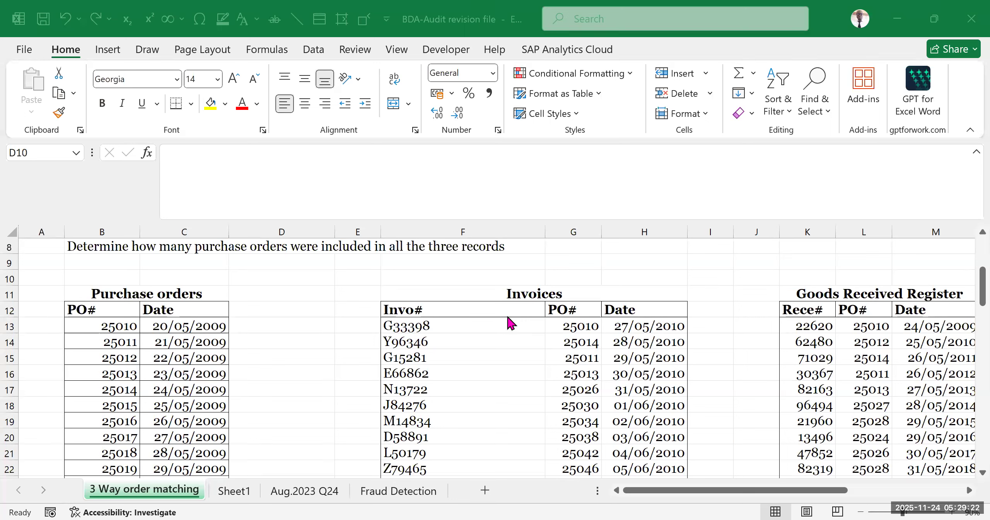
# - Review the invoices and goods received register tables and the task requirements on the 3 Way order matching sheet
pyautogui.scroll(-3, 509, 321)
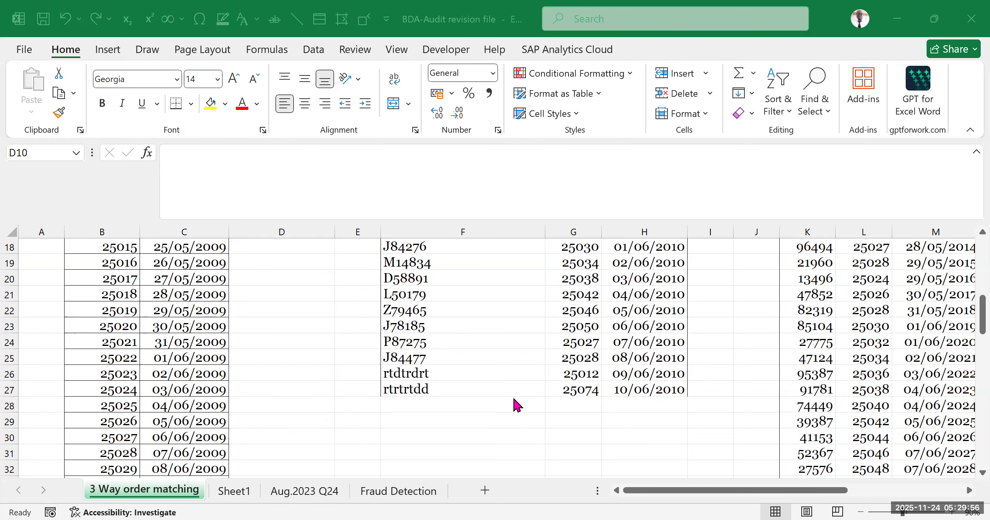
pyautogui.scroll(6, 471, 404)
pyautogui.scroll(-2, 474, 406)
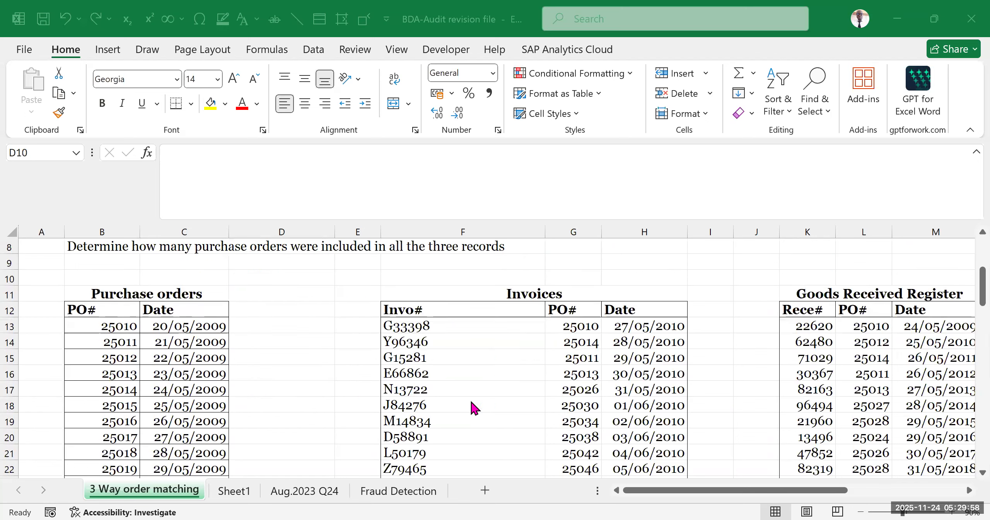
pyautogui.click(483, 309)
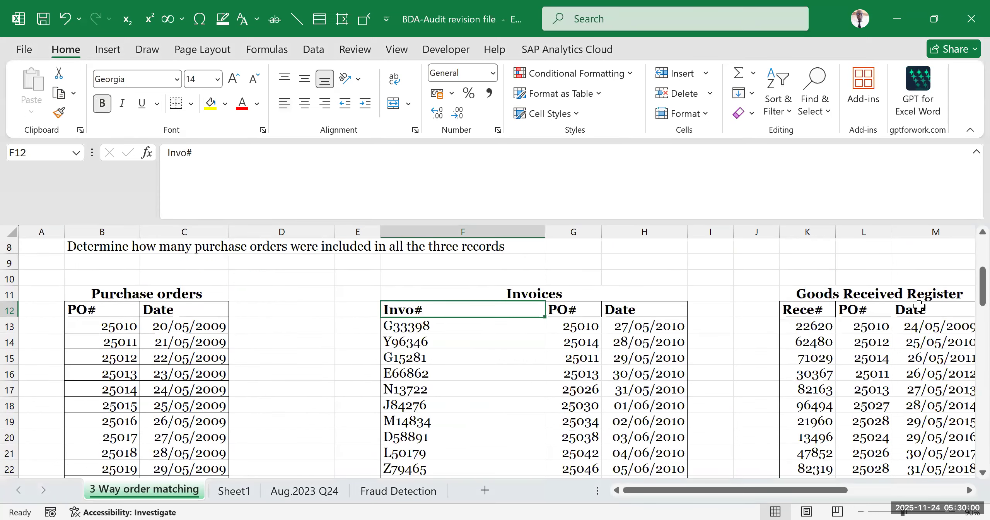
pyautogui.hotkey('ctrl', 'Right')
pyautogui.hotkey('ctrl', 'Right')
pyautogui.hotkey('ctrl', 'Right')
pyautogui.scroll(2, 382, 371)
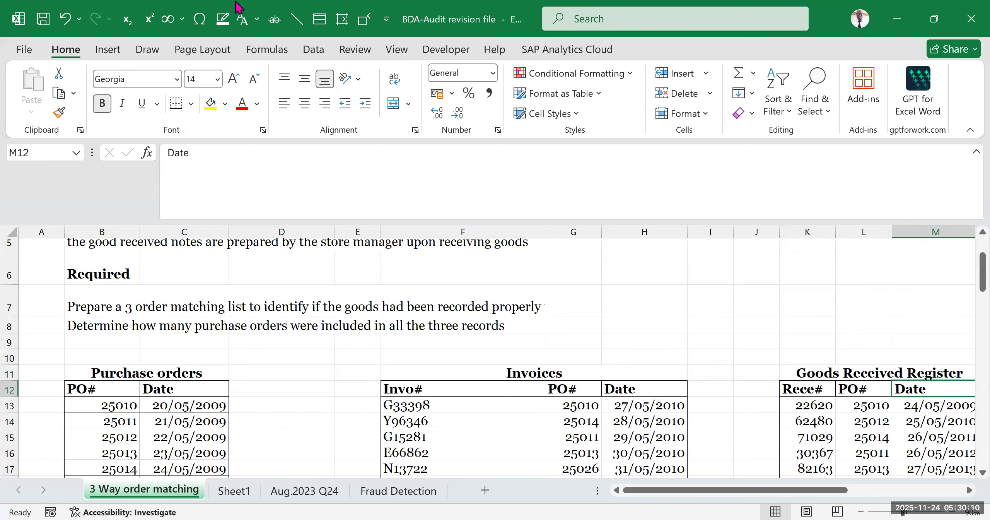
pyautogui.scroll(-1, 380, 362)
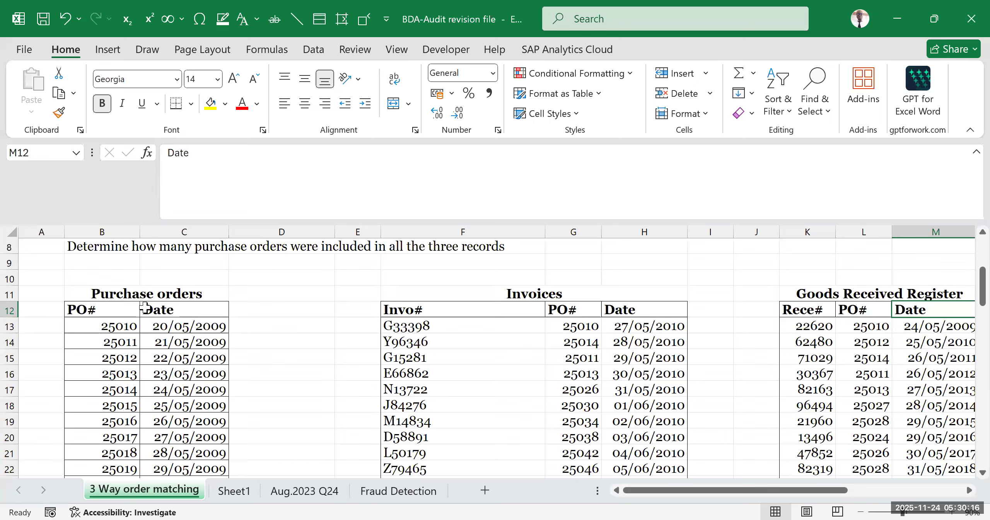
# - Examine the full Purchase orders list in columns B and C, from its heading down to the last record
pyautogui.moveTo(94, 294); pyautogui.dragTo(141, 376)
pyautogui.click(253, 369)
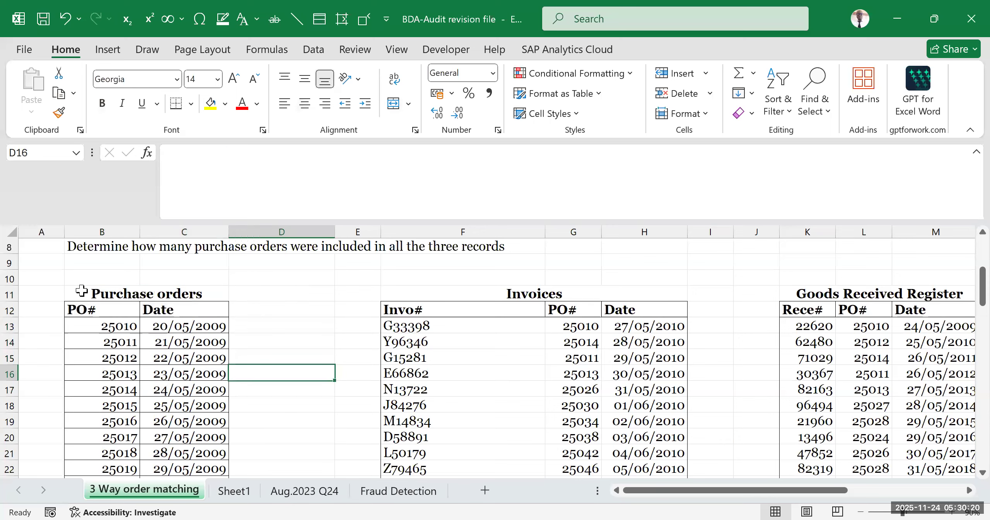
pyautogui.moveTo(80, 294); pyautogui.dragTo(195, 469)
pyautogui.scroll(-4, 286, 383)
pyautogui.click(286, 383)
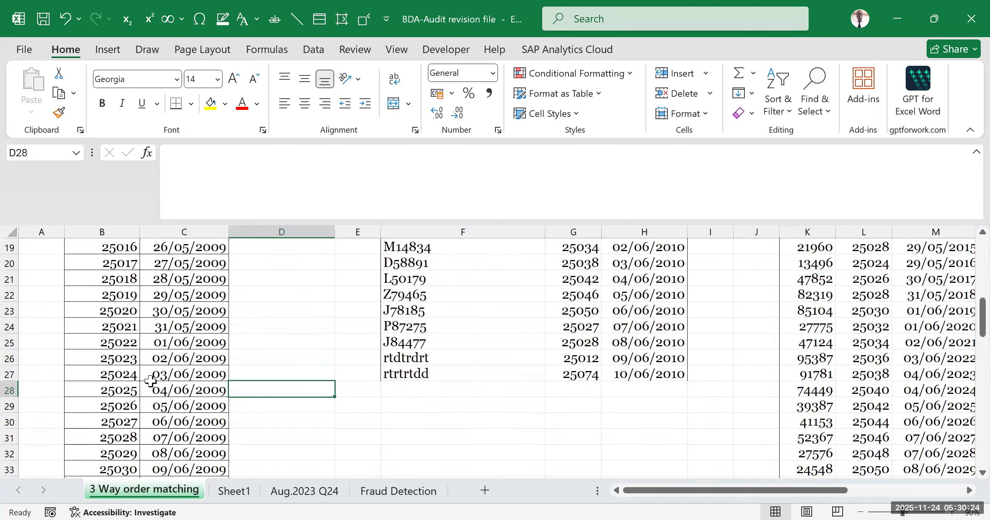
pyautogui.scroll(5, 151, 381)
pyautogui.scroll(-1, 151, 381)
pyautogui.moveTo(90, 351); pyautogui.dragTo(118, 388)
pyautogui.scroll(-1, 123, 387)
pyautogui.scroll(2, 127, 383)
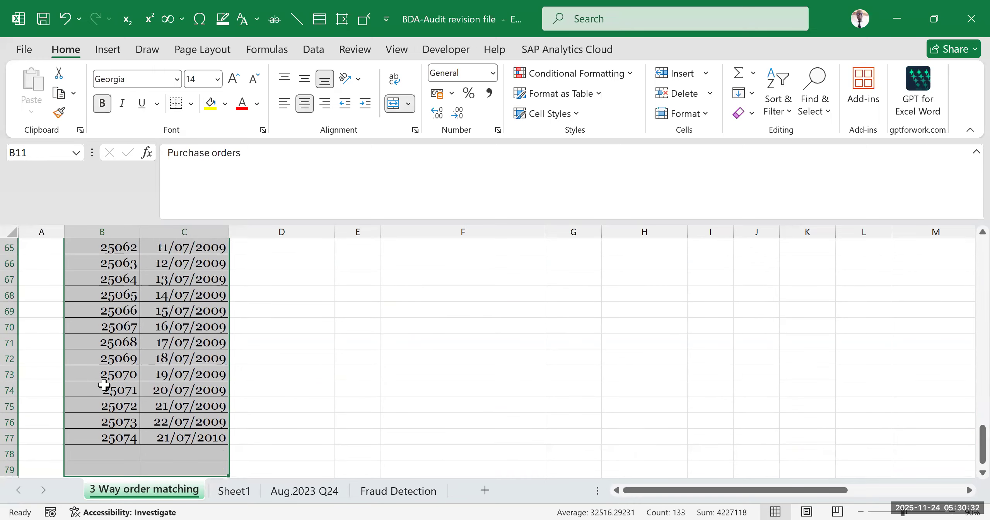
pyautogui.scroll(8, 118, 368)
pyautogui.scroll(12, 118, 367)
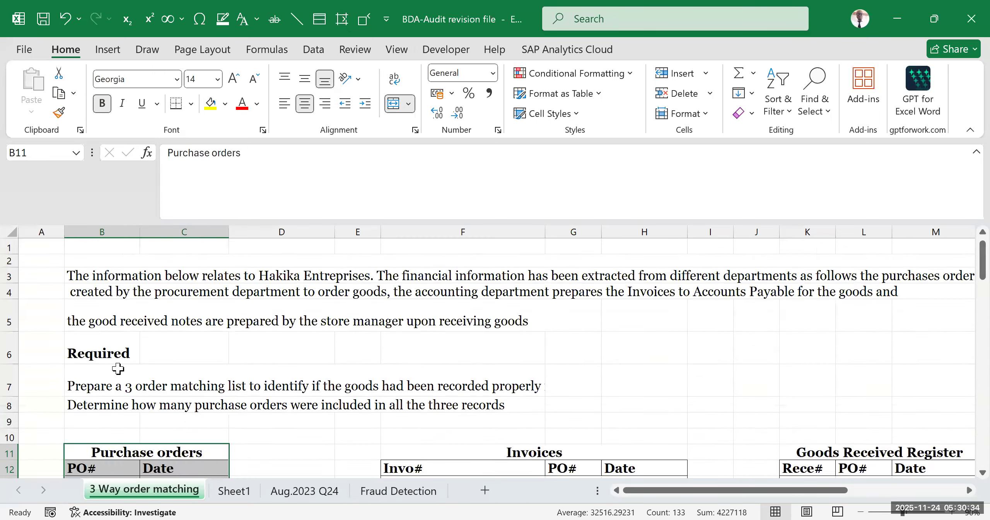
pyautogui.scroll(-3, 275, 316)
pyautogui.click(277, 316)
pyautogui.scroll(1, 276, 316)
pyautogui.scroll(1, 277, 316)
pyautogui.moveTo(110, 296); pyautogui.dragTo(182, 470)
pyautogui.click(310, 380)
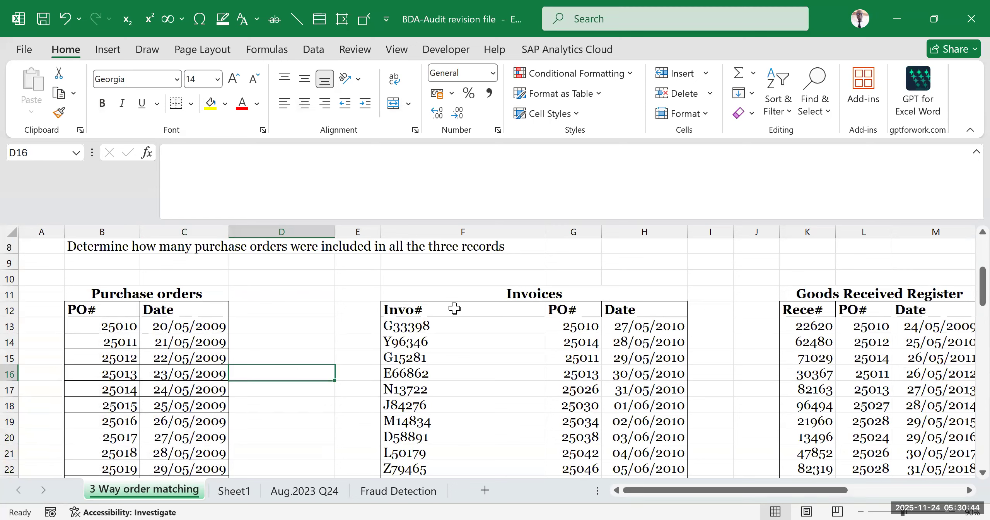
# - Compare the Purchase orders, Invoices and Goods Received Register tables, looking at the PO numbers they share
pyautogui.click(515, 325)
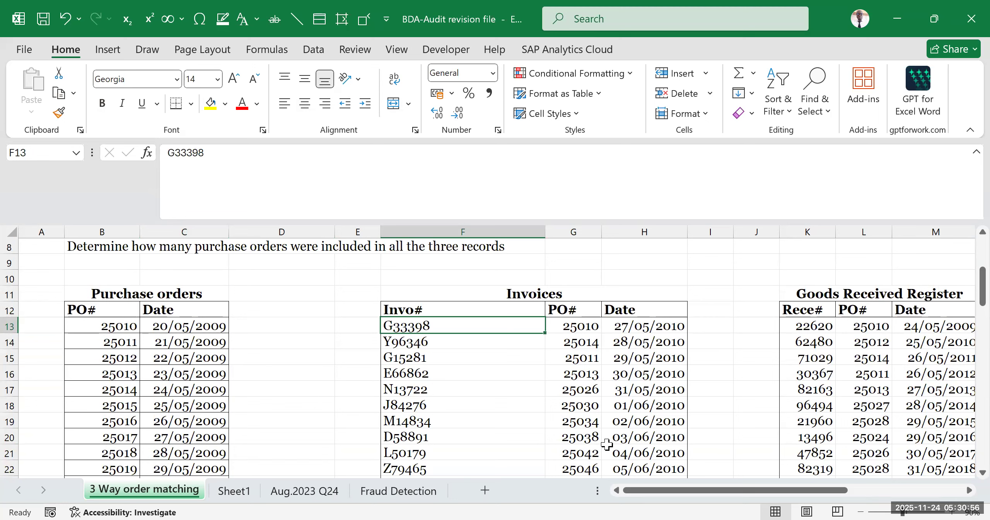
pyautogui.moveTo(649, 496); pyautogui.dragTo(666, 495)
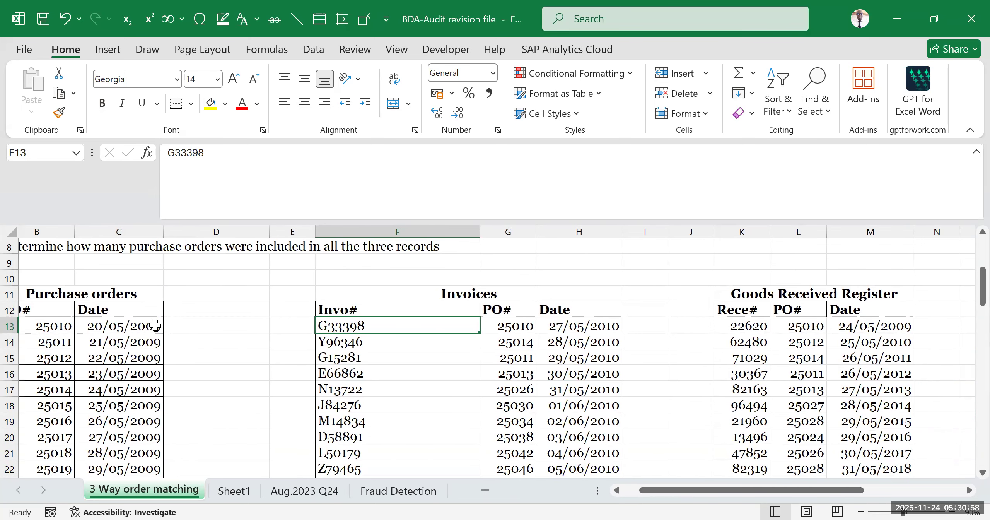
pyautogui.click(91, 354)
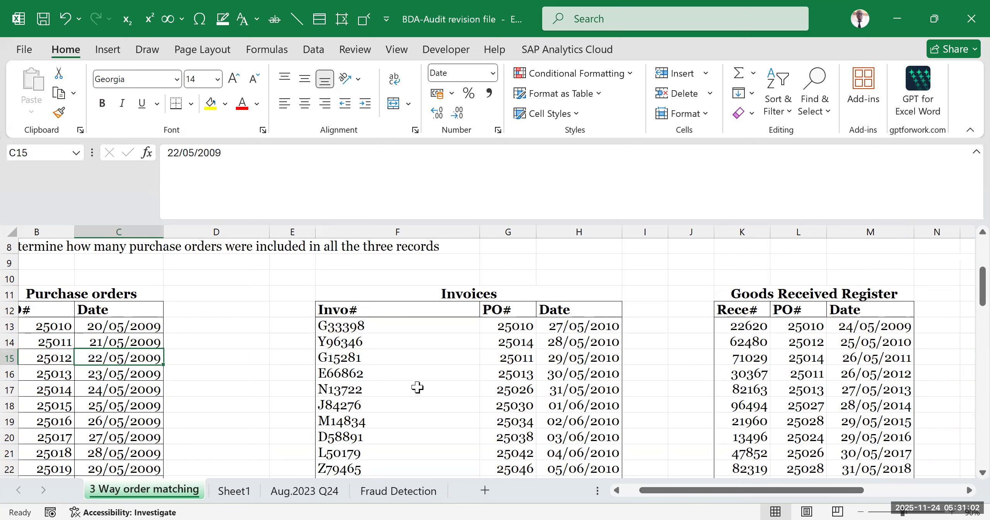
pyautogui.click(786, 293)
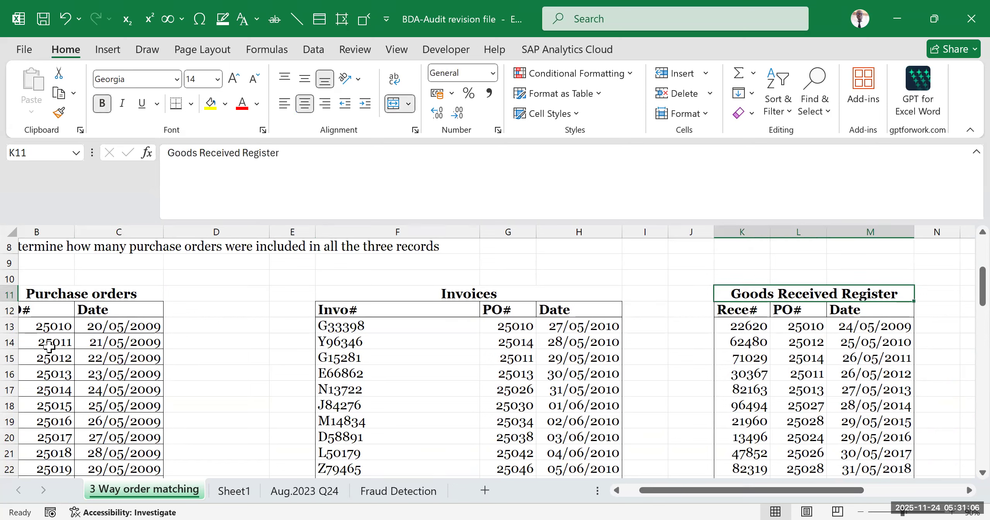
pyautogui.click(27, 342)
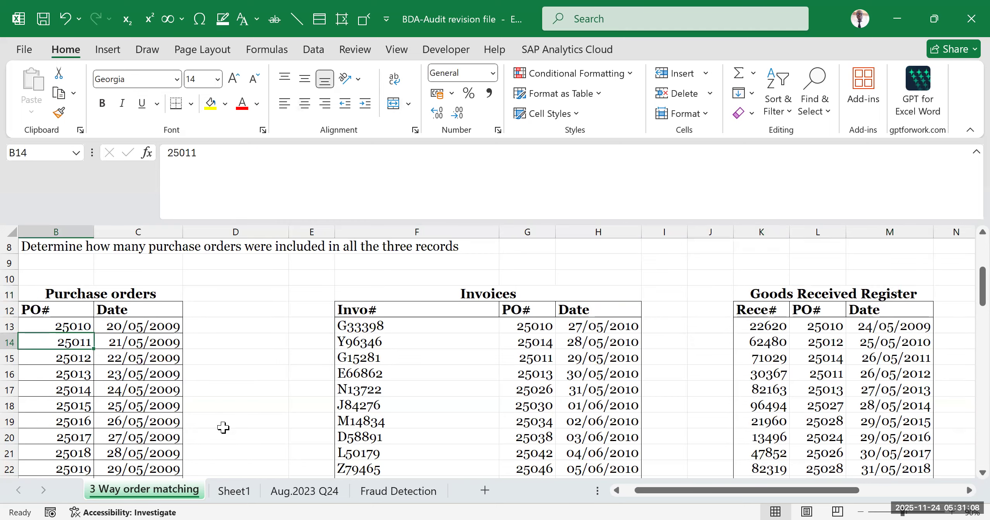
pyautogui.click(864, 299)
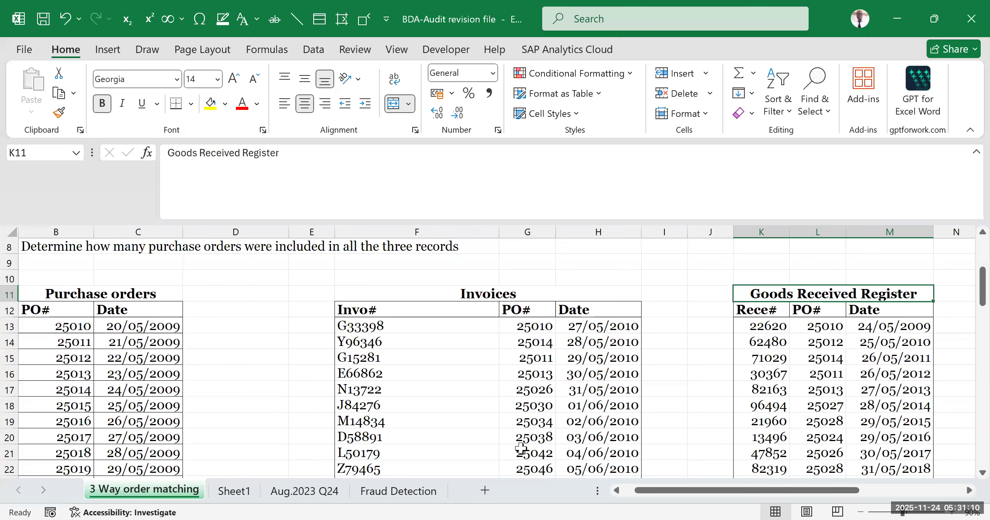
pyautogui.click(46, 346)
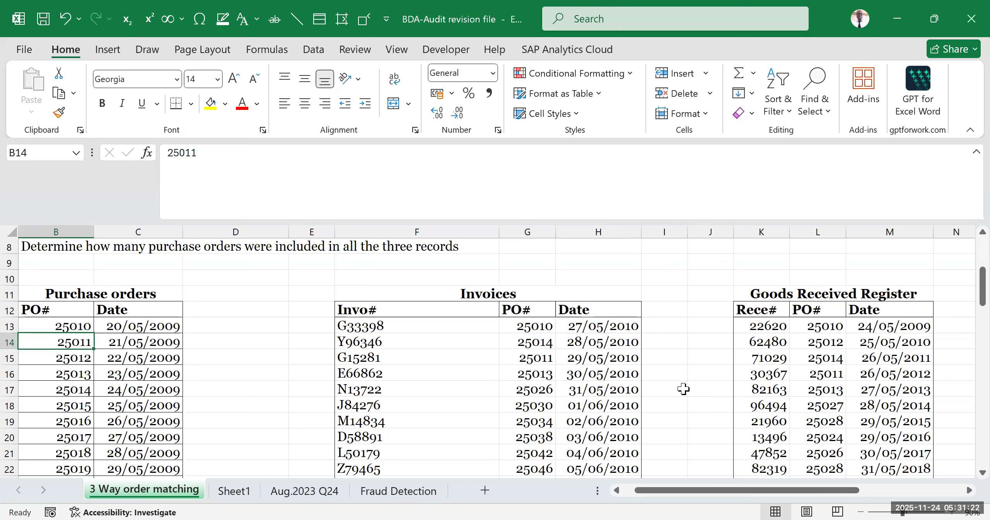
pyautogui.click(53, 325)
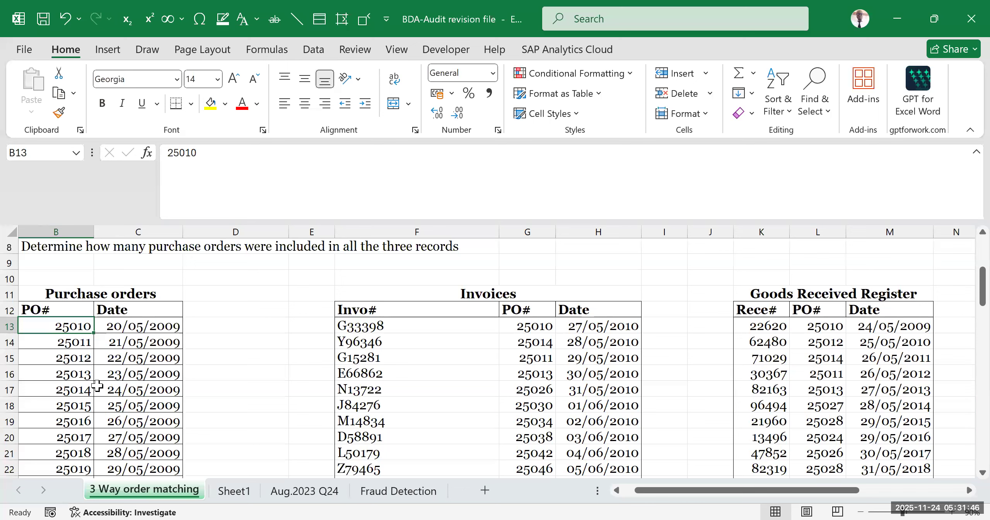
pyautogui.click(64, 342)
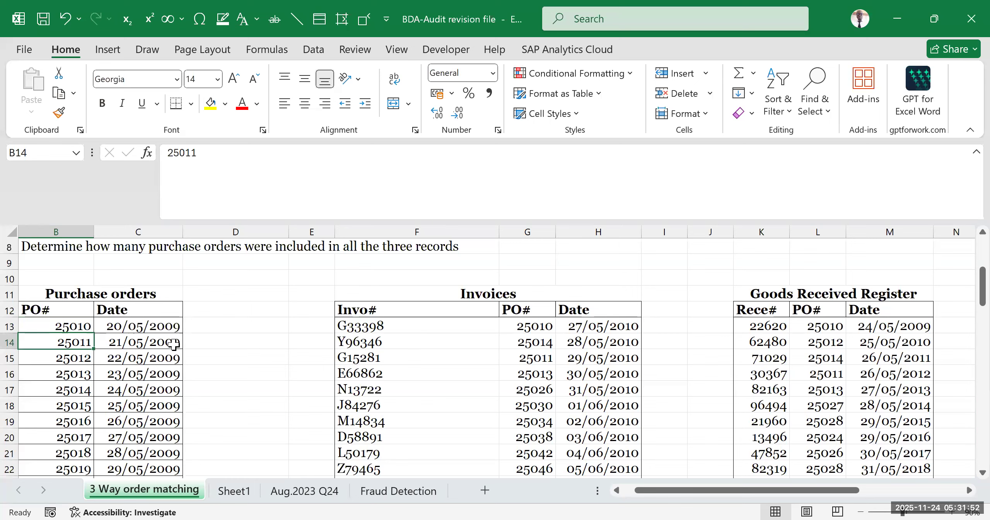
pyautogui.click(146, 299)
pyautogui.click(465, 299)
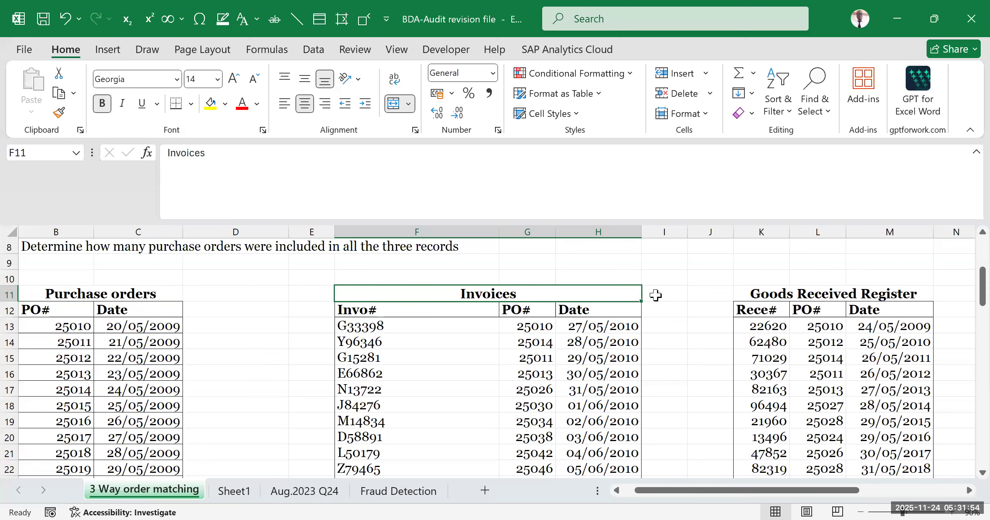
pyautogui.click(832, 289)
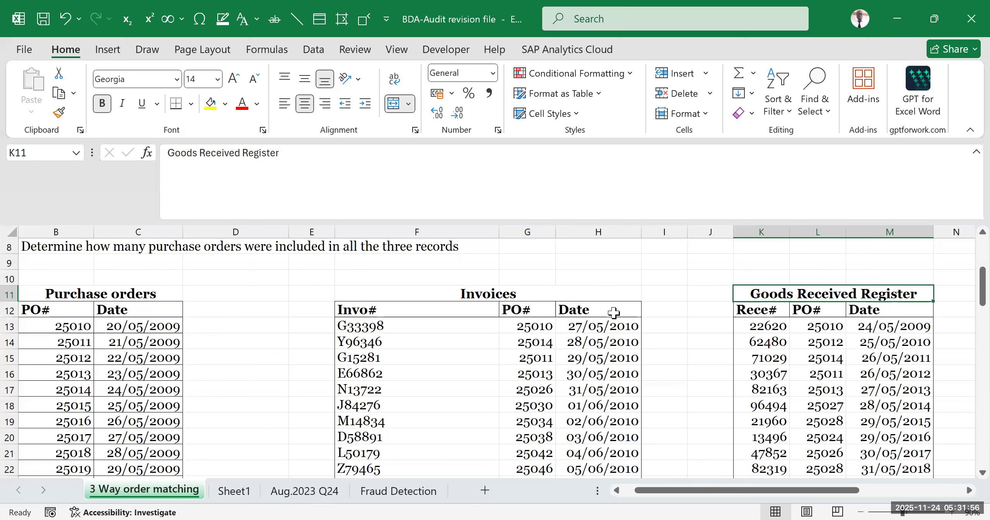
pyautogui.click(82, 294)
pyautogui.click(478, 297)
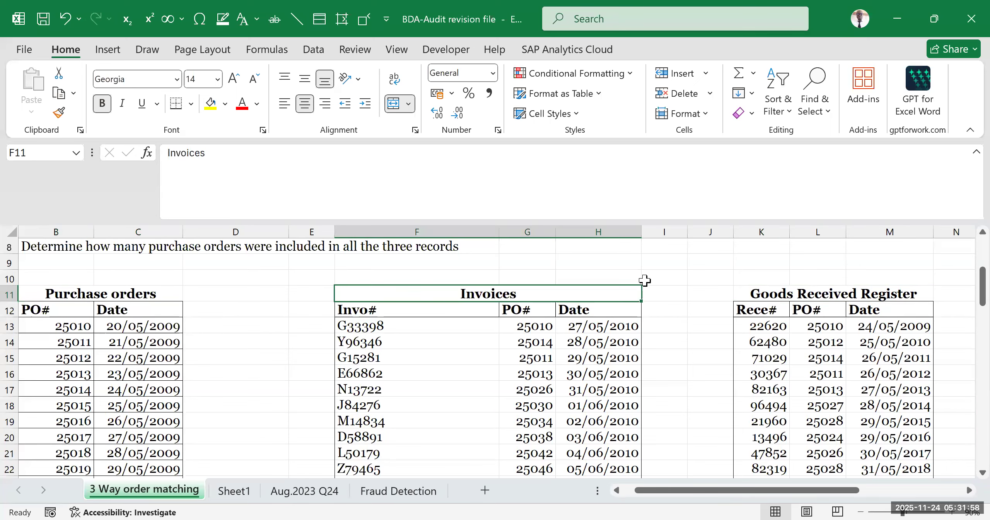
pyautogui.click(838, 294)
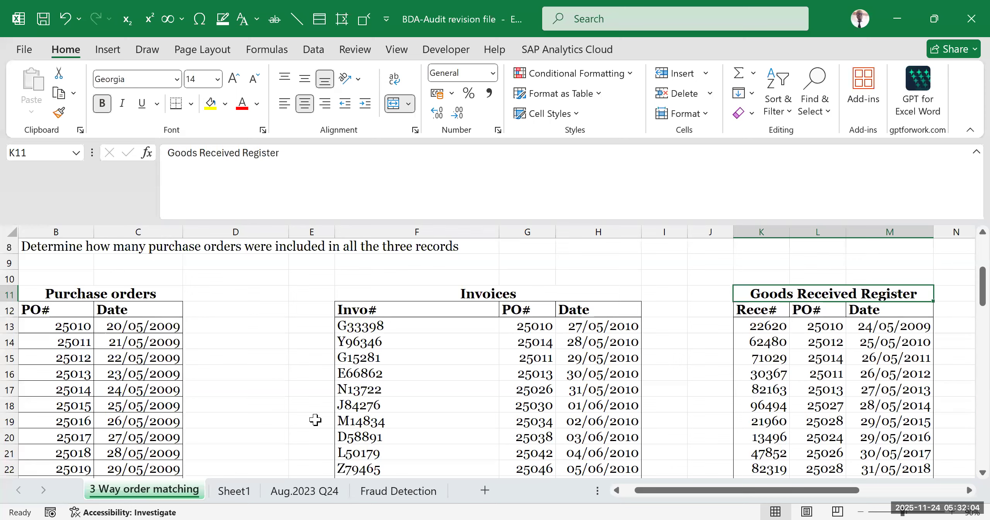
# - Examine the first purchase order records row by row, along with the empty column D beside them for matching results
pyautogui.click(89, 338)
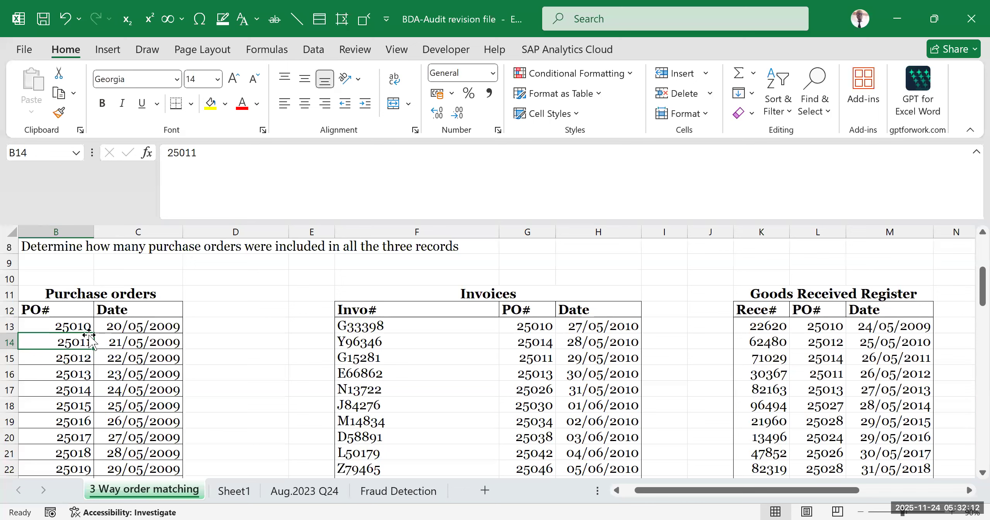
pyautogui.moveTo(65, 325); pyautogui.dragTo(178, 330)
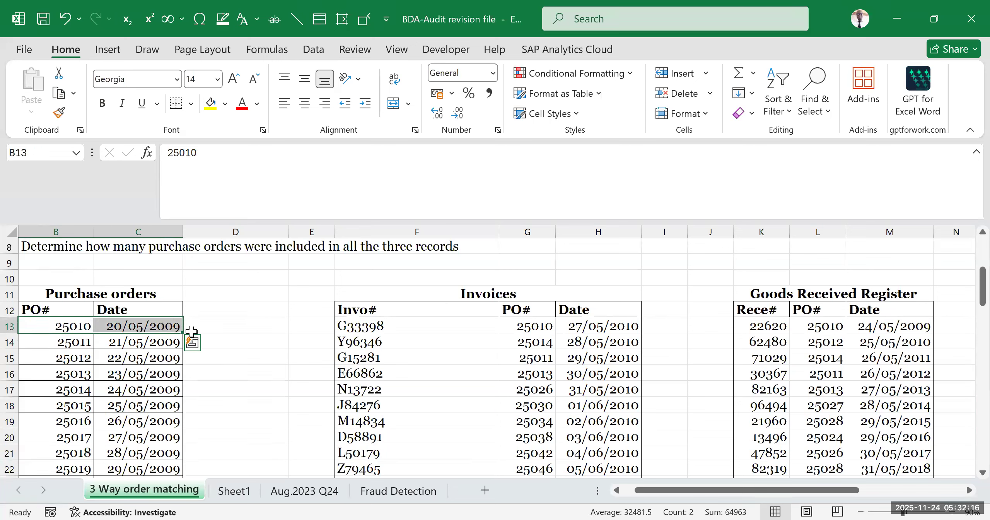
pyautogui.click(208, 322)
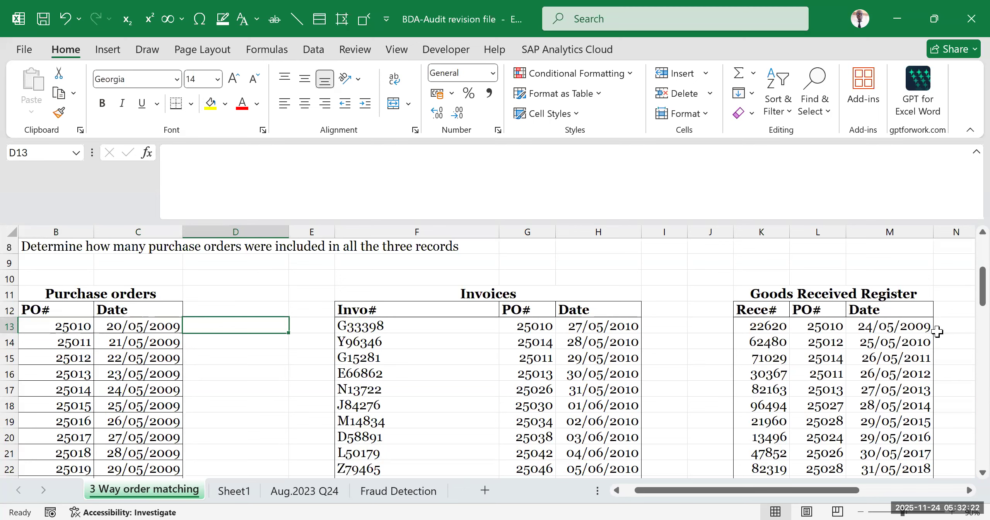
pyautogui.click(872, 294)
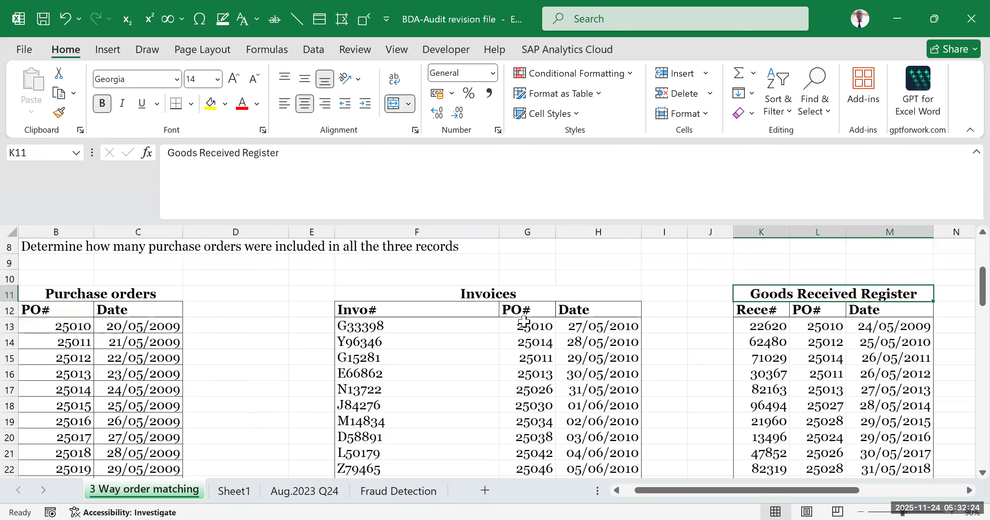
pyautogui.moveTo(58, 326); pyautogui.dragTo(145, 327)
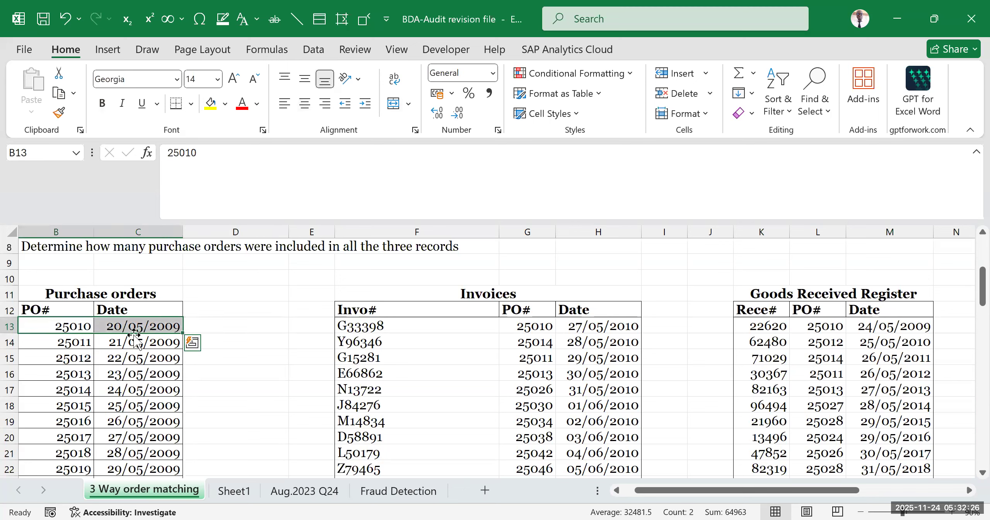
pyautogui.moveTo(72, 342); pyautogui.dragTo(148, 342)
pyautogui.moveTo(72, 359); pyautogui.dragTo(126, 359)
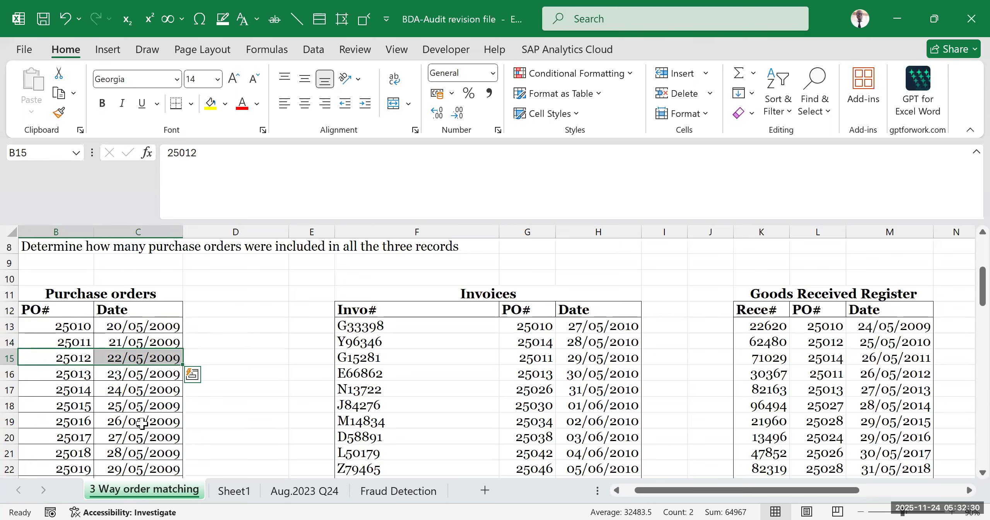
pyautogui.moveTo(205, 322); pyautogui.dragTo(217, 457)
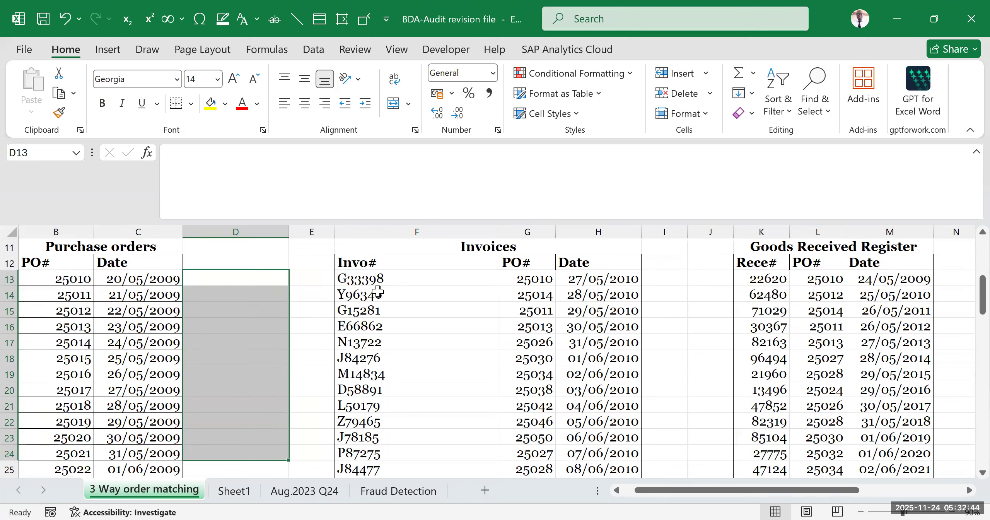
pyautogui.click(249, 318)
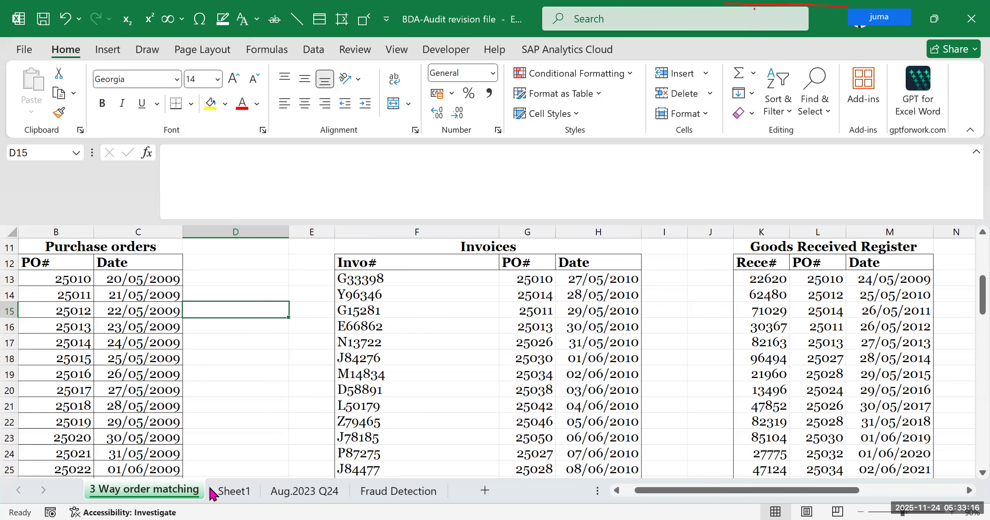
# - Enter the note "VLOOKUP function" in cell D8 of Sheet1, below the list of audit topics
pyautogui.click(234, 490)
pyautogui.click(177, 372)
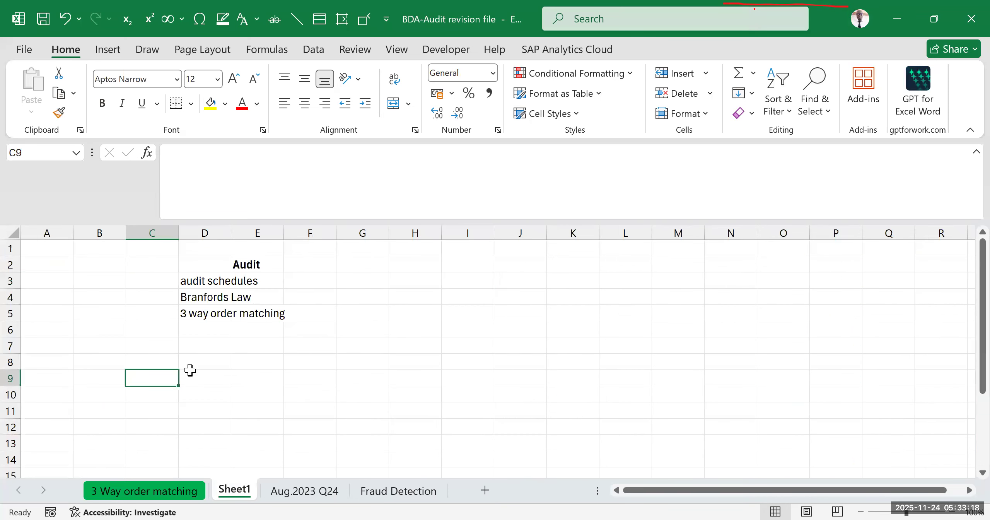
pyautogui.click(194, 363)
pyautogui.write('V')
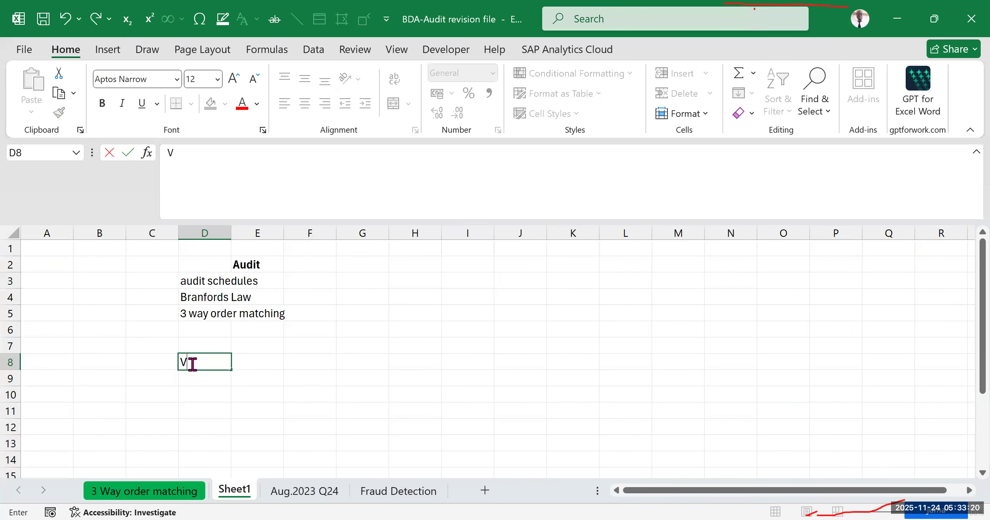
pyautogui.write('LOOKUP')
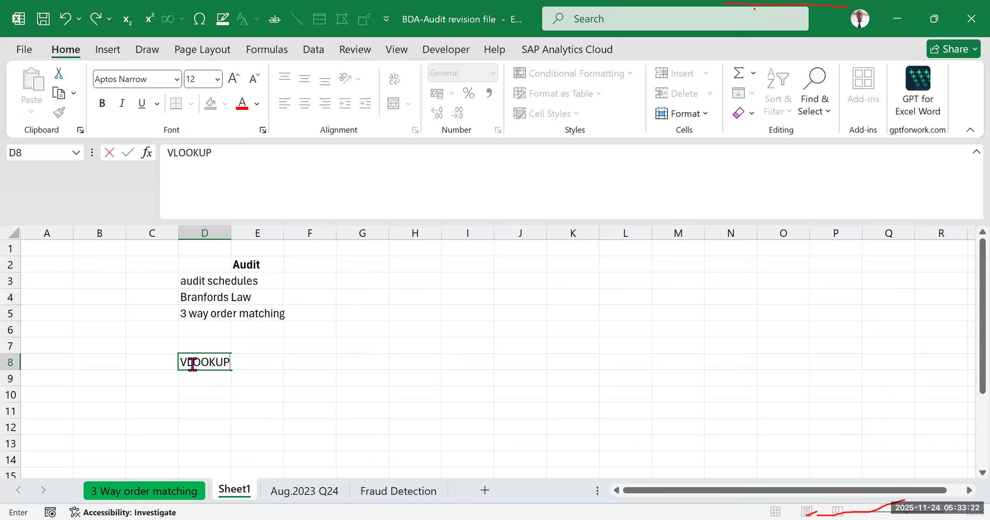
pyautogui.write(' function')
pyautogui.click(357, 355)
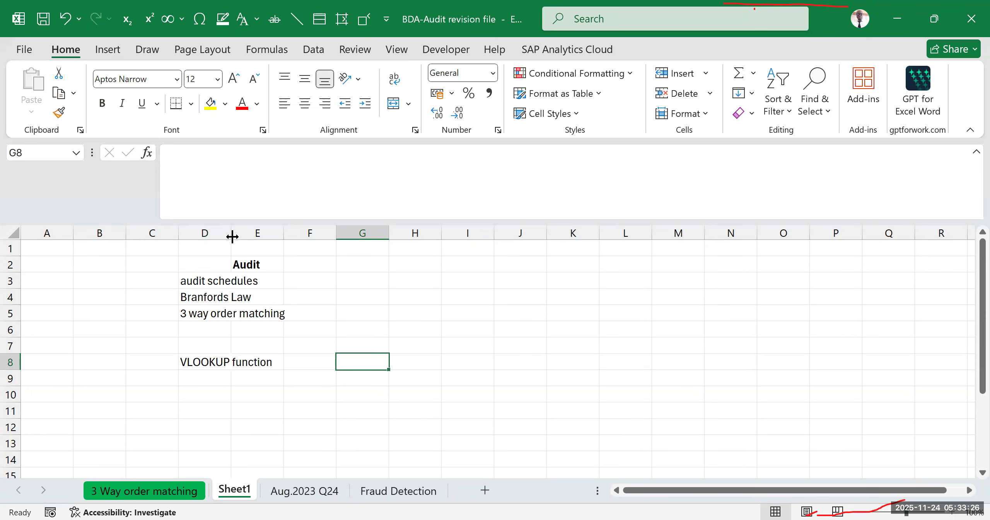
# - Widen column D of Sheet1 so the longest audit topic, "3 way order matching", fits inside its cell
pyautogui.moveTo(229, 232); pyautogui.dragTo(285, 240)
pyautogui.click(250, 397)
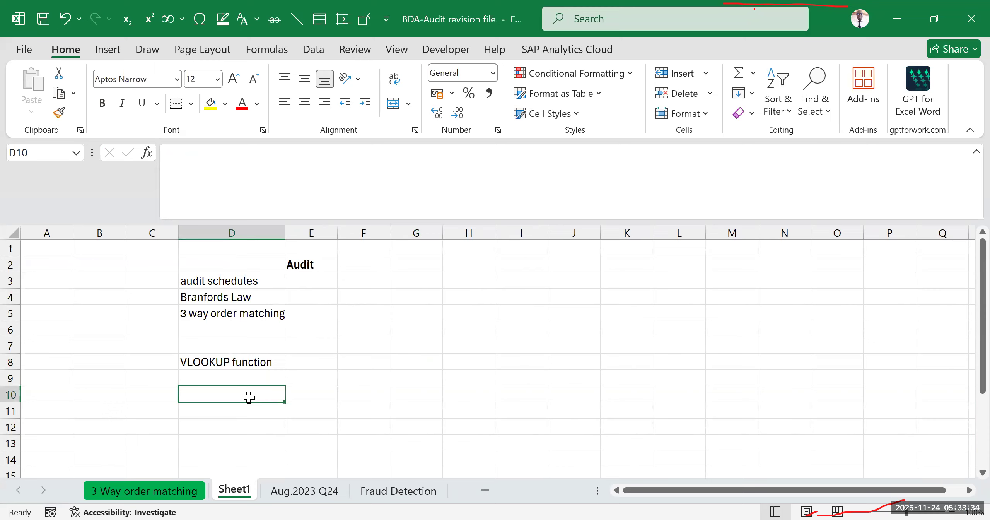
# - Write the VLOOKUP description "'-Allows you to search for a specific value in a table or range of" in cell D9
pyautogui.click(187, 376)
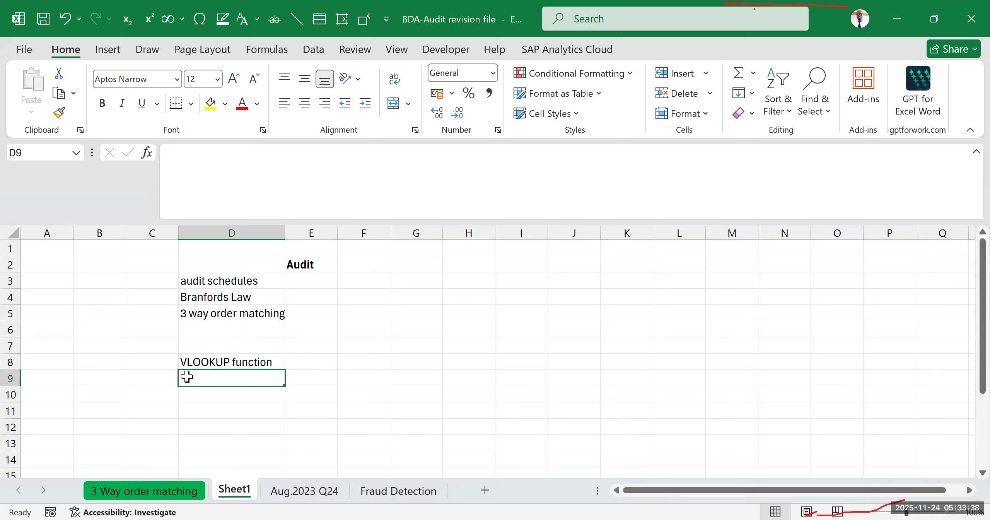
pyautogui.write("'-")
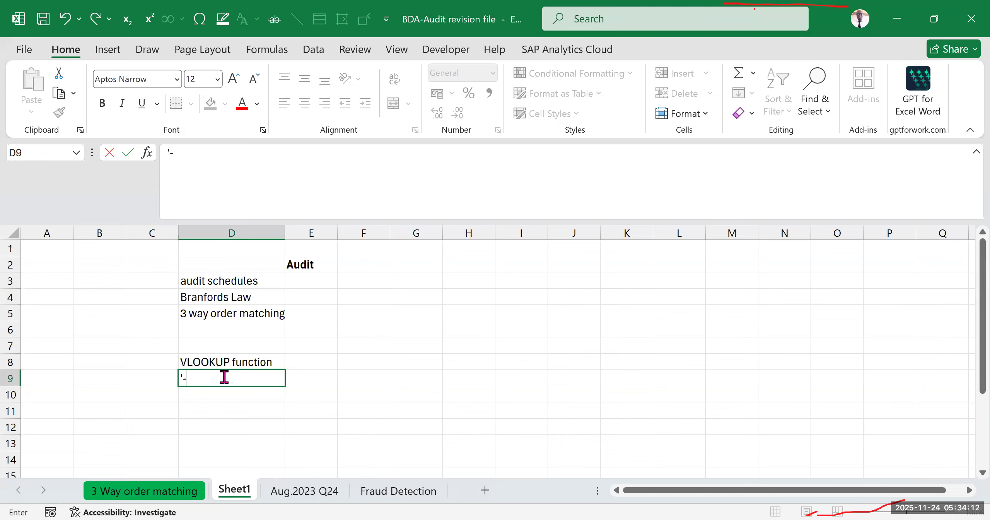
pyautogui.write('Allows you')
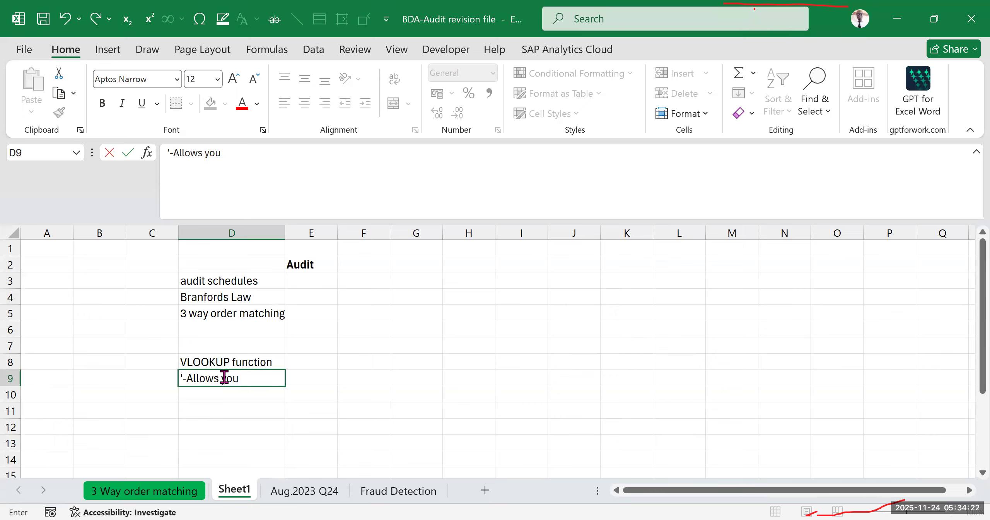
pyautogui.write('to search')
pyautogui.write('for ')
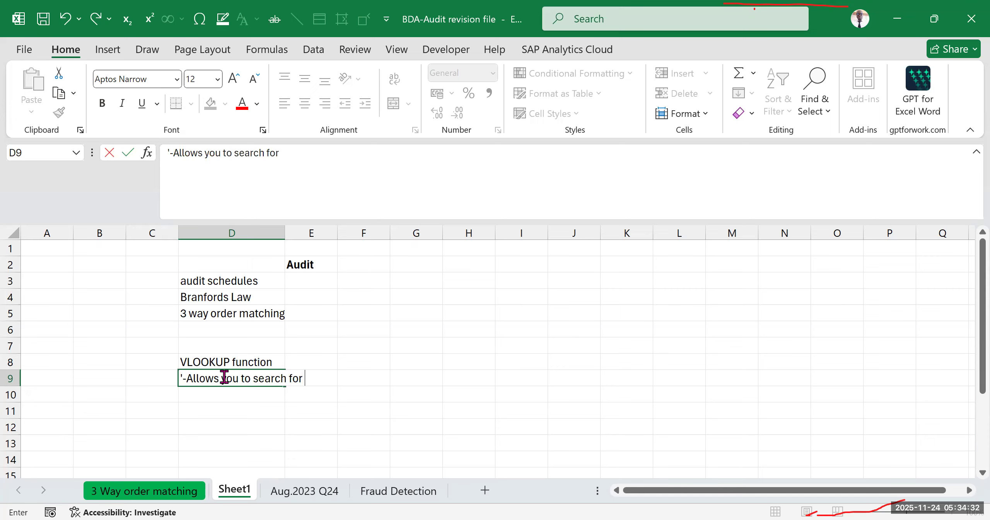
pyautogui.write('a specific')
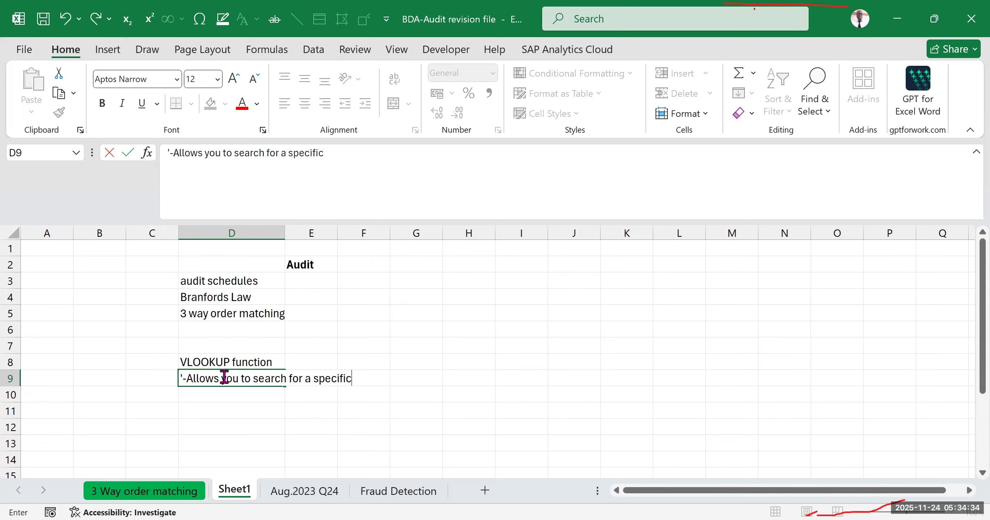
pyautogui.write(' value in a table')
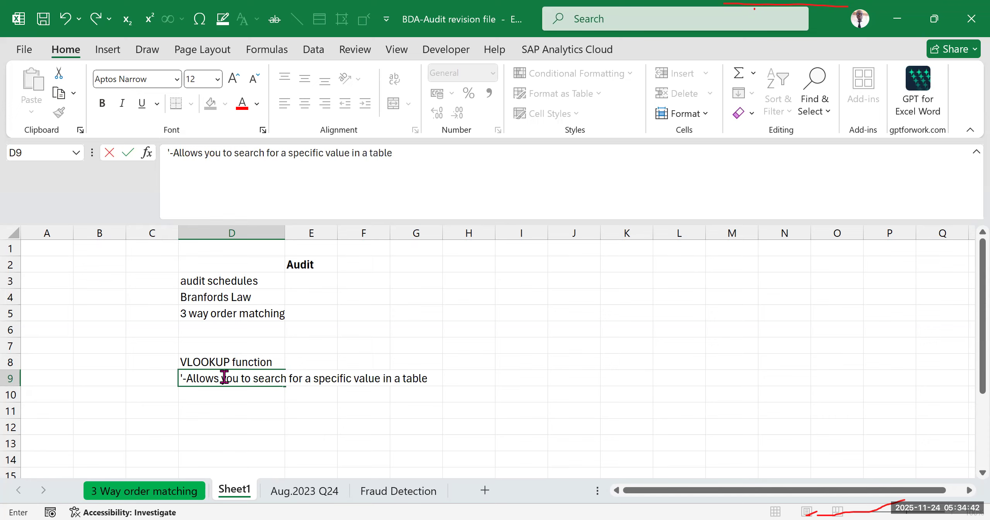
pyautogui.write(' or range of')
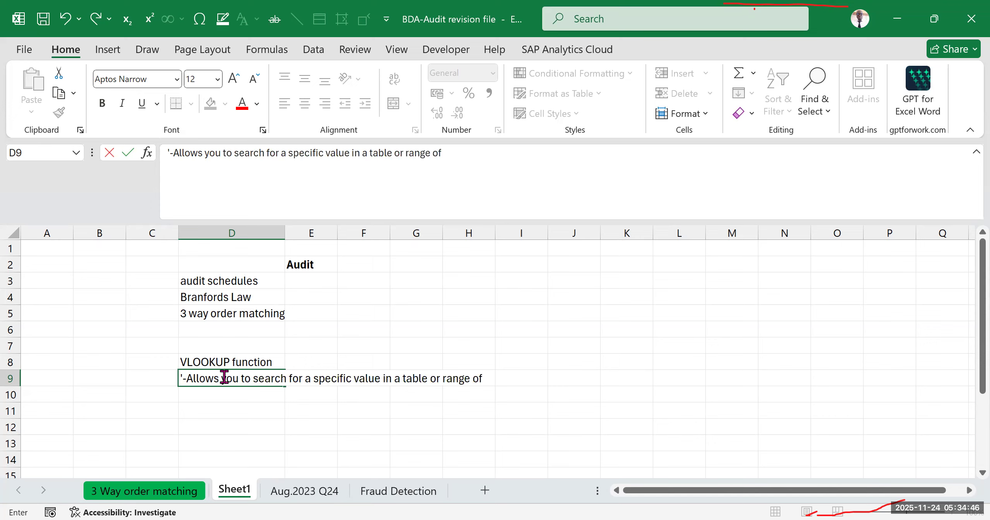
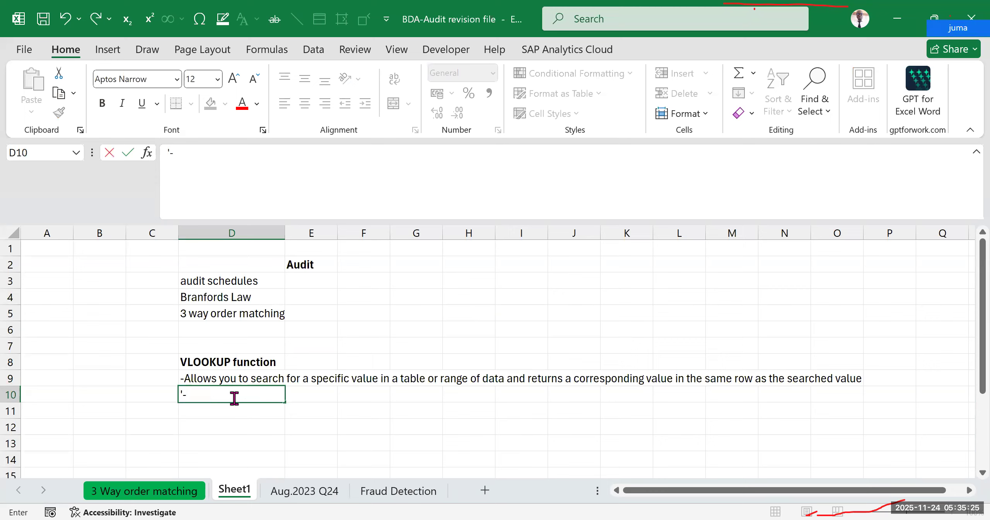
# - Complete the note "-Stands for vertical lookup" in cell D10, below the VLOOKUP description
pyautogui.write('S')
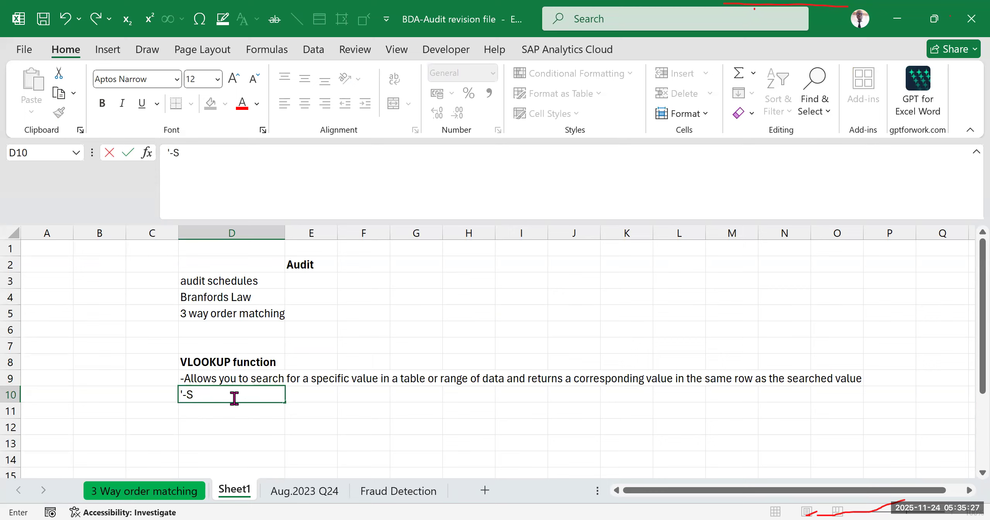
pyautogui.write('tands for v')
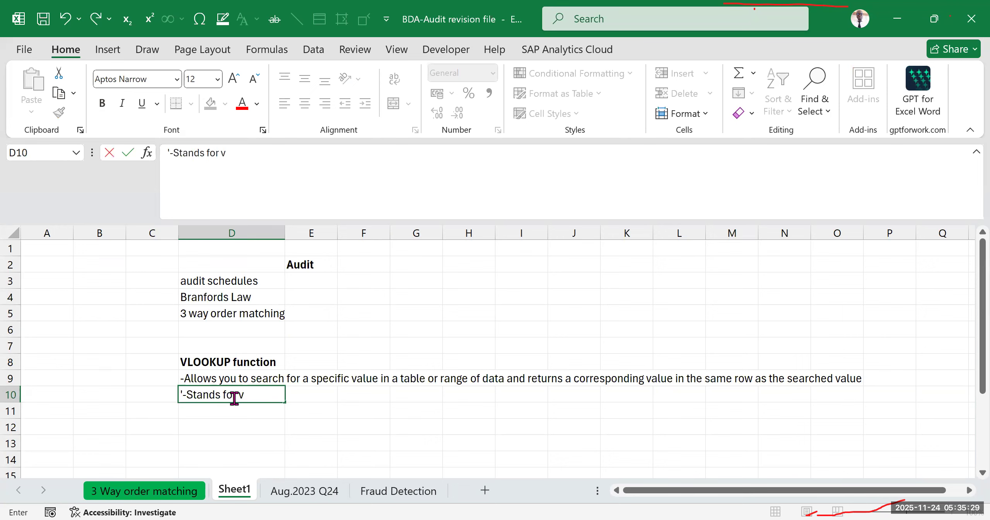
pyautogui.write('ertical look')
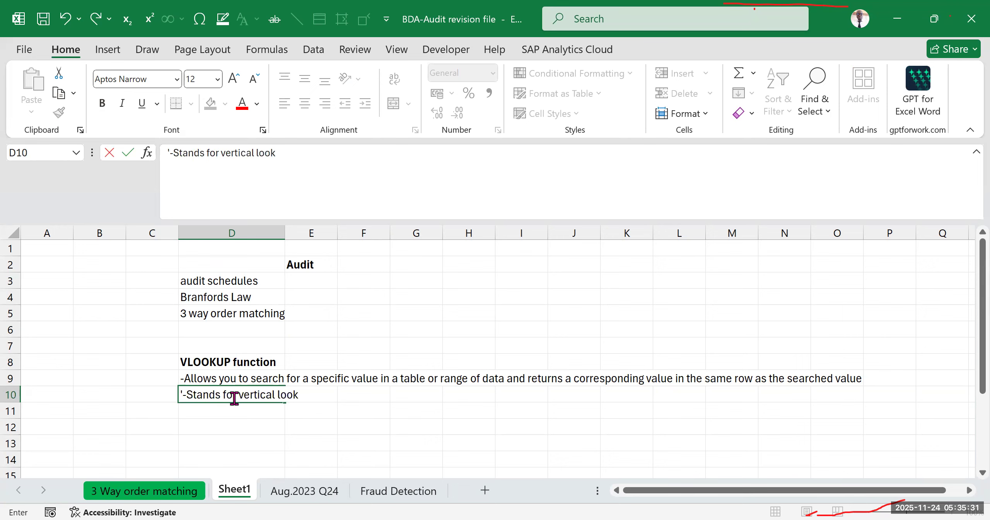
pyautogui.write('up')
pyautogui.click(468, 427)
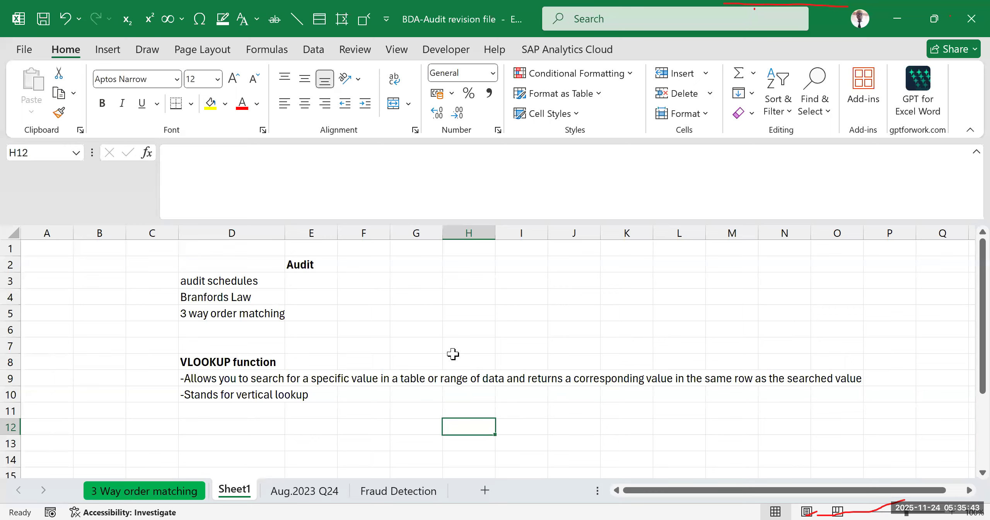
pyautogui.click(372, 408)
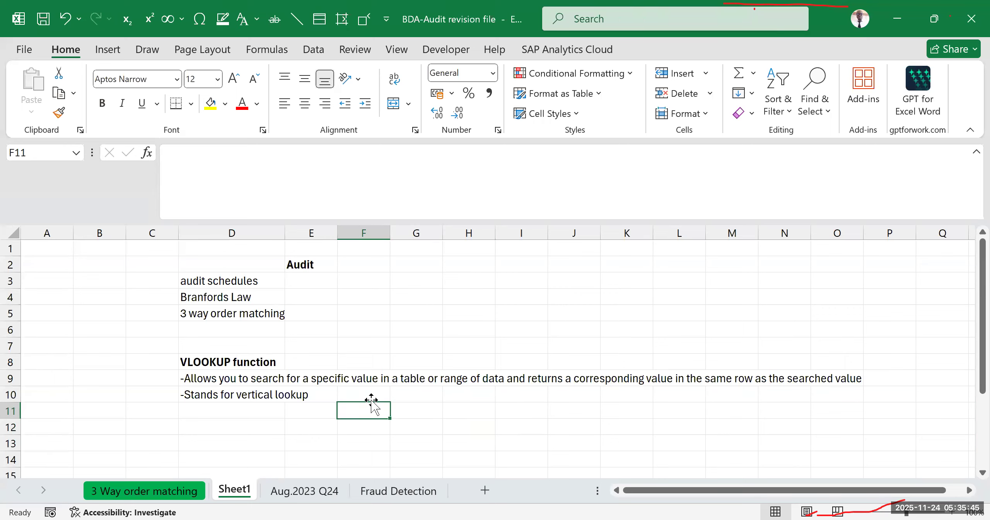
pyautogui.click(259, 446)
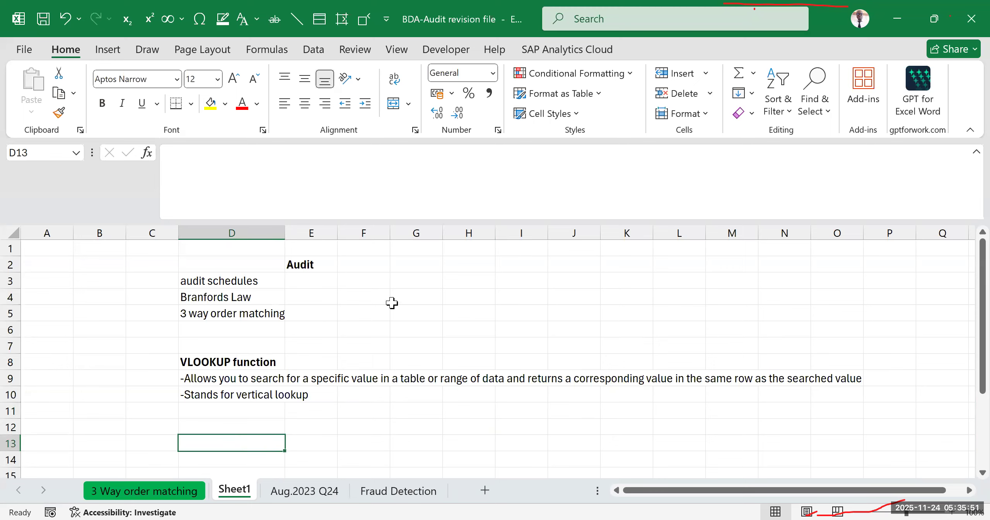
pyautogui.click(387, 318)
# - Start a VLOOKUP formula in cell D11 to examine the function's argument list, and clear the cell again
pyautogui.scroll(-2, 338, 365)
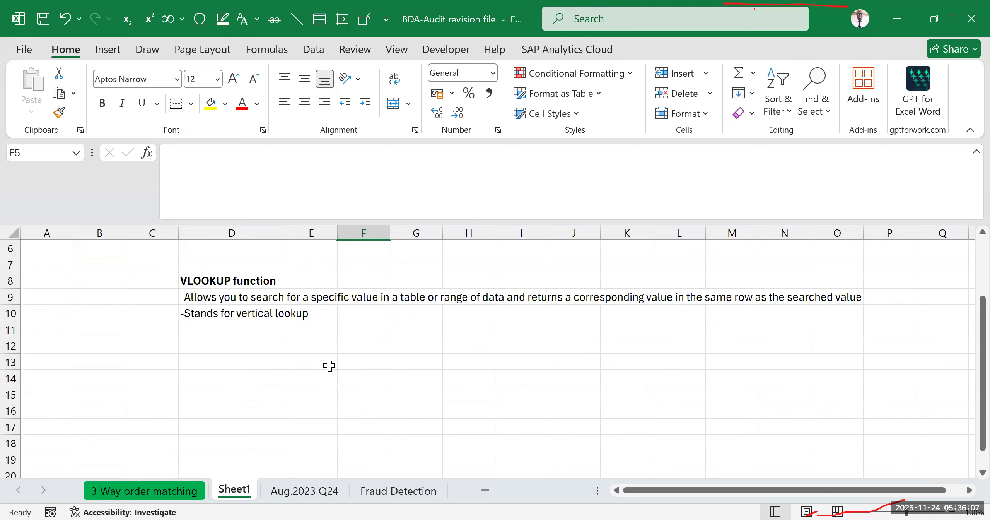
pyautogui.click(258, 336)
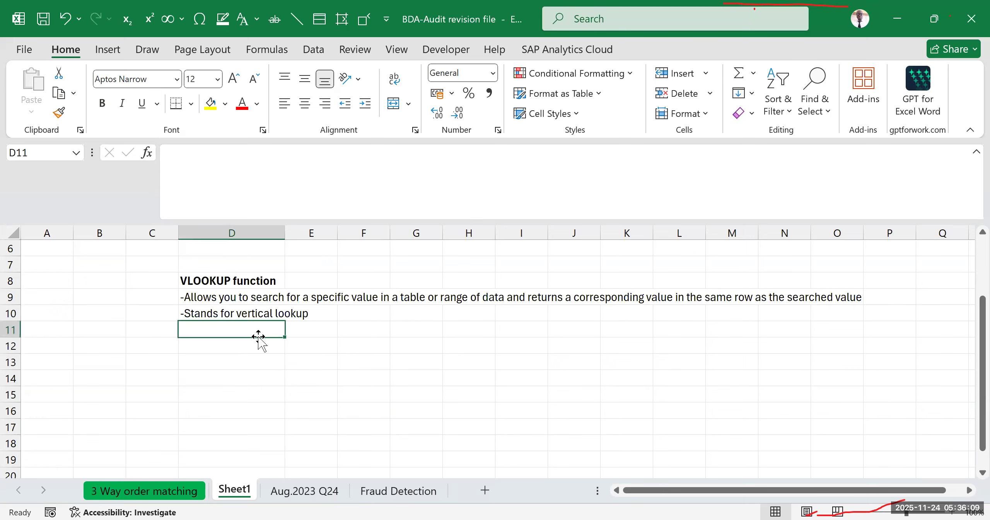
pyautogui.write('=v')
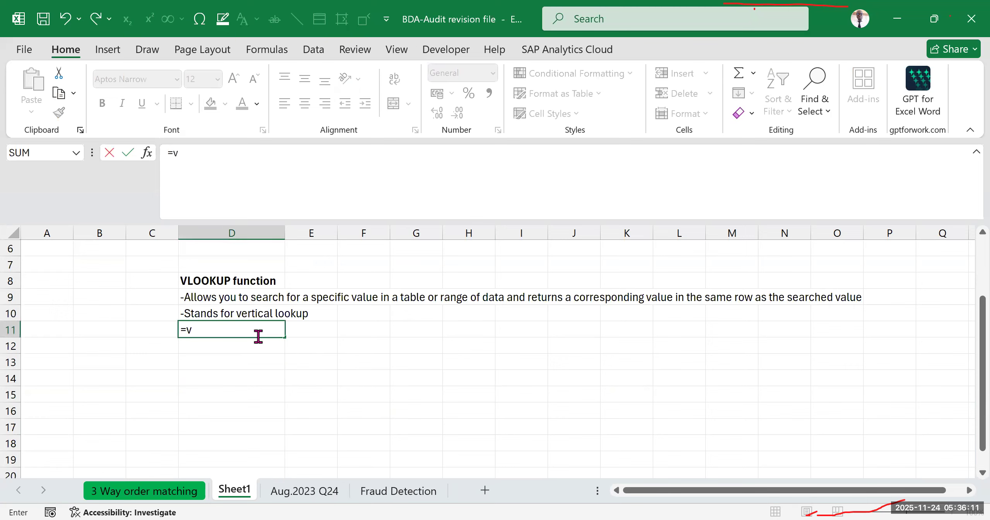
pyautogui.write('lo')
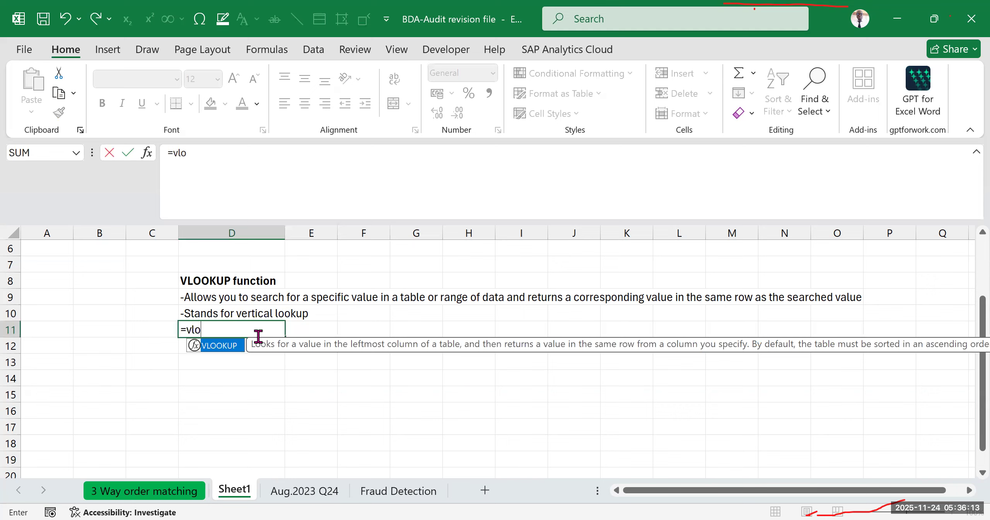
pyautogui.press('Tab')
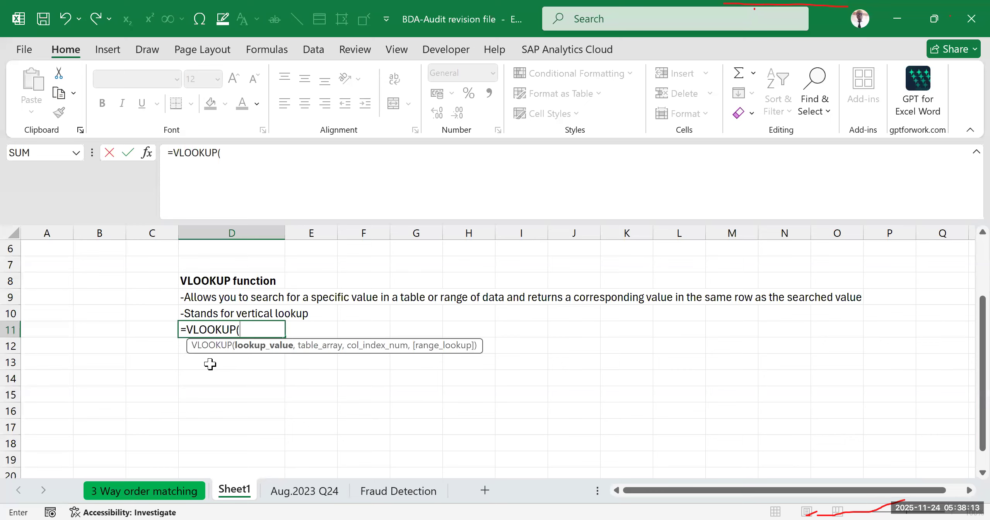
pyautogui.press('BackSpace')
pyautogui.press('BackSpace')
pyautogui.press('BackSpace')
pyautogui.press('BackSpace')
pyautogui.press('BackSpace')
pyautogui.press('BackSpace')
pyautogui.press('BackSpace')
pyautogui.press('BackSpace')
pyautogui.press('BackSpace')
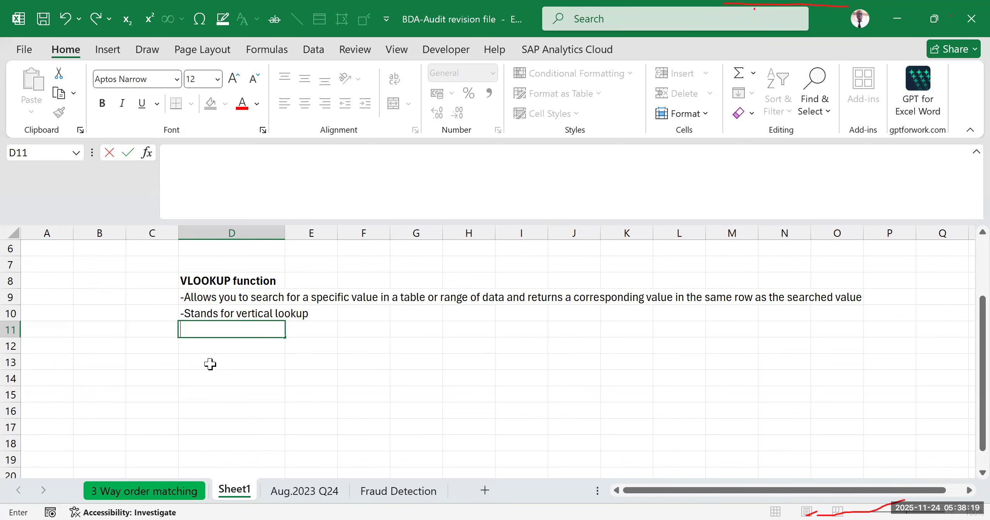
pyautogui.click(224, 377)
# - Enter the argument label "lookup_value :" in cell D11, below the vertical lookup note
pyautogui.click(224, 333)
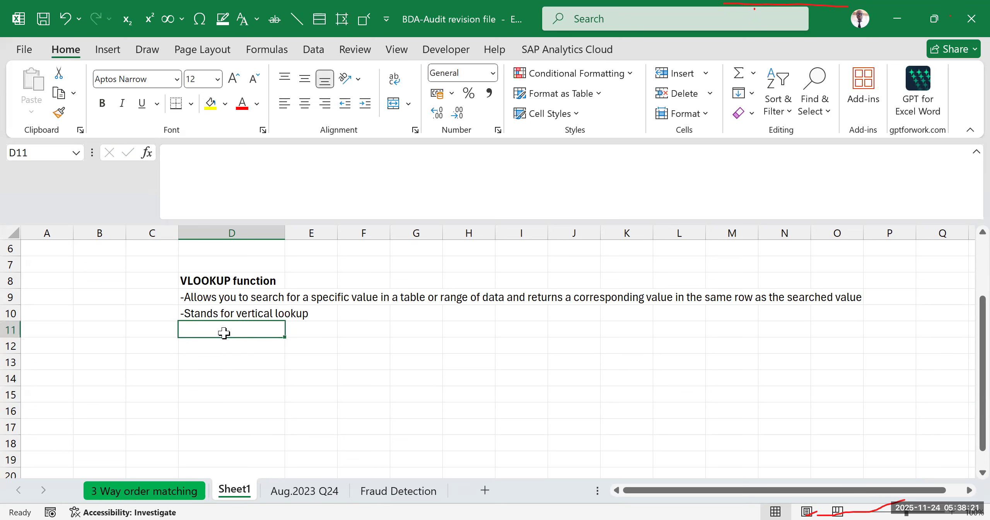
pyautogui.write("'")
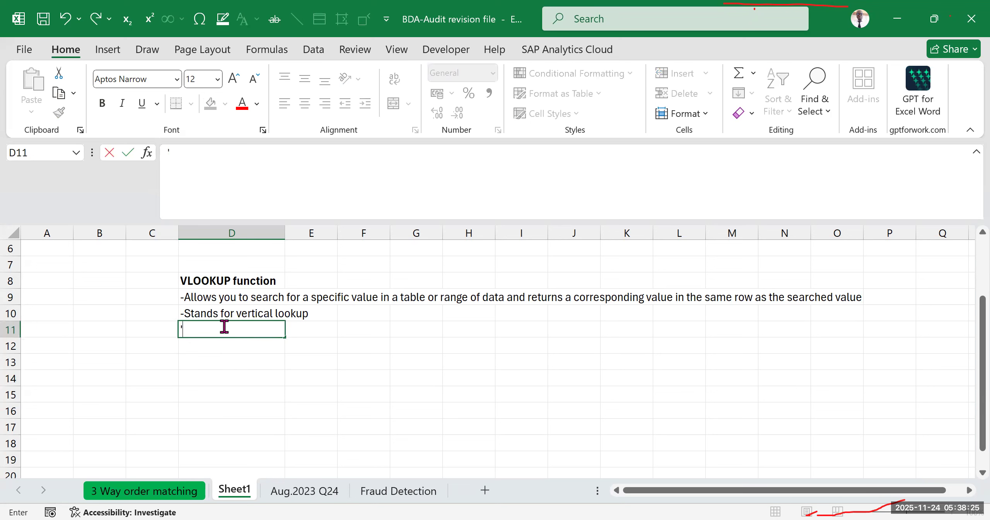
pyautogui.press('BackSpace')
pyautogui.write('lookup_value')
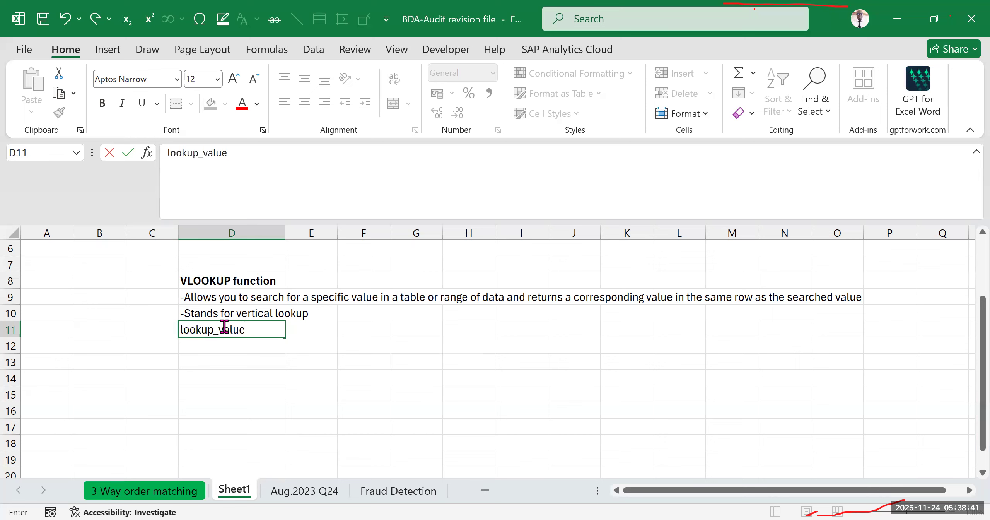
pyautogui.press('Tab')
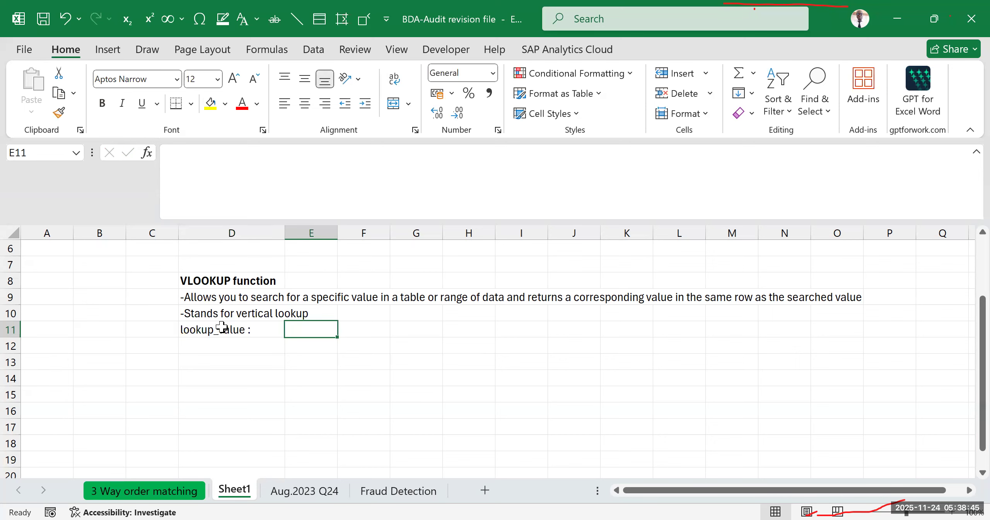
# - Format the "lookup_value :" label in cell D11 as bold and italic
pyautogui.click(225, 328)
pyautogui.click(123, 105)
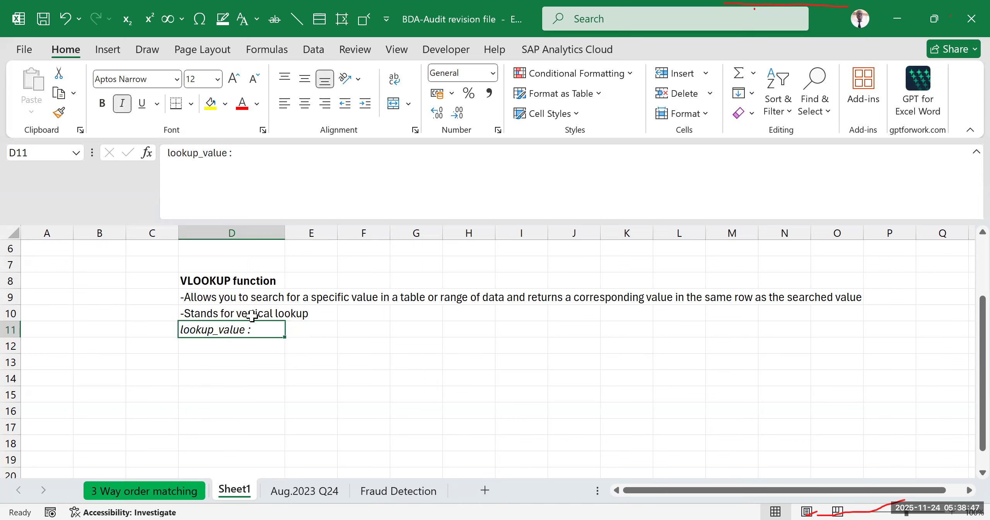
pyautogui.click(311, 330)
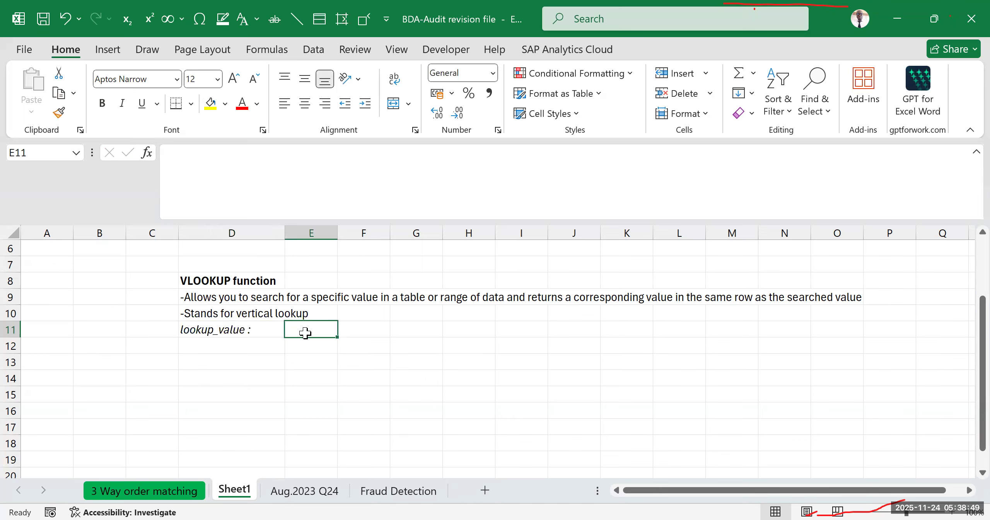
pyautogui.click(206, 329)
pyautogui.click(102, 103)
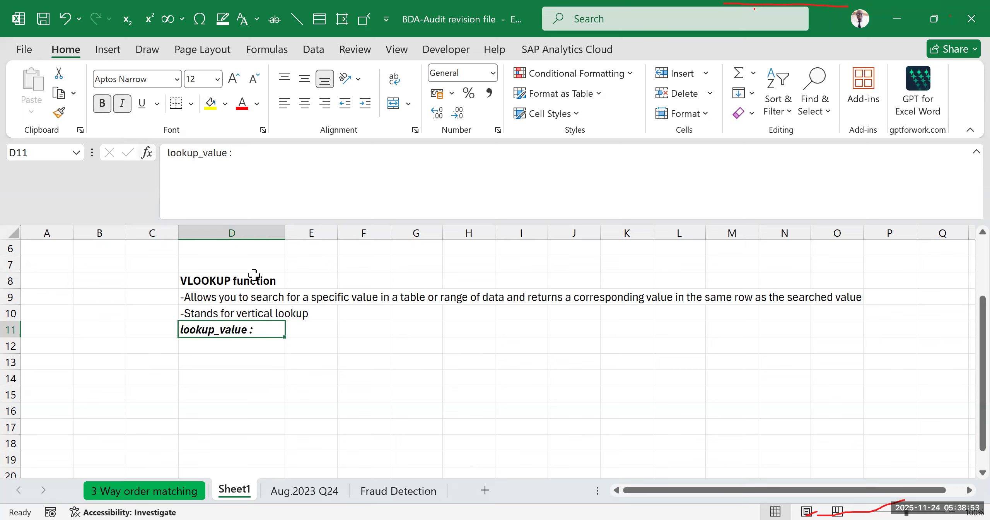
# - Write the explanation "The first you want to find in the first column of the table array" in cell E11
pyautogui.click(300, 335)
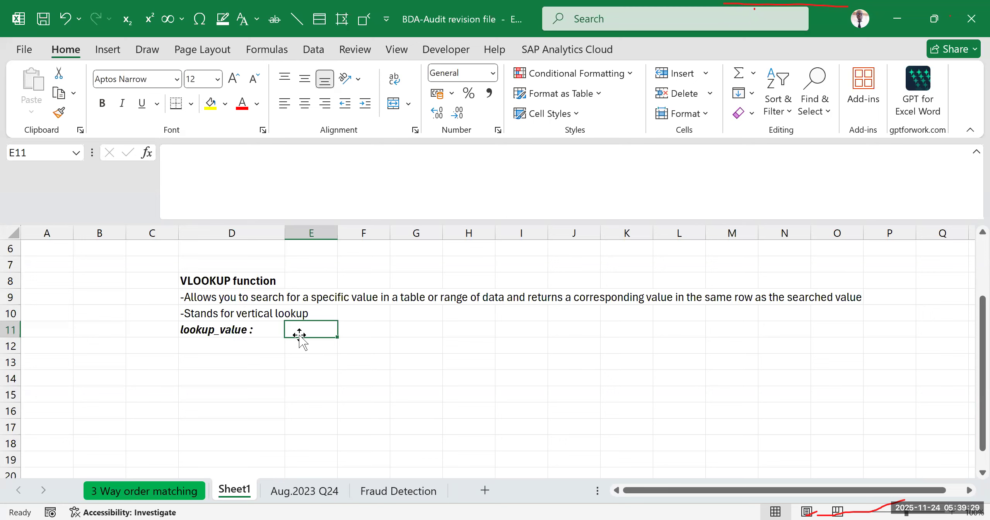
pyautogui.write('The f')
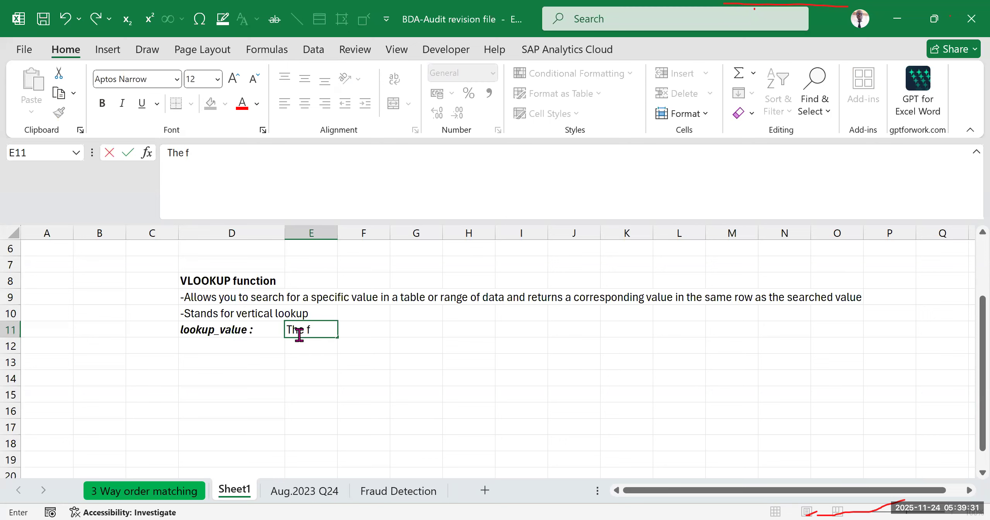
pyautogui.write('irst you want')
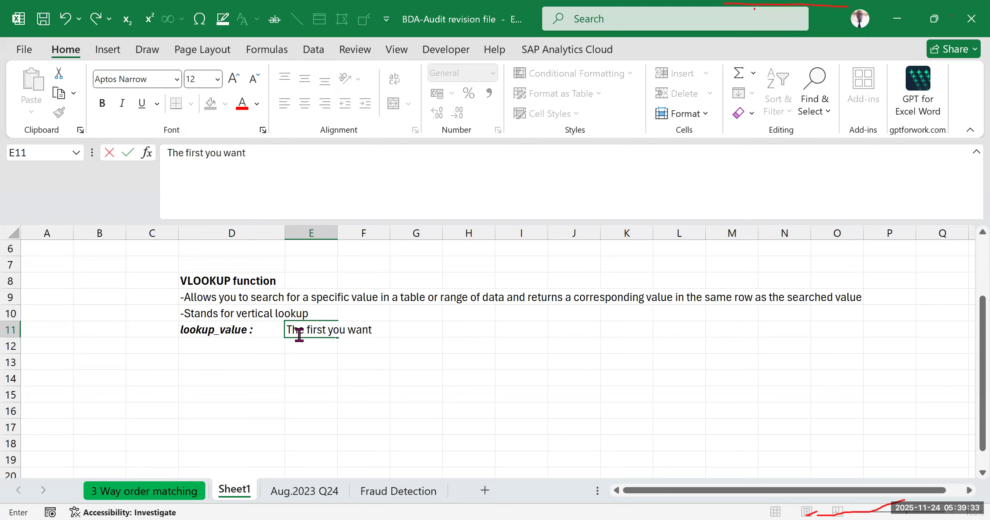
pyautogui.write(' to find in the first column')
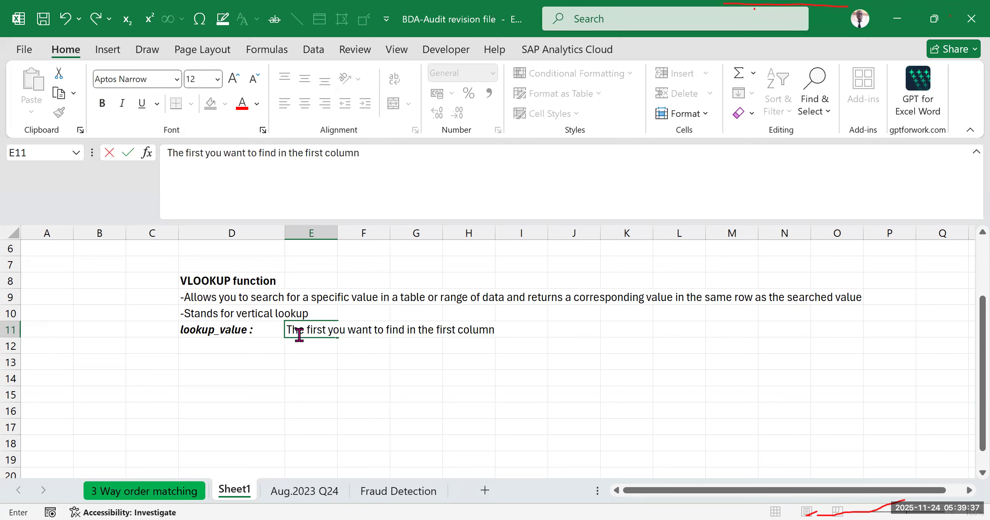
pyautogui.write(' of the table rray')
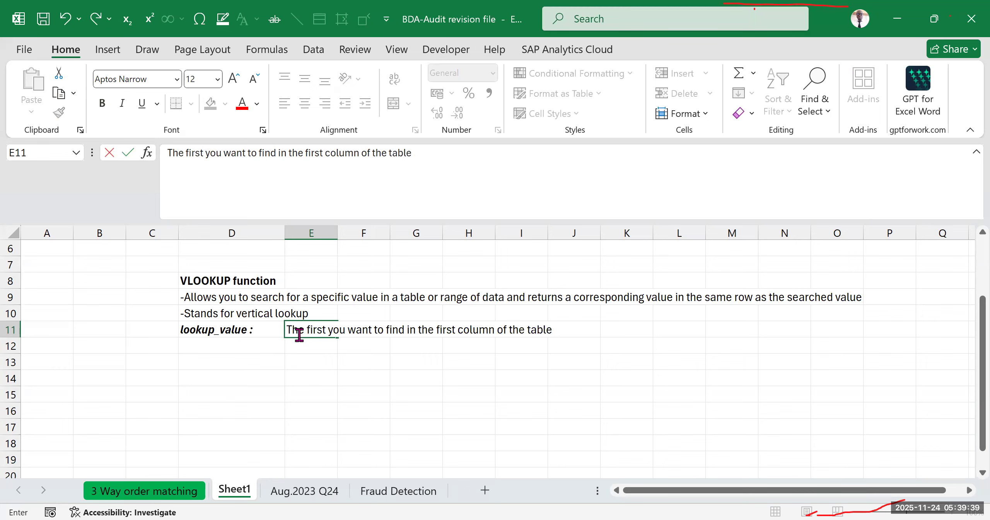
pyautogui.press('BackSpace')
pyautogui.press('BackSpace')
pyautogui.press('BackSpace')
pyautogui.press('BackSpace')
pyautogui.write('array')
pyautogui.click(569, 392)
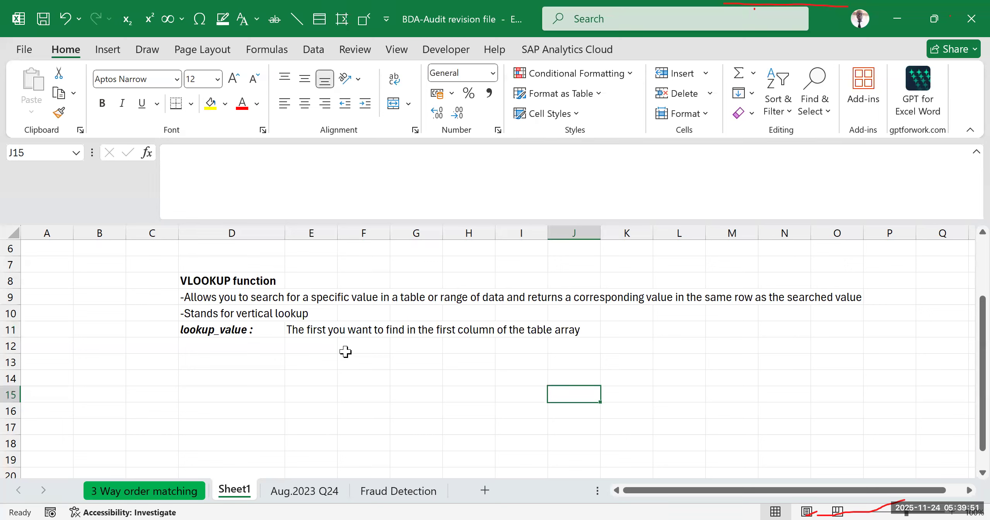
# - Start a VLOOKUP formula in the empty cell B11 to check its arguments again, and discard the entry
pyautogui.click(294, 363)
pyautogui.click(244, 348)
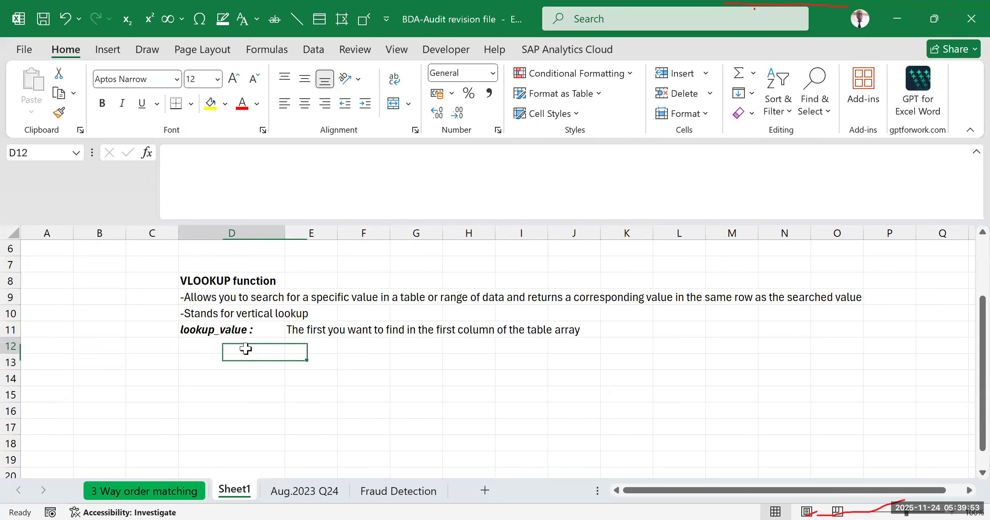
pyautogui.click(108, 328)
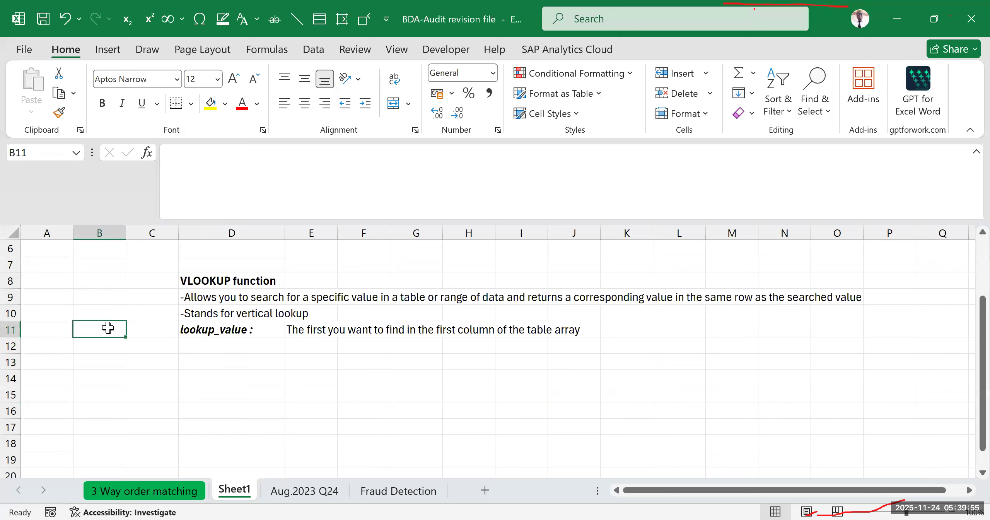
pyautogui.write('=')
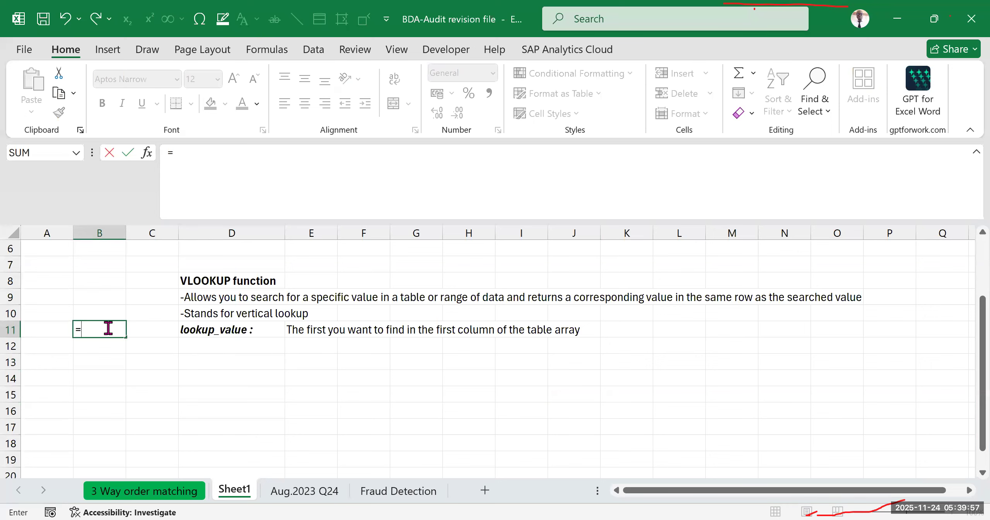
pyautogui.write('vloo')
pyautogui.press('Tab')
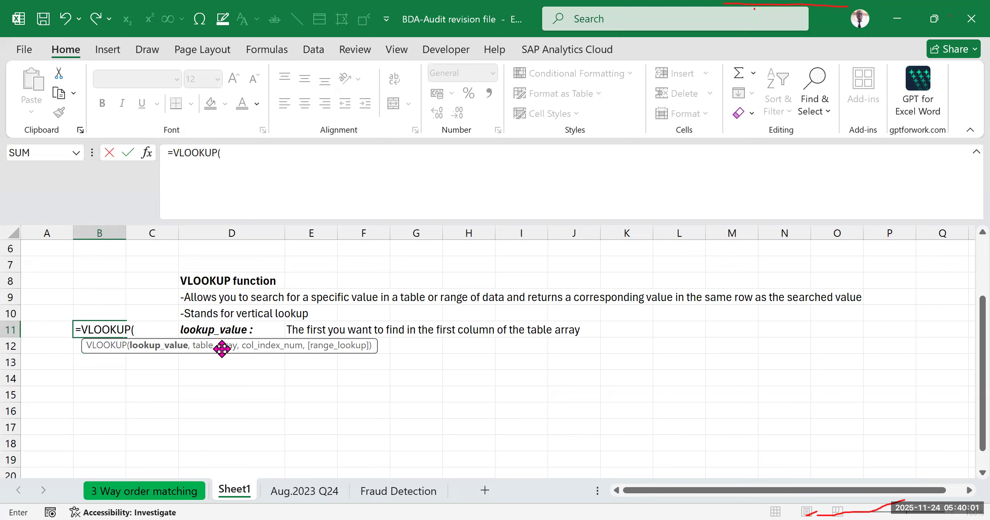
pyautogui.press('BackSpace')
pyautogui.press('BackSpace')
pyautogui.press('BackSpace')
pyautogui.press('BackSpace')
pyautogui.press('BackSpace')
pyautogui.press('Escape')
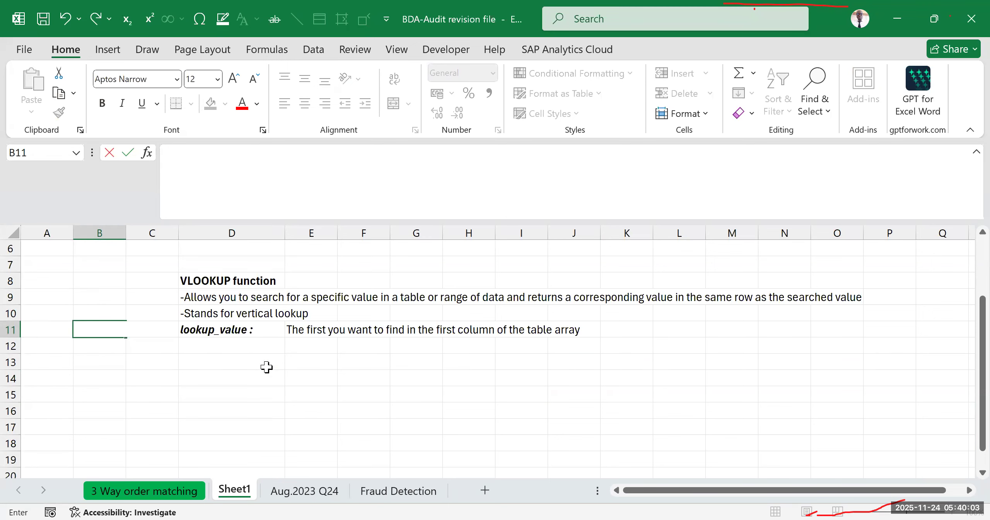
# - Move the lookup_value label and its explanation from row 11 down to row 13
pyautogui.click(266, 363)
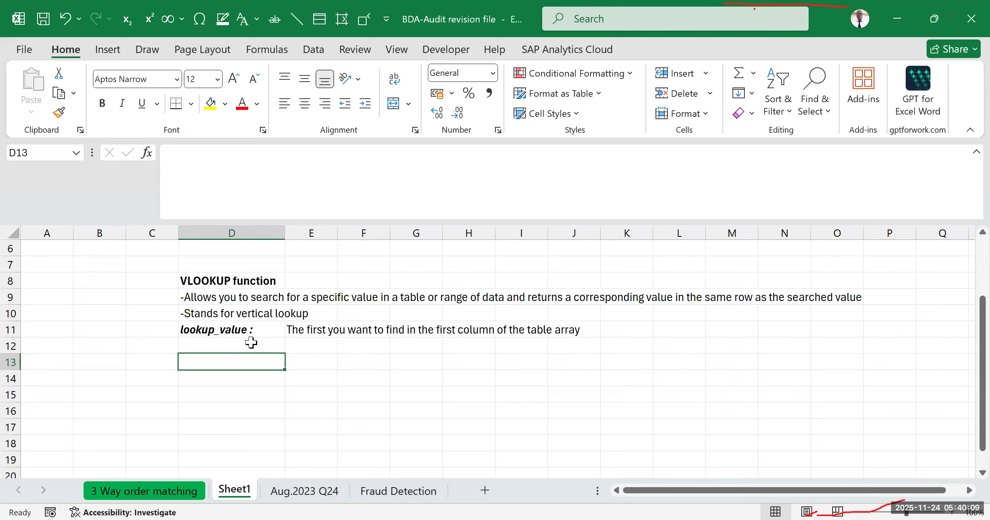
pyautogui.click(507, 390)
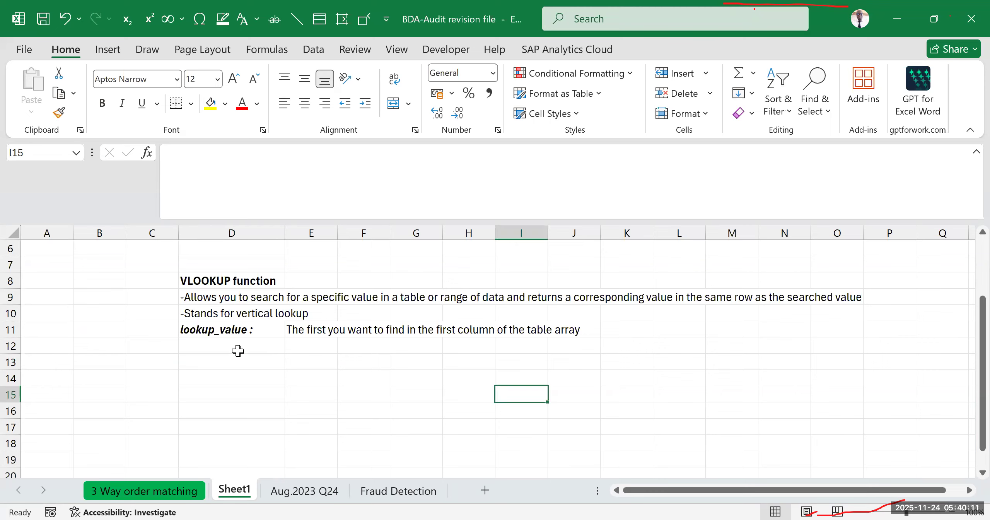
pyautogui.click(230, 331)
pyautogui.moveTo(230, 332); pyautogui.dragTo(525, 361)
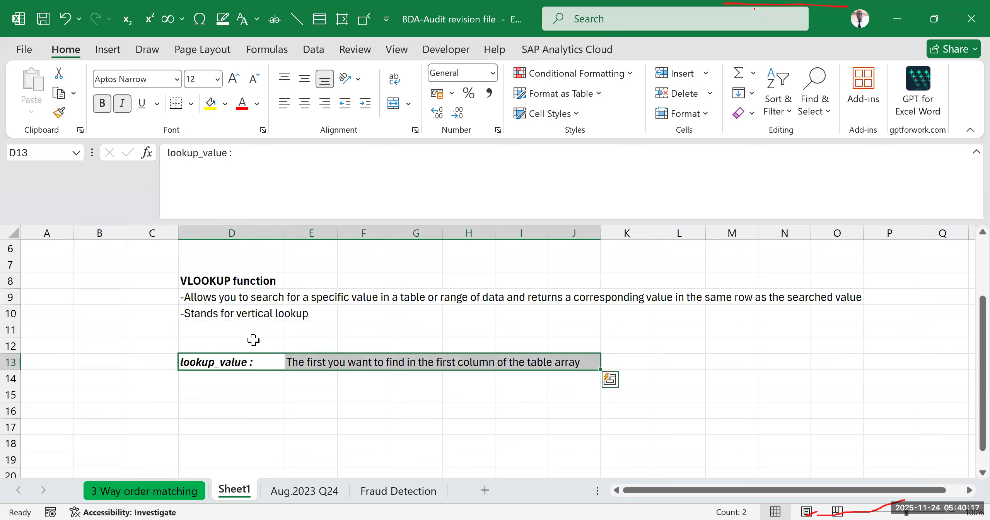
# - Enter the label "syntax" in cell D12, directly above the lookup_value row
pyautogui.click(253, 340)
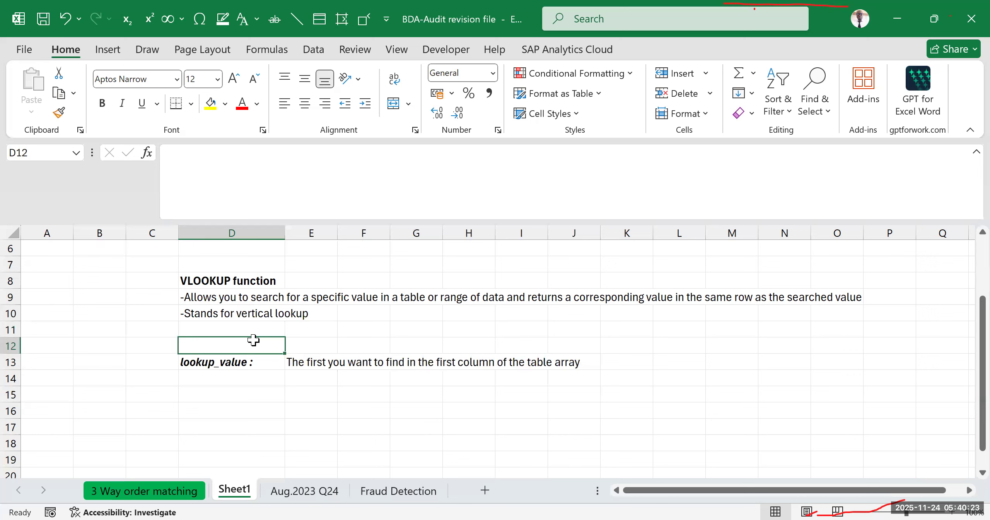
pyautogui.write('sybtax')
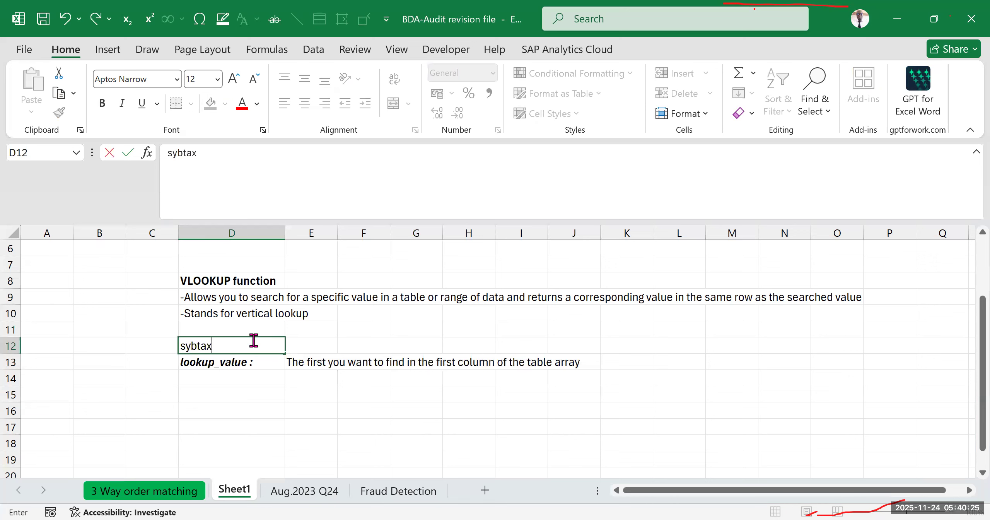
pyautogui.press('BackSpace')
pyautogui.press('BackSpace')
pyautogui.press('BackSpace')
pyautogui.press('BackSpace')
pyautogui.write('ntax')
pyautogui.click(306, 378)
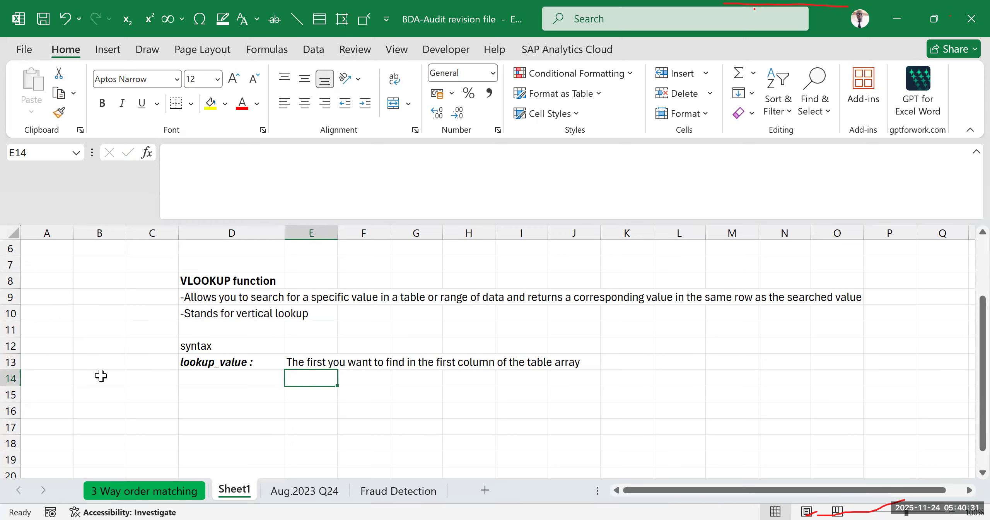
# - Insert two blank rows between the syntax label and the lookup_value row, at row 13
pyautogui.click(10, 362)
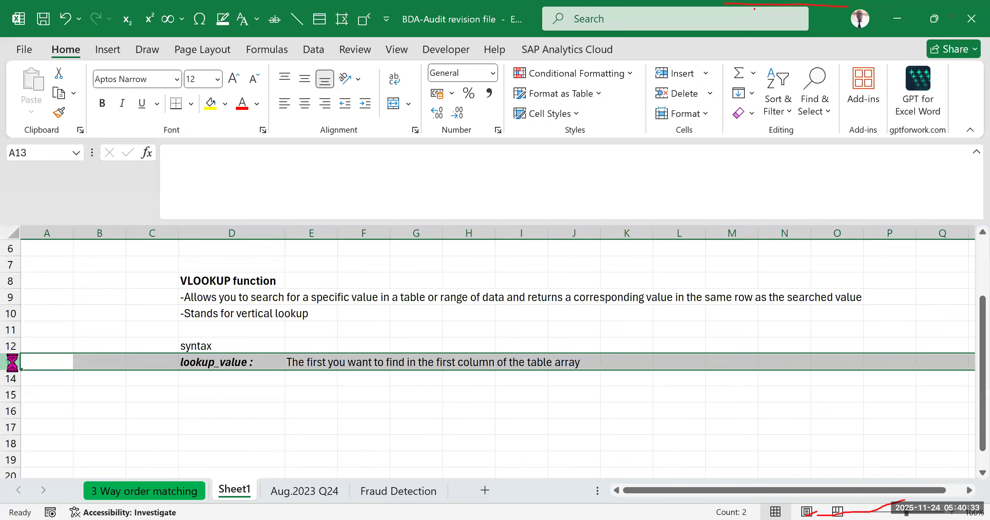
pyautogui.hotkey('ctrl', 'shift', '+')
pyautogui.hotkey('ctrl', 'shift', '+')
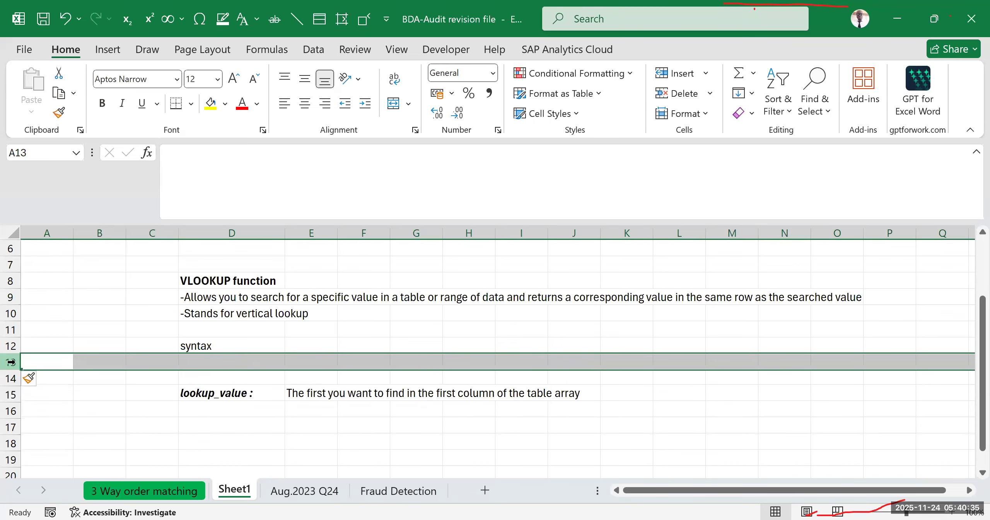
# - Write the VLOOKUP syntax as plain text in cell D13: '=vlookup(lookup_value,table_array,column_index
pyautogui.click(222, 395)
pyautogui.click(222, 363)
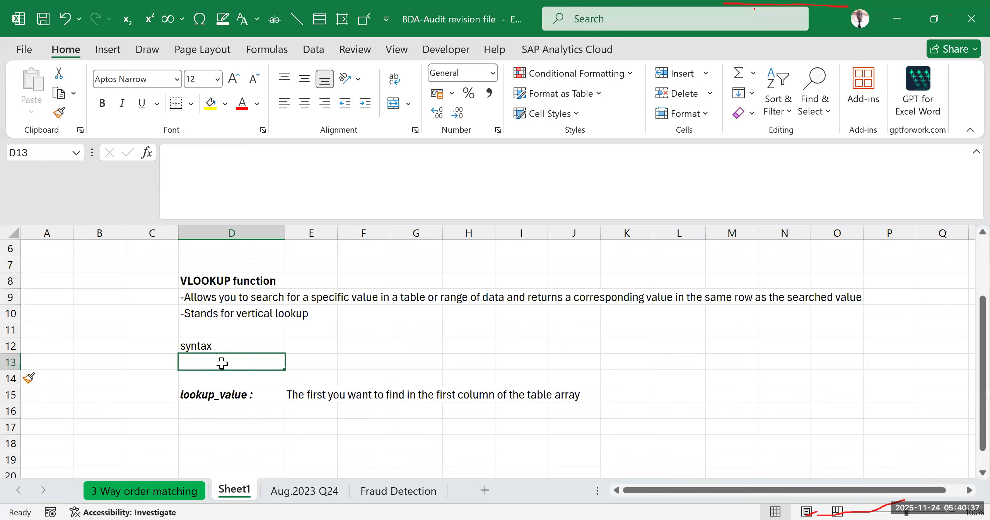
pyautogui.write("'=")
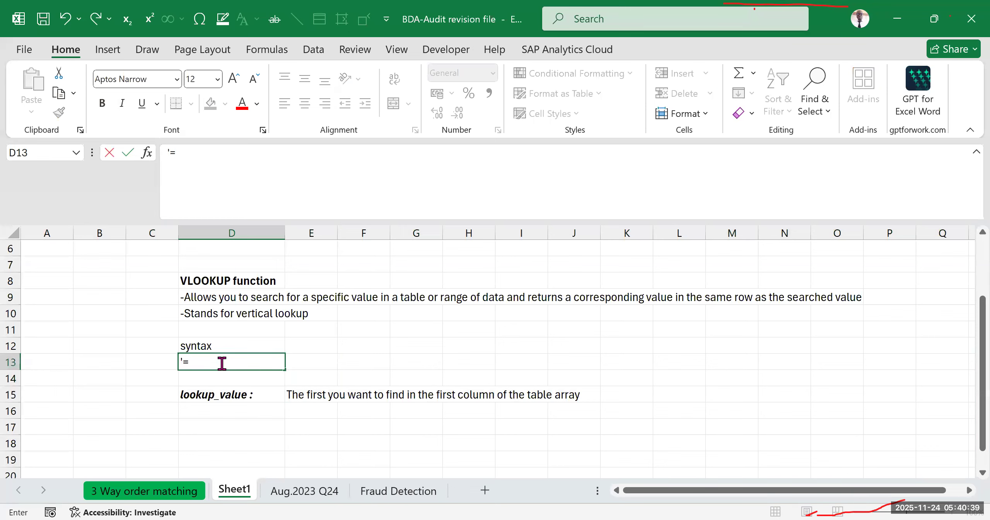
pyautogui.write('vlookup(lookup')
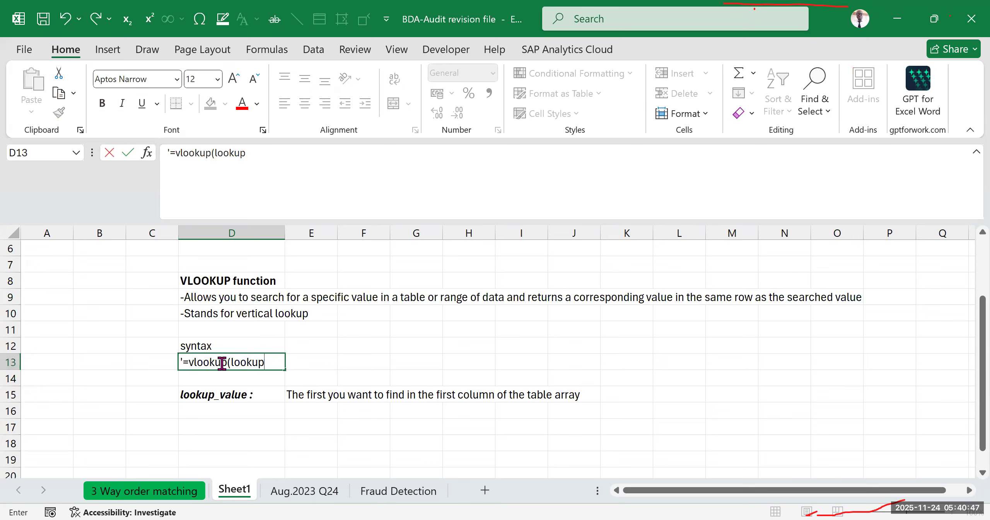
pyautogui.write('_value,table array')
pyautogui.press('BackSpace')
pyautogui.press('BackSpace')
pyautogui.press('BackSpace')
pyautogui.press('BackSpace')
pyautogui.press('BackSpace')
pyautogui.press('BackSpace')
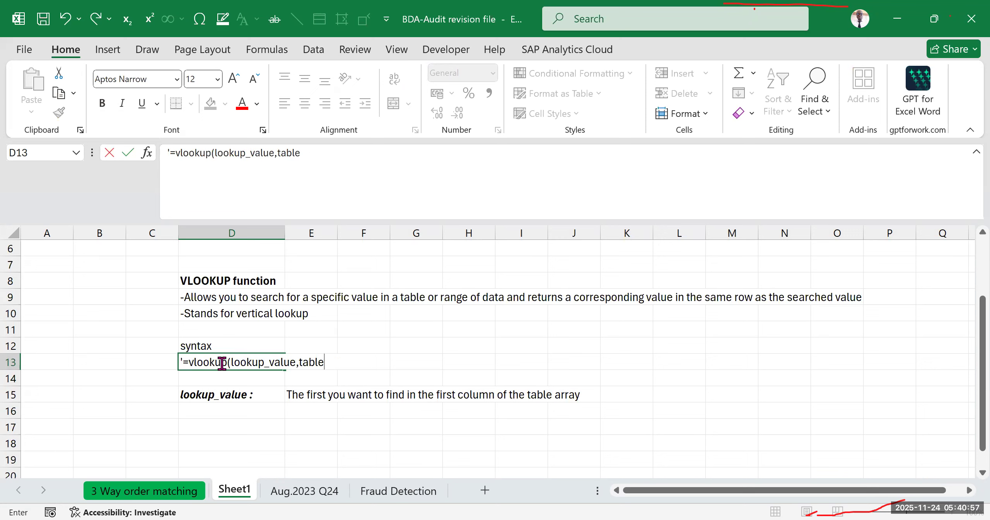
pyautogui.write('_array,column')
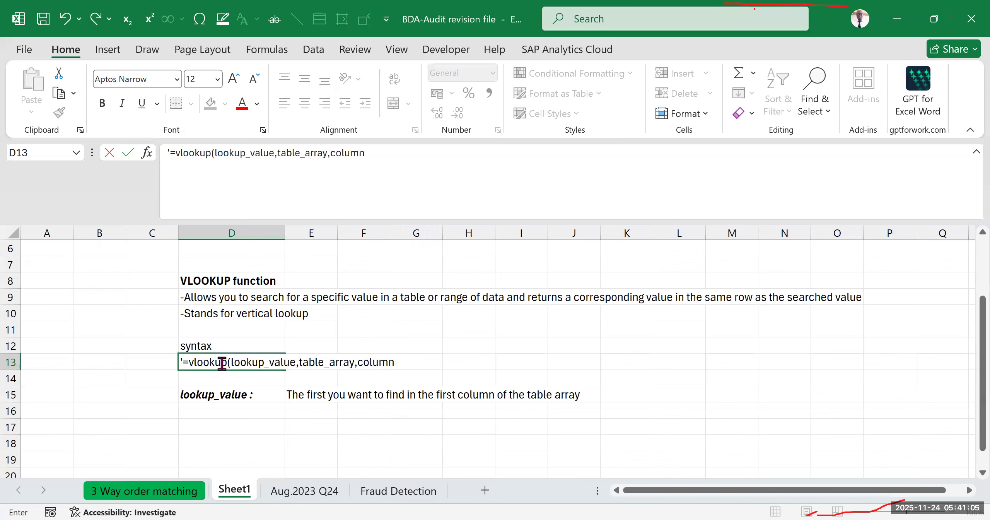
pyautogui.write('_index')
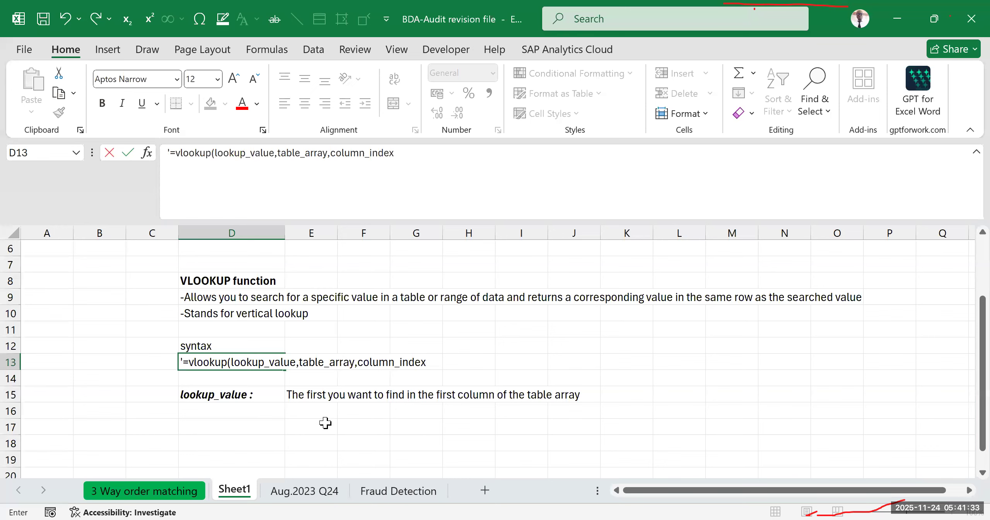
# - Correct the lookup_value explanation in E15 by replacing the first occurrence of "first" with "value"
pyautogui.click(299, 391)
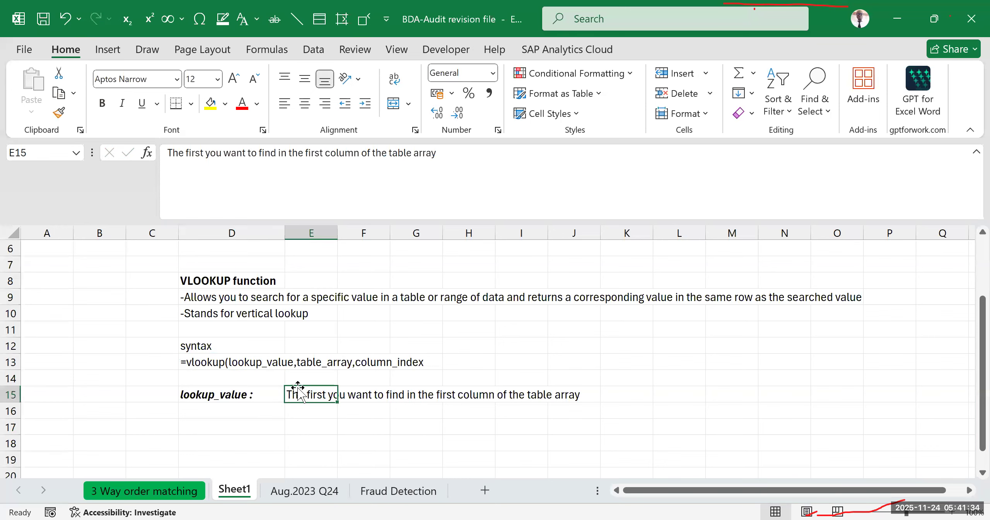
pyautogui.click(206, 152)
pyautogui.press('BackSpace')
pyautogui.press('BackSpace')
pyautogui.press('BackSpace')
pyautogui.press('BackSpace')
pyautogui.press('BackSpace')
pyautogui.press('BackSpace')
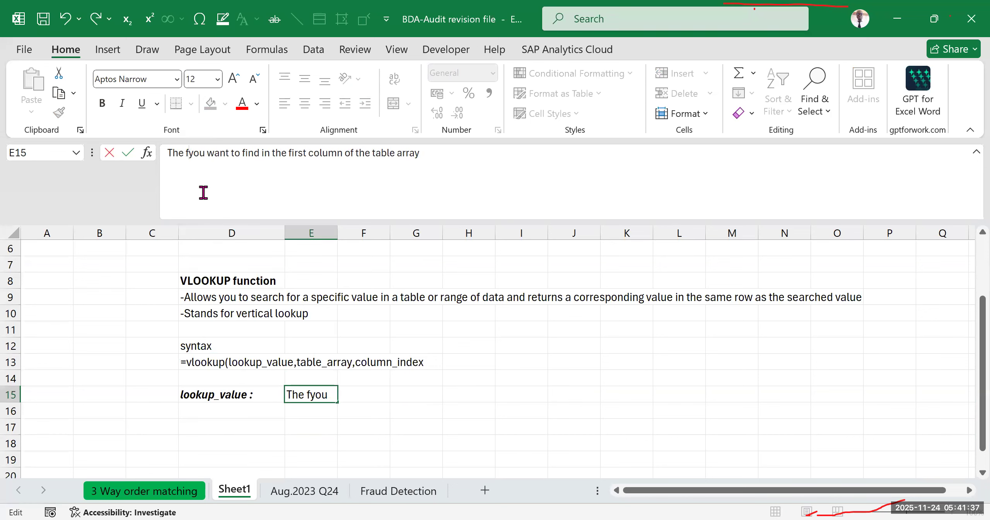
pyautogui.write('value')
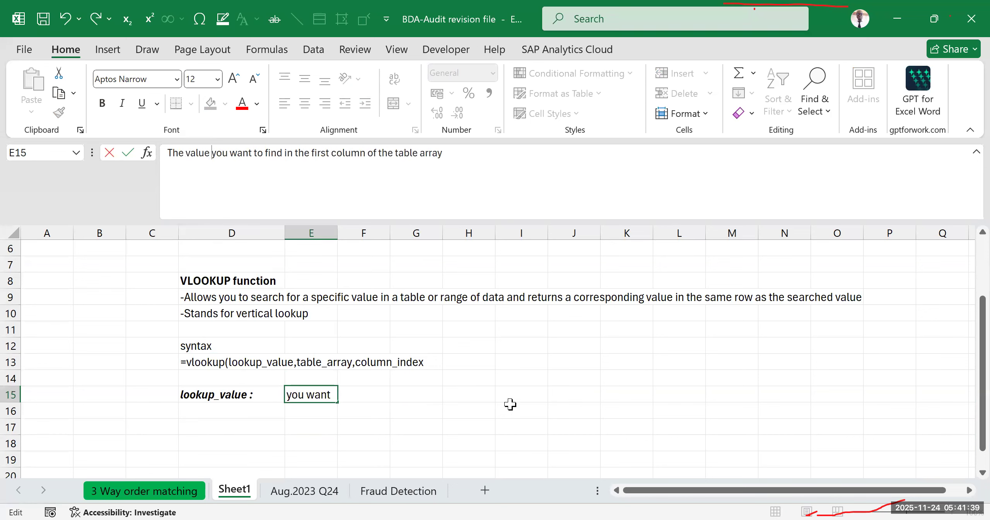
pyautogui.click(512, 399)
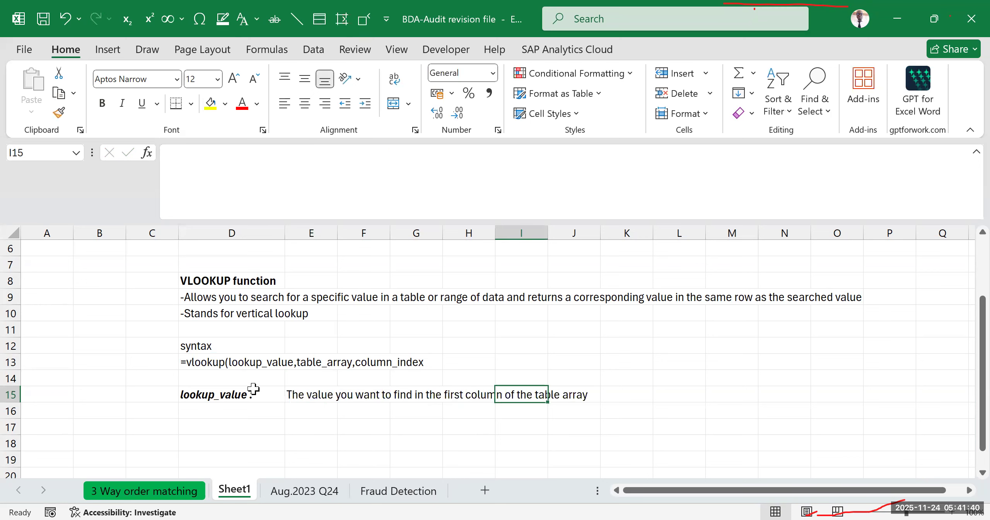
pyautogui.click(325, 366)
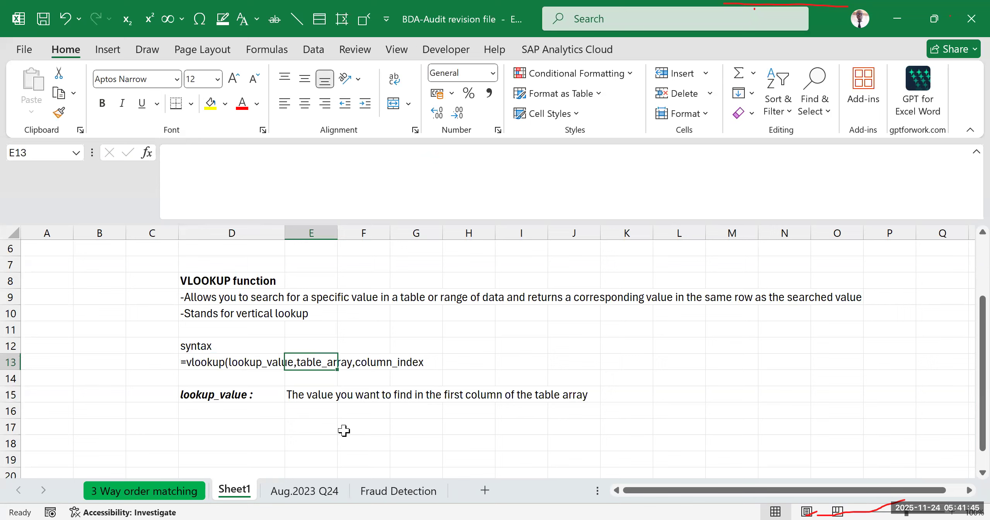
pyautogui.click(687, 390)
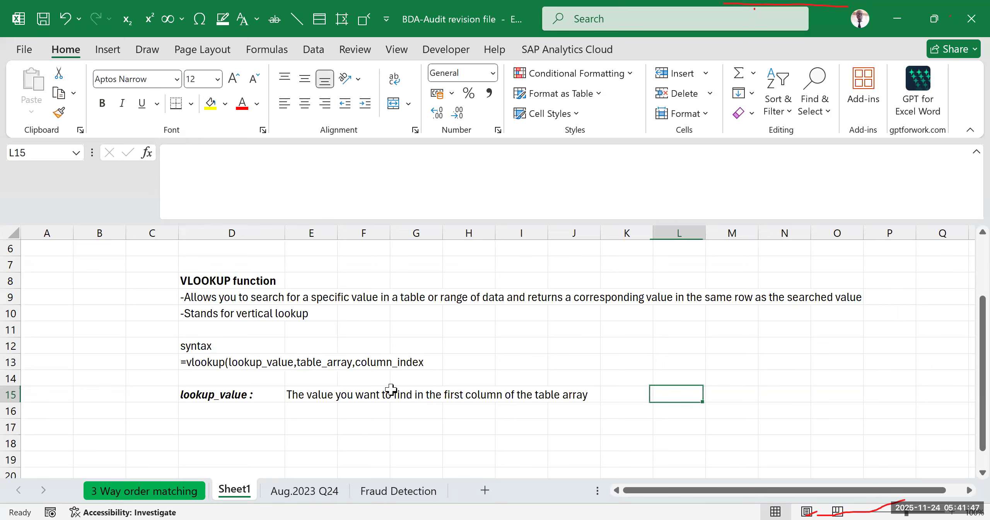
pyautogui.moveTo(271, 312); pyautogui.dragTo(597, 414)
pyautogui.click(237, 368)
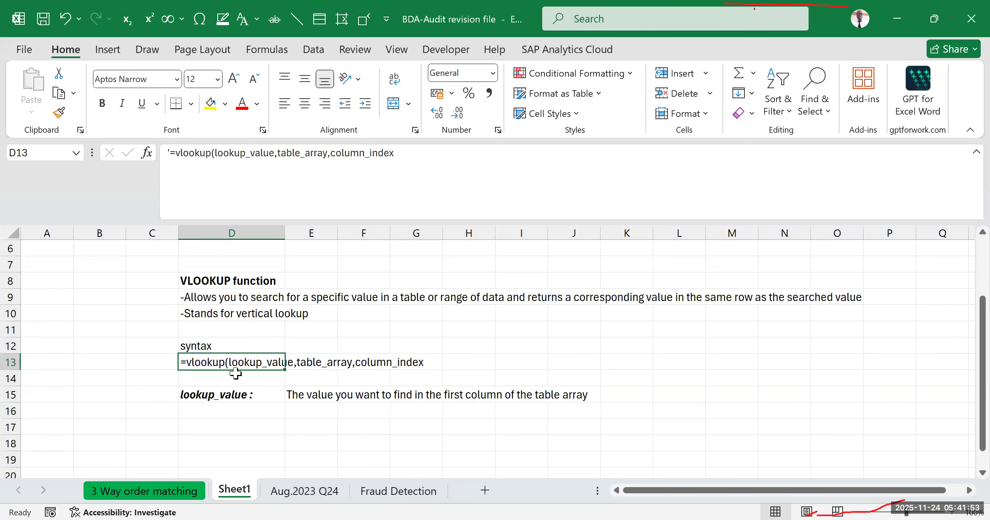
pyautogui.click(384, 364)
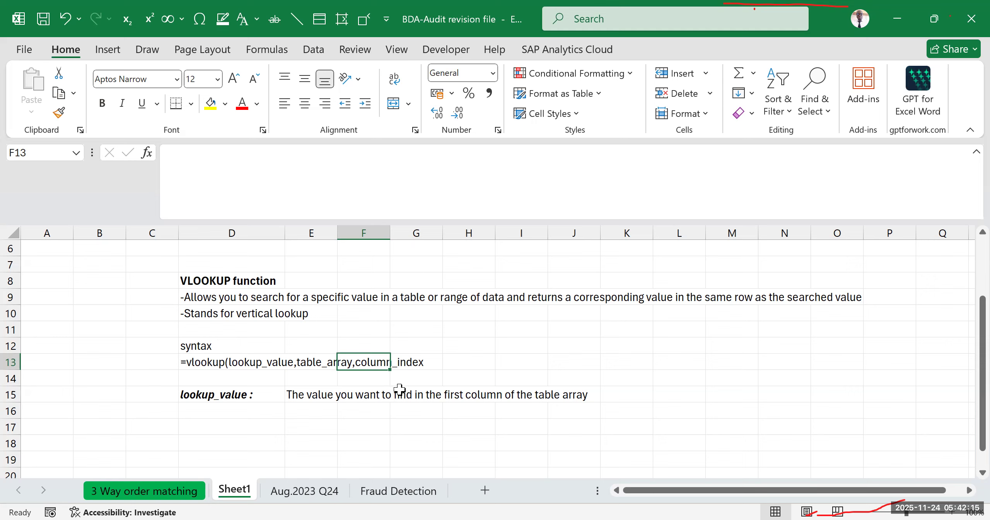
pyautogui.click(381, 411)
pyautogui.click(361, 362)
pyautogui.click(557, 345)
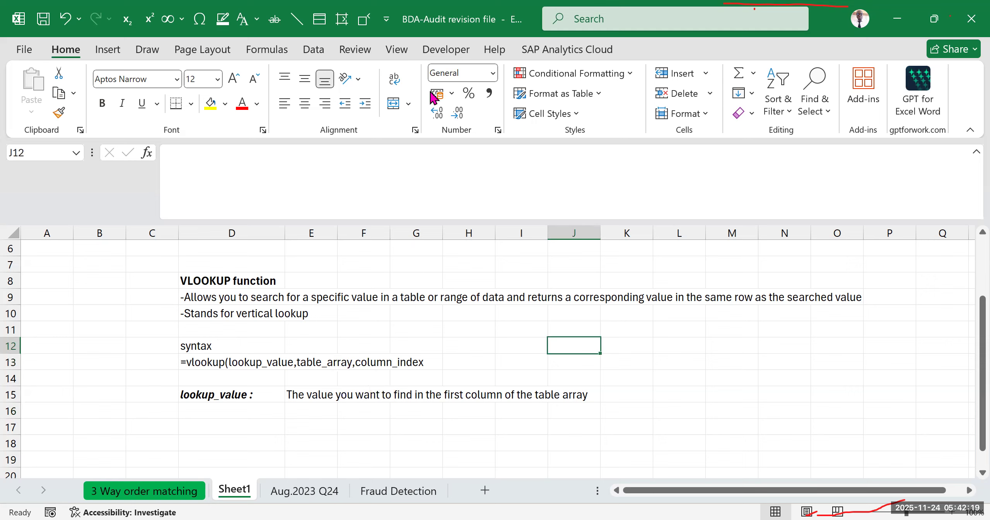
pyautogui.click(675, 411)
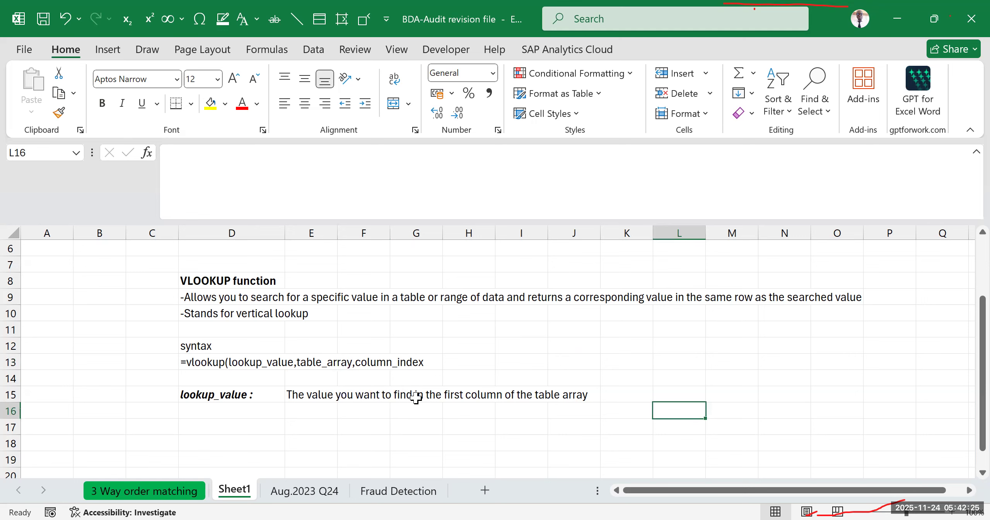
pyautogui.scroll(-2, 317, 387)
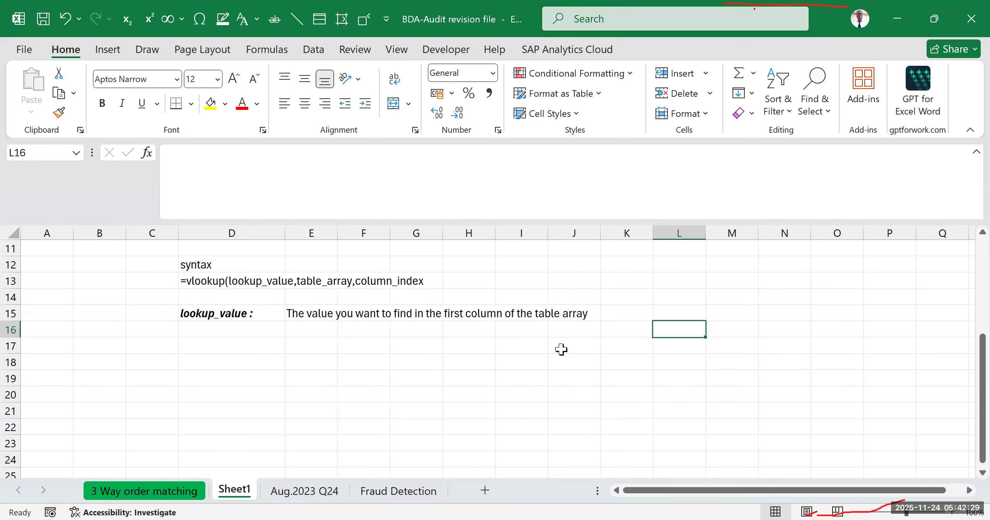
pyautogui.scroll(2, 350, 406)
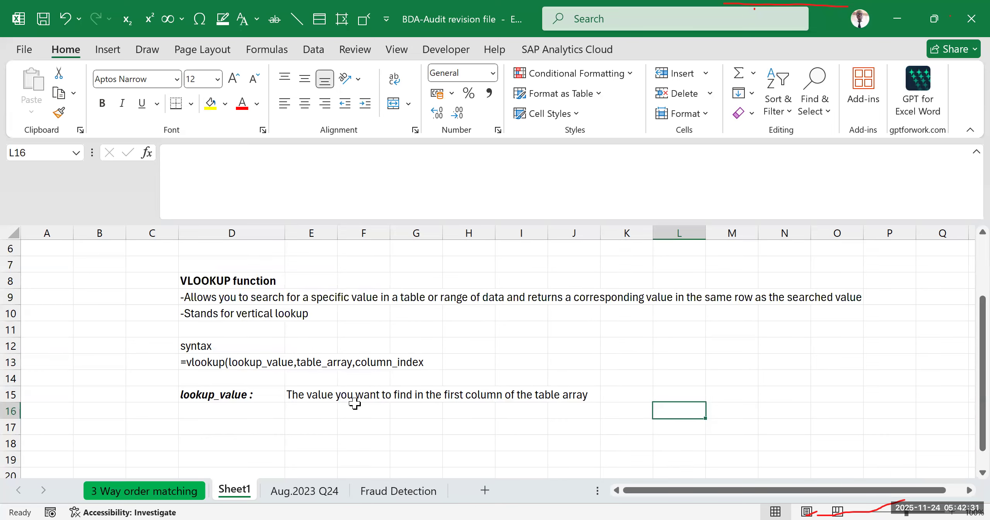
pyautogui.moveTo(202, 347); pyautogui.dragTo(405, 373)
# - Append the optional argument ",{range lookup}" to the end of the VLOOKUP syntax text in D13
pyautogui.click(222, 360)
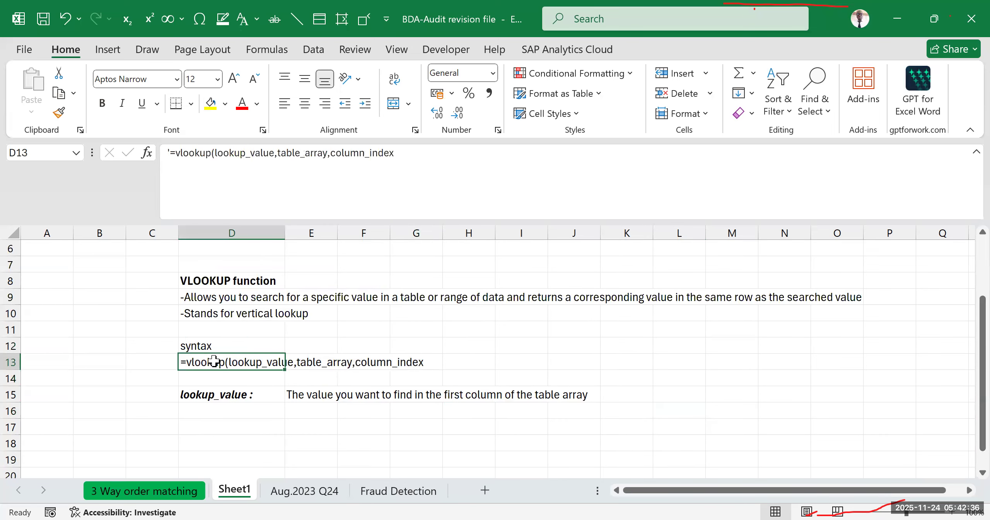
pyautogui.click(412, 152)
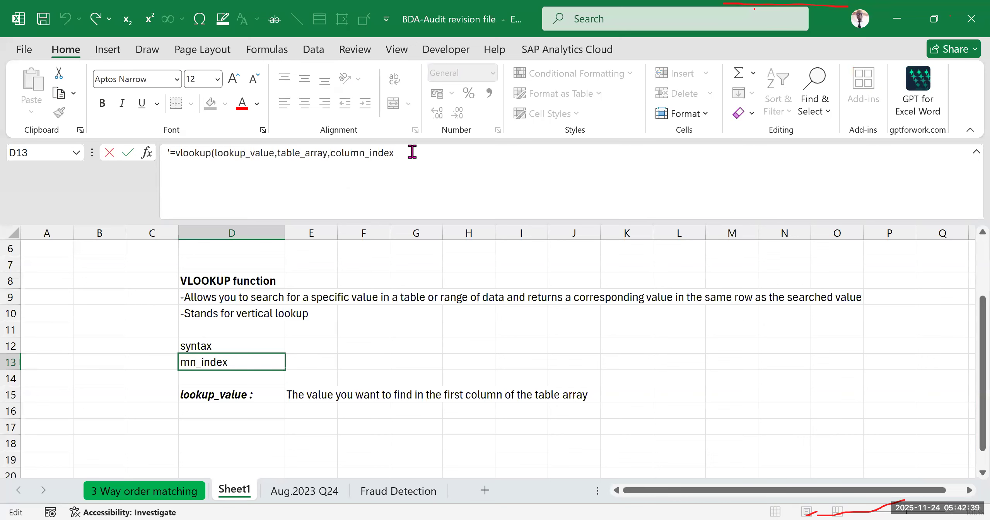
pyautogui.write(',{range lookup}')
pyautogui.click(680, 296)
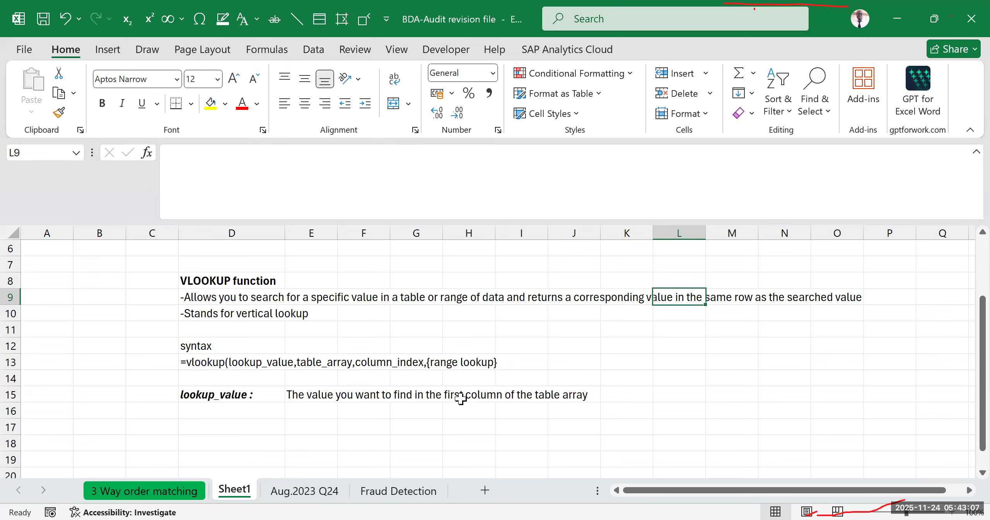
pyautogui.click(192, 360)
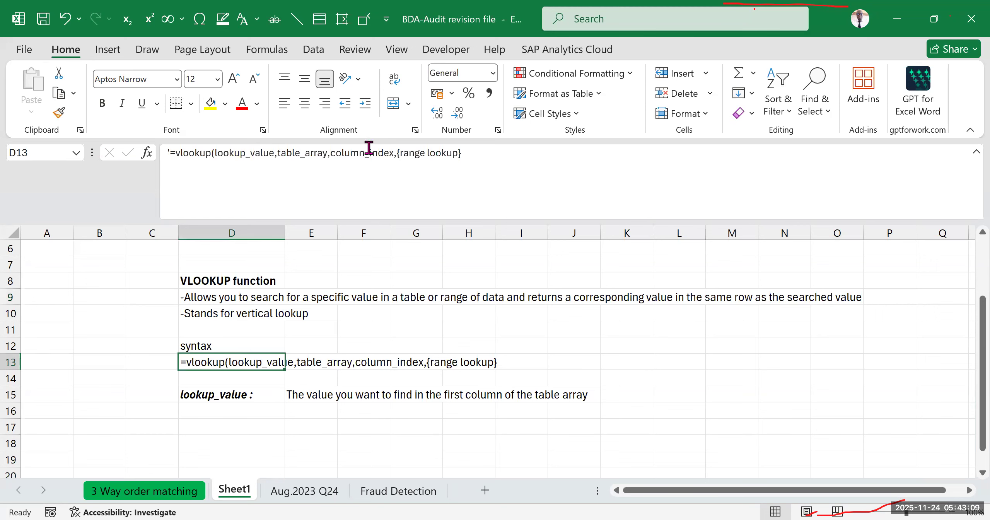
pyautogui.moveTo(464, 153); pyautogui.dragTo(399, 158)
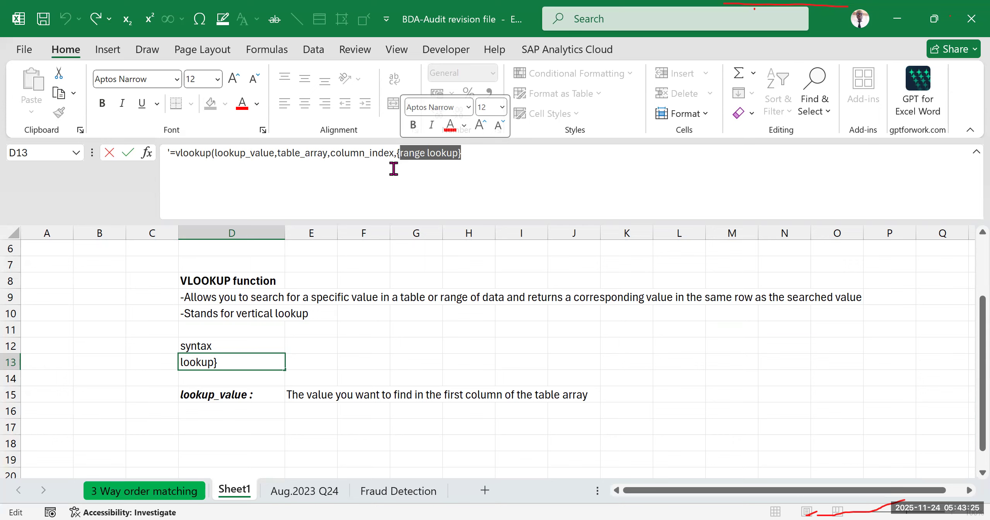
pyautogui.click(301, 426)
# - Add the heading "AND function" in cell D18 and format it as bold
pyautogui.scroll(-2, 251, 386)
pyautogui.click(227, 359)
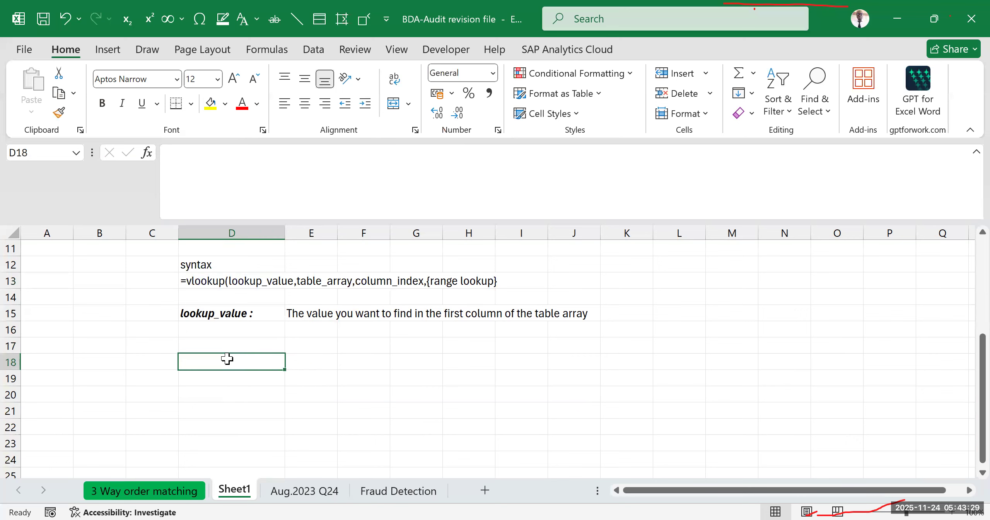
pyautogui.write('AND')
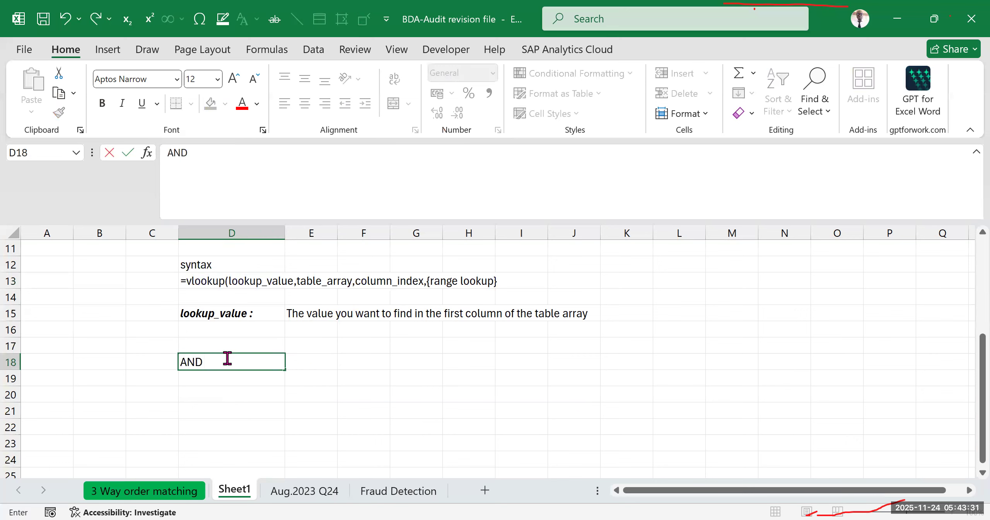
pyautogui.write(' function')
pyautogui.click(425, 408)
pyautogui.click(263, 365)
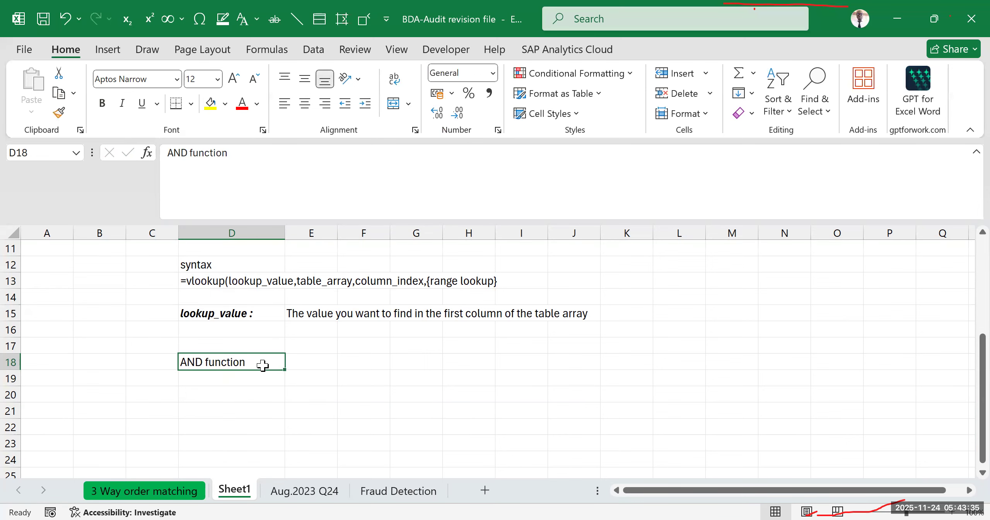
pyautogui.hotkey('ctrl', 'b')
pyautogui.click(371, 365)
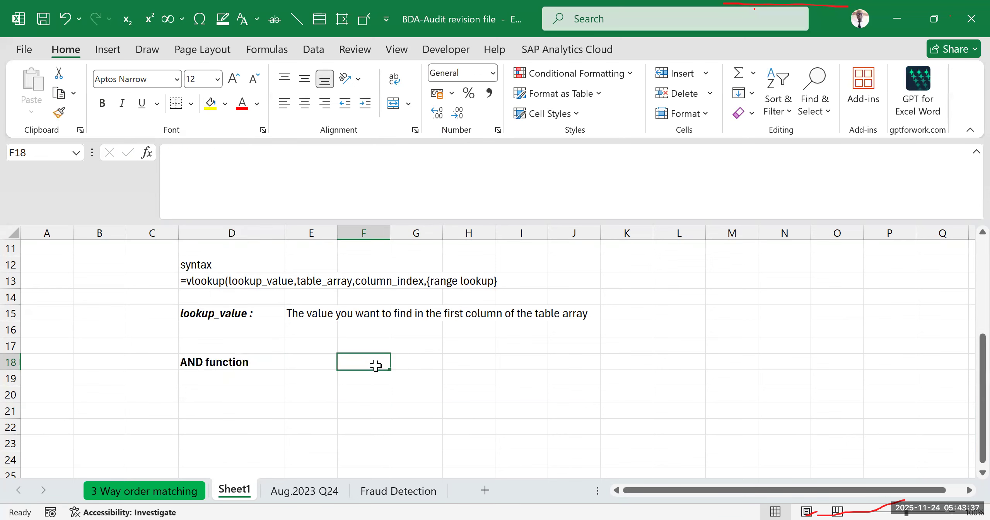
pyautogui.scroll(2, 375, 367)
pyautogui.scroll(-2, 327, 374)
pyautogui.moveTo(220, 348); pyautogui.dragTo(234, 375)
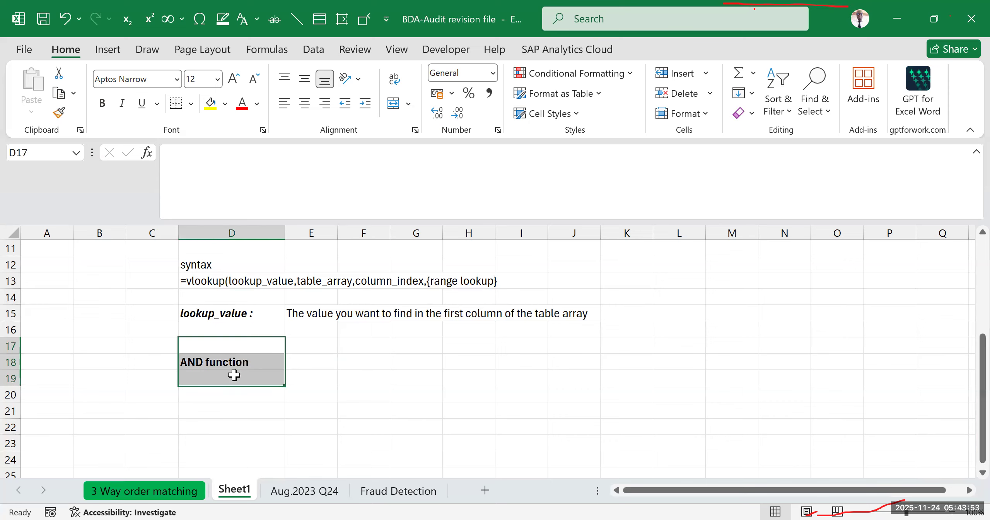
pyautogui.click(443, 359)
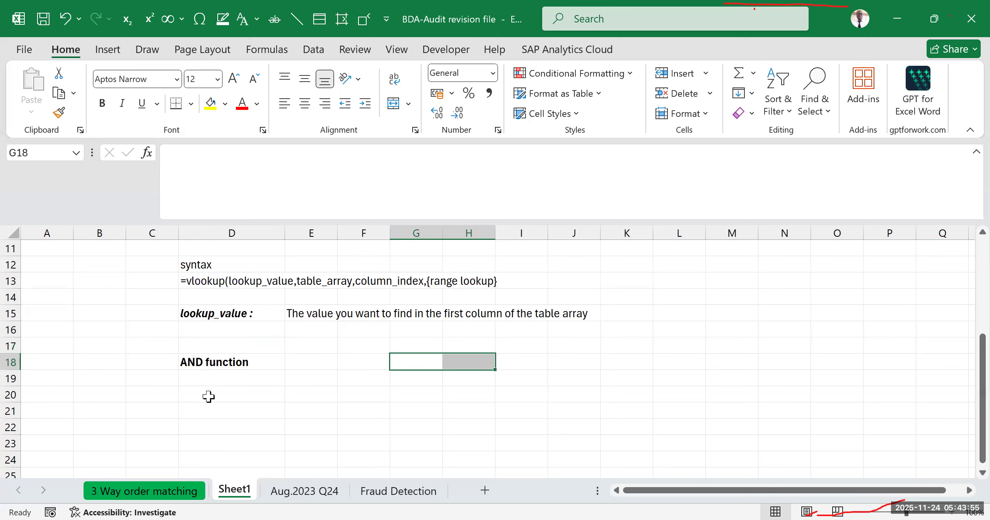
pyautogui.click(240, 375)
pyautogui.write('=a')
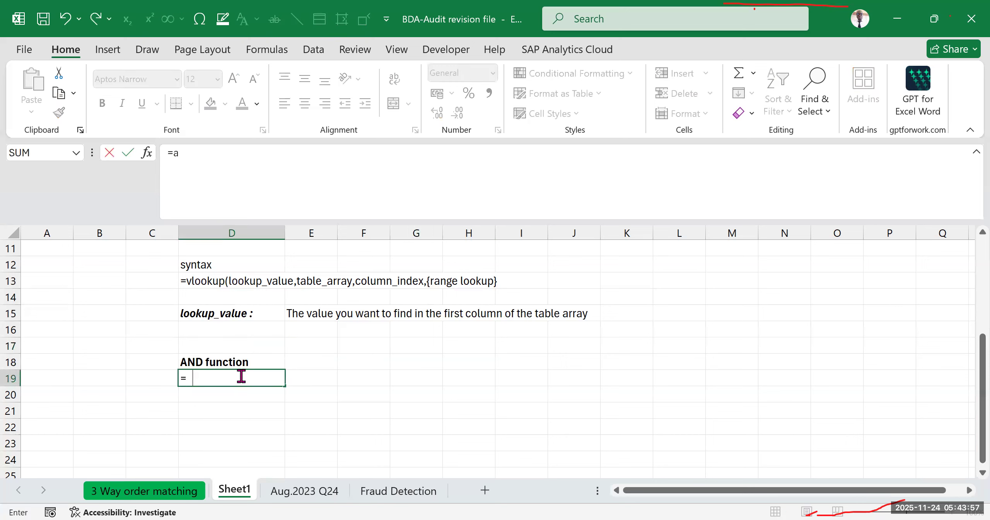
pyautogui.write('nd')
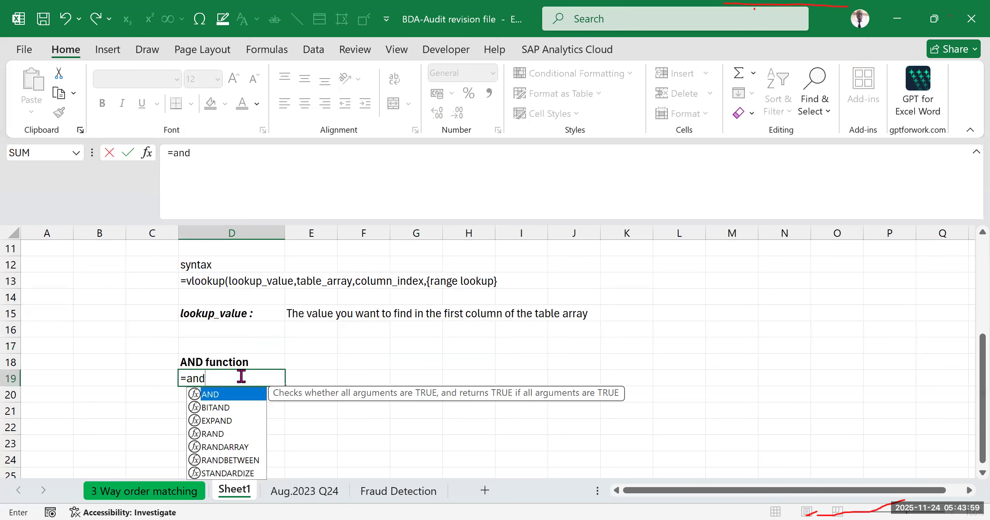
pyautogui.press('Tab')
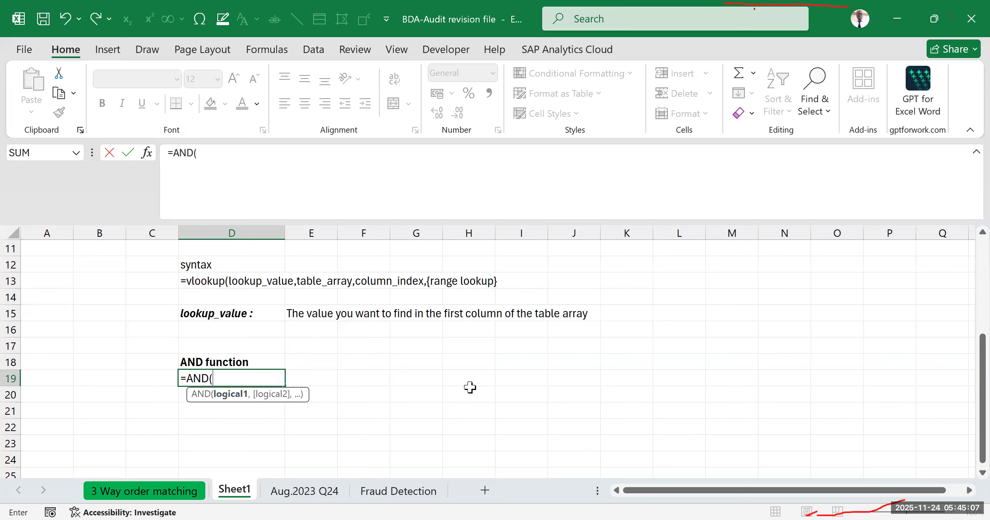
pyautogui.press('Escape')
# - Add the heading "XLOOKUP" in cell D20 and format it as bold
pyautogui.click(224, 390)
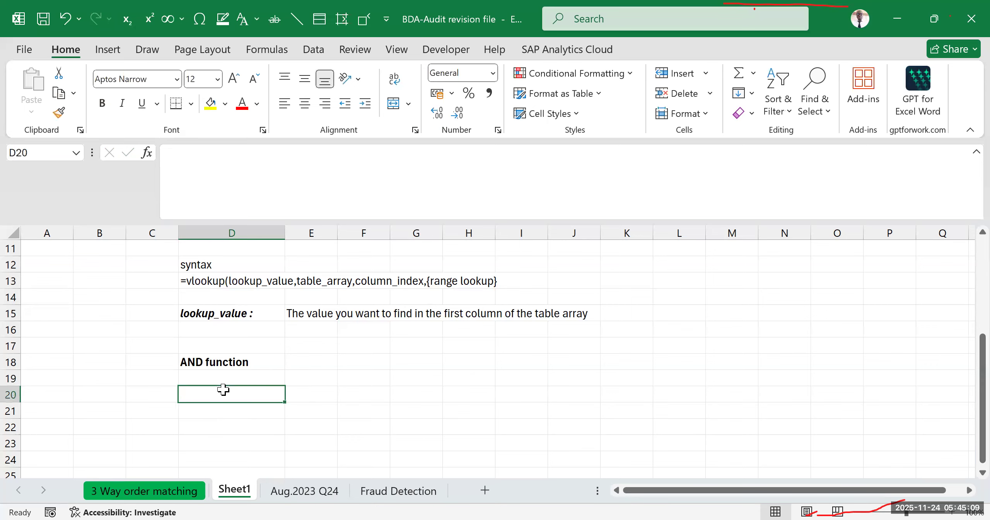
pyautogui.write('XLOOKUP')
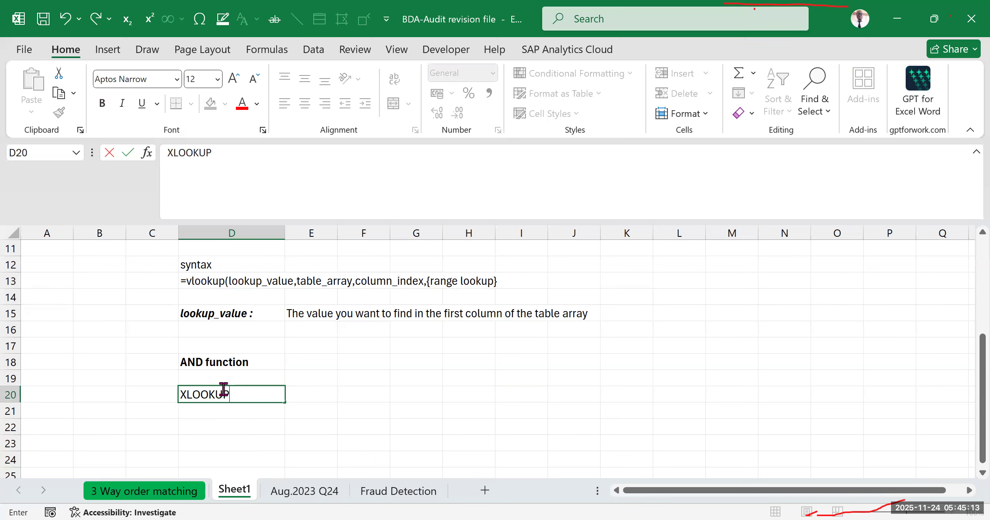
pyautogui.click(456, 380)
pyautogui.click(230, 394)
pyautogui.scroll(1, 240, 383)
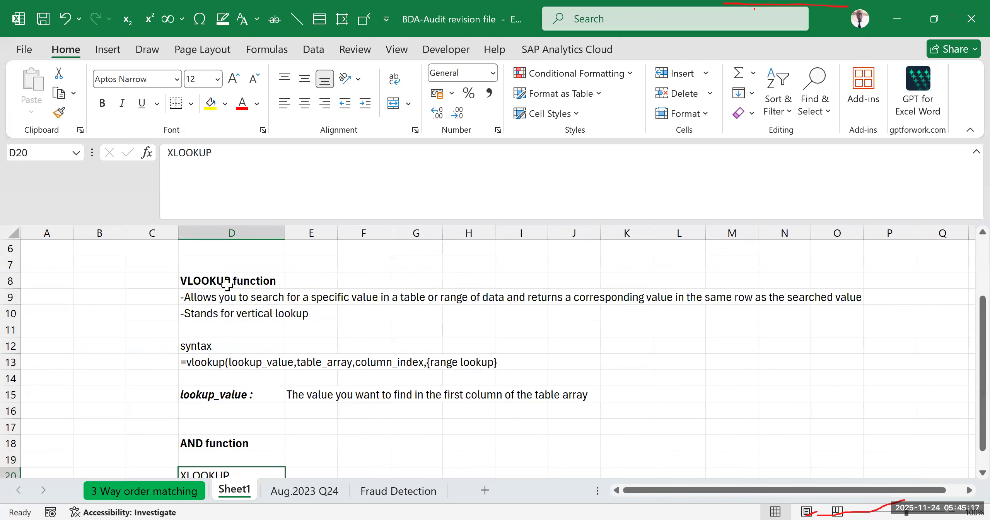
pyautogui.scroll(-3, 234, 337)
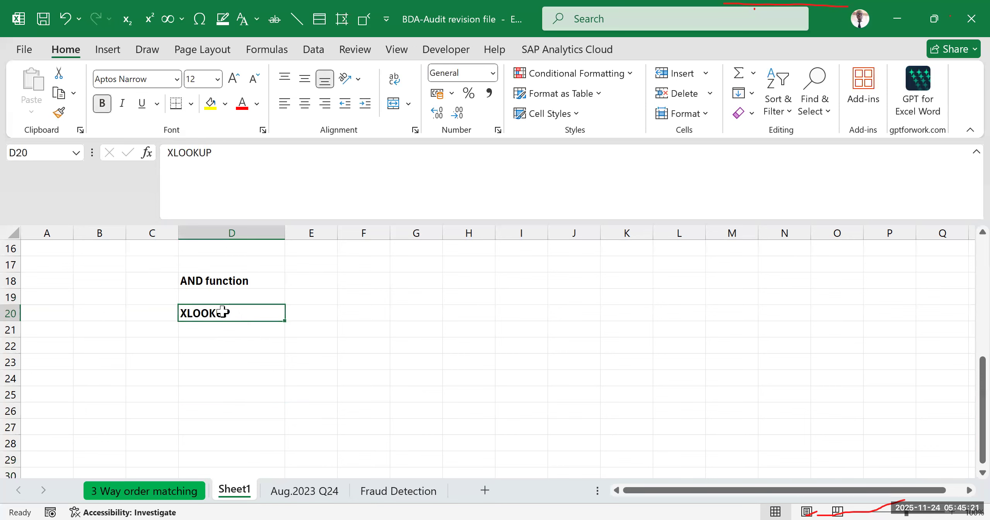
pyautogui.click(370, 328)
pyautogui.scroll(3, 298, 335)
pyautogui.click(232, 281)
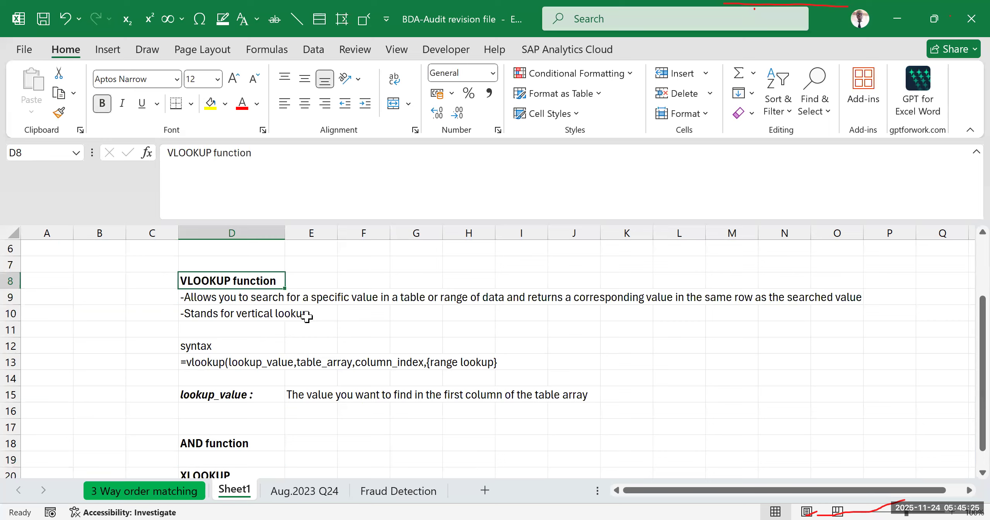
pyautogui.scroll(-2, 276, 356)
pyautogui.click(261, 390)
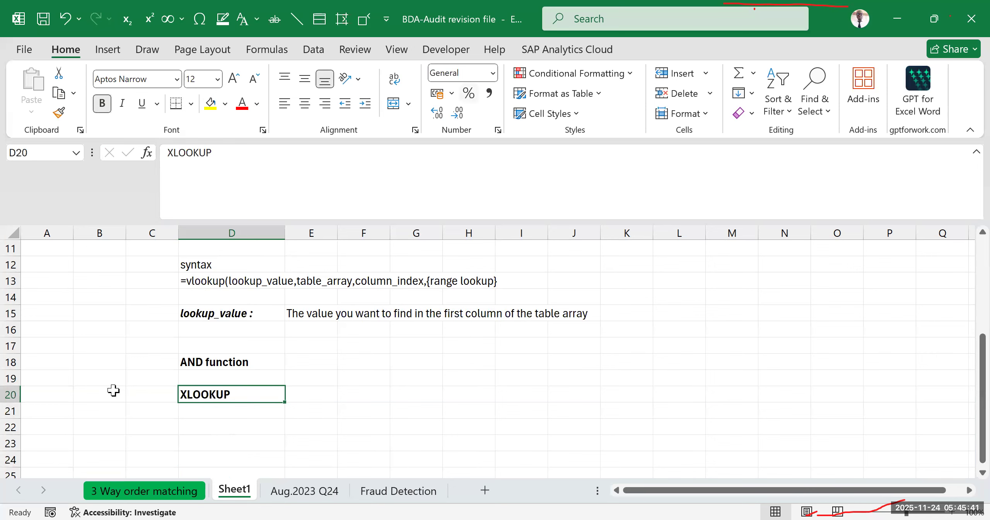
# - Open the 3 Way order matching sheet and examine the requirements and the layout of the three record tables
pyautogui.click(125, 497)
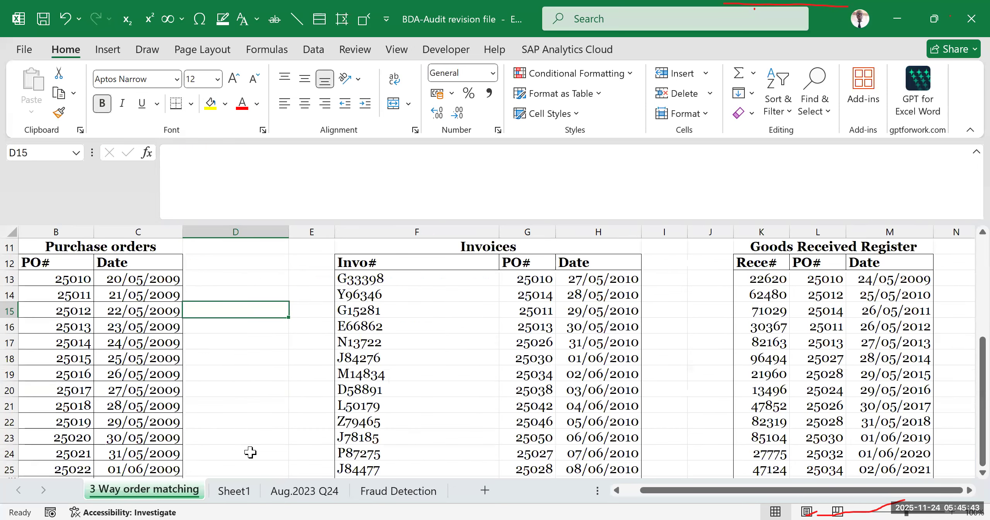
pyautogui.scroll(2, 250, 425)
pyautogui.click(272, 339)
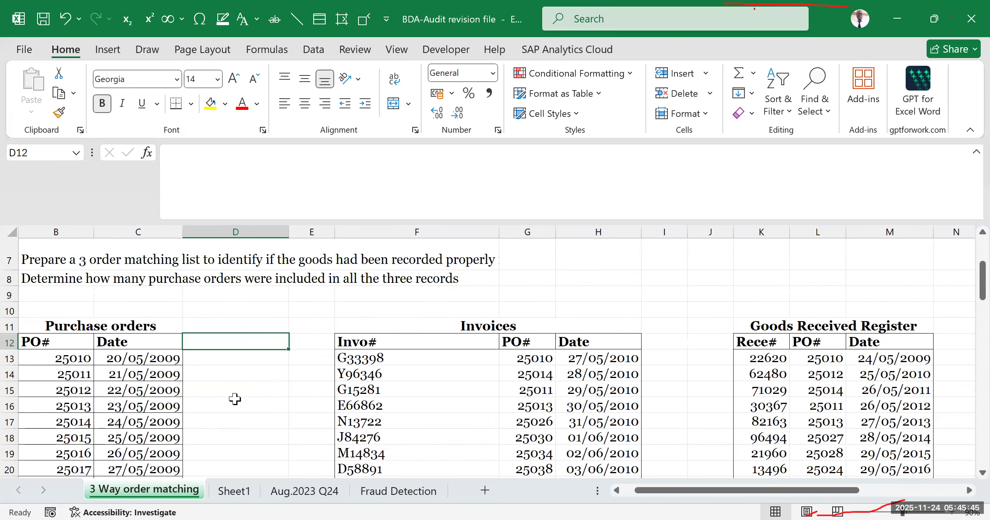
pyautogui.moveTo(643, 490); pyautogui.dragTo(631, 490)
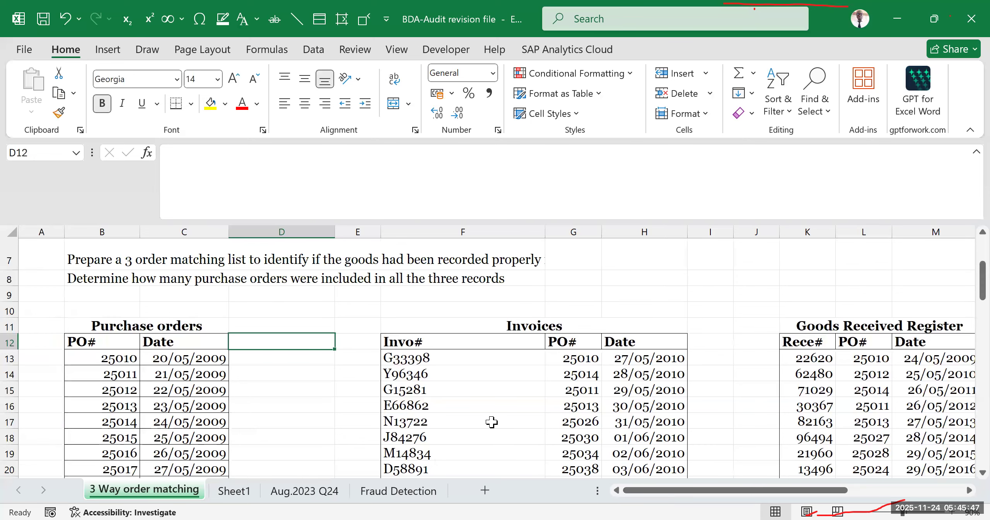
pyautogui.click(300, 393)
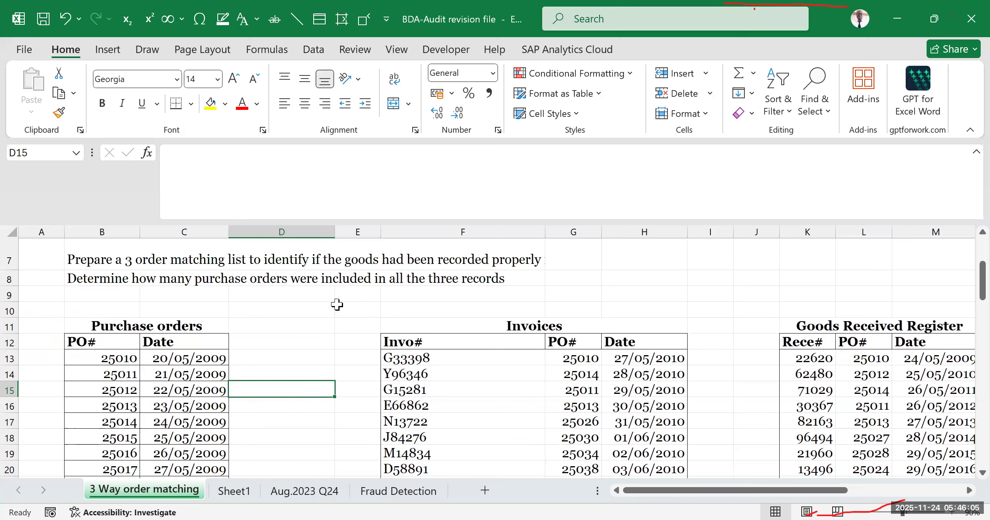
pyautogui.scroll(-1, 137, 281)
pyautogui.scroll(2, 234, 351)
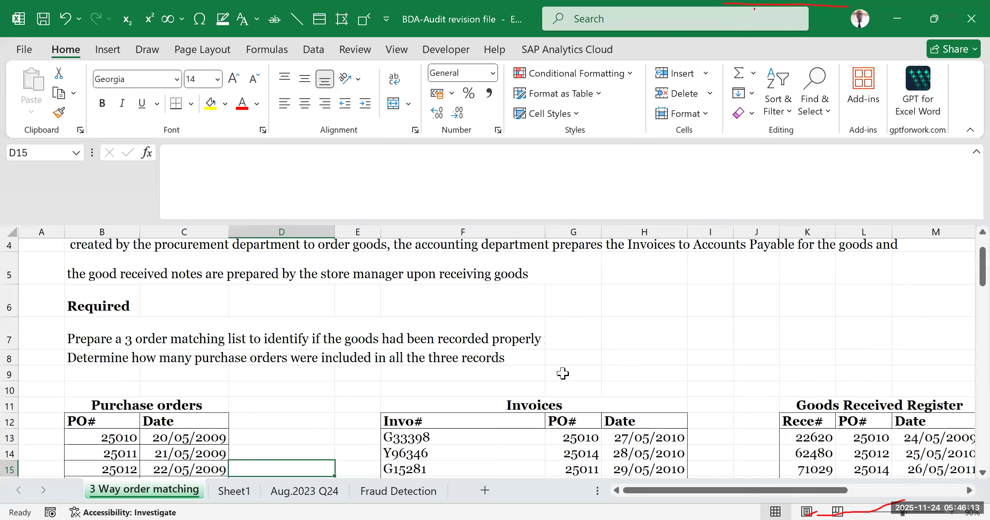
pyautogui.scroll(-2, 562, 368)
pyautogui.scroll(-1, 564, 365)
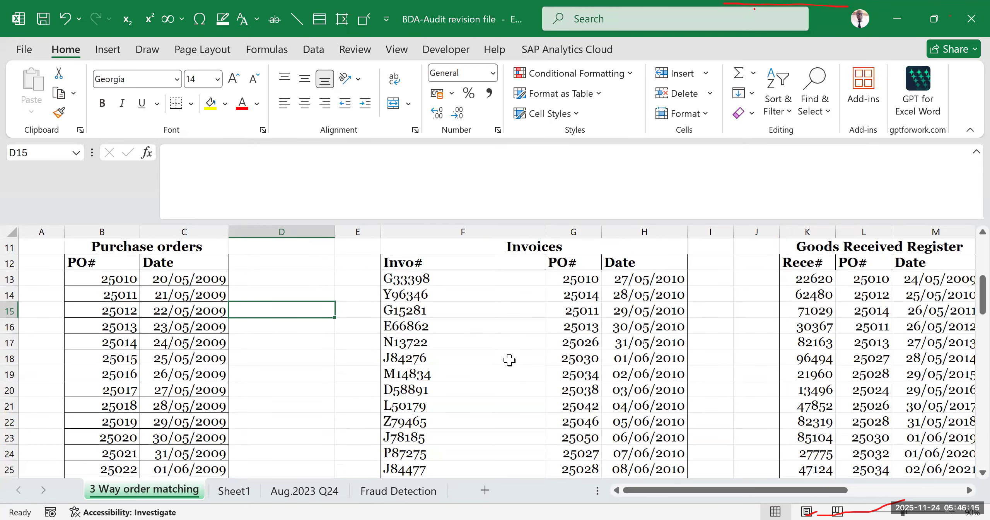
pyautogui.scroll(1, 509, 359)
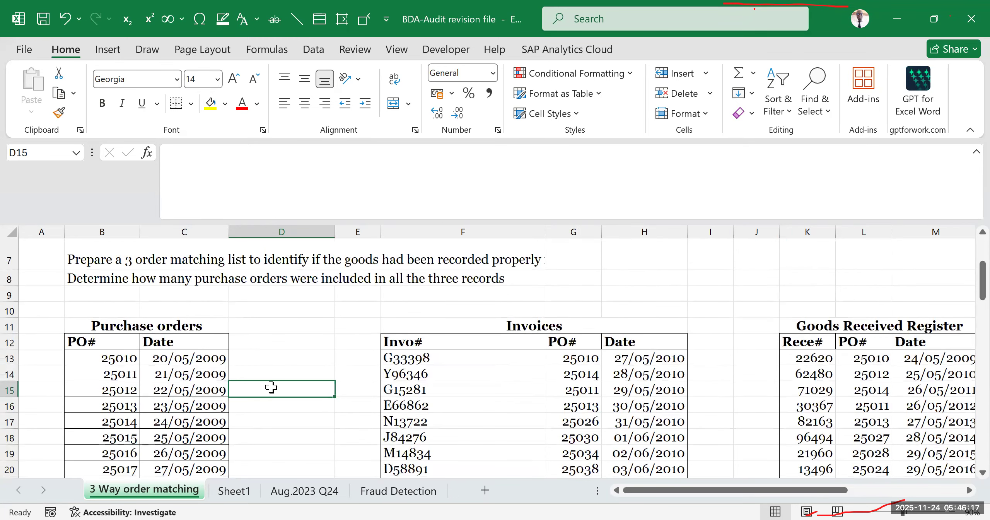
# - Examine the Invoices data and compare the PO# fields across the Purchase orders, Invoices and Goods Received Register tables
pyautogui.moveTo(412, 312); pyautogui.dragTo(475, 453)
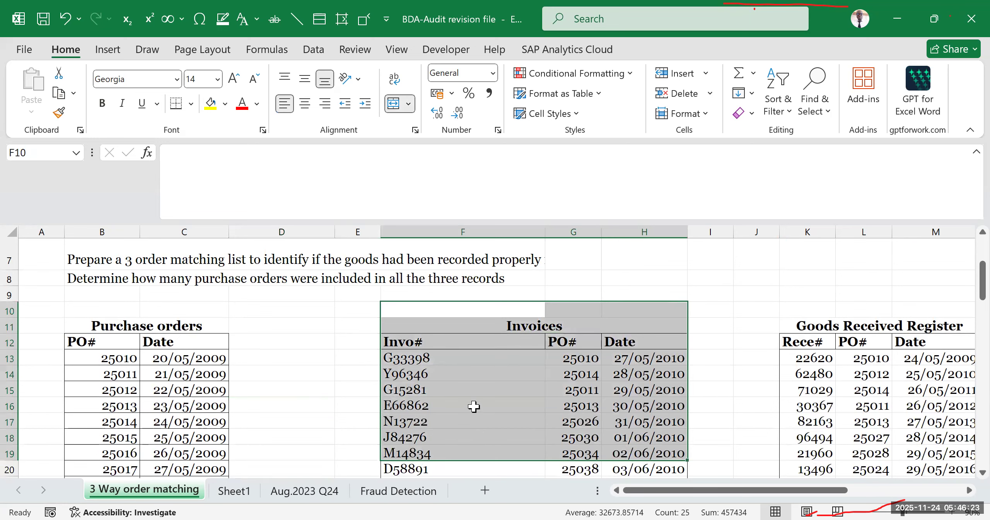
pyautogui.click(495, 393)
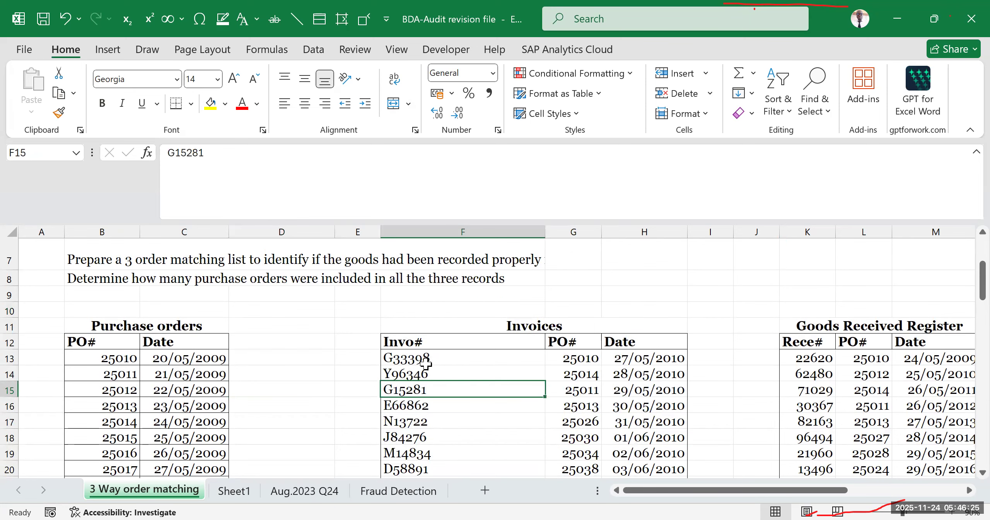
pyautogui.moveTo(430, 360); pyautogui.dragTo(622, 439)
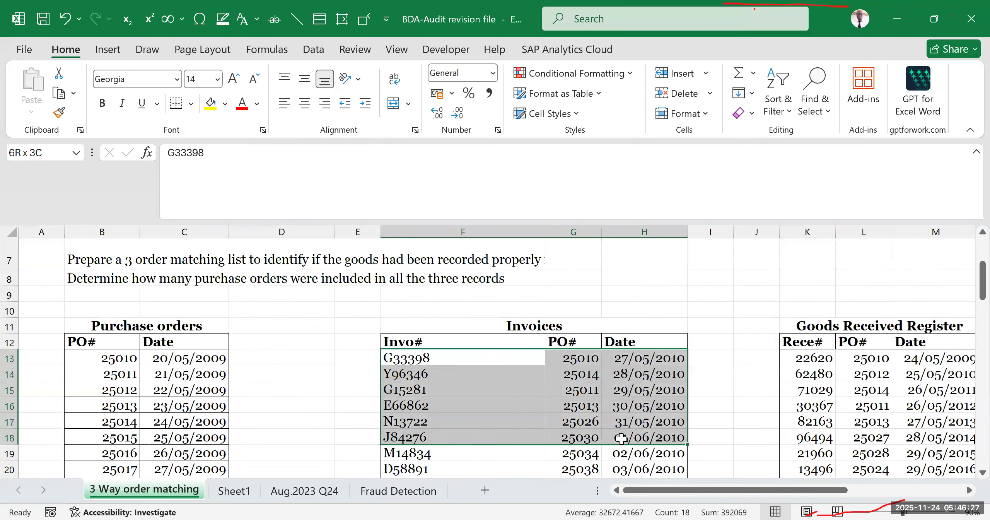
pyautogui.click(99, 362)
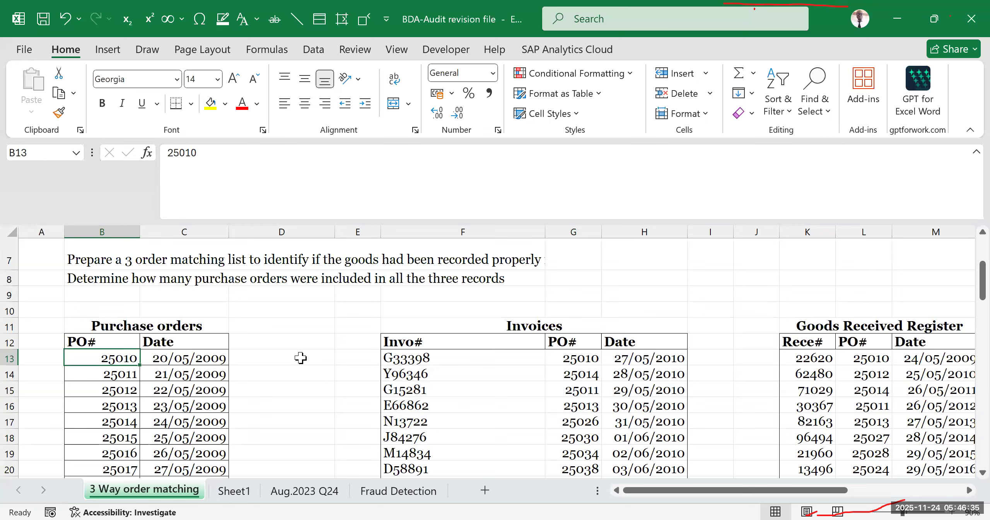
pyautogui.click(535, 367)
pyautogui.click(630, 358)
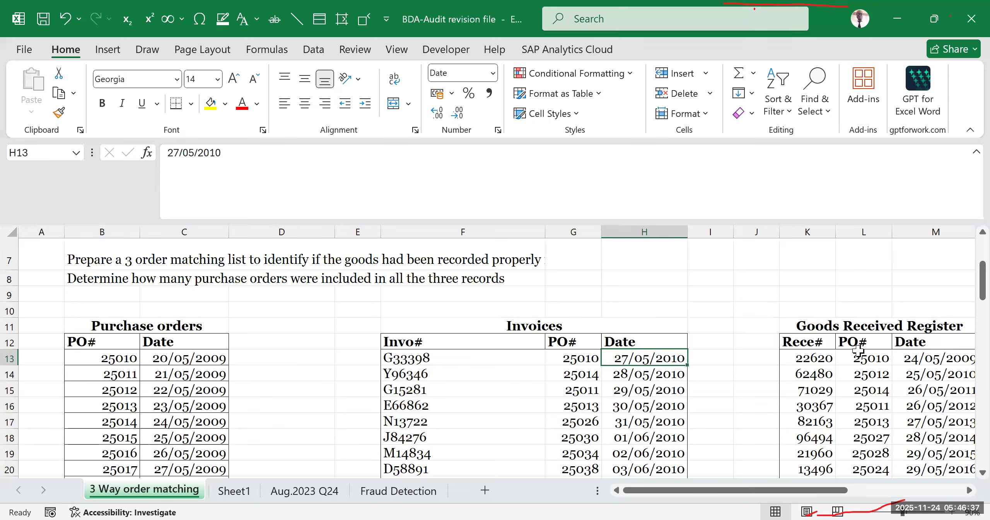
pyautogui.click(879, 345)
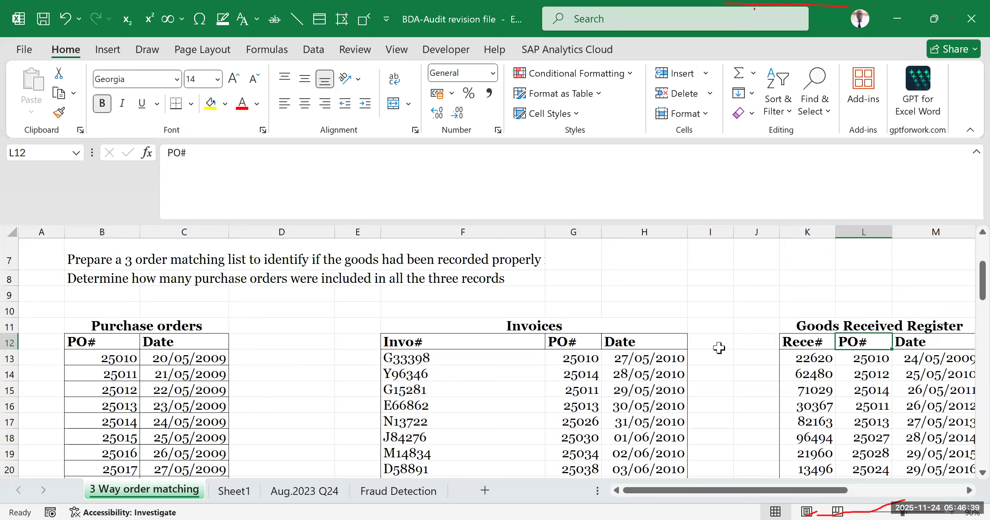
pyautogui.click(494, 354)
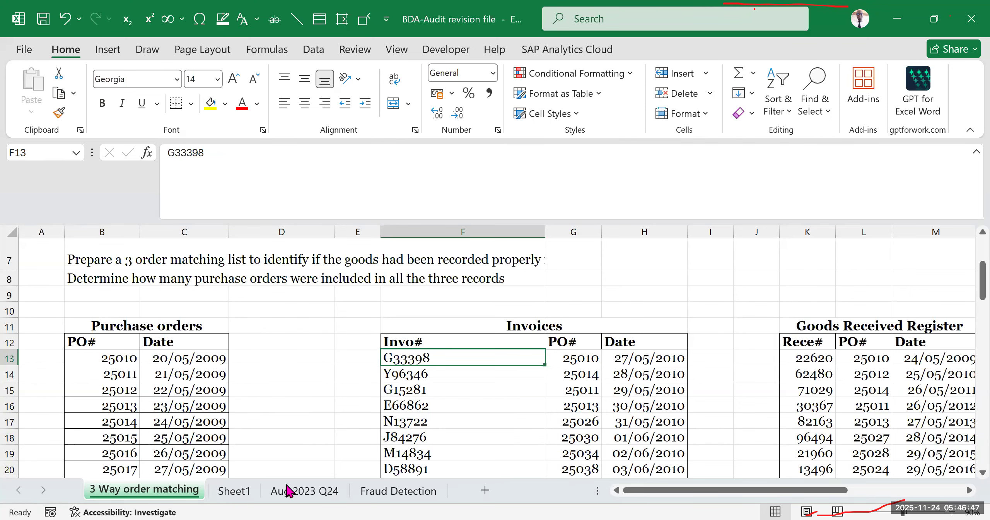
pyautogui.click(235, 491)
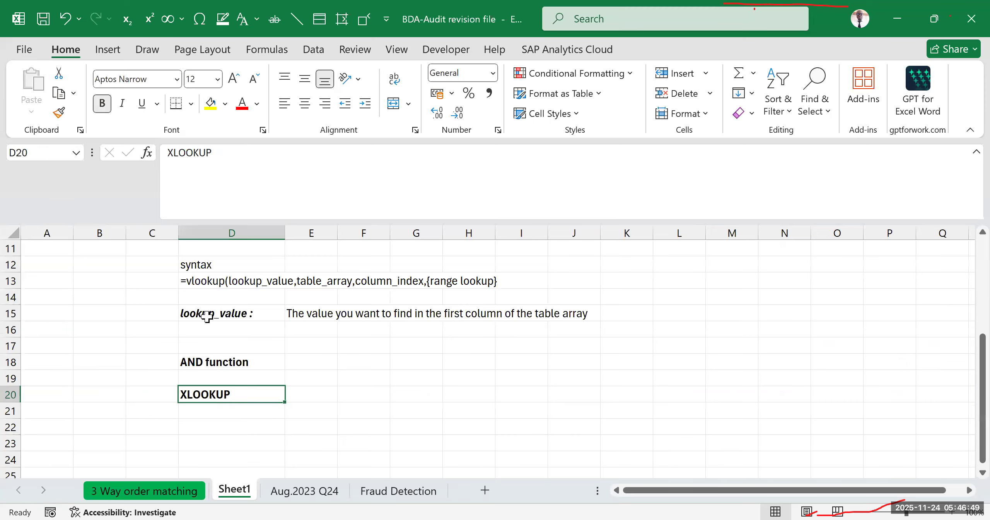
pyautogui.scroll(1, 216, 319)
pyautogui.click(222, 282)
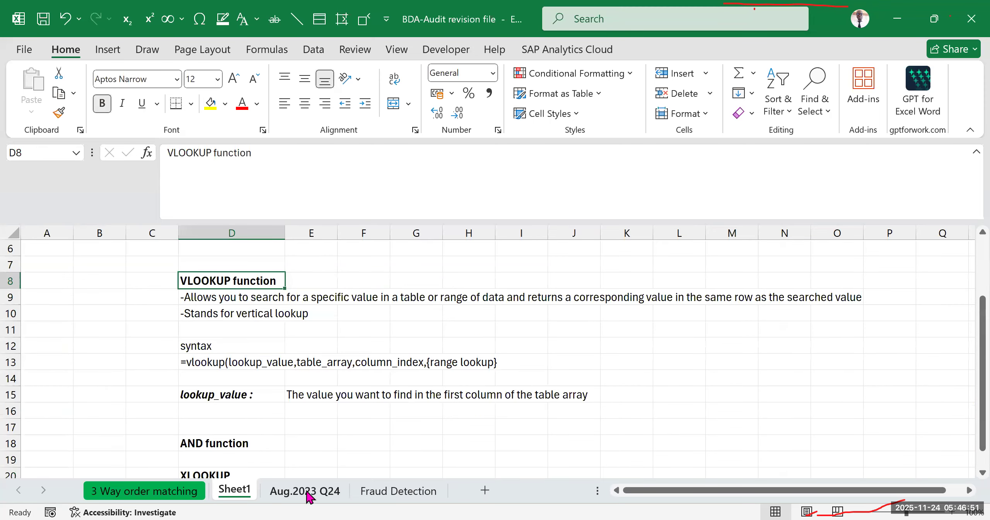
pyautogui.click(144, 499)
# - Insert three blank columns at column E, between the Purchase orders and Invoices tables
pyautogui.scroll(2, 271, 360)
pyautogui.scroll(-2, 348, 294)
pyautogui.click(358, 232)
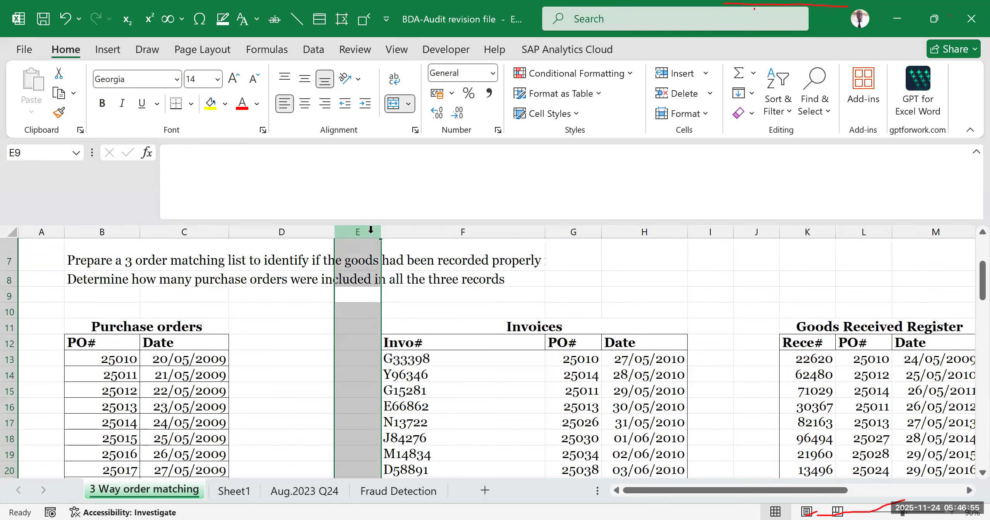
pyautogui.click(323, 294)
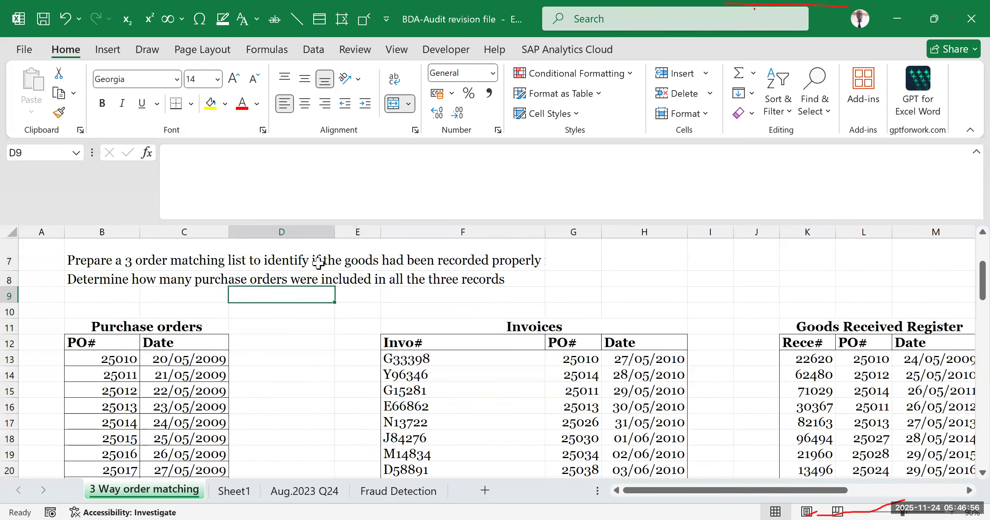
pyautogui.click(345, 230)
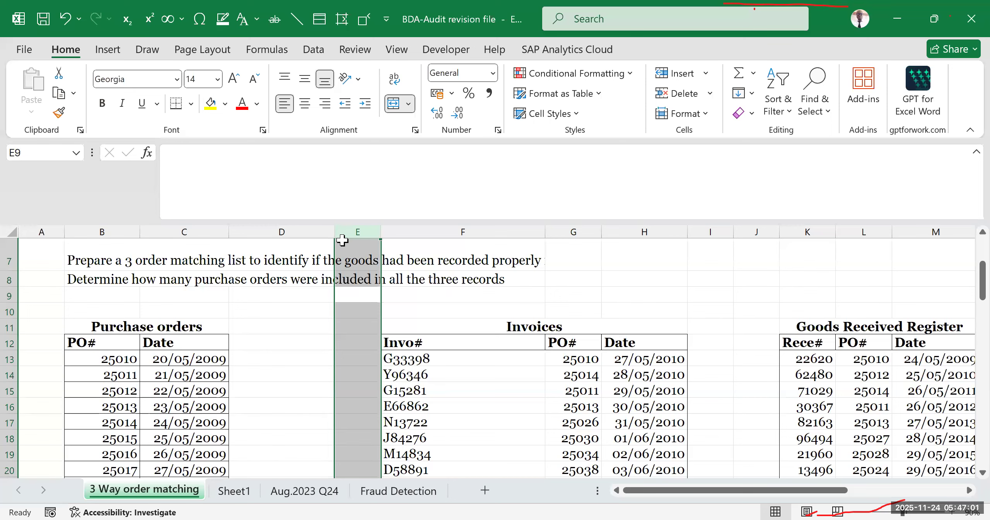
pyautogui.hotkey('ctrl', 'shift', '+')
pyautogui.hotkey('ctrl', 'shift', '+')
pyautogui.hotkey('ctrl', 'shift', '+')
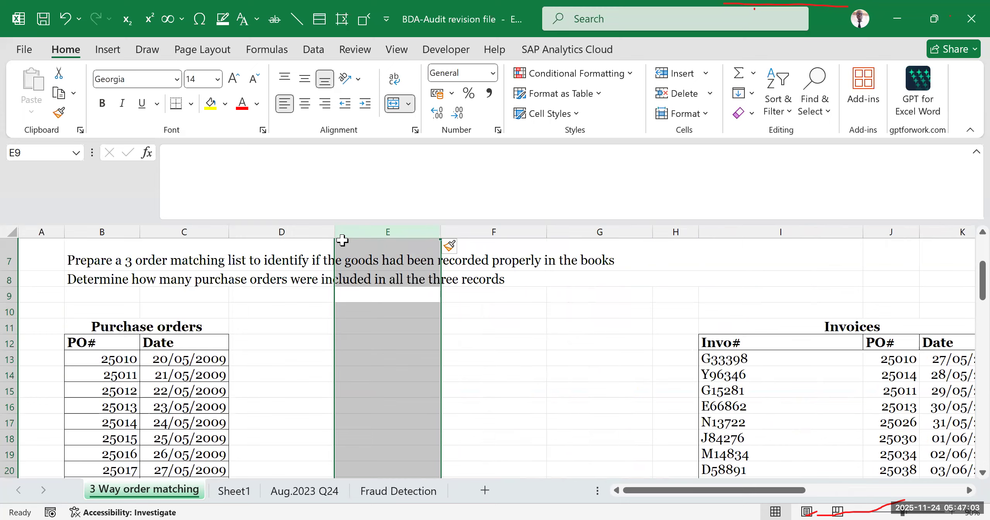
pyautogui.moveTo(638, 490)
pyautogui.mouseDown()
pyautogui.moveTo(689, 491)
pyautogui.moveTo(633, 490)
pyautogui.mouseUp()
pyautogui.click(554, 387)
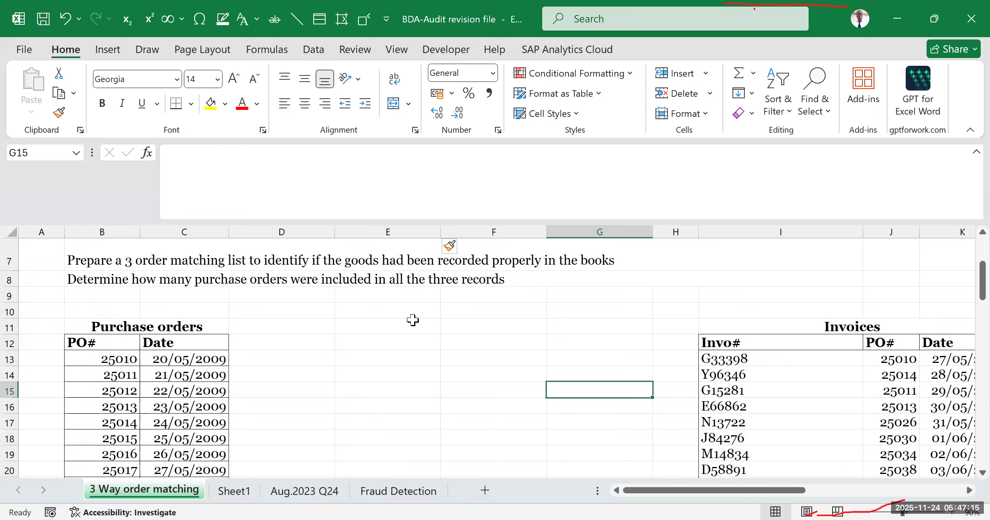
pyautogui.moveTo(423, 324); pyautogui.dragTo(498, 338)
pyautogui.click(484, 360)
pyautogui.moveTo(403, 345); pyautogui.dragTo(518, 419)
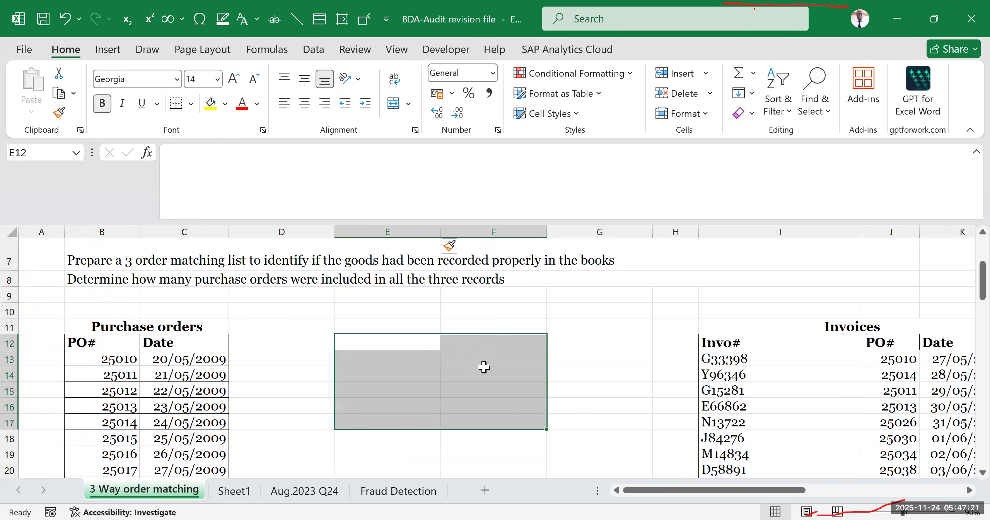
pyautogui.click(577, 312)
pyautogui.scroll(-1, 456, 318)
pyautogui.scroll(1, 454, 317)
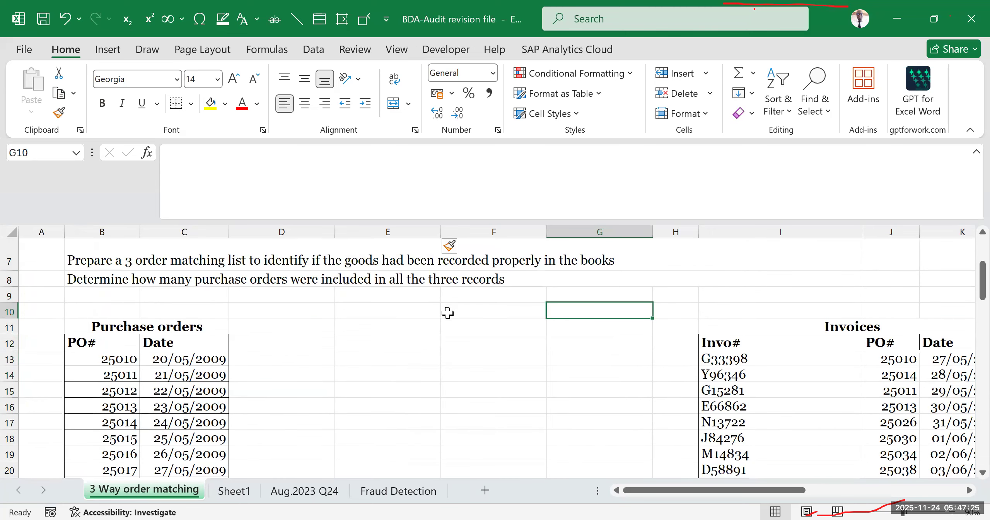
# - Enter the label "VLOOKUP" in cell F10, between the Purchase orders and Invoices tables
pyautogui.click(445, 358)
pyautogui.click(464, 306)
pyautogui.write('VLOOKUP')
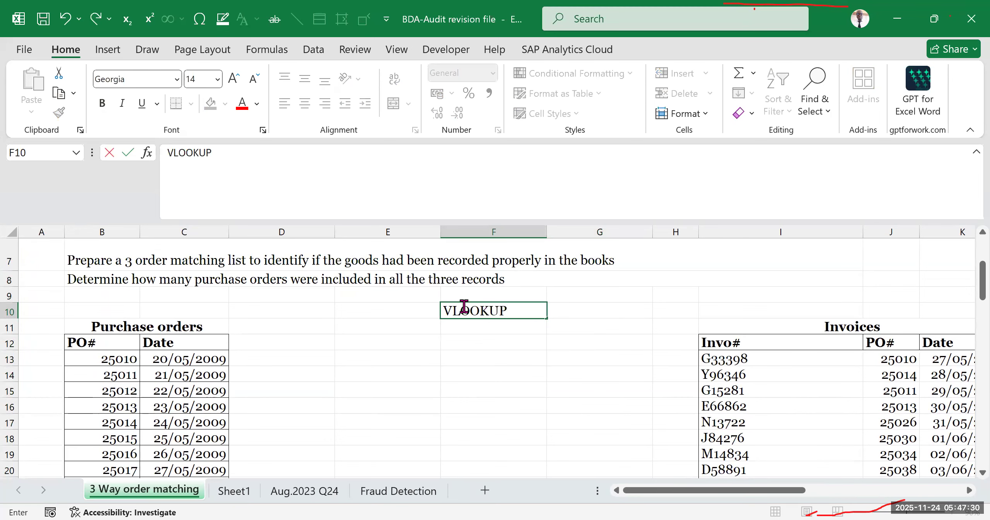
pyautogui.click(494, 369)
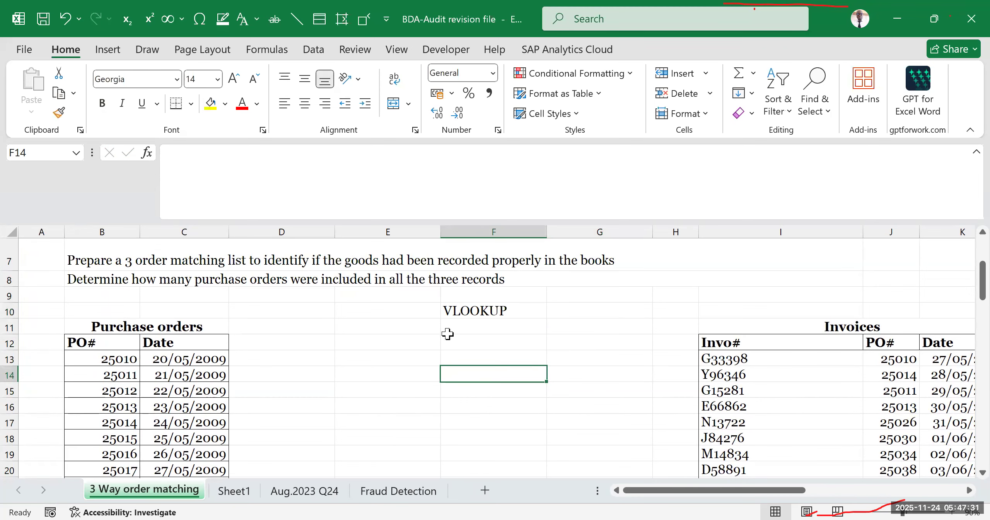
pyautogui.moveTo(427, 309); pyautogui.dragTo(476, 351)
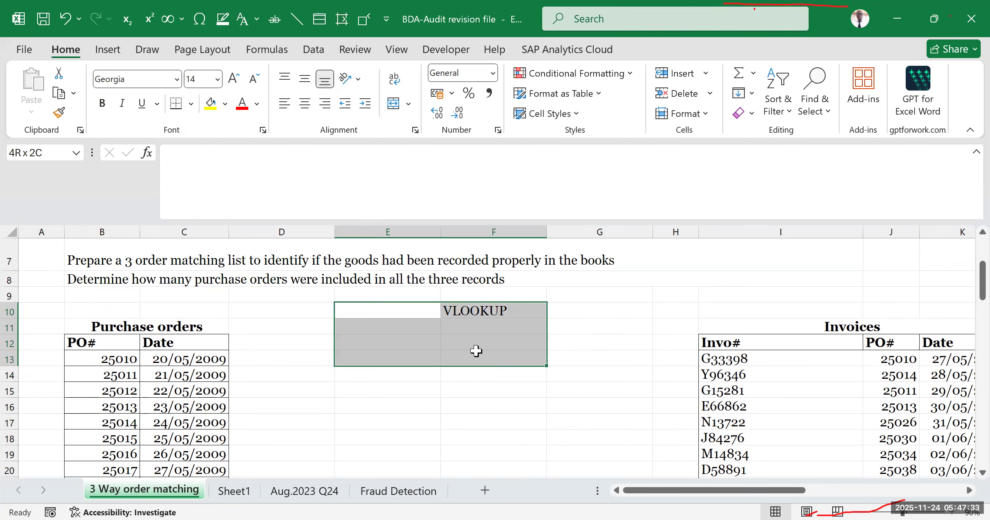
# - Examine the Invoices and Goods Received Register tables and the blank columns reserved for the matching list
pyautogui.click(820, 327)
pyautogui.moveTo(810, 490); pyautogui.dragTo(883, 491)
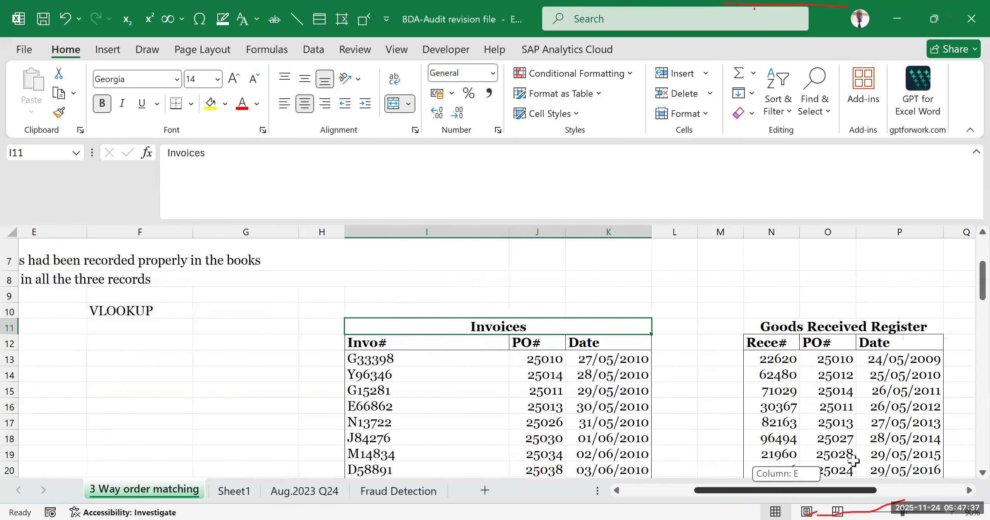
pyautogui.click(817, 329)
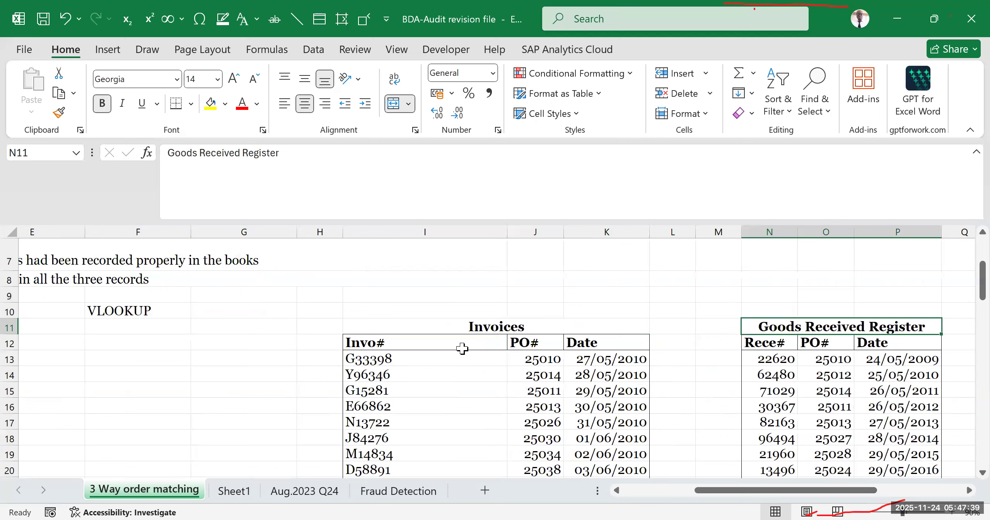
pyautogui.click(479, 400)
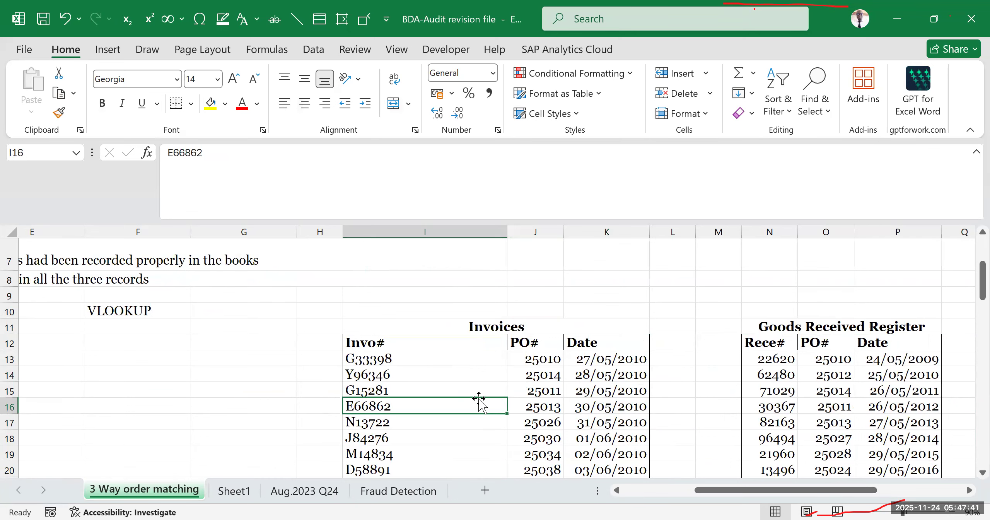
pyautogui.click(814, 386)
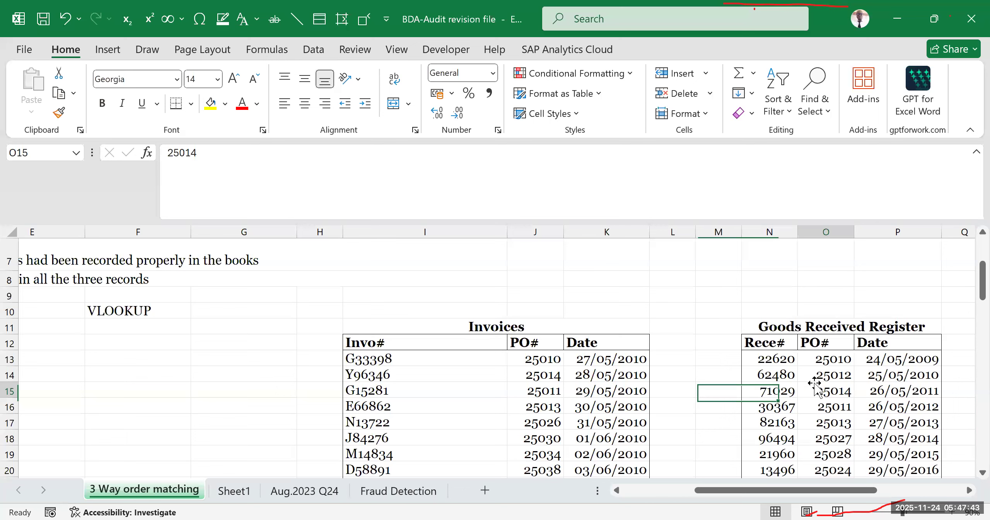
pyautogui.moveTo(410, 328); pyautogui.dragTo(540, 422)
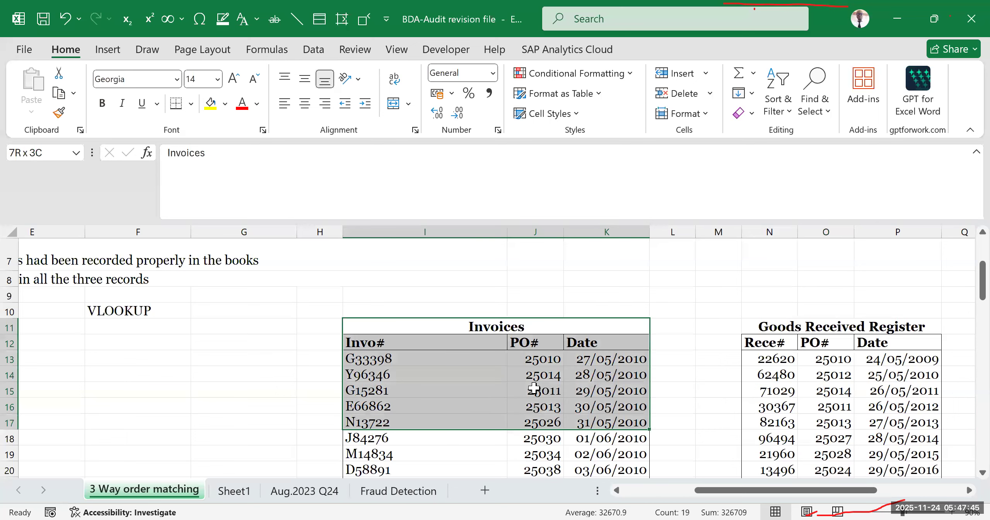
pyautogui.click(486, 326)
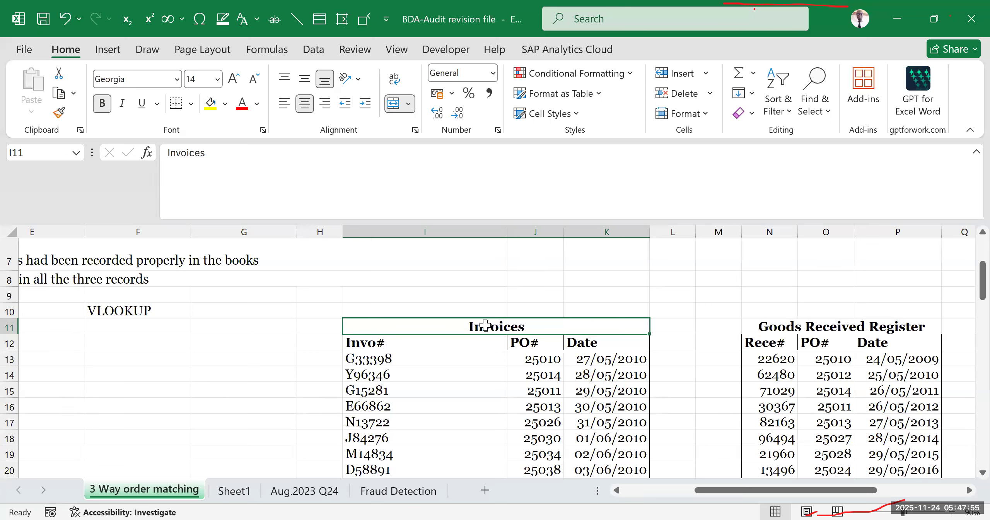
pyautogui.click(484, 376)
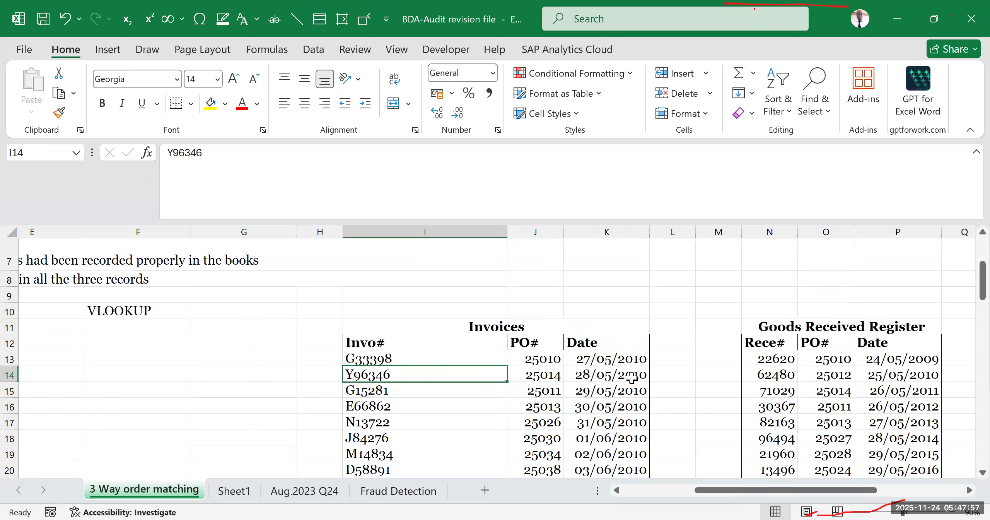
pyautogui.click(718, 359)
pyautogui.moveTo(716, 493); pyautogui.dragTo(418, 374)
pyautogui.click(418, 374)
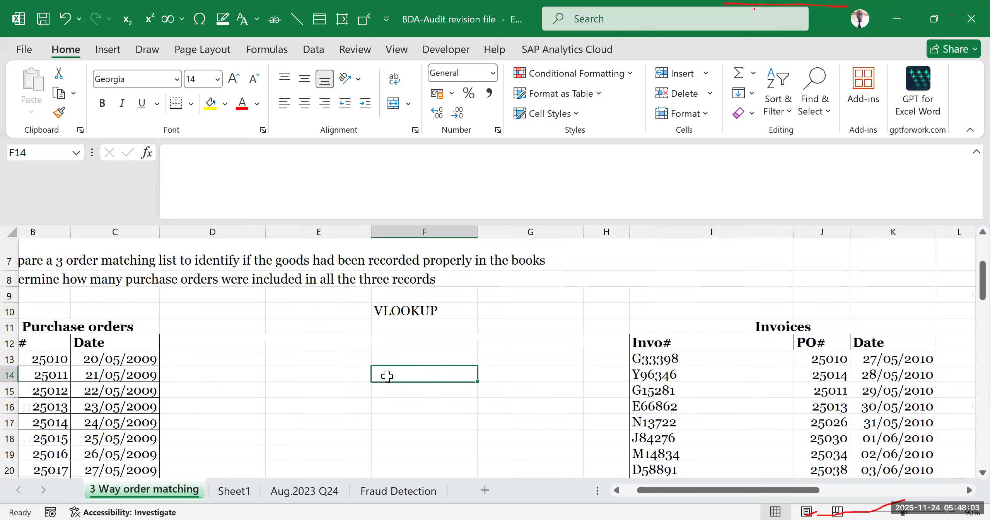
# - Enter the headings "Invoices" in cell E11 and "GRNs" in cell F11, beneath the VLOOKUP label
pyautogui.click(354, 328)
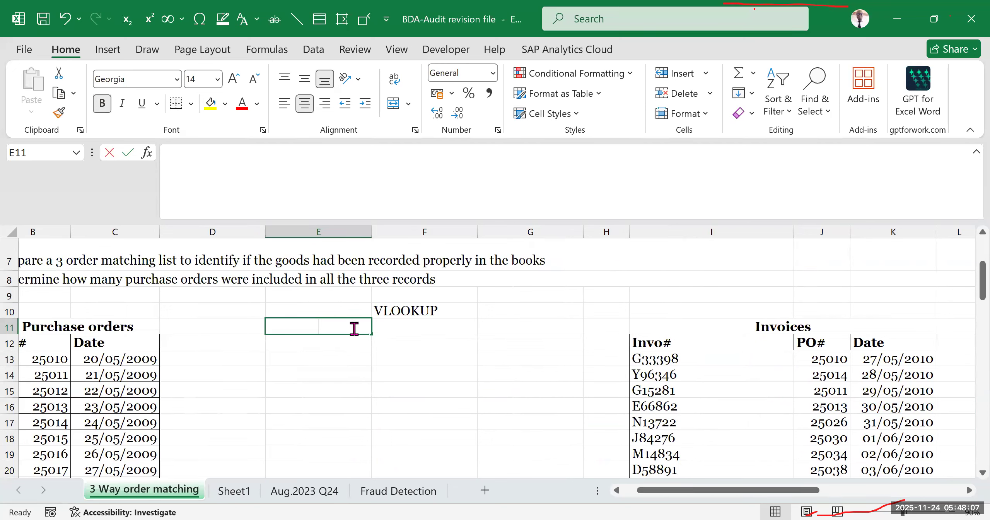
pyautogui.write('Invoices')
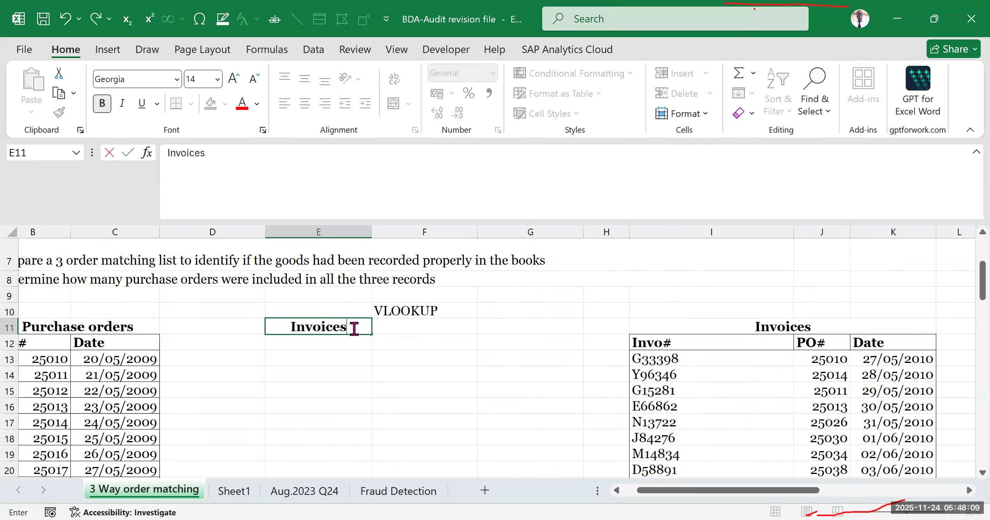
pyautogui.press('Tab')
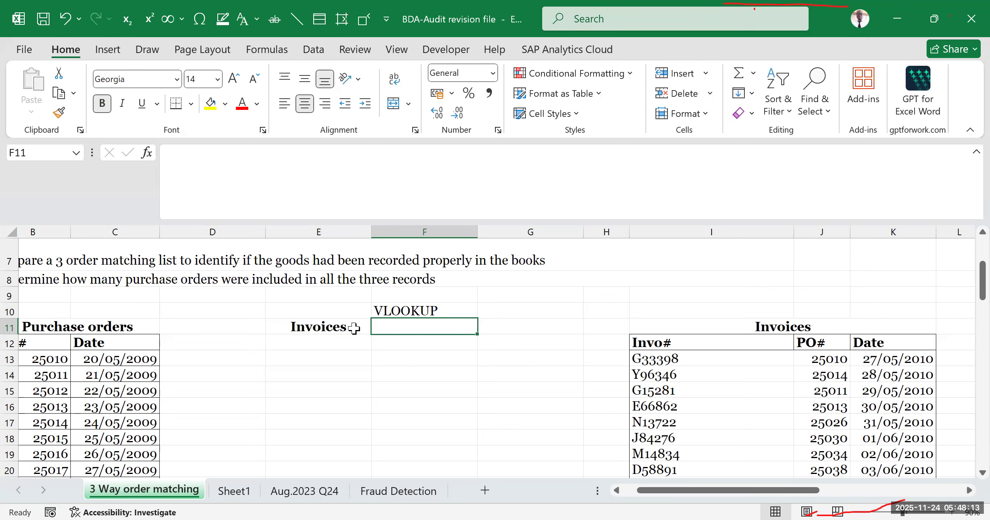
pyautogui.write('GRNs')
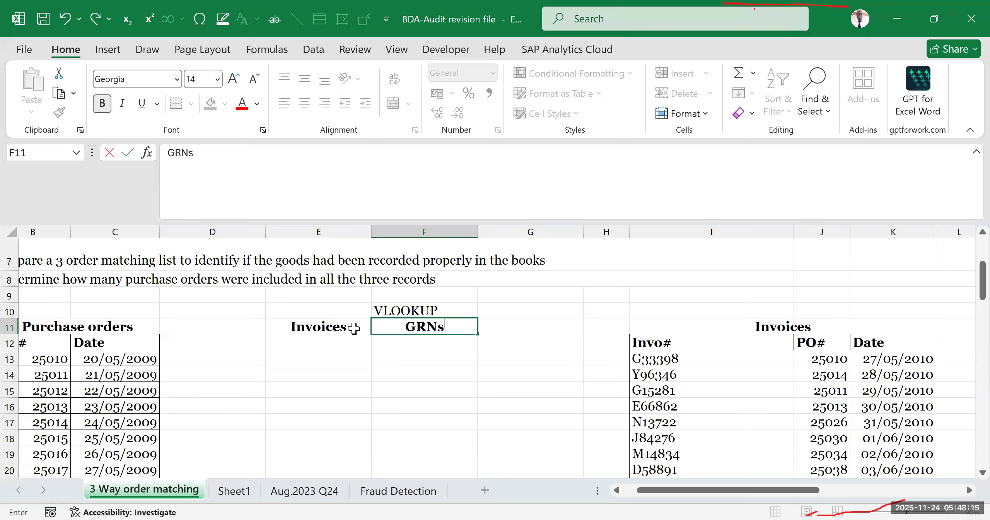
pyautogui.click(527, 378)
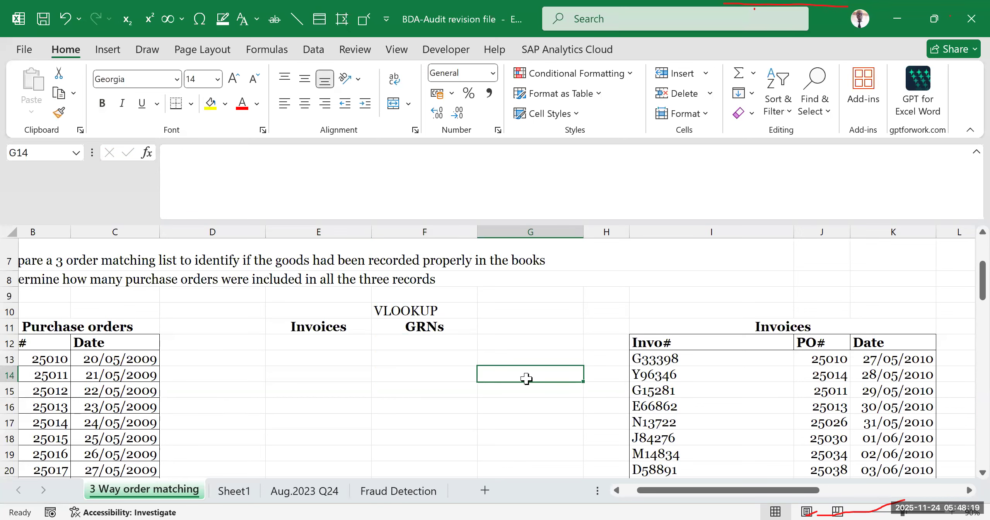
# - Change the heading in cell F11 to "GRN"
pyautogui.click(401, 331)
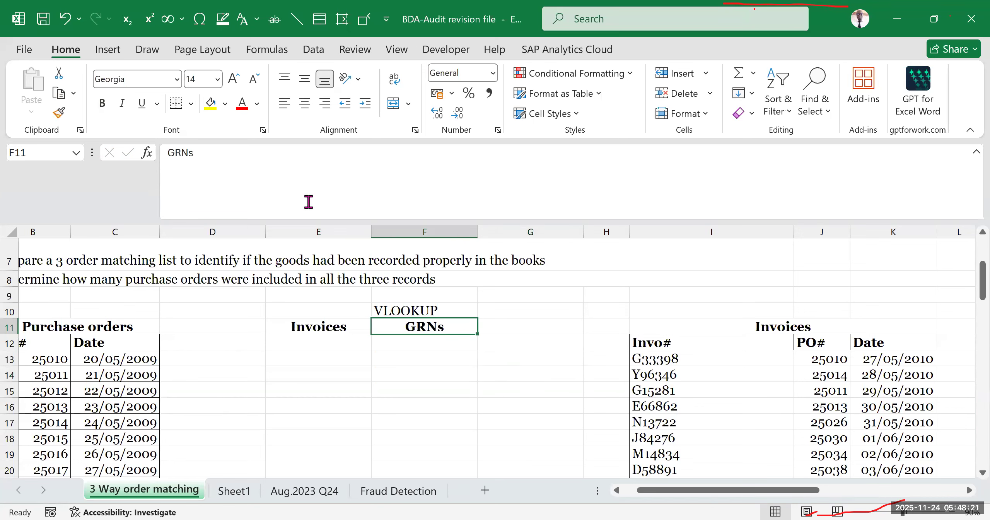
pyautogui.click(237, 157)
pyautogui.press('BackSpace')
pyautogui.click(495, 422)
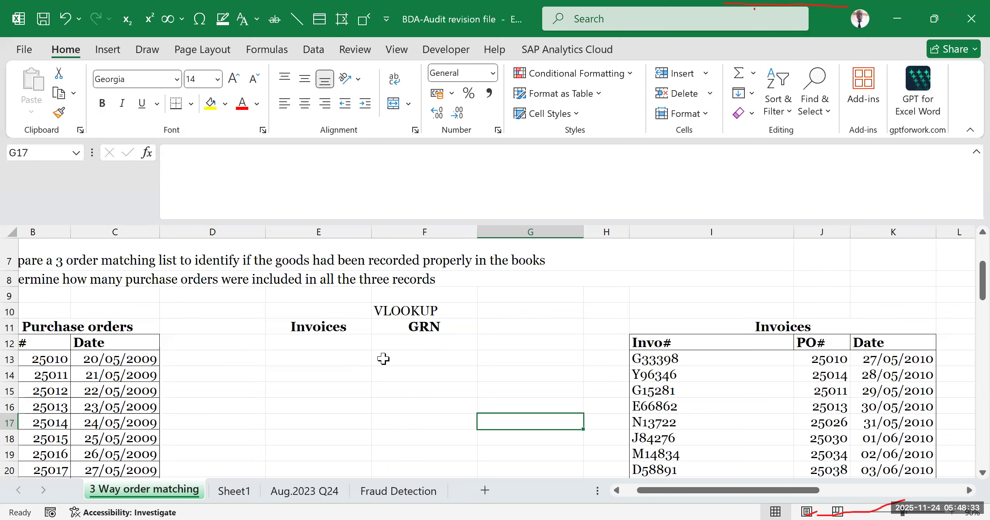
# - Select the range E11:F32, covering the Invoices and GRN headings and the blank rows beneath them
pyautogui.moveTo(321, 320); pyautogui.dragTo(435, 452)
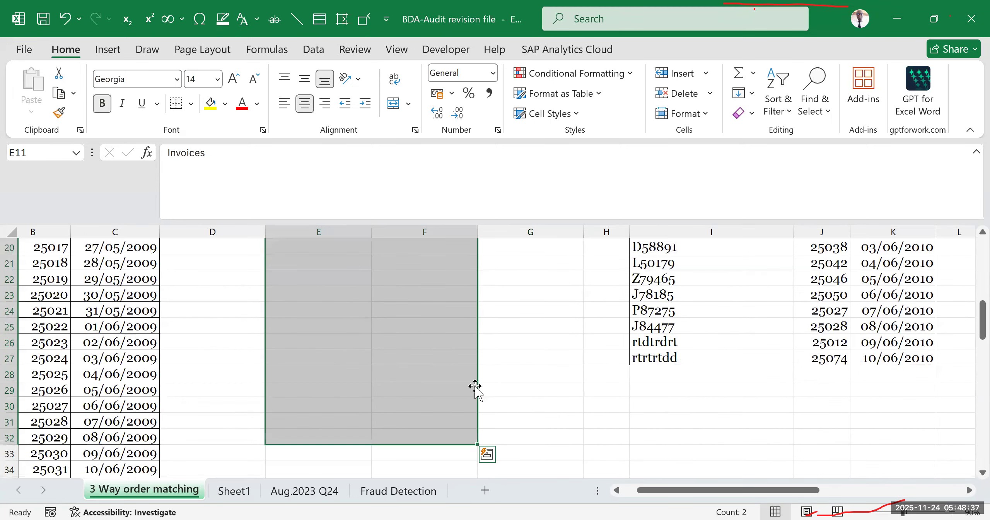
pyautogui.scroll(1, 411, 348)
pyautogui.scroll(5, 411, 345)
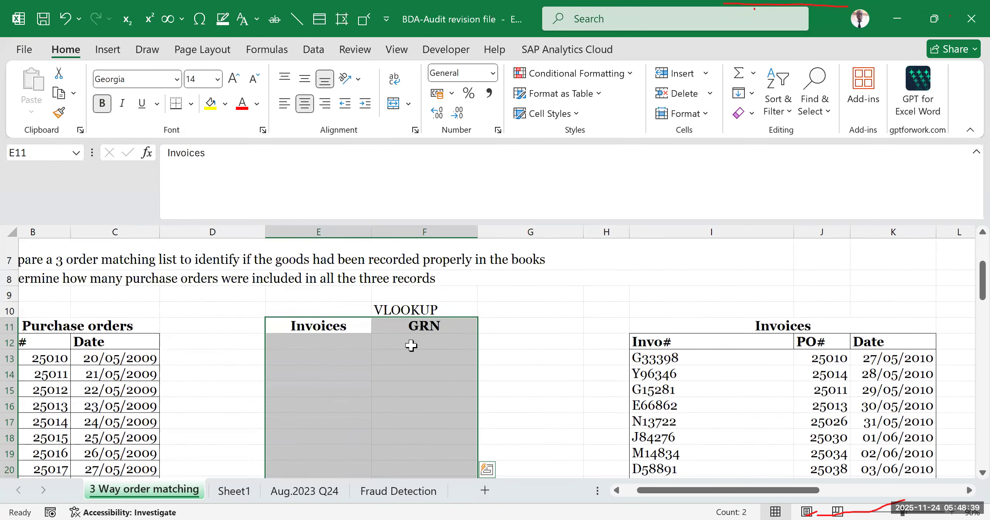
pyautogui.scroll(-3, 402, 348)
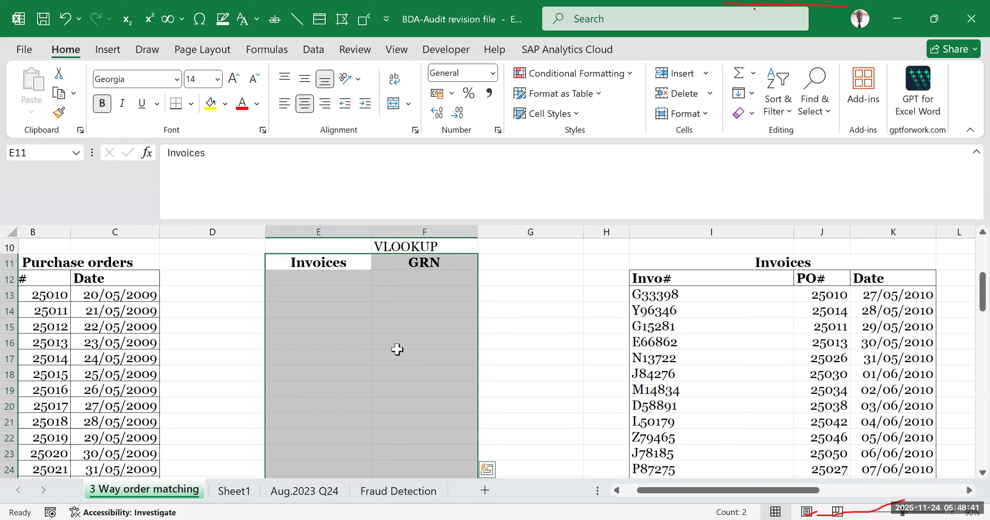
pyautogui.scroll(-7, 397, 350)
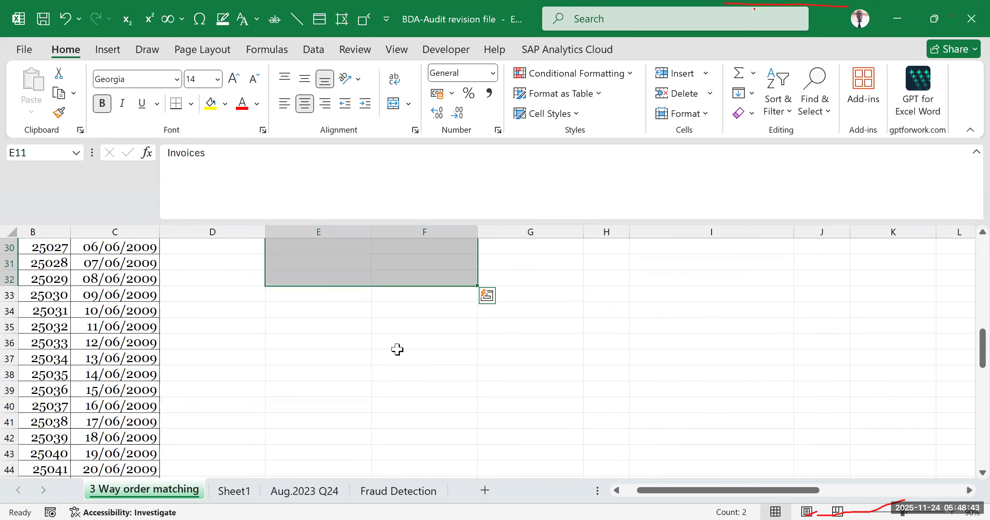
pyautogui.scroll(8, 397, 349)
pyautogui.scroll(-1, 398, 349)
pyautogui.scroll(-4, 418, 342)
pyautogui.scroll(6, 411, 337)
pyautogui.scroll(-3, 411, 337)
pyautogui.scroll(2, 389, 364)
# - Try to create a table from E11:F32 without marking the first row as headers
pyautogui.hotkey('ctrl', 't')
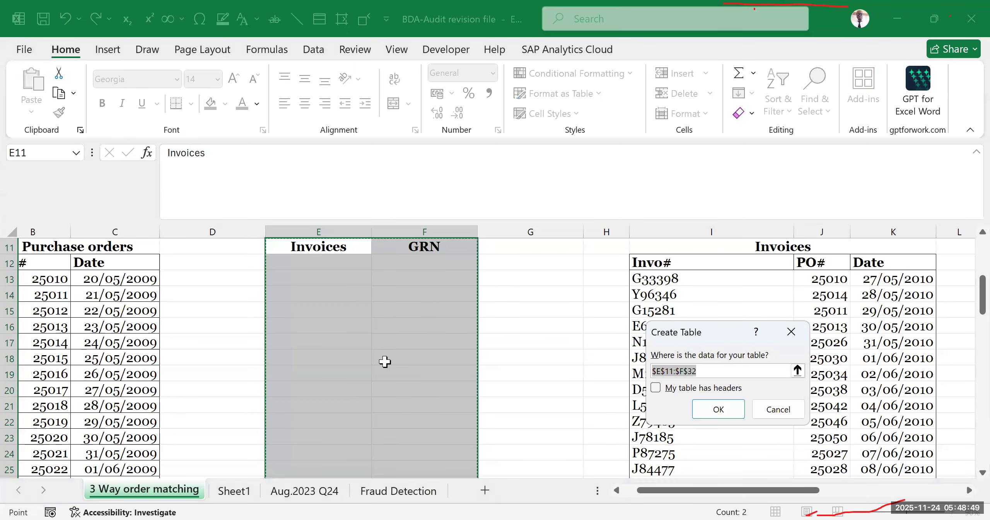
pyautogui.scroll(2, 383, 359)
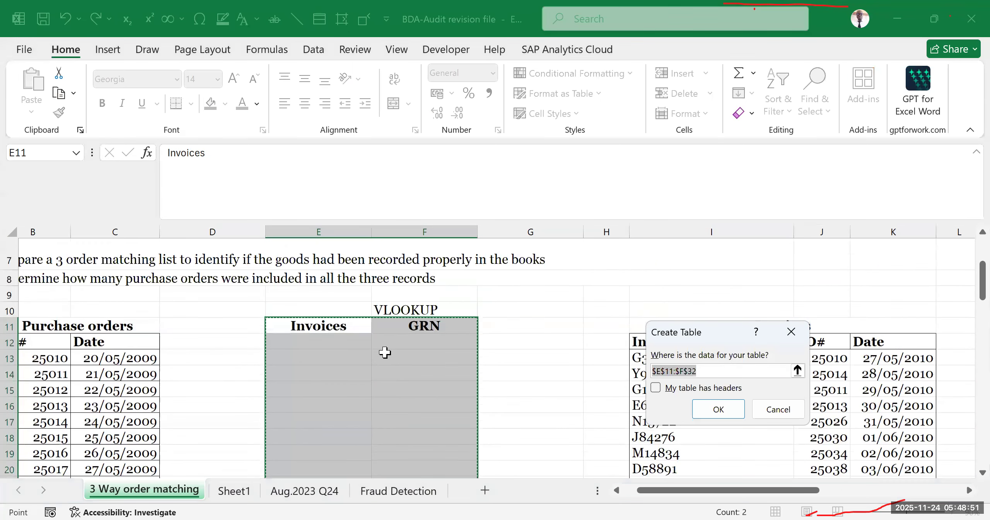
pyautogui.click(710, 404)
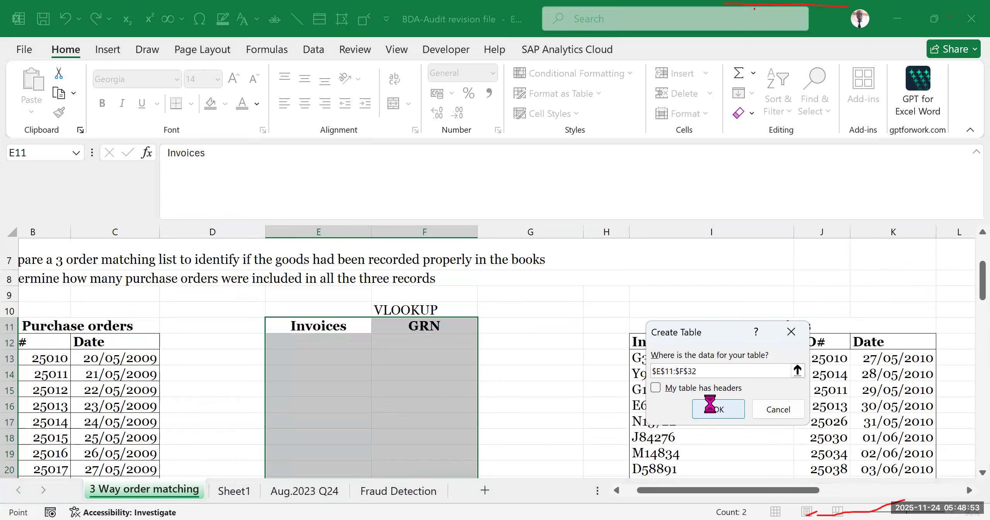
pyautogui.hotkey('ctrl', 'z')
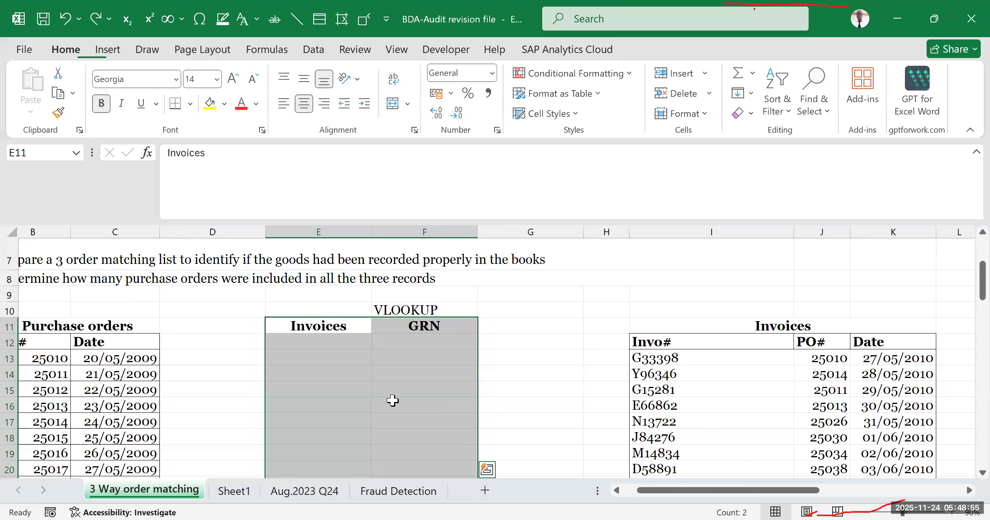
# - Create a table from E11:F32 with the Invoices and GRN row as its headers
pyautogui.hotkey('ctrl', 't')
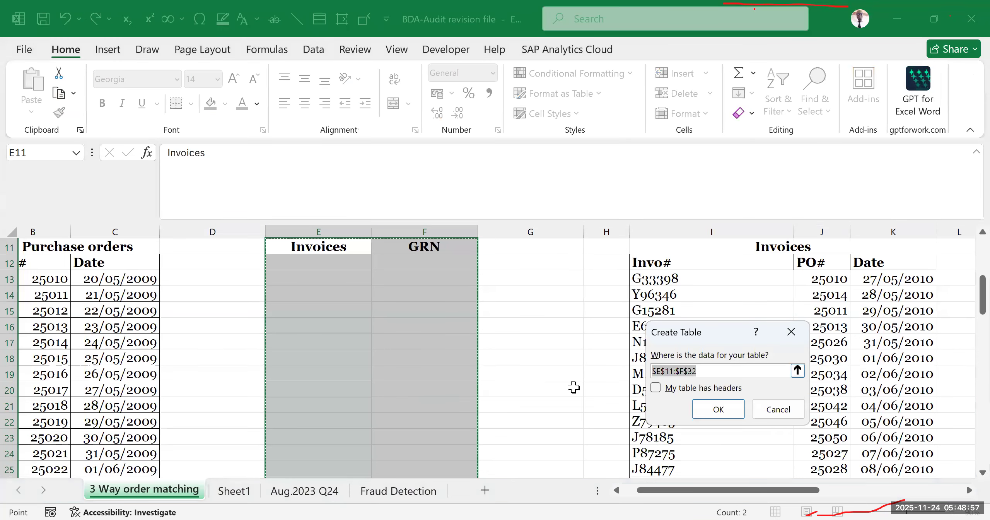
pyautogui.click(655, 388)
pyautogui.click(718, 409)
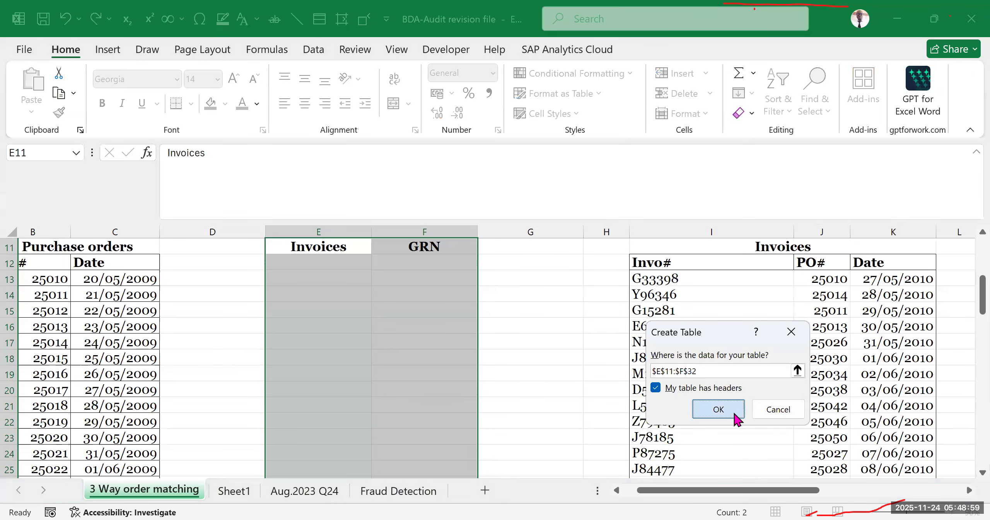
# - Turn off the banded rows and the filter buttons of the Invoices and GRN table
pyautogui.scroll(3, 499, 379)
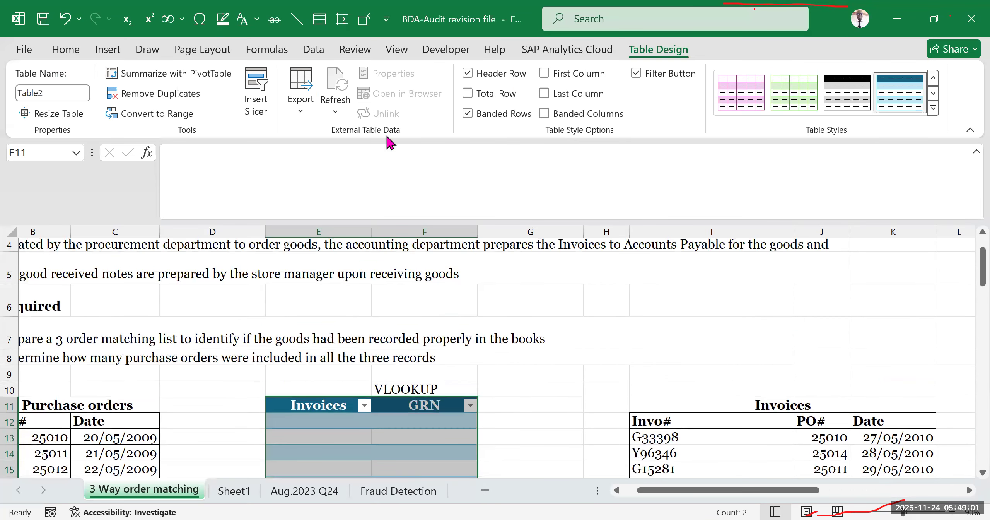
pyautogui.click(468, 113)
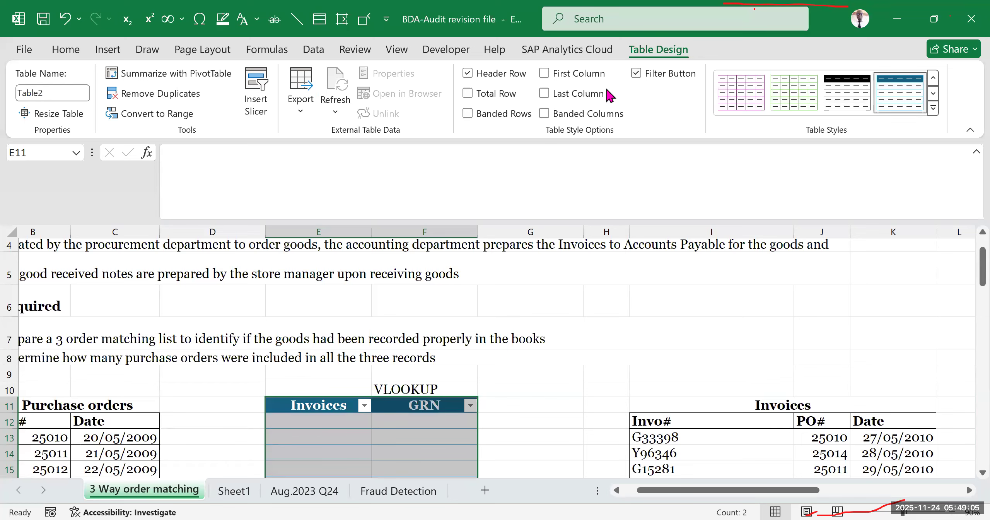
pyautogui.click(647, 274)
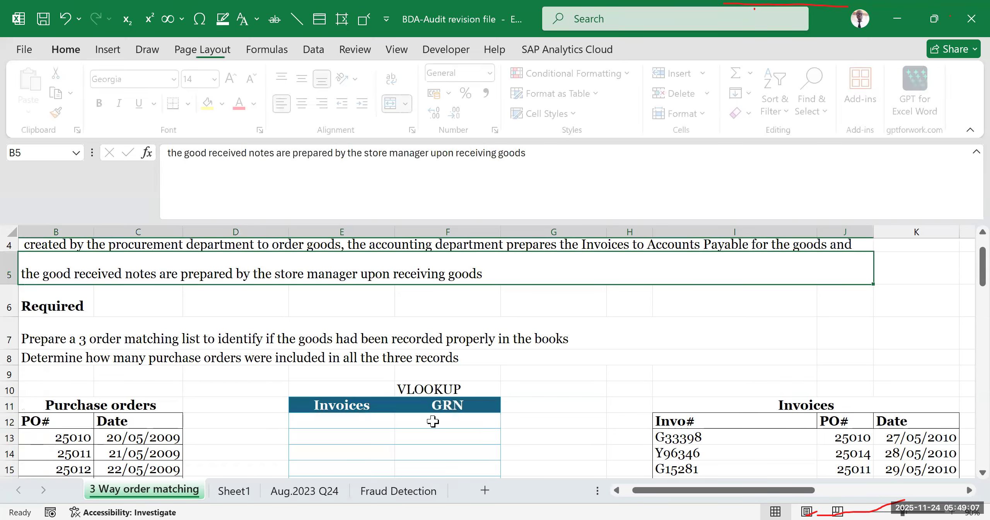
# - Check the layout and extent of the Invoices and GRN table beside the purchase order rows
pyautogui.click(433, 421)
pyautogui.scroll(-1, 533, 376)
pyautogui.click(627, 369)
pyautogui.scroll(-3, 529, 327)
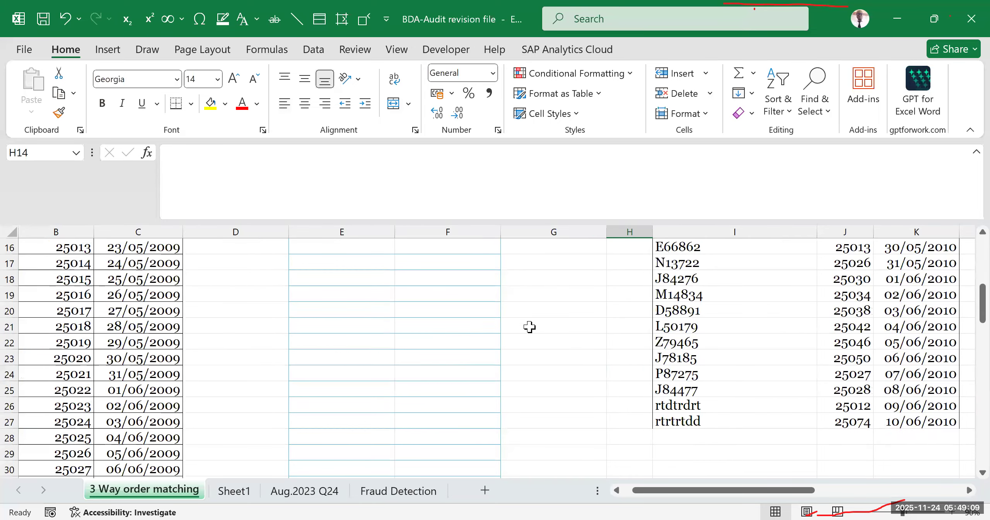
pyautogui.click(350, 294)
pyautogui.scroll(3, 376, 285)
pyautogui.click(358, 356)
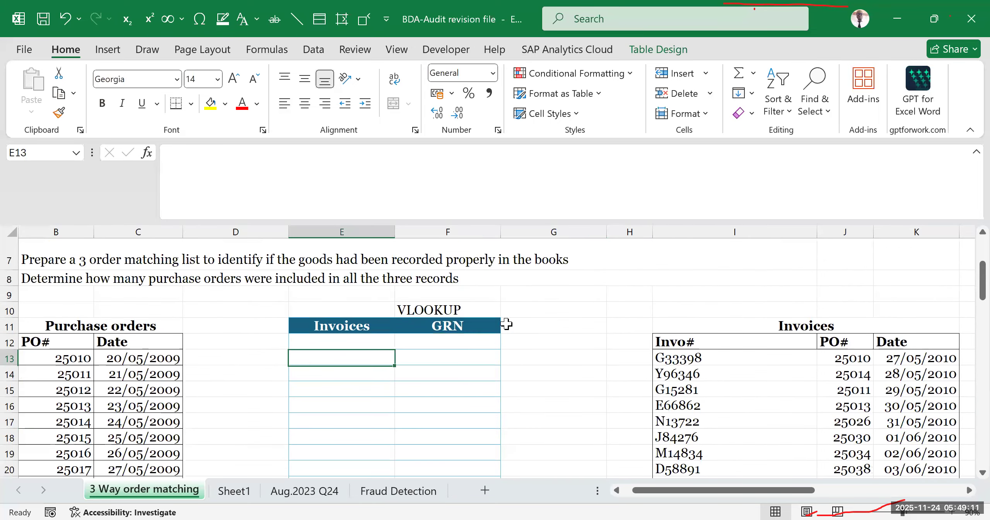
pyautogui.click(593, 307)
pyautogui.click(599, 352)
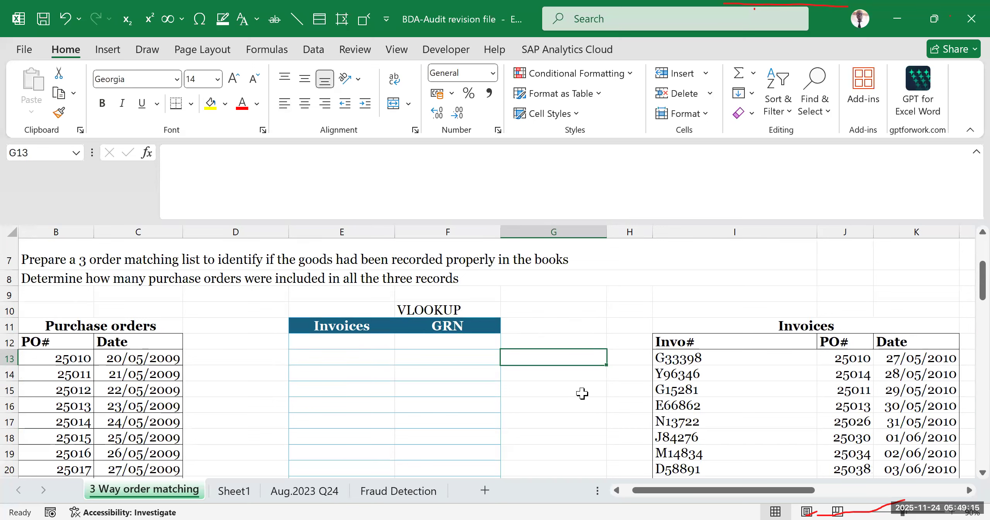
pyautogui.press('Up')
pyautogui.press('Up')
pyautogui.press('Up')
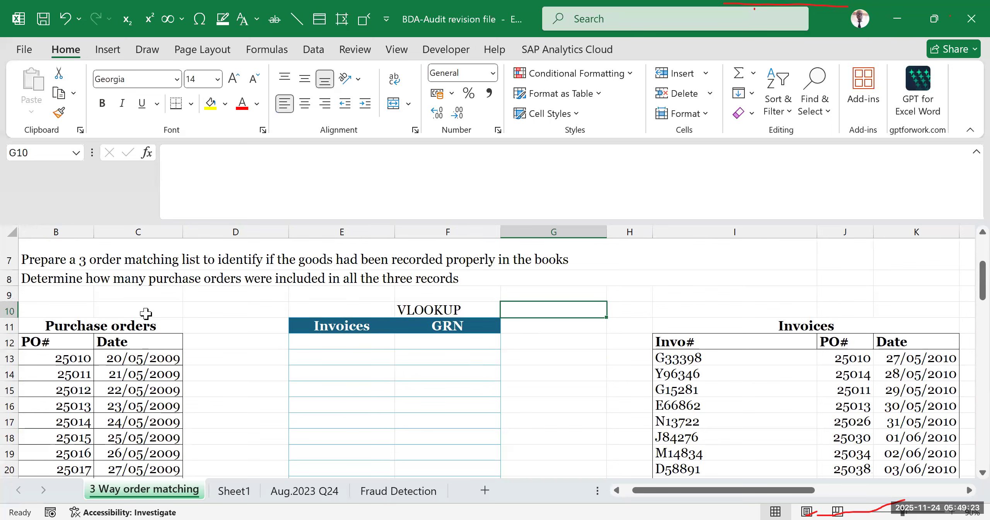
# - Compare the first purchase order row with the Invoices column of the matching table across B13:E13
pyautogui.moveTo(635, 491); pyautogui.dragTo(625, 491)
pyautogui.click(138, 359)
pyautogui.moveTo(140, 359); pyautogui.dragTo(367, 360)
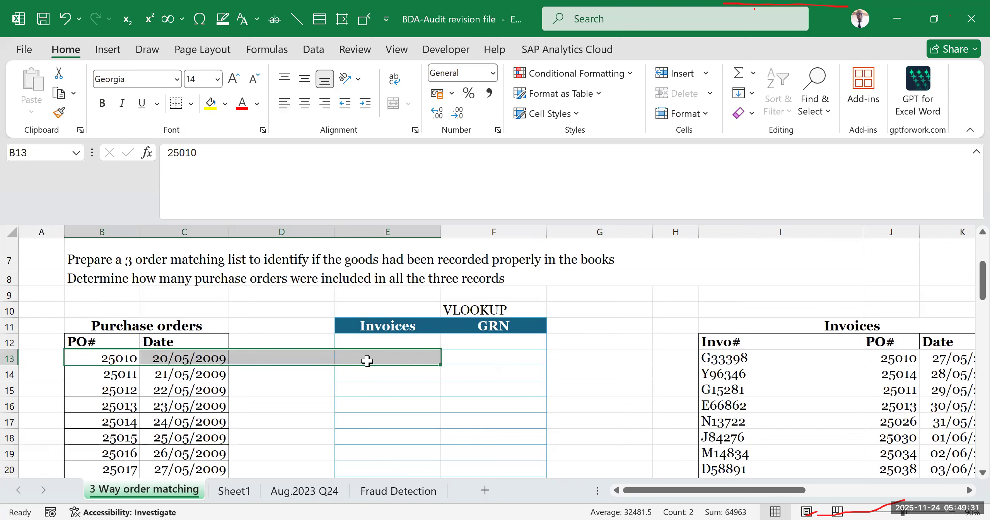
pyautogui.click(552, 326)
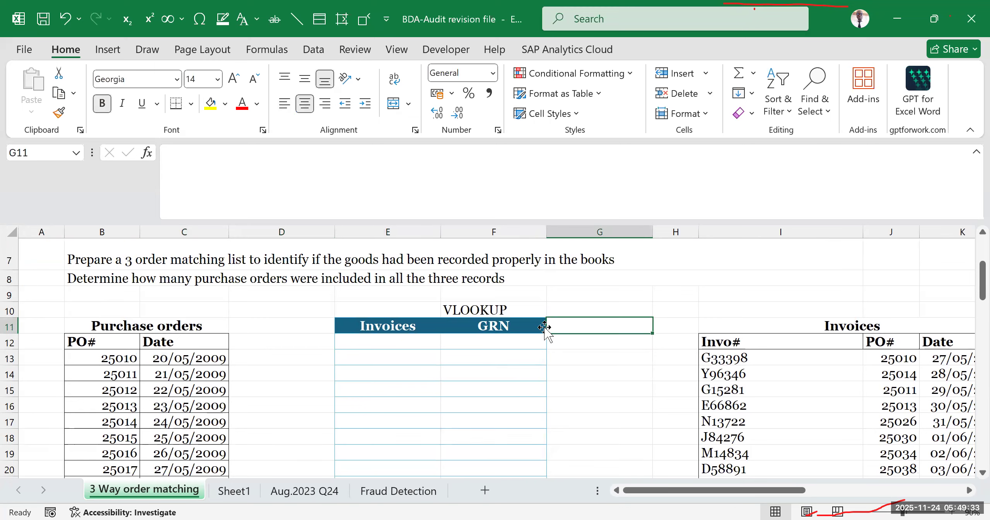
# - Move the VLOOKUP title together with the Invoices and GRN table down one row, so its headers sit in row 12
pyautogui.scroll(-1, 422, 279)
pyautogui.scroll(1, 387, 302)
pyautogui.moveTo(364, 313); pyautogui.dragTo(468, 432)
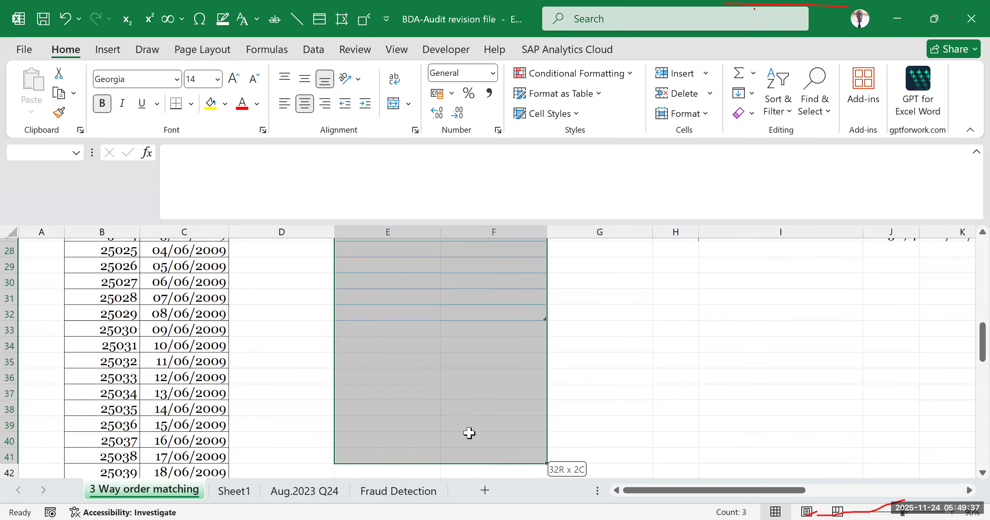
pyautogui.scroll(7, 460, 332)
pyautogui.scroll(-2, 424, 350)
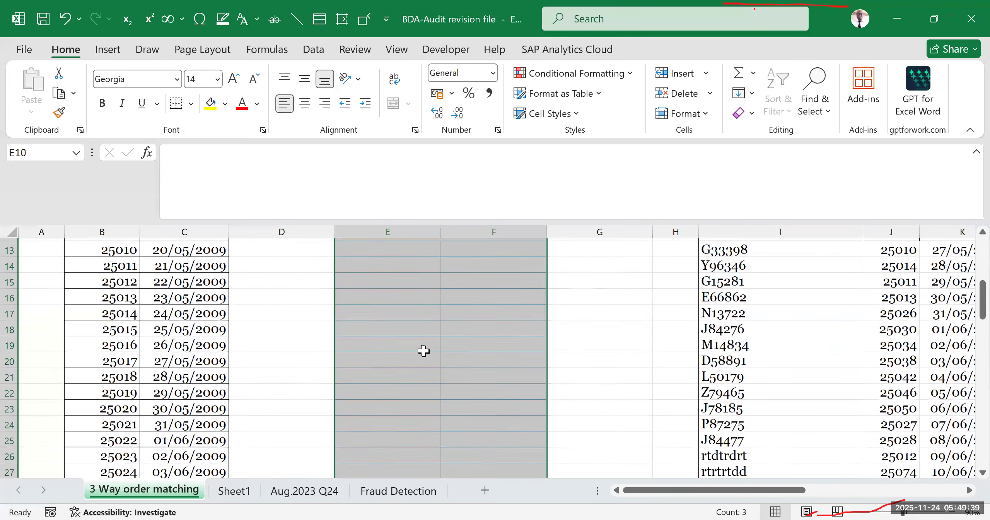
pyautogui.scroll(2, 403, 348)
pyautogui.moveTo(419, 269); pyautogui.dragTo(367, 286)
pyautogui.click(250, 331)
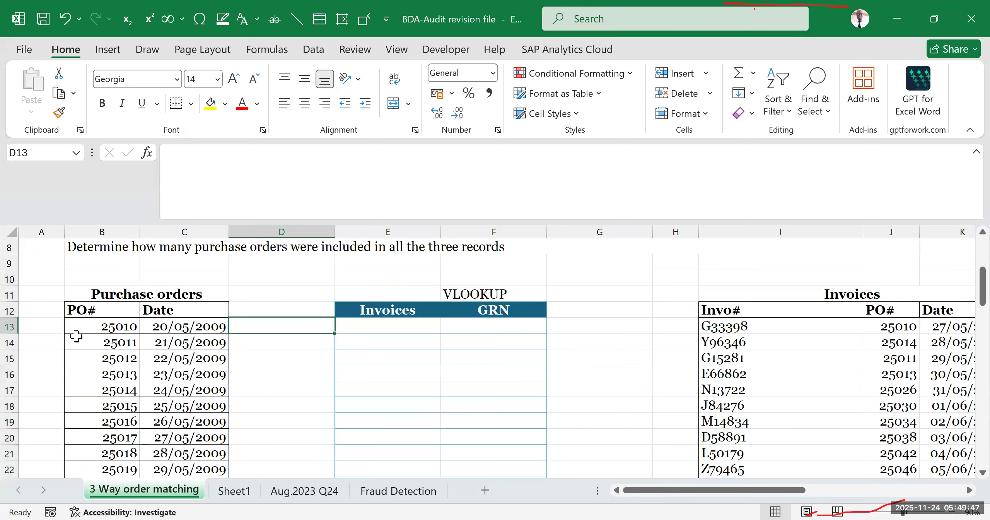
# - Compare the first purchase order in row 13 with the Invoices and GRN columns and the section headings
pyautogui.moveTo(73, 326); pyautogui.dragTo(526, 329)
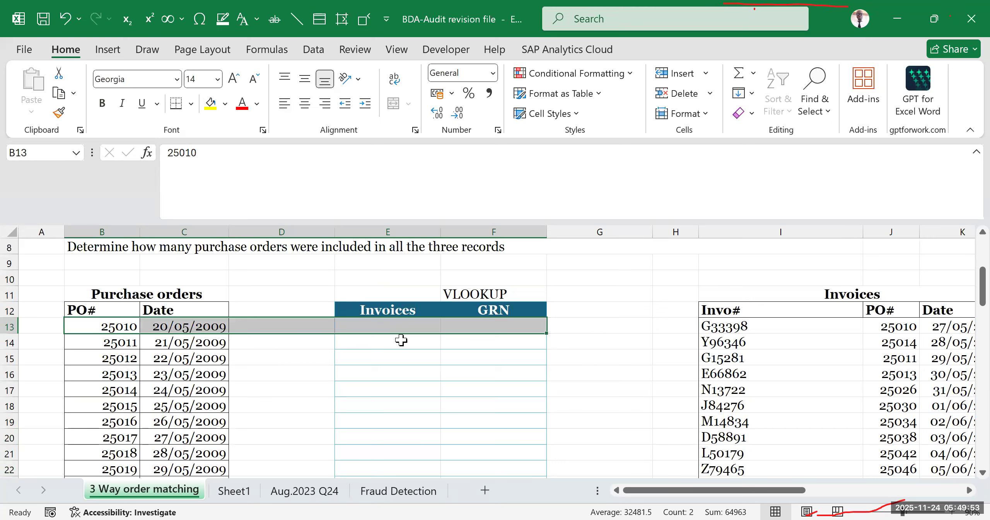
pyautogui.click(471, 390)
pyautogui.click(165, 292)
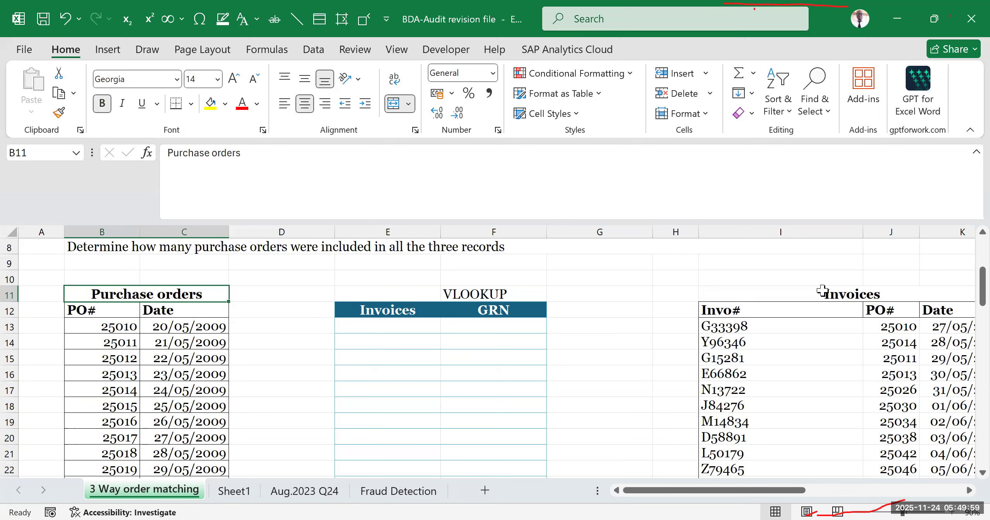
pyautogui.click(822, 291)
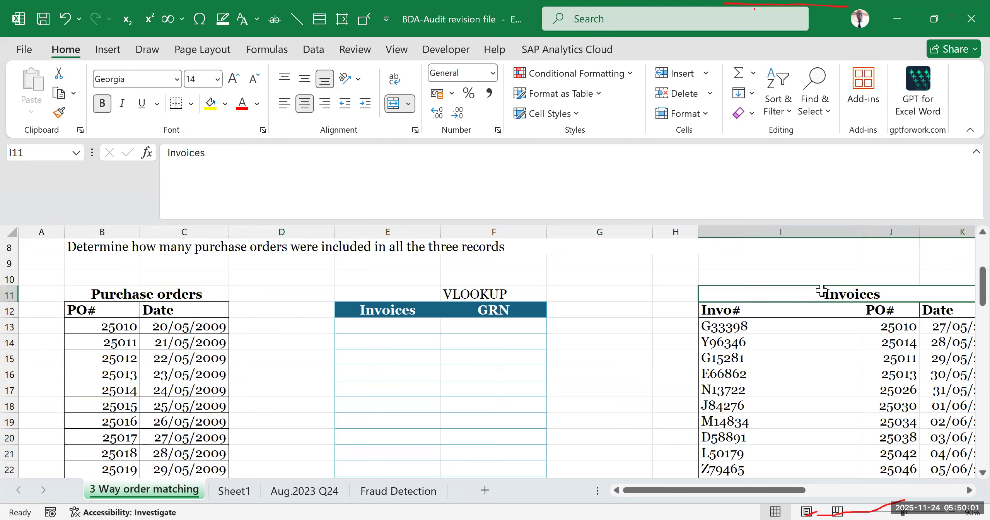
pyautogui.click(502, 312)
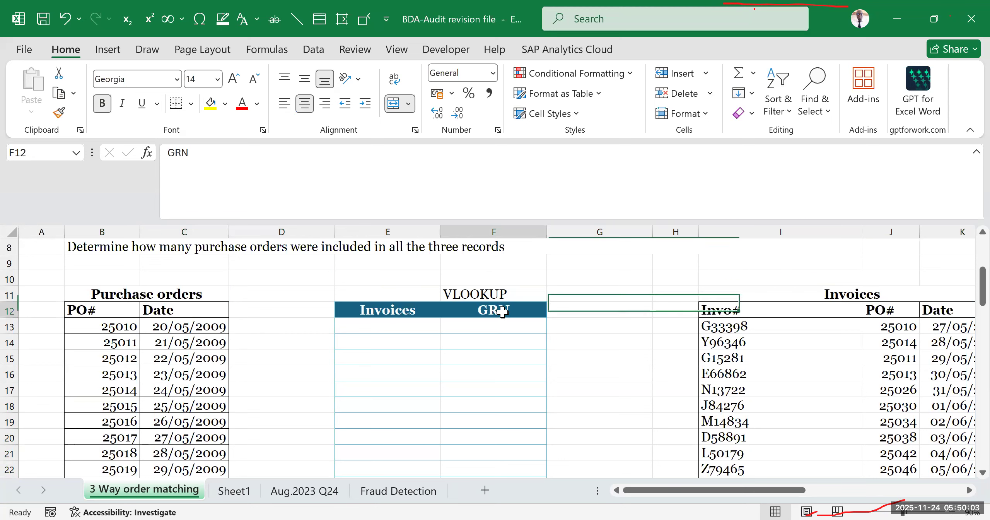
pyautogui.click(106, 327)
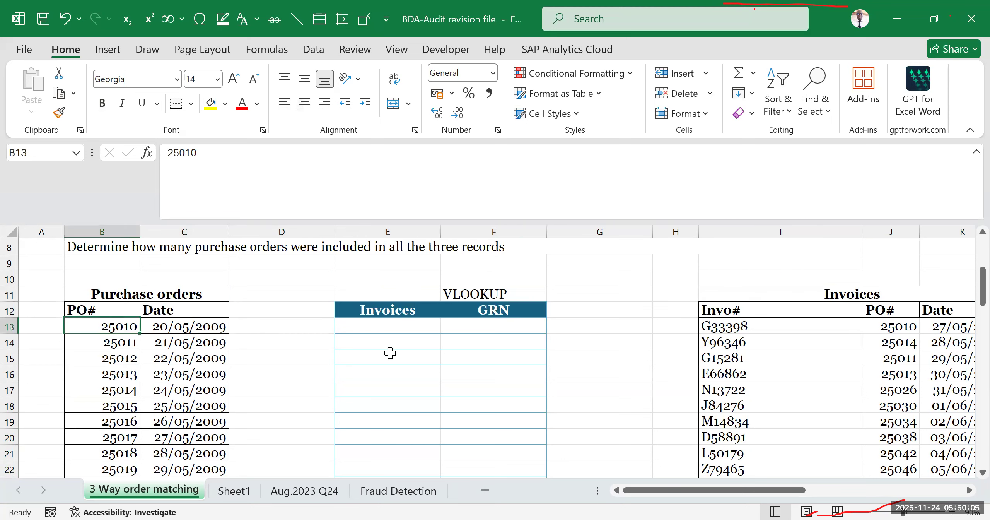
pyautogui.moveTo(353, 326); pyautogui.dragTo(498, 326)
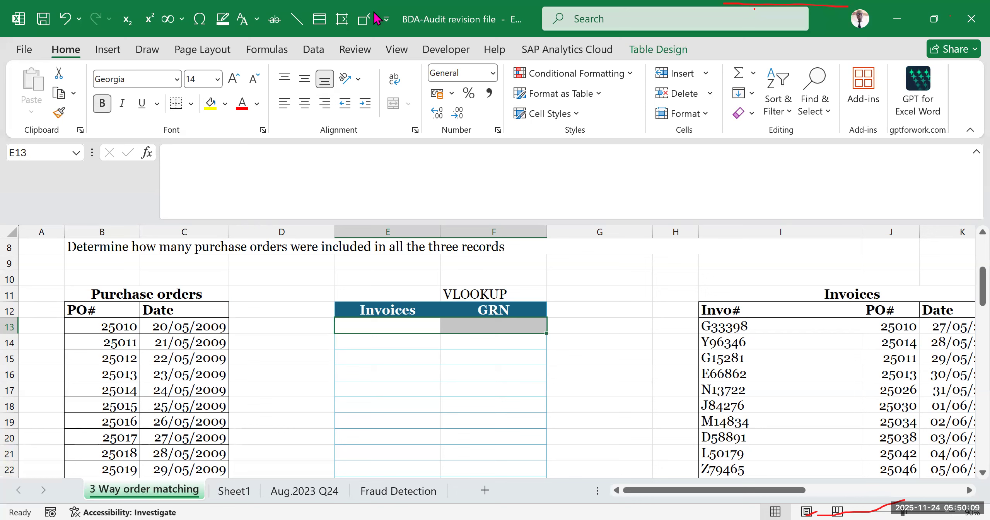
# - Switch the banded rows of the Invoices and GRN table on and back off
pyautogui.click(671, 93)
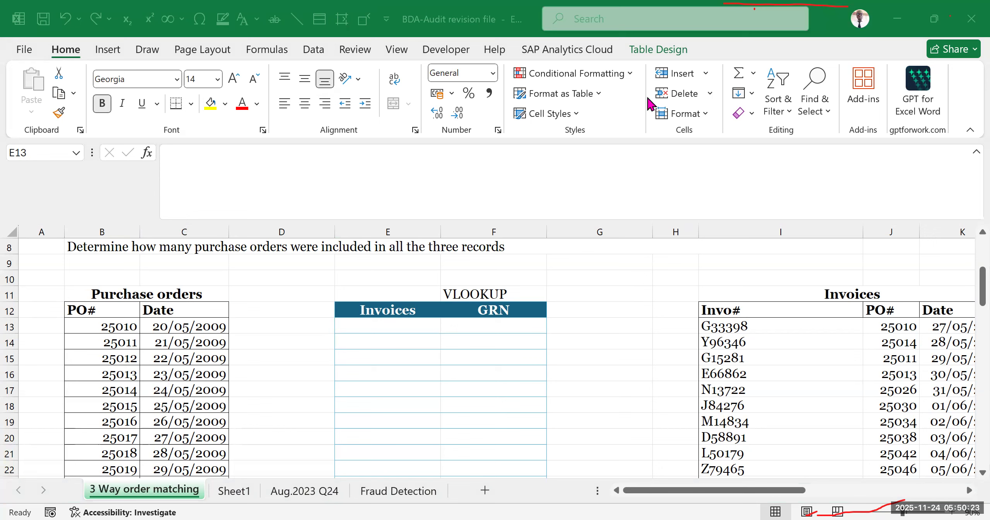
pyautogui.click(349, 310)
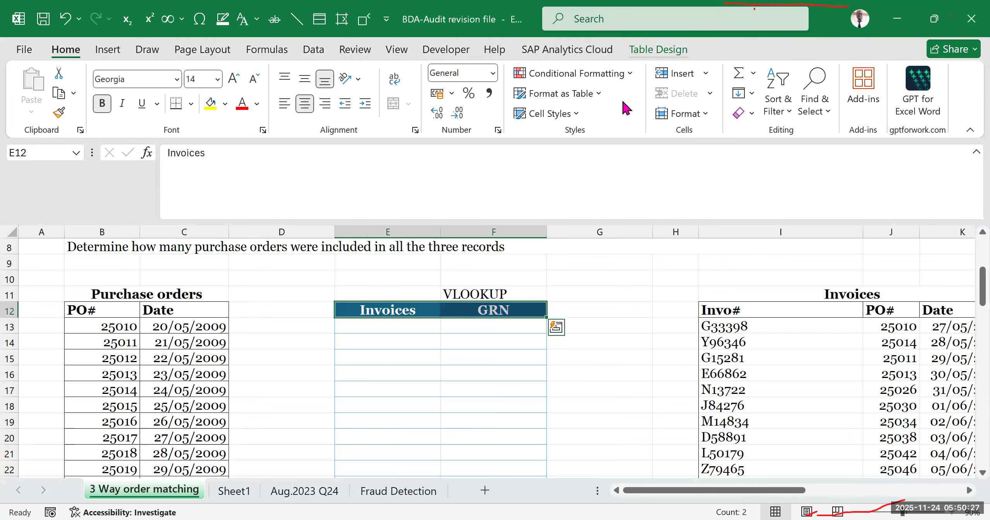
pyautogui.click(658, 50)
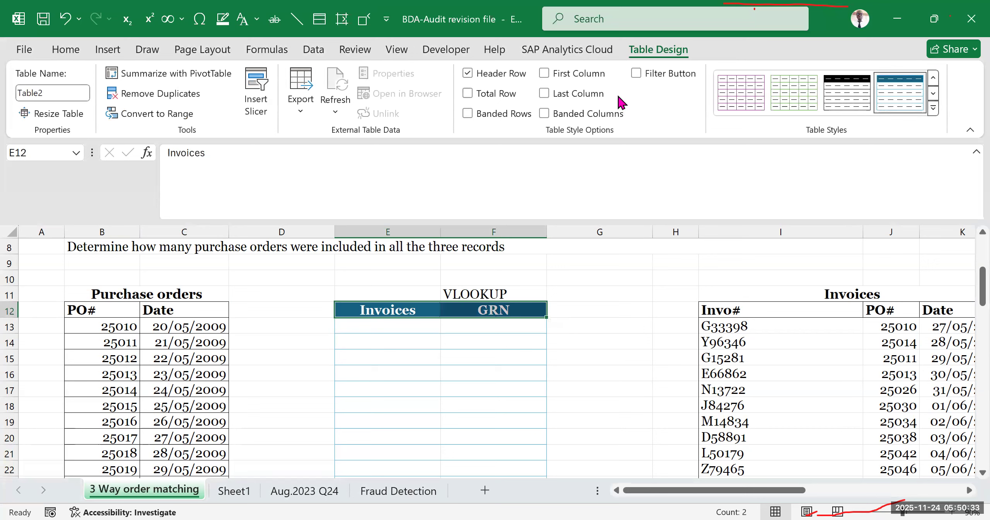
pyautogui.hotkey('ctrl', 'shift', 'l')
pyautogui.hotkey('ctrl', 'shift', 'l')
pyautogui.click(468, 113)
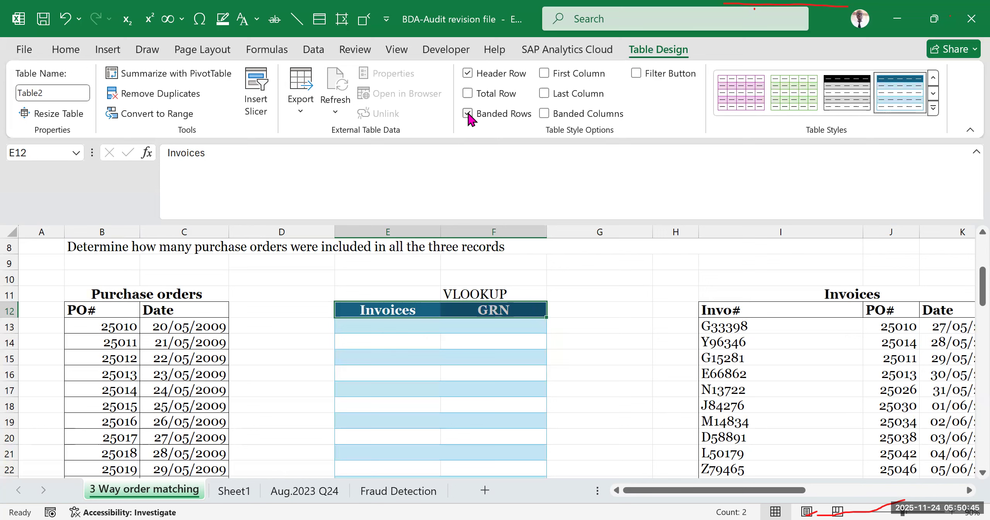
pyautogui.click(468, 113)
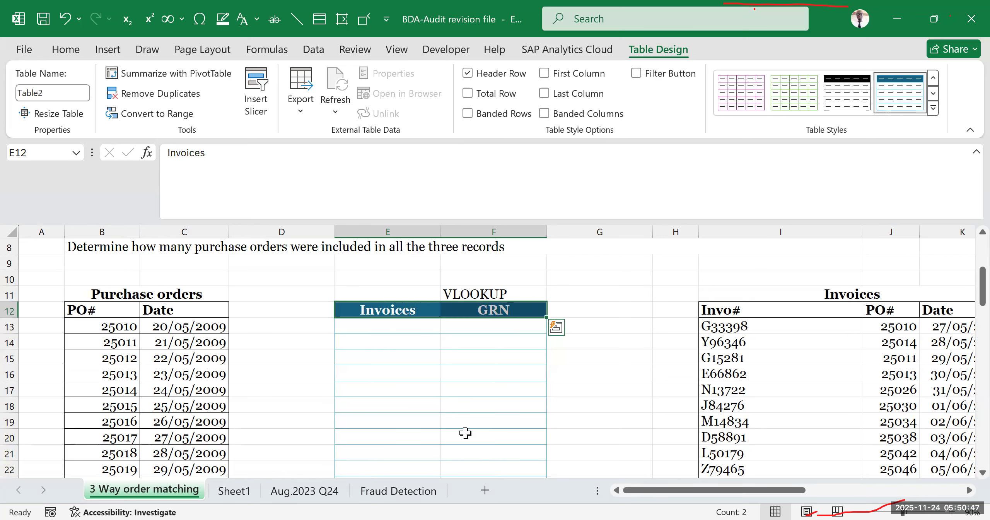
pyautogui.click(466, 436)
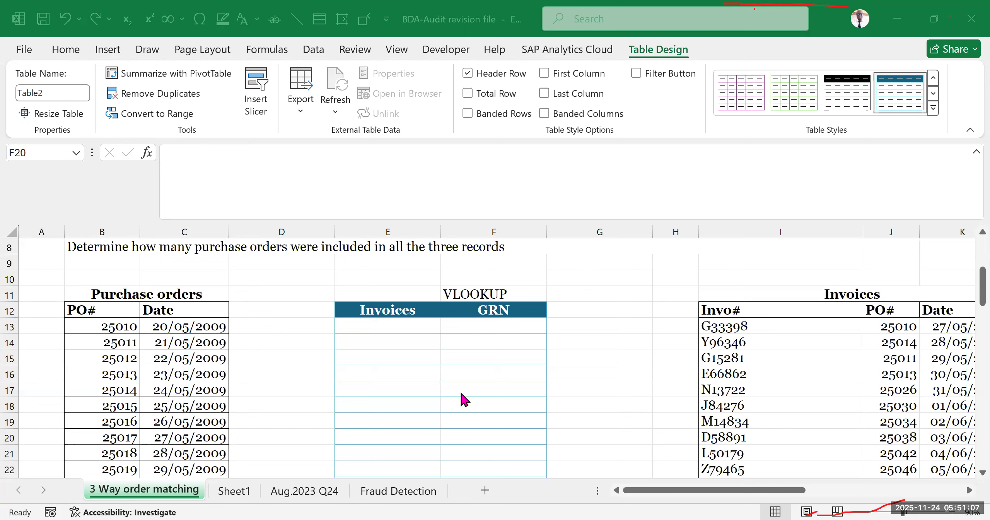
# - Start a VLOOKUP formula in E13 with the purchase order number in B13 as the lookup value
pyautogui.click(400, 328)
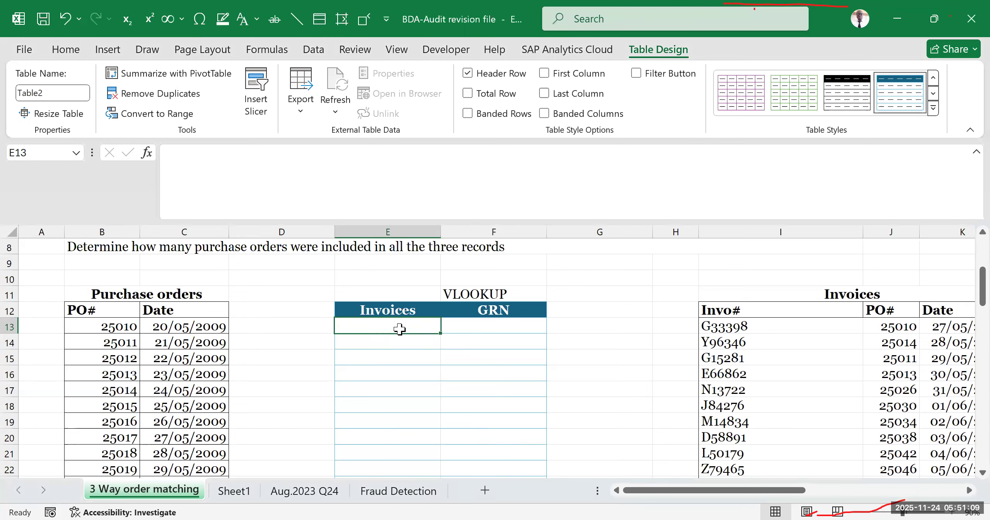
pyautogui.write('=')
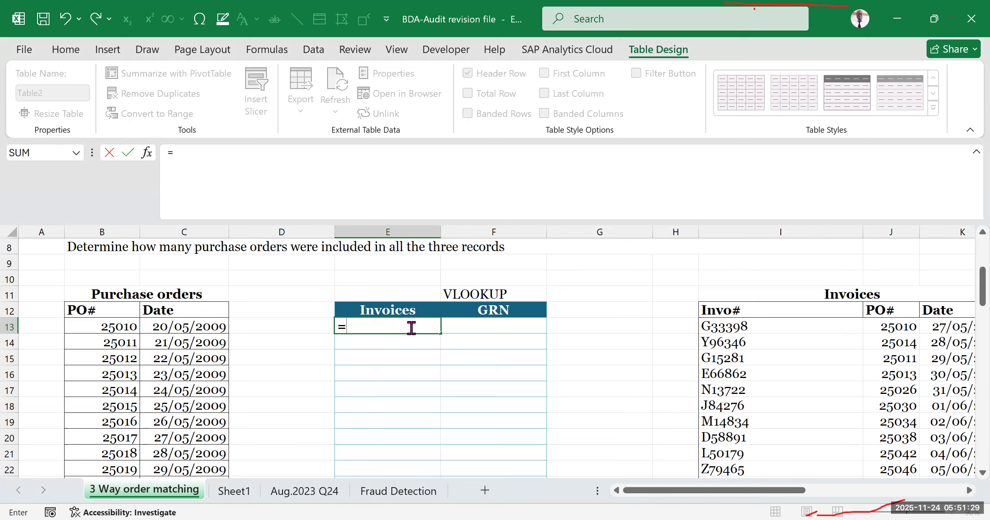
pyautogui.write('vl')
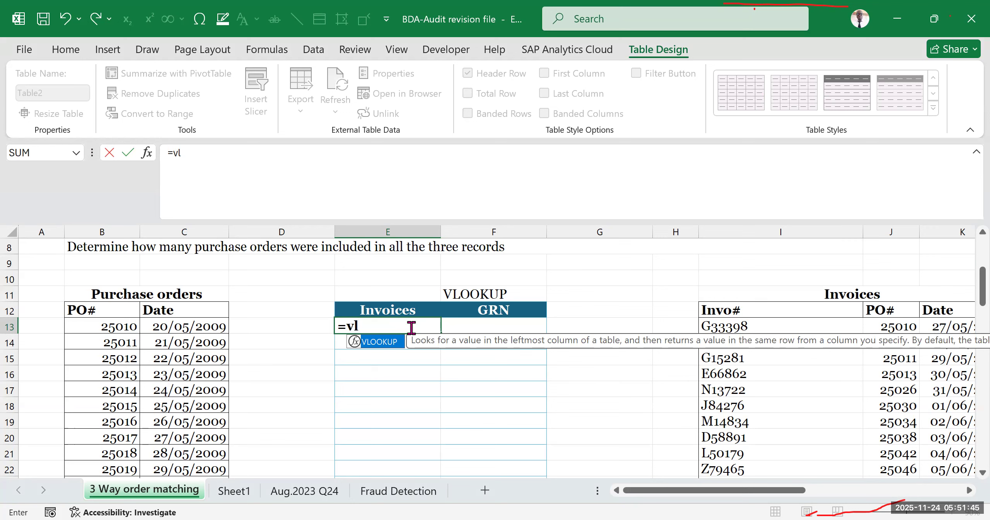
pyautogui.press('Tab')
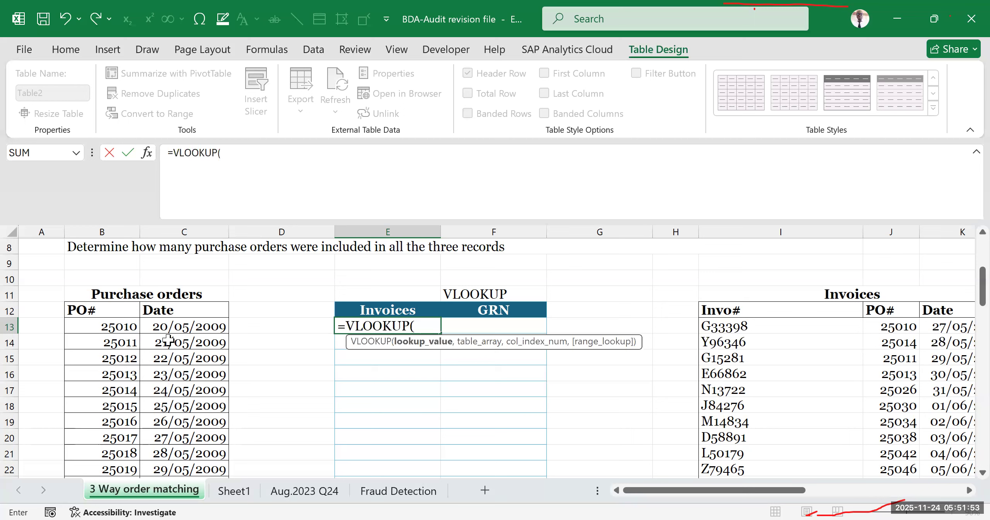
pyautogui.click(98, 328)
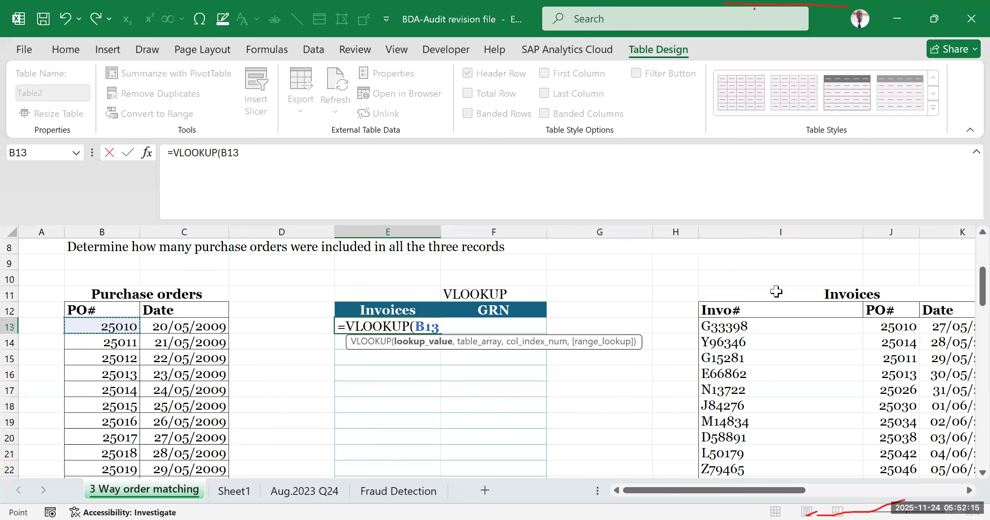
pyautogui.moveTo(796, 492); pyautogui.dragTo(743, 500)
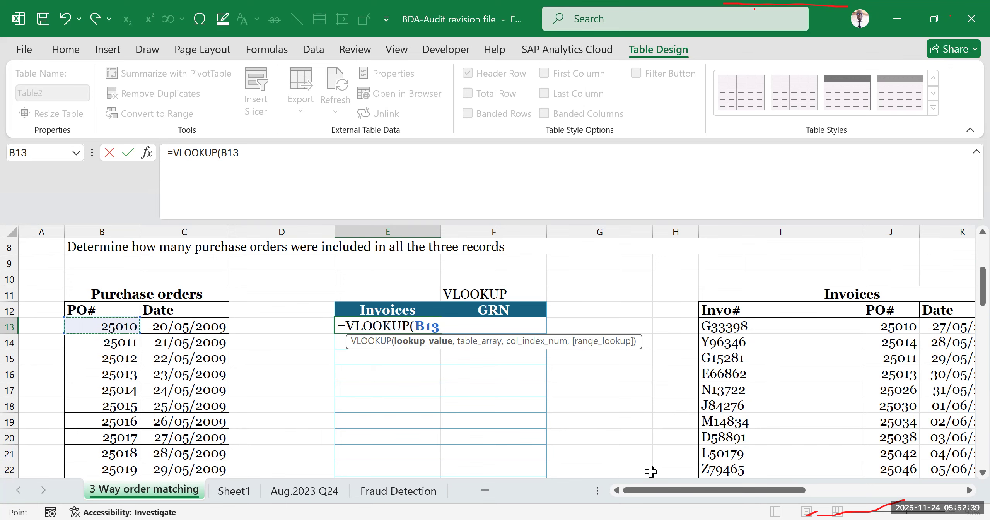
pyautogui.moveTo(708, 493); pyautogui.dragTo(753, 497)
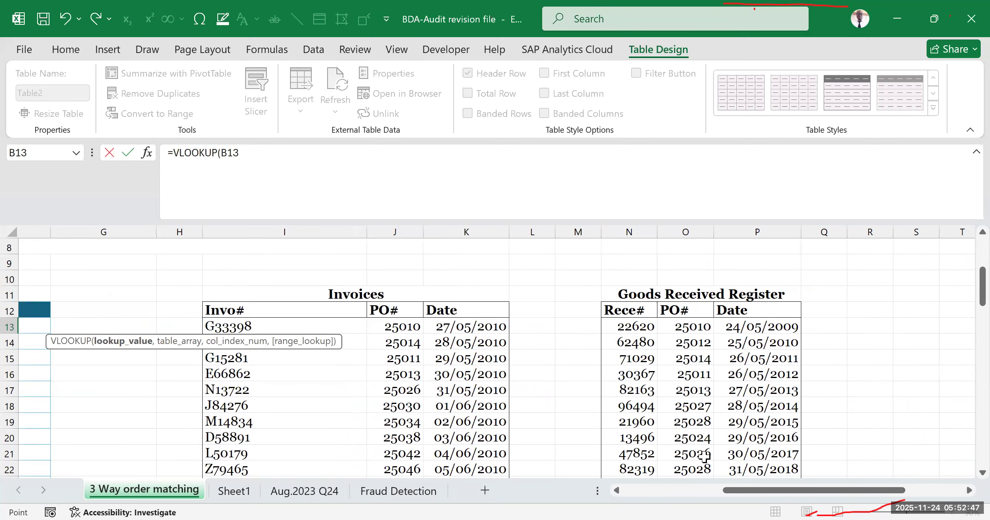
pyautogui.moveTo(773, 499); pyautogui.dragTo(607, 497)
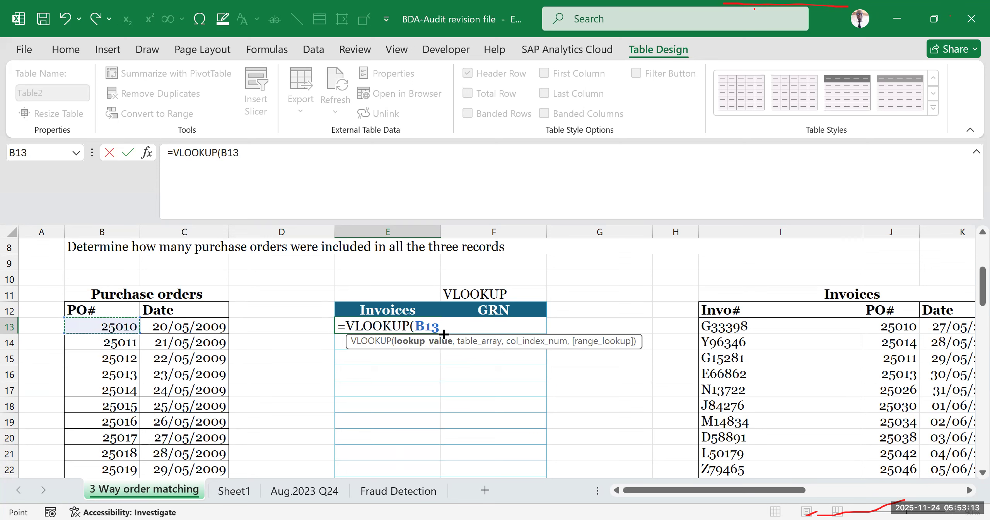
pyautogui.write(',')
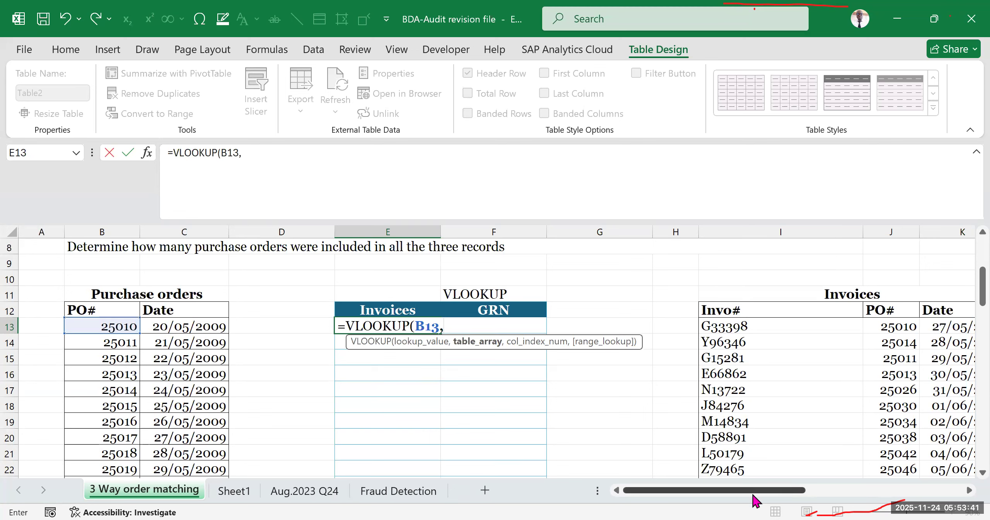
# - Supply the PO# values of the Invoices list, J13:J27, as the table array of the VLOOKUP formula
pyautogui.moveTo(757, 496); pyautogui.dragTo(815, 496)
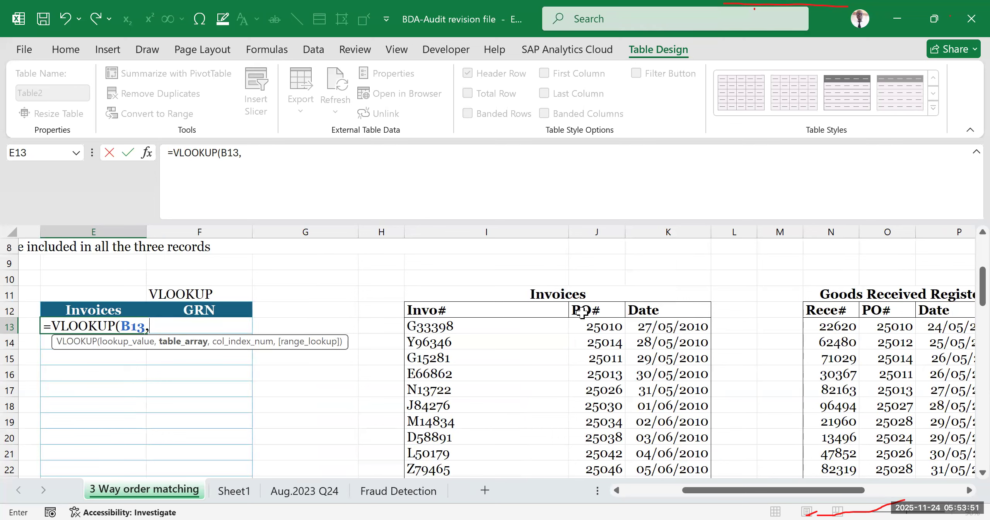
pyautogui.click(599, 308)
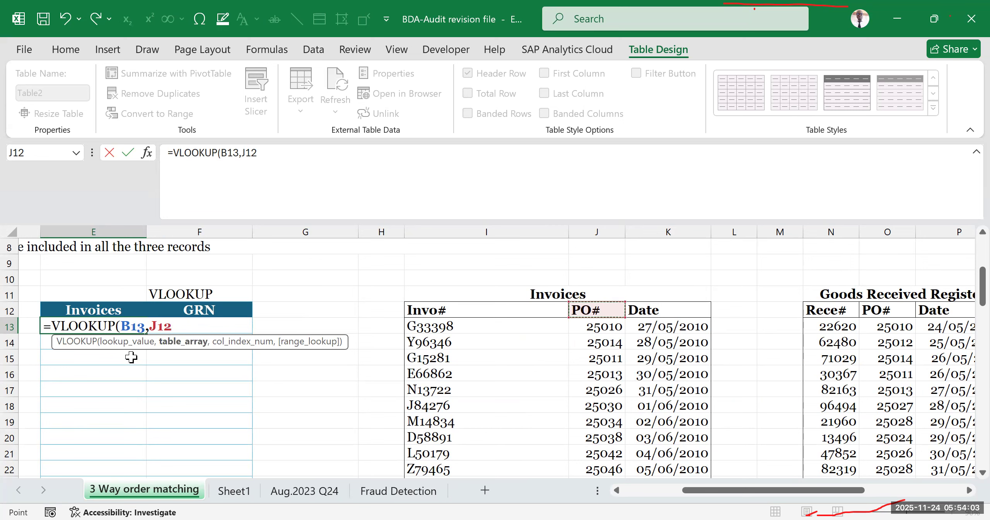
pyautogui.click(591, 323)
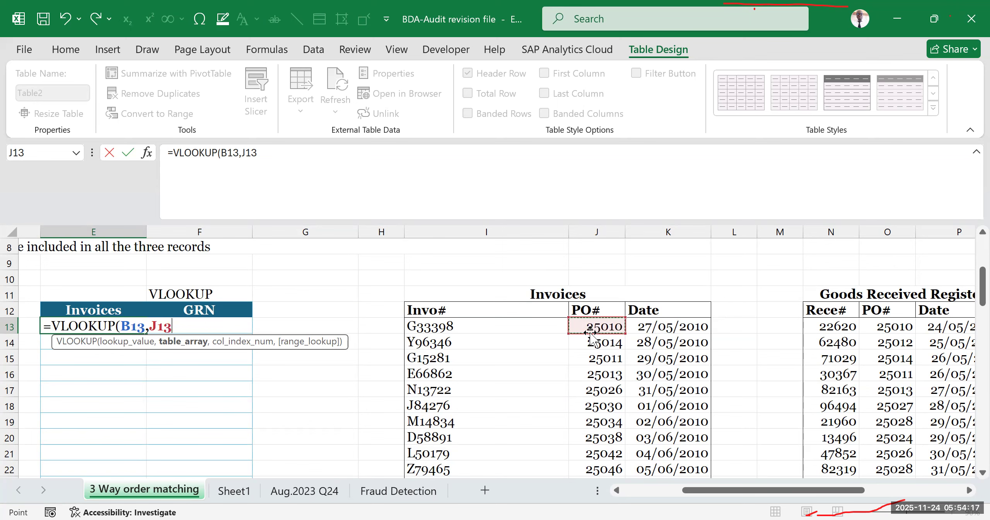
pyautogui.press('Down')
pyautogui.press('Down')
pyautogui.press('Down')
pyautogui.press('Down')
pyautogui.press('Down')
pyautogui.press('Down')
pyautogui.press('Down')
pyautogui.press('Down')
pyautogui.press('Down')
pyautogui.press('Down')
pyautogui.press('Down')
pyautogui.press('Down')
pyautogui.press('Down')
pyautogui.press('Down')
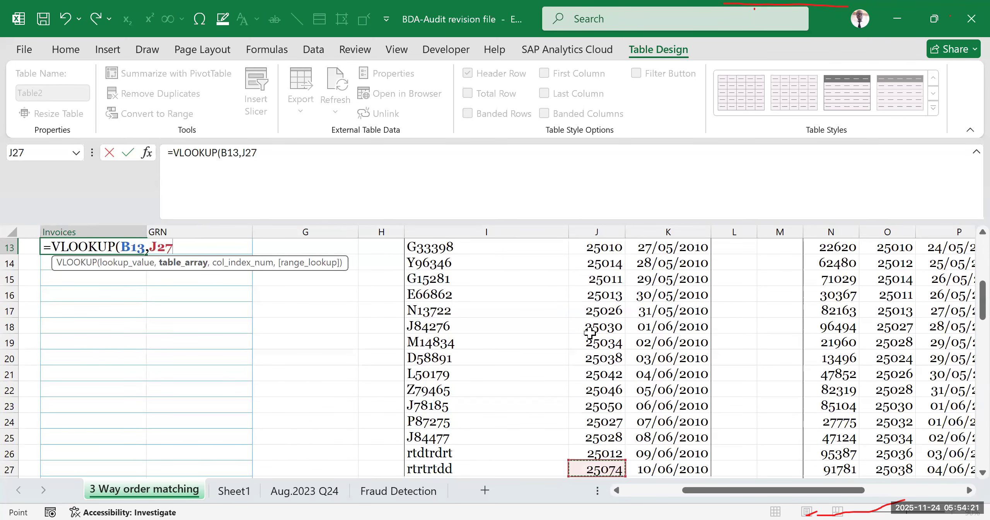
pyautogui.hotkey('ctrl', 'Up')
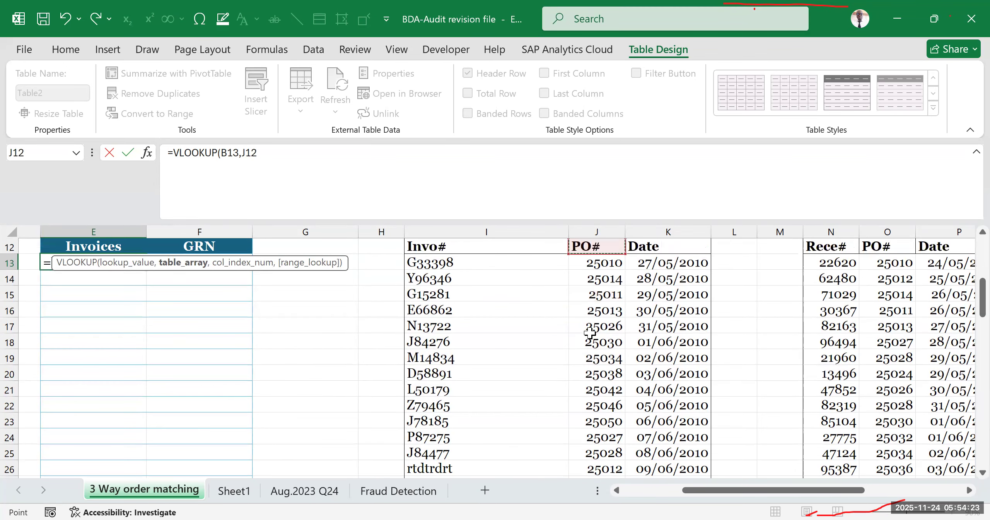
pyautogui.press('Down')
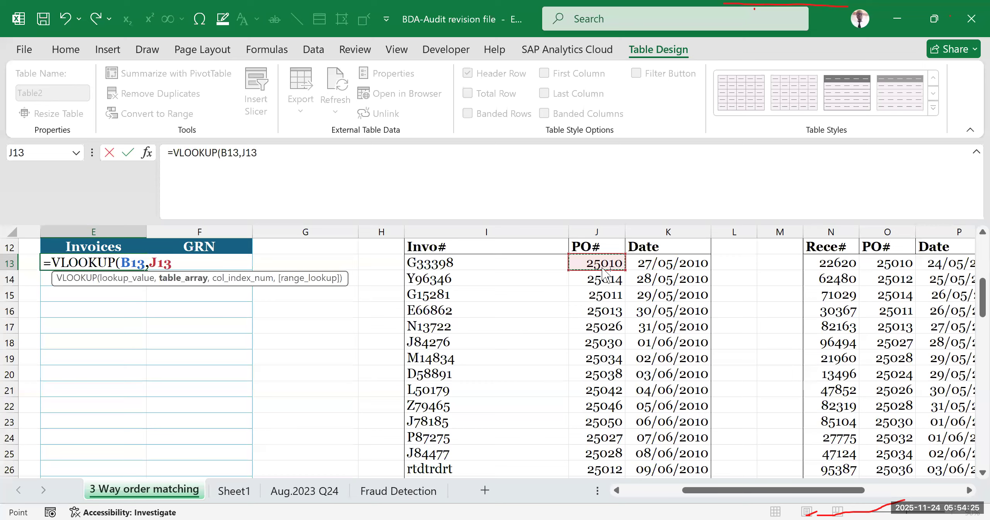
pyautogui.hotkey('ctrl', 'shift', 'Down')
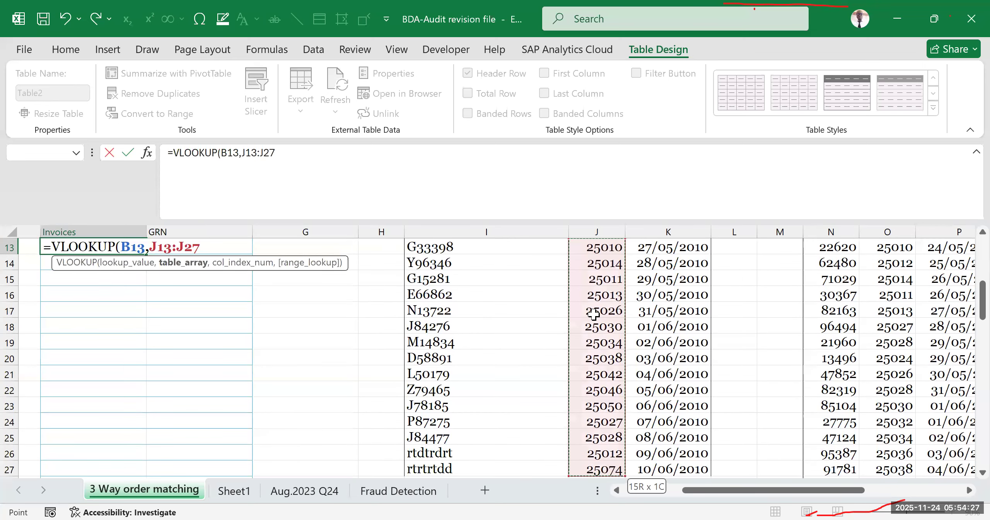
# - Make the table array reference absolute as $J$13:$J$27 in the E13 formula
pyautogui.scroll(2, 594, 314)
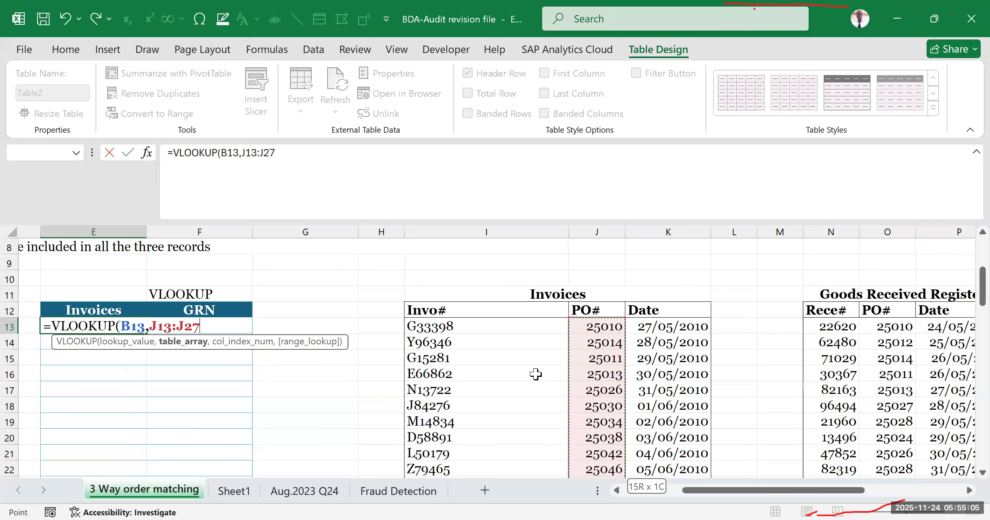
pyautogui.press('F4')
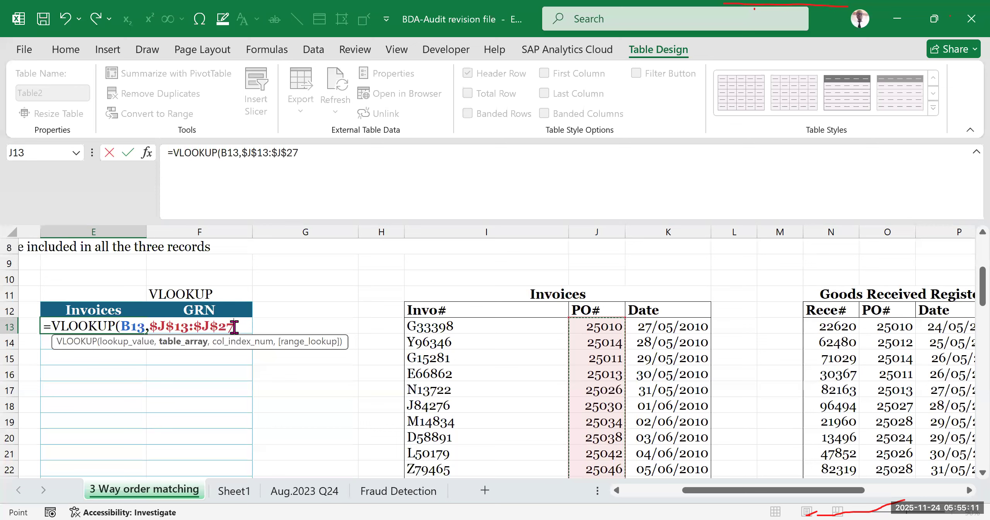
pyautogui.moveTo(236, 327); pyautogui.dragTo(154, 326)
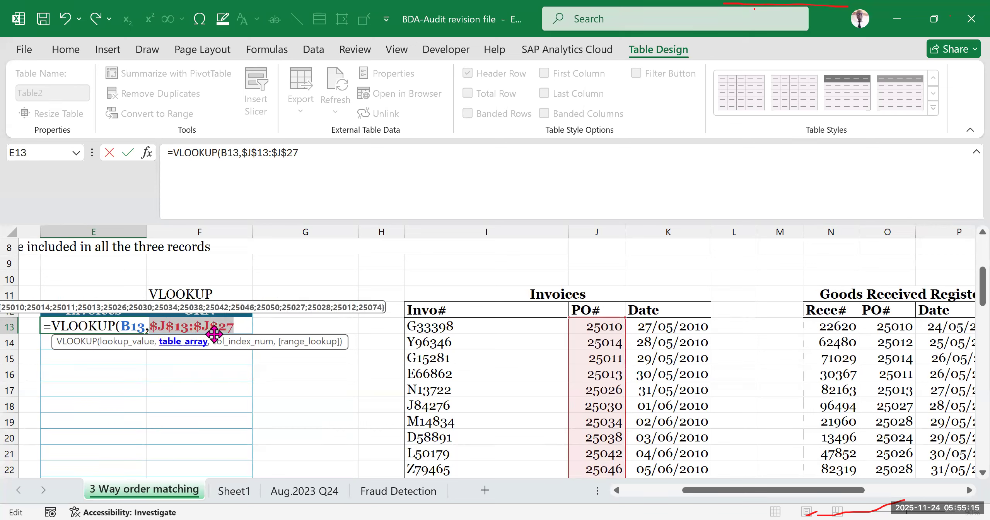
pyautogui.click(239, 327)
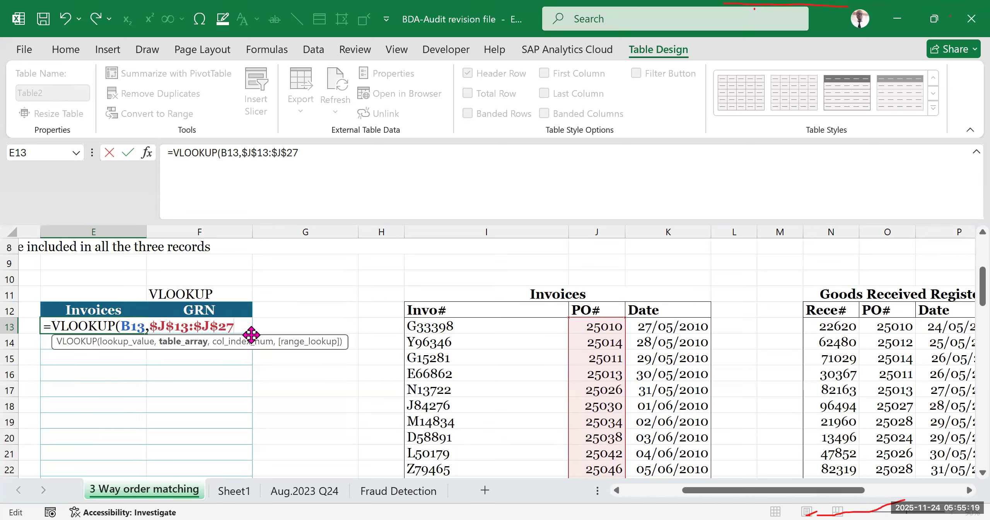
# - Set the column index number of the E13 VLOOKUP formula to 1
pyautogui.write(',')
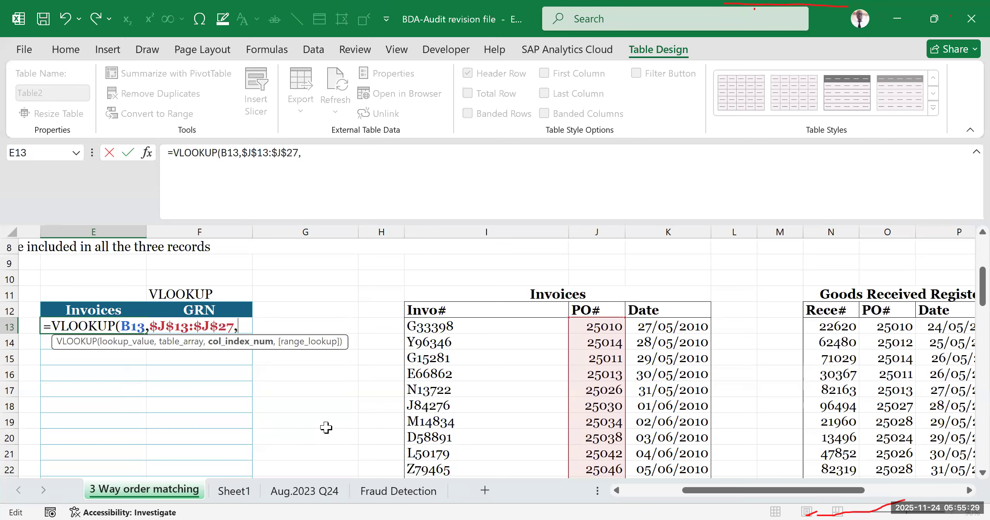
pyautogui.moveTo(702, 492); pyautogui.dragTo(604, 494)
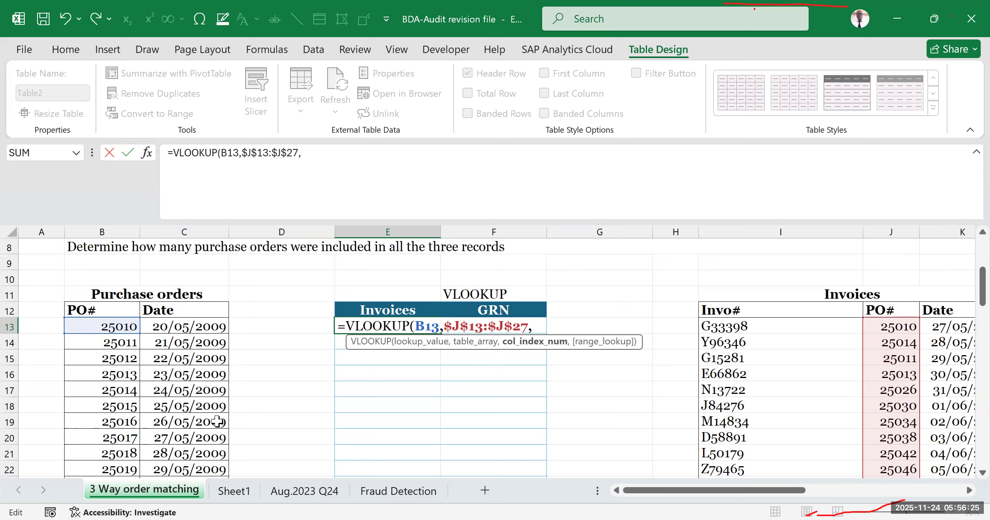
pyautogui.write('1,')
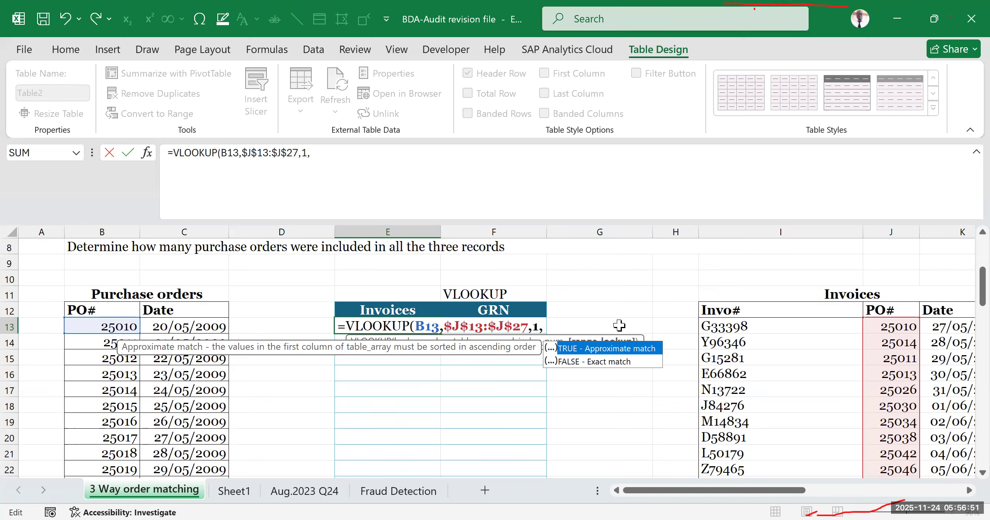
# - Set the range lookup of the E13 VLOOKUP to exact match as 0 and enter the formula
pyautogui.press('Down')
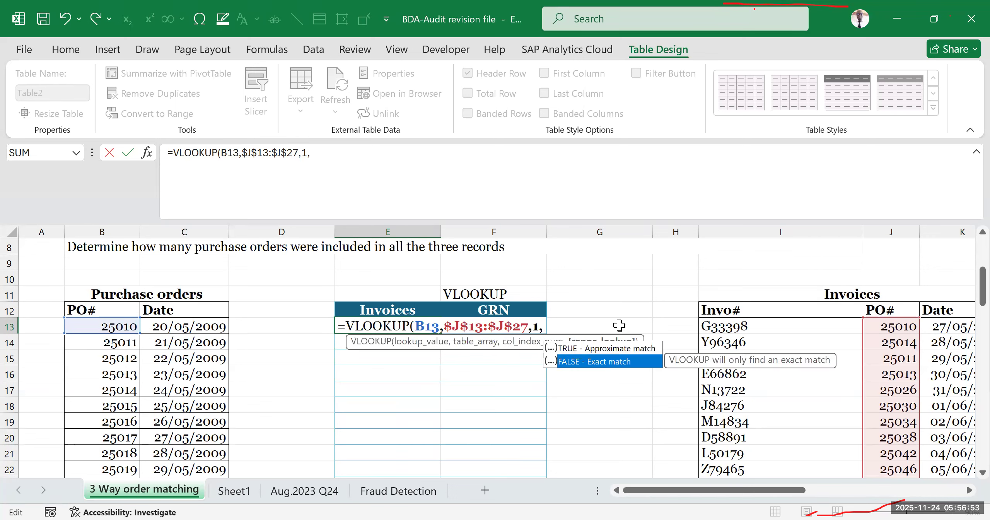
pyautogui.press('Up')
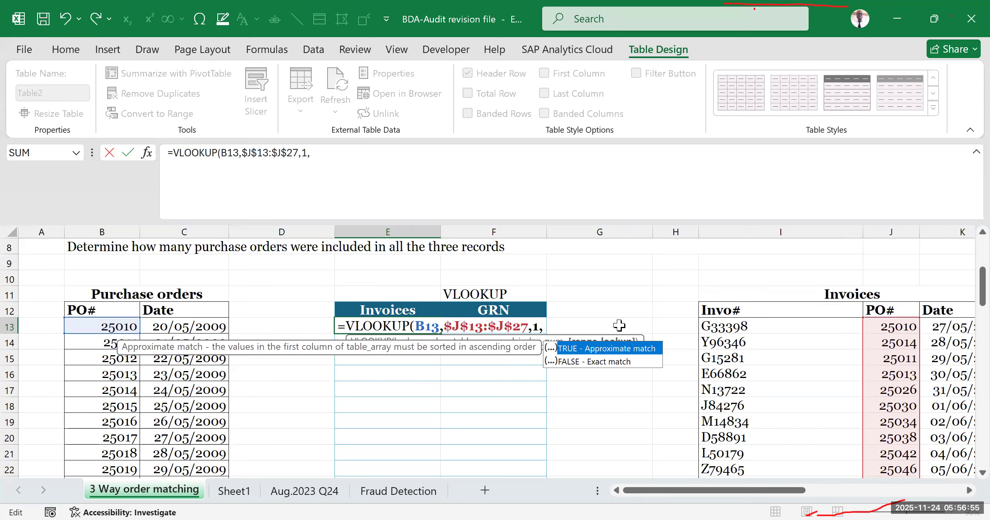
pyautogui.press('Down')
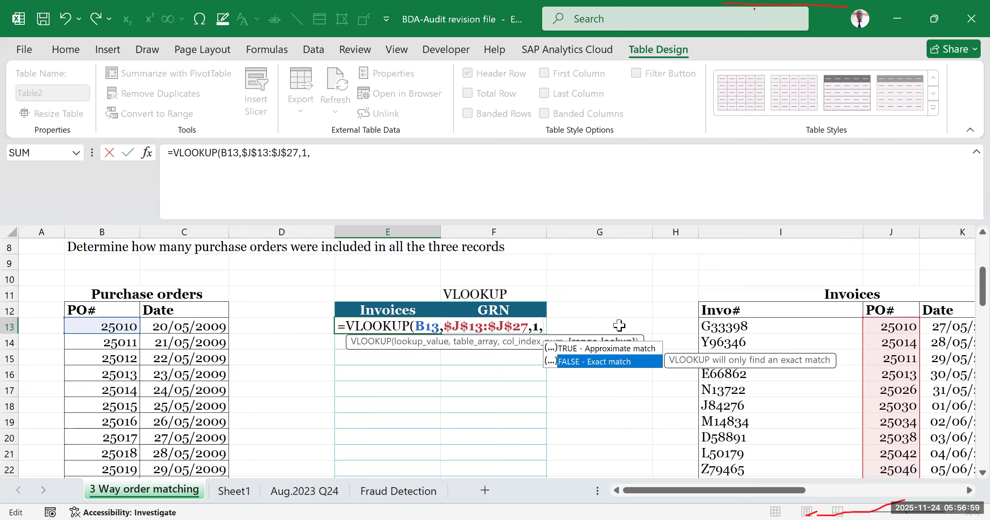
pyautogui.doubleClick(614, 367)
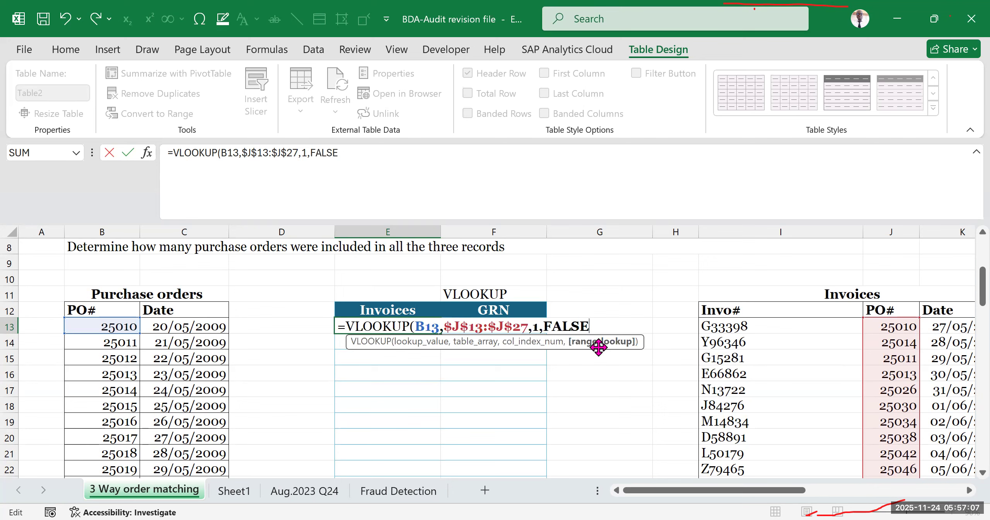
pyautogui.press('BackSpace')
pyautogui.press('BackSpace')
pyautogui.press('BackSpace')
pyautogui.press('BackSpace')
pyautogui.press('BackSpace')
pyautogui.write('0')
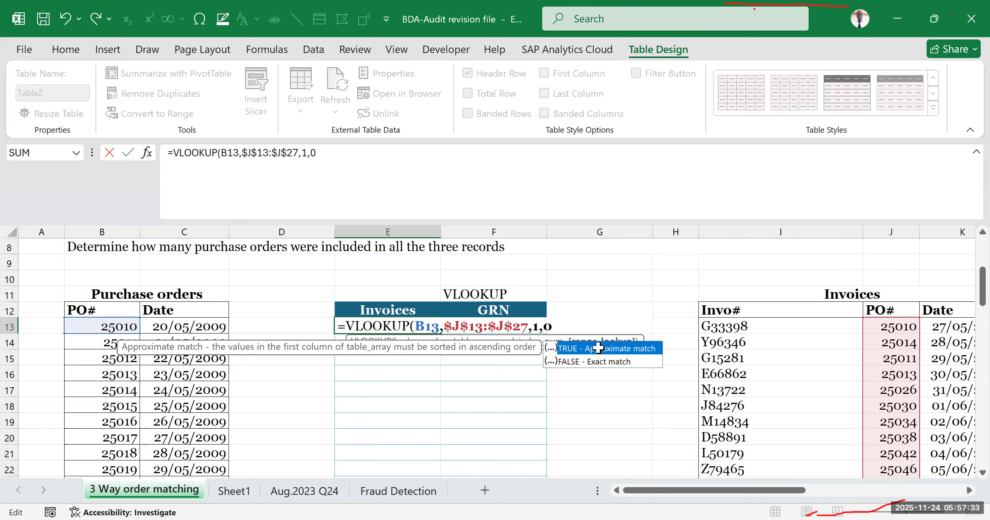
pyautogui.press('Return')
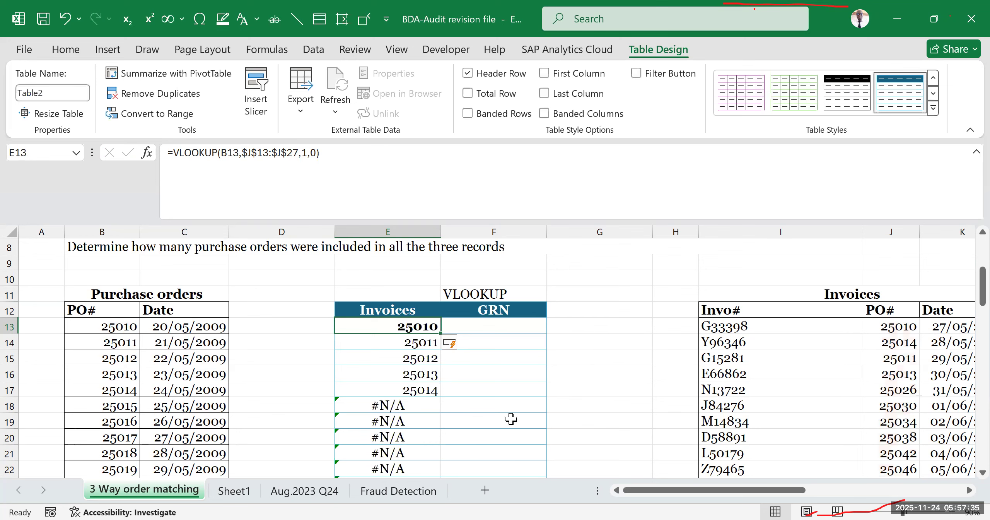
# - Examine the VLOOKUP results down the Invoices column against the purchase order numbers, including the formula in E14
pyautogui.scroll(-2, 510, 441)
pyautogui.scroll(2, 513, 432)
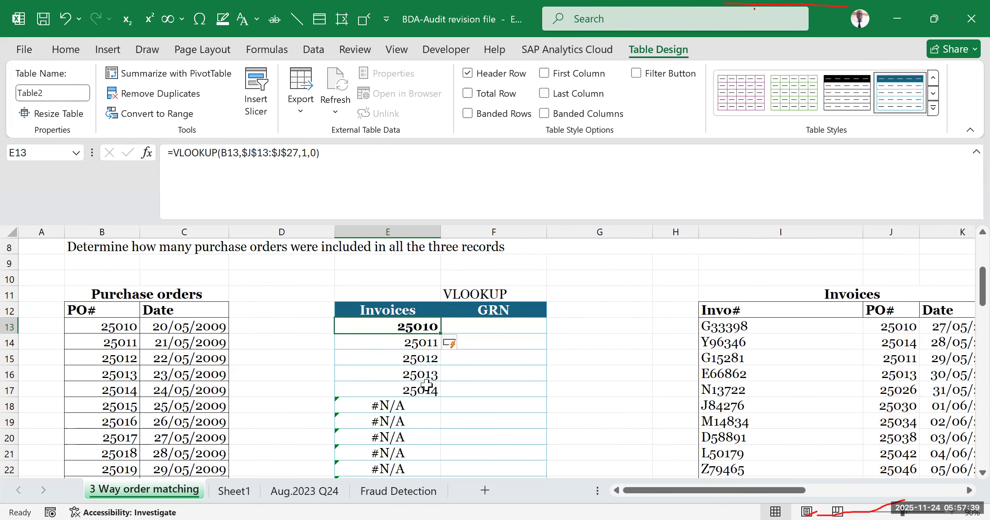
pyautogui.scroll(-7, 423, 387)
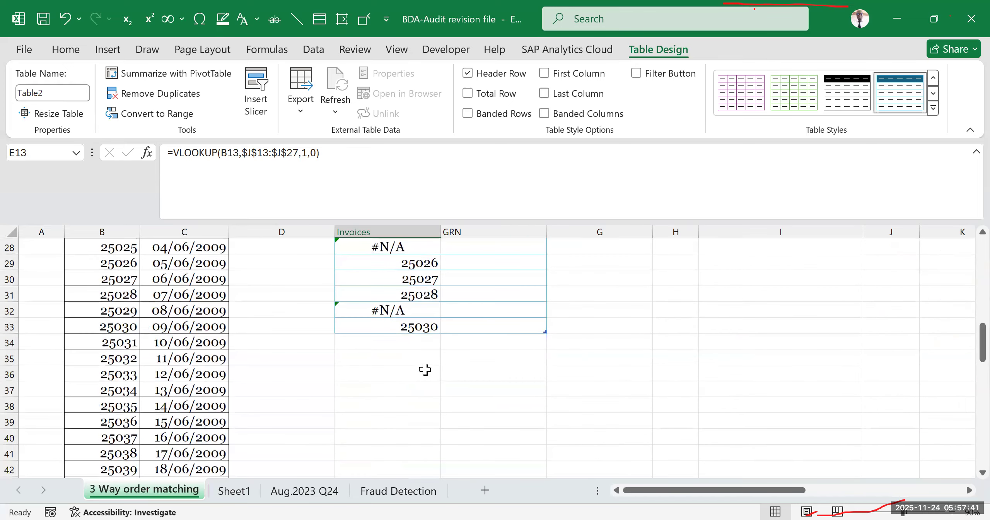
pyautogui.scroll(5, 412, 352)
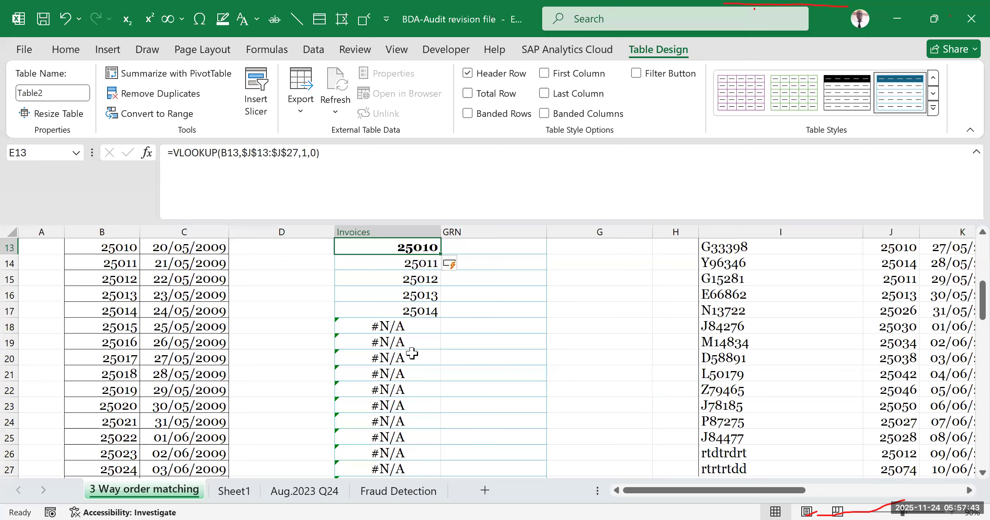
pyautogui.scroll(2, 412, 353)
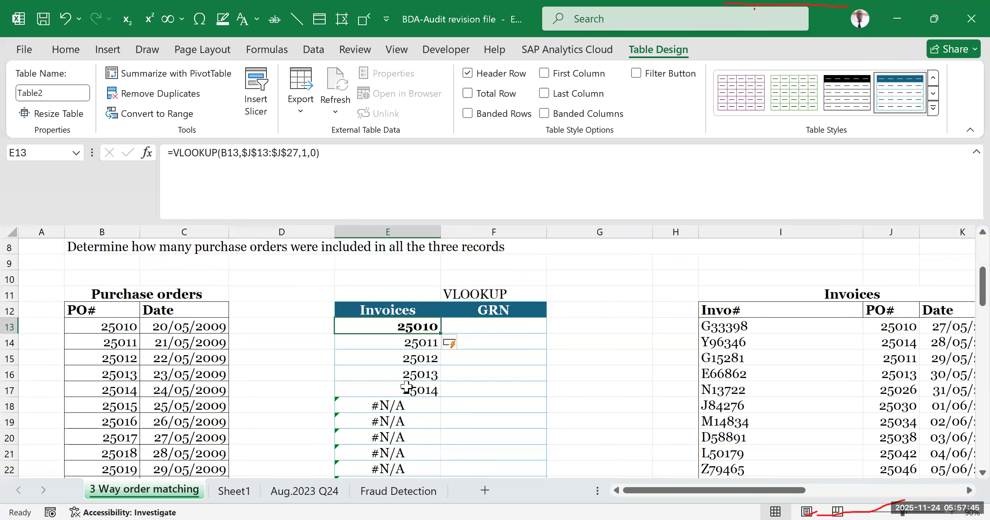
pyautogui.click(385, 346)
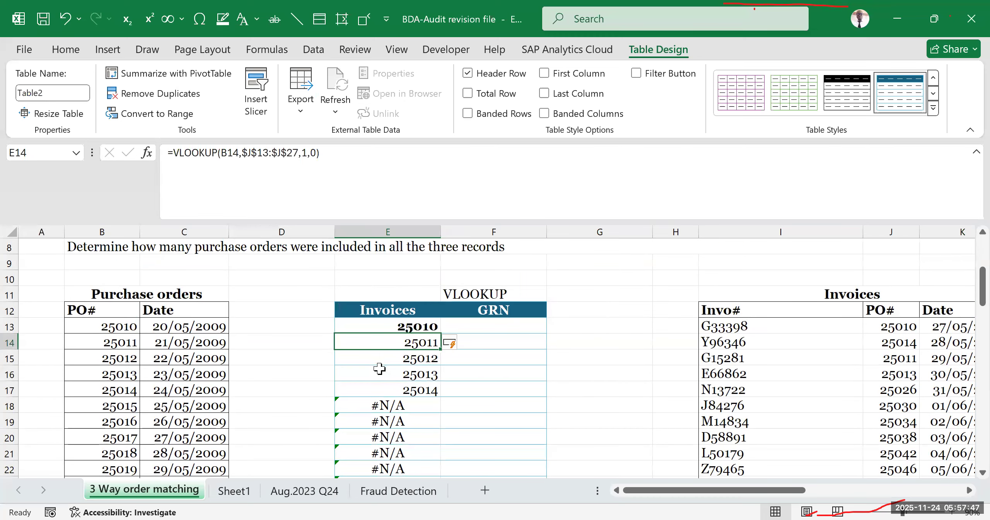
pyautogui.click(412, 332)
pyautogui.moveTo(392, 342); pyautogui.dragTo(391, 452)
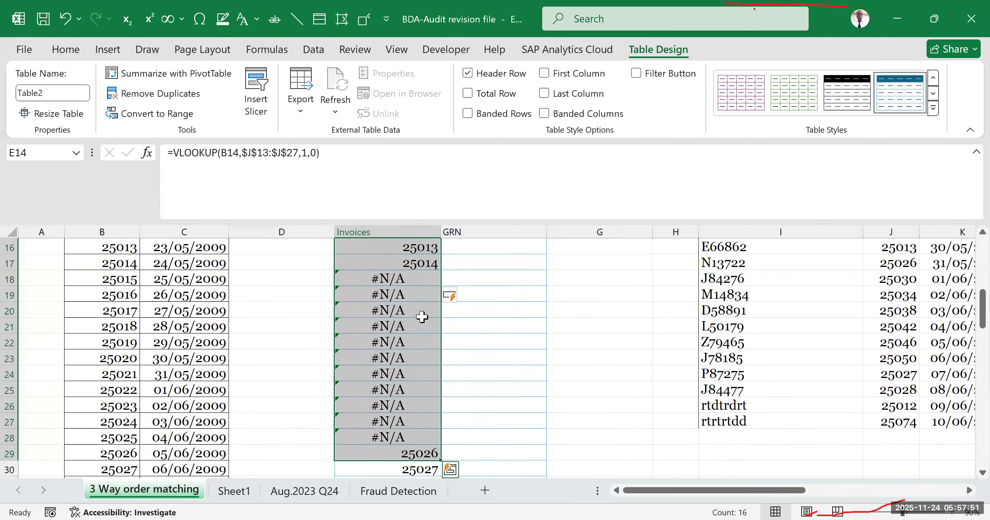
# - Try to clear the autofilled VLOOKUP formulas from E14 down the Invoices column
pyautogui.scroll(4, 422, 316)
pyautogui.click(405, 453)
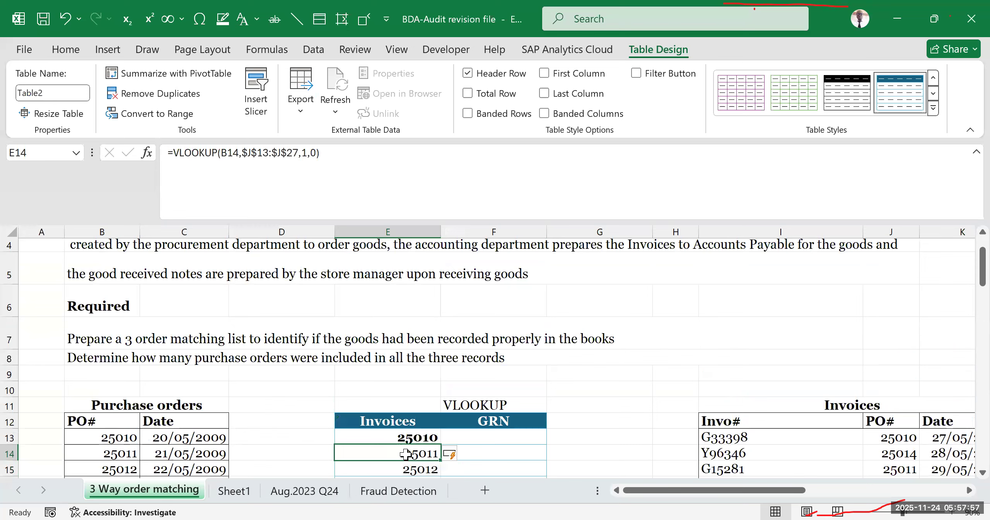
pyautogui.hotkey('ctrl', 'shift', 'Down')
pyautogui.press('BackSpace')
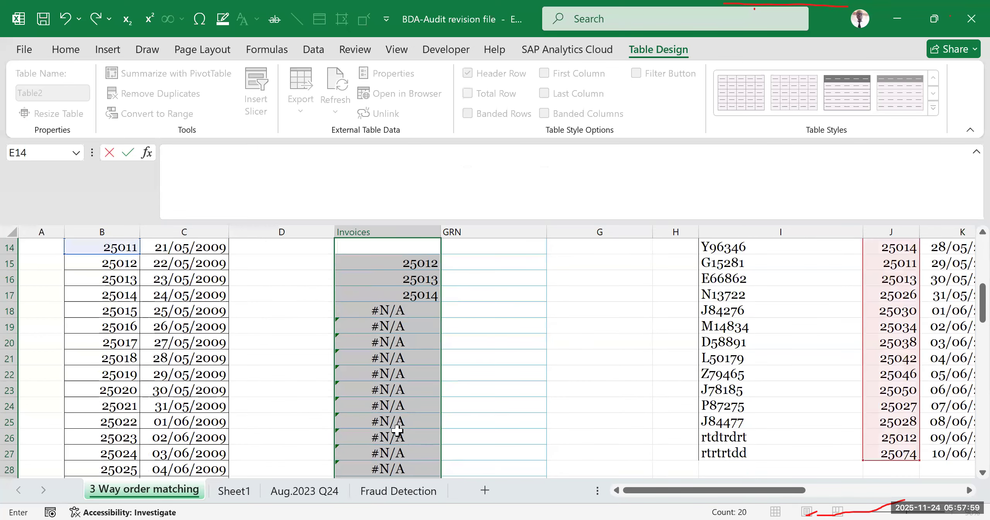
pyautogui.write('=VLOOKUP(B14,$J$13:$J$27,1,0)')
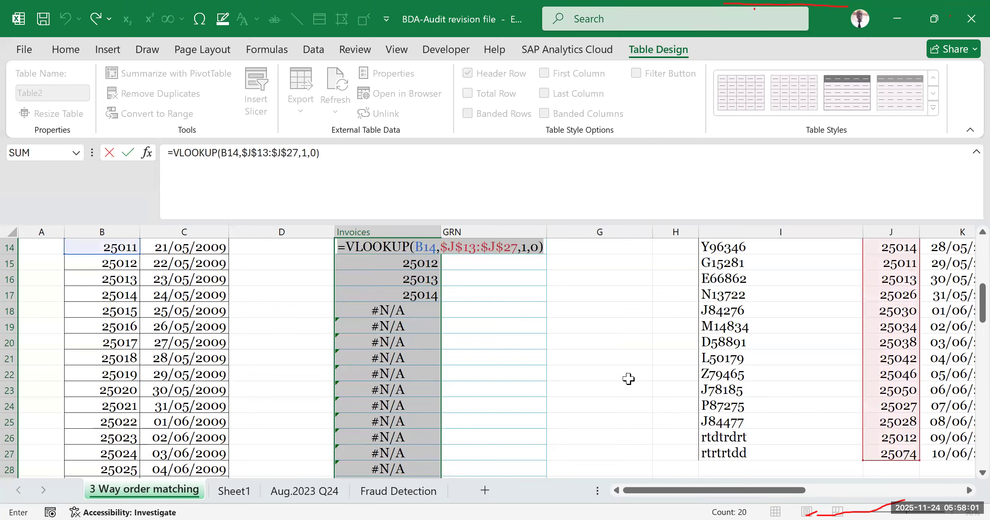
pyautogui.hotkey('ctrl', 'Return')
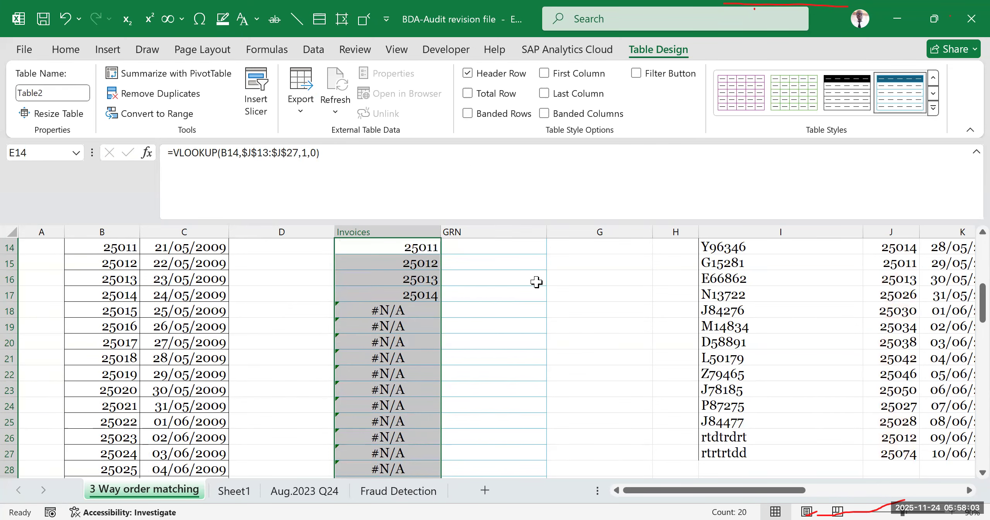
# - Clear the VLOOKUP formulas below E13 in the Invoices column, including the one in E14
pyautogui.click(537, 281)
pyautogui.click(408, 263)
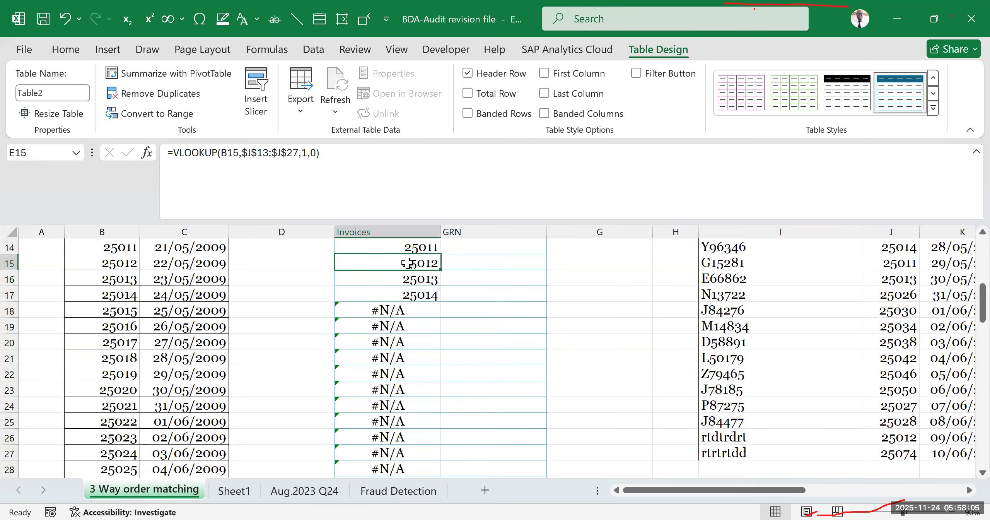
pyautogui.hotkey('ctrl', 'shift', 'Down')
pyautogui.hotkey('ctrl', 'z')
pyautogui.click(507, 358)
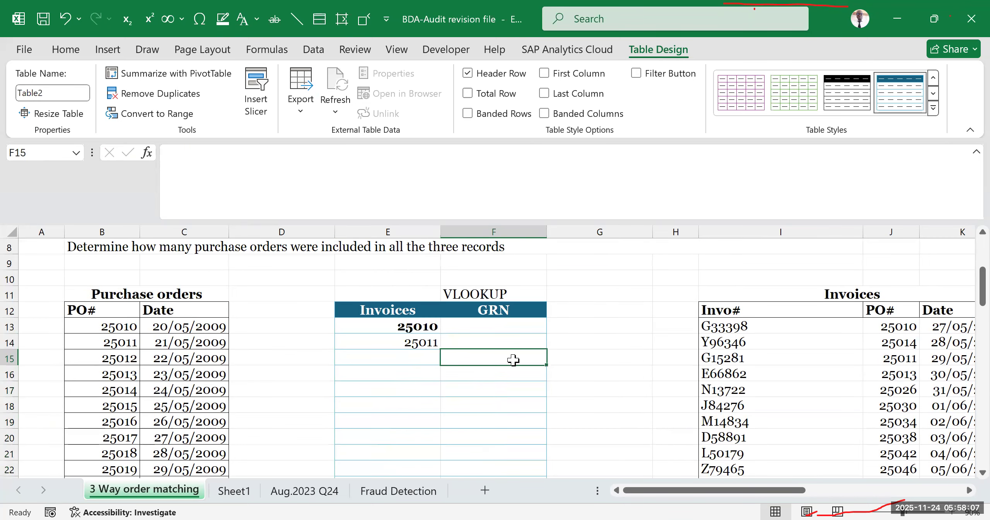
pyautogui.click(422, 342)
pyautogui.press('Delete')
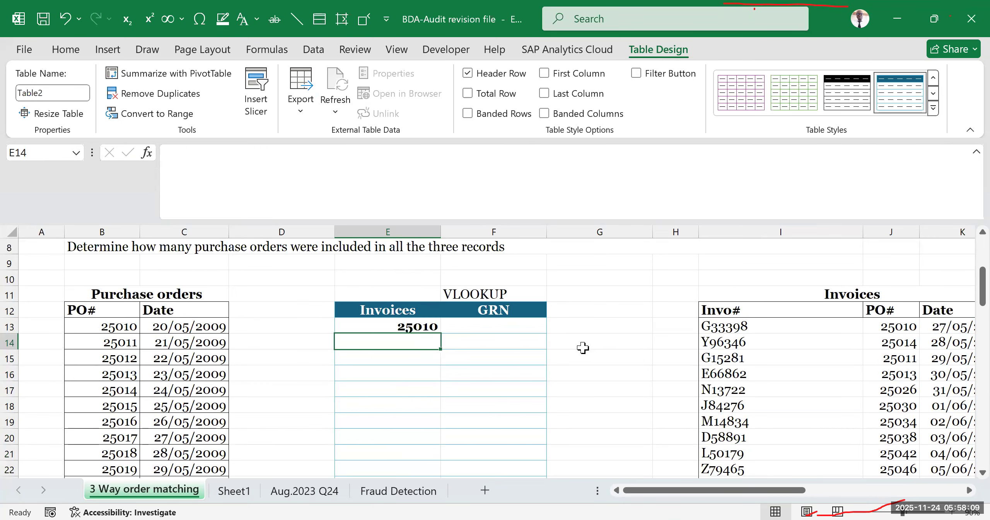
# - Fill the E13 VLOOKUP formula down the Invoices column to row 33
pyautogui.click(581, 345)
pyautogui.click(394, 326)
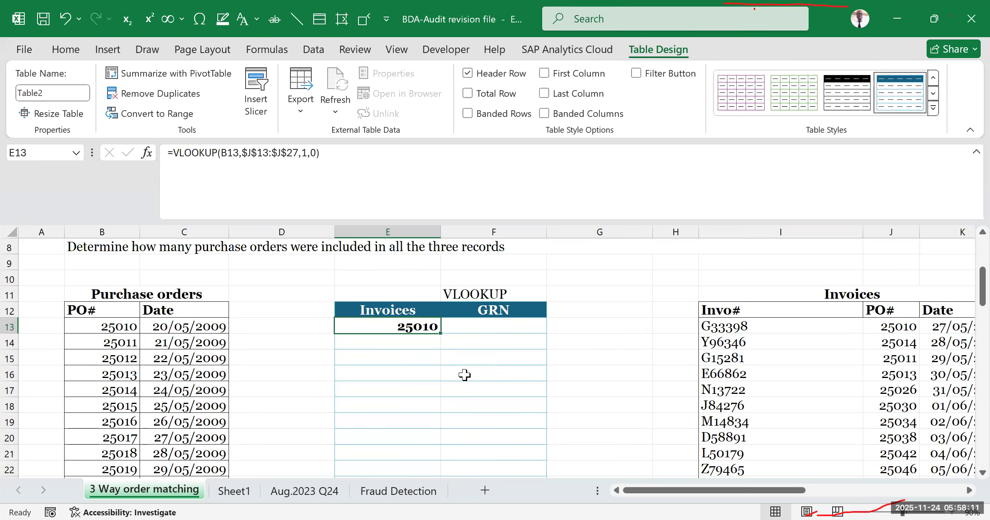
pyautogui.click(483, 371)
pyautogui.moveTo(380, 344); pyautogui.dragTo(387, 441)
pyautogui.click(534, 372)
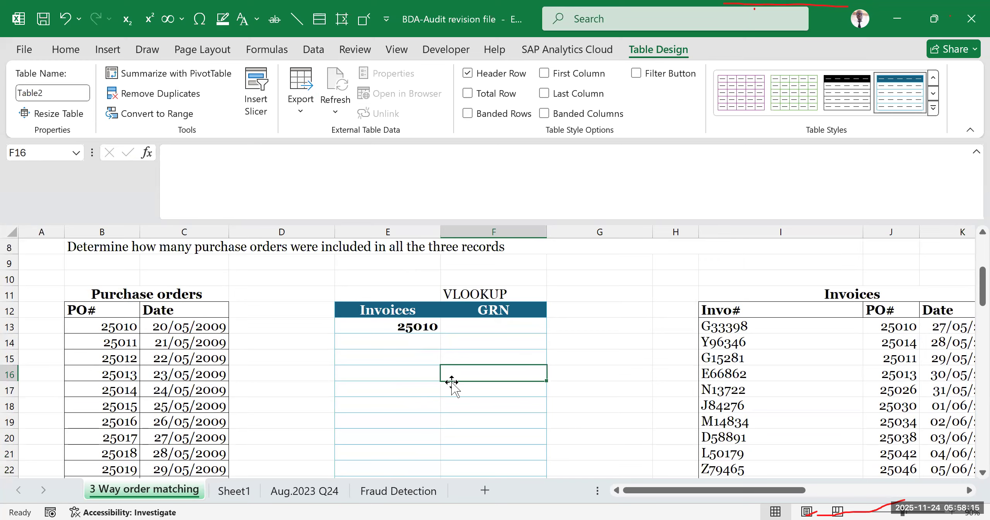
pyautogui.scroll(-2, 136, 332)
pyautogui.click(116, 279)
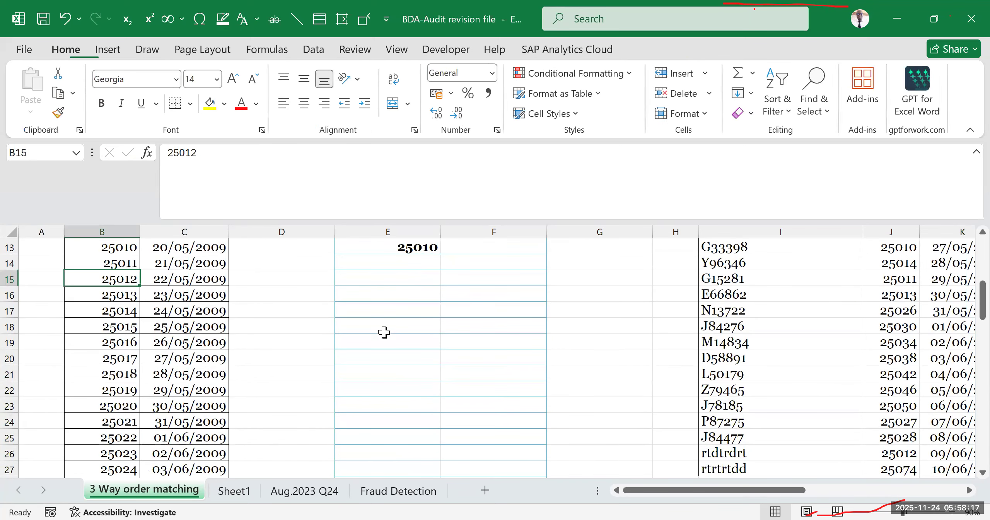
pyautogui.scroll(2, 382, 331)
pyautogui.click(409, 327)
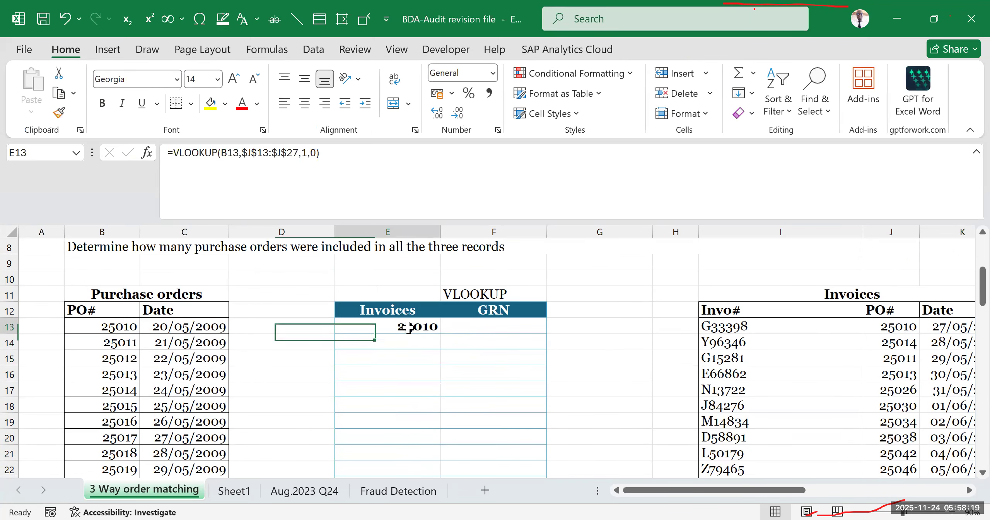
pyautogui.doubleClick(439, 335)
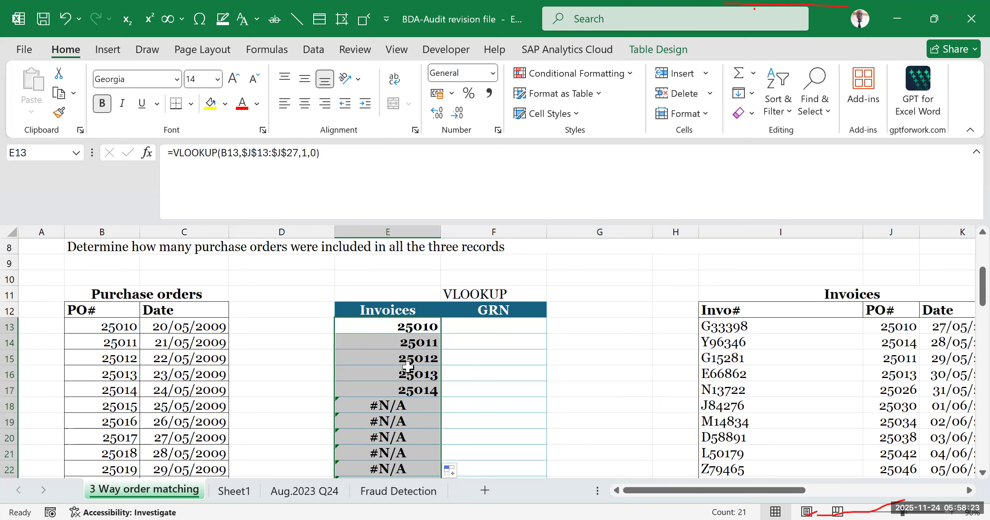
pyautogui.scroll(-5, 460, 369)
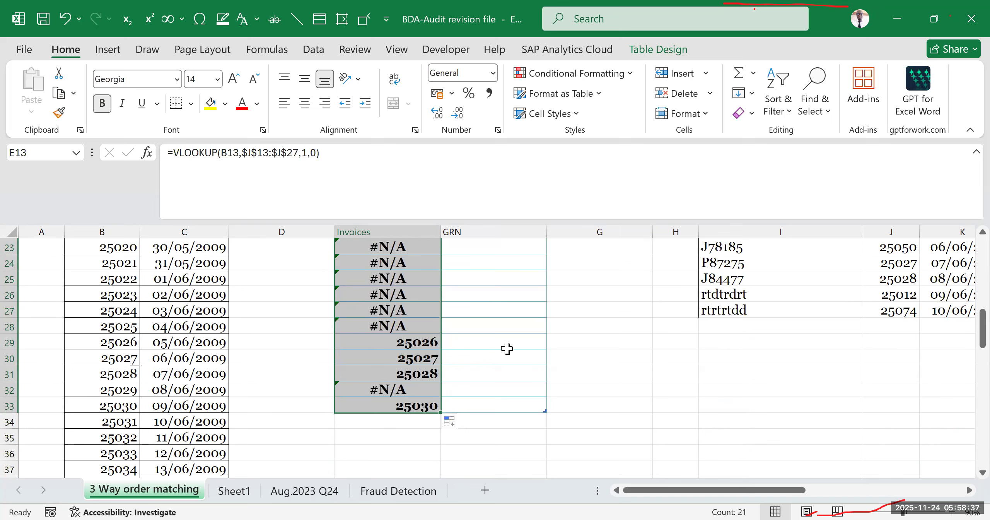
# - Undo the fill and the VLOOKUP formula entry, returning to an empty Invoices column
pyautogui.click(358, 6)
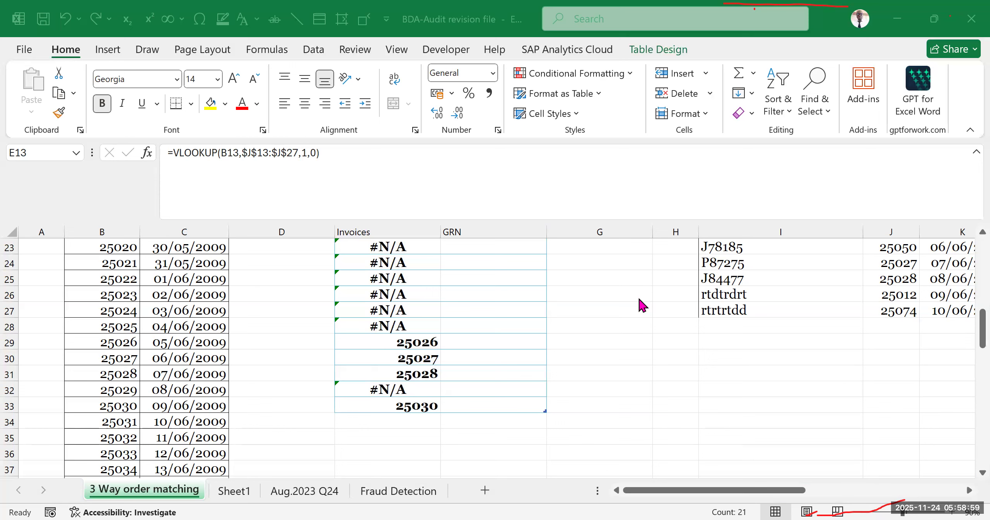
pyautogui.click(573, 345)
pyautogui.hotkey('ctrl', 'z')
pyautogui.hotkey('ctrl', 'z')
pyautogui.hotkey('ctrl', 'z')
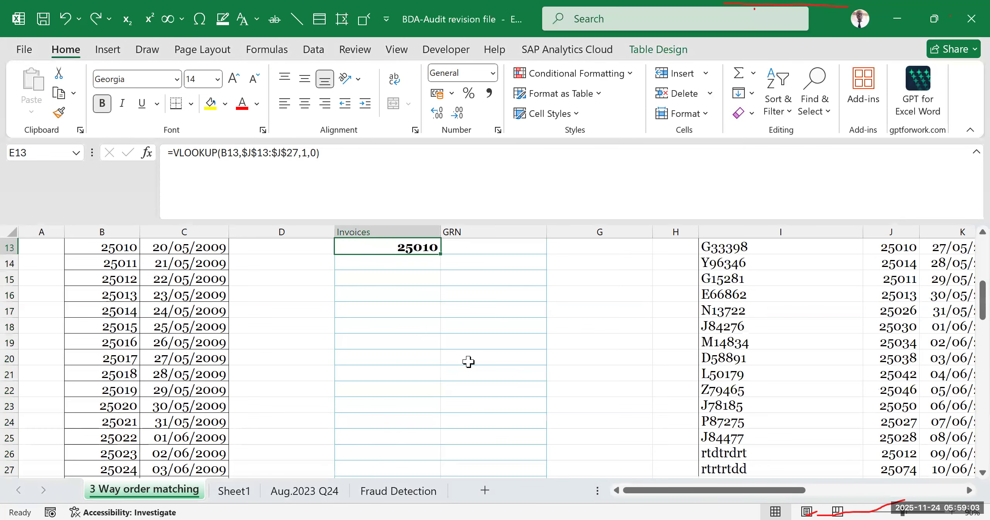
pyautogui.hotkey('ctrl', 'z')
pyautogui.hotkey('ctrl', 'z')
pyautogui.hotkey('ctrl', 'z')
pyautogui.hotkey('ctrl', 'z')
pyautogui.scroll(-3, 577, 362)
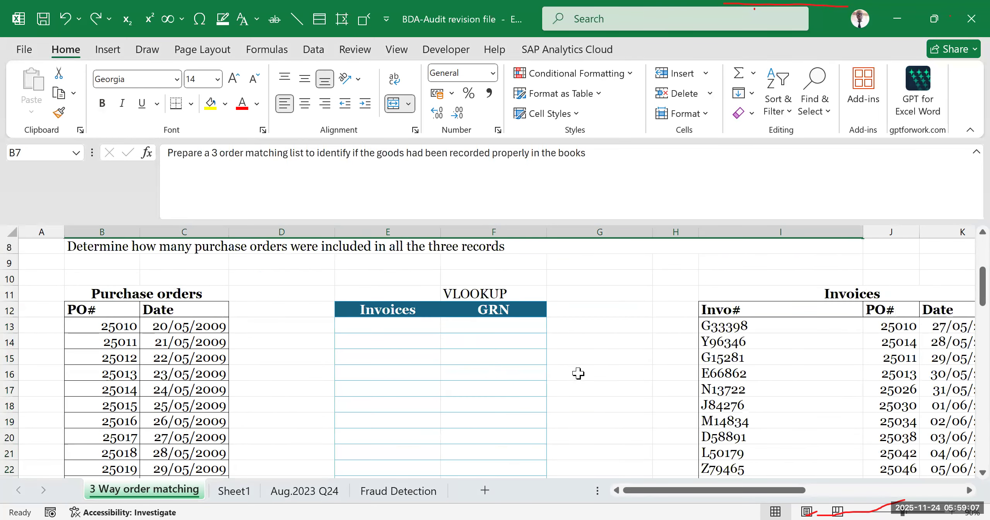
pyautogui.click(577, 373)
pyautogui.click(561, 326)
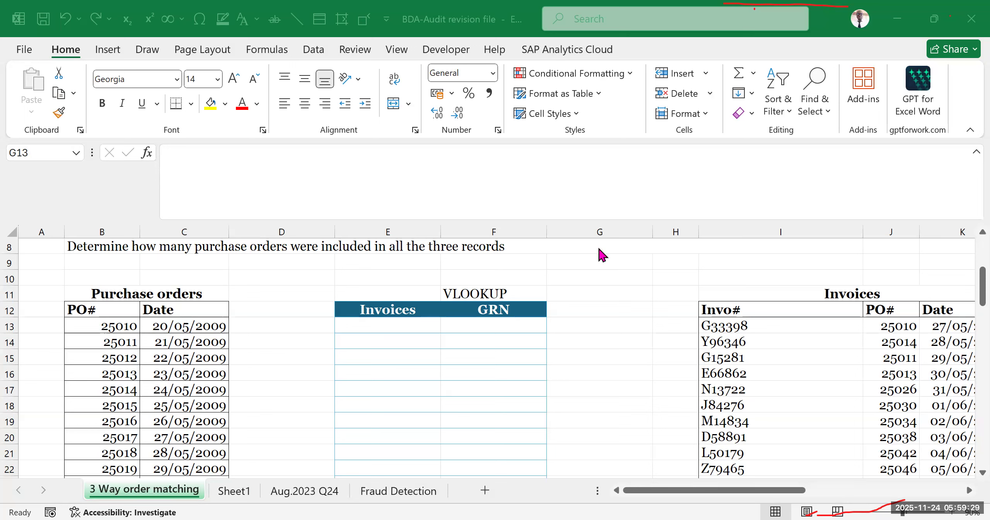
pyautogui.click(599, 359)
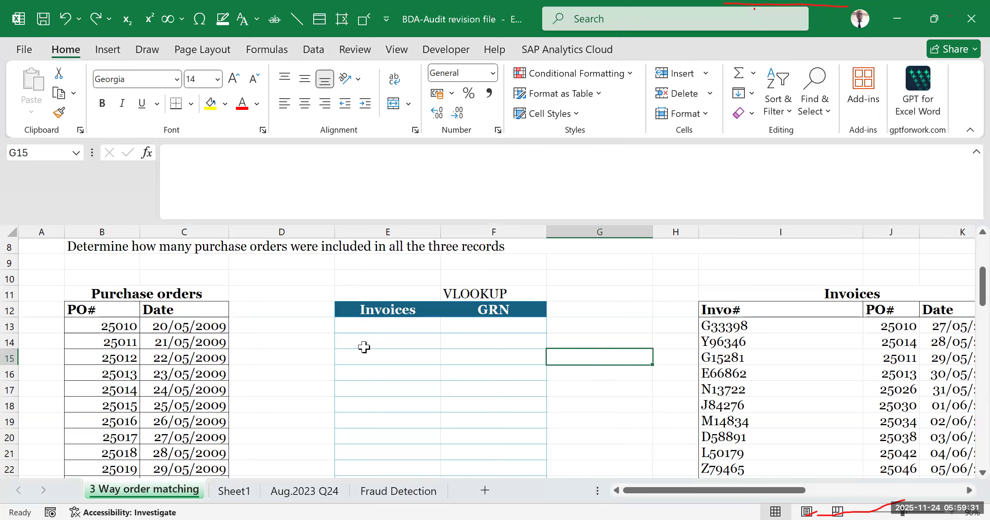
pyautogui.moveTo(364, 340); pyautogui.dragTo(504, 478)
pyautogui.click(405, 371)
pyautogui.click(398, 339)
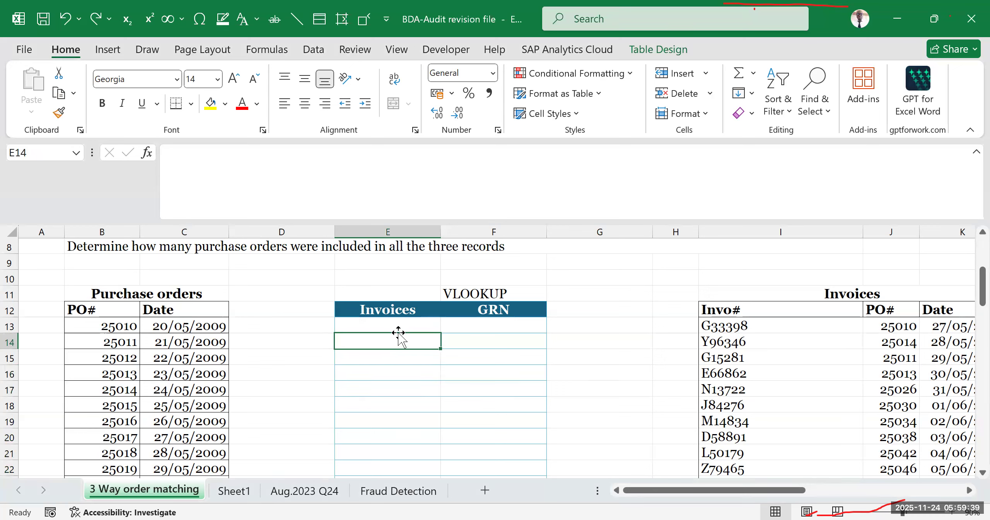
pyautogui.click(508, 88)
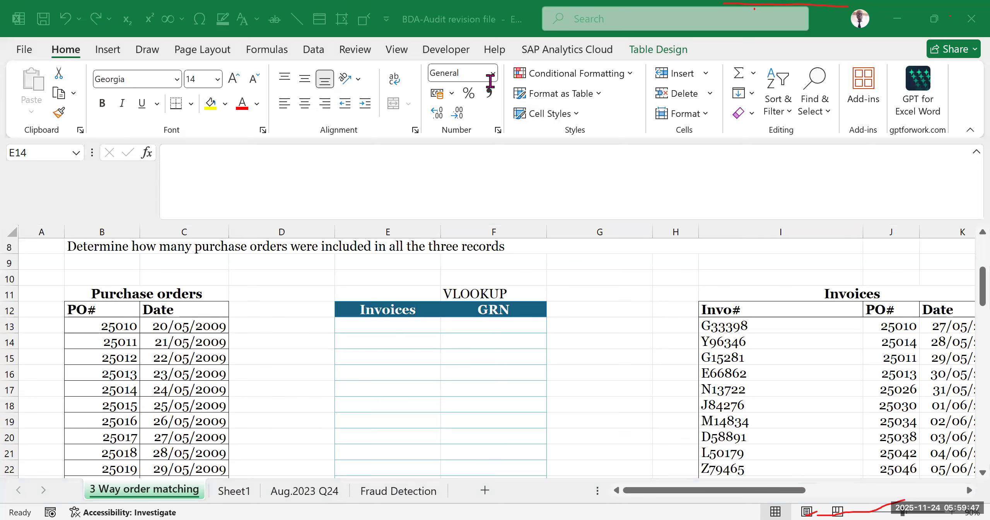
# - Examine the number formats available for cell E14 in the Invoices column without applying any
pyautogui.click(490, 81)
pyautogui.click(493, 74)
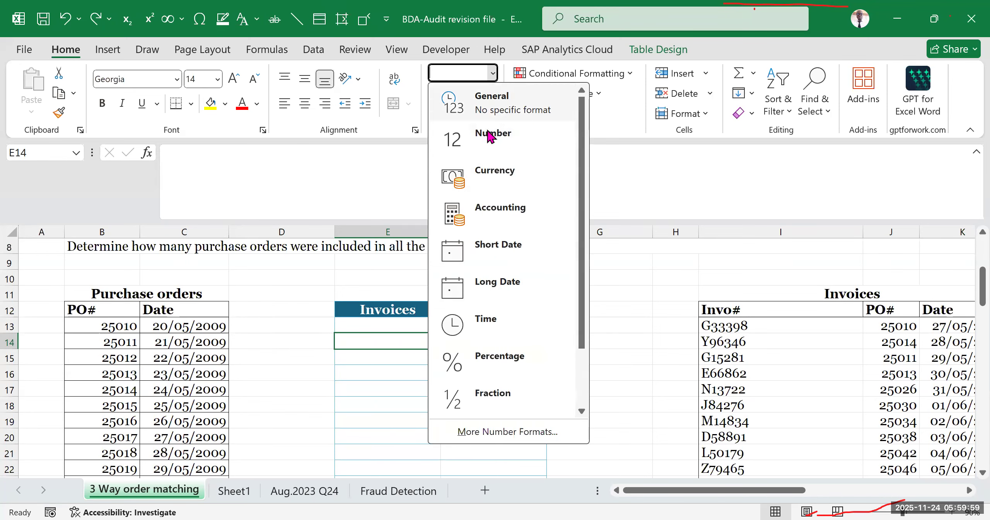
pyautogui.scroll(-2, 482, 133)
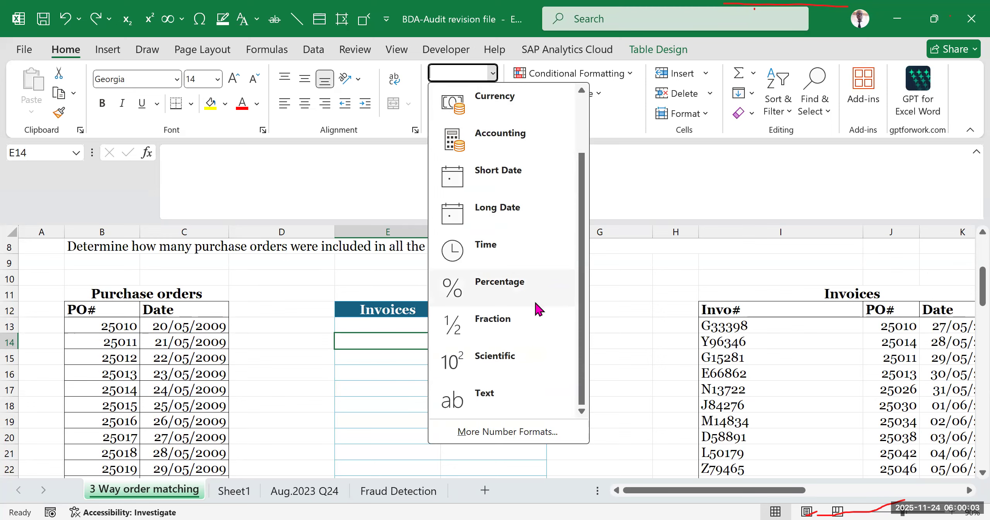
pyautogui.scroll(2, 534, 299)
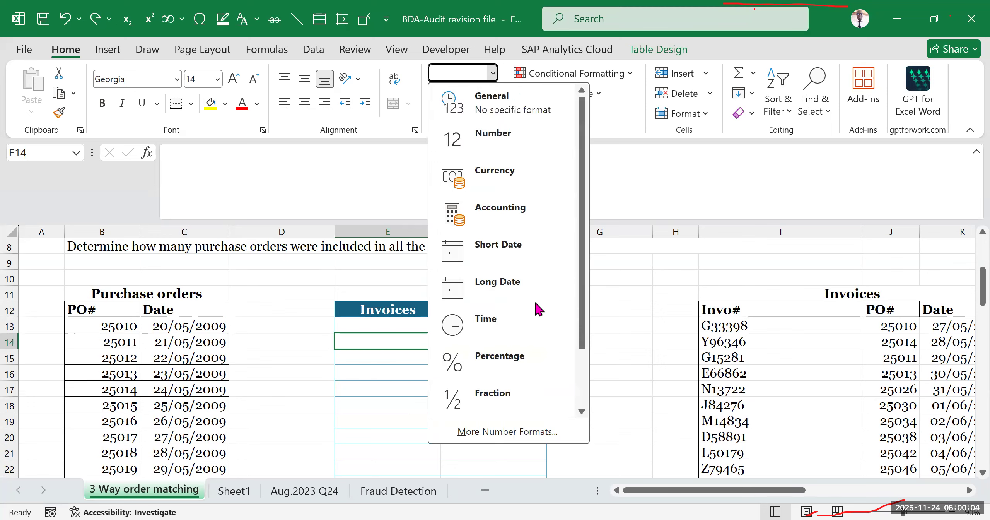
pyautogui.click(625, 307)
pyautogui.click(506, 355)
pyautogui.click(606, 336)
pyautogui.click(622, 387)
pyautogui.click(636, 323)
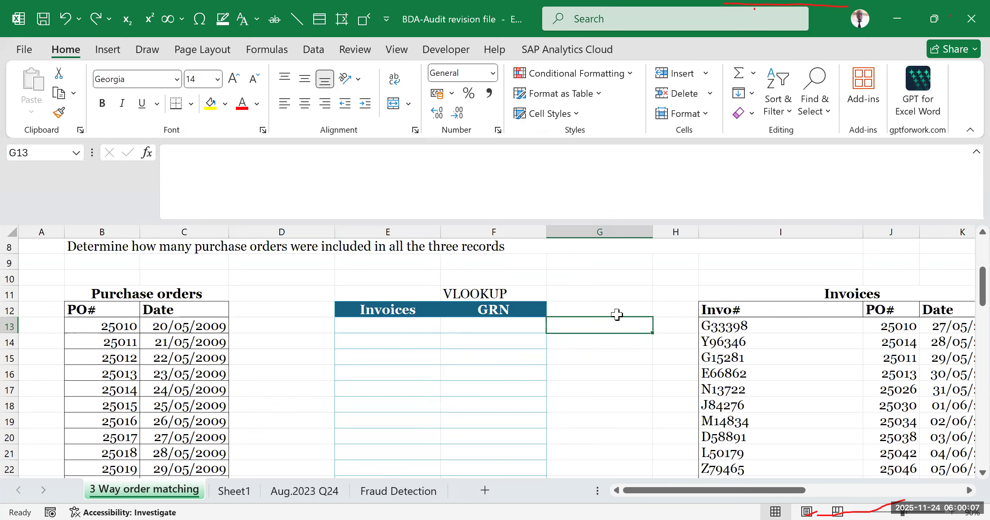
# - Review the VLOOKUP definition, syntax and lookup_value notes on Sheet1, along with the AND function and XLOOKUP headings
pyautogui.click(234, 489)
pyautogui.click(434, 422)
pyautogui.click(592, 360)
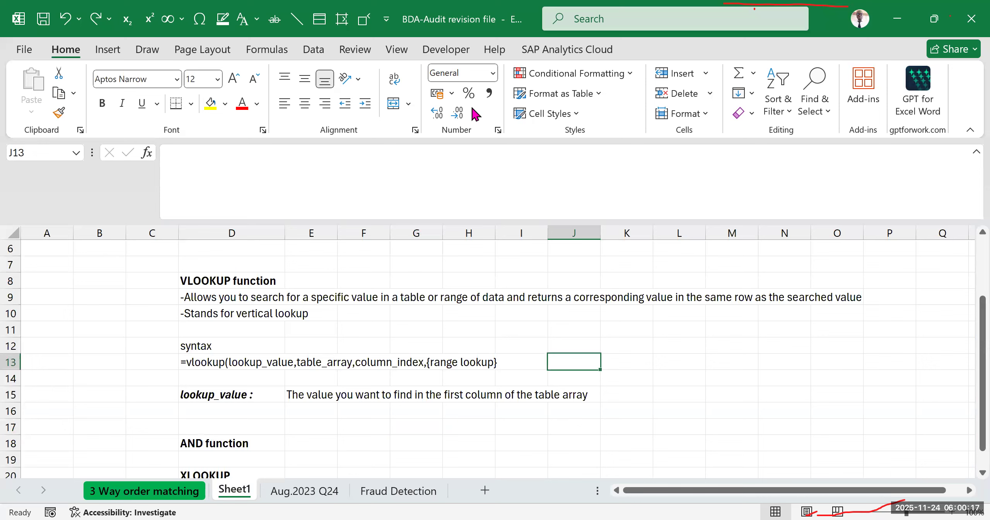
pyautogui.hotkey('alt', 'Tab')
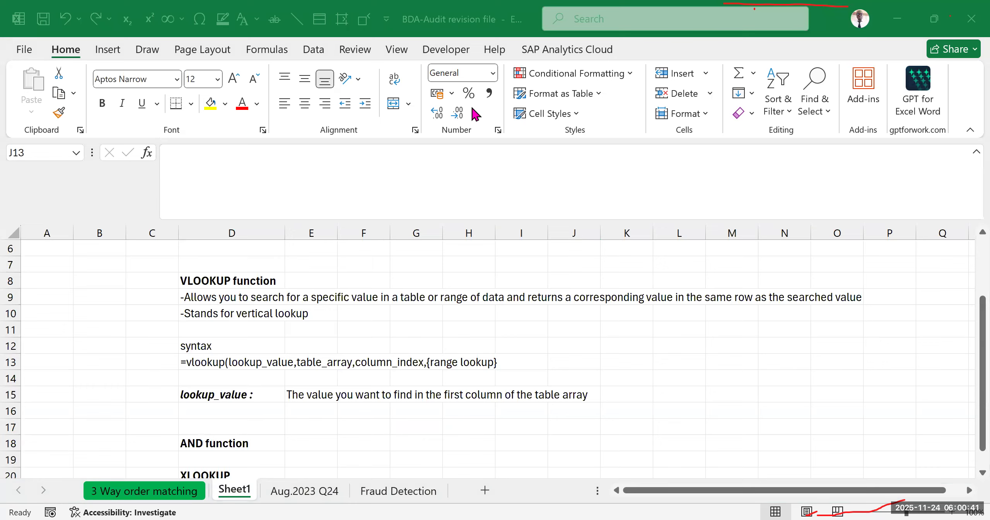
pyautogui.click(588, 330)
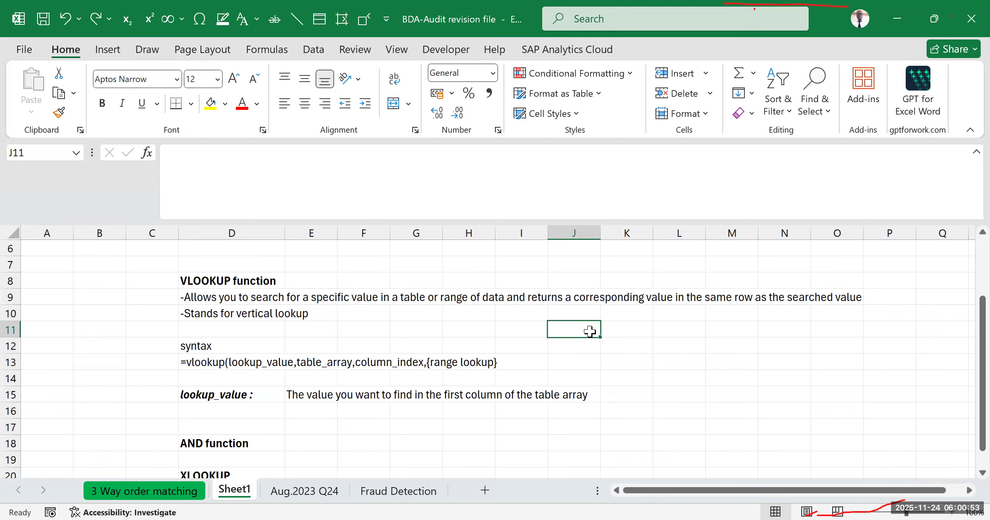
pyautogui.scroll(-3, 314, 310)
pyautogui.click(417, 362)
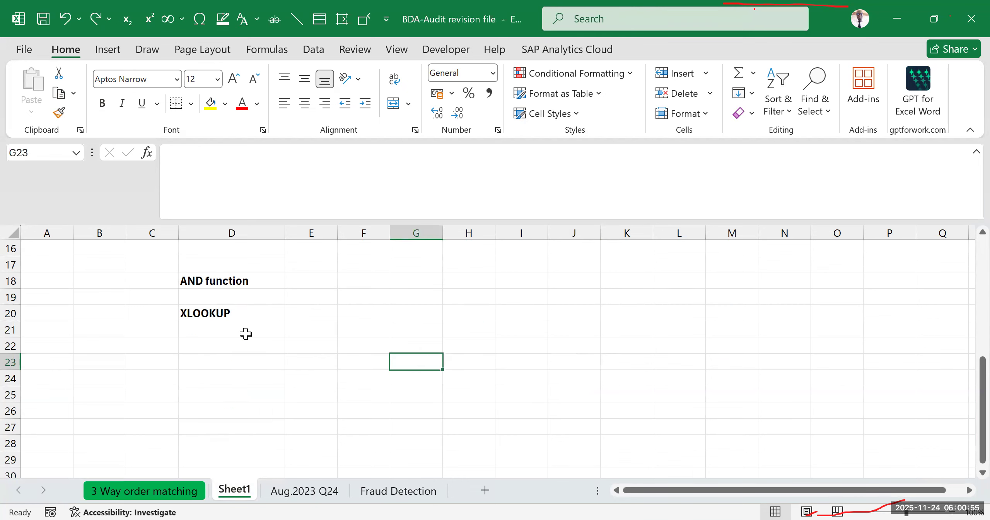
pyautogui.scroll(3, 246, 333)
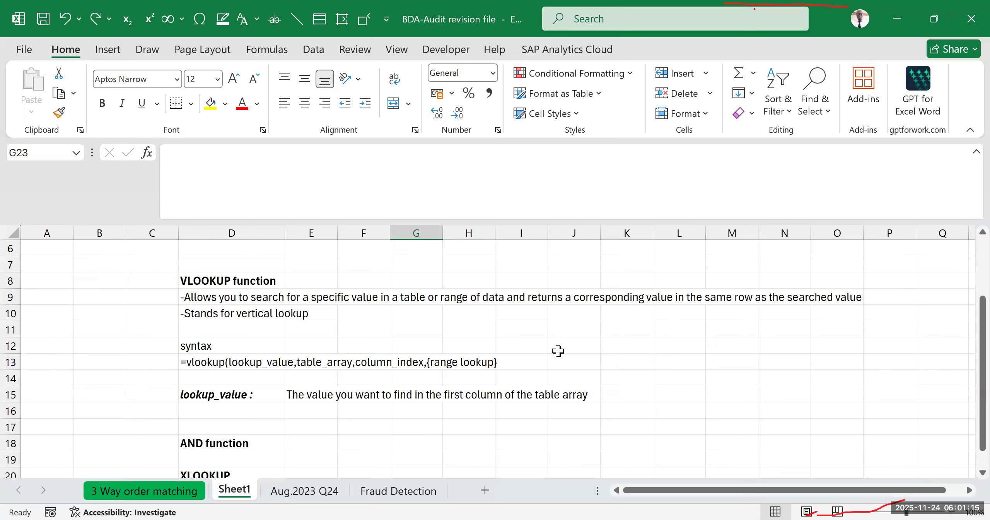
pyautogui.moveTo(491, 316); pyautogui.dragTo(735, 428)
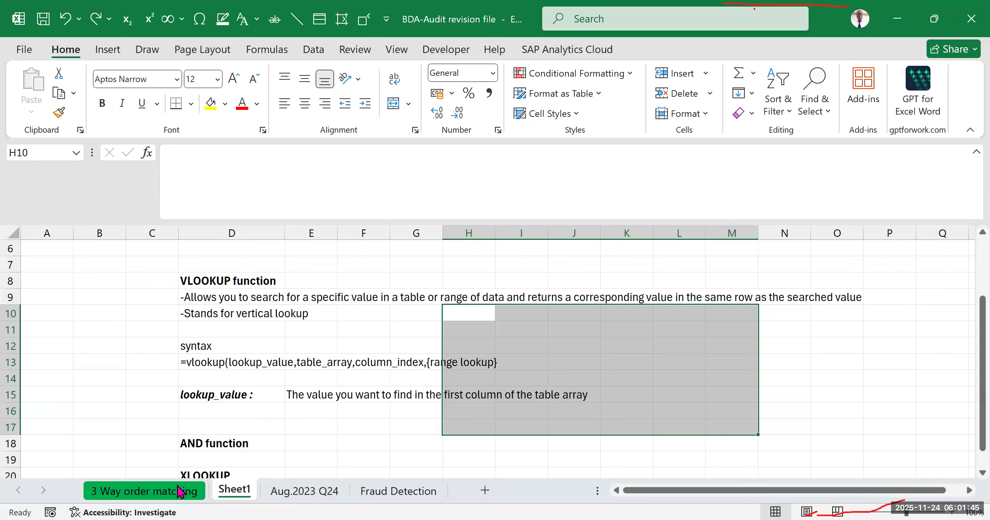
# - Return to the 3 Way order matching sheet and examine the purchase orders table alongside the empty VLOOKUP table
pyautogui.click(148, 491)
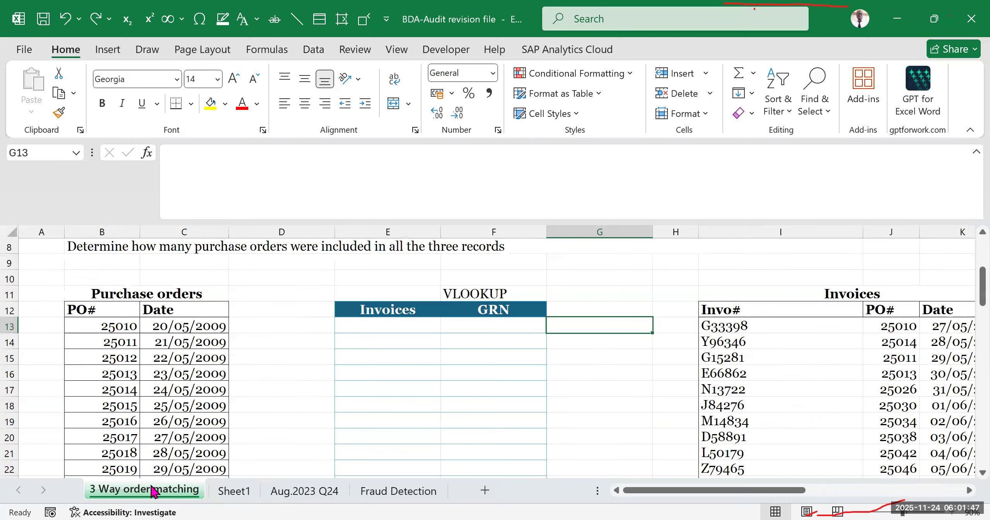
pyautogui.scroll(2, 277, 396)
pyautogui.scroll(-2, 332, 410)
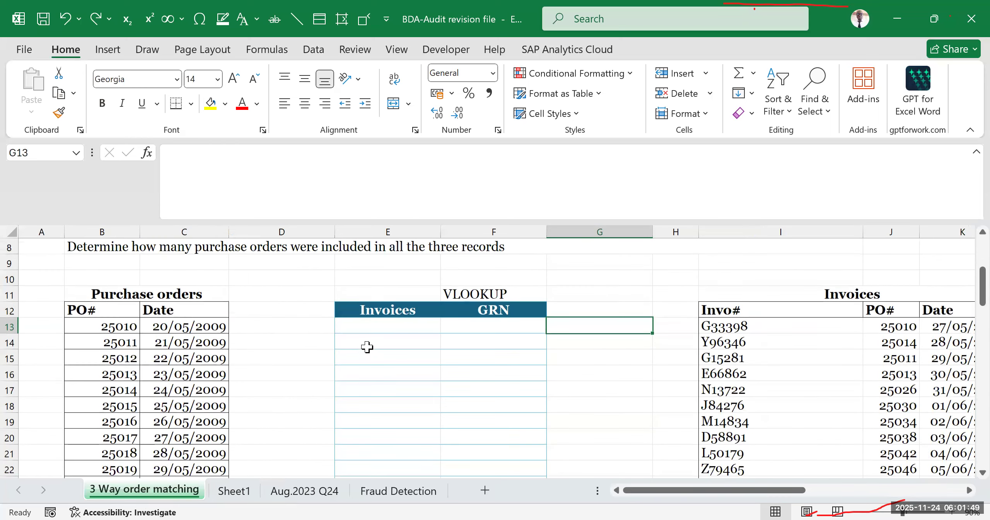
pyautogui.click(371, 328)
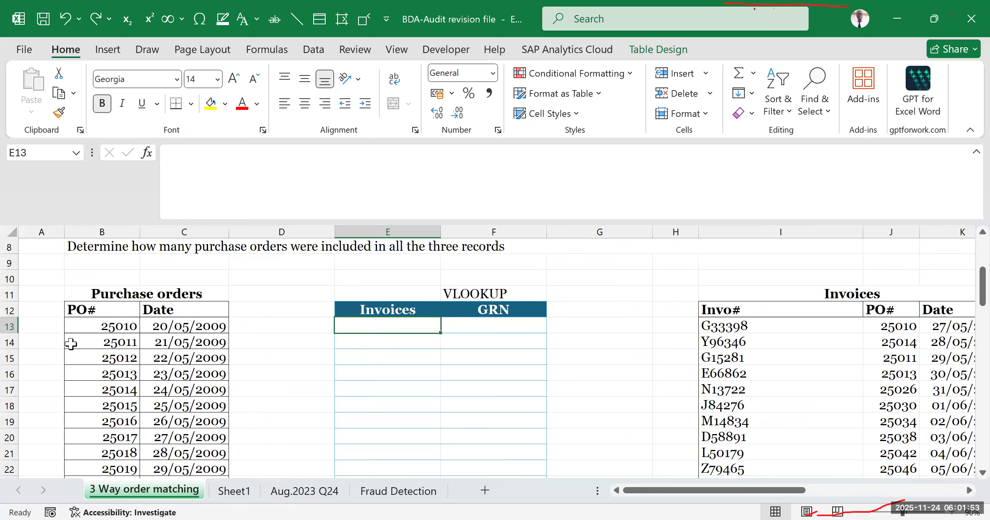
pyautogui.moveTo(62, 283); pyautogui.dragTo(222, 437)
pyautogui.click(133, 359)
pyautogui.moveTo(73, 279); pyautogui.dragTo(164, 448)
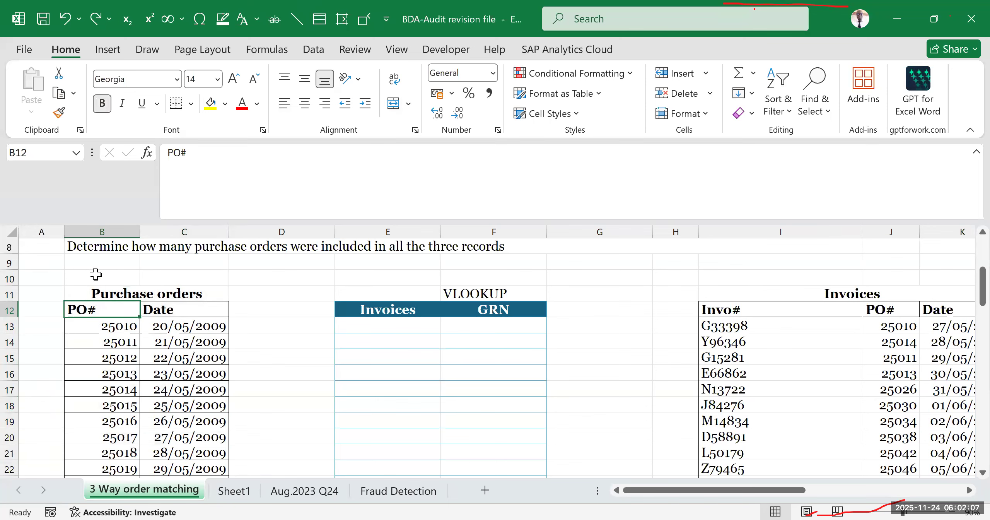
pyautogui.click(103, 231)
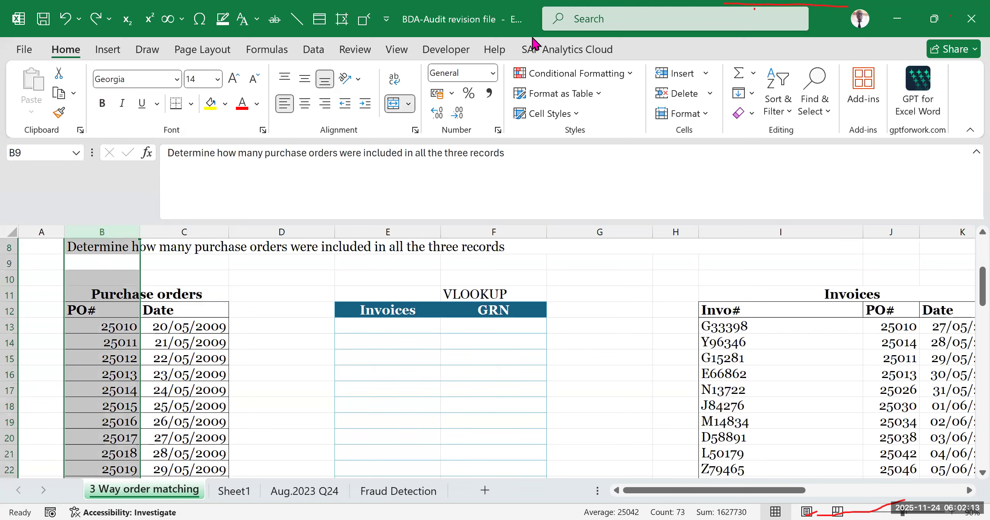
pyautogui.click(593, 187)
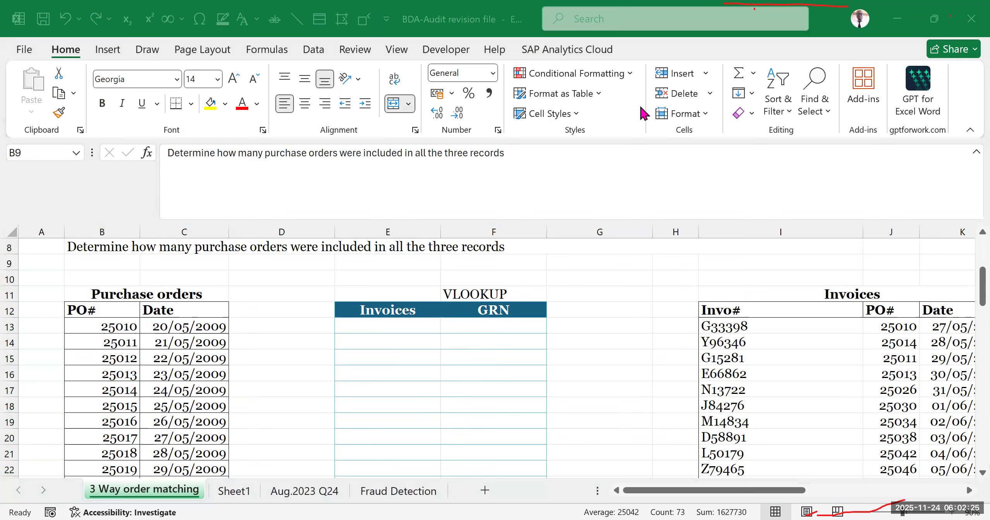
pyautogui.click(339, 390)
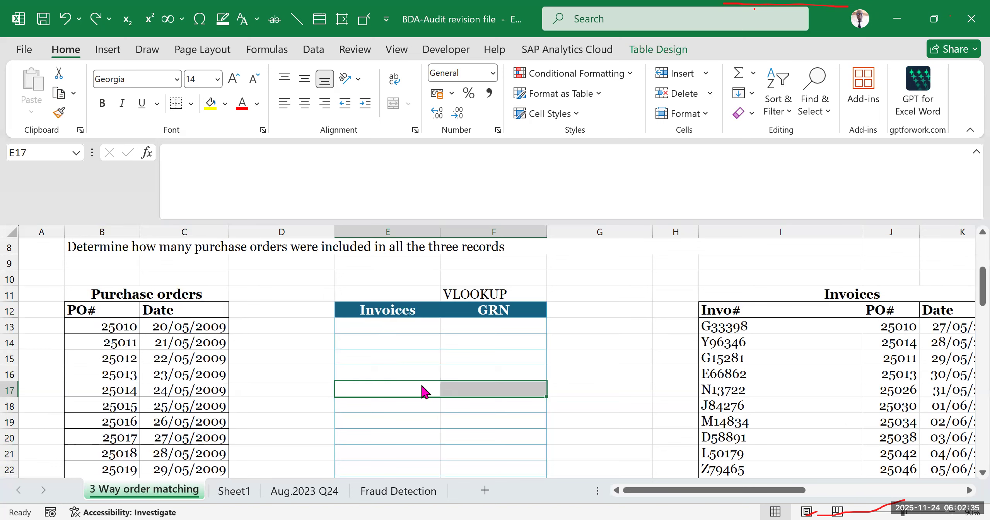
# - Begin a VLOOKUP formula in cell E13 of the Invoices column with B13 as the lookup value
pyautogui.click(410, 327)
pyautogui.write('=')
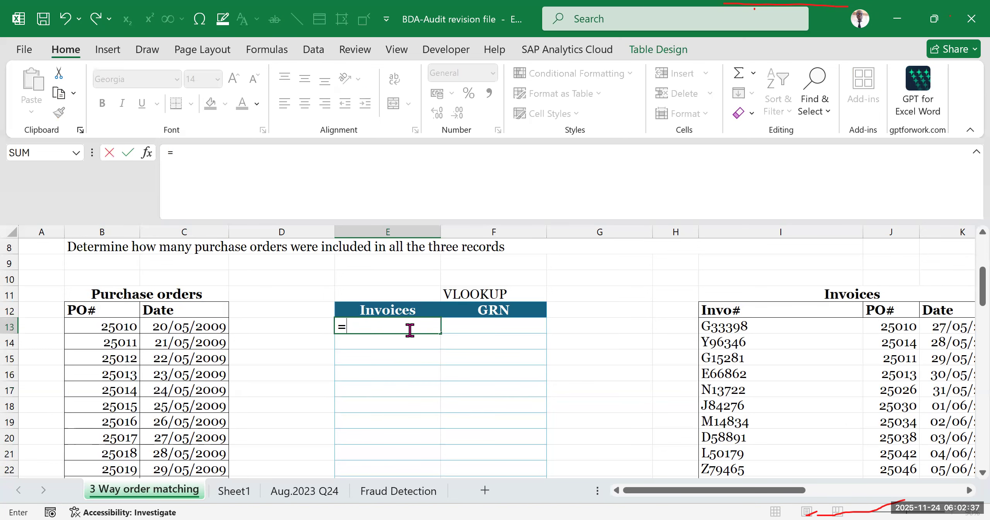
pyautogui.write('vloo')
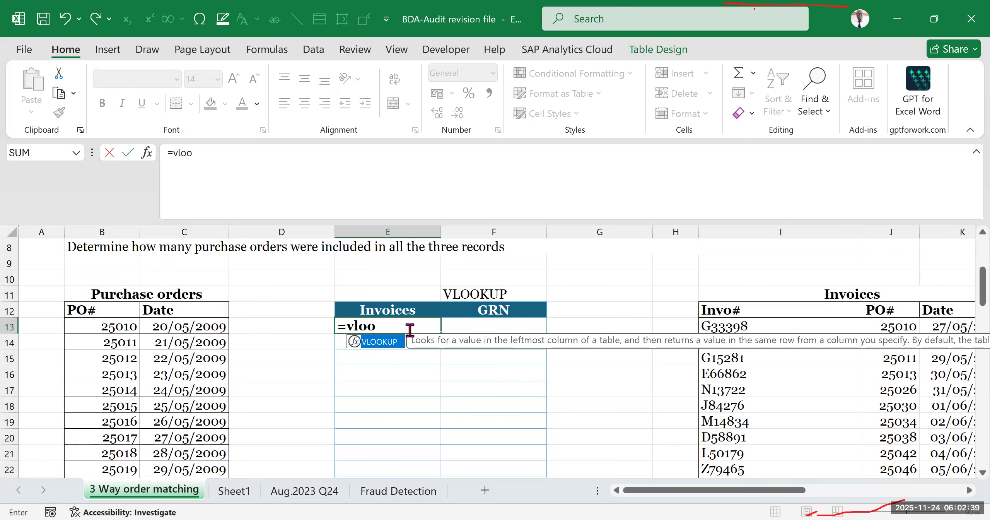
pyautogui.press('Tab')
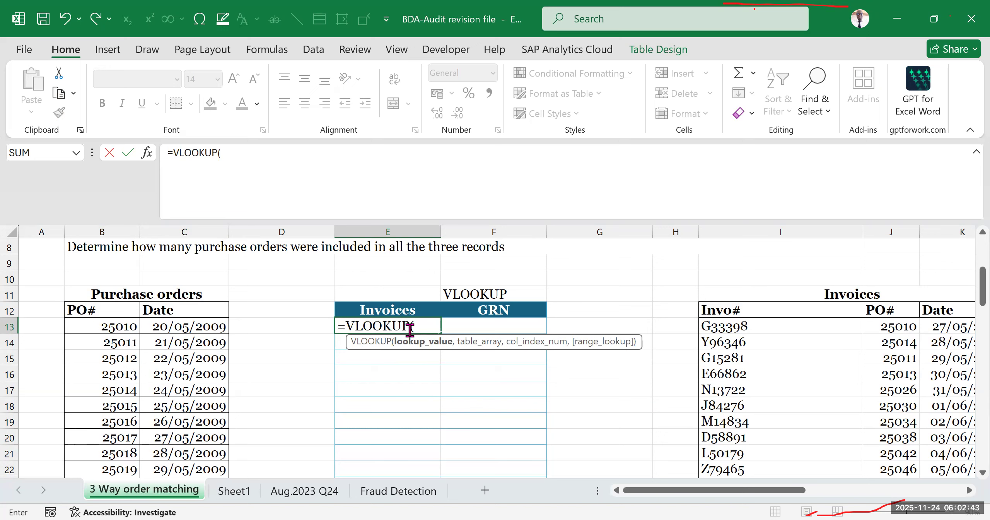
pyautogui.click(92, 327)
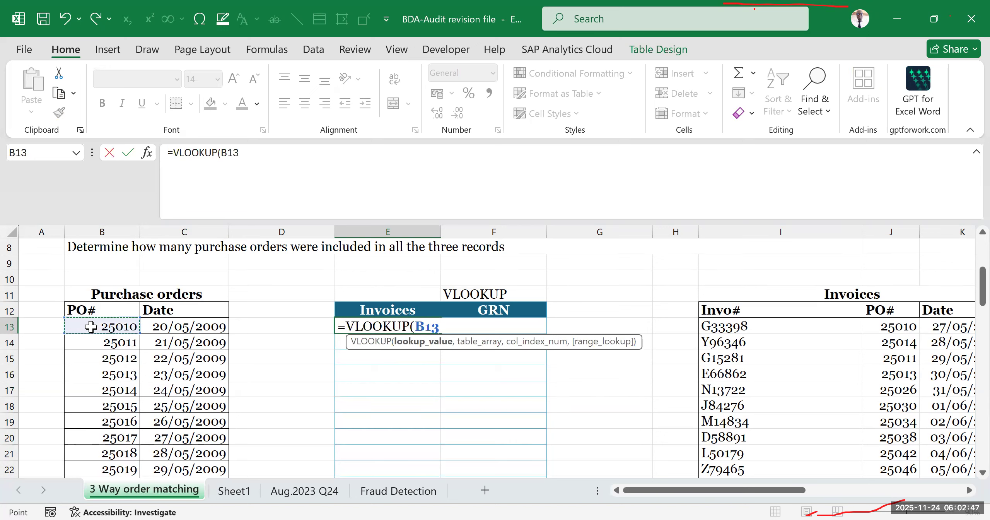
pyautogui.write(',')
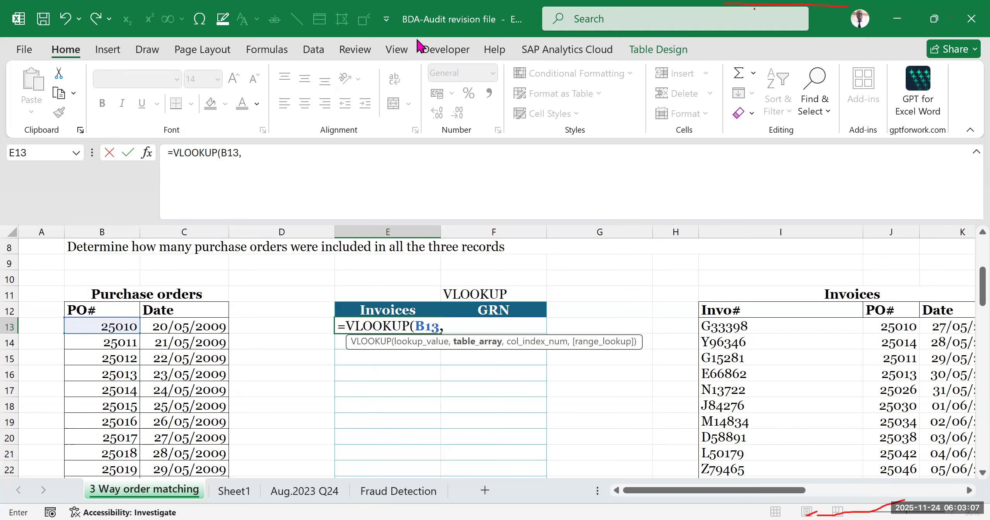
pyautogui.click(440, 26)
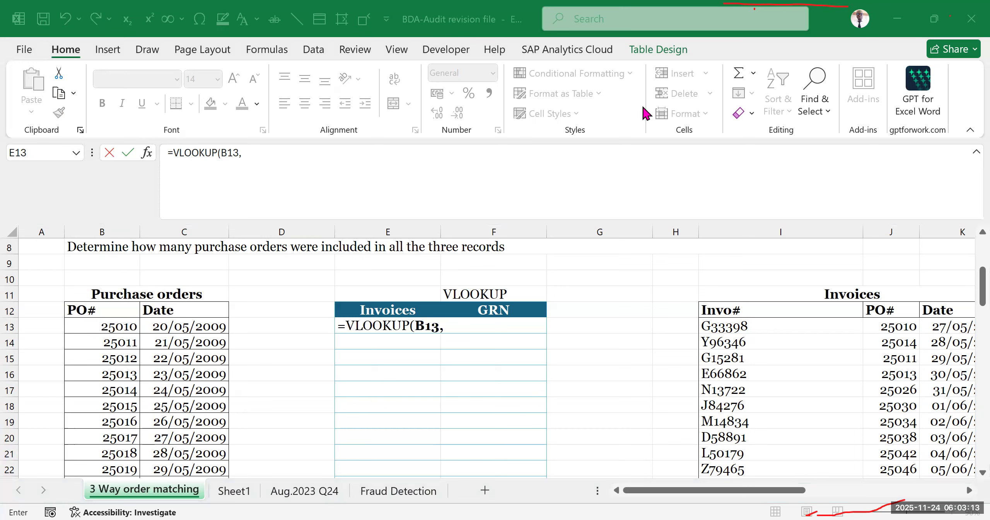
pyautogui.click(466, 345)
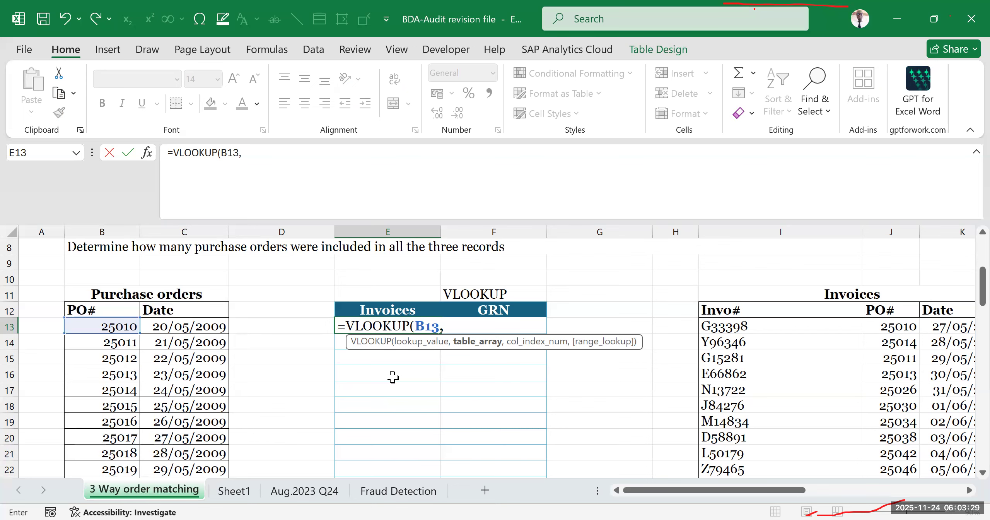
# - Set the formula's table array to the invoice PO numbers as the absolute range $J$13:$J$27
pyautogui.moveTo(798, 497); pyautogui.dragTo(819, 494)
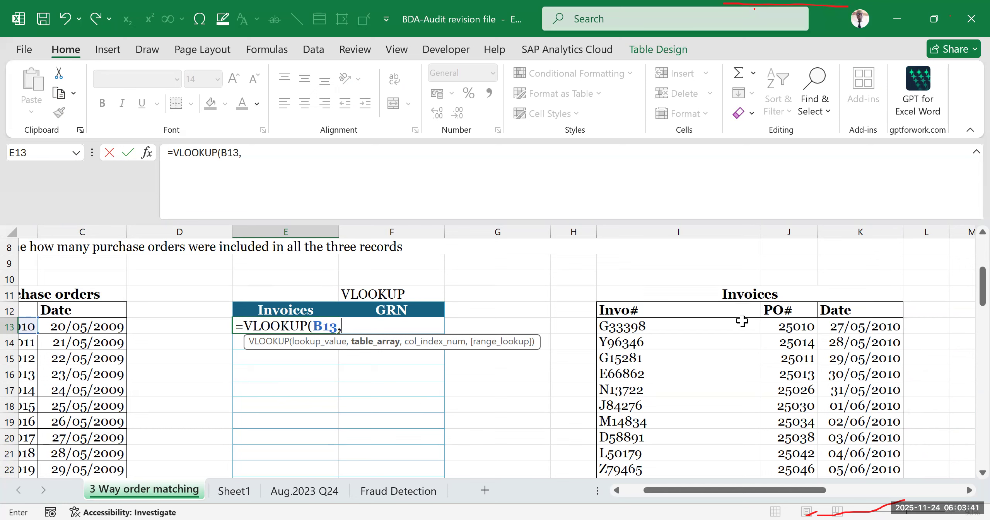
pyautogui.click(786, 325)
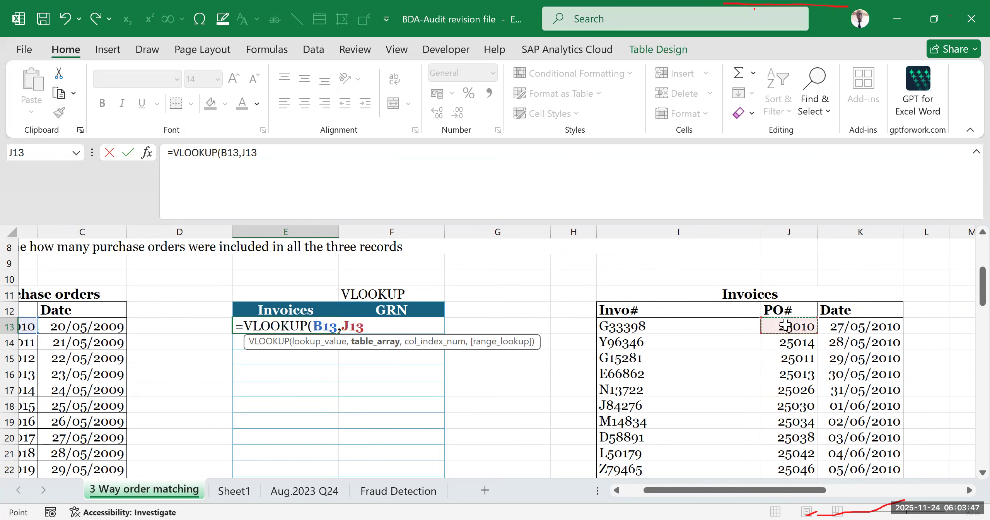
pyautogui.hotkey('ctrl', 'shift', 'Down')
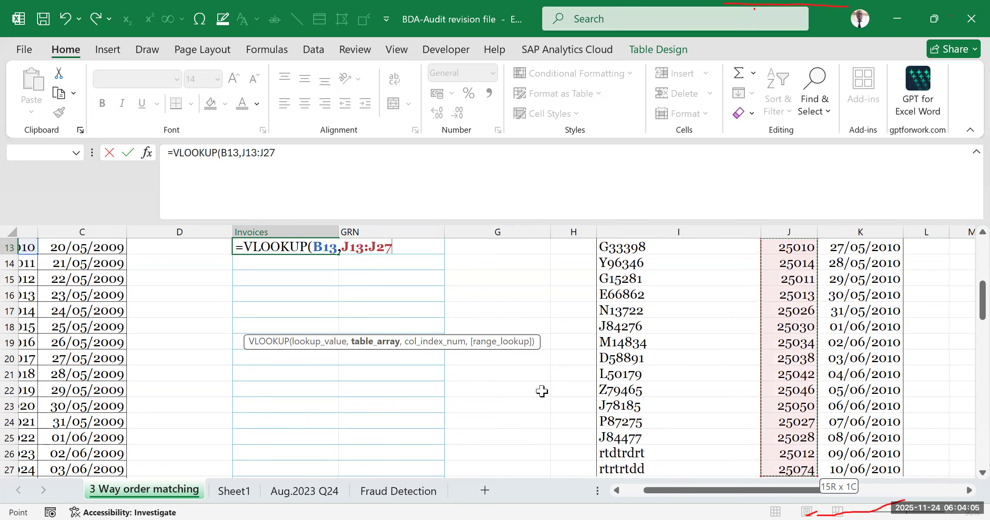
pyautogui.scroll(3, 541, 391)
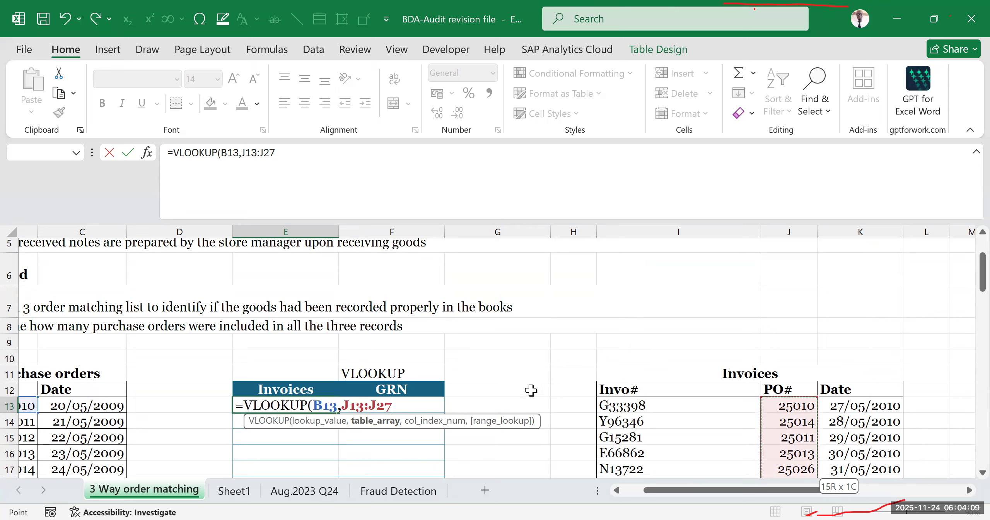
pyautogui.press('F4')
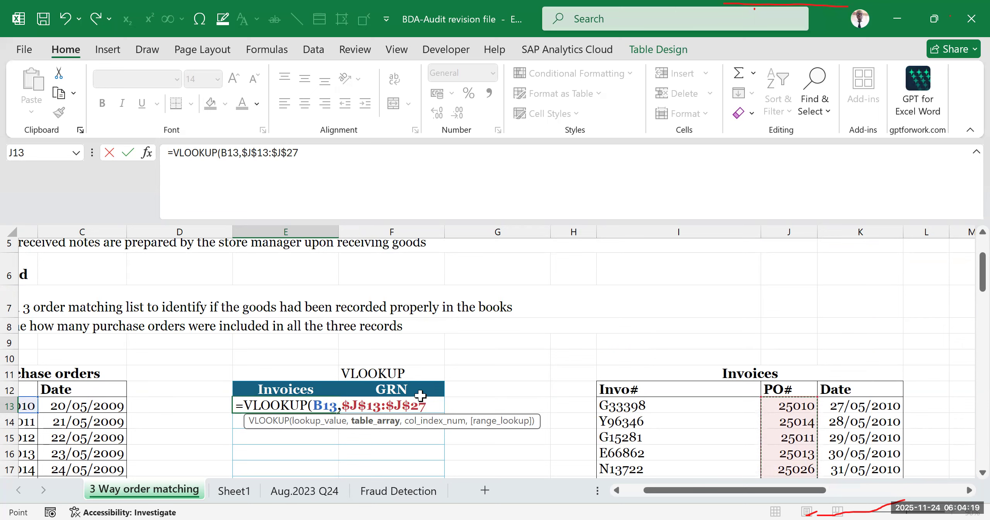
pyautogui.write(',')
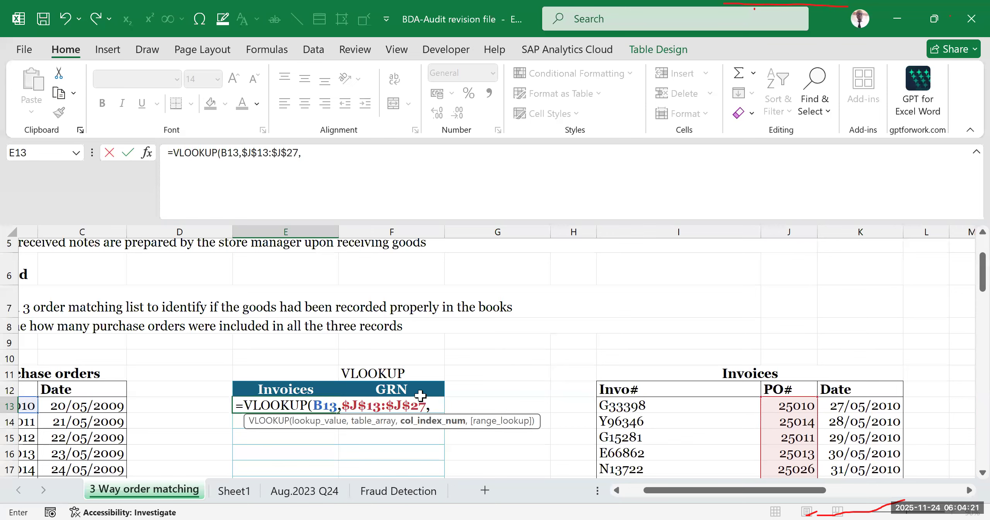
# - Complete the E13 VLOOKUP with column index 1 and range lookup 0 for exact match, and enter it in the Invoices column
pyautogui.moveTo(664, 496); pyautogui.dragTo(127, 416)
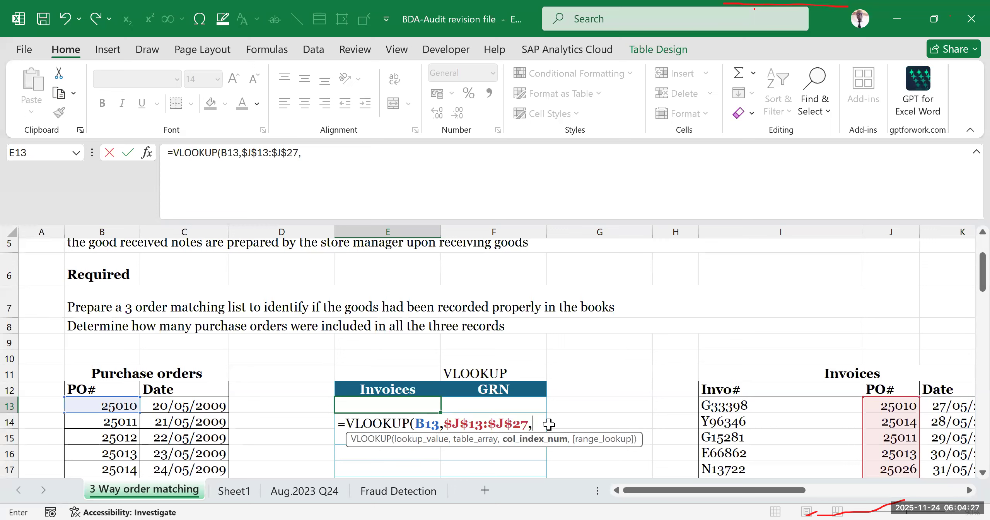
pyautogui.write('1,')
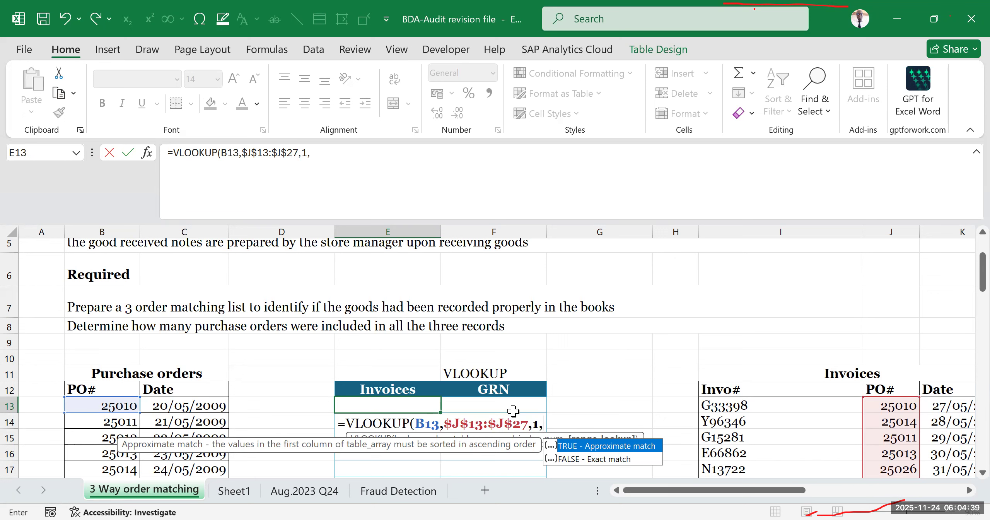
pyautogui.write('0')
pyautogui.press('Return')
pyautogui.scroll(-1, 541, 421)
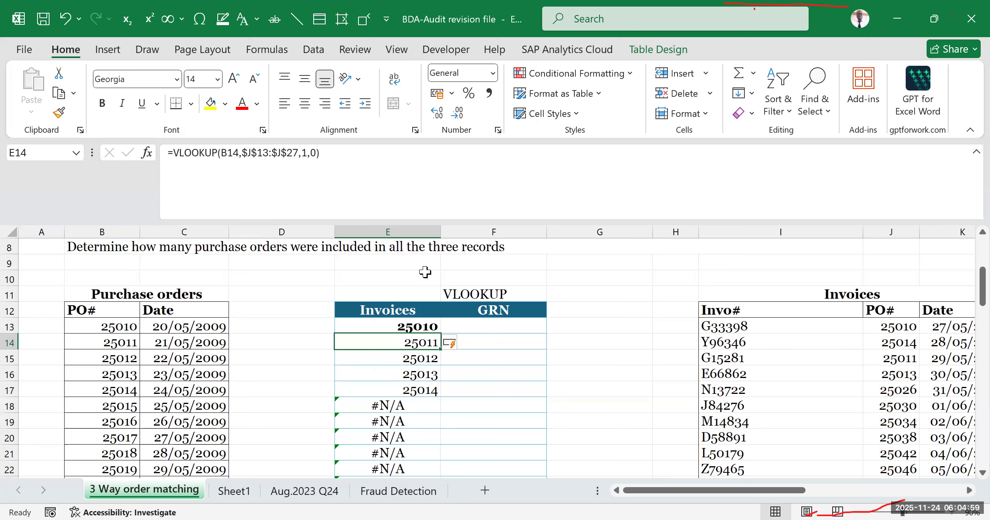
# - Review the lookup results down the Invoices column against the purchase order numbers
pyautogui.press('Up')
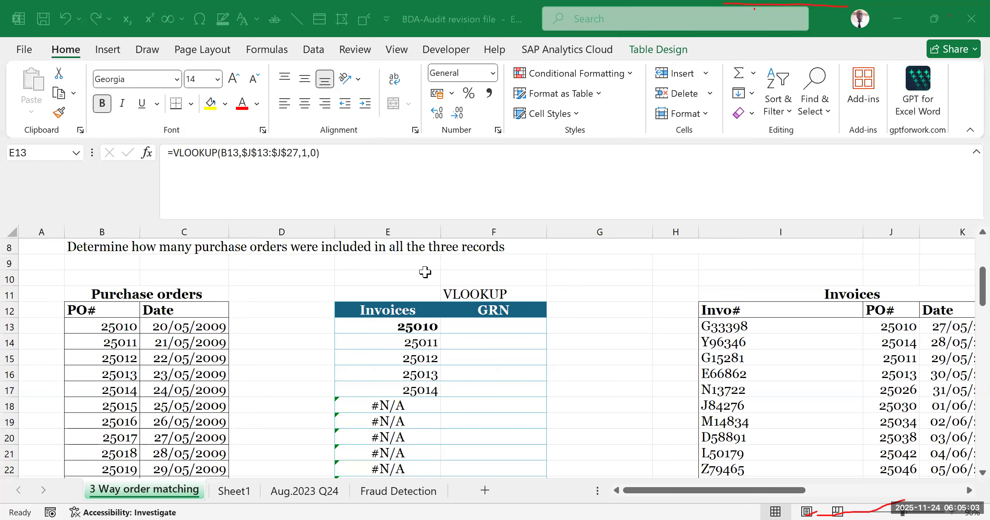
pyautogui.click(632, 323)
pyautogui.click(604, 392)
pyautogui.click(641, 295)
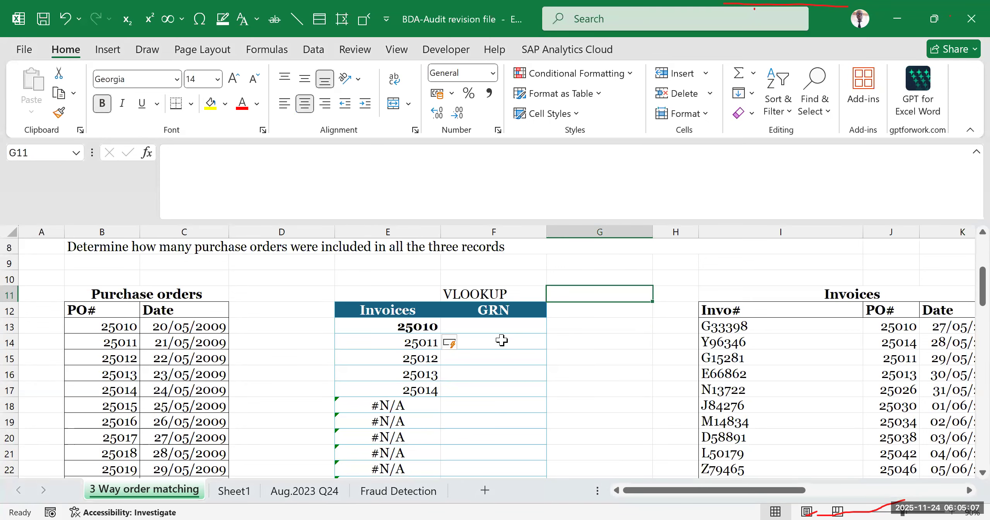
pyautogui.scroll(-2, 495, 359)
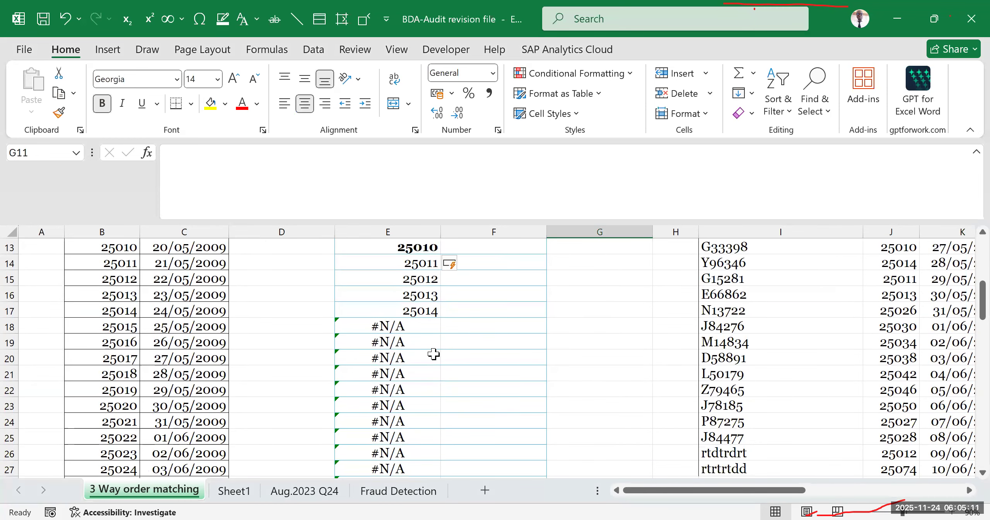
pyautogui.click(389, 357)
pyautogui.click(399, 328)
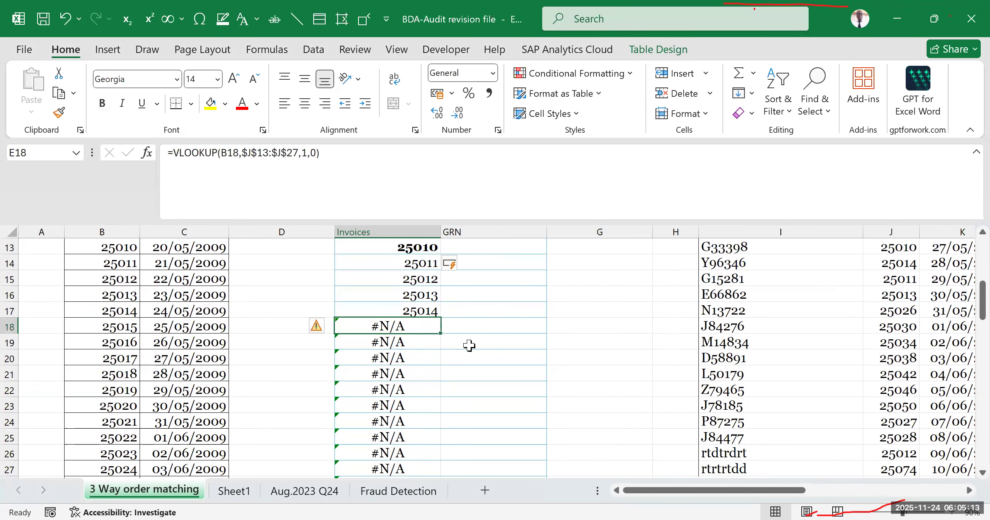
pyautogui.scroll(2, 470, 340)
pyautogui.scroll(-2, 424, 374)
pyautogui.scroll(2, 424, 374)
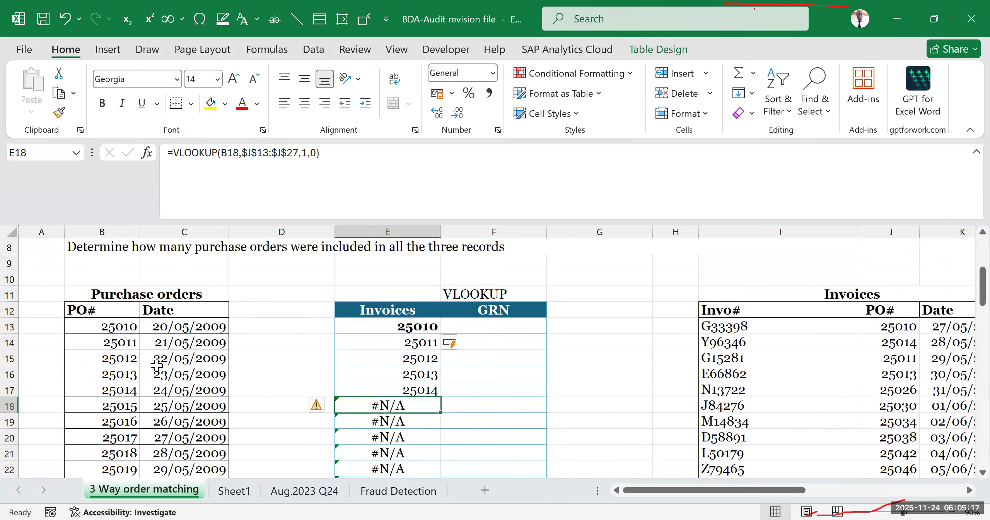
# - Examine the lookup value and table array of the VLOOKUP formula in E18 against the invoice PO numbers
pyautogui.doubleClick(373, 405)
pyautogui.scroll(-2, 580, 340)
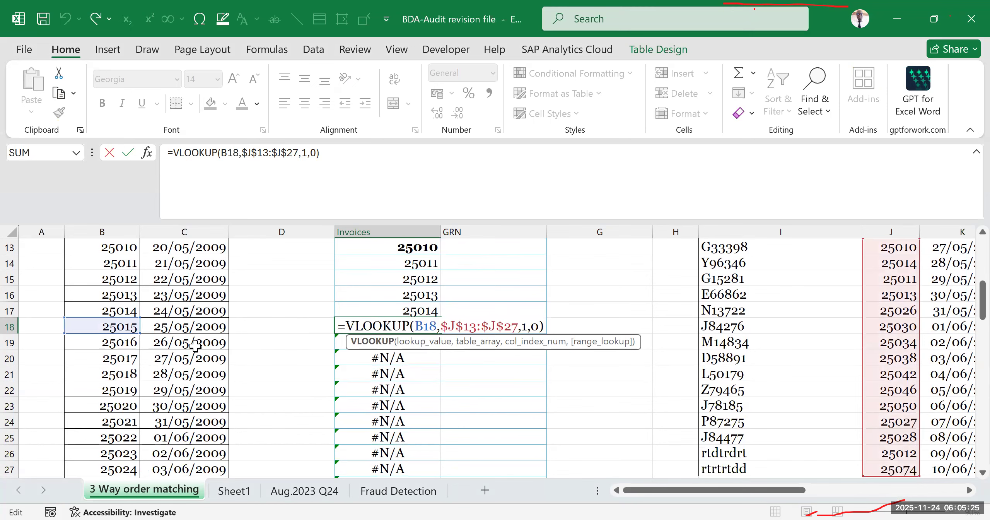
pyautogui.scroll(2, 115, 342)
pyautogui.scroll(-2, 115, 342)
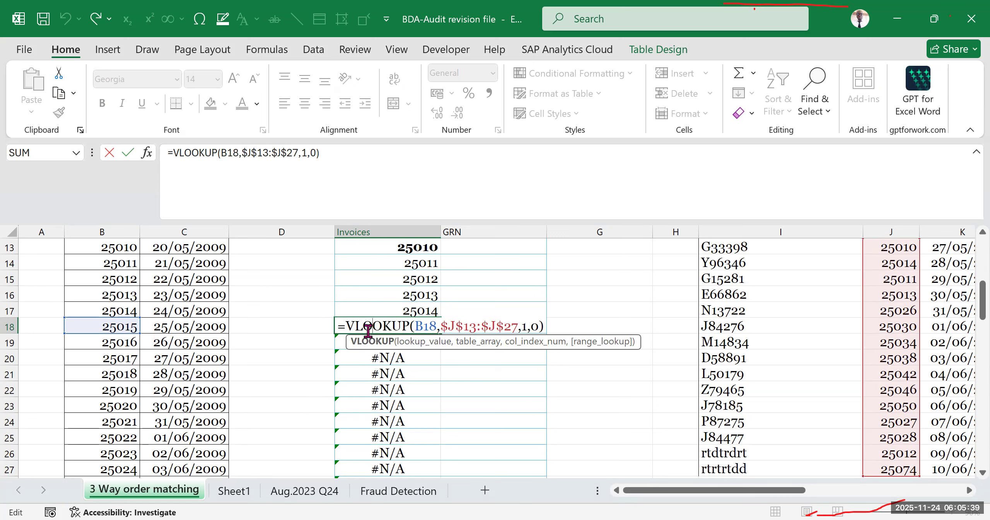
pyautogui.scroll(2, 368, 330)
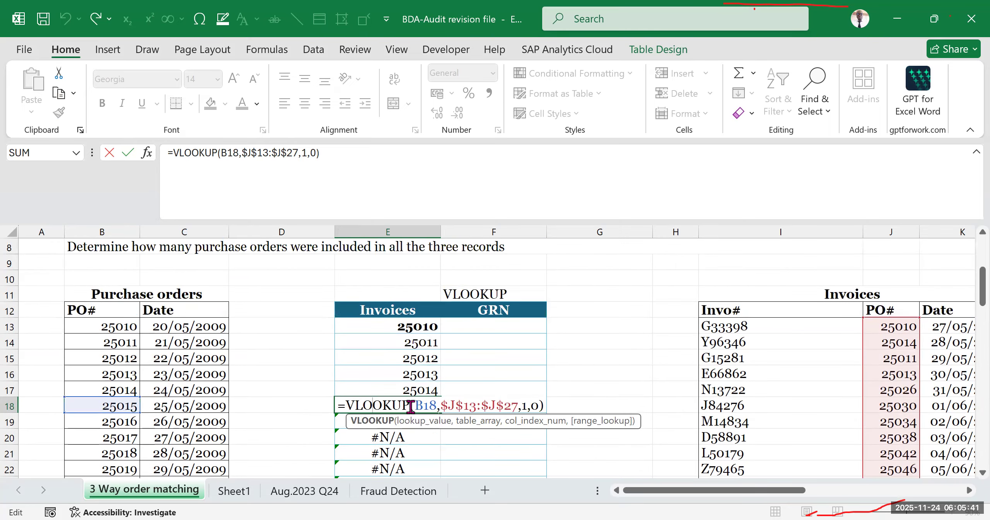
pyautogui.scroll(-2, 476, 395)
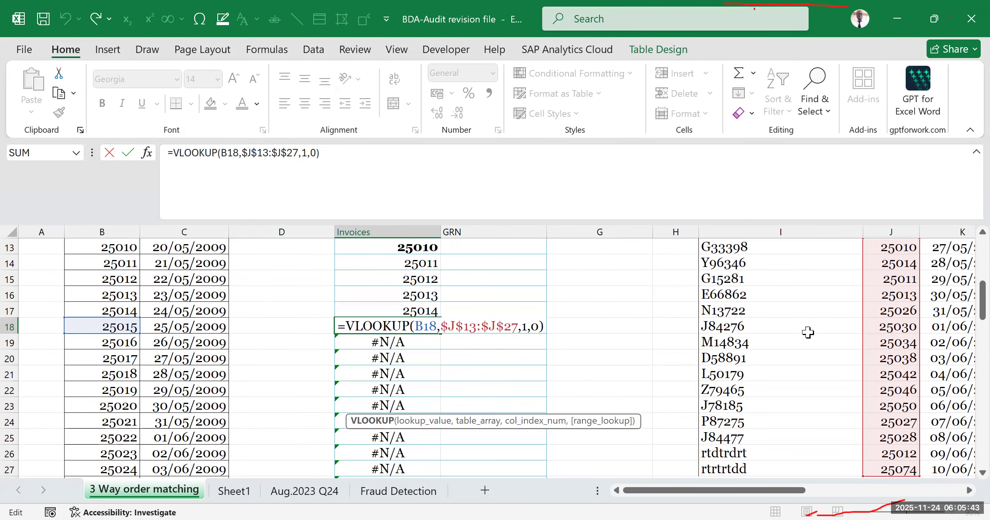
pyautogui.scroll(2, 924, 306)
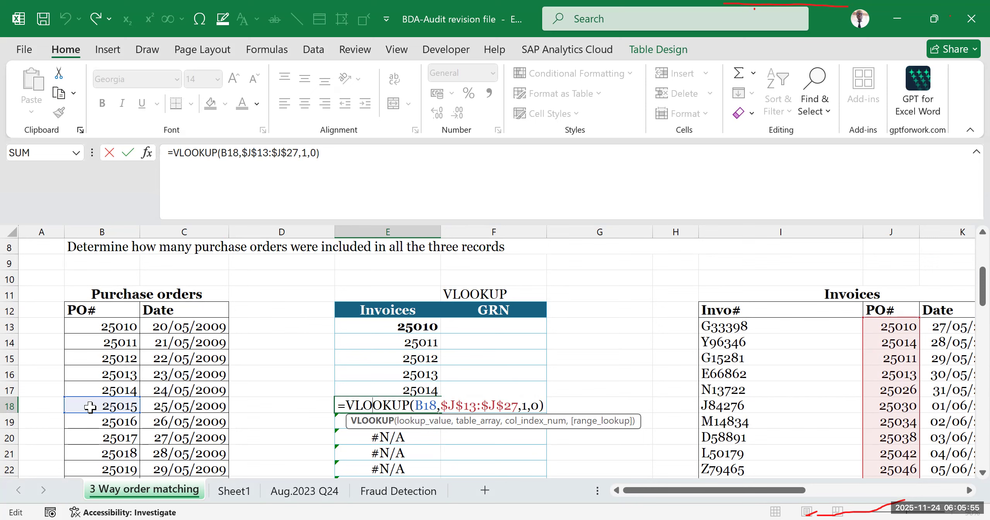
pyautogui.press('Return')
pyautogui.click(374, 401)
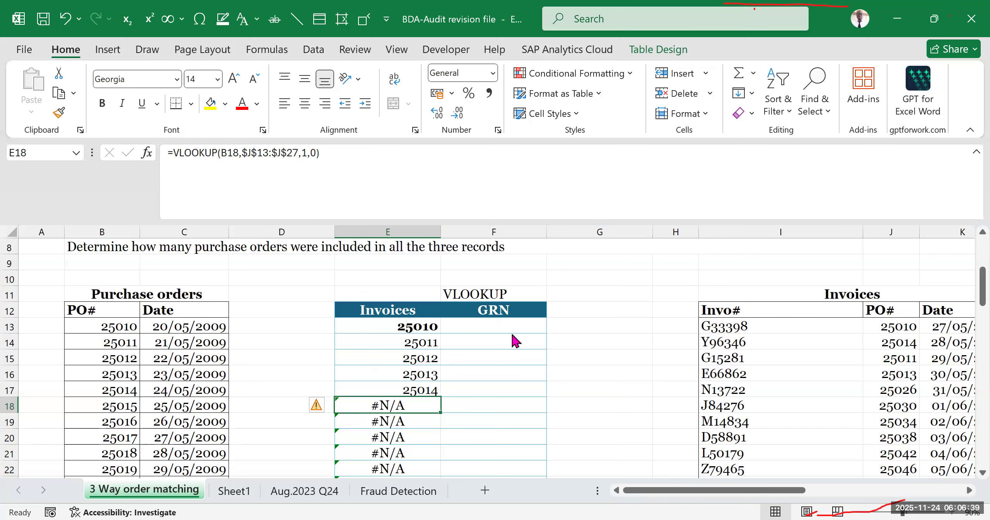
# - Compare the purchase order numbers and the Invoices and GRN columns with the records in the Goods Received Register
pyautogui.click(494, 327)
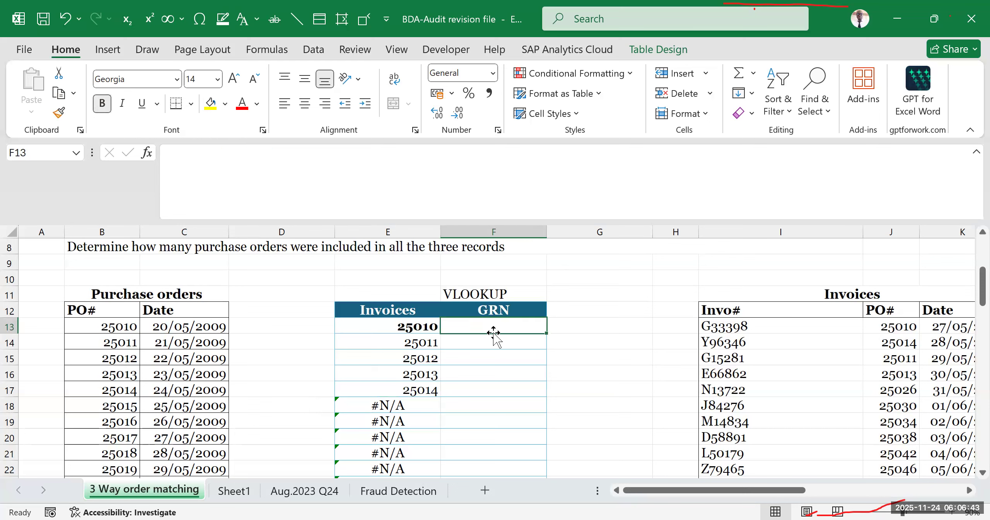
pyautogui.click(116, 330)
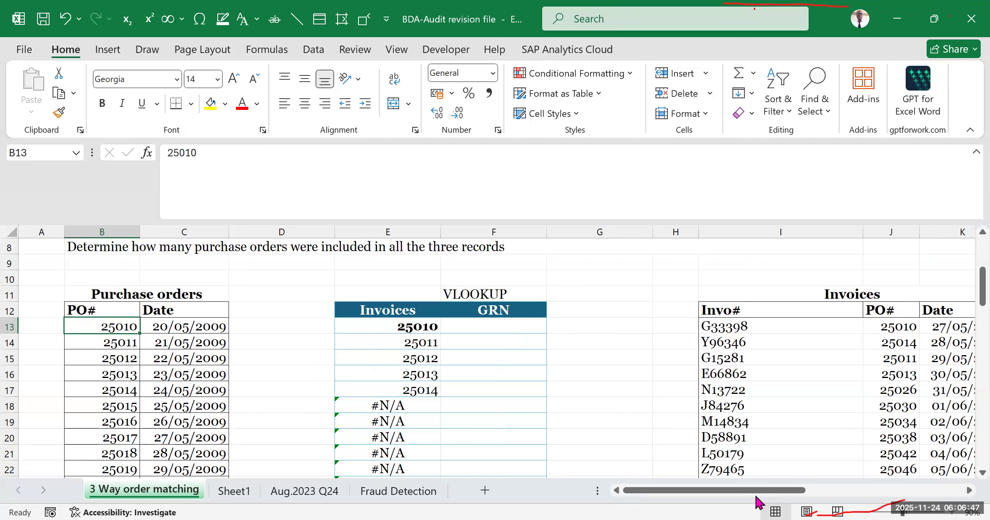
pyautogui.click(408, 327)
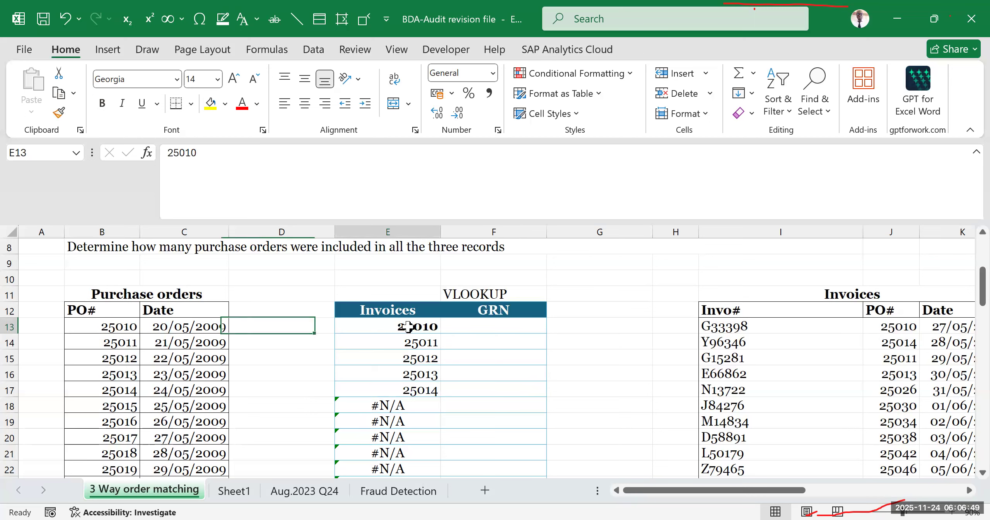
pyautogui.moveTo(408, 327); pyautogui.dragTo(425, 407)
pyautogui.click(93, 316)
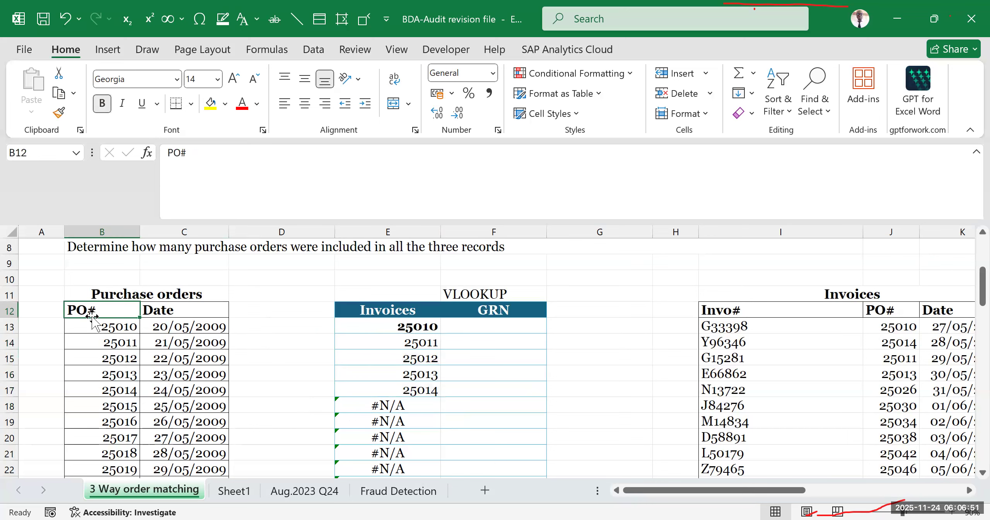
pyautogui.moveTo(701, 491); pyautogui.dragTo(654, 491)
pyautogui.click(173, 354)
pyautogui.moveTo(802, 489); pyautogui.dragTo(909, 489)
pyautogui.click(804, 358)
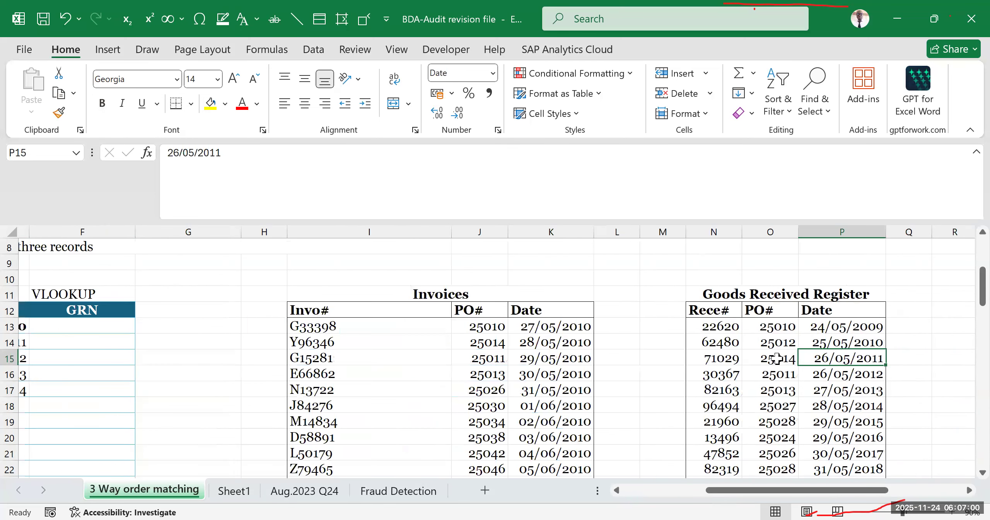
pyautogui.click(531, 78)
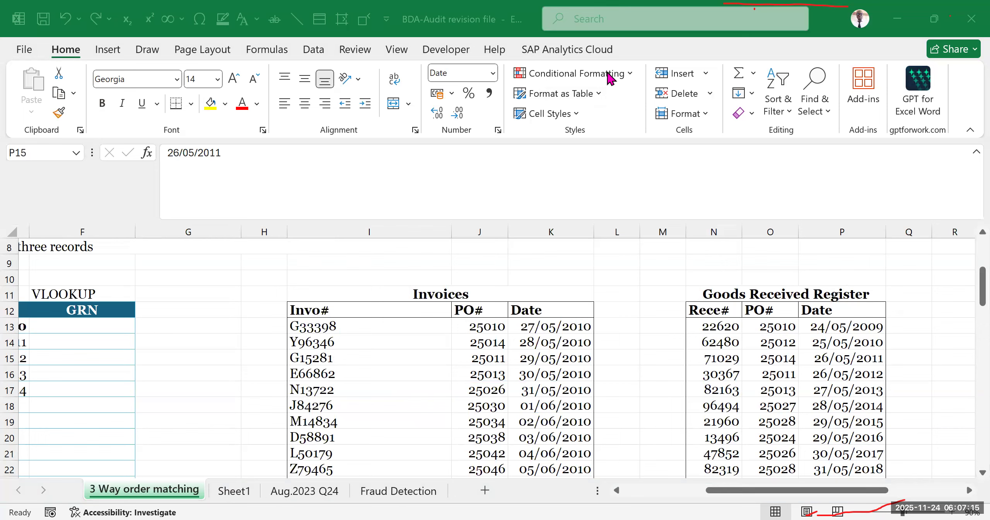
pyautogui.moveTo(721, 498); pyautogui.dragTo(607, 469)
pyautogui.scroll(-3, 373, 348)
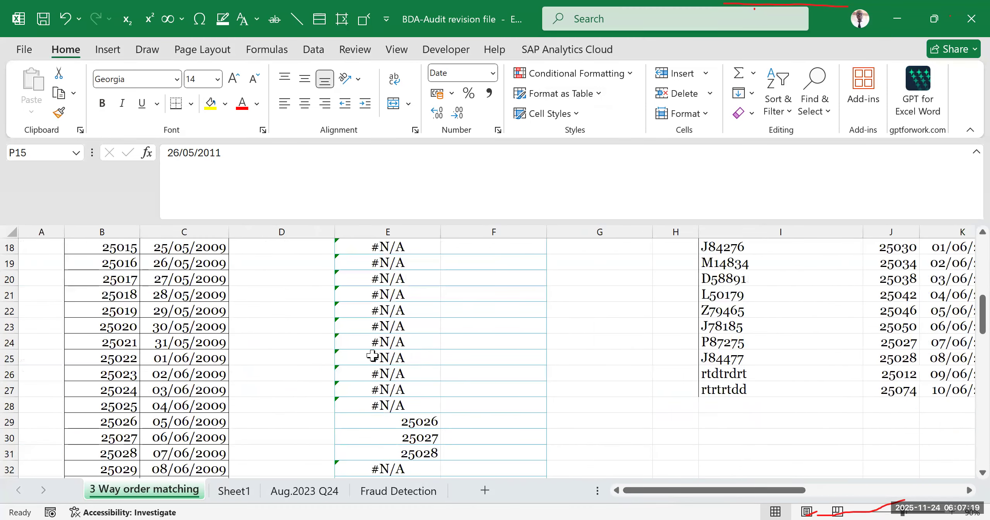
pyautogui.scroll(2, 448, 338)
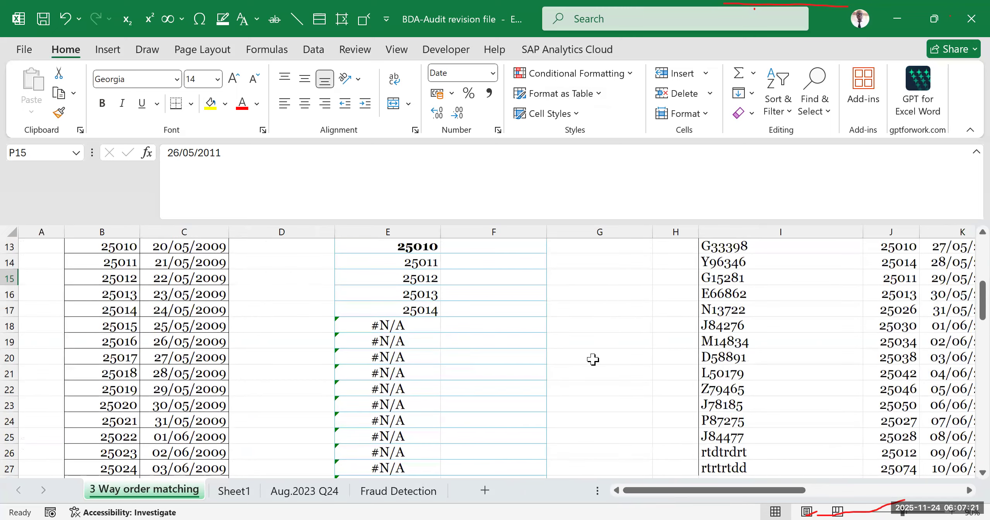
pyautogui.scroll(-2, 592, 358)
pyautogui.scroll(4, 597, 354)
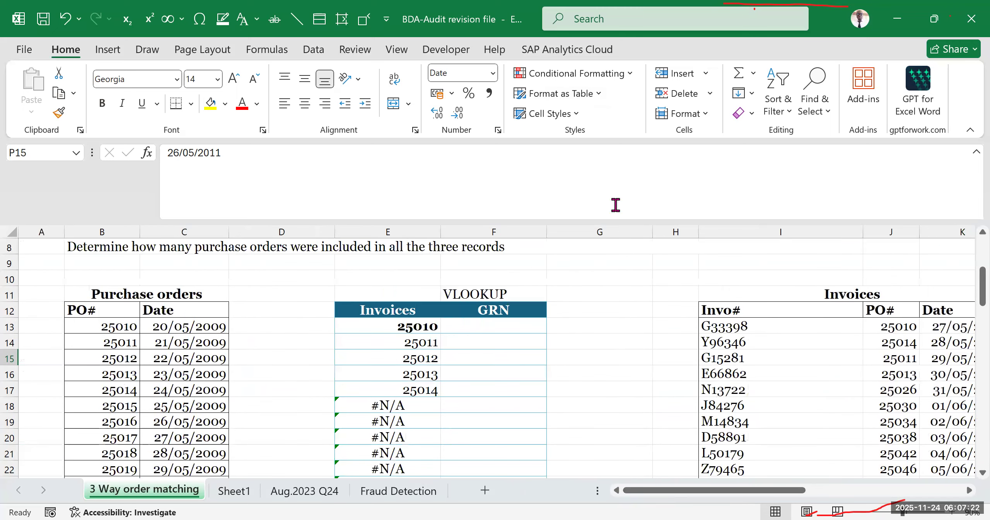
pyautogui.click(491, 43)
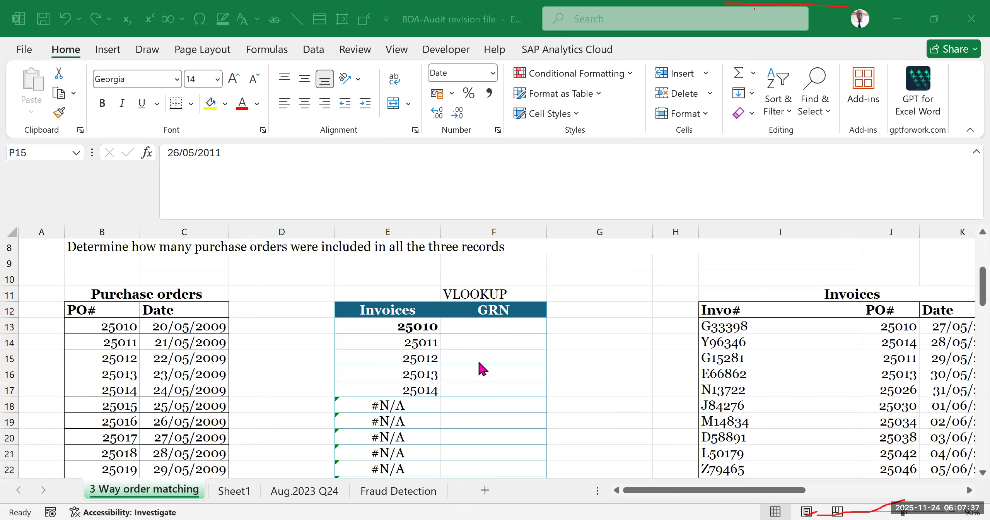
# - Extend the VLOOKUP results table down to row 77 so its formulas cover every purchase order
pyautogui.scroll(-2, 582, 368)
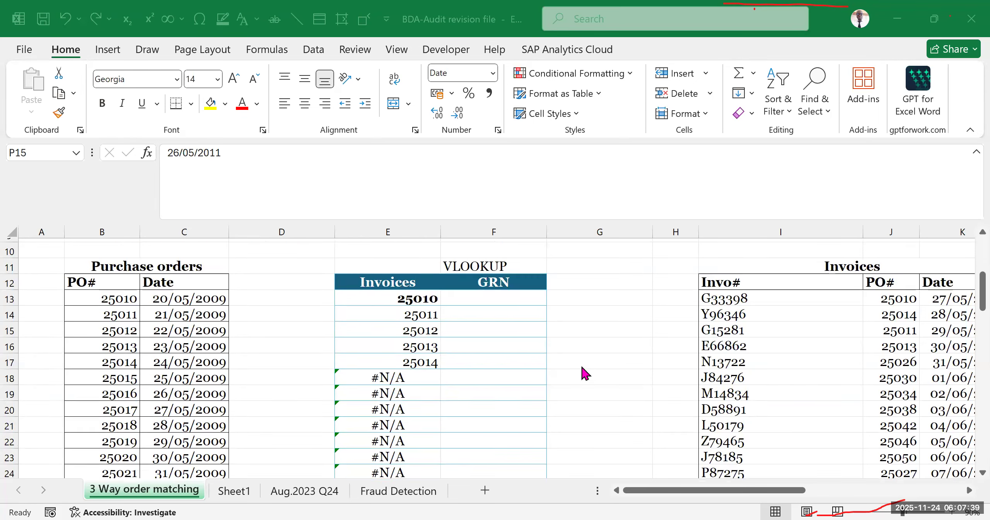
pyautogui.scroll(-3, 585, 375)
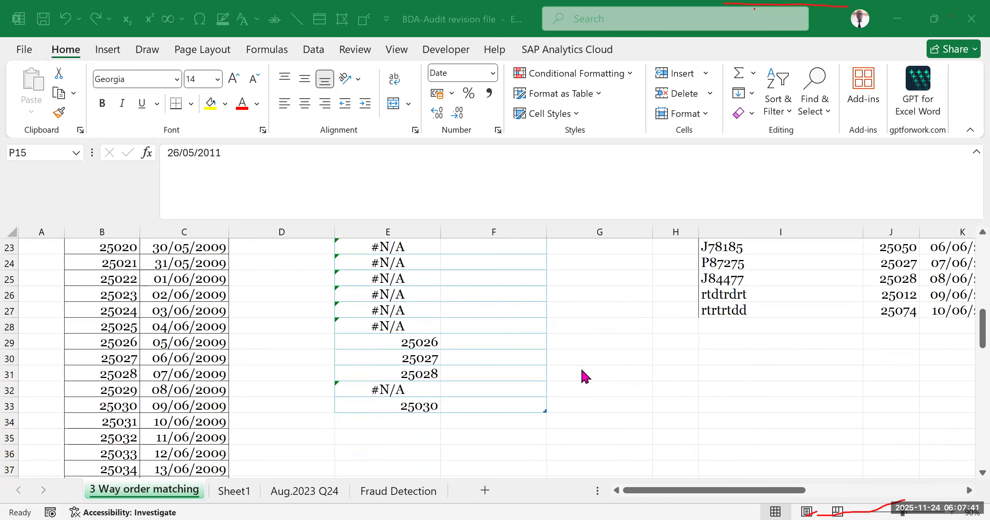
pyautogui.scroll(-3, 585, 376)
pyautogui.scroll(3, 584, 368)
pyautogui.scroll(-2, 542, 348)
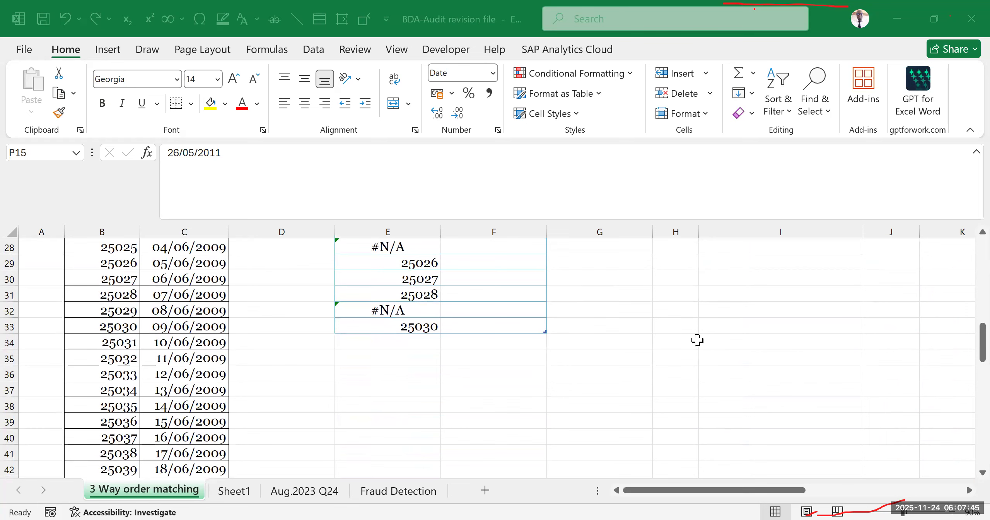
pyautogui.moveTo(539, 327); pyautogui.dragTo(511, 348)
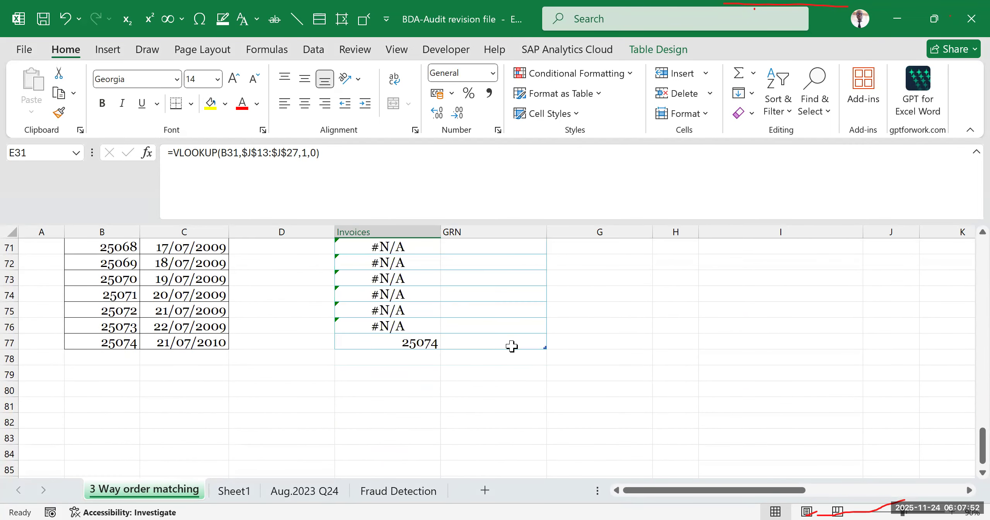
pyautogui.click(723, 337)
pyautogui.scroll(2, 591, 387)
pyautogui.scroll(-2, 486, 400)
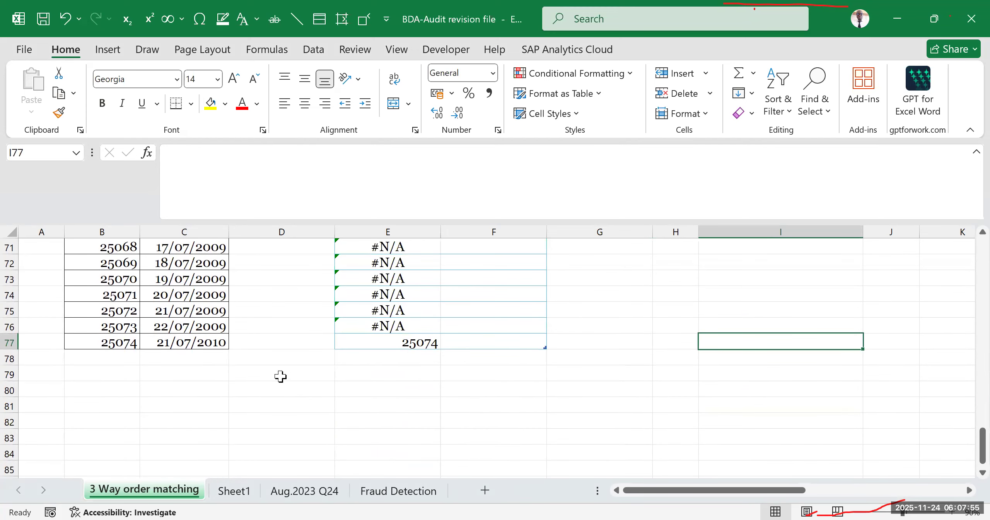
# - Check the last purchase order in row 77 against its lookup result and formula in the Invoices column
pyautogui.moveTo(122, 341); pyautogui.dragTo(425, 343)
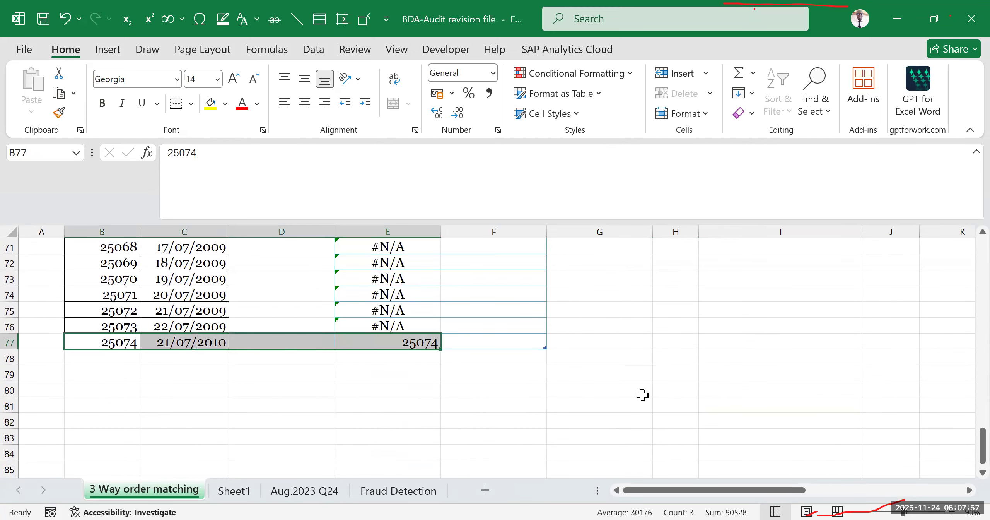
pyautogui.click(628, 397)
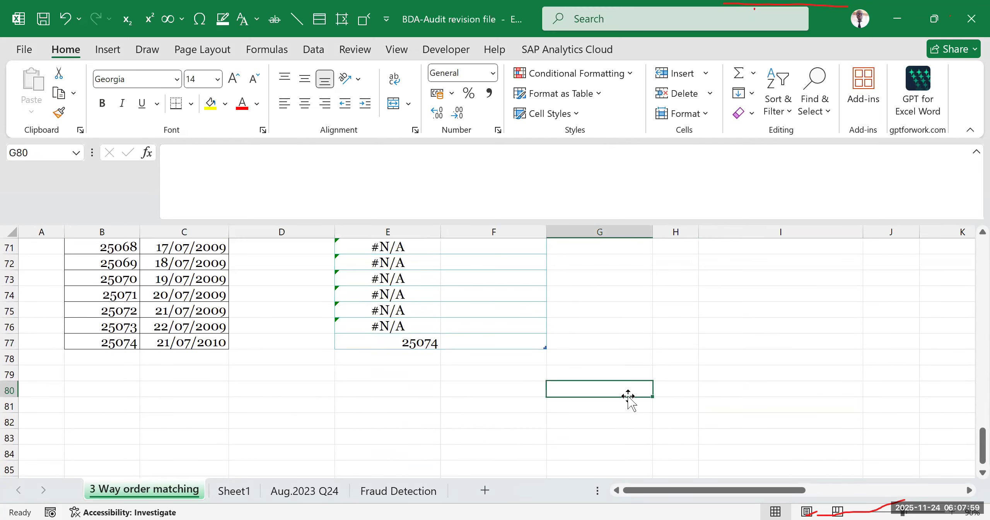
pyautogui.moveTo(193, 343); pyautogui.dragTo(366, 342)
pyautogui.click(347, 400)
pyautogui.click(104, 343)
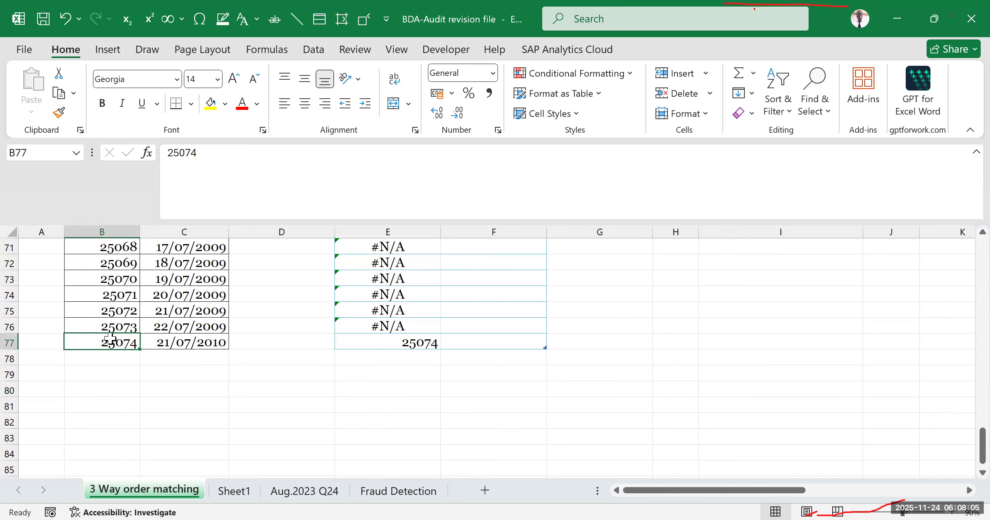
pyautogui.click(421, 341)
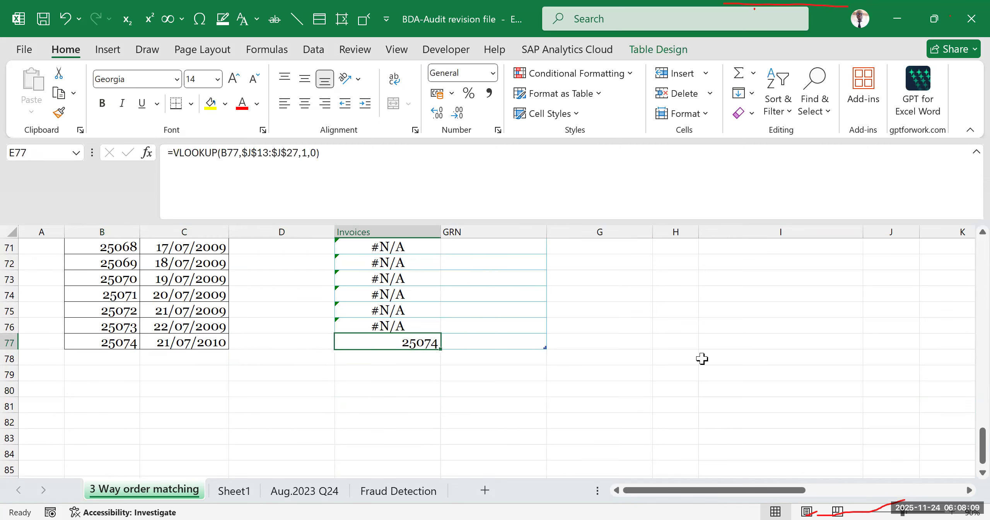
pyautogui.scroll(1, 636, 344)
pyautogui.scroll(1, 636, 344)
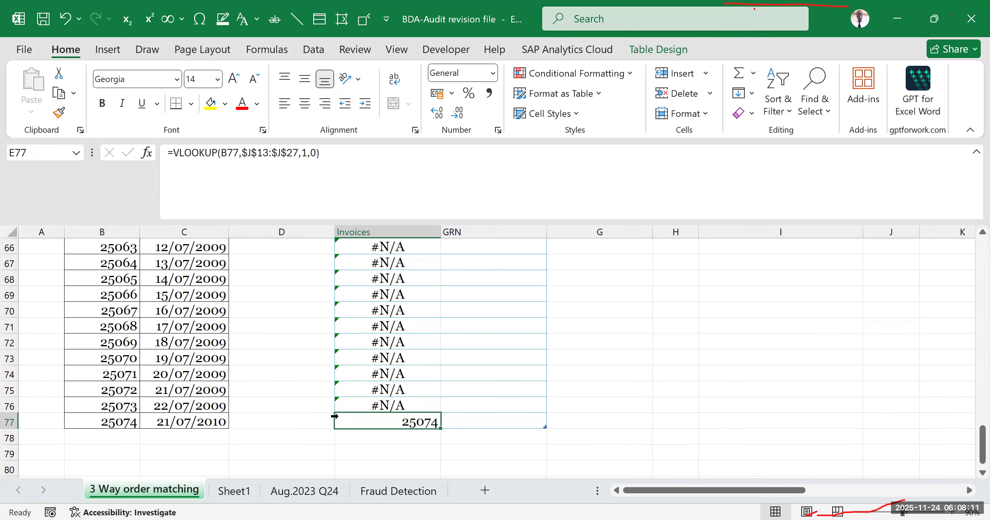
pyautogui.click(108, 422)
pyautogui.moveTo(31, 426); pyautogui.dragTo(503, 437)
pyautogui.click(659, 360)
pyautogui.moveTo(95, 422); pyautogui.dragTo(495, 417)
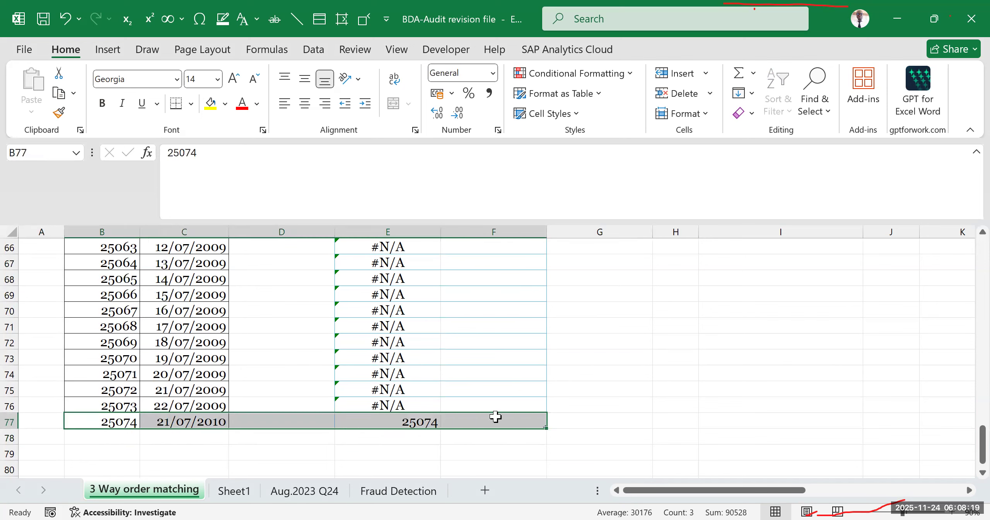
pyautogui.click(446, 422)
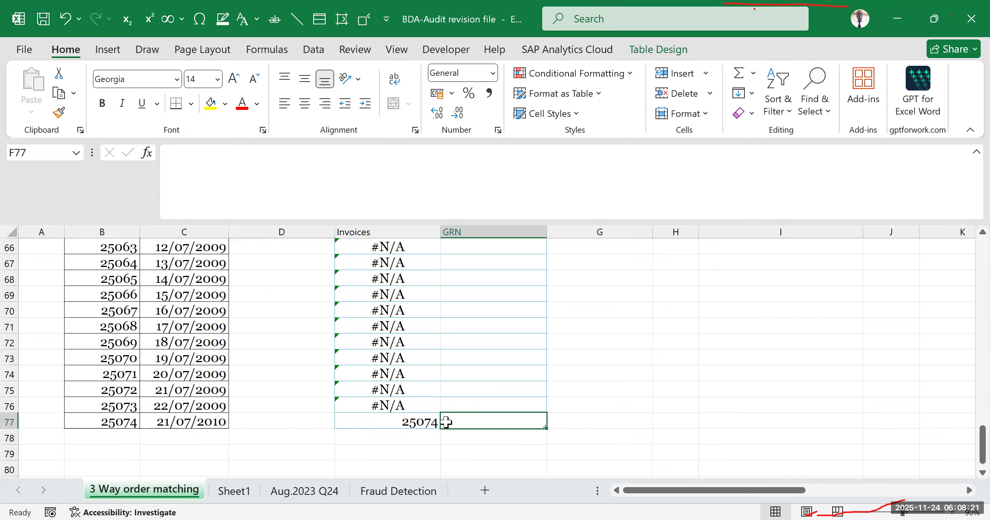
pyautogui.hotkey('ctrl', 'Up')
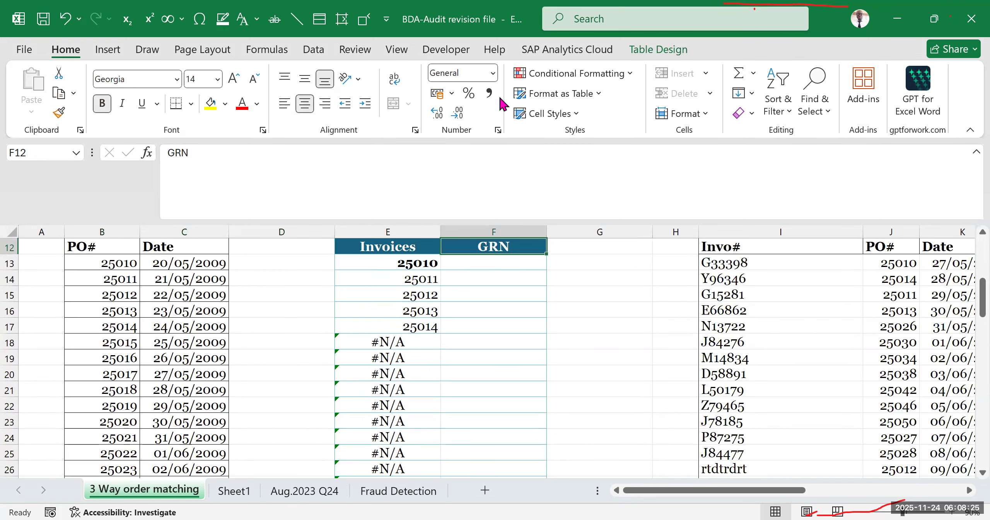
# - Compare the purchase orders in rows 14, 15 and 17 with the invoice PO numbers on the same rows
pyautogui.hotkey('alt', 'Tab')
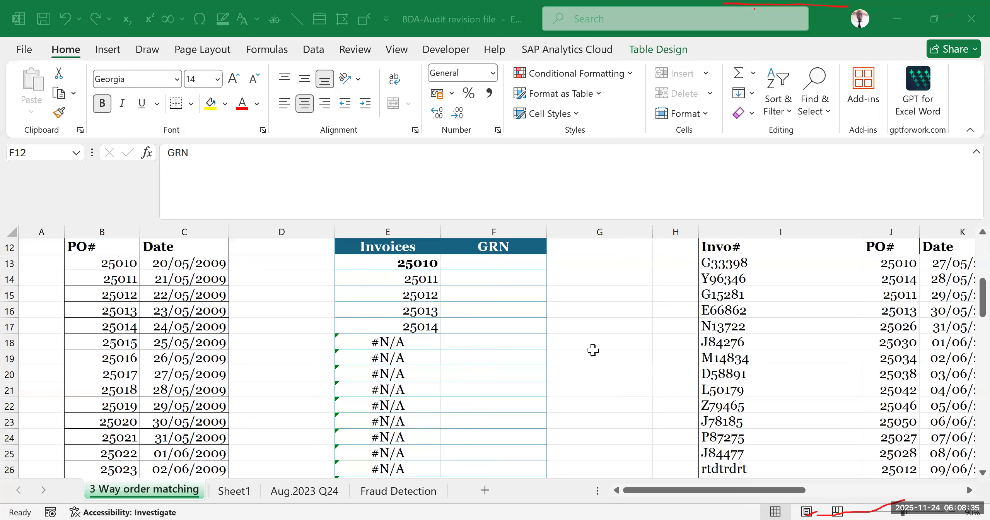
pyautogui.click(606, 294)
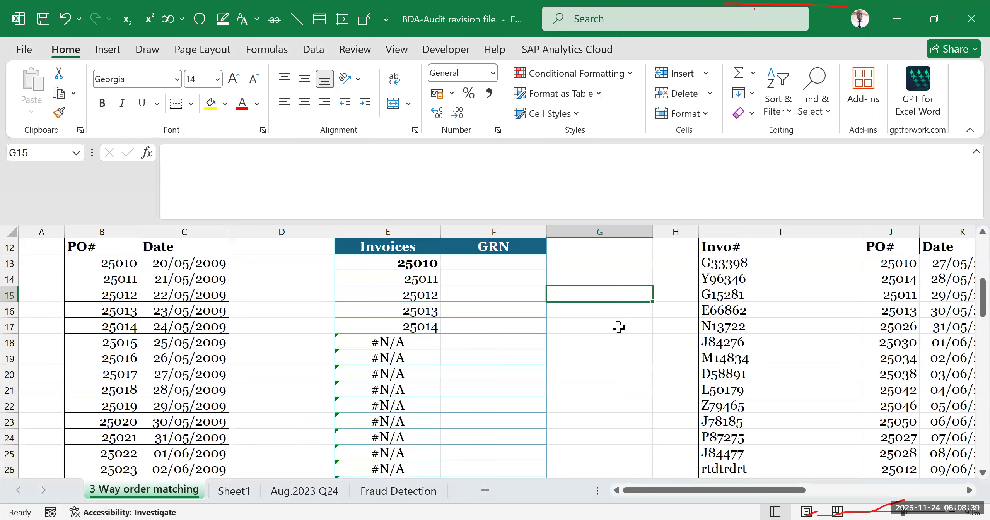
pyautogui.click(113, 278)
pyautogui.moveTo(112, 278); pyautogui.dragTo(807, 262)
pyautogui.moveTo(890, 276); pyautogui.dragTo(889, 276)
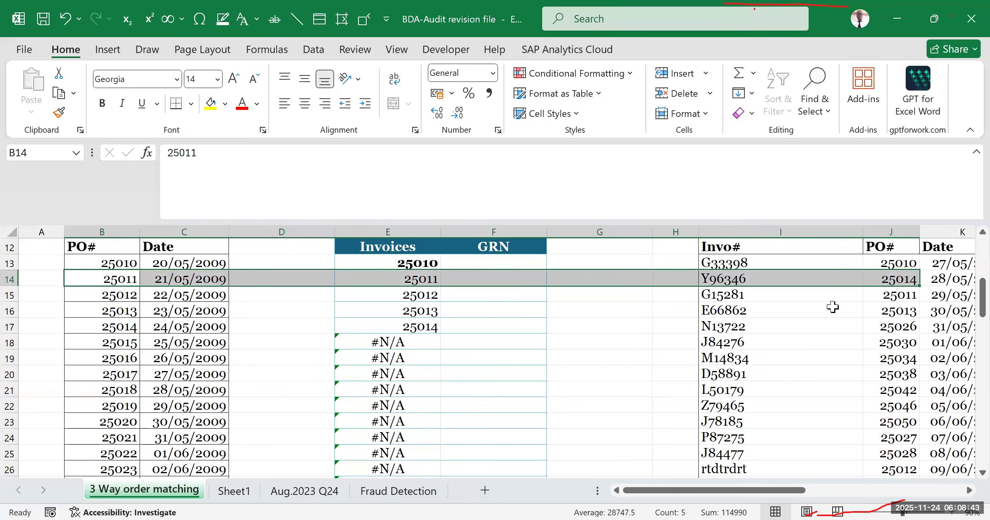
pyautogui.scroll(2, 833, 307)
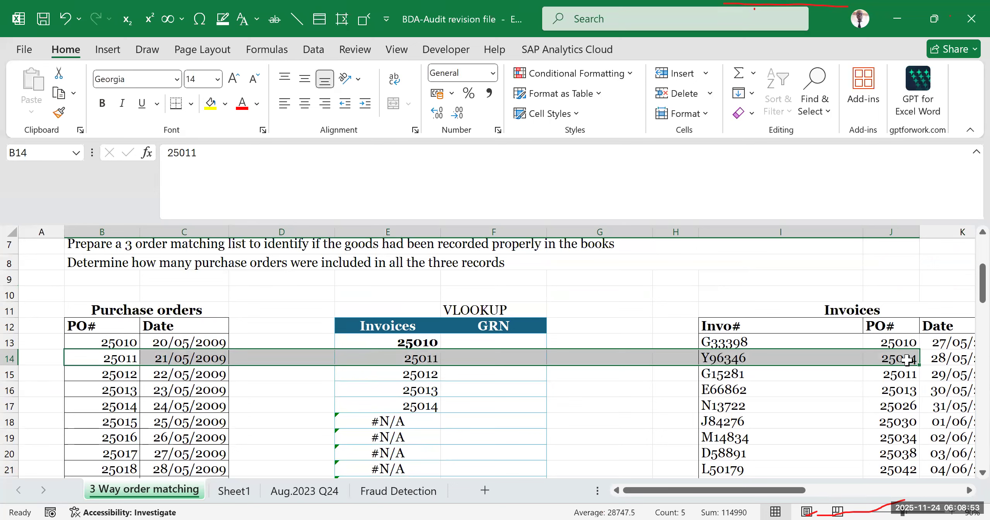
pyautogui.click(109, 373)
pyautogui.moveTo(110, 374); pyautogui.dragTo(893, 374)
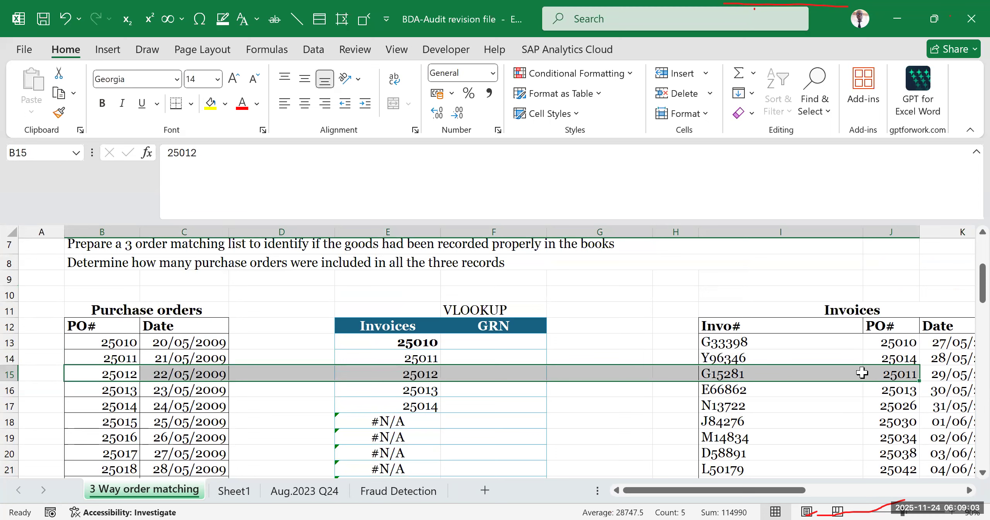
pyautogui.moveTo(105, 404); pyautogui.dragTo(895, 404)
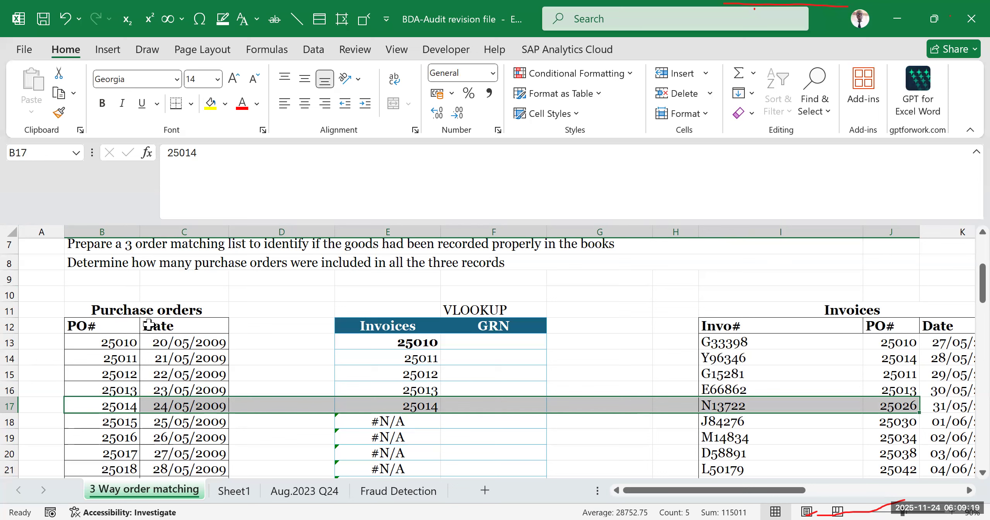
# - Compare the sequence of PO numbers in the Purchase orders list with the sequence in the Invoices list
pyautogui.click(130, 296)
pyautogui.click(837, 281)
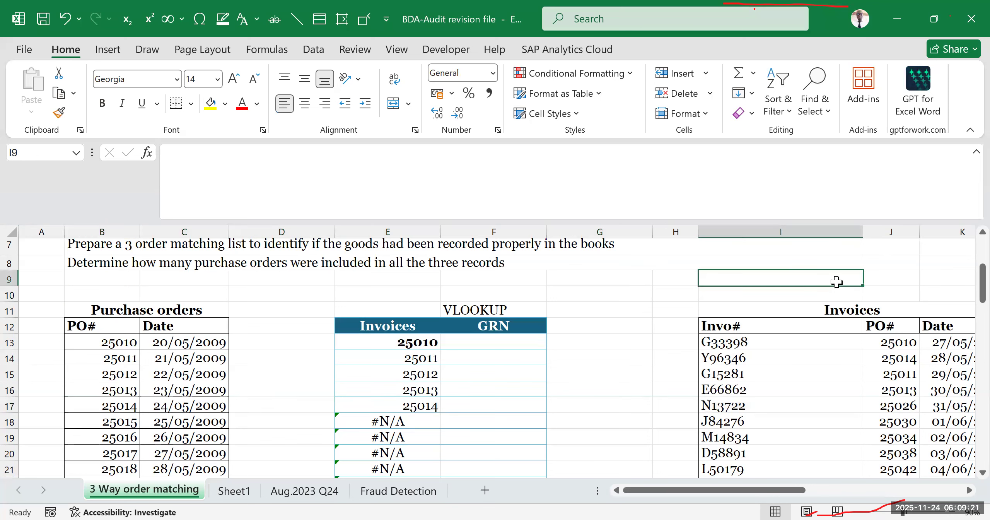
pyautogui.click(102, 306)
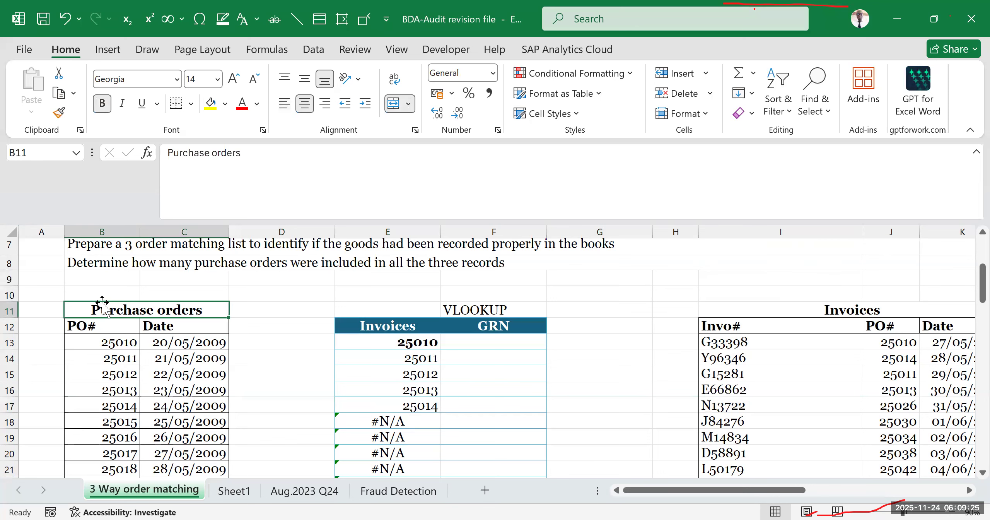
pyautogui.moveTo(100, 339); pyautogui.dragTo(111, 458)
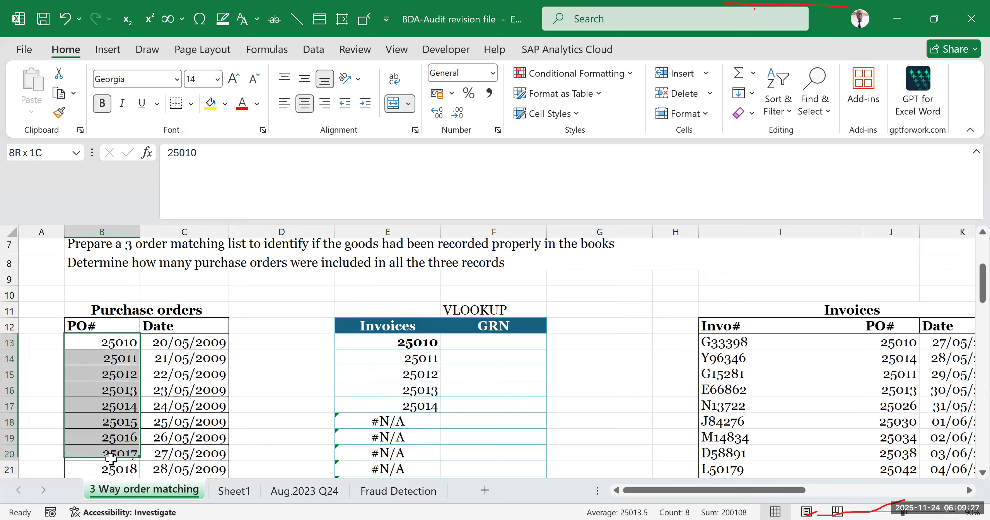
pyautogui.moveTo(908, 348); pyautogui.dragTo(903, 428)
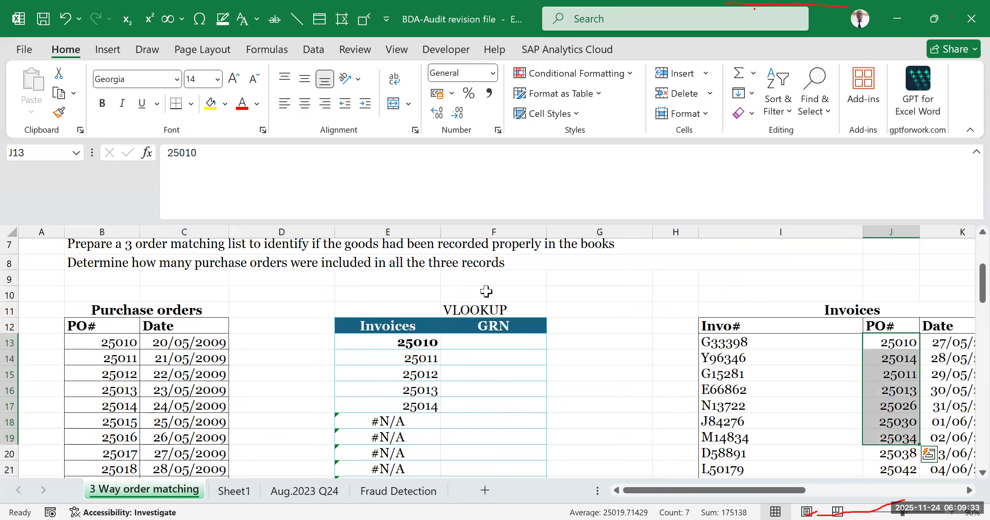
pyautogui.scroll(-2, 312, 338)
pyautogui.scroll(1, 210, 346)
pyautogui.scroll(1, 131, 417)
pyautogui.scroll(-1, 131, 418)
pyautogui.moveTo(116, 374); pyautogui.dragTo(122, 427)
pyautogui.moveTo(890, 358); pyautogui.dragTo(901, 390)
# - Examine the purchase orders in rows 18 to 28 alongside their lookup results in the Invoices column
pyautogui.scroll(-2, 490, 404)
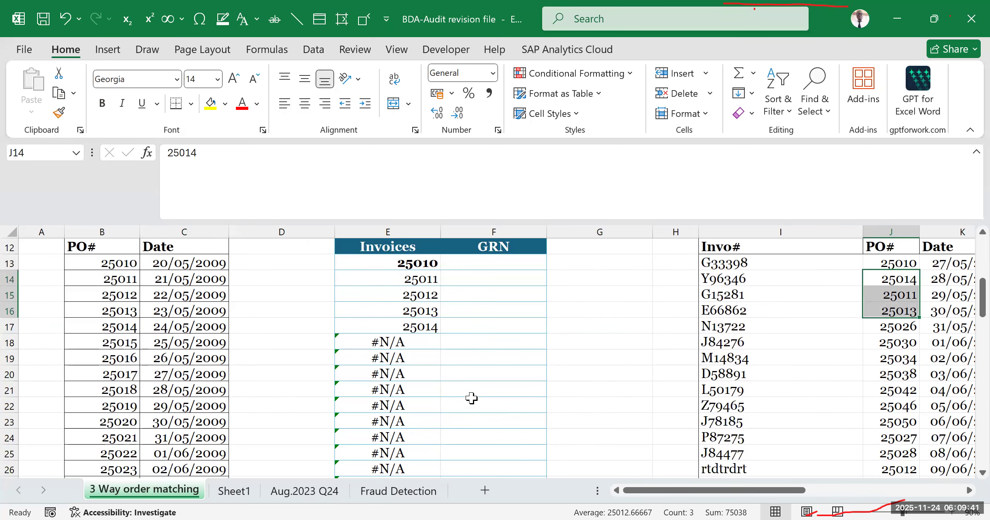
pyautogui.moveTo(98, 342); pyautogui.dragTo(443, 358)
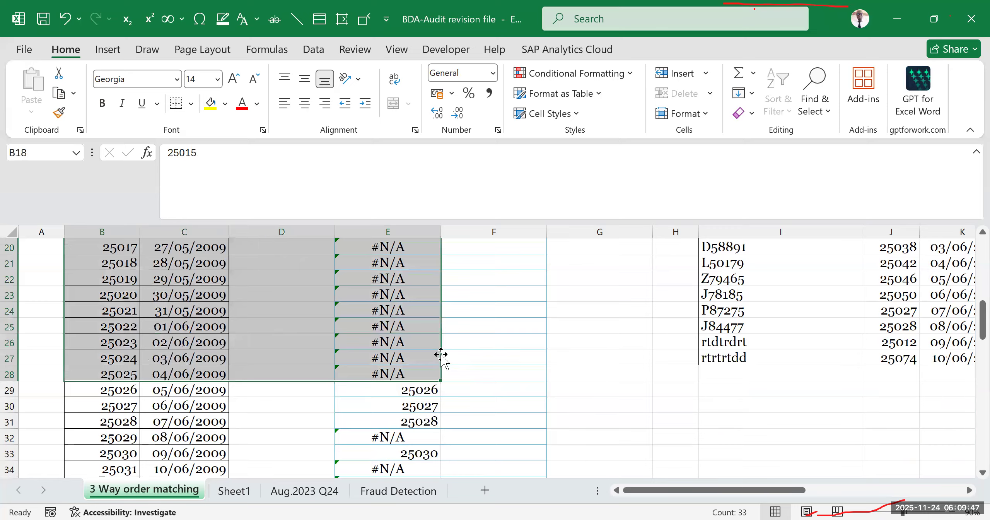
# - Review the lookup results and formula in rows 18 to 23 of the Invoices lookup column
pyautogui.scroll(3, 443, 358)
pyautogui.scroll(1, 375, 387)
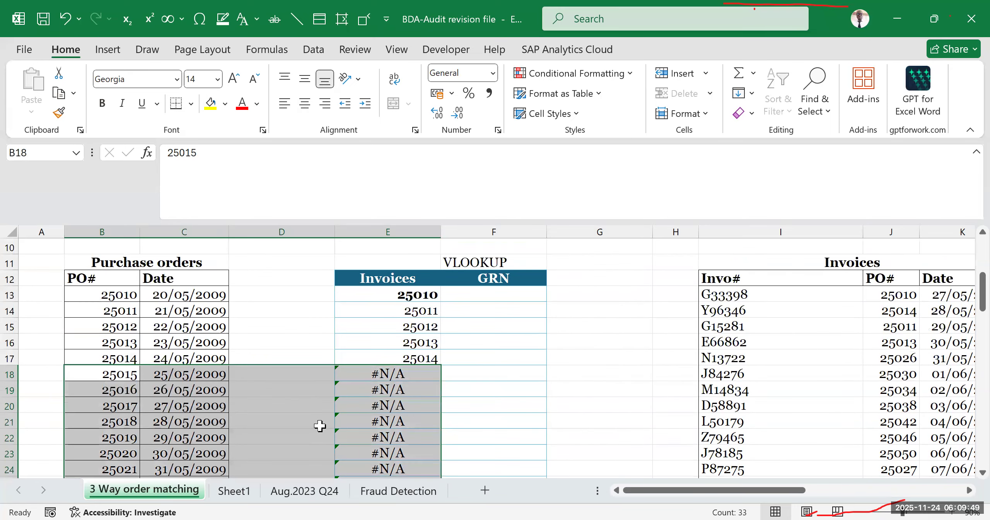
pyautogui.moveTo(813, 298); pyautogui.dragTo(832, 342)
pyautogui.moveTo(381, 376); pyautogui.dragTo(387, 469)
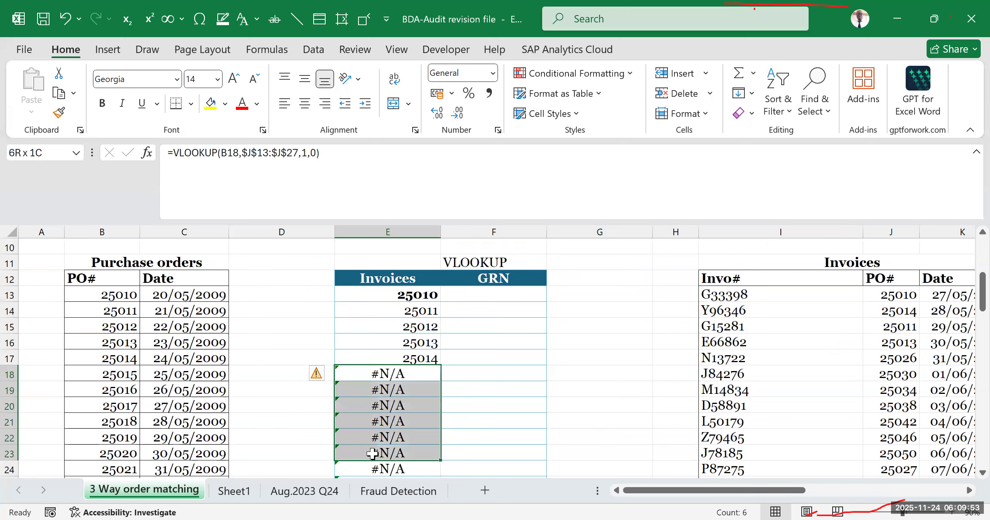
pyautogui.click(573, 406)
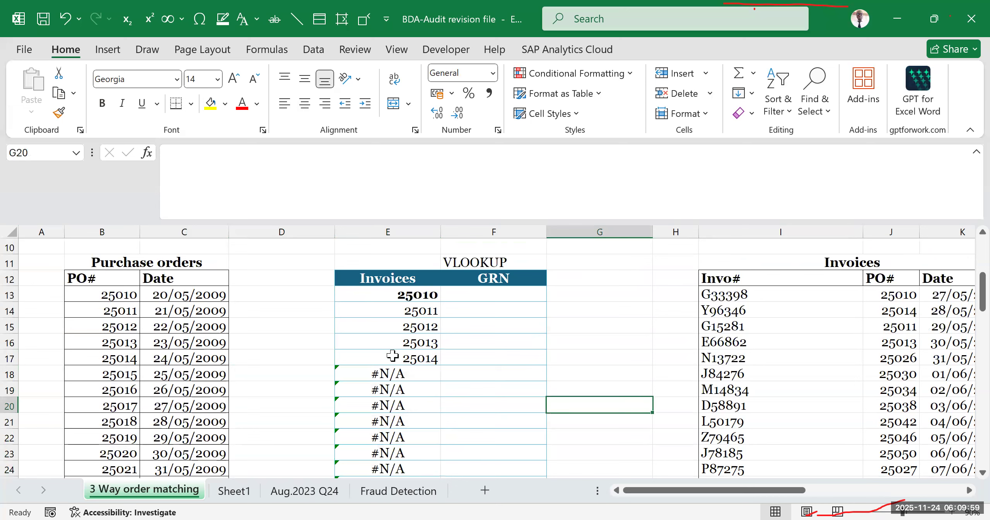
# - Compare the headings and layout of the Purchase orders, Invoices and Goods Received Register lists
pyautogui.click(153, 277)
pyautogui.click(859, 258)
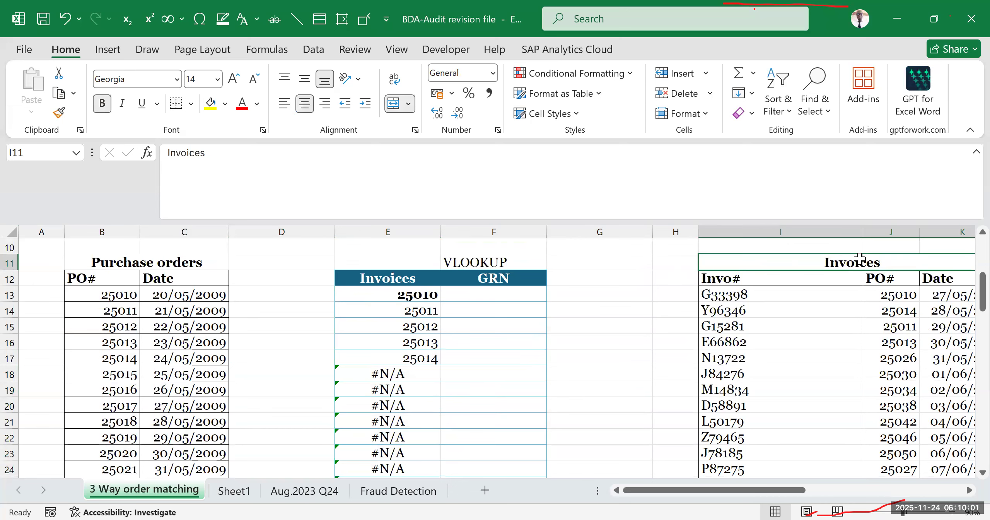
pyautogui.moveTo(786, 497); pyautogui.dragTo(855, 481)
pyautogui.click(807, 252)
pyautogui.moveTo(806, 254); pyautogui.dragTo(889, 267)
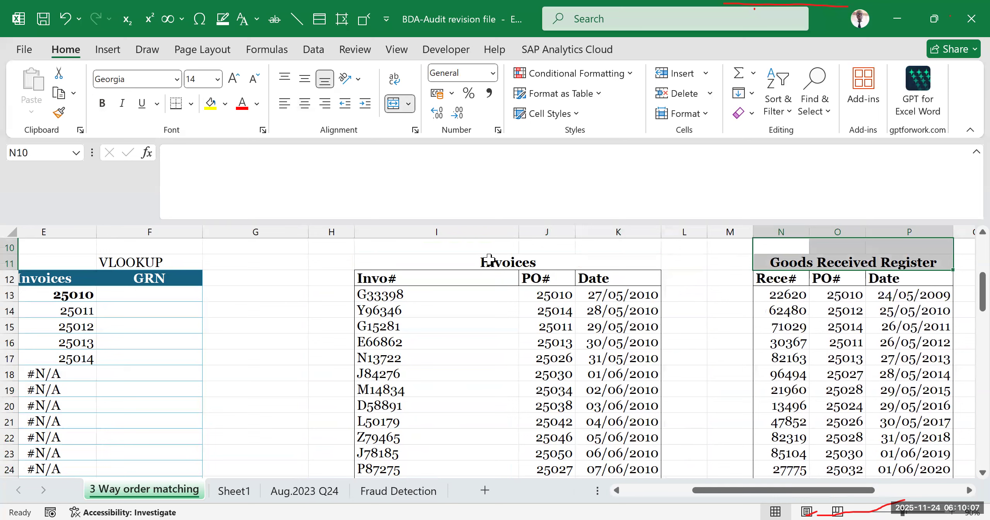
pyautogui.click(489, 260)
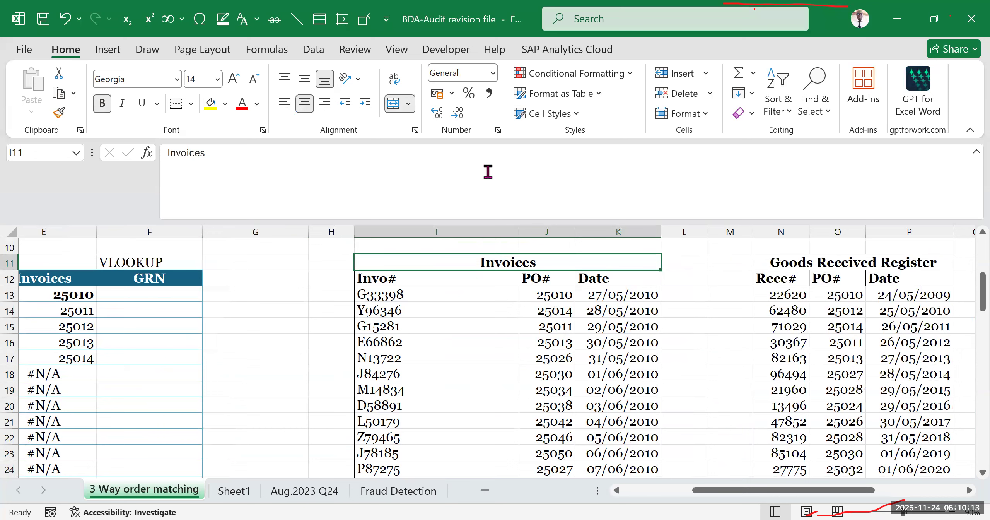
pyautogui.hotkey('ctrl', 'z')
pyautogui.hotkey('ctrl', 'z')
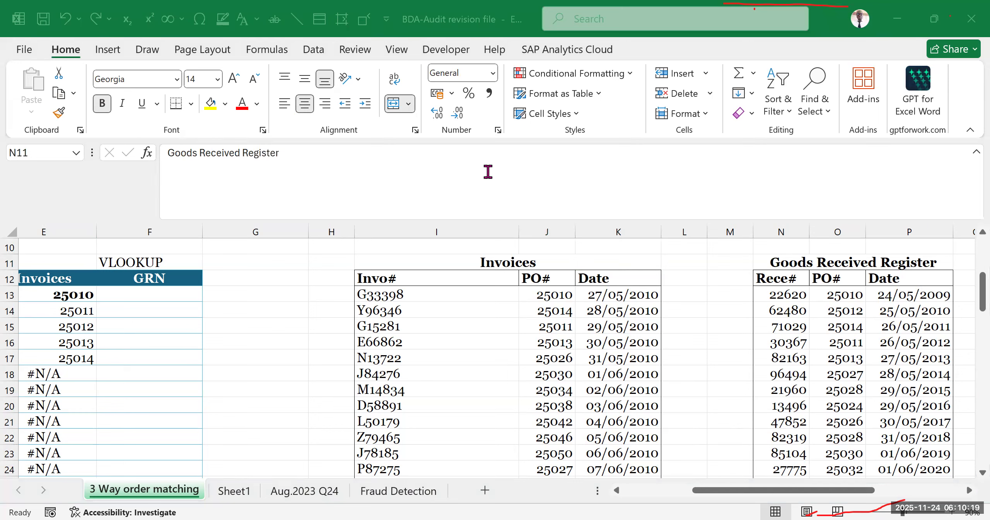
# - View the number format options for the PO number in row 16 of the Invoices list
pyautogui.click(542, 342)
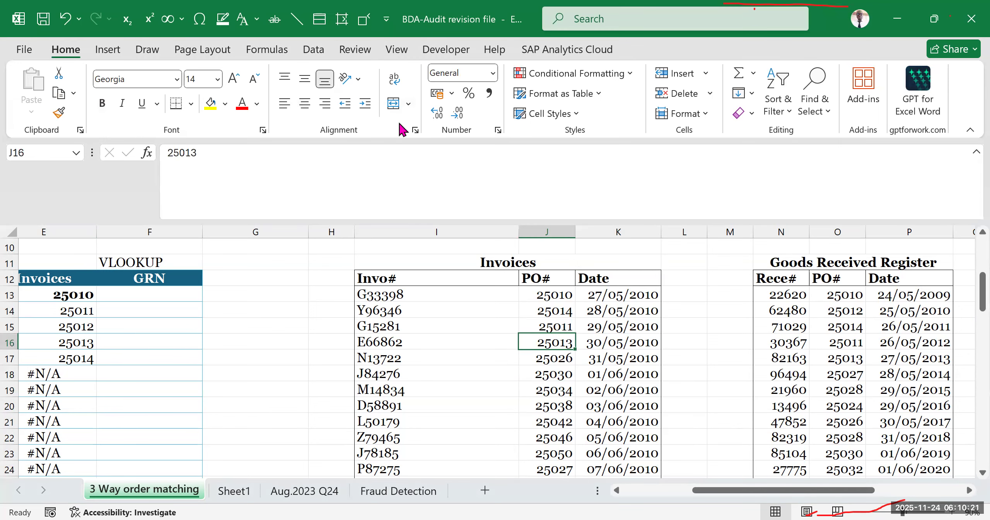
pyautogui.click(493, 73)
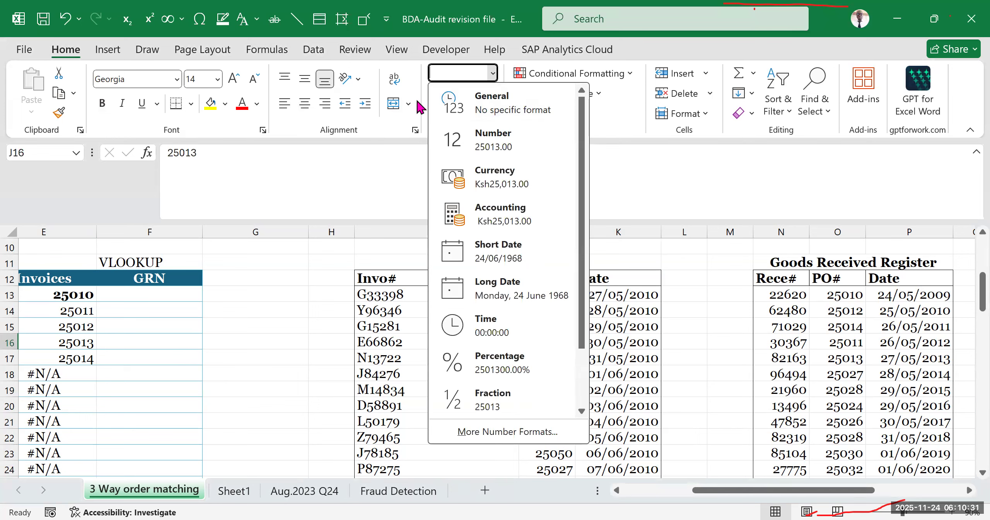
pyautogui.click(494, 73)
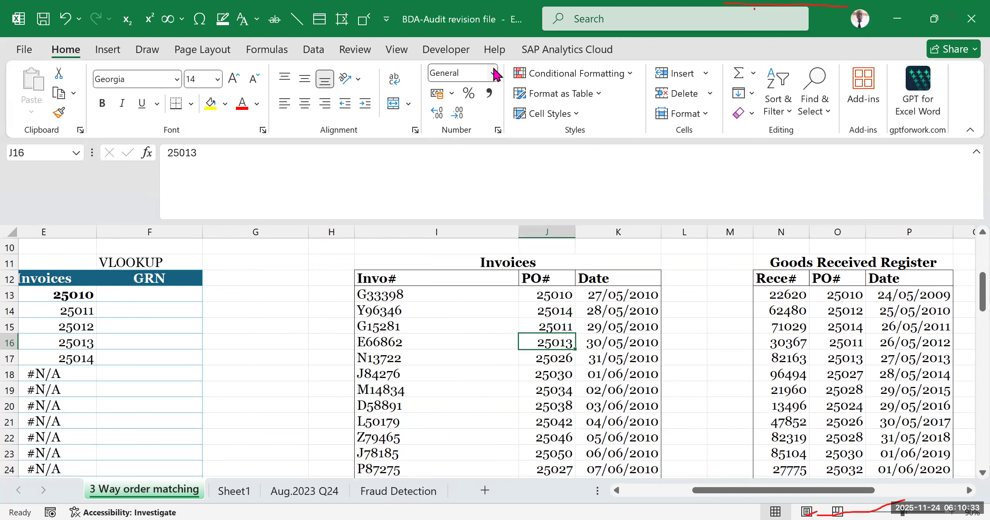
# - Look through the PO numbers in the Invoices list beside the Goods Received Register
pyautogui.click(716, 295)
pyautogui.scroll(-2, 626, 345)
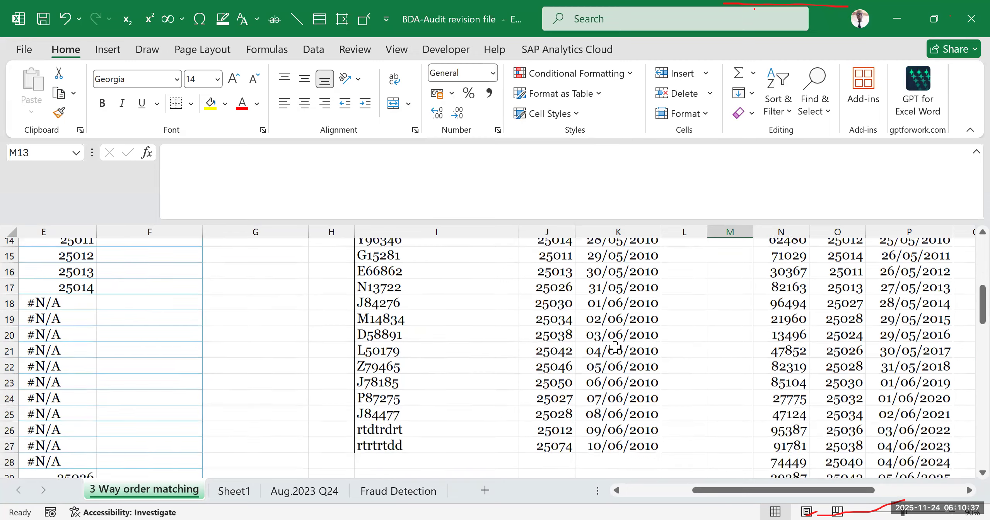
pyautogui.click(545, 276)
pyautogui.scroll(5, 441, 341)
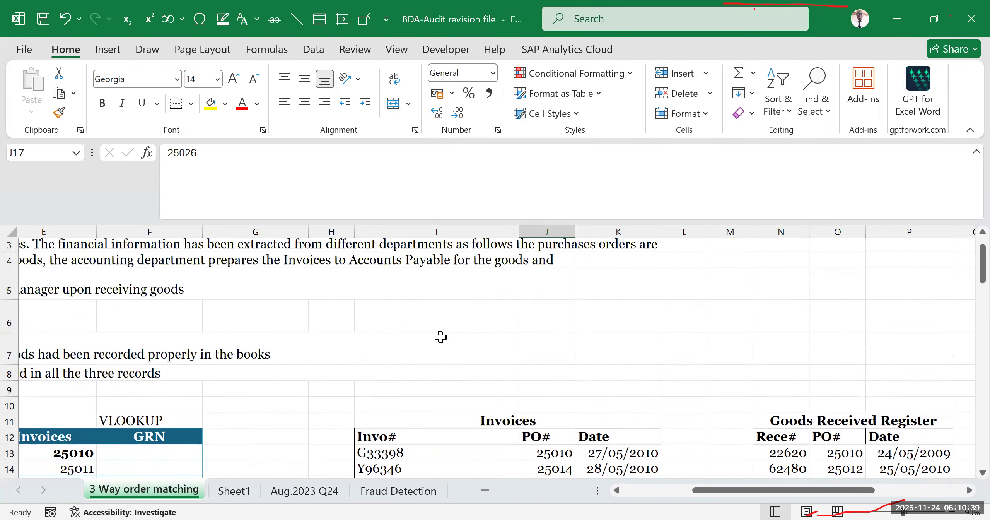
pyautogui.scroll(-3, 440, 336)
# - Recheck the Invoices lookup column, comparing rows 13 to 17 with rows 18 to 23
pyautogui.moveTo(732, 496); pyautogui.dragTo(640, 496)
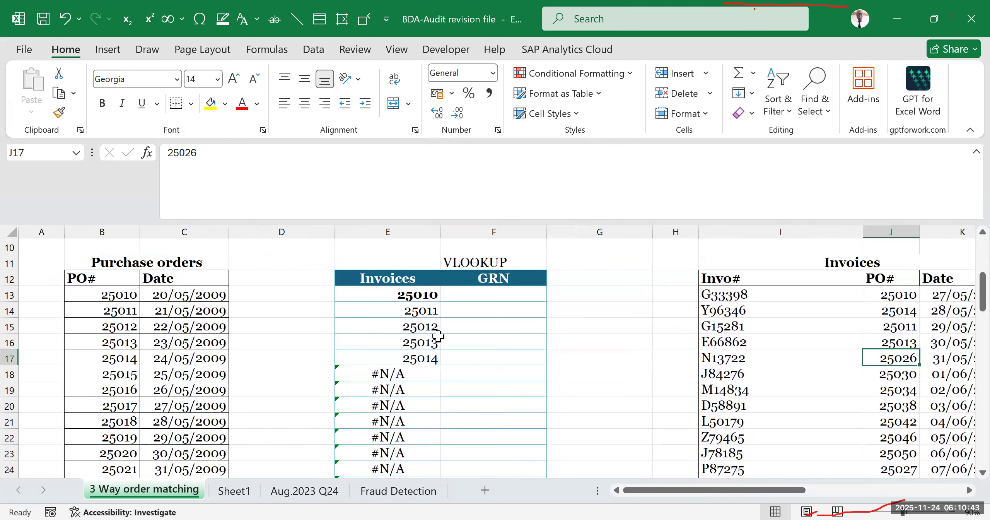
pyautogui.click(371, 373)
pyautogui.moveTo(373, 394); pyautogui.dragTo(366, 456)
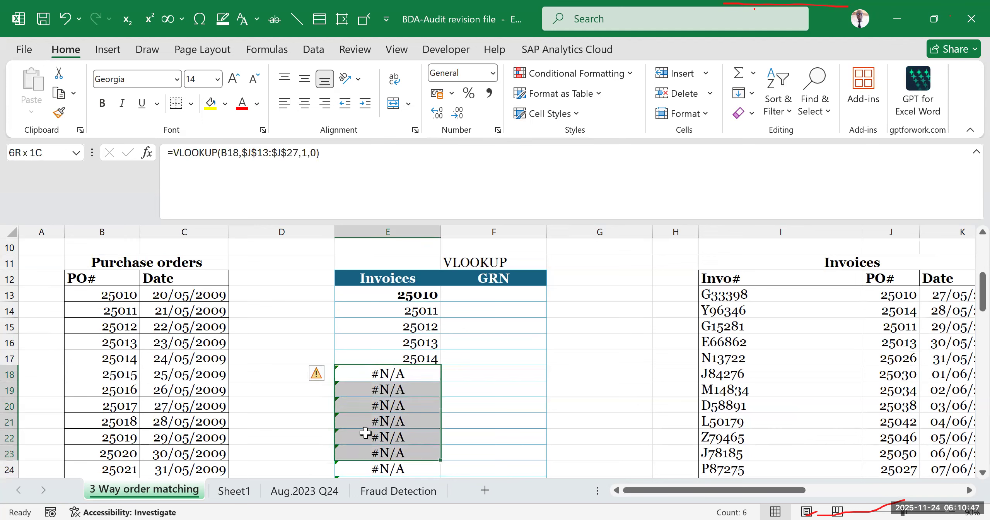
pyautogui.click(406, 376)
pyautogui.click(529, 341)
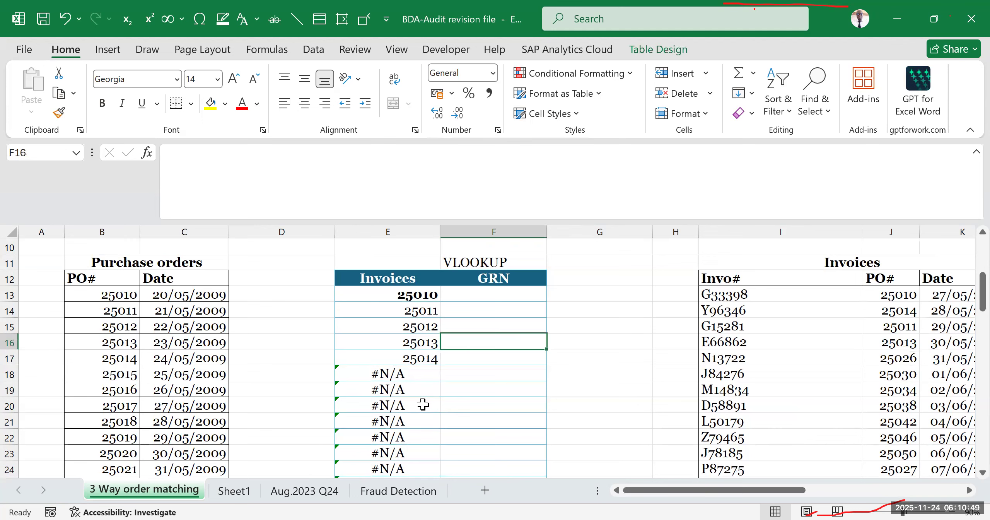
pyautogui.moveTo(399, 289); pyautogui.dragTo(432, 374)
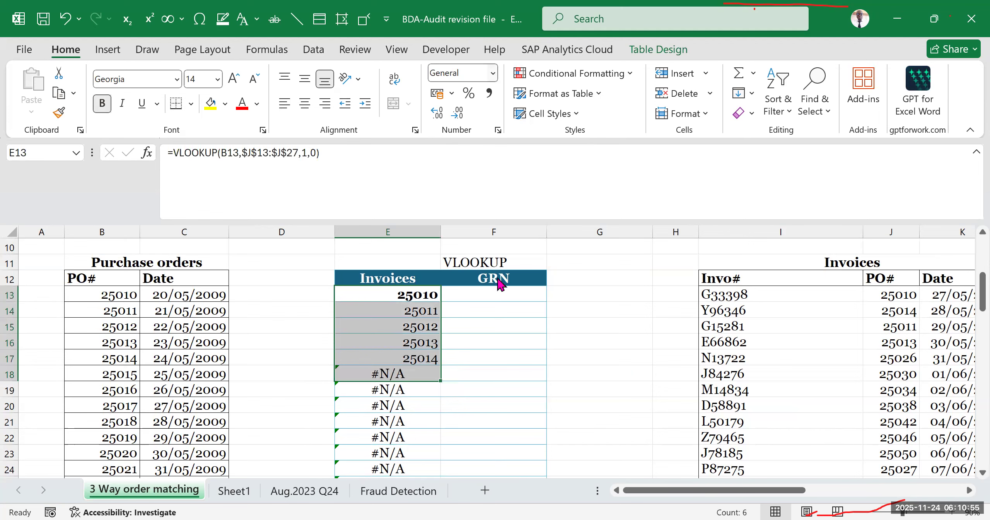
# - Compare the Purchase orders list with the records in the Goods Received Register
pyautogui.click(155, 309)
pyautogui.moveTo(741, 496); pyautogui.dragTo(816, 491)
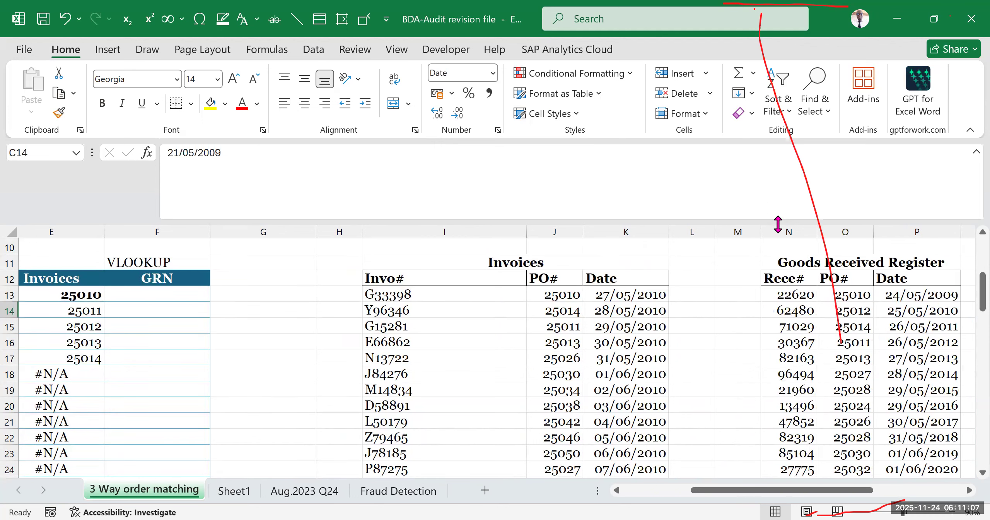
pyautogui.click(793, 356)
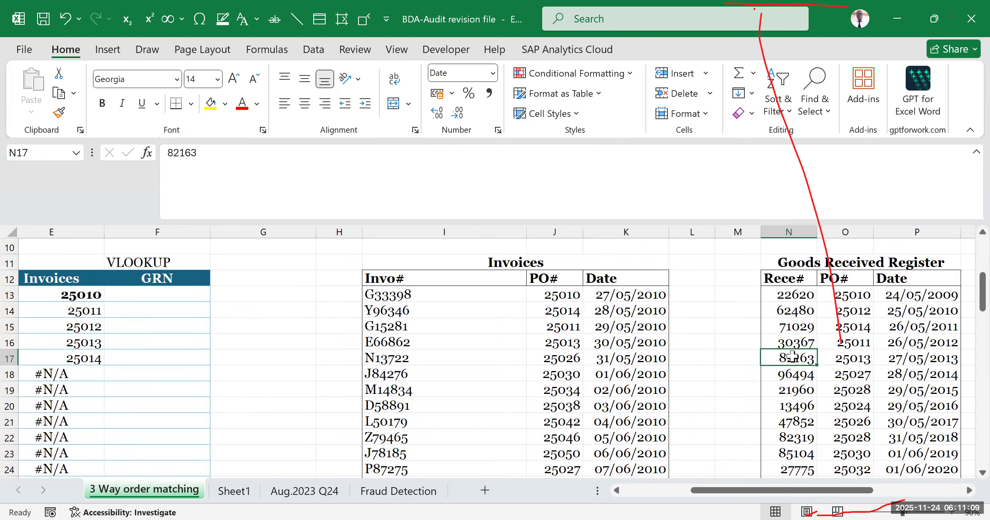
pyautogui.click(693, 310)
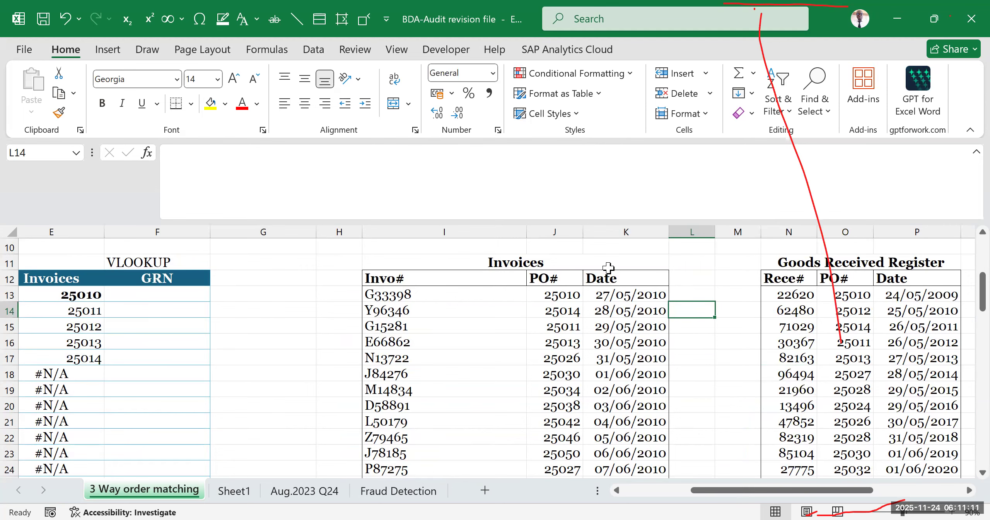
pyautogui.scroll(3, 608, 267)
pyautogui.scroll(-3, 305, 343)
pyautogui.moveTo(778, 491); pyautogui.dragTo(705, 490)
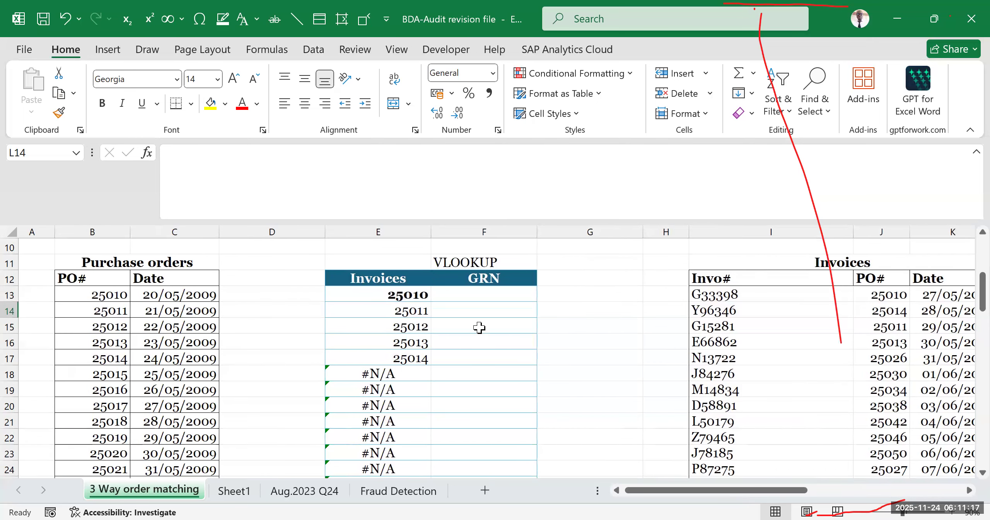
# - Begin a VLOOKUP formula in cell F13 of the GRN column with purchase order B13 as the lookup value
pyautogui.click(475, 292)
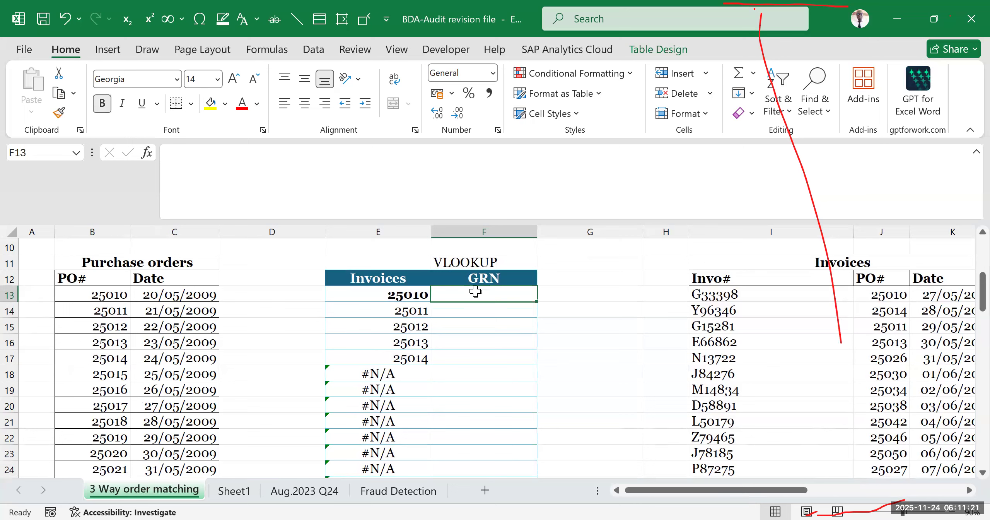
pyautogui.write('=')
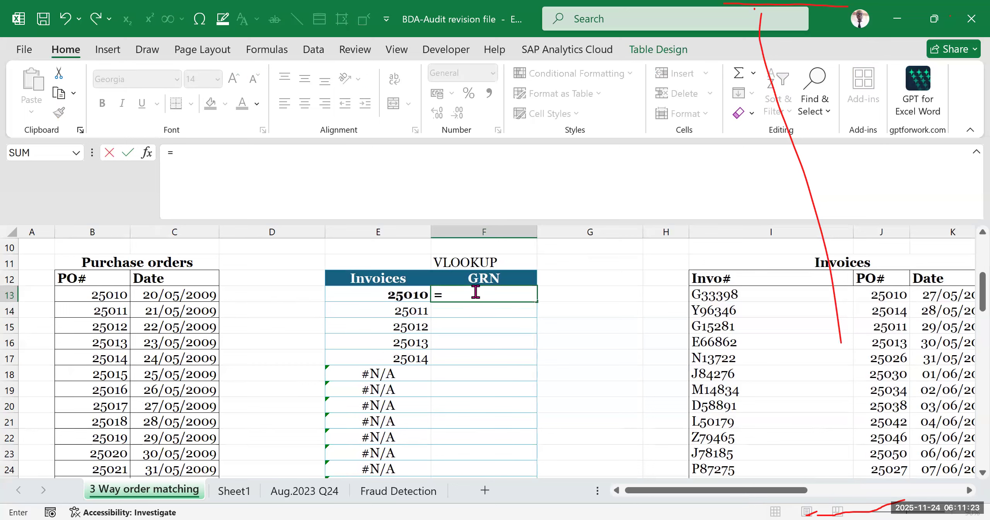
pyautogui.write('vloo')
pyautogui.press('Tab')
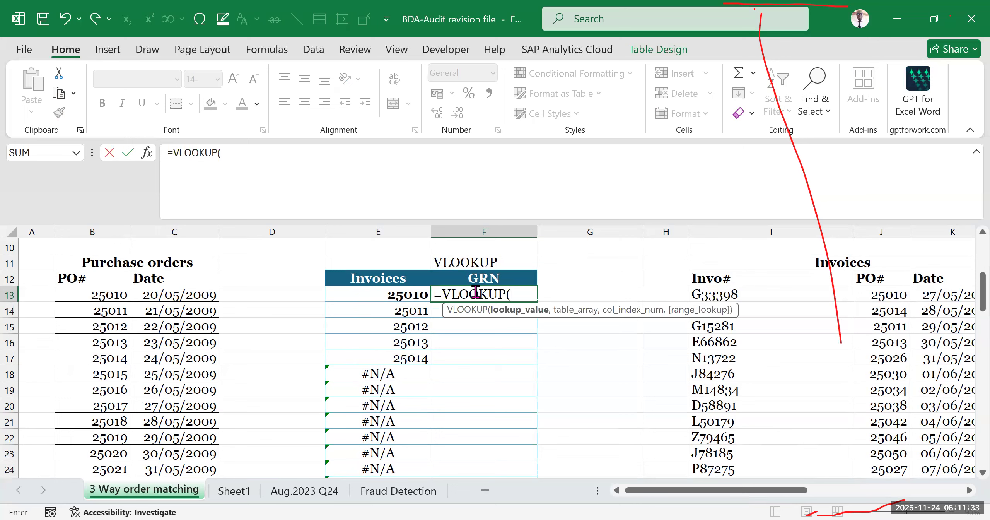
pyautogui.click(101, 297)
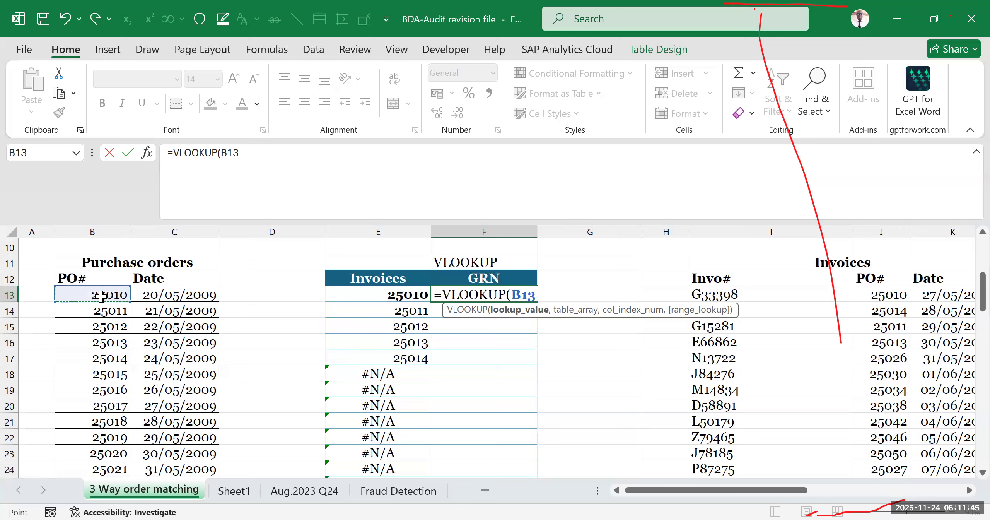
pyautogui.write(',')
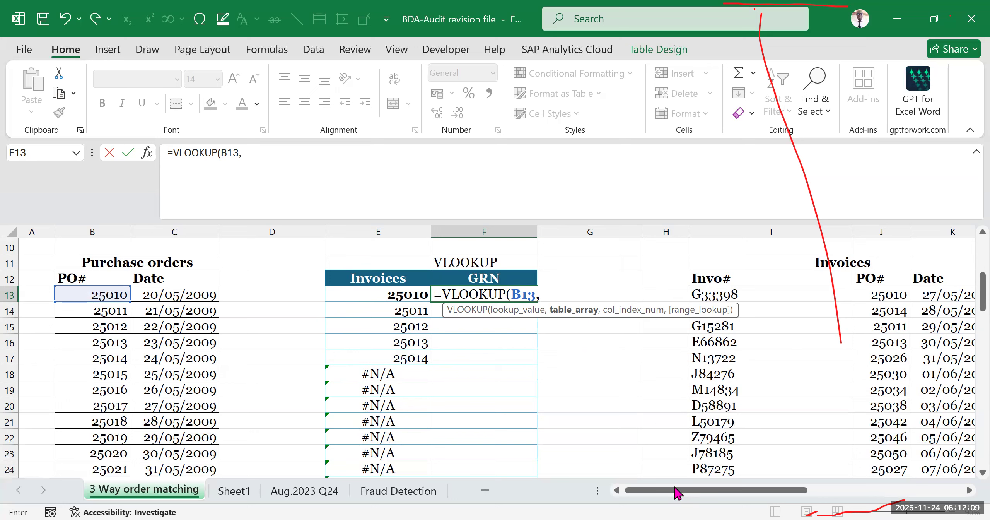
# - Set the GRN formula's table array to the Goods Received Register PO numbers as the absolute range $O$13:$O$43
pyautogui.moveTo(679, 491); pyautogui.dragTo(757, 478)
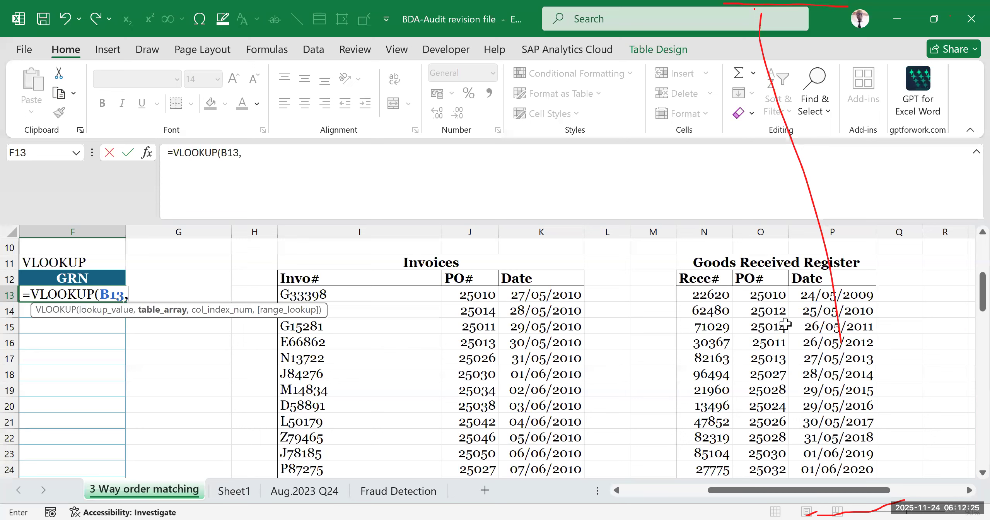
pyautogui.click(768, 295)
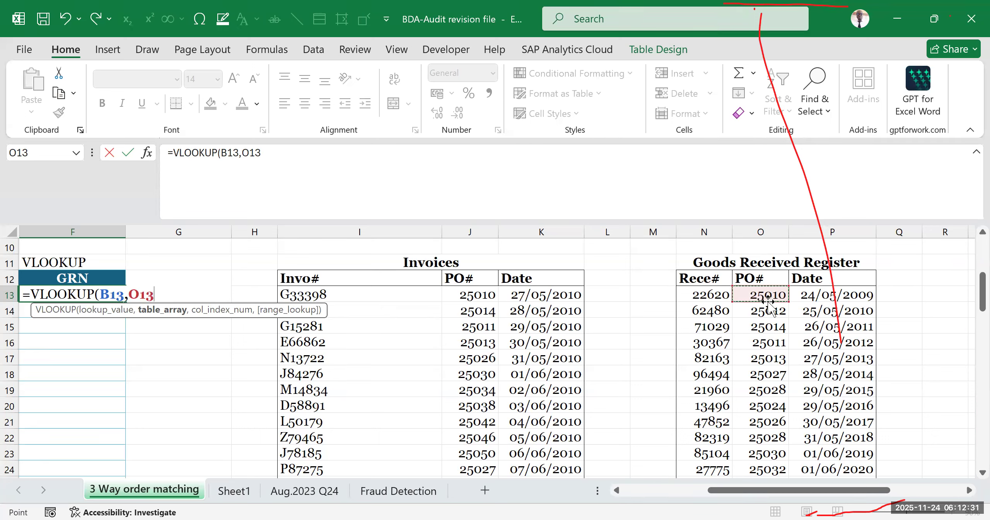
pyautogui.moveTo(764, 493); pyautogui.dragTo(637, 495)
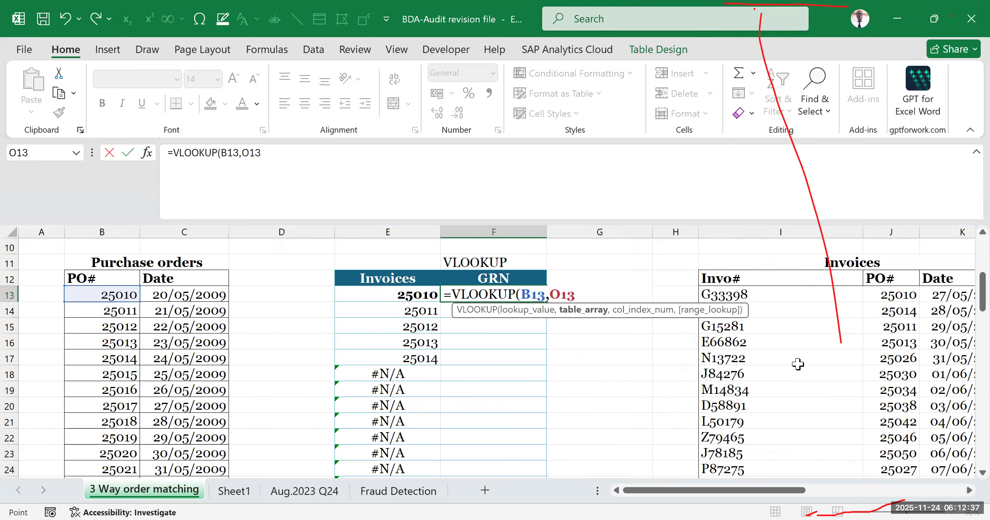
pyautogui.moveTo(780, 494); pyautogui.dragTo(882, 492)
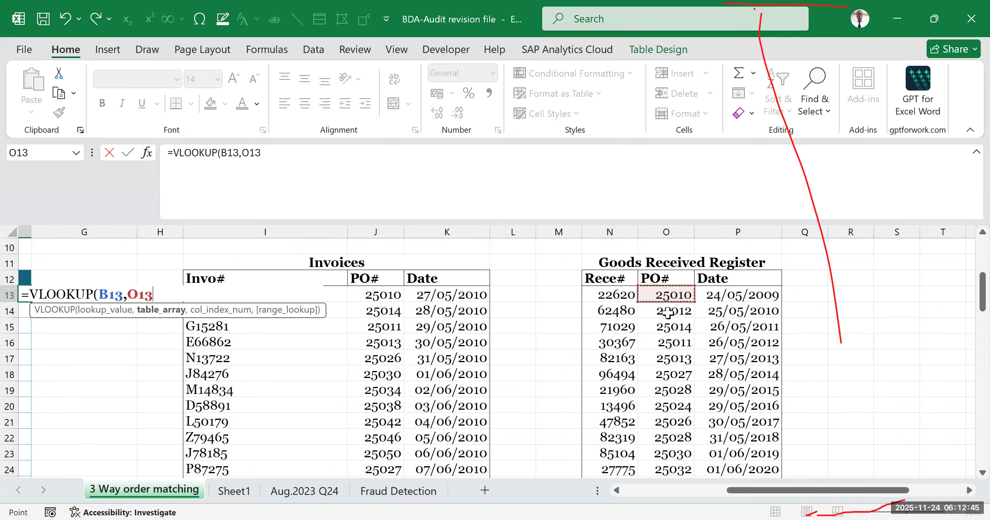
pyautogui.scroll(-7, 678, 329)
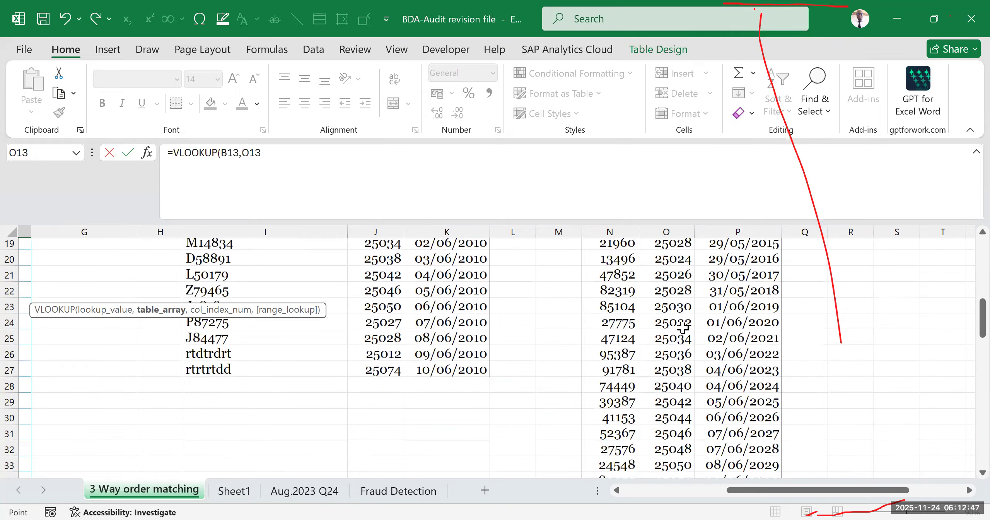
pyautogui.scroll(8, 673, 335)
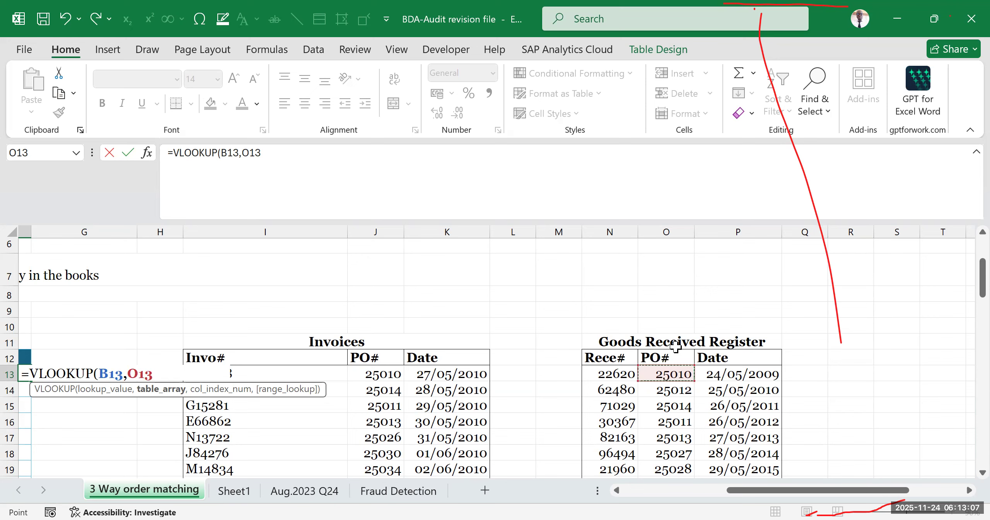
pyautogui.hotkey('ctrl', 'shift', 'Down')
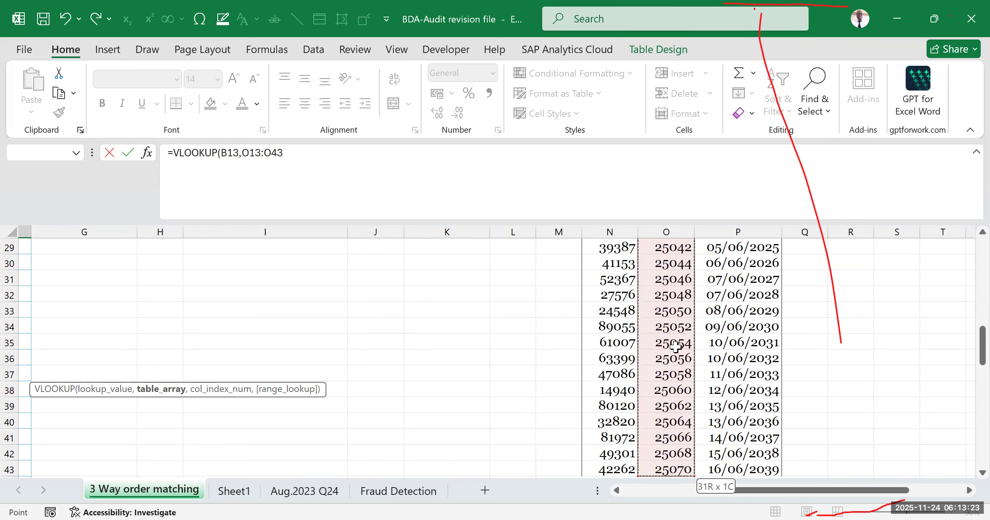
pyautogui.press('F4')
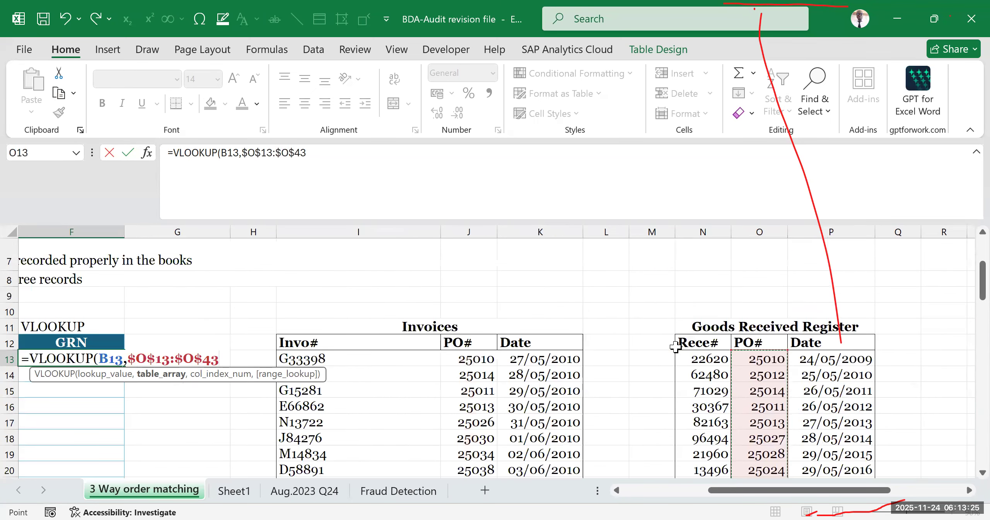
pyautogui.write(',')
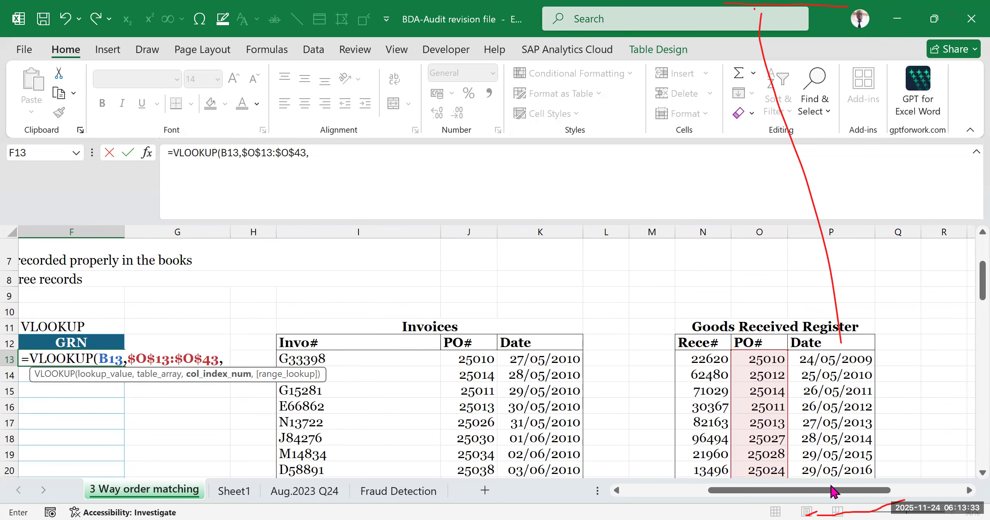
pyautogui.moveTo(767, 491); pyautogui.dragTo(515, 457)
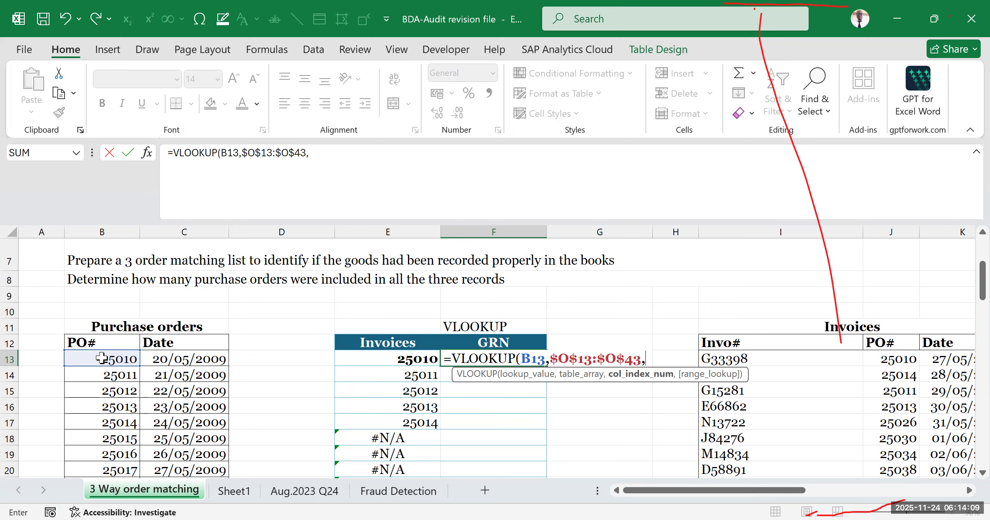
# - Complete the GRN VLOOKUP formula in F13 with column index 1 and 0 for an exact match
pyautogui.write('1')
pyautogui.write(',')
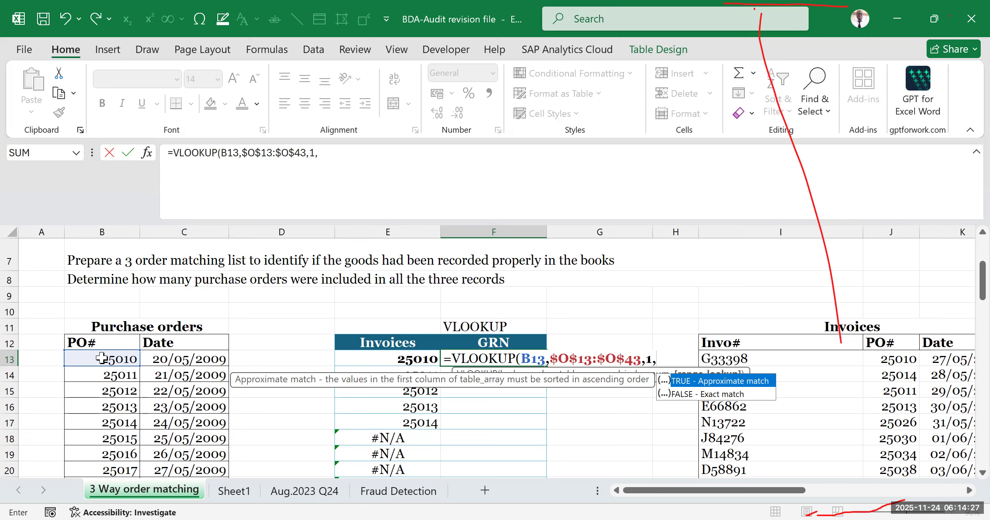
pyautogui.write('0')
pyautogui.press('Return')
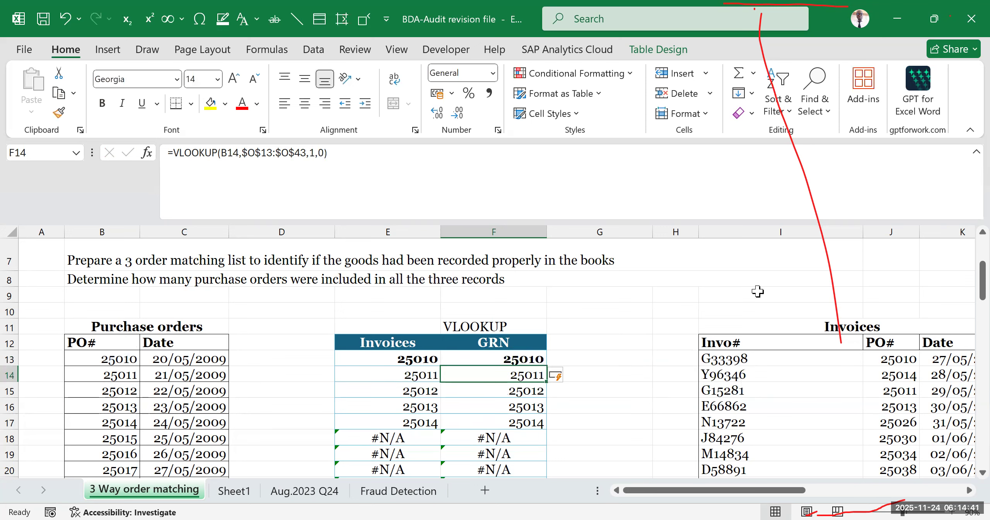
# - Review the GRN lookup results down the column, focusing on rows 18 to 26
pyautogui.scroll(-1, 735, 298)
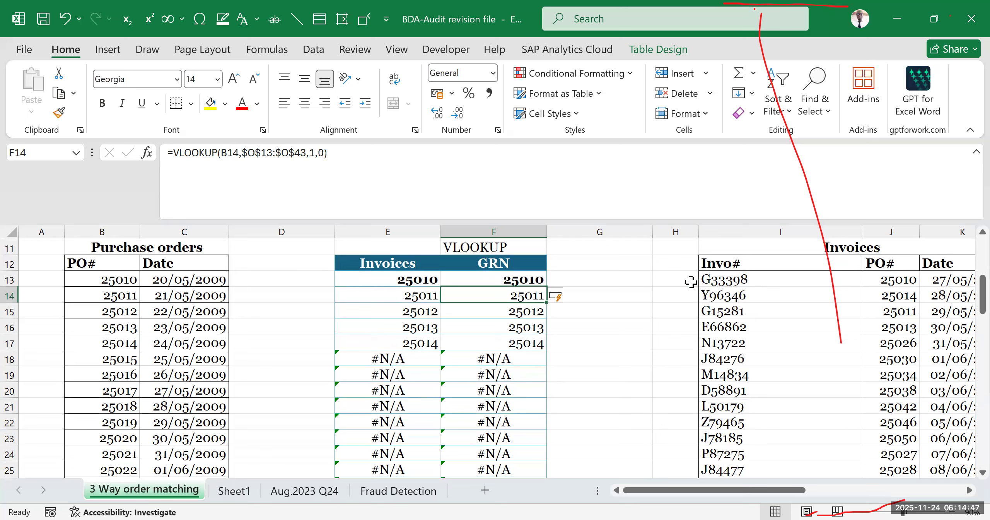
pyautogui.click(529, 280)
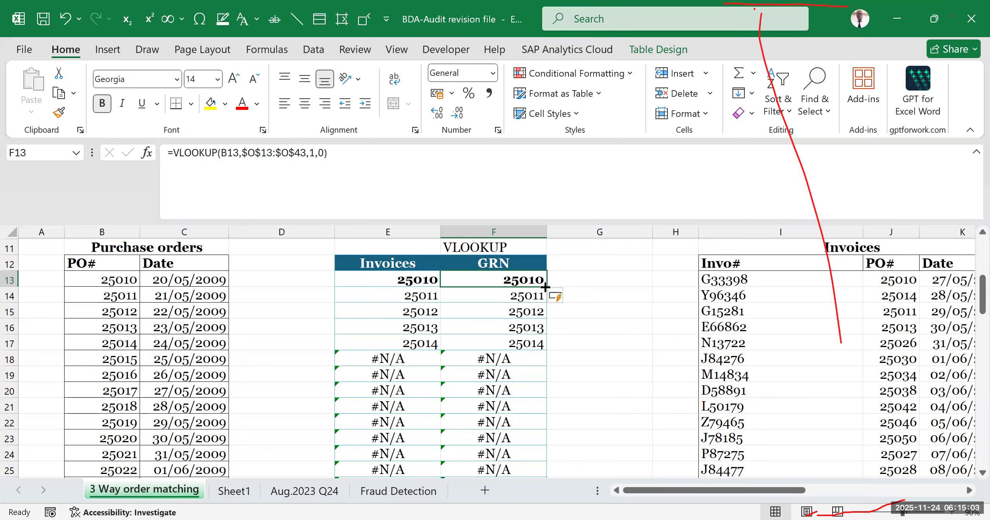
pyautogui.scroll(-3, 568, 368)
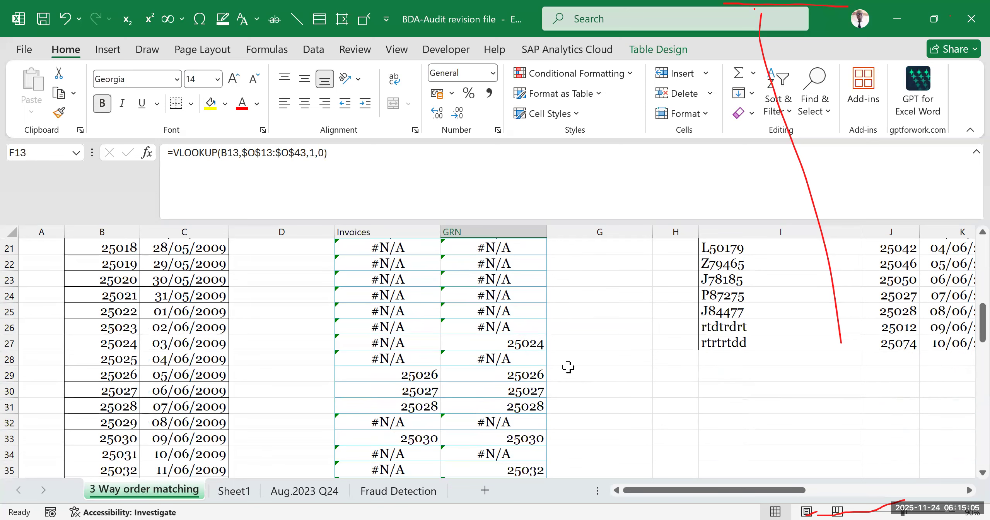
pyautogui.scroll(2, 568, 368)
pyautogui.click(512, 281)
pyautogui.moveTo(511, 306); pyautogui.dragTo(506, 406)
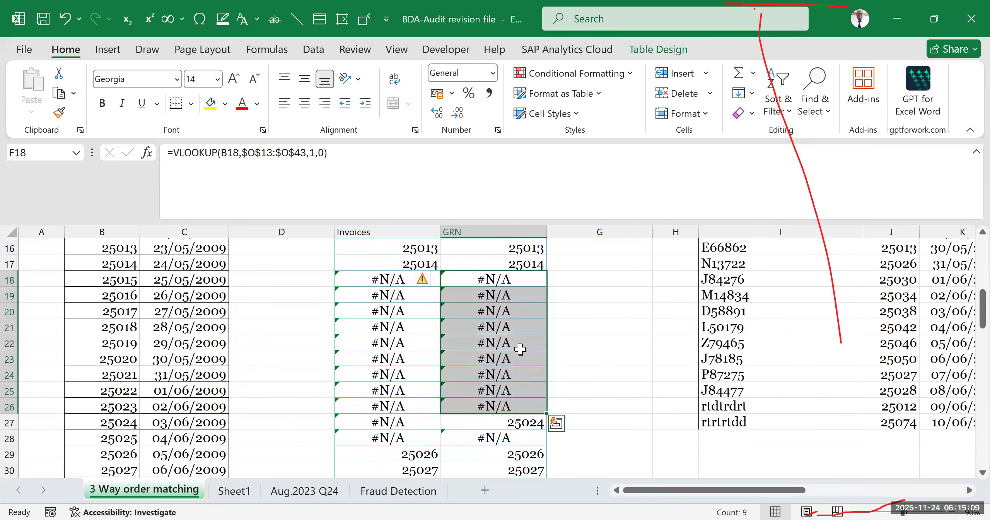
pyautogui.scroll(3, 521, 350)
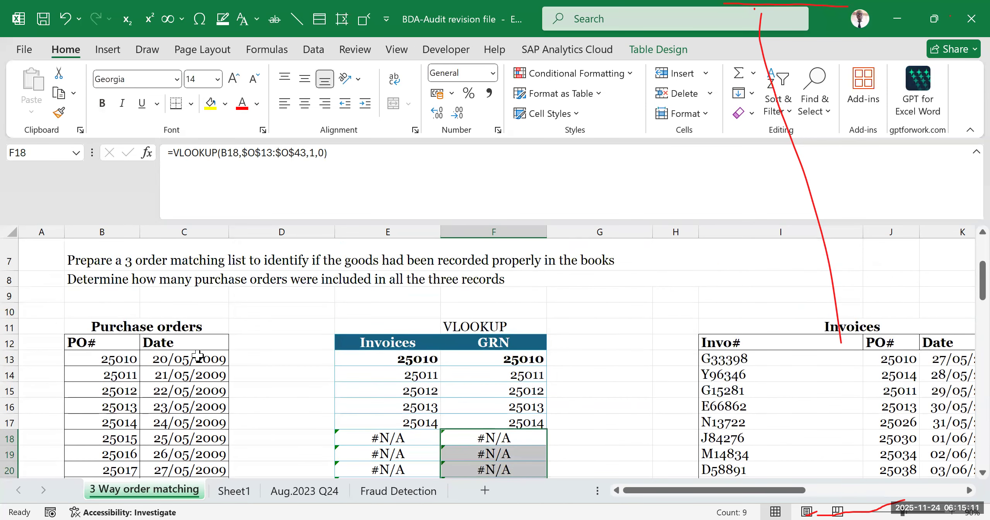
pyautogui.scroll(-3, 198, 356)
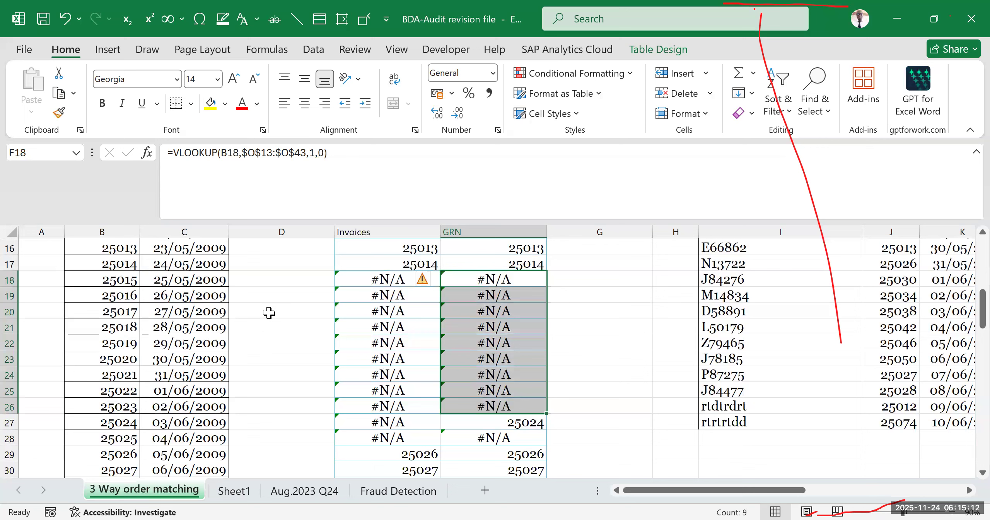
# - Compare the purchase order numbers from row 18 down with the GRN lookup results in the same rows
pyautogui.click(476, 284)
pyautogui.moveTo(120, 279); pyautogui.dragTo(135, 418)
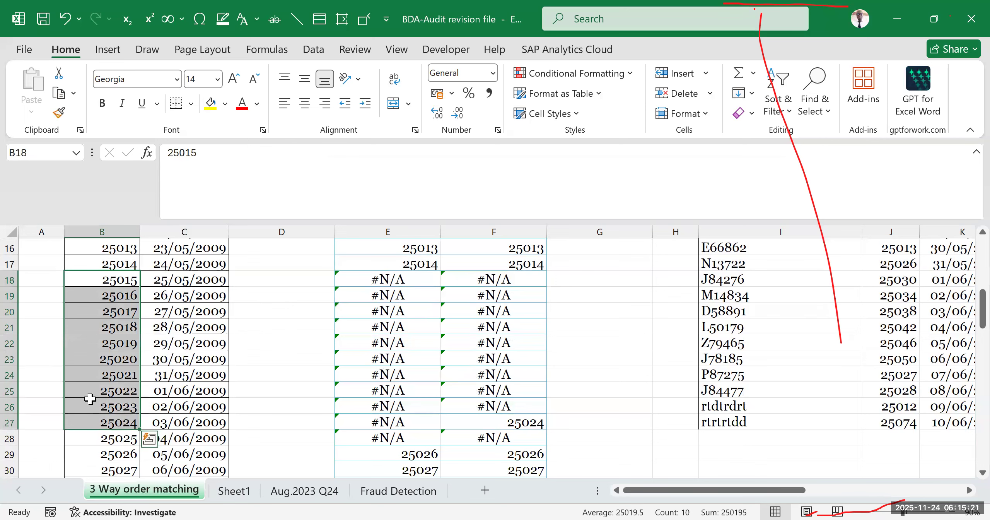
pyautogui.moveTo(637, 499); pyautogui.dragTo(662, 499)
pyautogui.scroll(5, 592, 379)
pyautogui.scroll(-2, 557, 415)
pyautogui.scroll(-2, 570, 408)
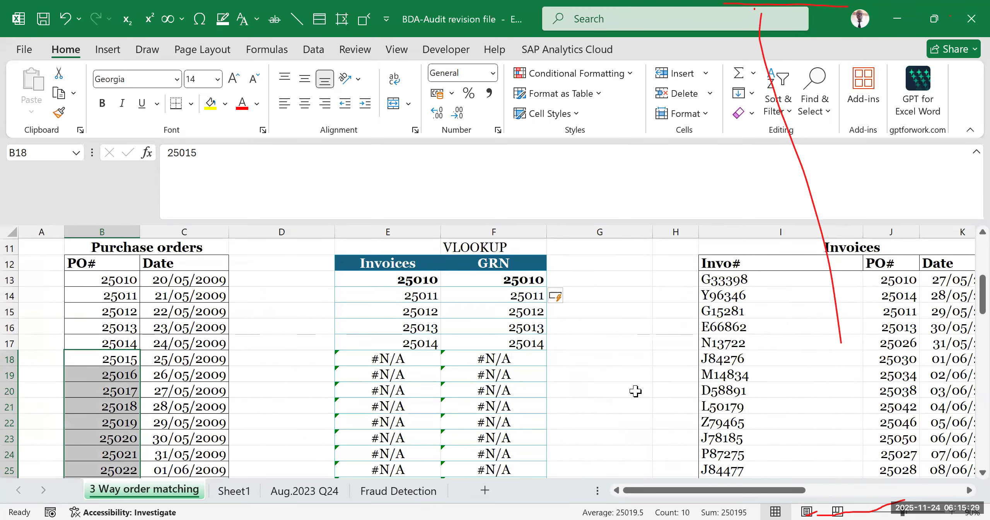
pyautogui.click(636, 391)
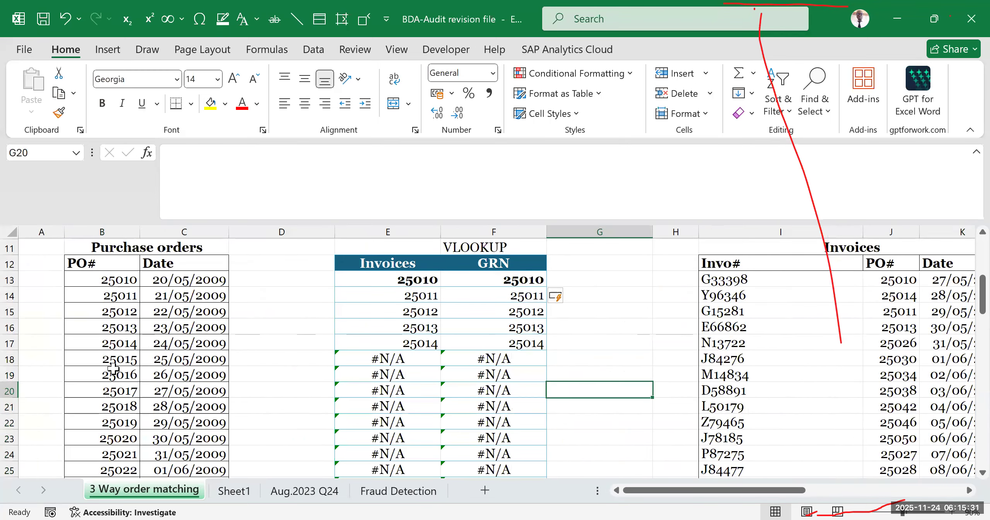
pyautogui.moveTo(113, 374); pyautogui.dragTo(119, 465)
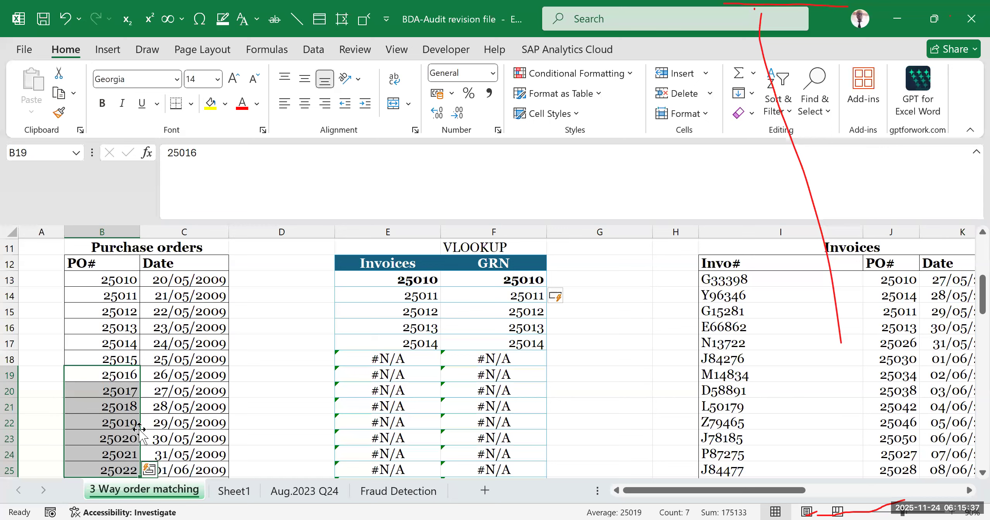
pyautogui.click(123, 397)
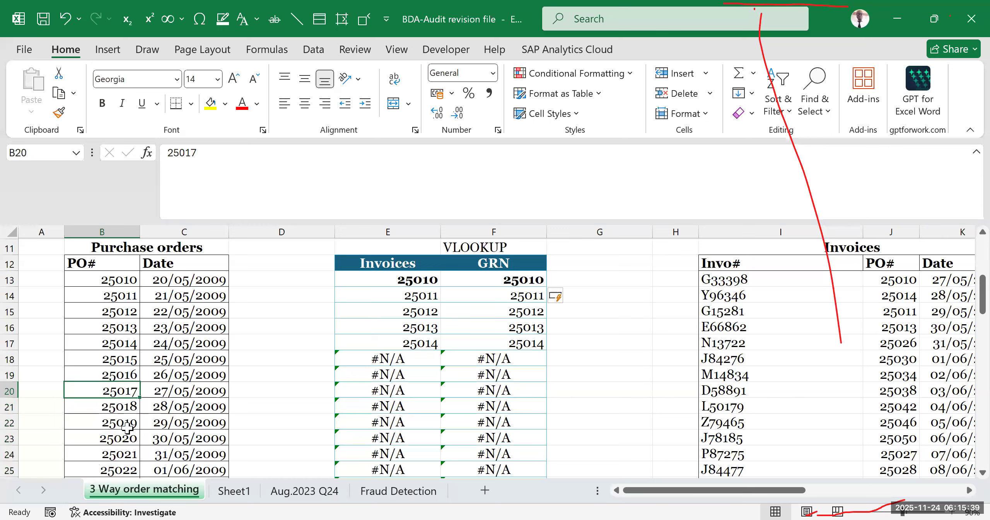
pyautogui.moveTo(502, 357); pyautogui.dragTo(497, 440)
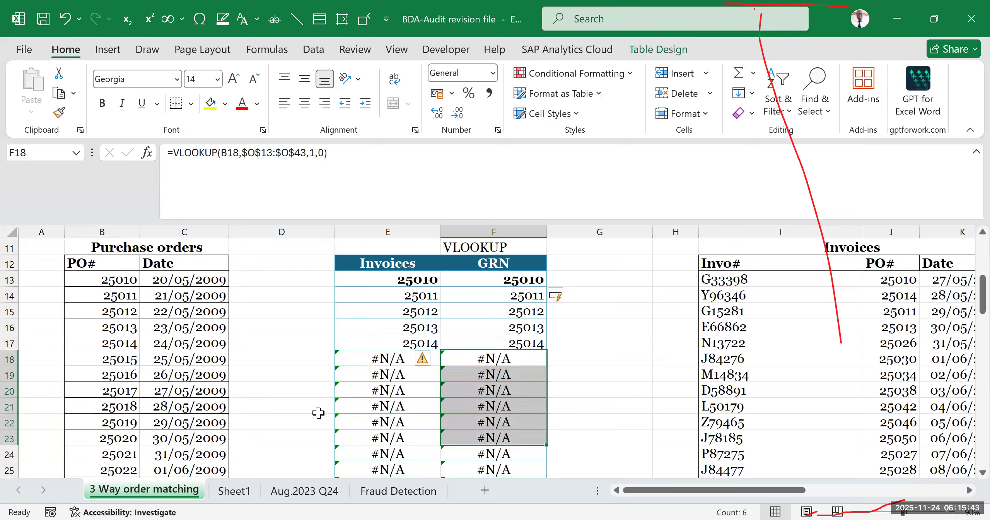
pyautogui.scroll(-5, 318, 413)
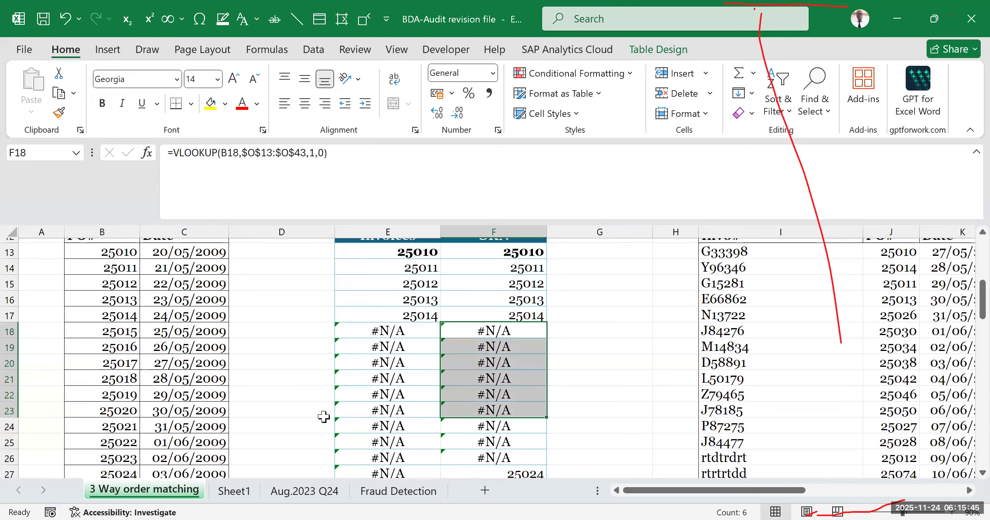
# - Check the purchase order in B27 against its GRN lookup result in F27
pyautogui.click(471, 267)
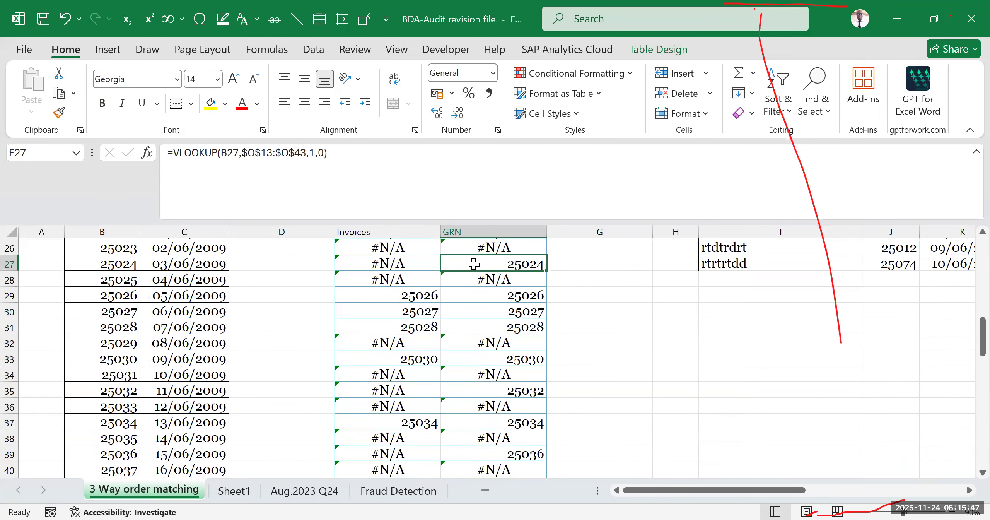
pyautogui.click(111, 267)
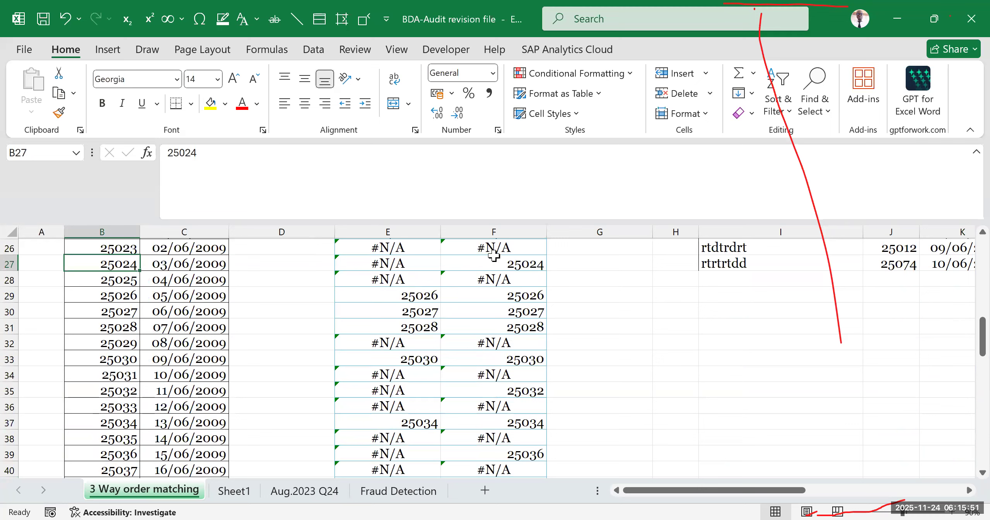
pyautogui.click(484, 265)
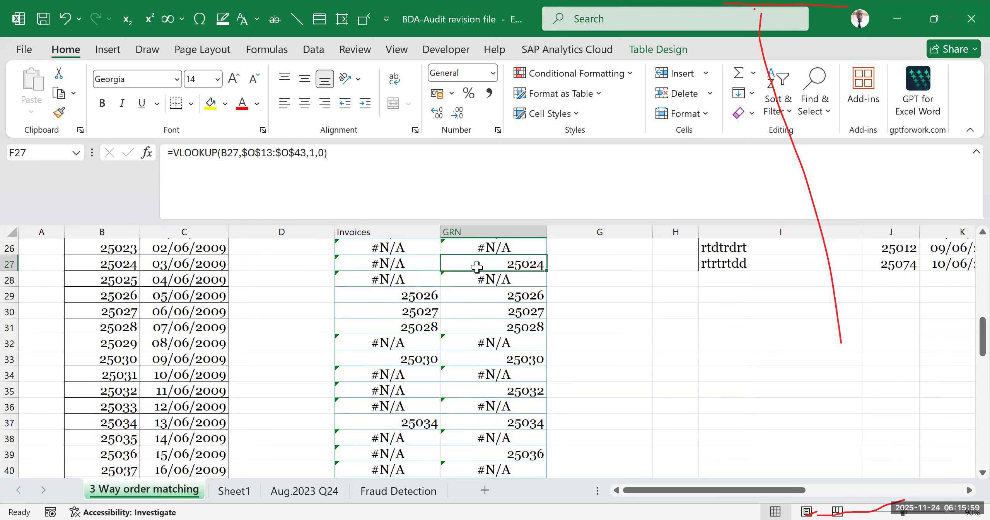
pyautogui.scroll(5, 488, 309)
pyautogui.scroll(1, 488, 308)
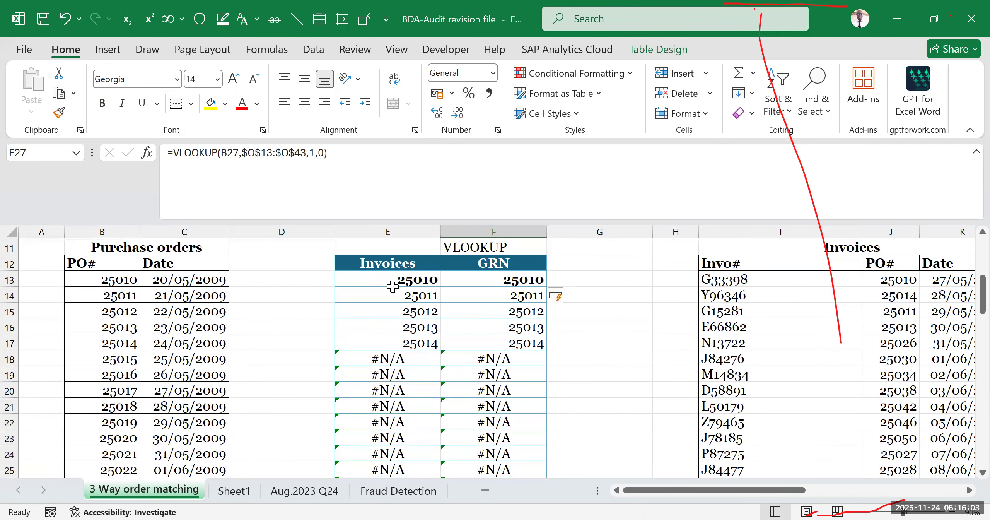
# - Compare the Invoices and GRN lookup columns with the Purchase orders list
pyautogui.moveTo(398, 263); pyautogui.dragTo(386, 375)
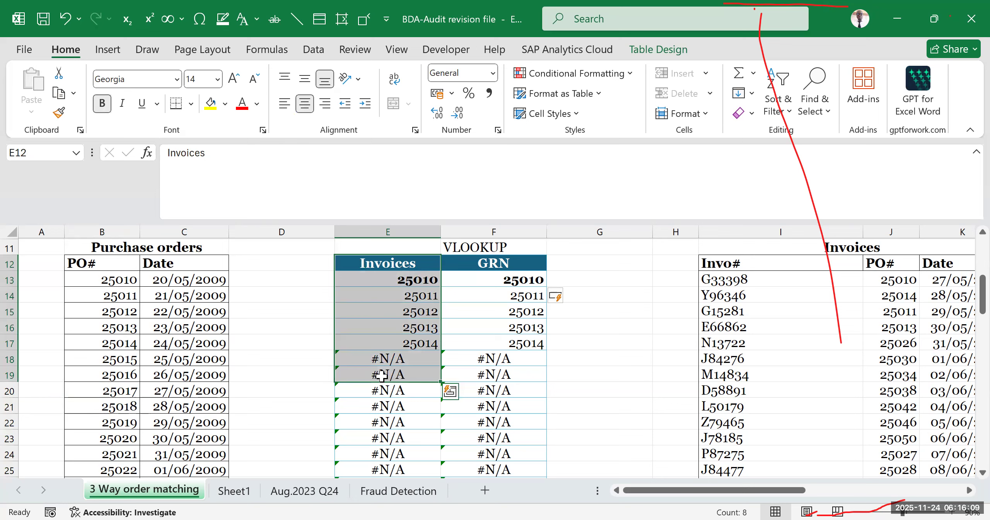
pyautogui.moveTo(477, 267); pyautogui.dragTo(459, 360)
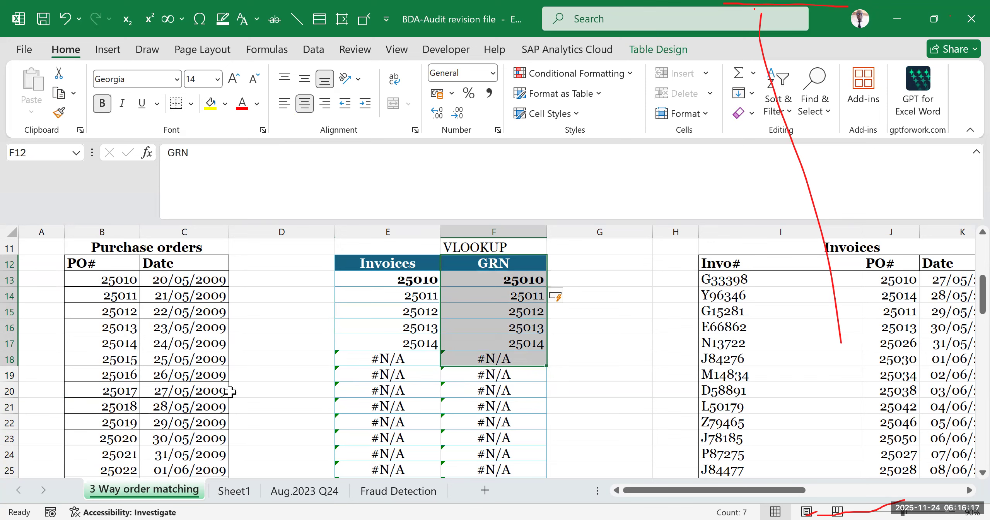
pyautogui.moveTo(228, 390); pyautogui.dragTo(247, 390)
pyautogui.click(140, 250)
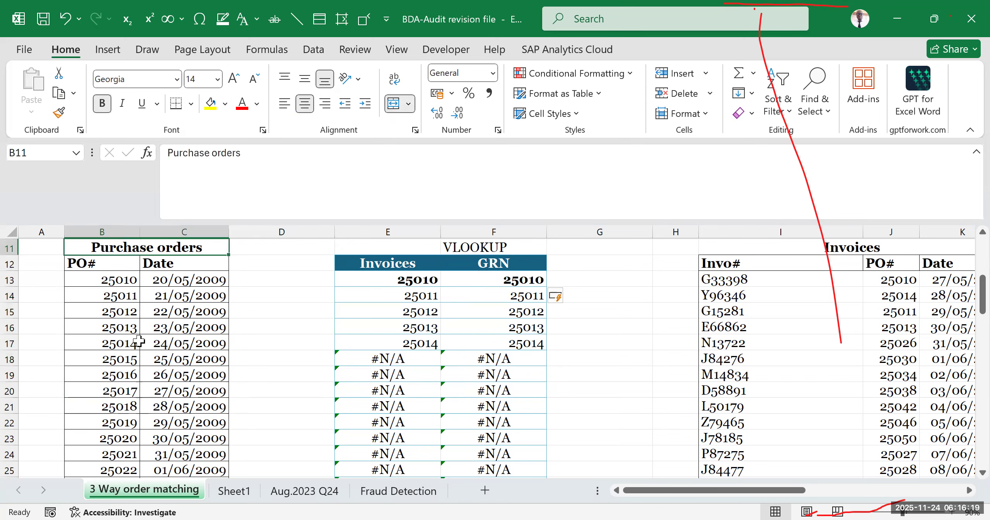
# - Examine the purchase order entries in rows 13 and 15 together with the adjacent empty cells in column D
pyautogui.click(100, 279)
pyautogui.click(113, 364)
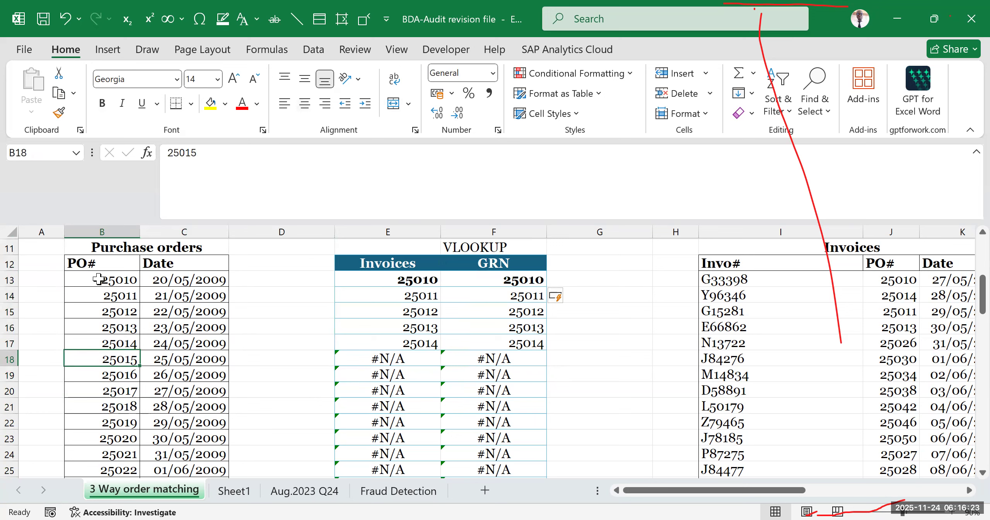
pyautogui.click(104, 279)
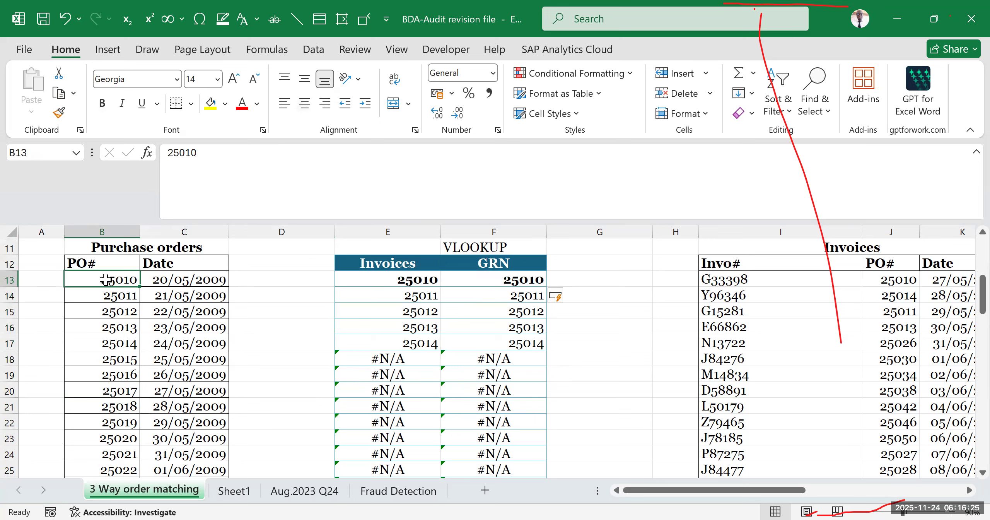
pyautogui.click(186, 280)
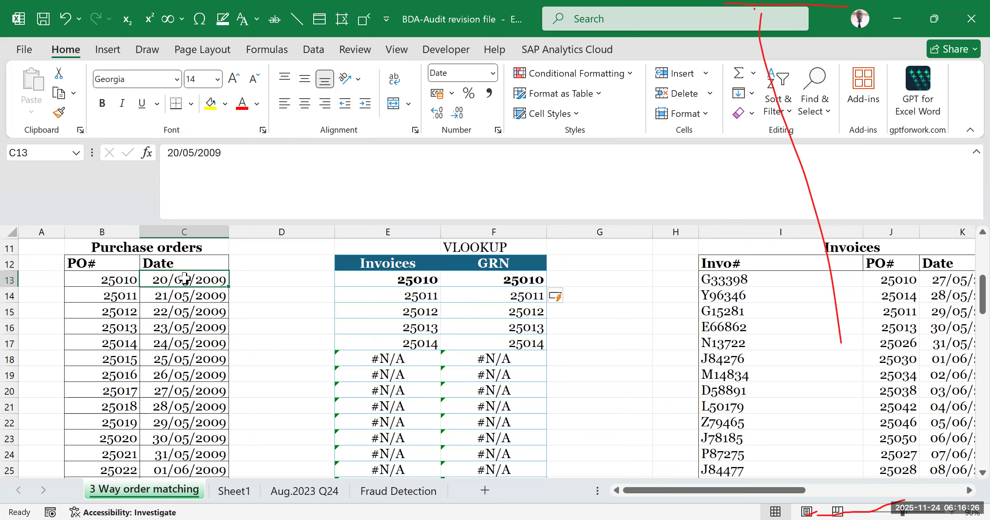
pyautogui.click(260, 275)
pyautogui.moveTo(108, 280); pyautogui.dragTo(198, 280)
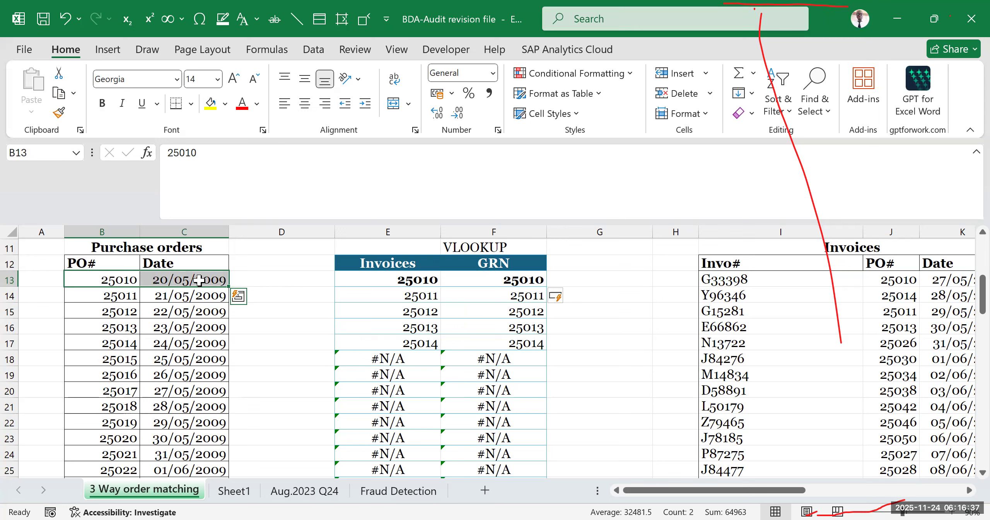
pyautogui.click(257, 343)
pyautogui.click(251, 275)
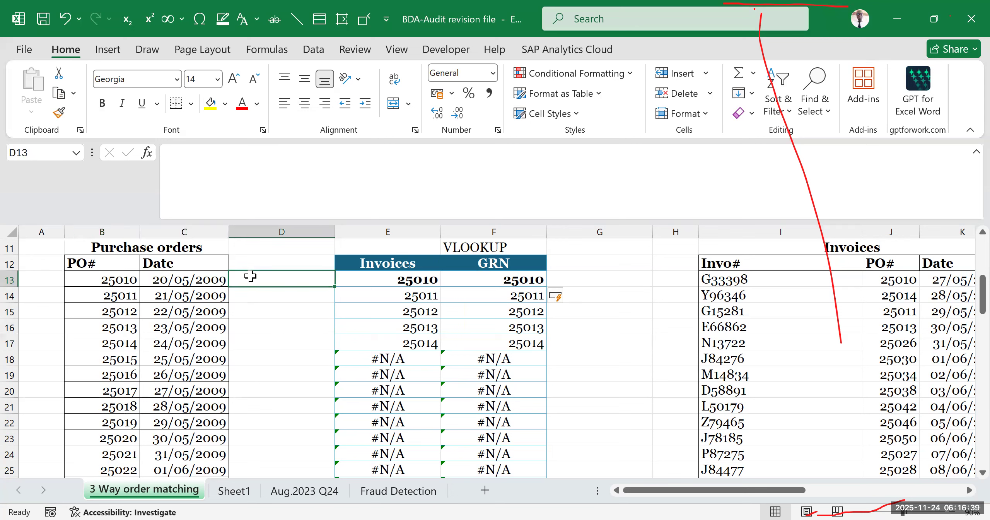
pyautogui.click(119, 311)
pyautogui.moveTo(228, 312); pyautogui.dragTo(249, 311)
pyautogui.click(249, 310)
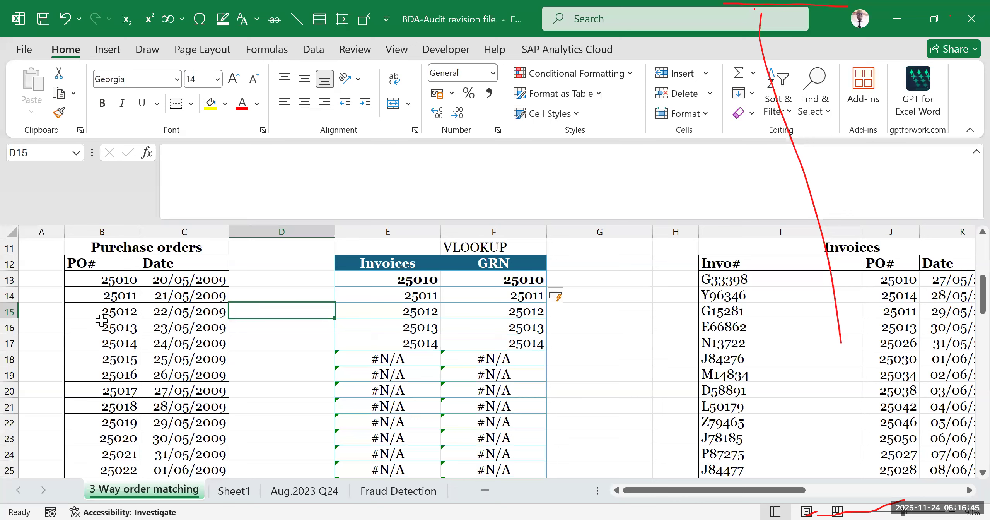
pyautogui.moveTo(101, 311); pyautogui.dragTo(241, 312)
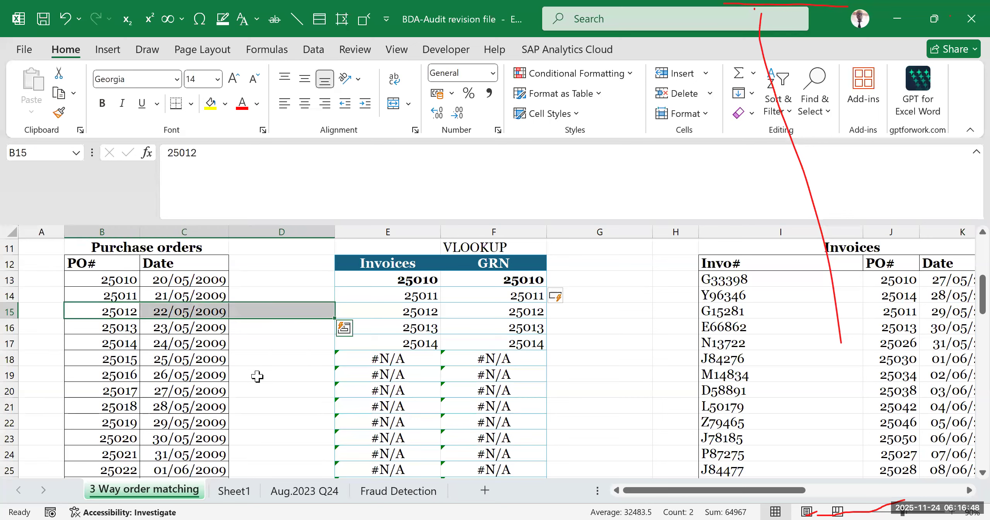
pyautogui.click(517, 58)
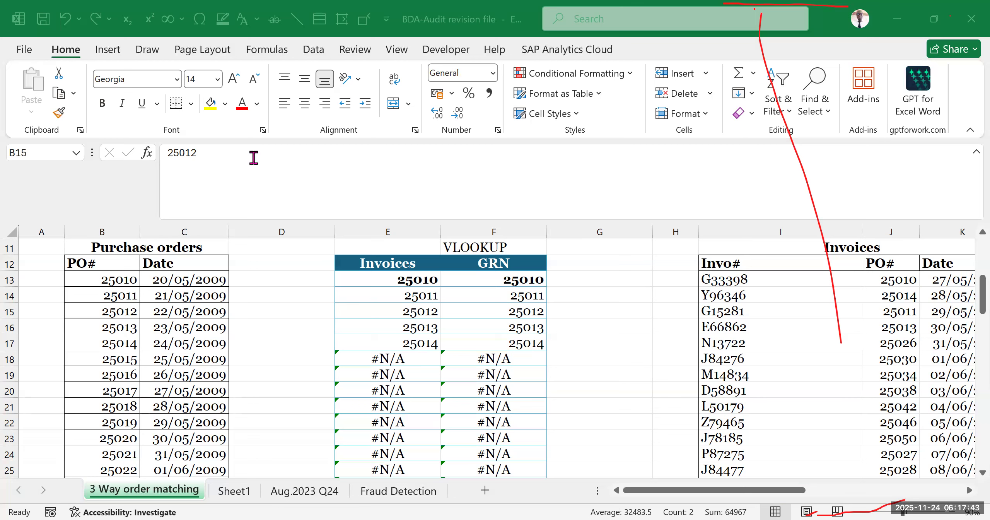
# - Examine the purchase order entry in row 14 and the extent of the whole Purchase orders list
pyautogui.click(270, 284)
pyautogui.click(281, 338)
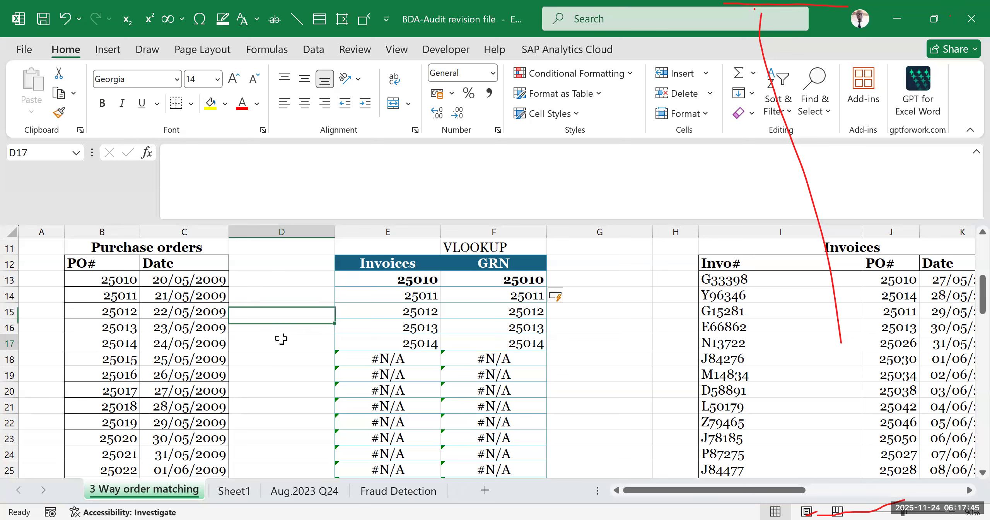
pyautogui.click(119, 300)
pyautogui.moveTo(153, 297); pyautogui.dragTo(244, 299)
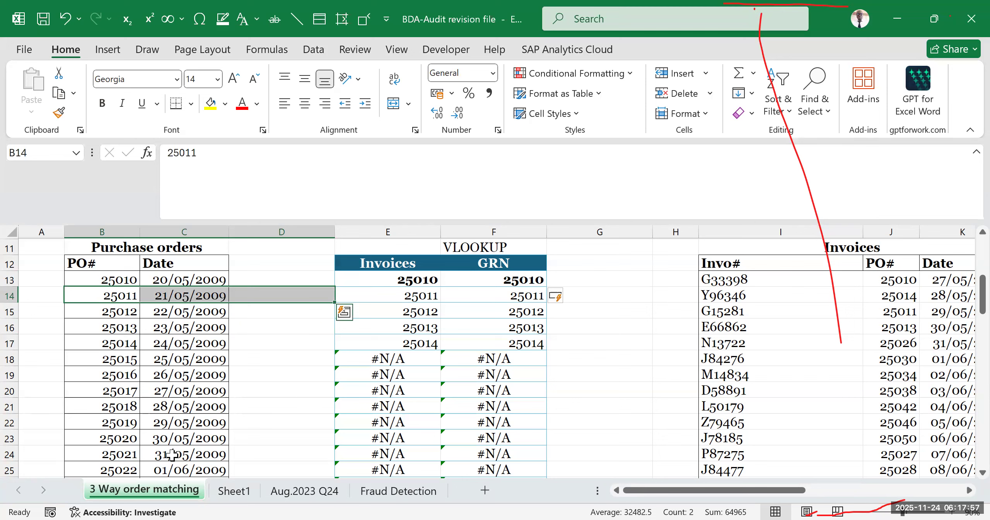
pyautogui.moveTo(258, 420); pyautogui.dragTo(257, 408)
pyautogui.moveTo(92, 249); pyautogui.dragTo(235, 471)
pyautogui.click(258, 309)
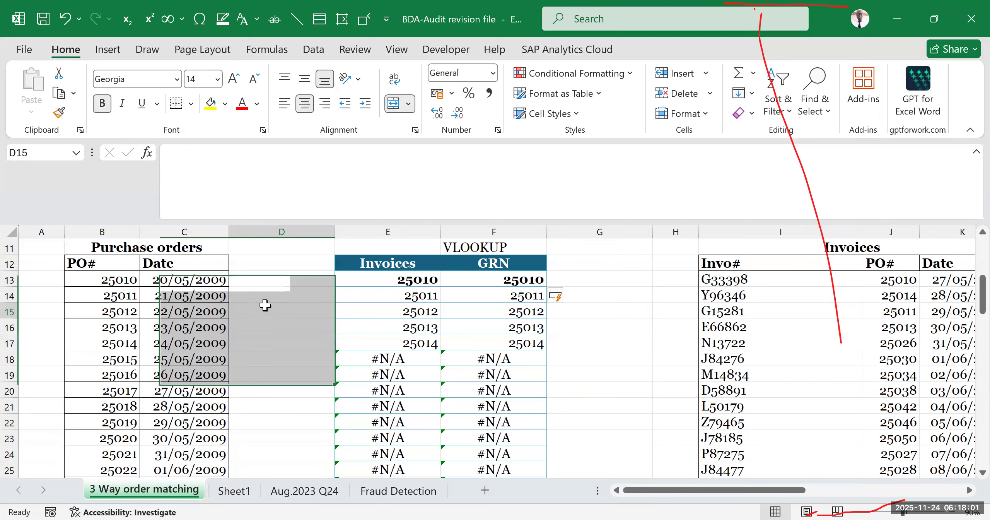
pyautogui.moveTo(71, 247); pyautogui.dragTo(111, 402)
# - Insert a blank column at column D, between the Purchase orders list and the VLOOKUP table
pyautogui.moveTo(370, 231); pyautogui.dragTo(464, 232)
pyautogui.click(874, 242)
pyautogui.moveTo(262, 231); pyautogui.dragTo(264, 227)
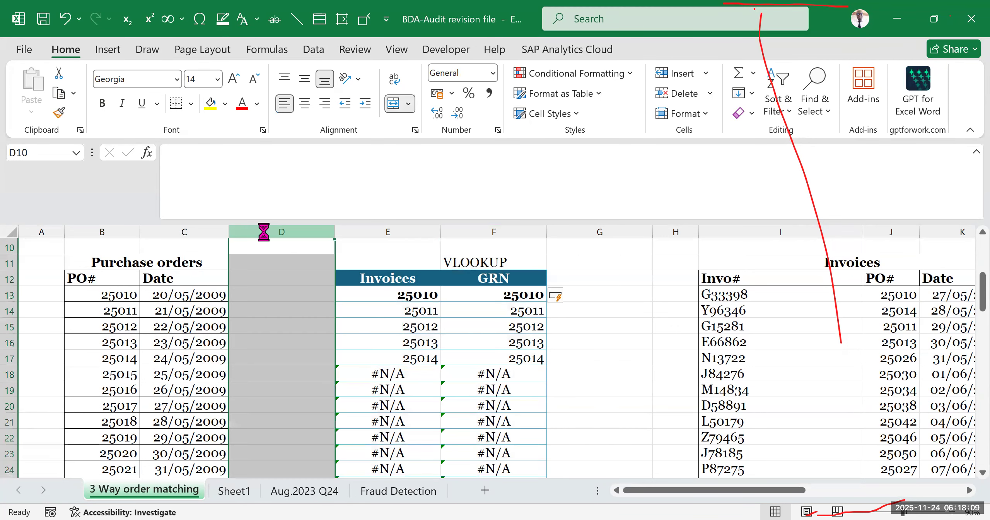
pyautogui.hotkey('ctrl', 'shift', '+')
pyautogui.click(799, 337)
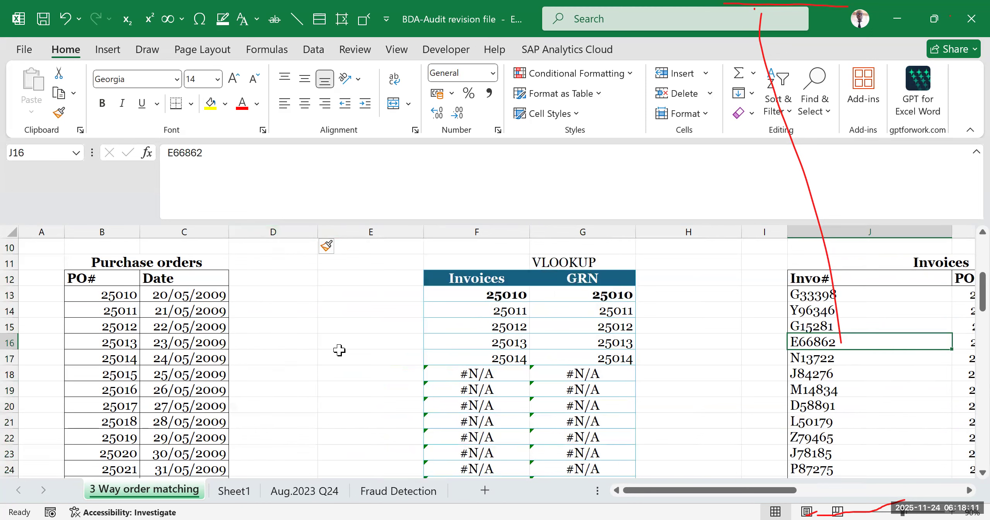
# - Enter the header "3-Order match" in cell D12 and widen column D to fit it
pyautogui.click(272, 280)
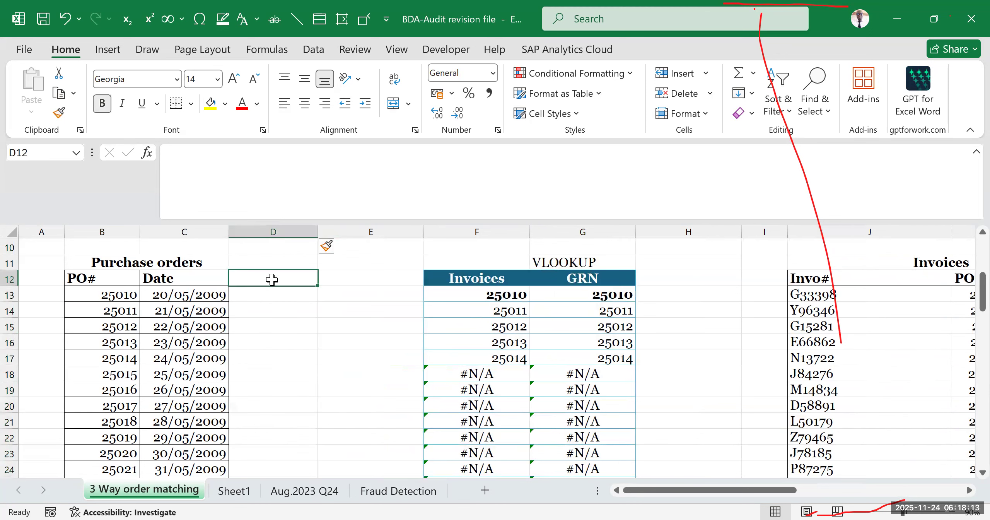
pyautogui.write('3')
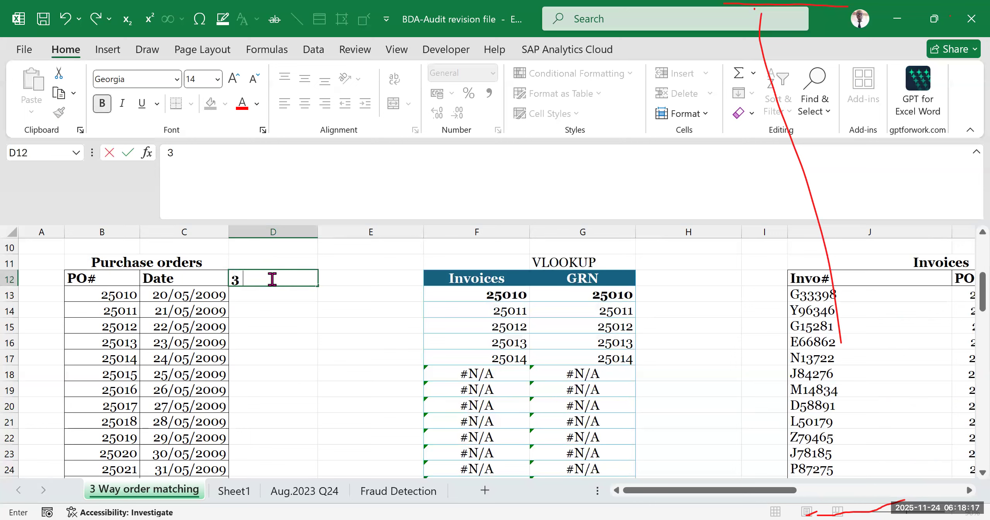
pyautogui.write('-ORDER MATCH')
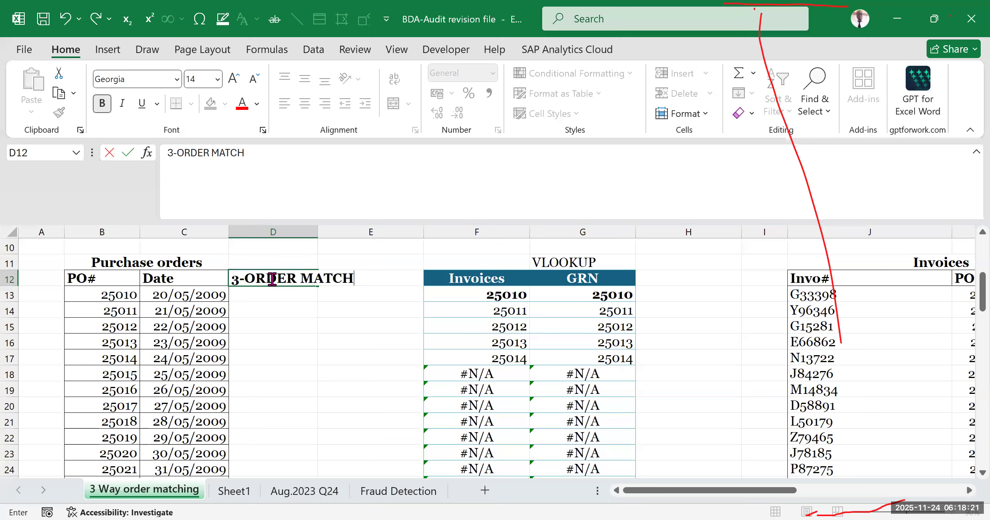
pyautogui.press('BackSpace')
pyautogui.press('BackSpace')
pyautogui.press('BackSpace')
pyautogui.press('BackSpace')
pyautogui.press('BackSpace')
pyautogui.press('BackSpace')
pyautogui.press('BackSpace')
pyautogui.press('BackSpace')
pyautogui.press('BackSpace')
pyautogui.press('BackSpace')
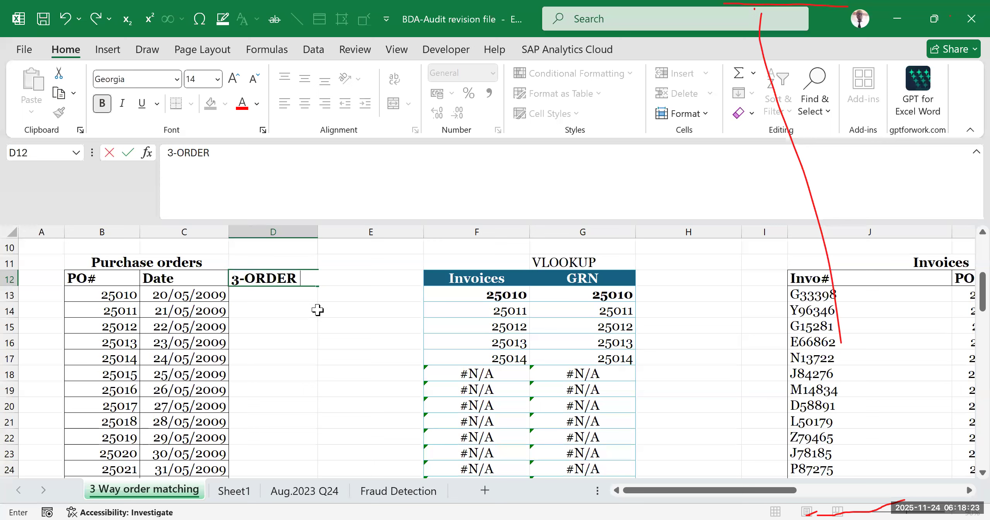
pyautogui.write('d')
pyautogui.press('BackSpace')
pyautogui.write('rder match')
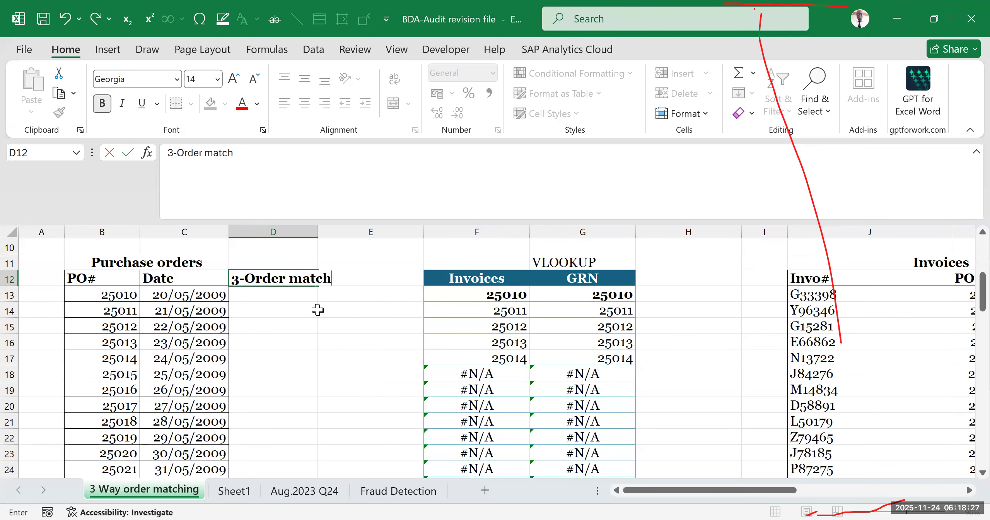
pyautogui.click(383, 344)
pyautogui.doubleClick(318, 232)
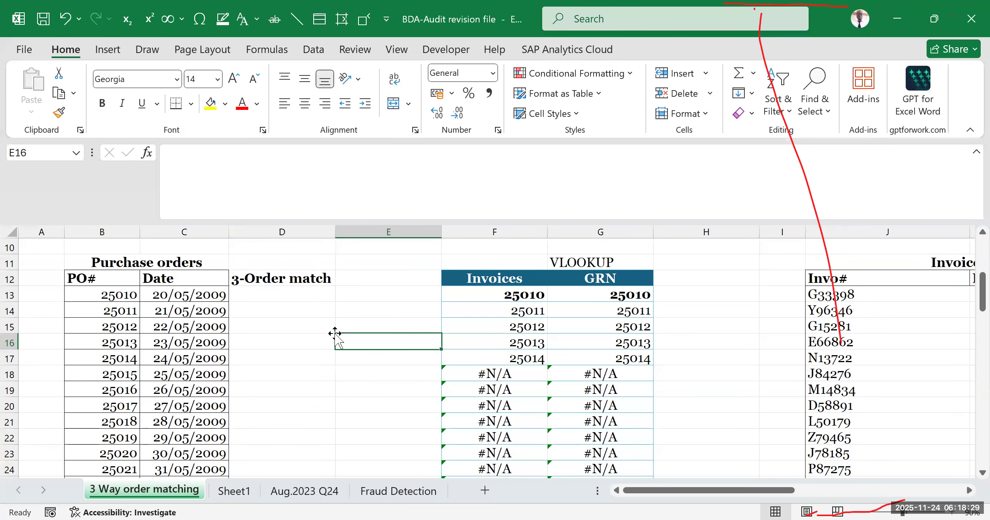
pyautogui.click(326, 325)
pyautogui.click(353, 284)
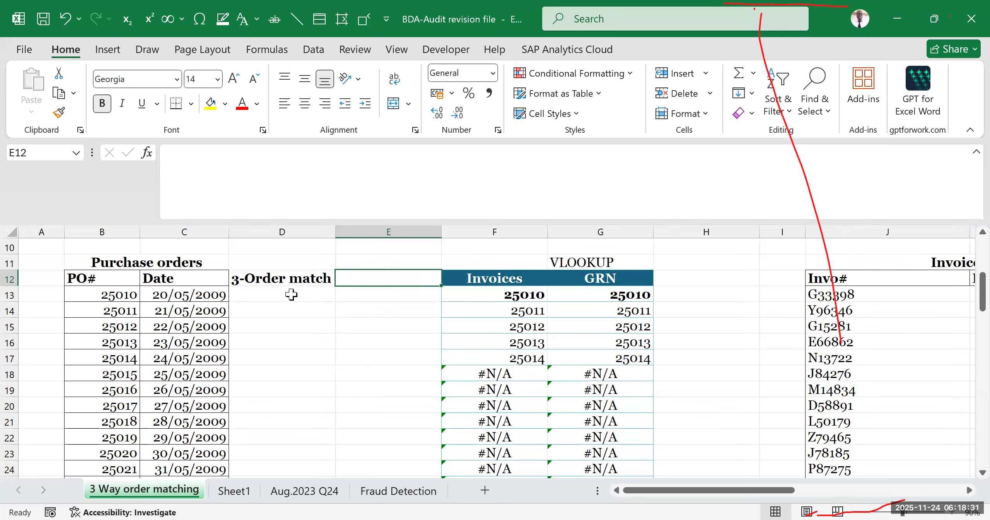
# - Examine the PO# entries and the Invoices and GRN lookup results alongside the empty cells of the 3-Order match column
pyautogui.moveTo(254, 294); pyautogui.dragTo(251, 457)
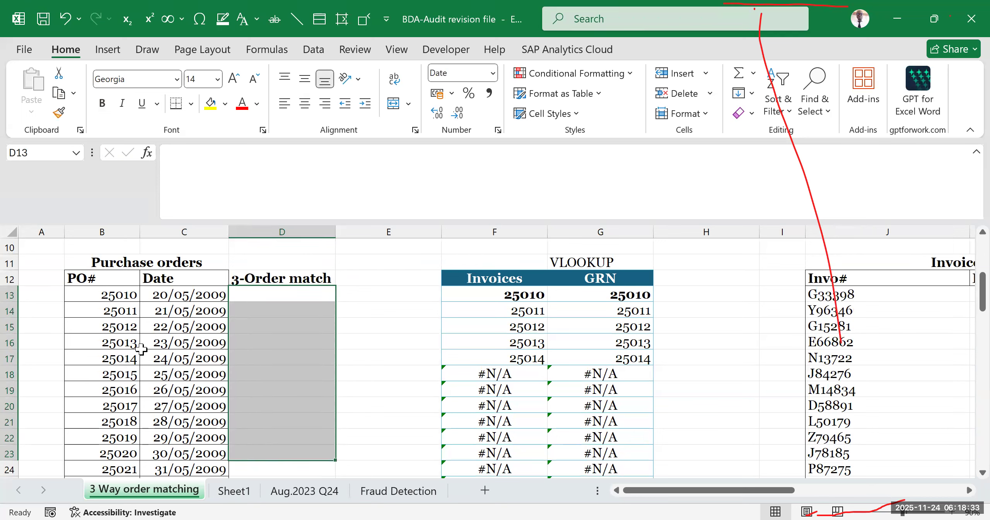
pyautogui.click(111, 295)
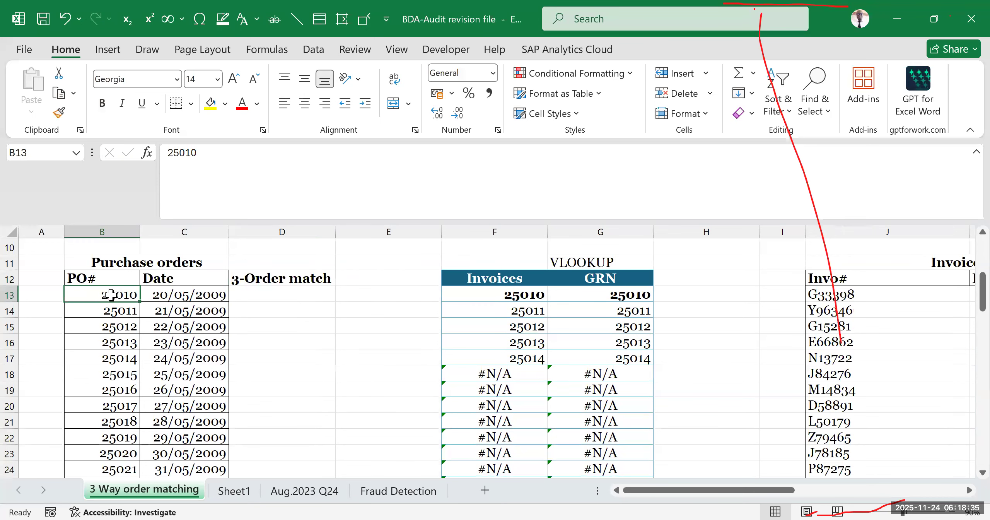
pyautogui.click(911, 262)
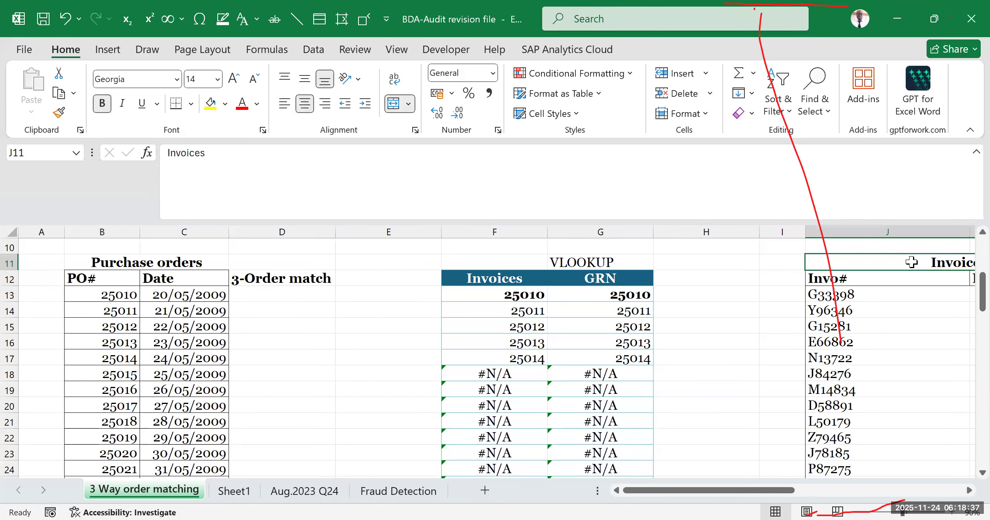
pyautogui.moveTo(294, 300); pyautogui.dragTo(294, 327)
pyautogui.click(290, 405)
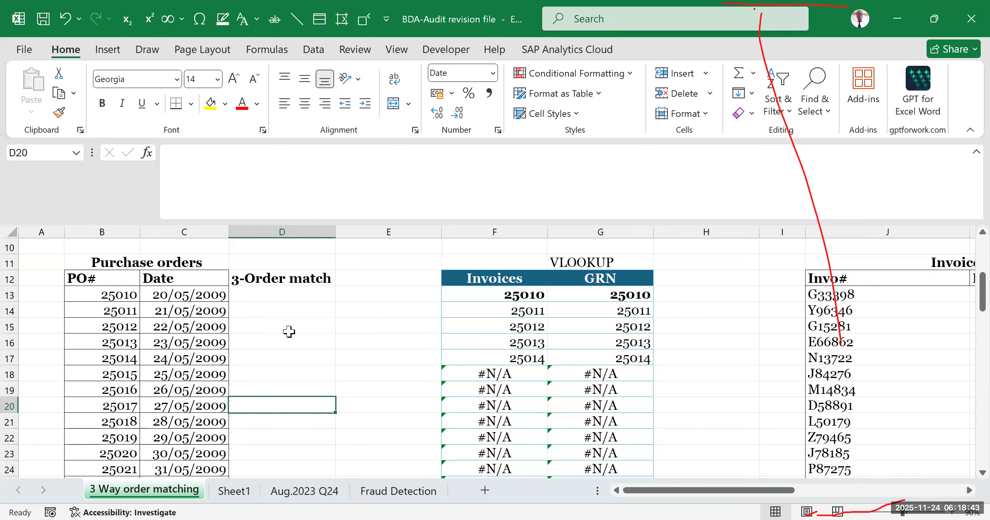
pyautogui.click(495, 296)
pyautogui.click(538, 336)
pyautogui.click(613, 309)
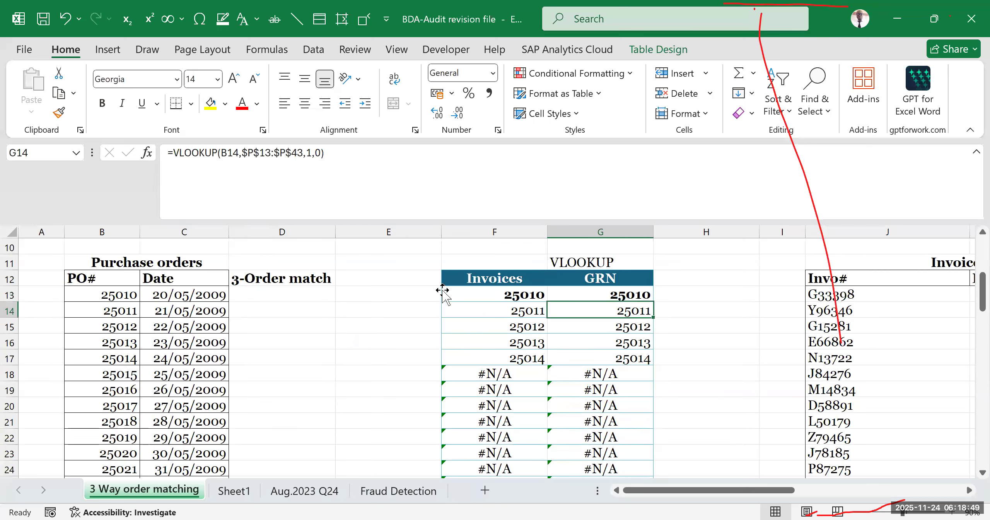
pyautogui.moveTo(453, 291); pyautogui.dragTo(609, 401)
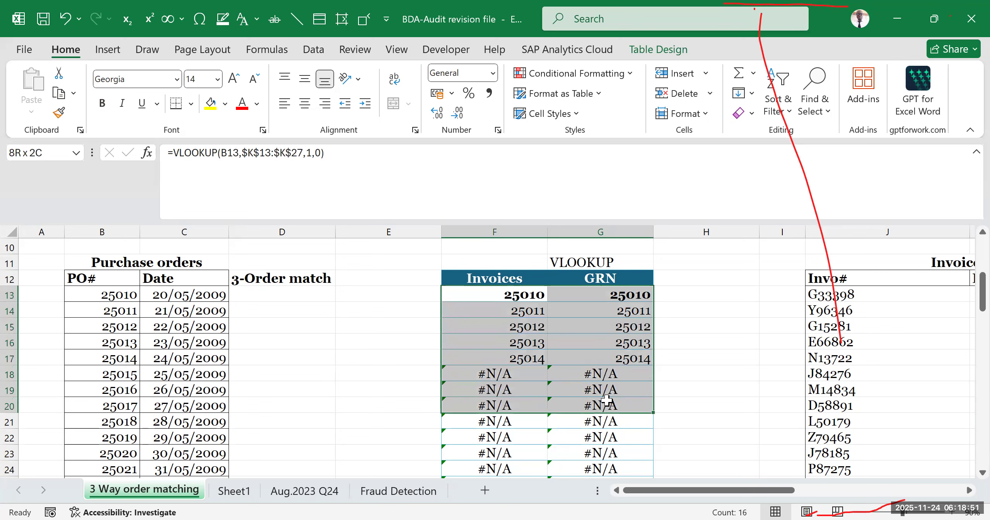
pyautogui.moveTo(110, 296); pyautogui.dragTo(112, 374)
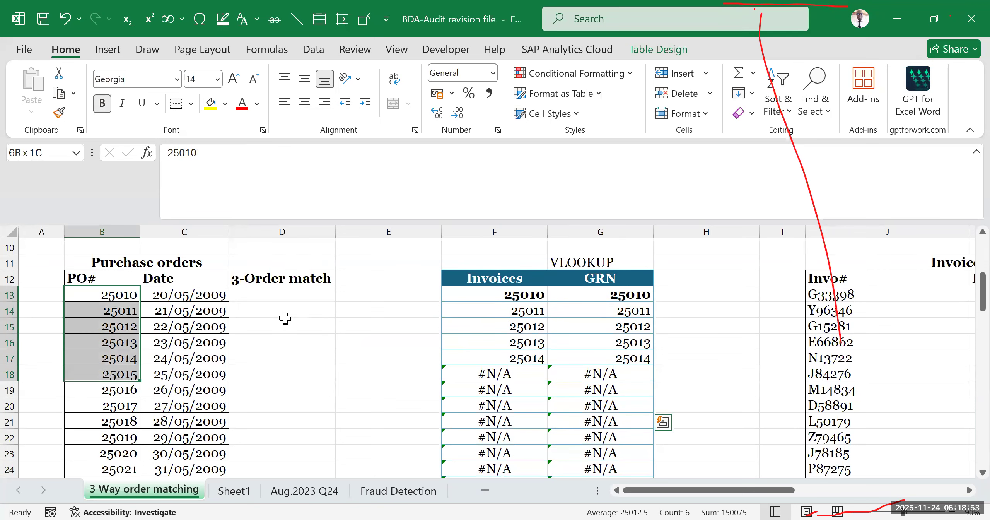
pyautogui.click(307, 297)
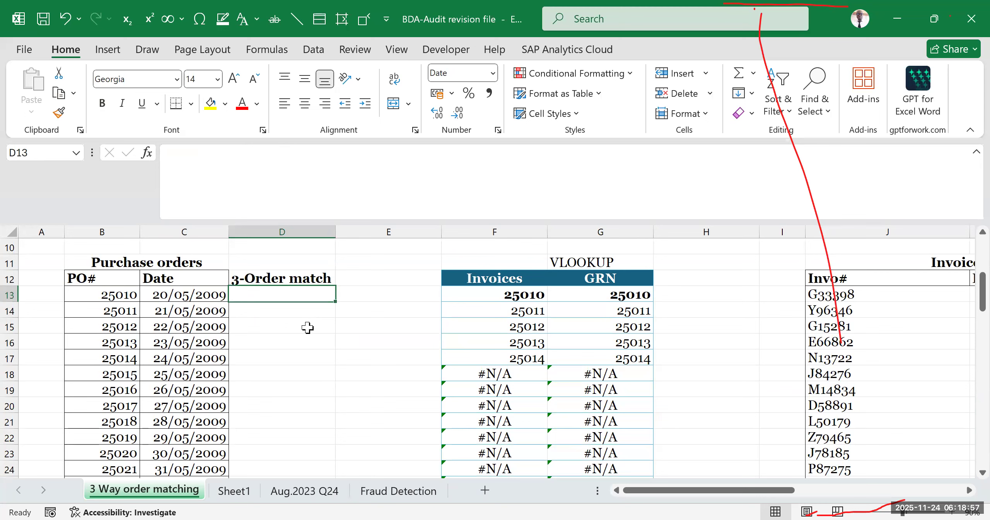
pyautogui.click(307, 342)
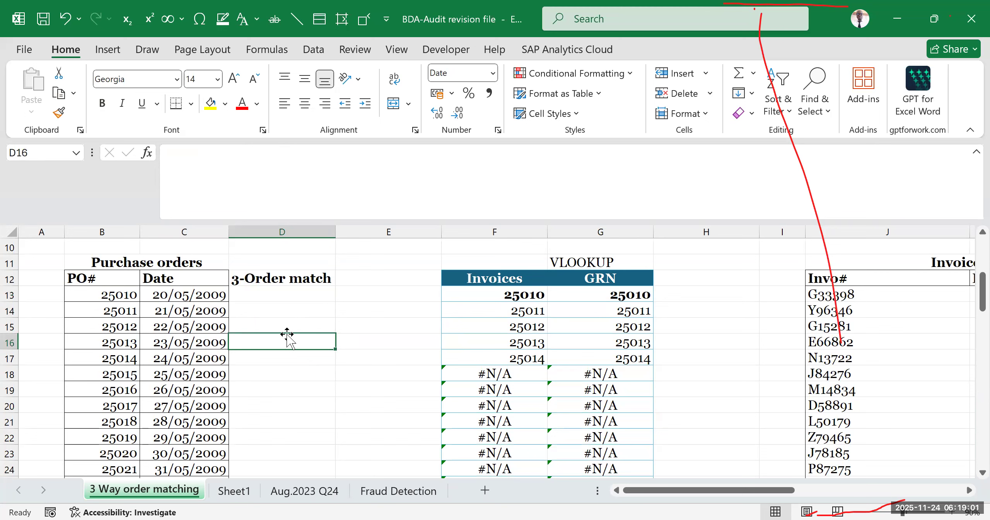
# - Begin a formula in cell D13, the first cell under the 3-Order match header
pyautogui.click(258, 296)
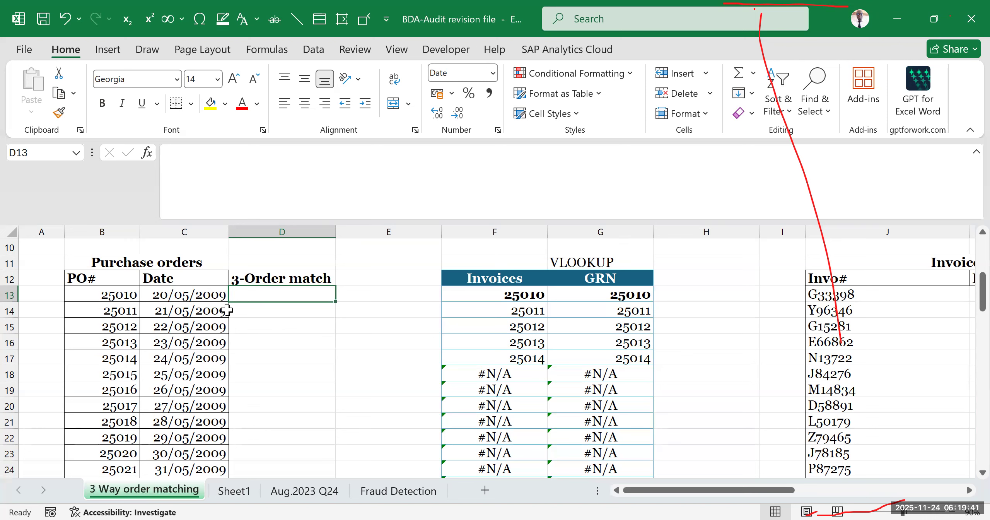
pyautogui.write('=if')
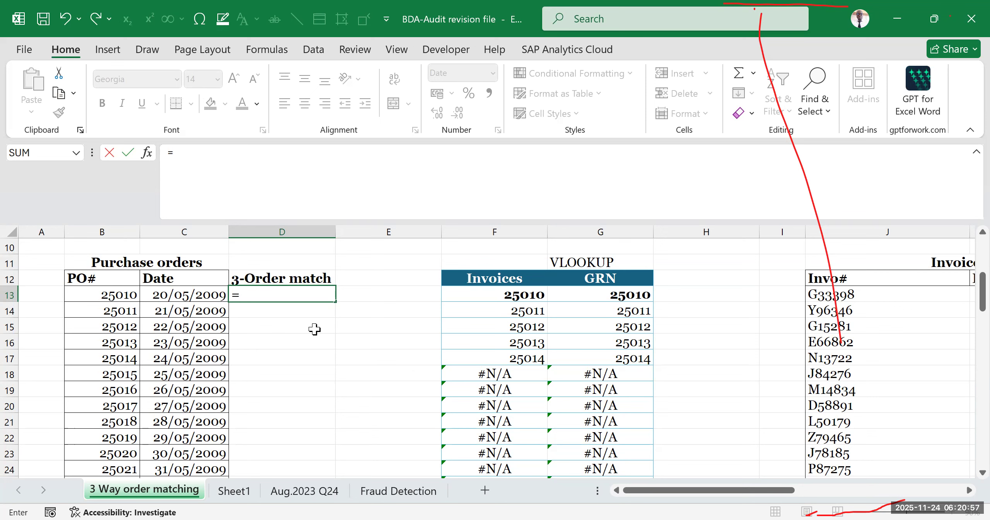
# - Extend the formula in cell D13 with the IFERROR function and nest an AND function as its value argument
pyautogui.write('if')
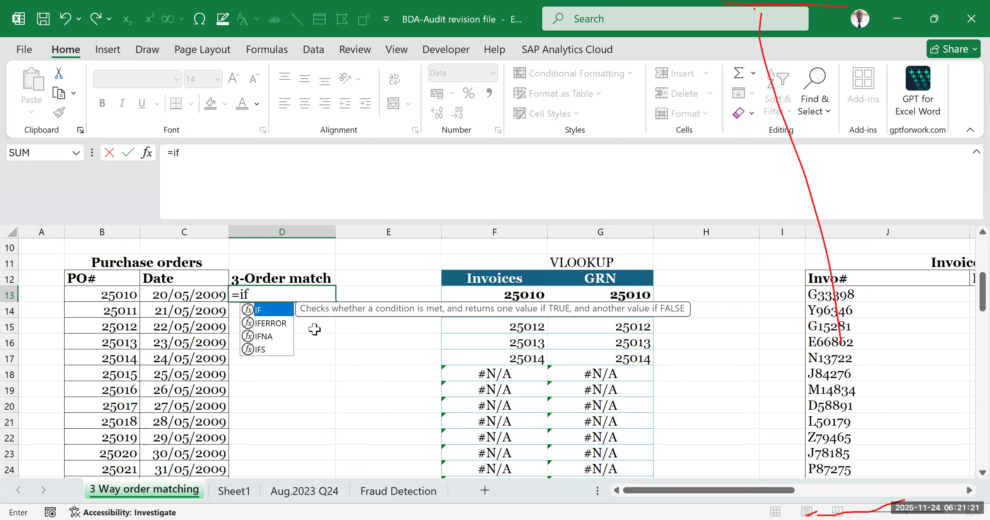
pyautogui.press('Down')
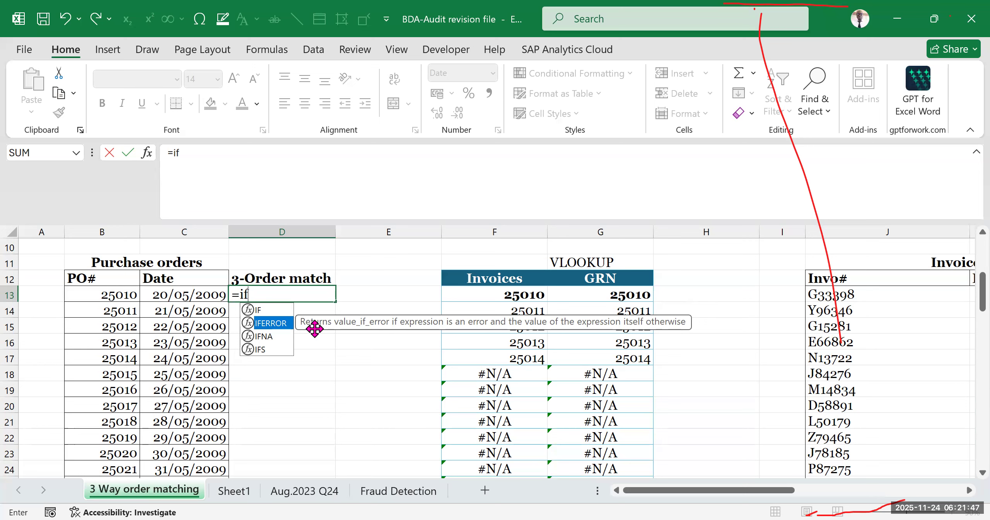
pyautogui.press('Tab')
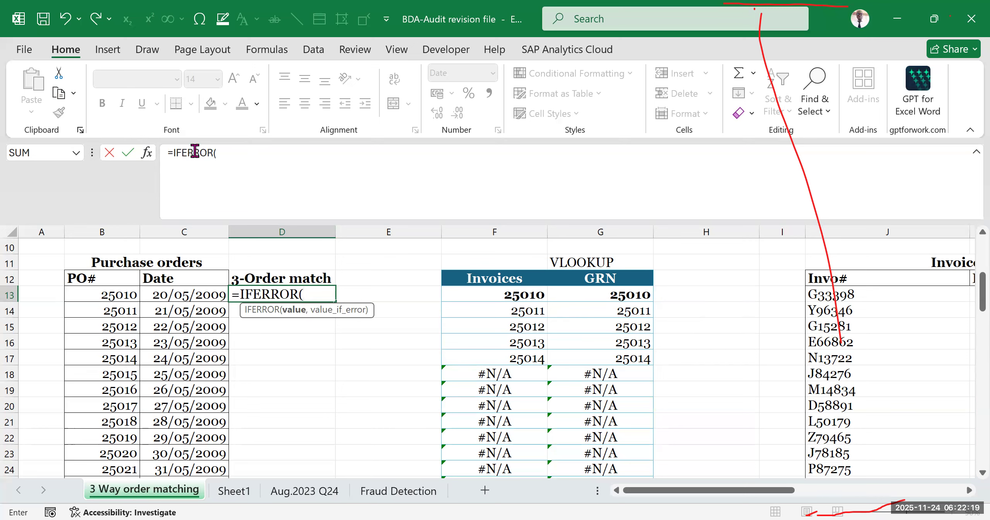
pyautogui.click(242, 153)
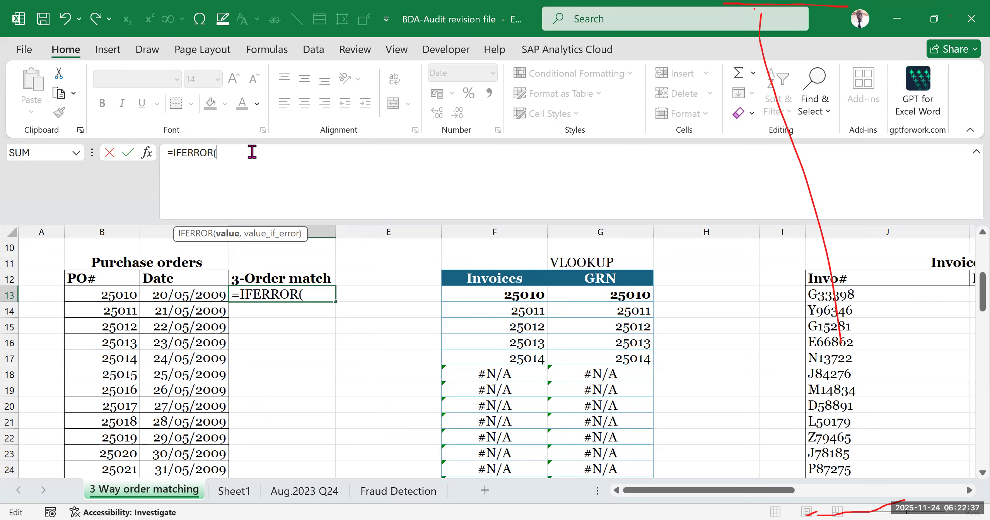
pyautogui.write('AND')
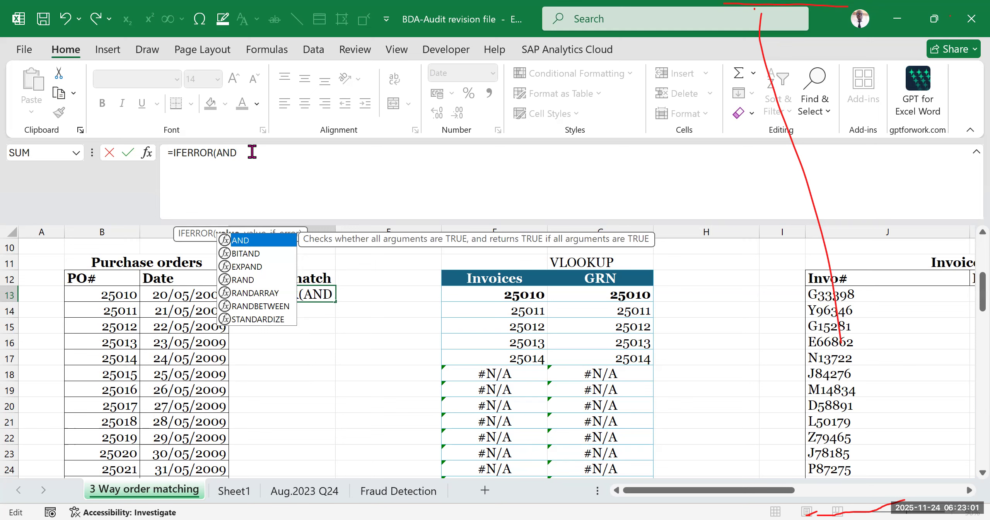
pyautogui.write('(')
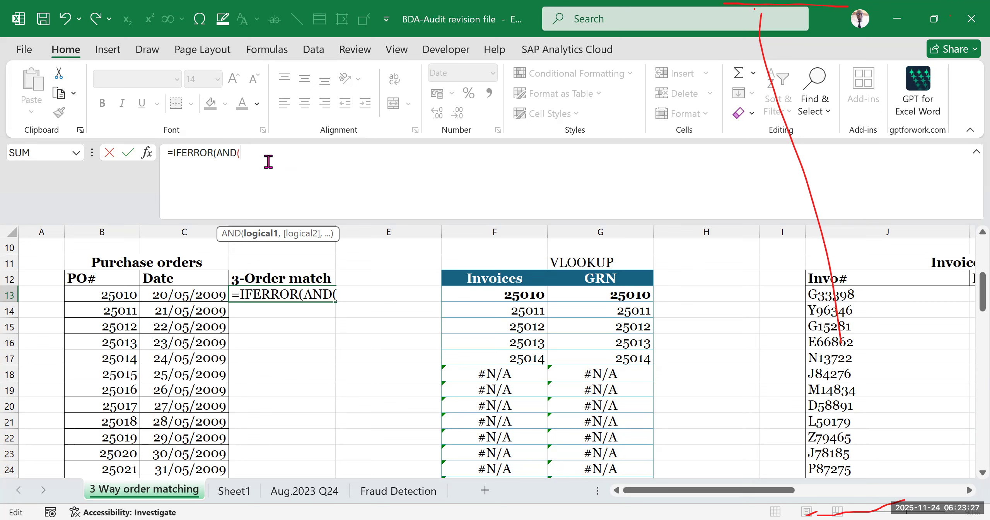
# - Examine the IFERROR and AND parts of the formula in cell D13 along with their argument hints
pyautogui.click(257, 75)
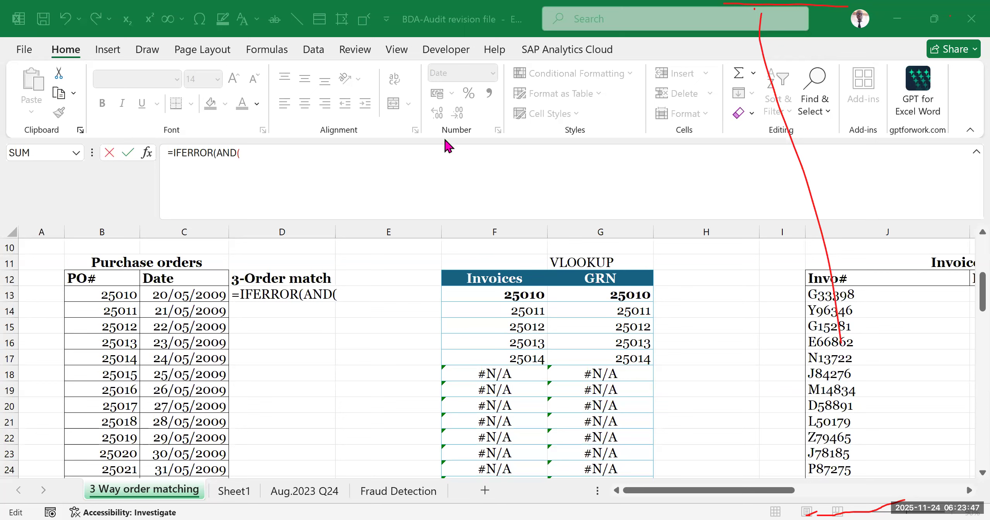
pyautogui.click(336, 294)
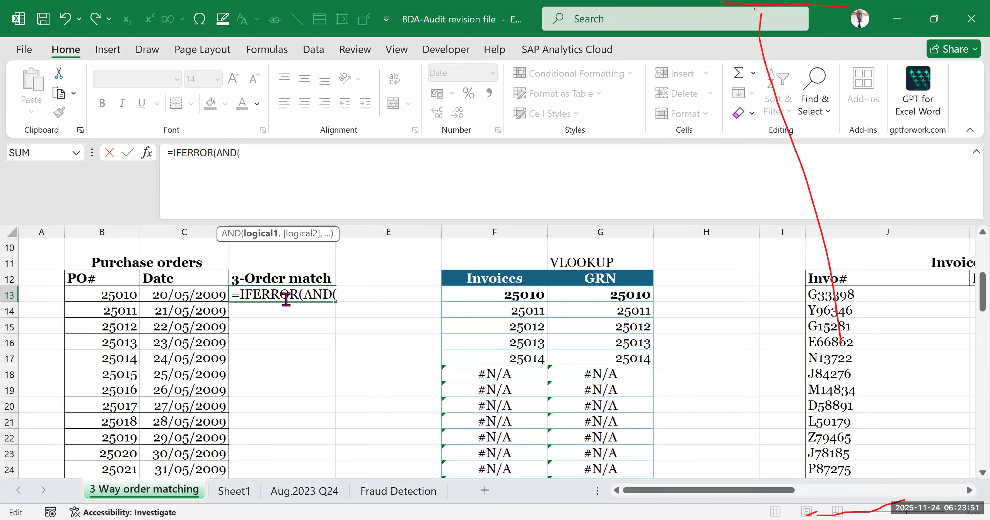
pyautogui.click(332, 294)
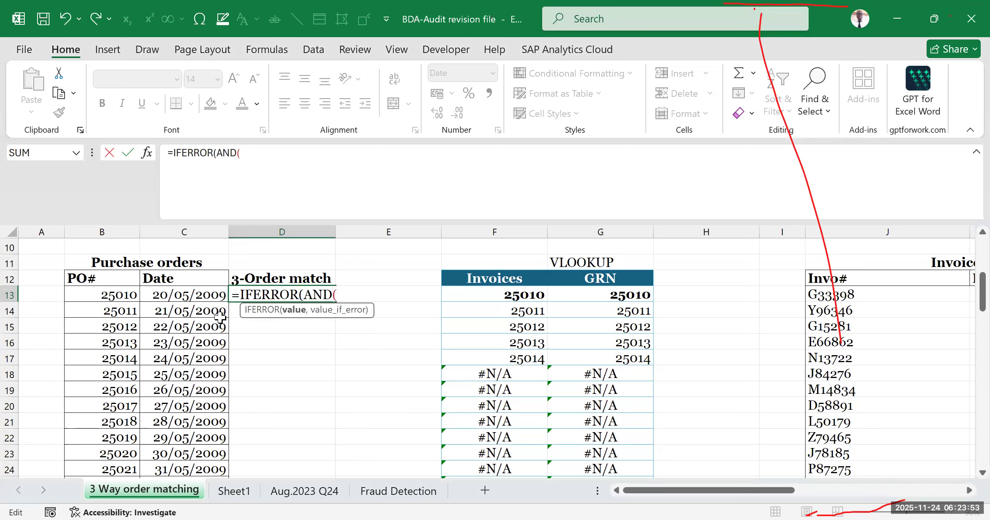
pyautogui.moveTo(299, 293); pyautogui.dragTo(240, 294)
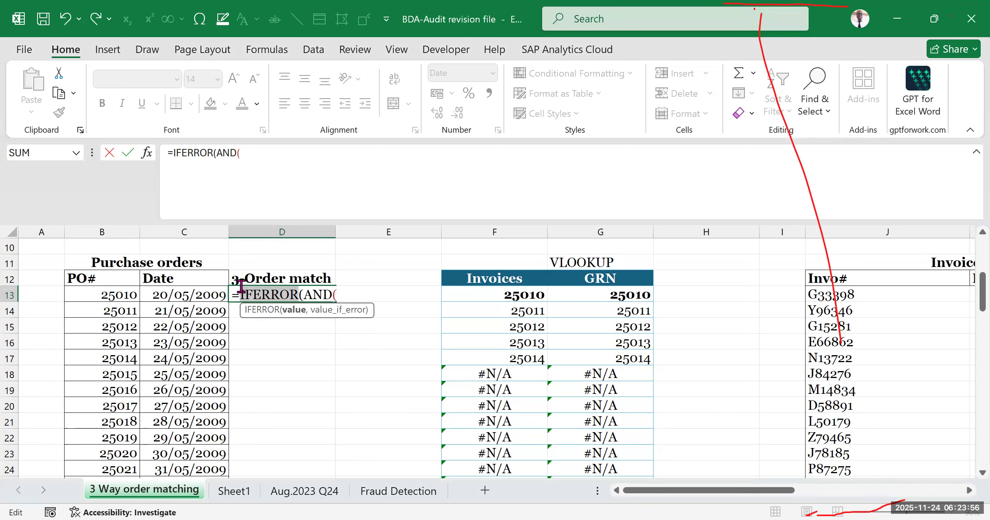
pyautogui.click(290, 294)
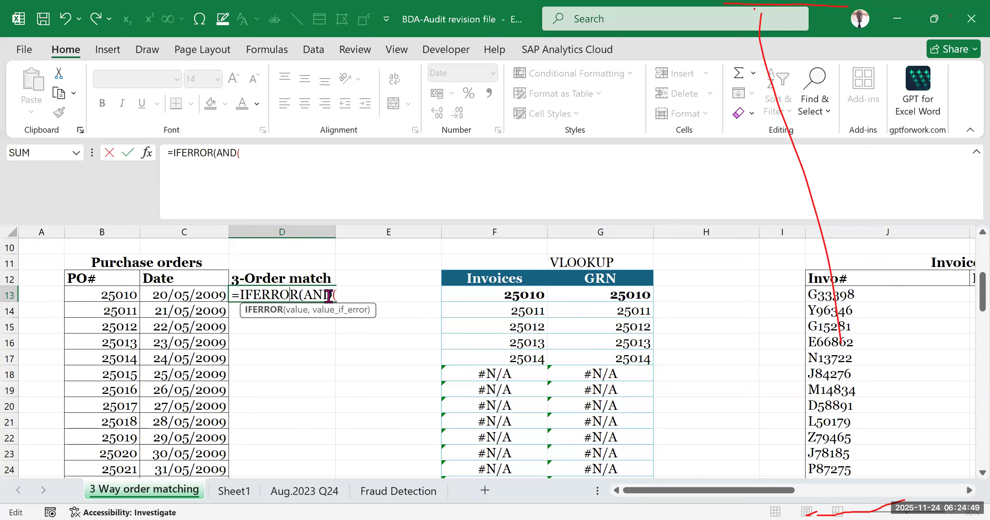
pyautogui.moveTo(305, 293); pyautogui.dragTo(333, 298)
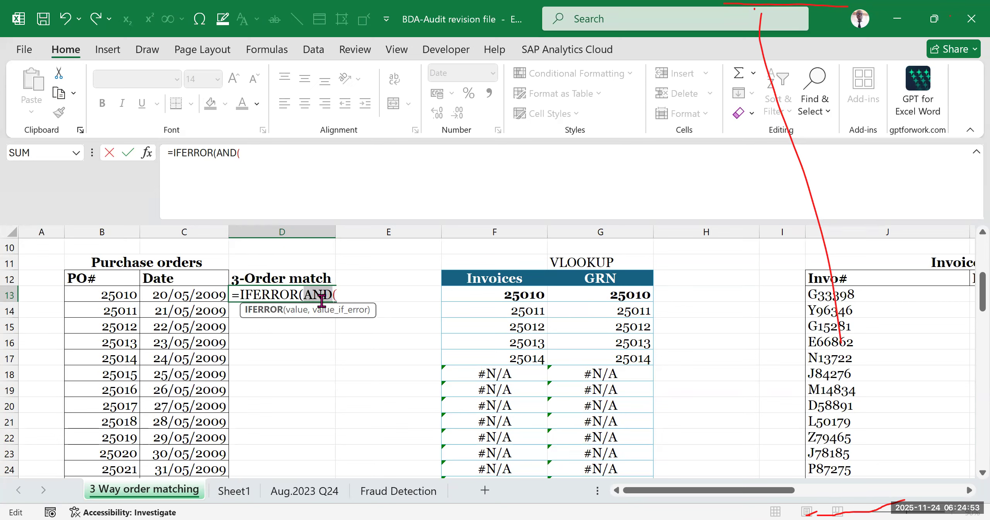
pyautogui.click(322, 296)
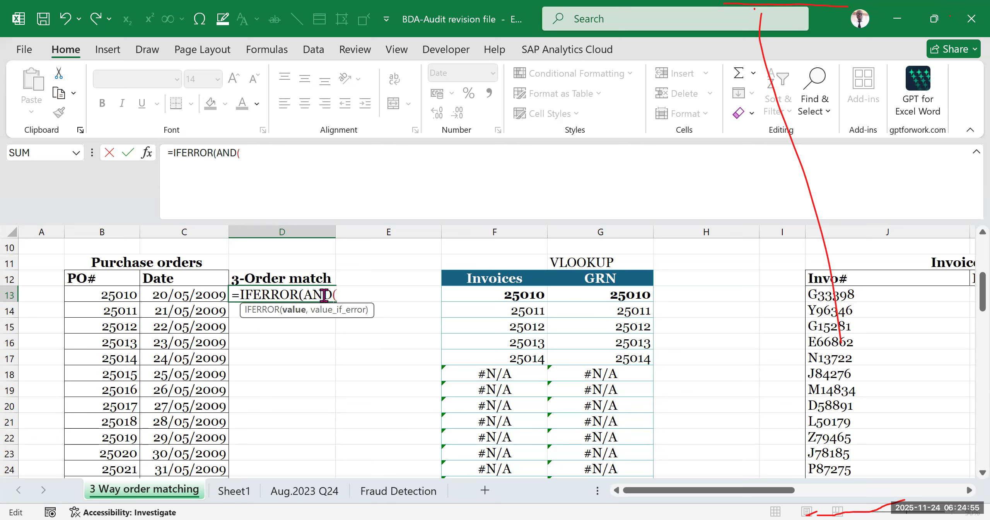
pyautogui.click(290, 294)
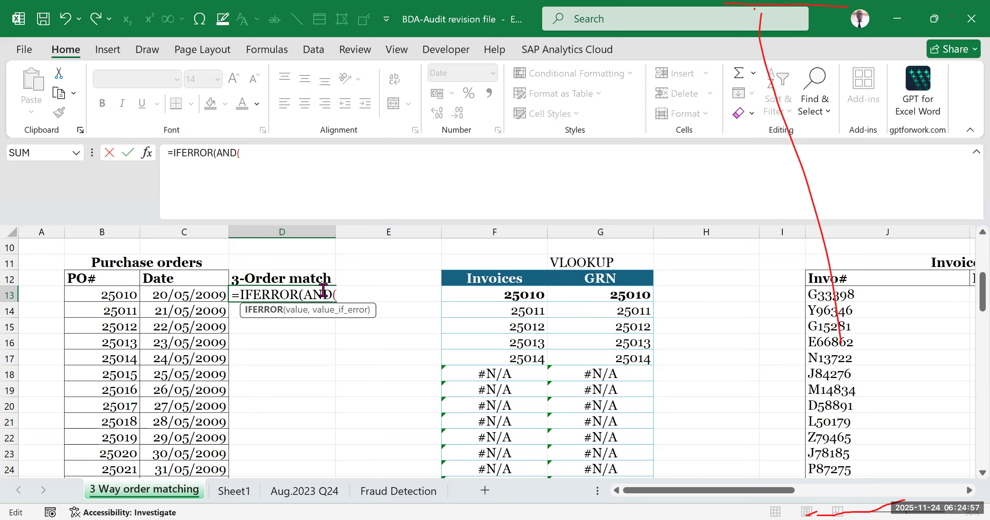
pyautogui.click(318, 294)
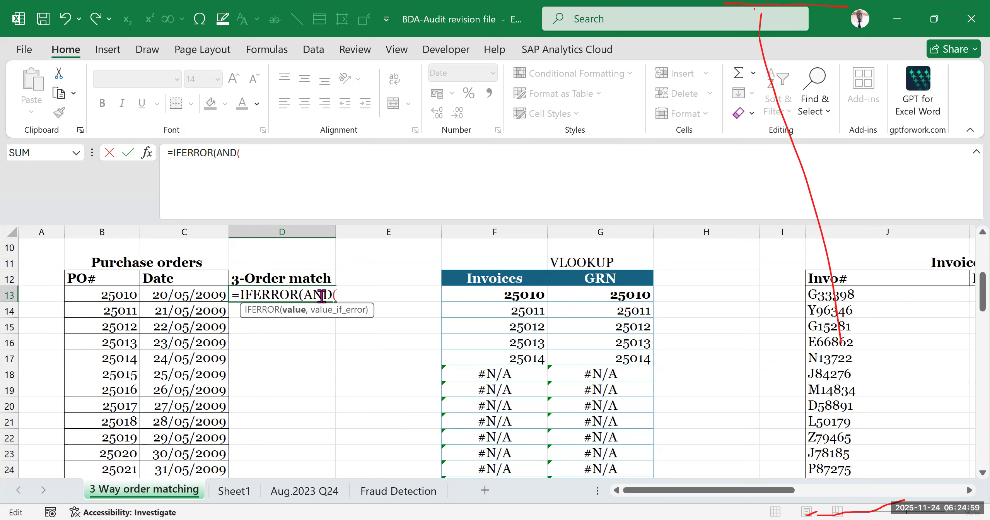
# - Add the first PO# cell, B13, as the AND function's first argument, followed by a comma
pyautogui.click(338, 294)
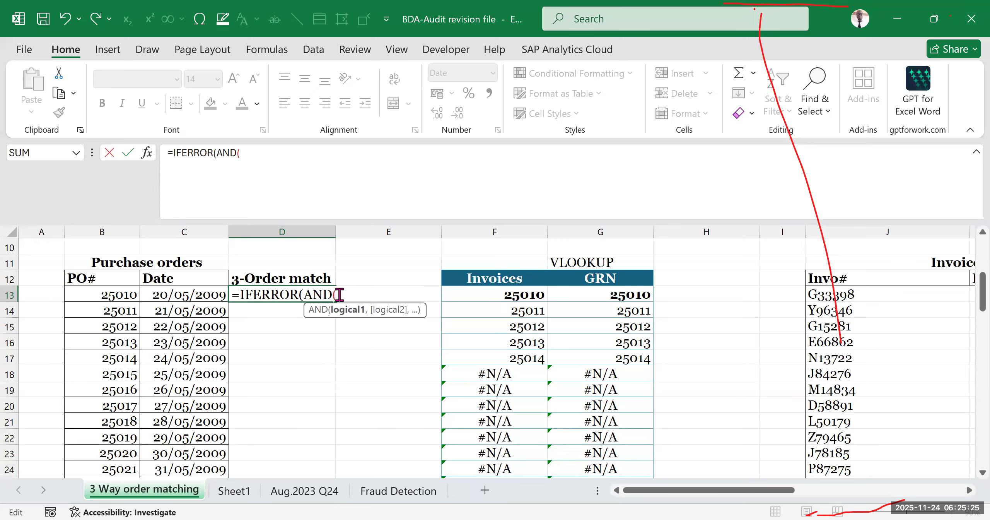
pyautogui.click(100, 295)
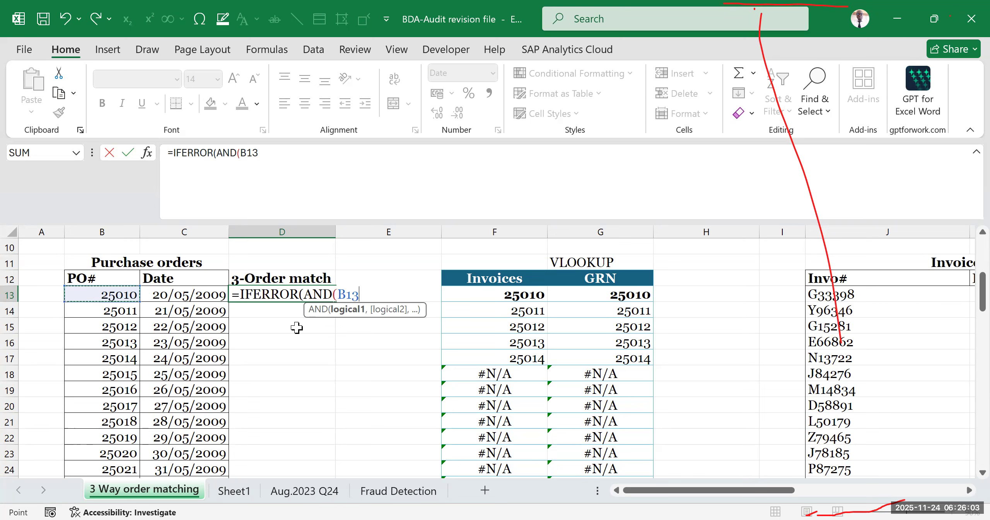
pyautogui.write(',')
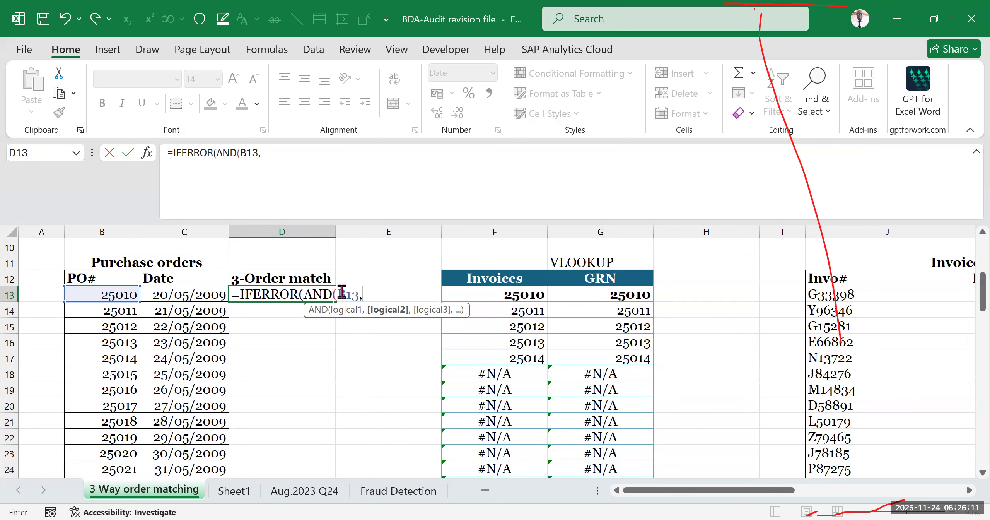
pyautogui.doubleClick(354, 294)
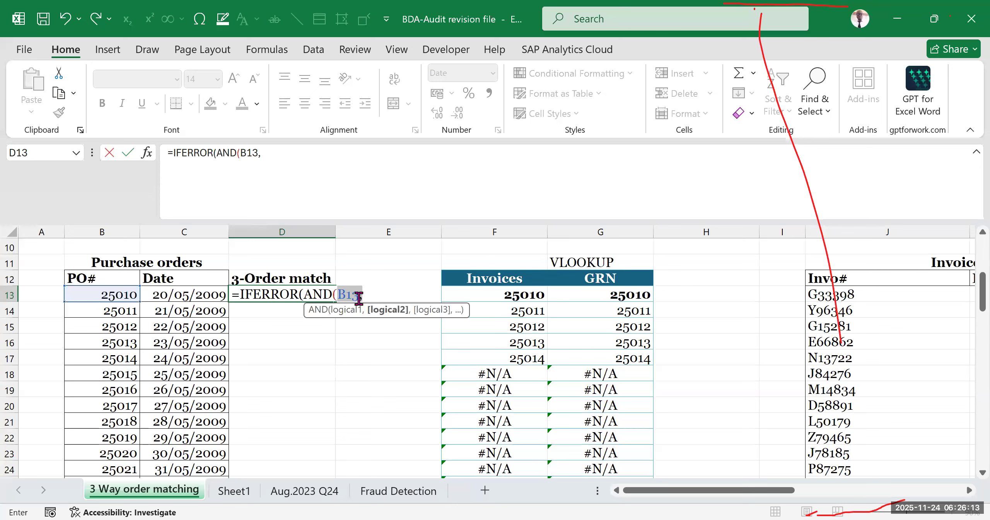
pyautogui.click(367, 295)
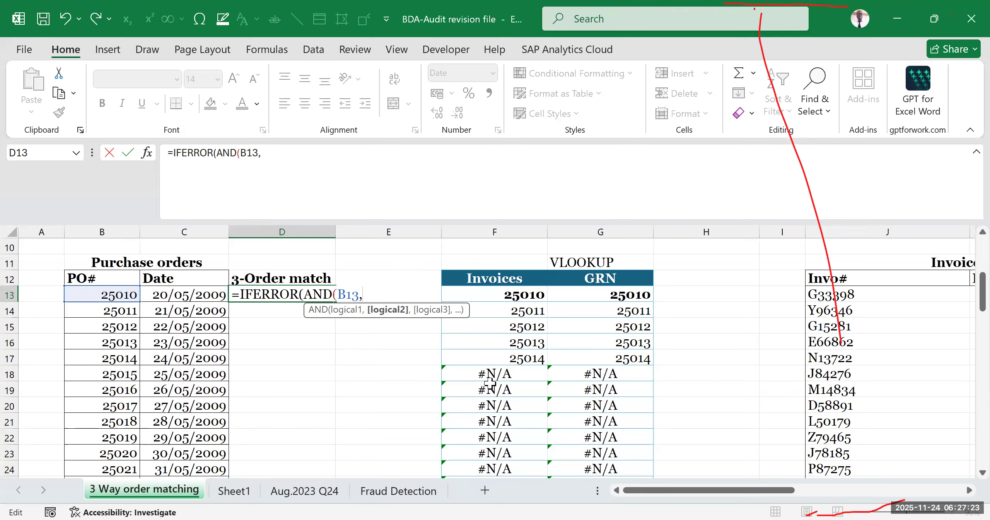
pyautogui.click(262, 293)
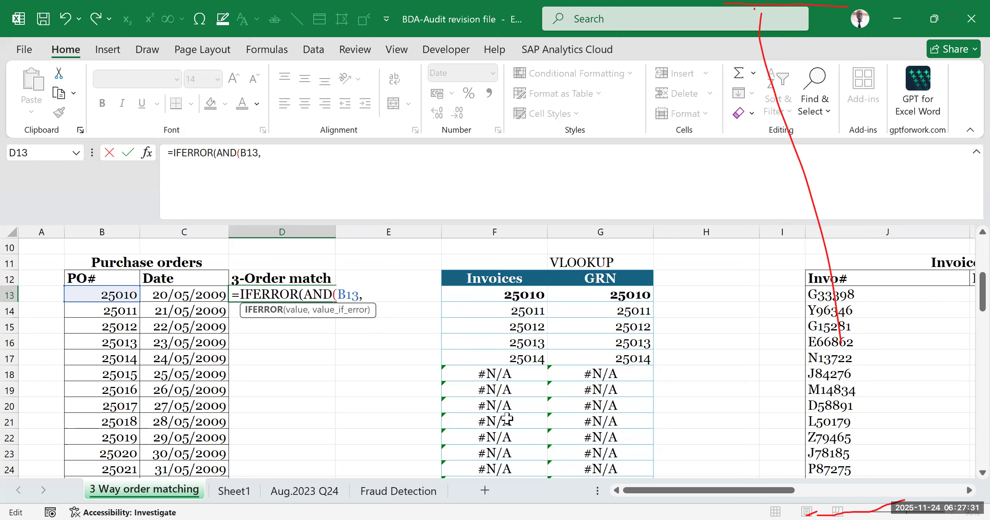
# - Append =VLOOKUP( as the AND function's second argument, with B13 as its lookup value
pyautogui.click(286, 154)
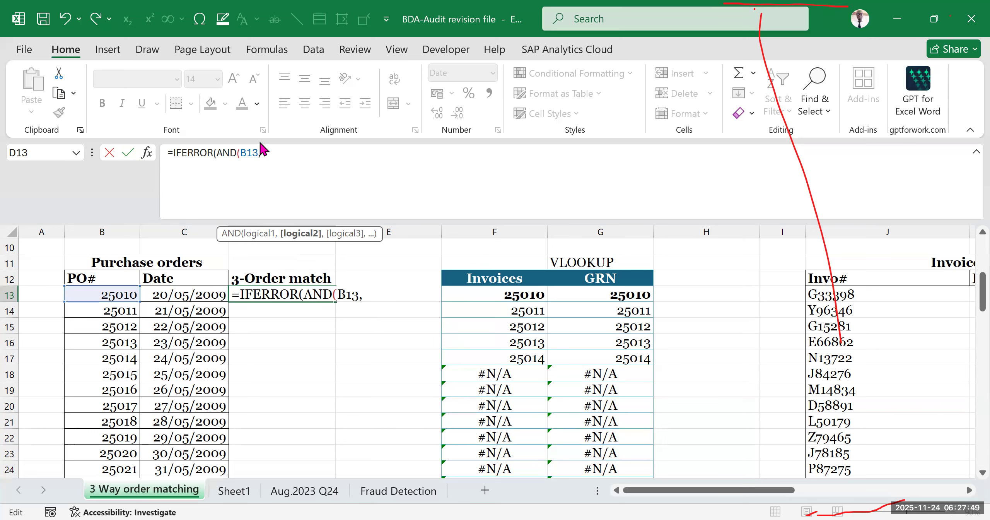
pyautogui.write('=VLO')
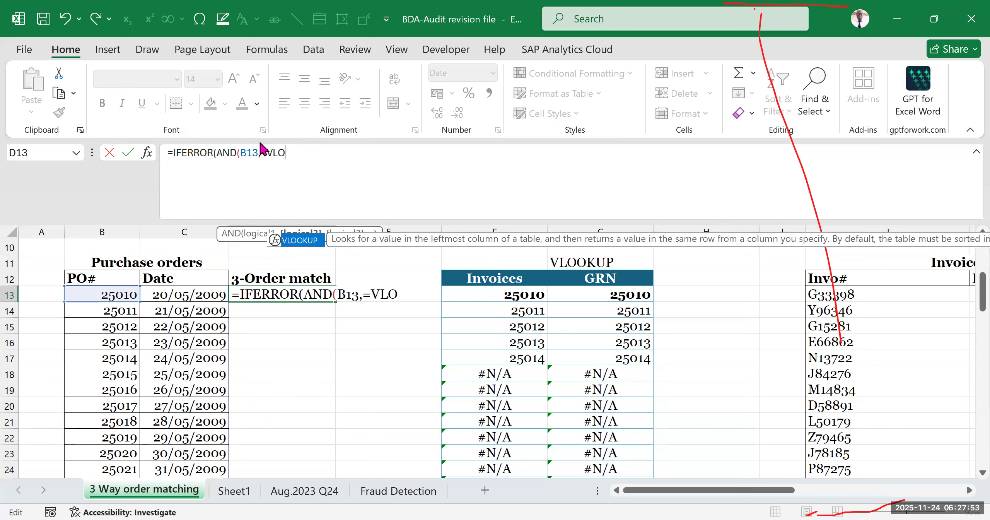
pyautogui.press('Tab')
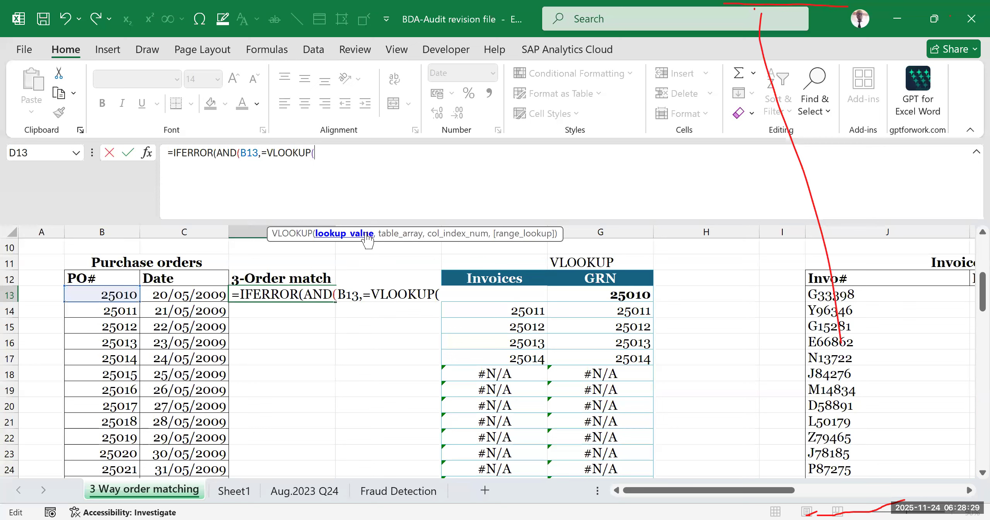
pyautogui.click(113, 294)
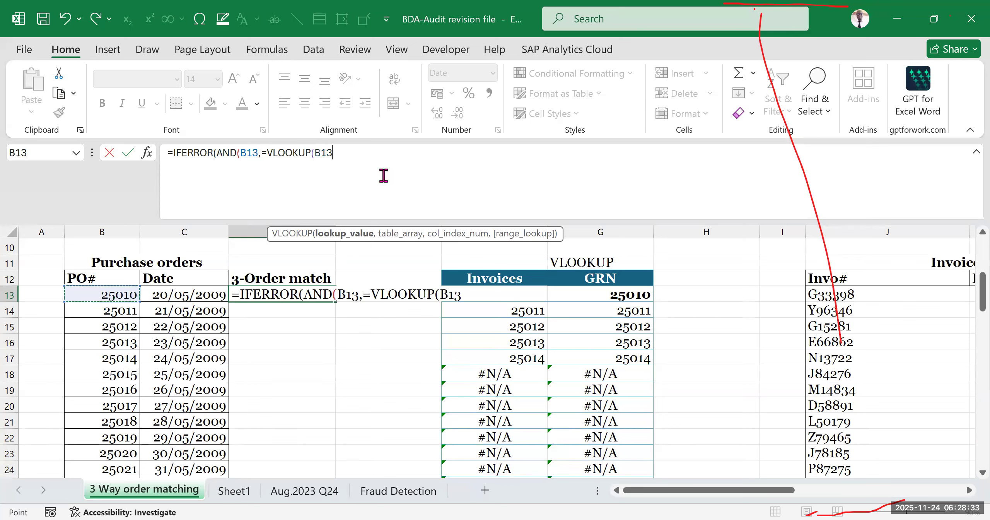
pyautogui.write(',')
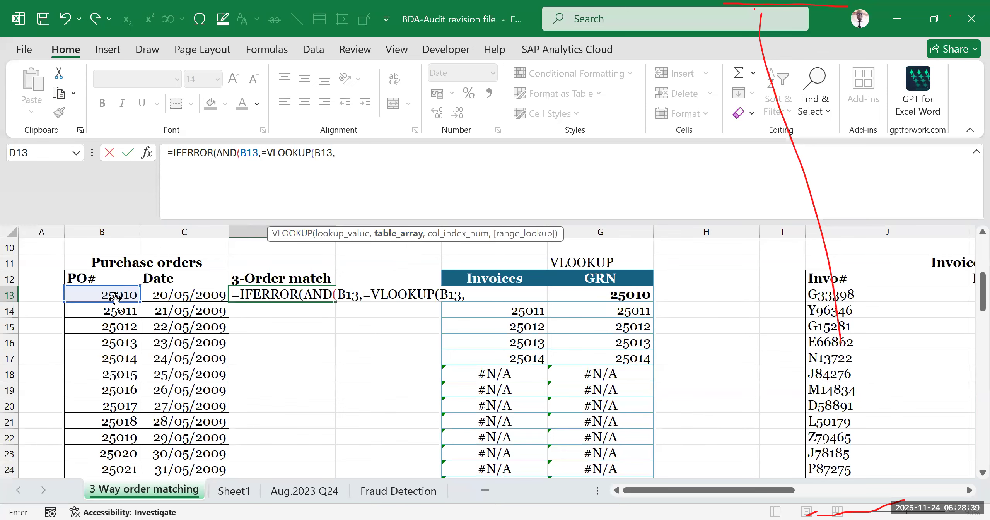
# - Set the VLOOKUP's table array to the Invoices PO# column as the absolute range $K$13:$K$27
pyautogui.moveTo(673, 490); pyautogui.dragTo(727, 460)
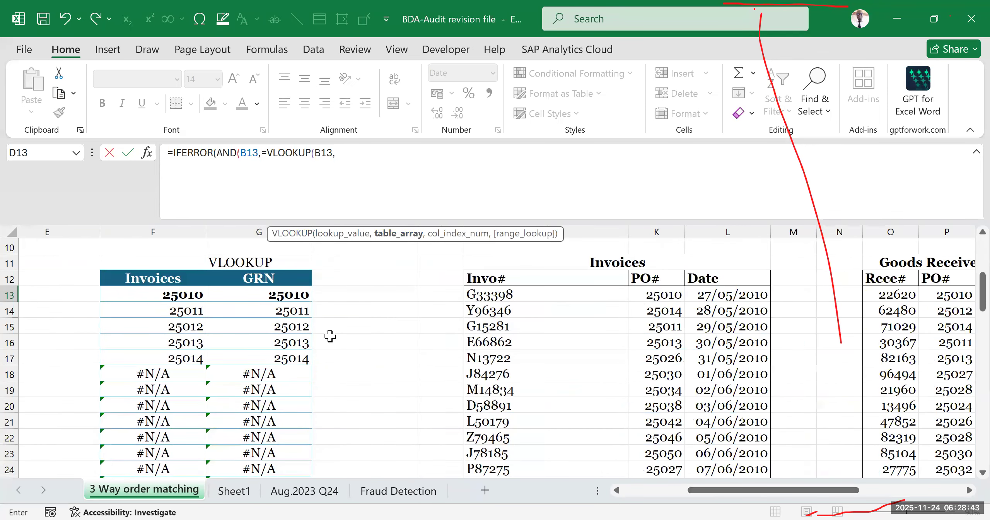
pyautogui.click(657, 295)
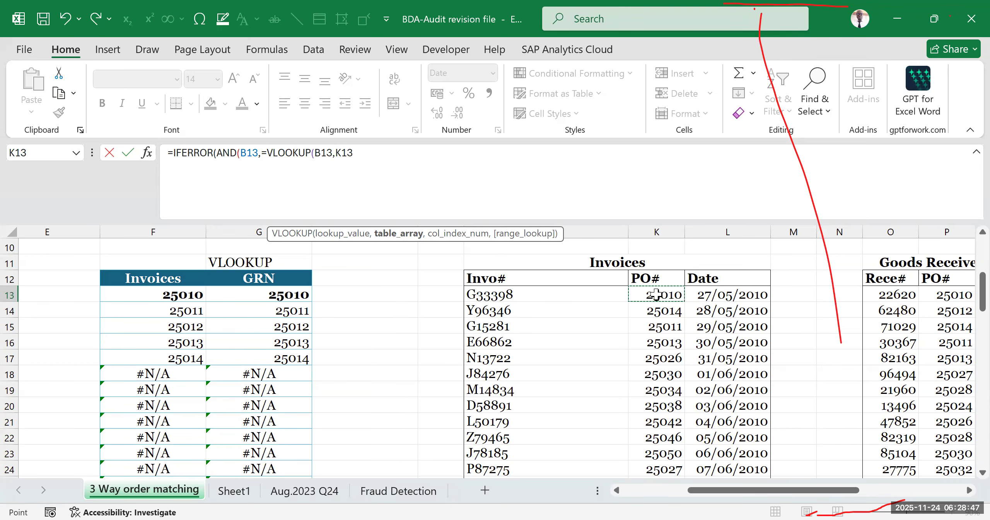
pyautogui.hotkey('ctrl', 'shift', 'Down')
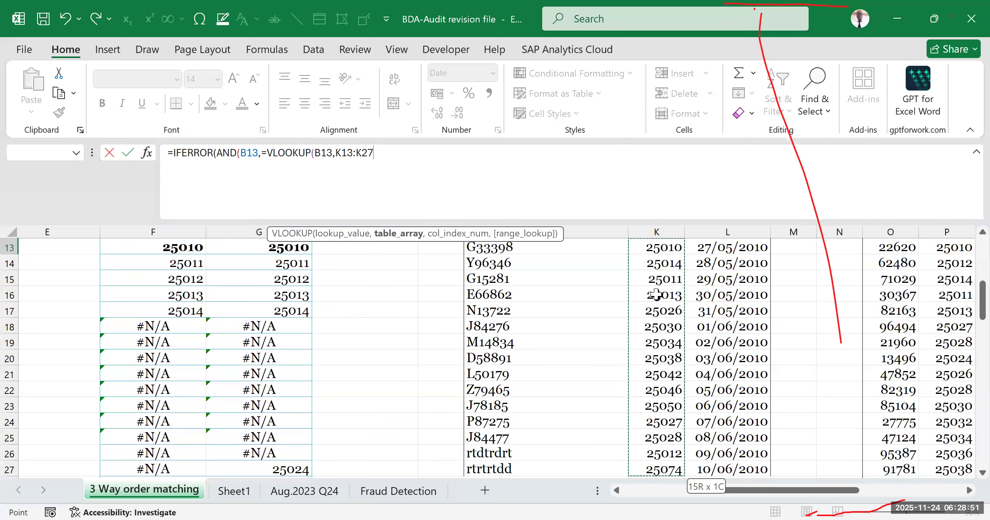
pyautogui.press('F4')
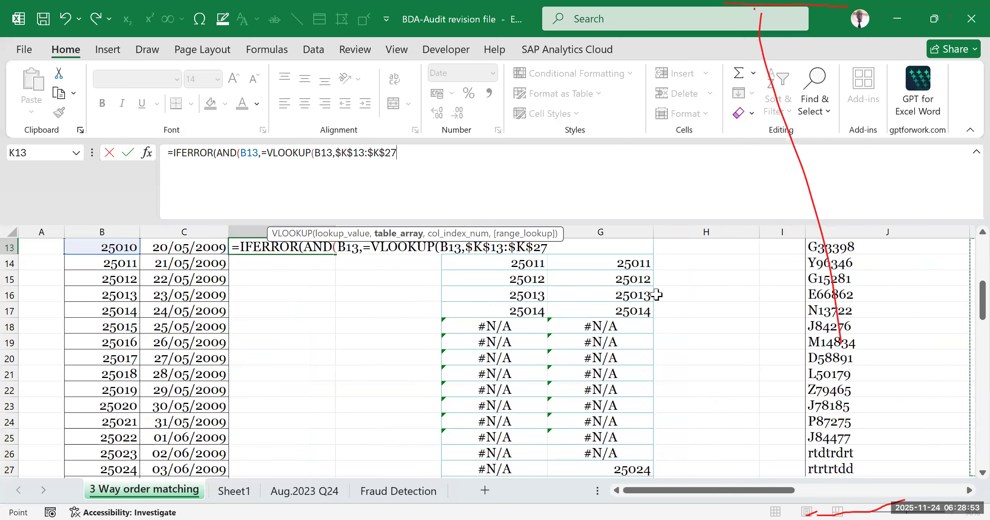
pyautogui.write(',')
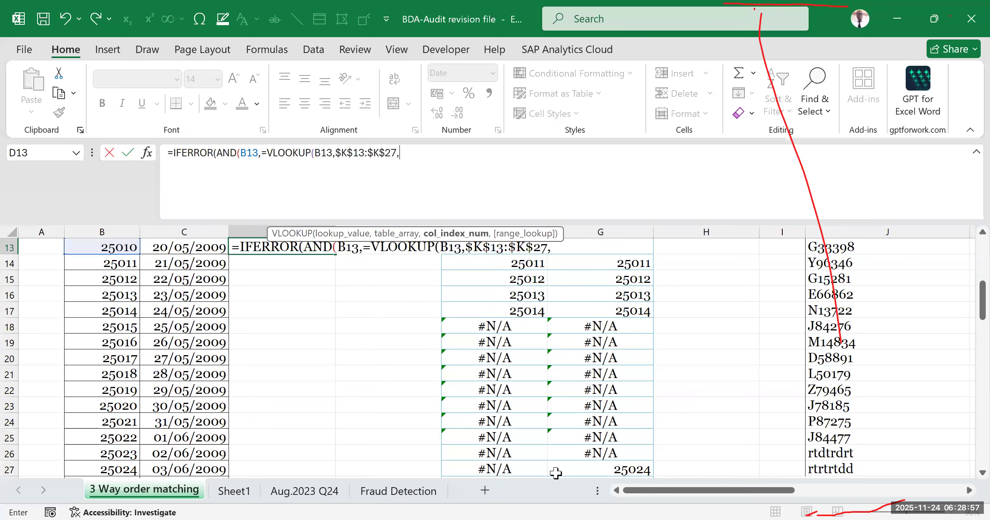
# - Set the VLOOKUP's column index to 1 and its range lookup to 0 for an exact match
pyautogui.scroll(1, 139, 301)
pyautogui.scroll(1, 139, 301)
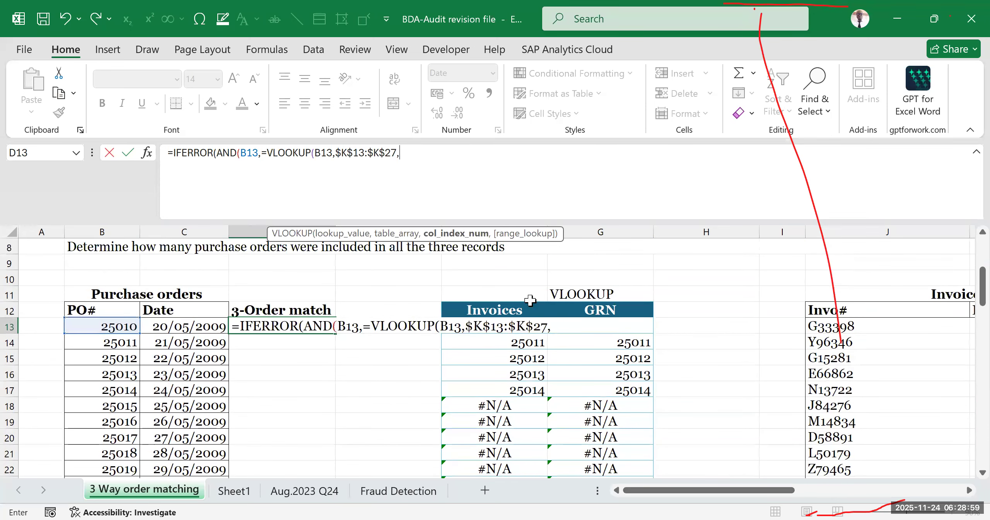
pyautogui.write('1')
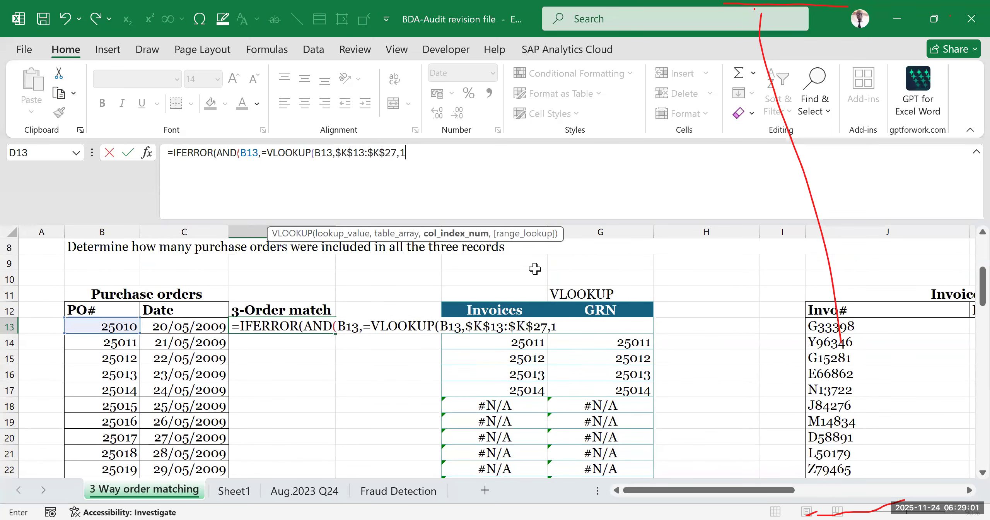
pyautogui.write(',0')
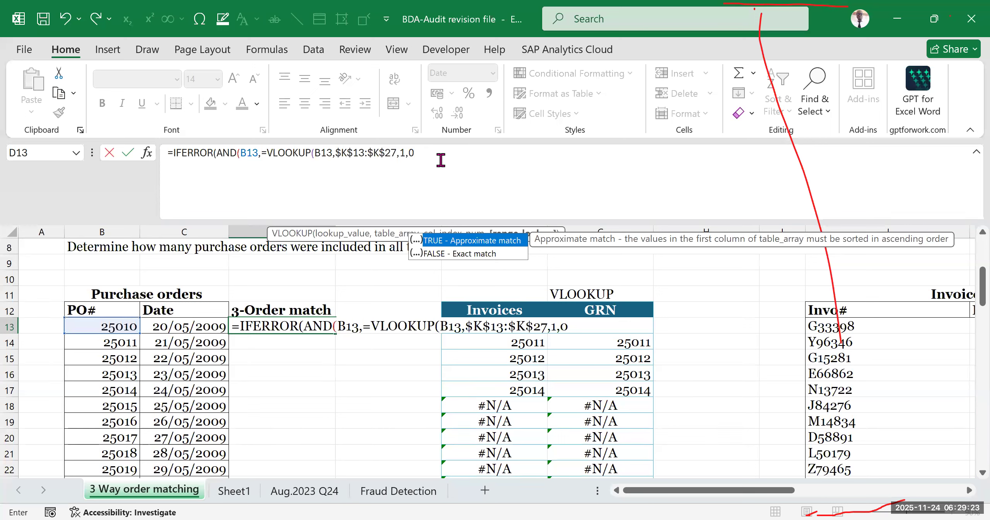
pyautogui.press('Return')
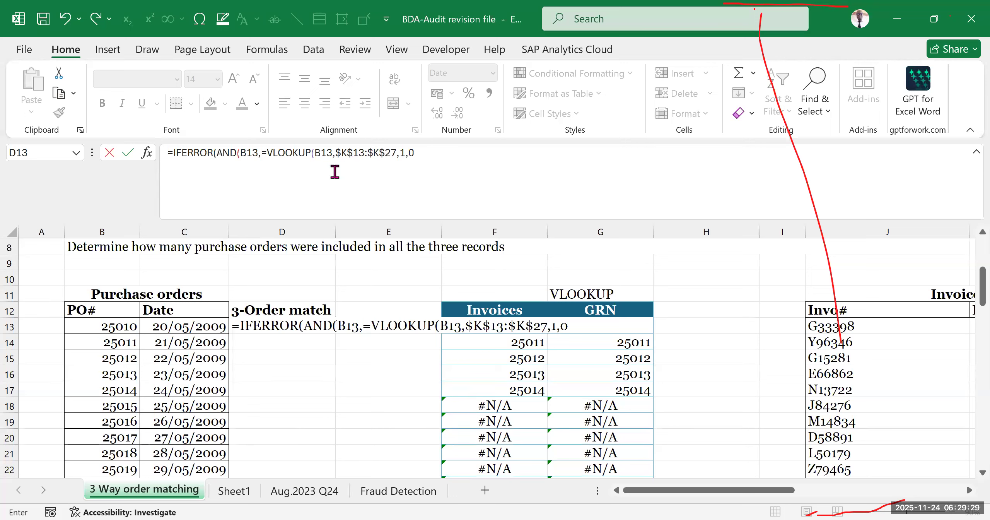
# - Examine the D13 formula's AND arguments and the VLOOKUP's lookup value, table array, column index and range lookup against the Invoices and Goods Received tables
pyautogui.click(234, 152)
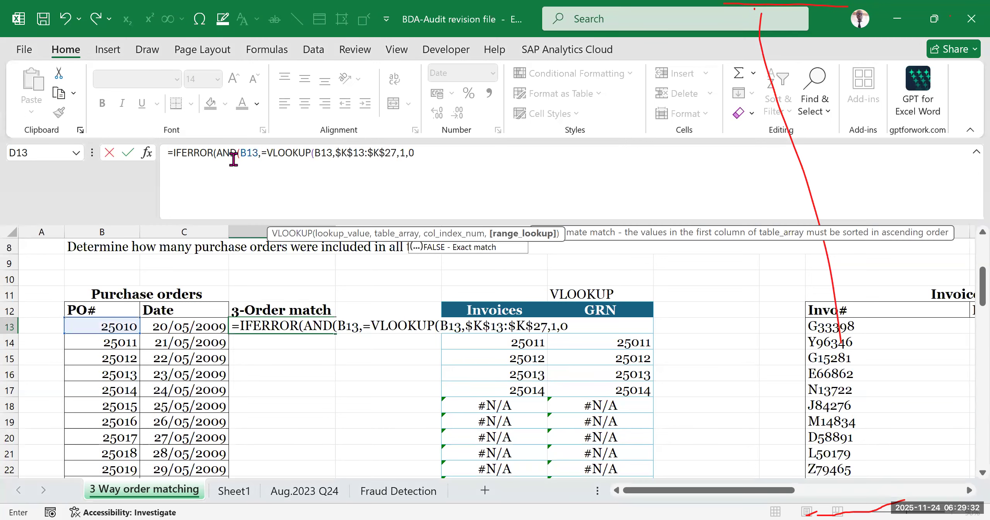
pyautogui.click(255, 153)
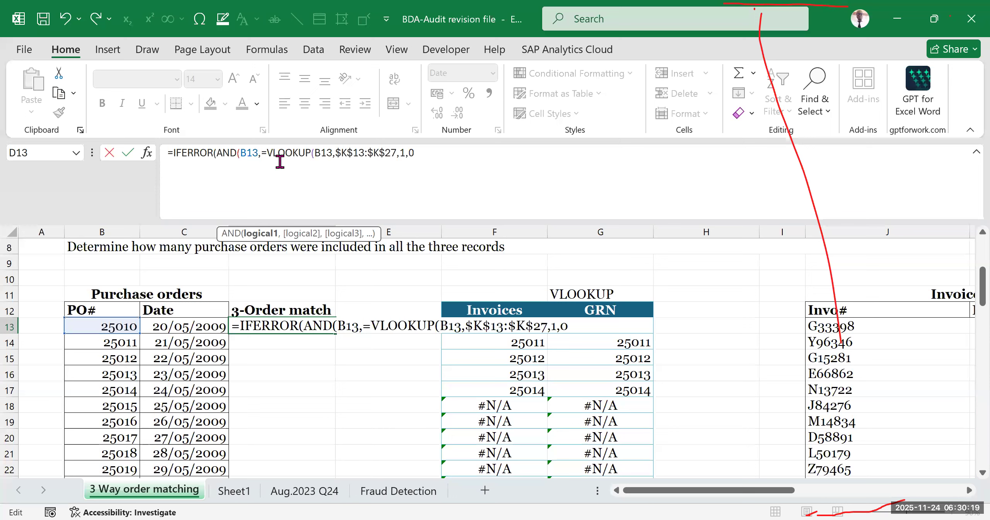
pyautogui.click(260, 152)
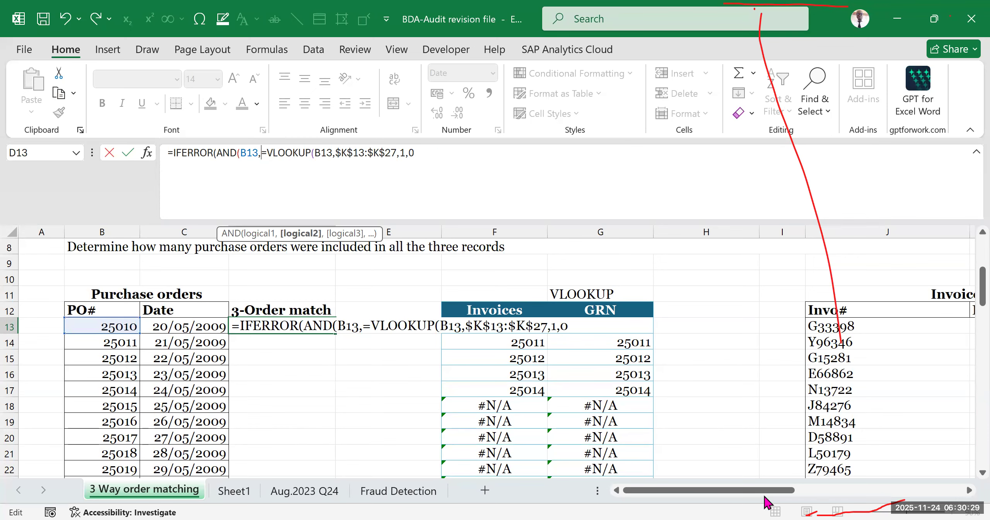
pyautogui.moveTo(777, 490)
pyautogui.mouseDown()
pyautogui.moveTo(811, 479)
pyautogui.moveTo(953, 491)
pyautogui.moveTo(766, 499)
pyautogui.mouseUp()
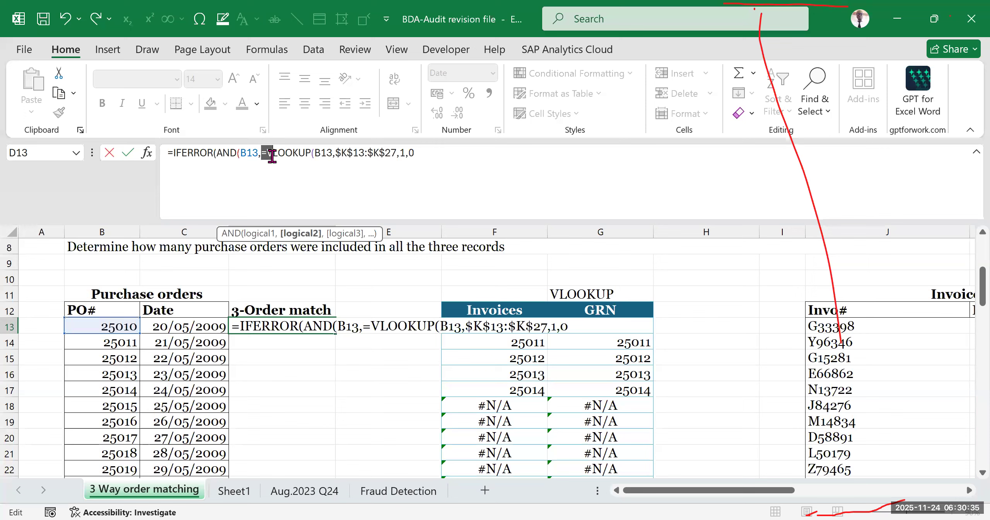
pyautogui.moveTo(274, 154); pyautogui.dragTo(261, 152)
pyautogui.click(267, 152)
pyautogui.moveTo(262, 153); pyautogui.dragTo(420, 153)
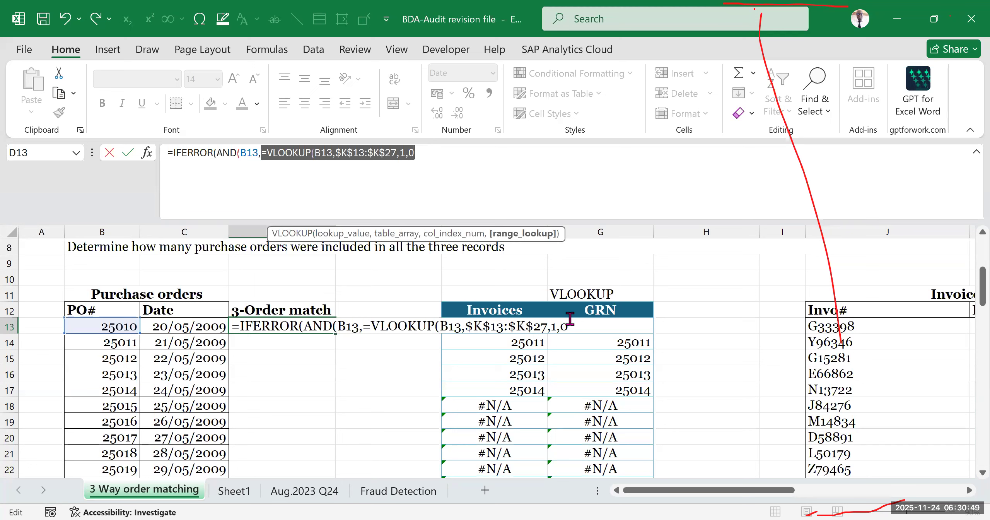
pyautogui.click(301, 153)
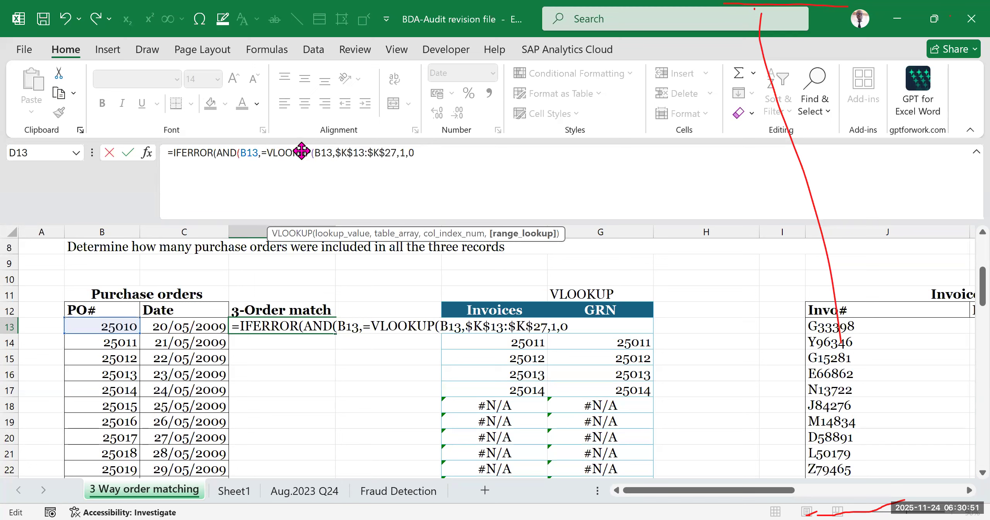
pyautogui.click(331, 153)
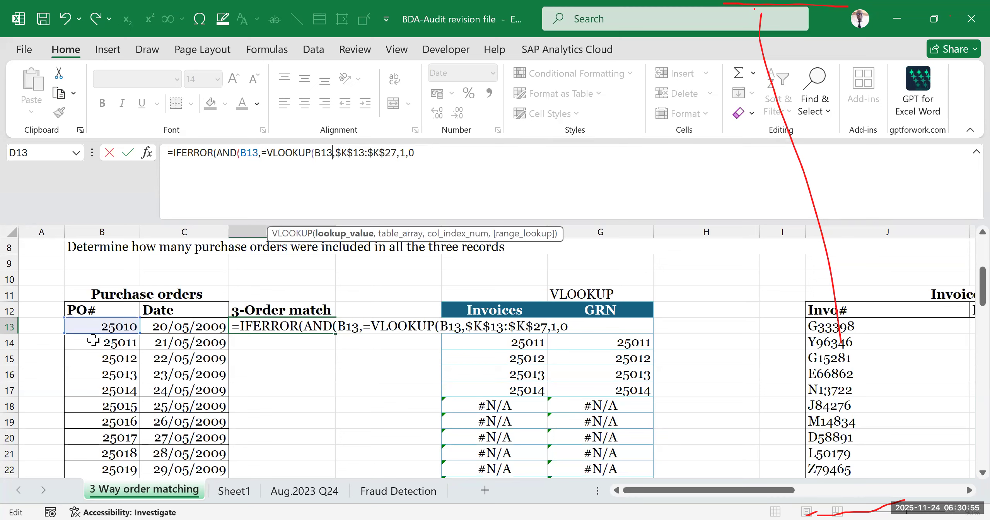
pyautogui.click(372, 153)
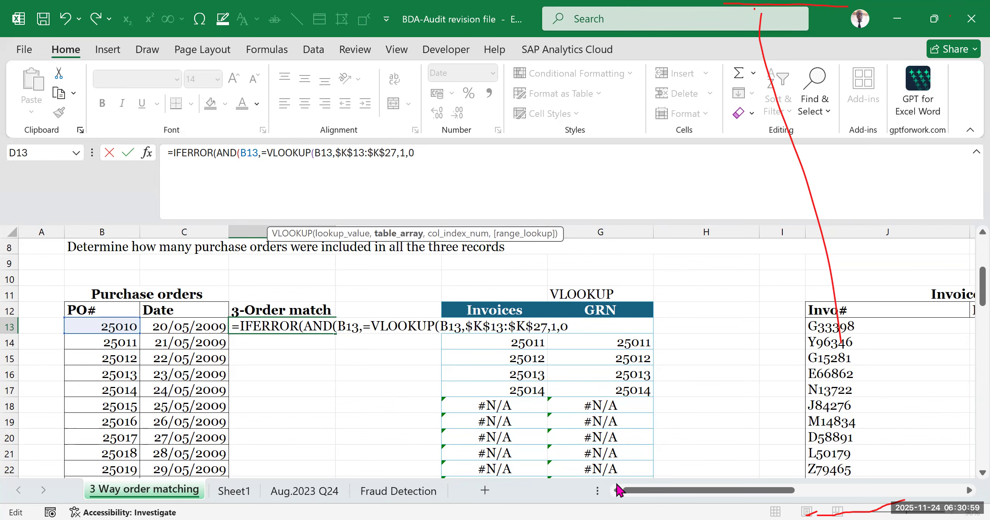
pyautogui.moveTo(635, 491); pyautogui.dragTo(781, 492)
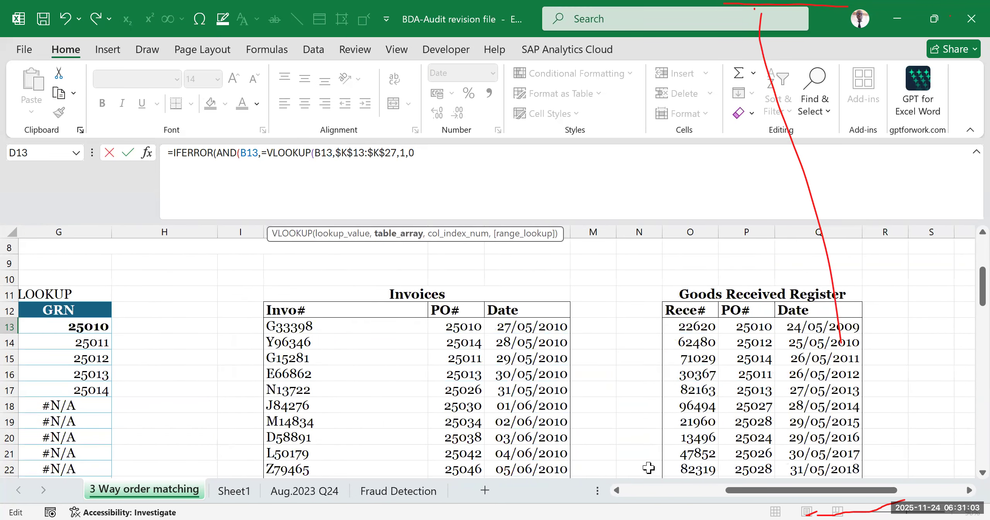
pyautogui.moveTo(745, 492); pyautogui.dragTo(604, 496)
pyautogui.click(360, 154)
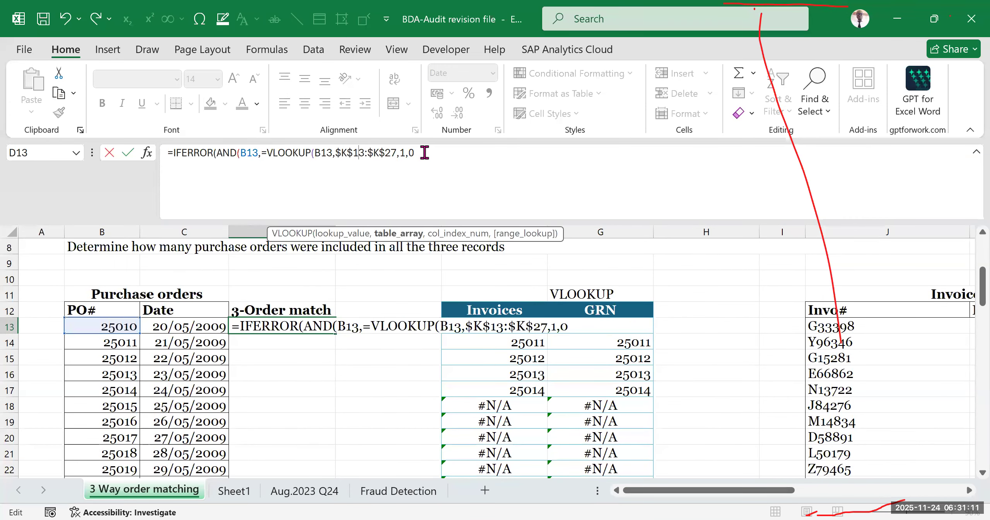
pyautogui.click(404, 153)
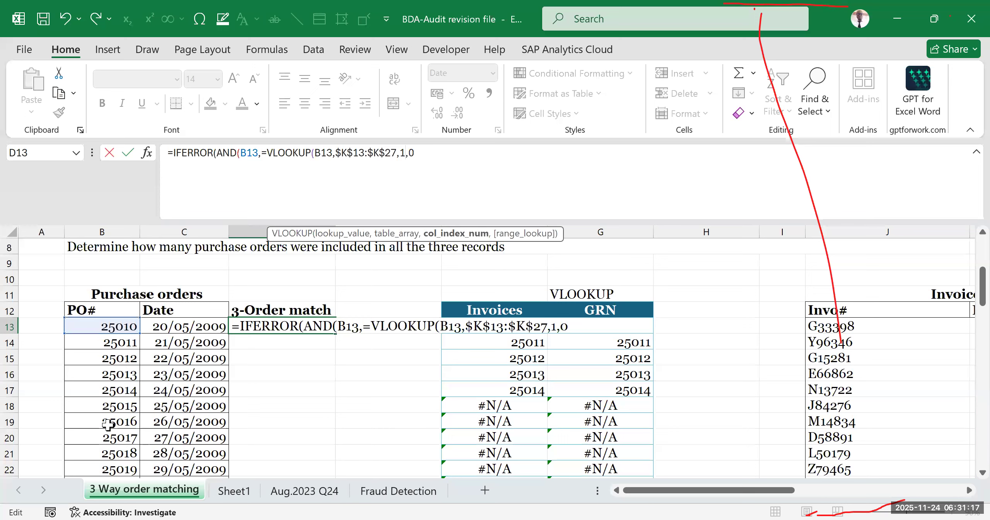
pyautogui.doubleClick(402, 152)
pyautogui.click(414, 153)
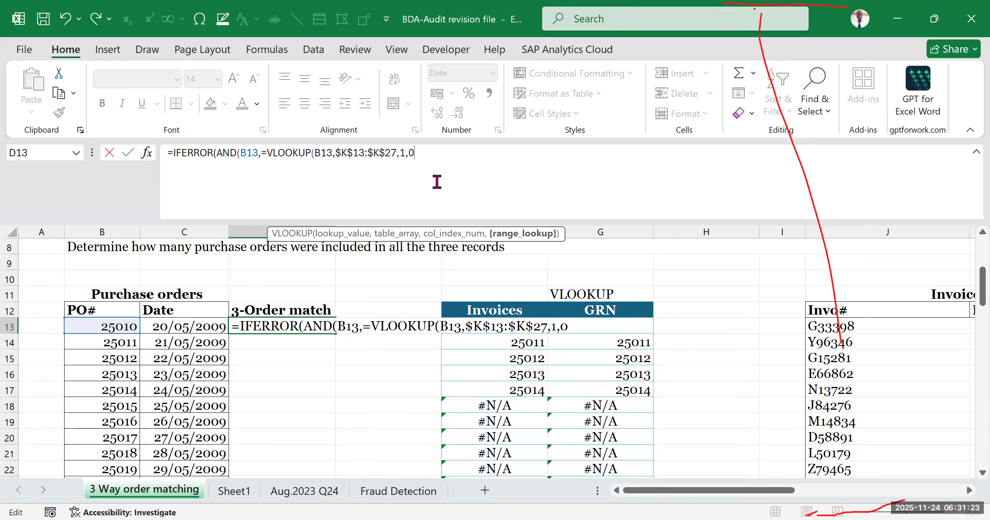
# - Try FALSE (exact match) as the VLOOKUP's range lookup, and put 0 back in its place
pyautogui.press('BackSpace')
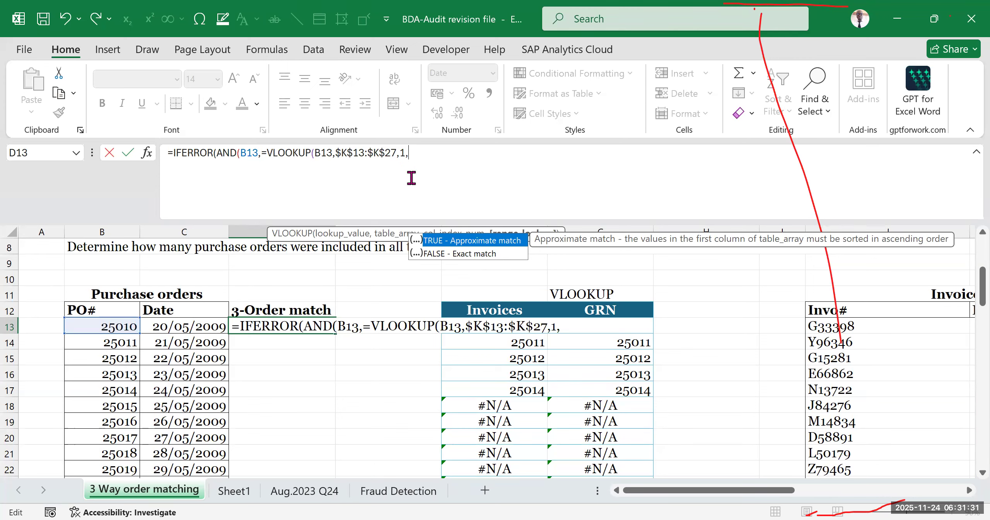
pyautogui.press('Down')
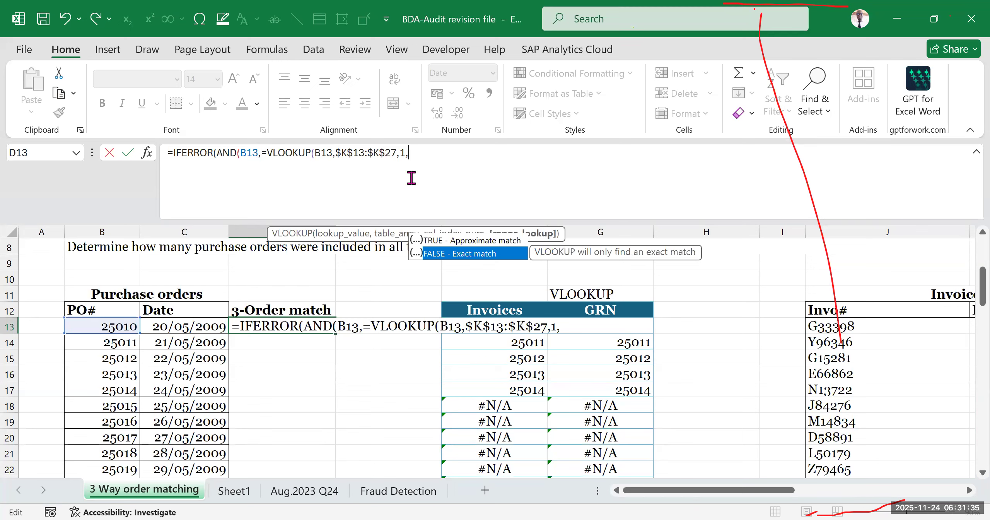
pyautogui.press('Tab')
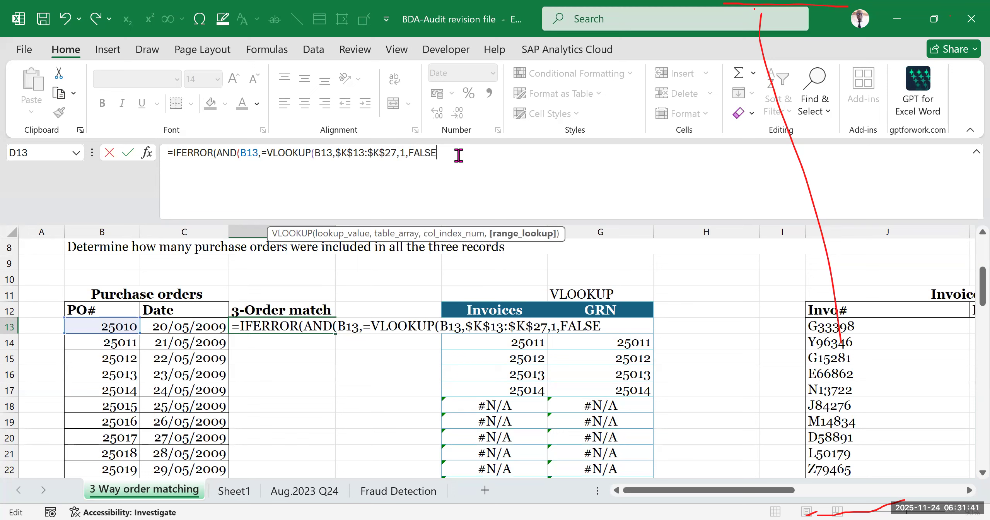
pyautogui.press('BackSpace')
pyautogui.press('BackSpace')
pyautogui.press('BackSpace')
pyautogui.press('BackSpace')
pyautogui.press('BackSpace')
pyautogui.write('0')
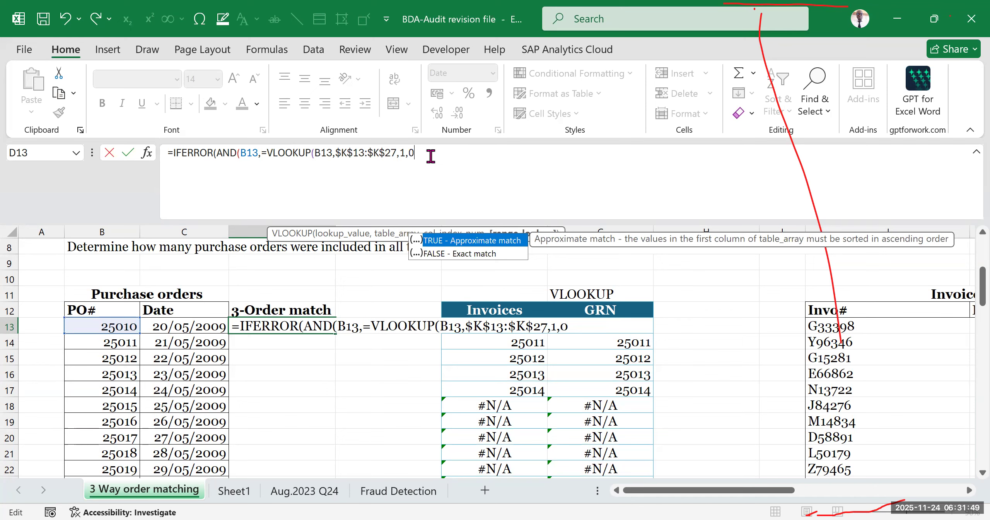
# - Close the Invoices VLOOKUP with a parenthesis and add a comma to open the AND function's third argument
pyautogui.write(')')
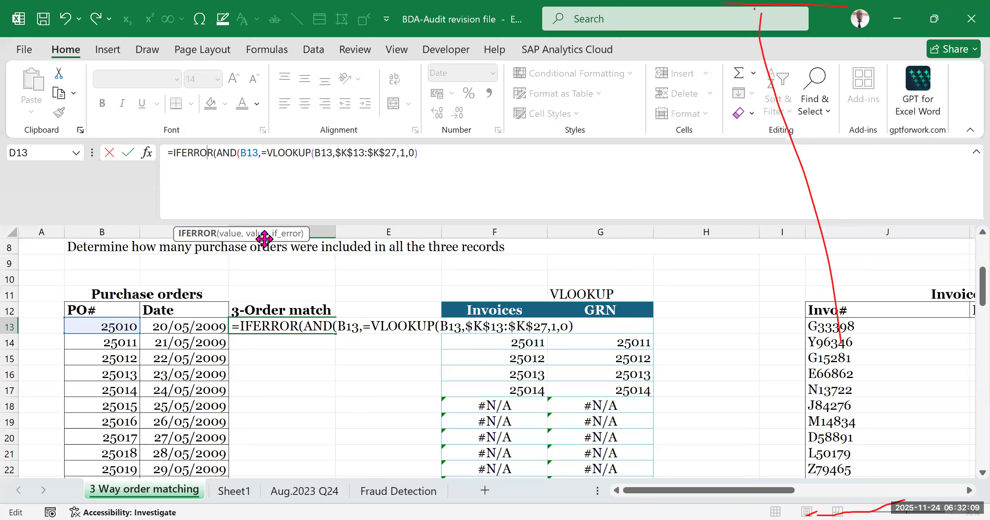
pyautogui.click(439, 151)
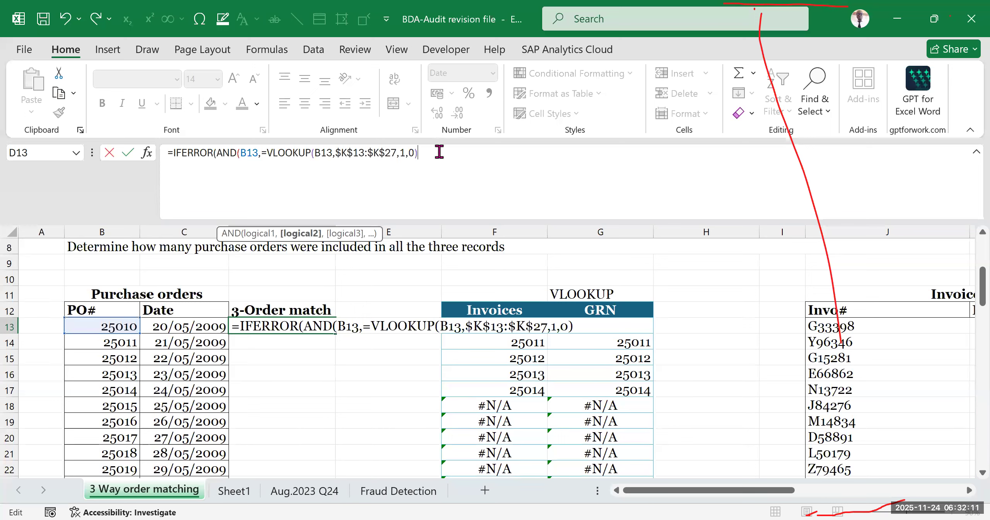
pyautogui.click(221, 152)
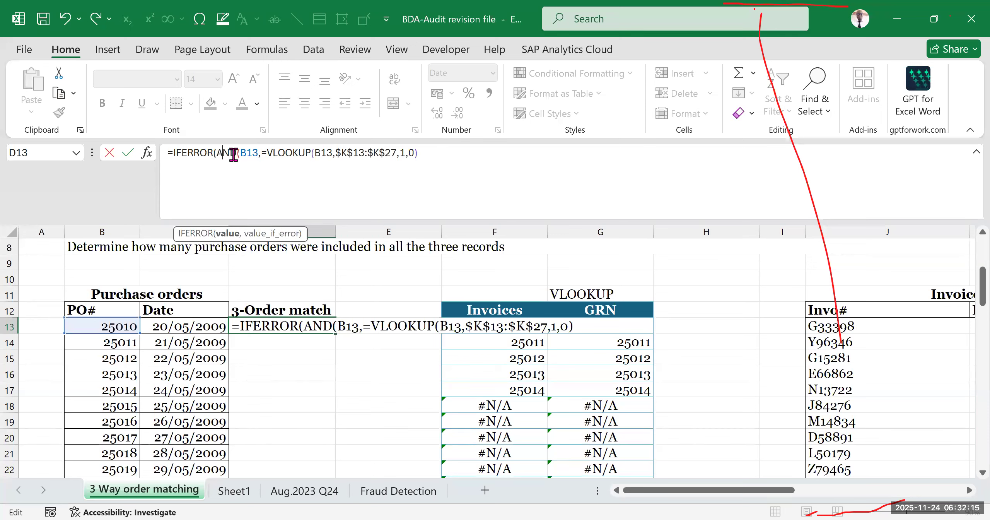
pyautogui.moveTo(248, 153); pyautogui.dragTo(419, 156)
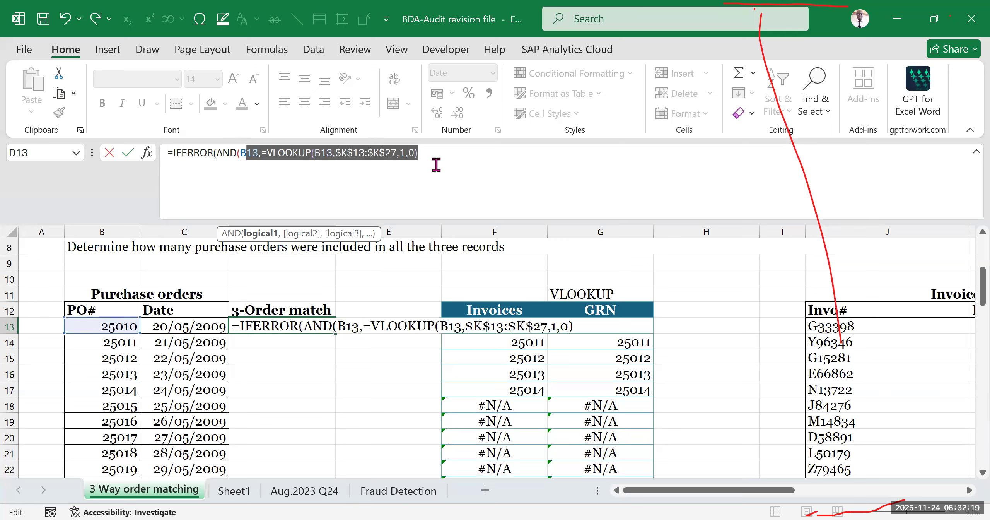
pyautogui.click(437, 156)
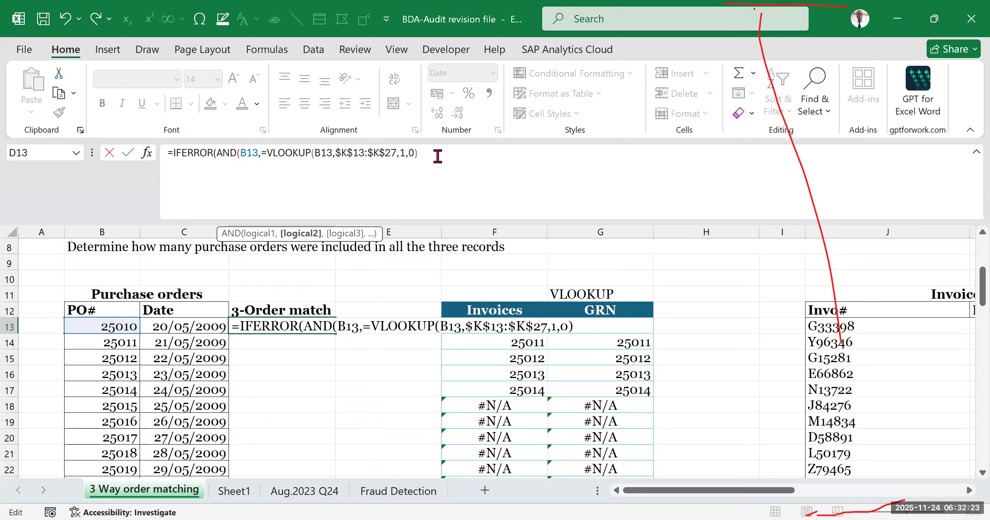
pyautogui.write(',')
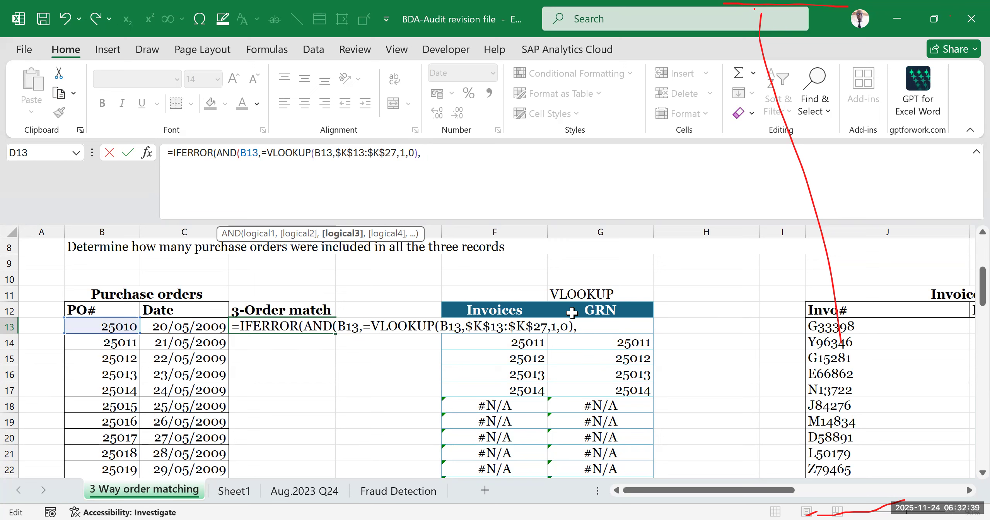
# - Start the AND function's third argument with B13=VLOOKUP(
pyautogui.click(110, 326)
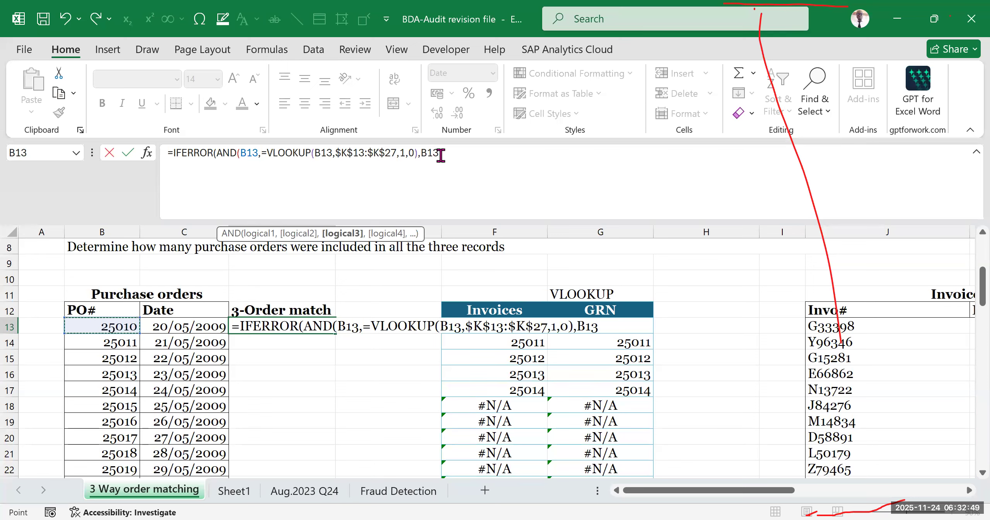
pyautogui.write('=VLO')
pyautogui.press('Tab')
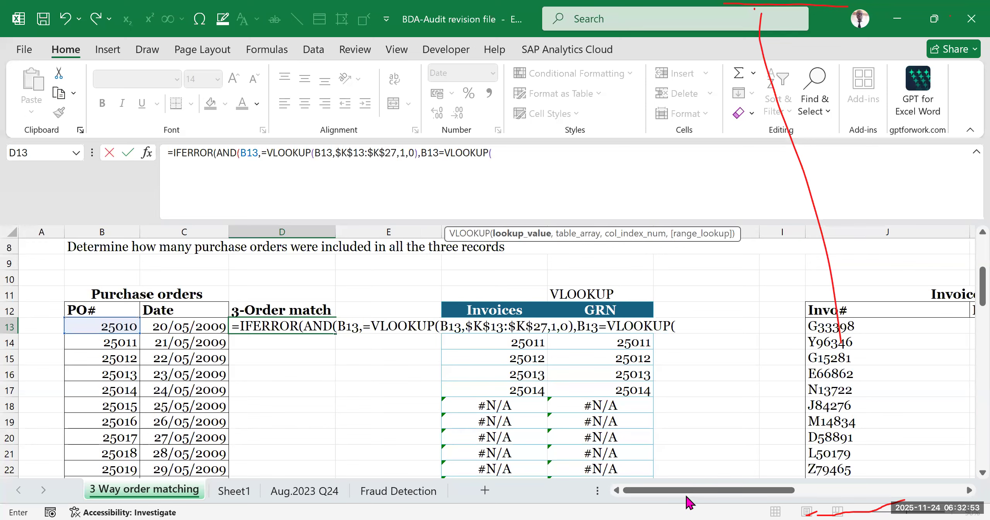
# - Set the second VLOOKUP's lookup value to the first PO# cell, B13, followed by a comma
pyautogui.moveTo(692, 492); pyautogui.dragTo(663, 490)
pyautogui.click(503, 155)
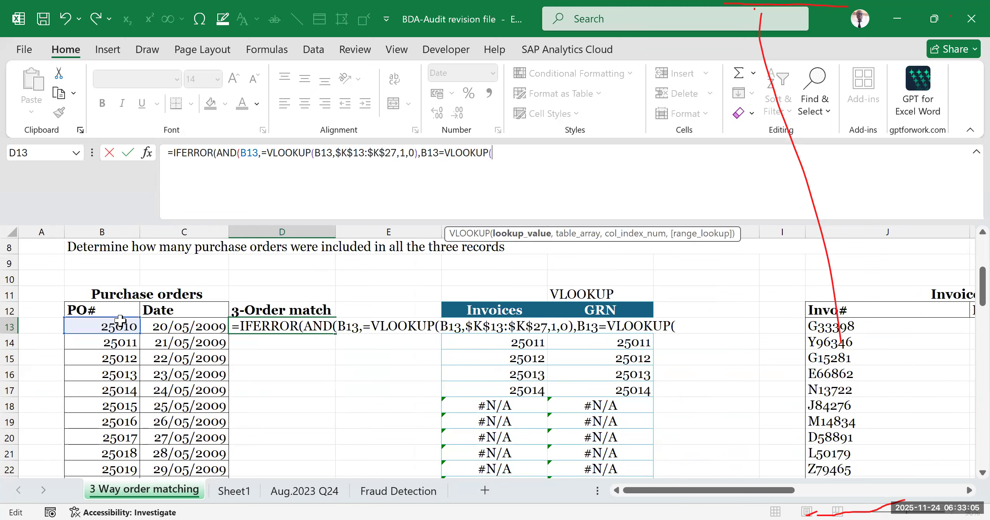
pyautogui.click(100, 329)
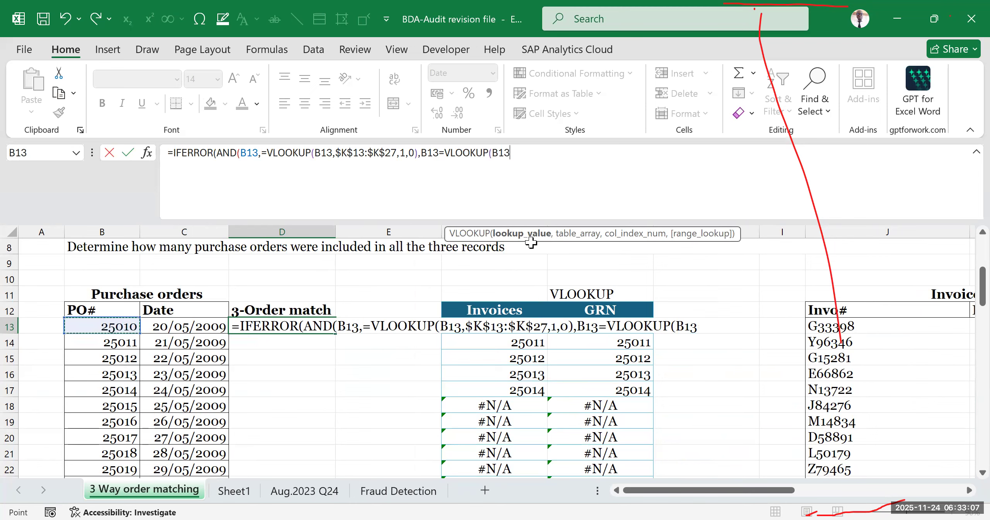
pyautogui.moveTo(784, 490); pyautogui.dragTo(911, 490)
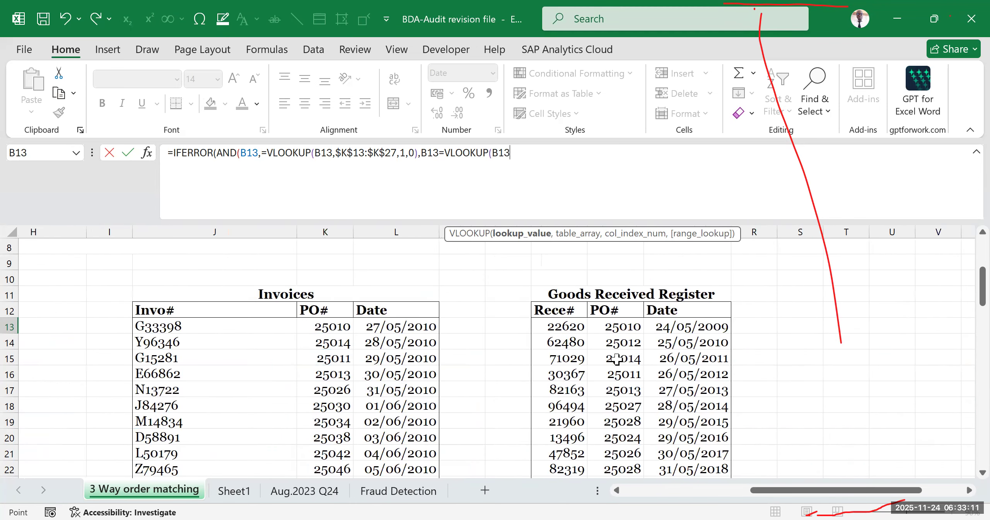
pyautogui.moveTo(807, 490); pyautogui.dragTo(698, 491)
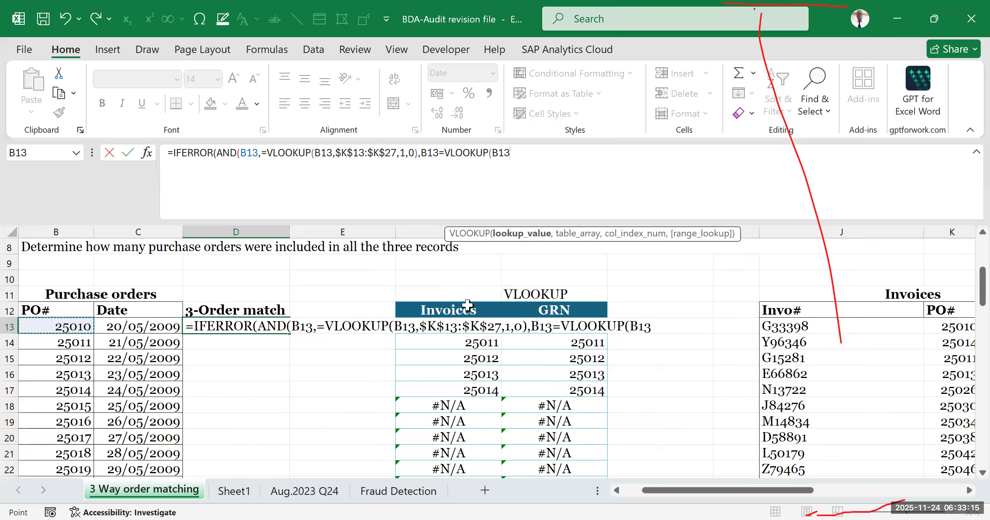
pyautogui.click(511, 152)
pyautogui.moveTo(169, 153); pyautogui.dragTo(516, 154)
pyautogui.click(513, 166)
pyautogui.write(',')
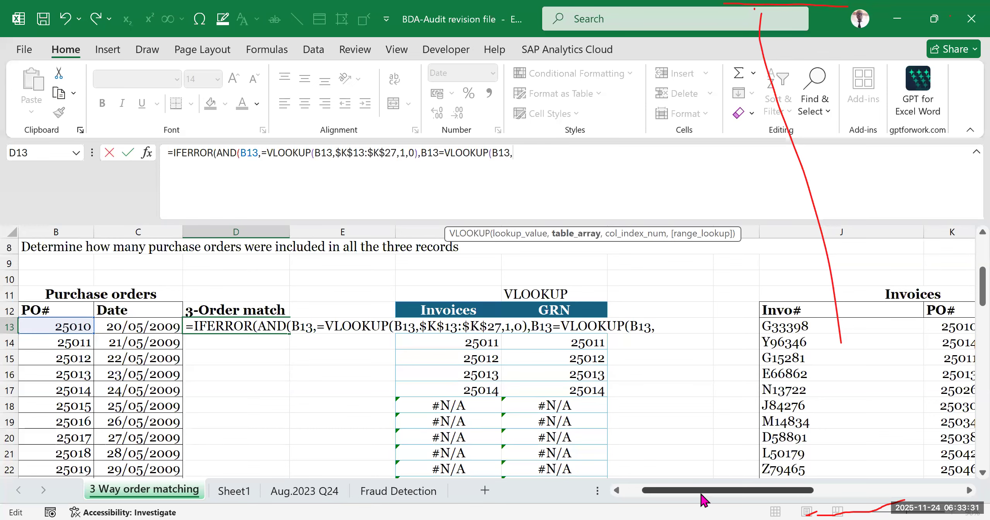
# - Set the second VLOOKUP's table array to the Goods Received Register PO# column as the absolute range $P$13:$P$43
pyautogui.moveTo(702, 496); pyautogui.dragTo(770, 315)
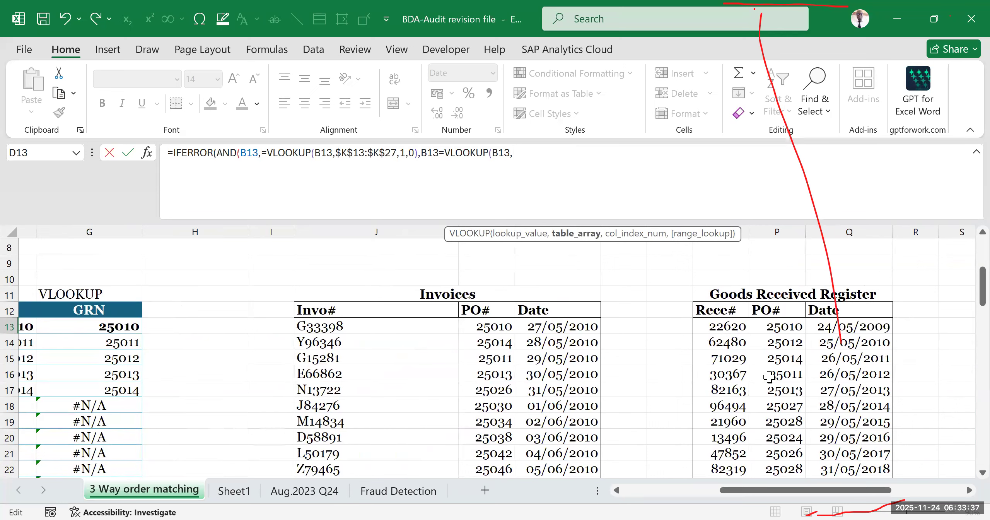
pyautogui.click(793, 327)
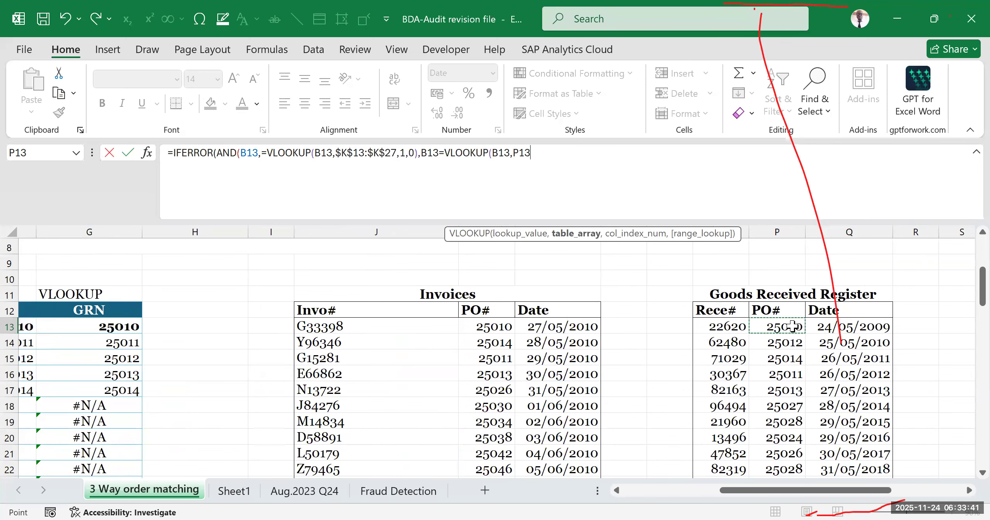
pyautogui.hotkey('ctrl', 'shift', 'Down')
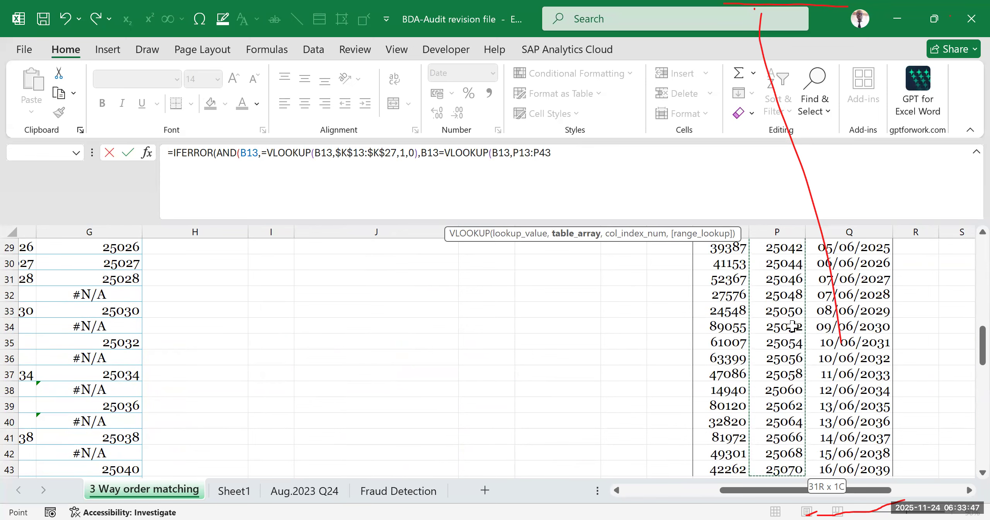
pyautogui.press('F4')
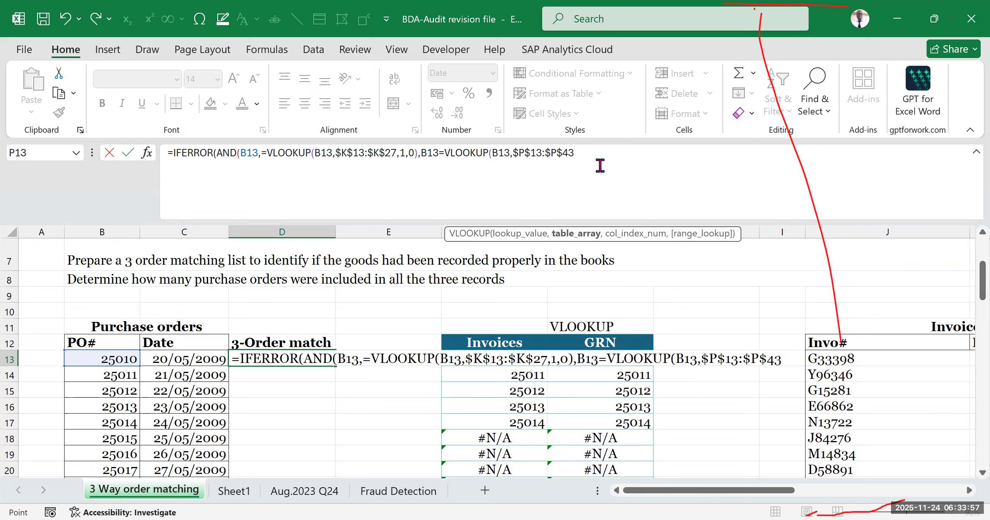
pyautogui.moveTo(777, 493); pyautogui.dragTo(903, 493)
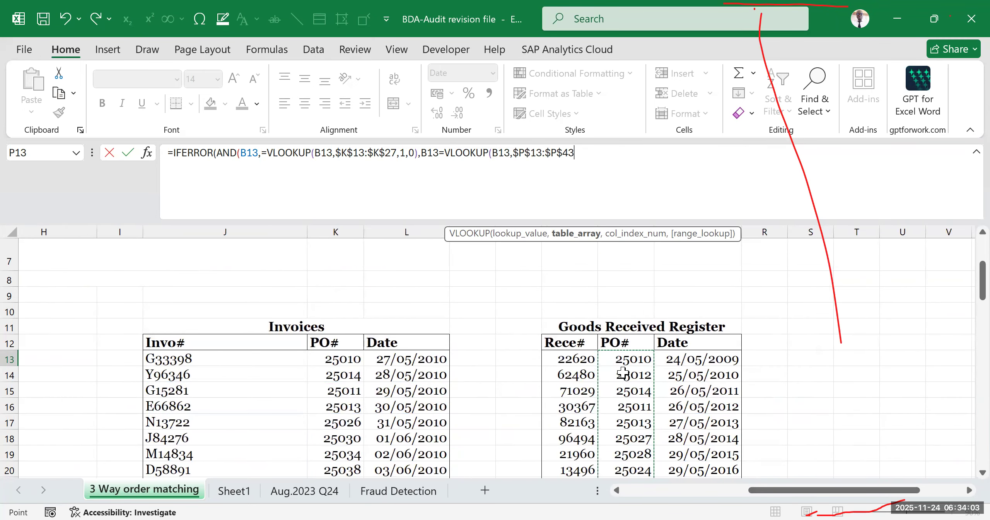
pyautogui.moveTo(754, 492); pyautogui.dragTo(670, 493)
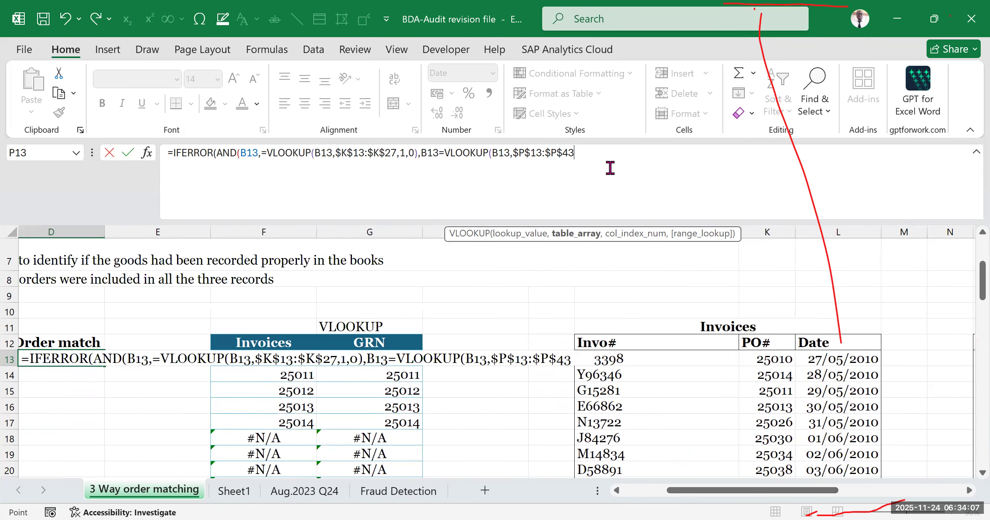
# - Finish the second VLOOKUP with column index 1 and range lookup 0, and close its parenthesis
pyautogui.write(',')
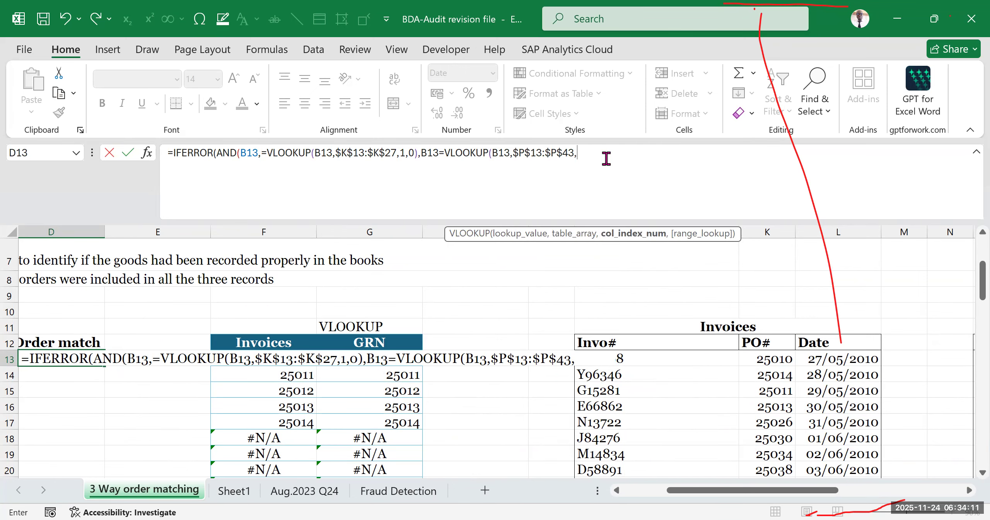
pyautogui.moveTo(695, 492); pyautogui.dragTo(625, 492)
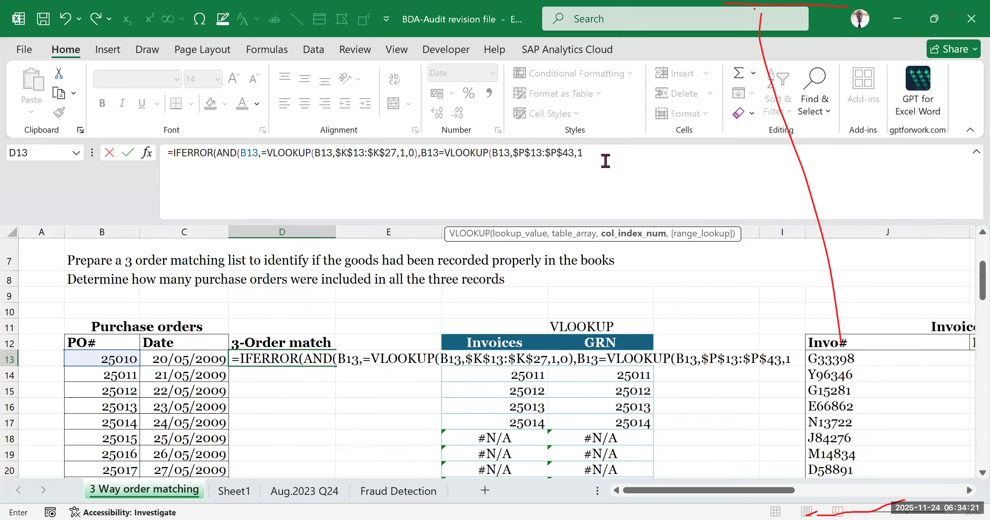
pyautogui.write(',0')
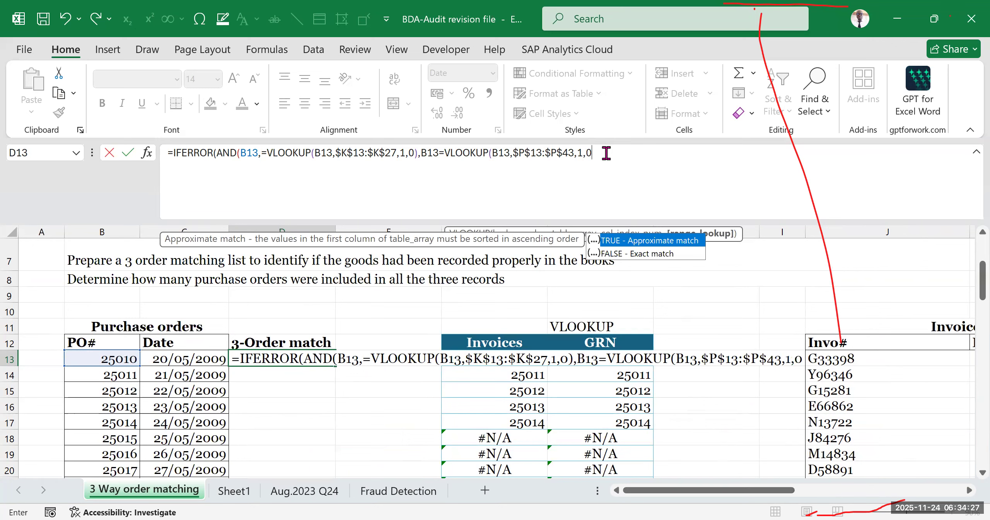
pyautogui.write(')')
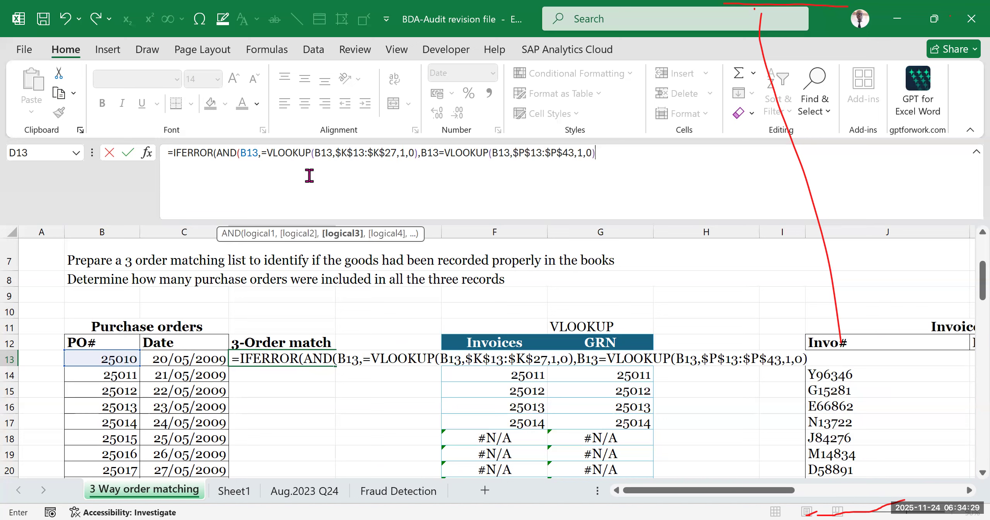
# - Examine how the IFERROR, AND and two VLOOKUP functions are nested in the D13 formula and where AND's arguments begin and end
pyautogui.click(184, 151)
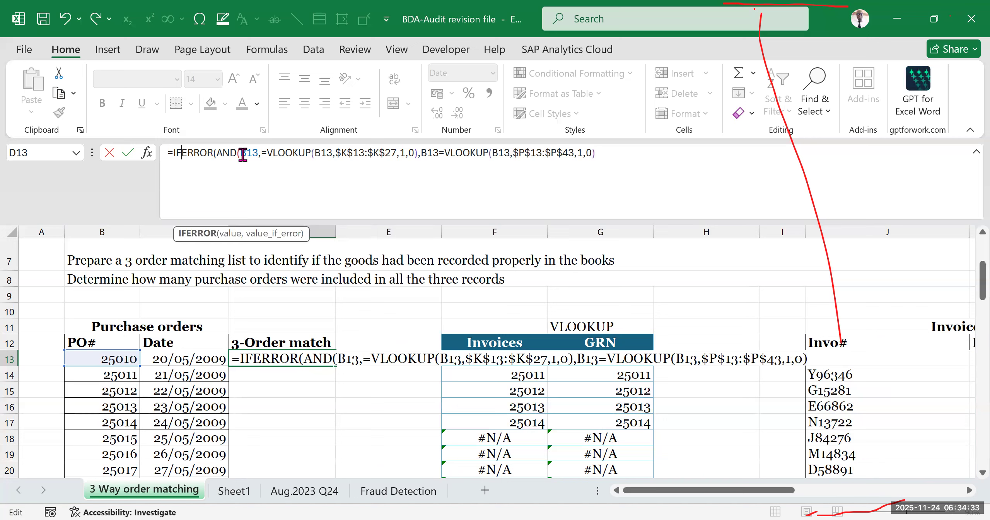
pyautogui.click(225, 153)
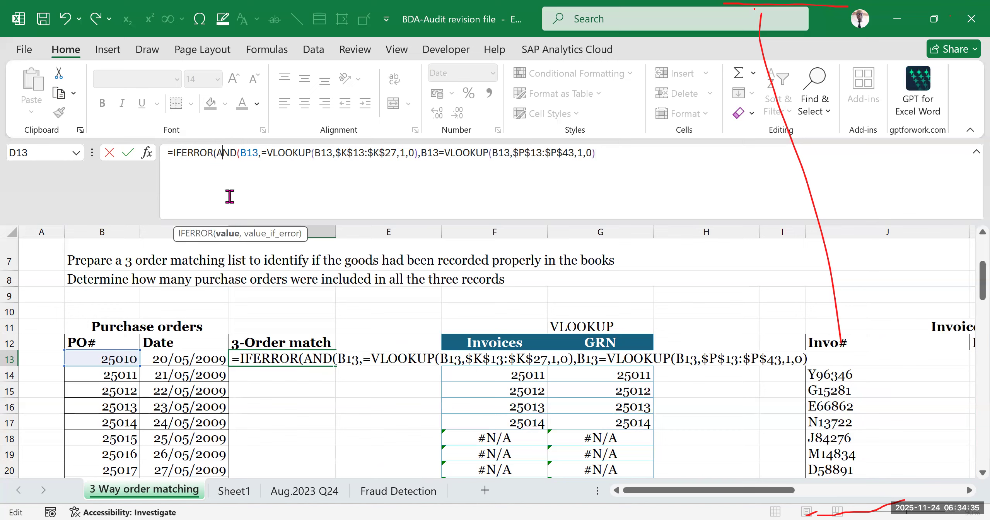
pyautogui.click(231, 162)
pyautogui.moveTo(264, 151); pyautogui.dragTo(590, 156)
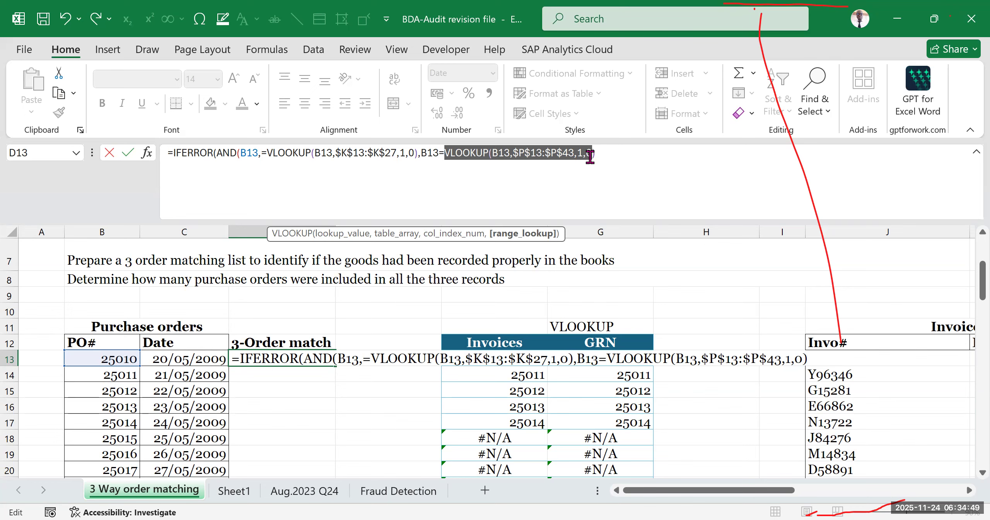
pyautogui.click(400, 153)
pyautogui.moveTo(262, 153); pyautogui.dragTo(590, 156)
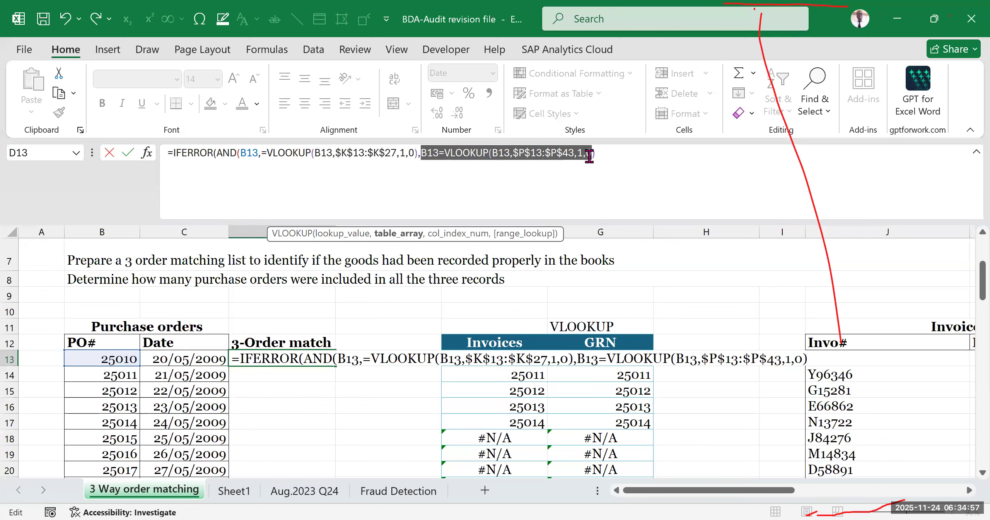
pyautogui.click(224, 153)
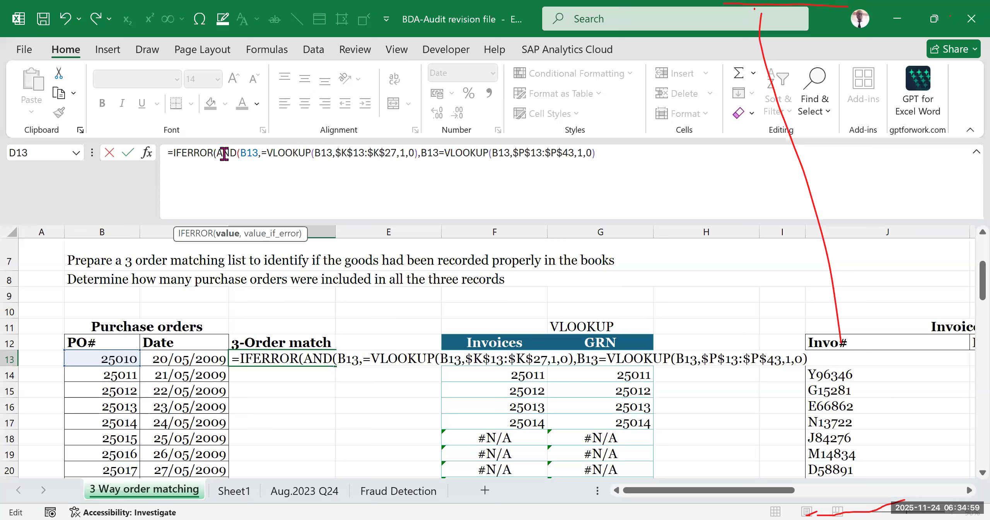
pyautogui.click(189, 155)
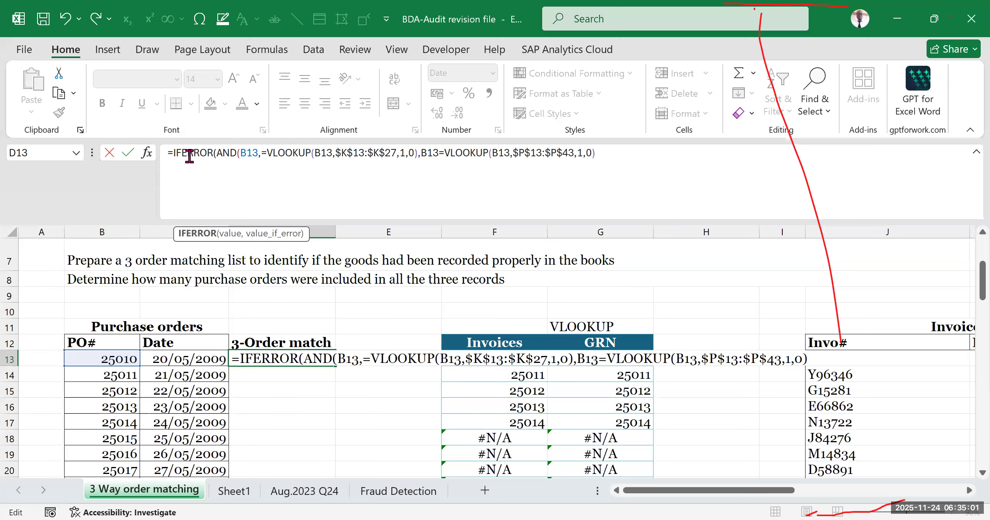
pyautogui.moveTo(214, 154); pyautogui.dragTo(601, 153)
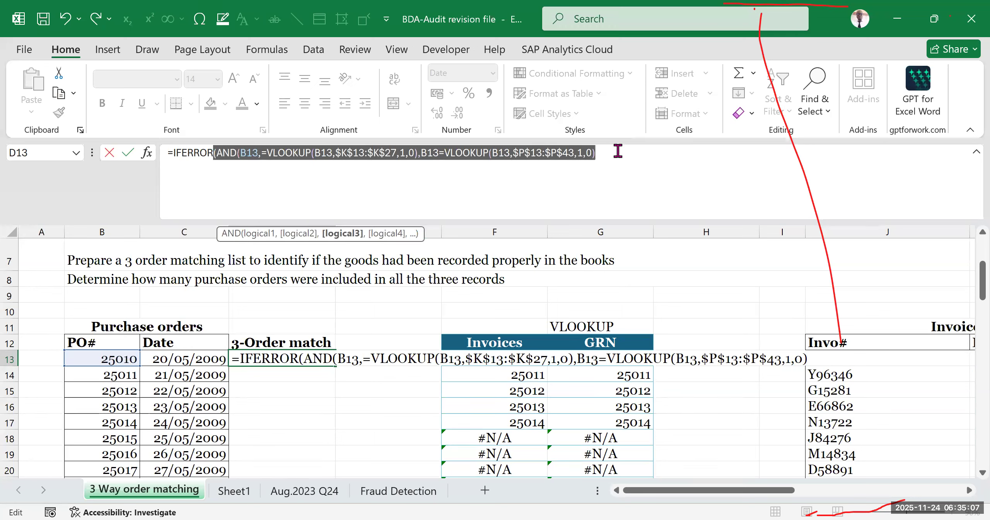
pyautogui.click(609, 152)
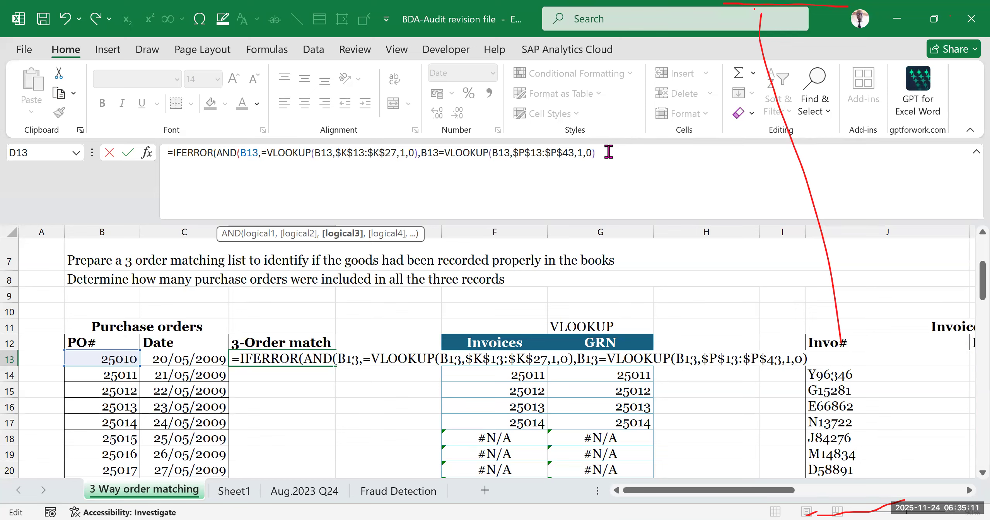
pyautogui.click(242, 156)
pyautogui.click(247, 152)
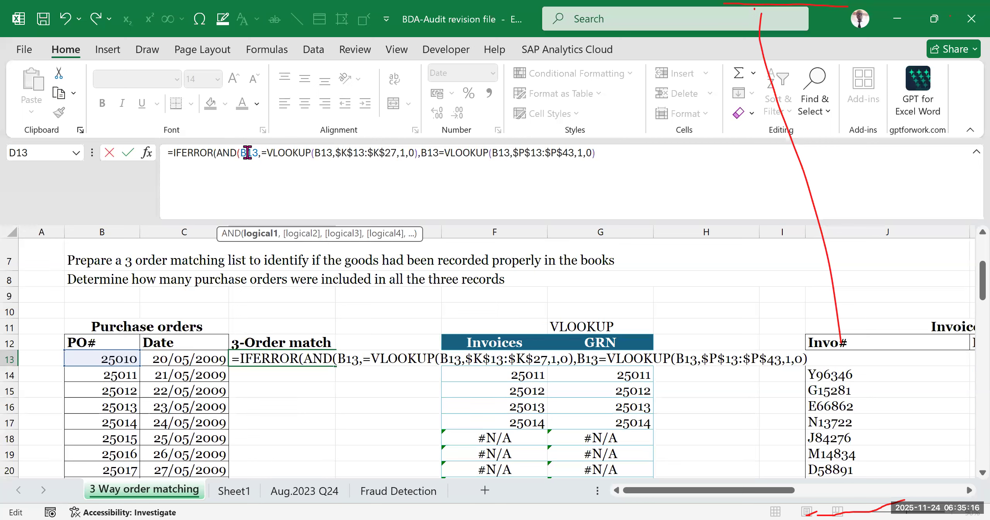
# - Close the AND function with a parenthesis at the formula's end and check the arguments it encloses within IFERROR
pyautogui.click(602, 152)
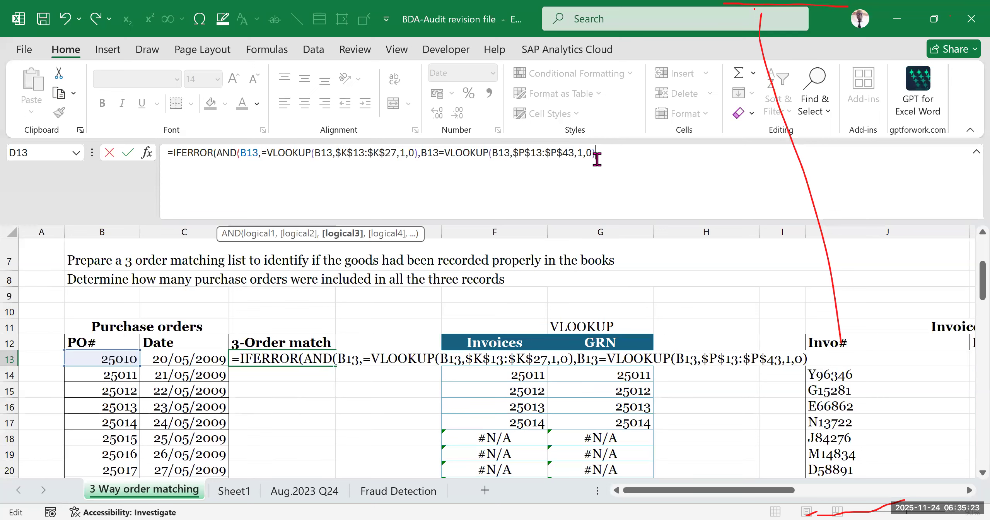
pyautogui.write(')')
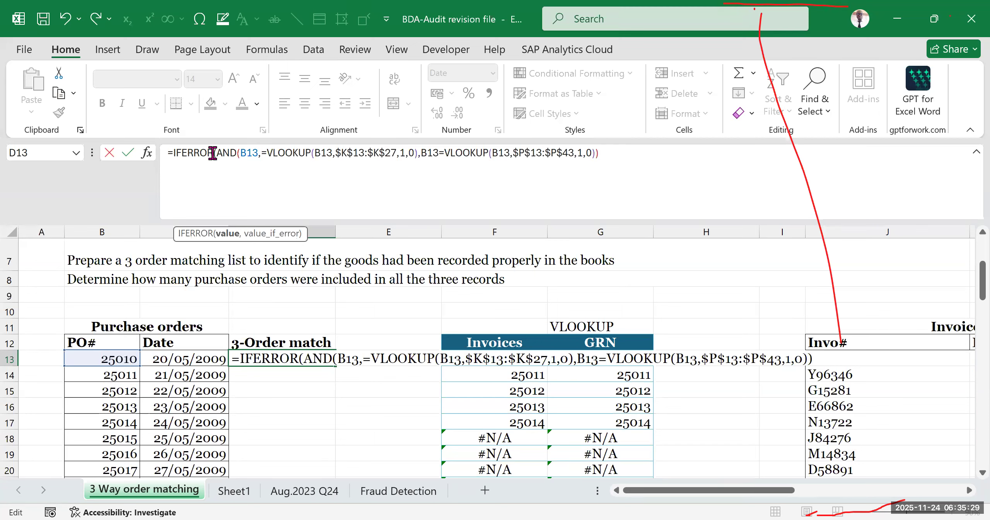
pyautogui.moveTo(213, 151); pyautogui.dragTo(599, 158)
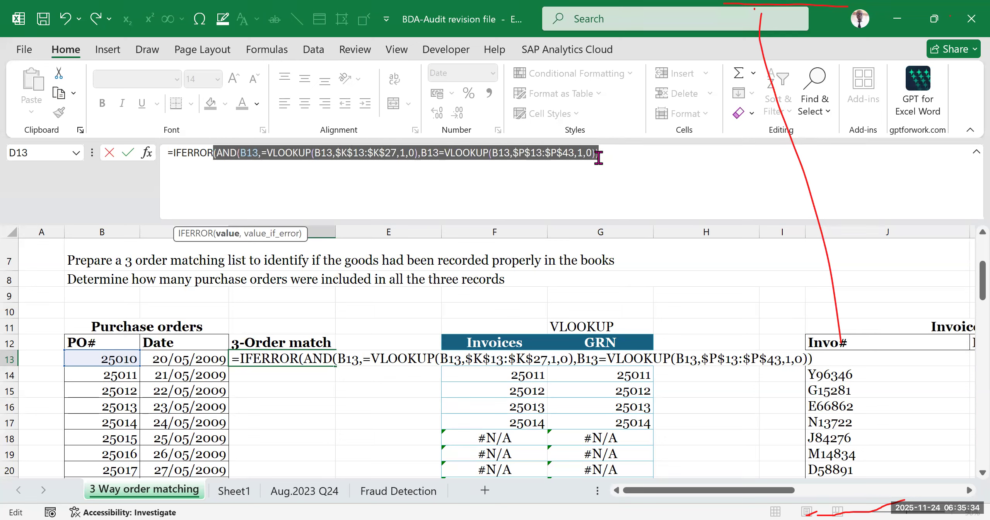
pyautogui.click(194, 154)
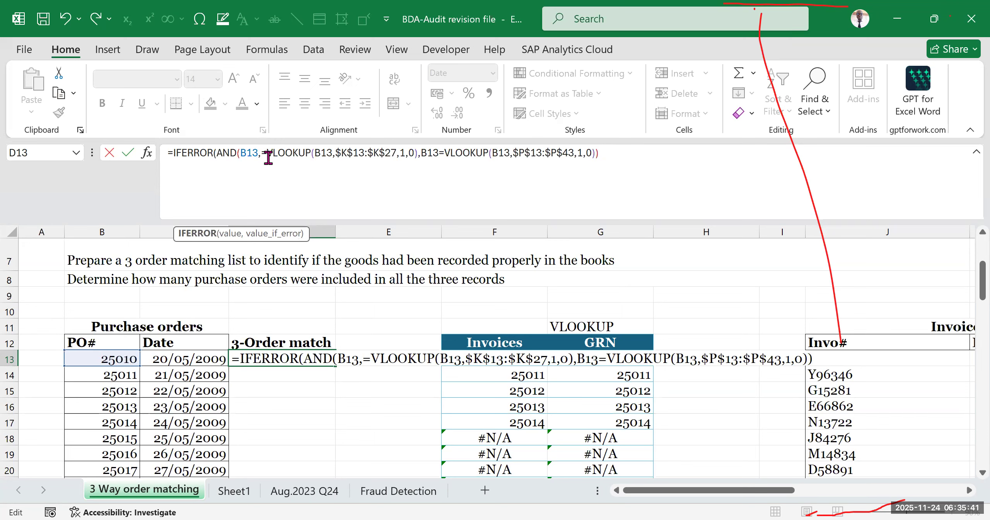
pyautogui.moveTo(240, 153); pyautogui.dragTo(599, 155)
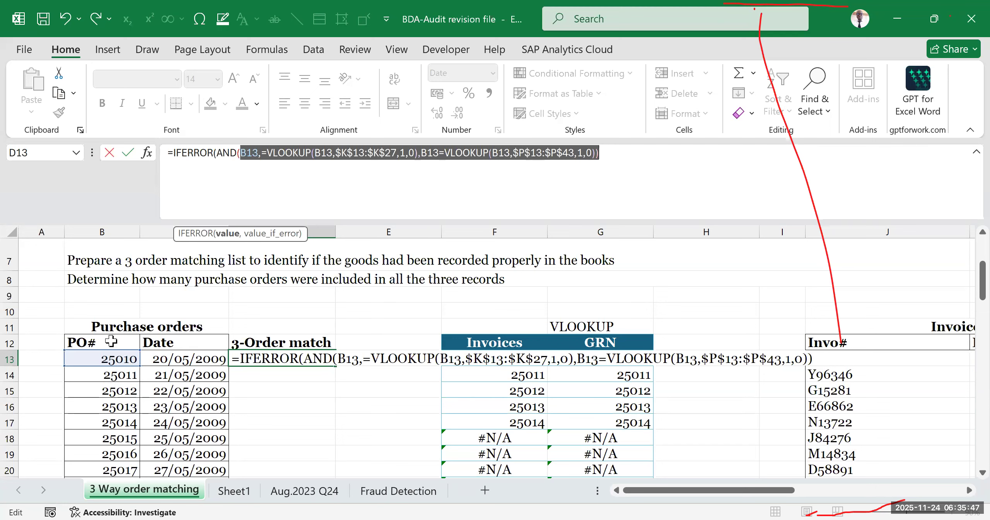
pyautogui.click(335, 156)
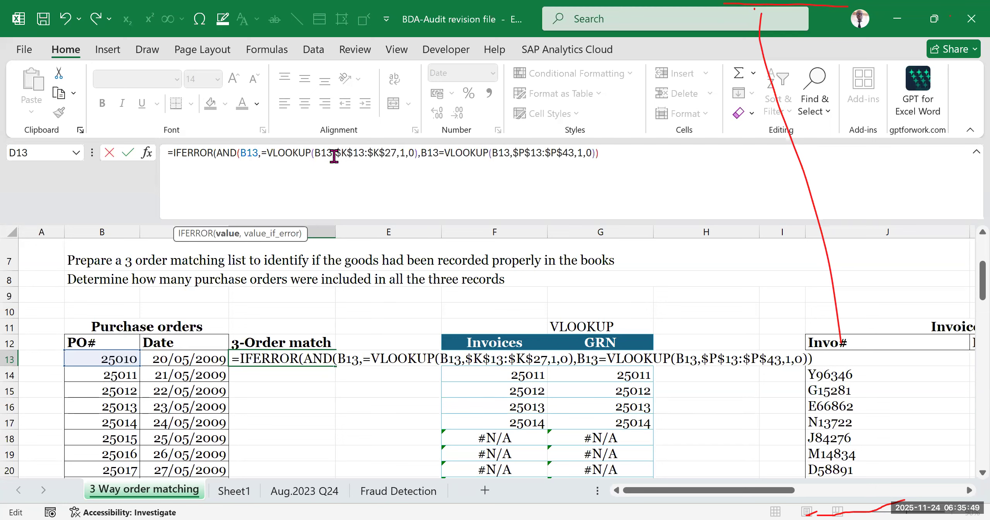
pyautogui.click(514, 152)
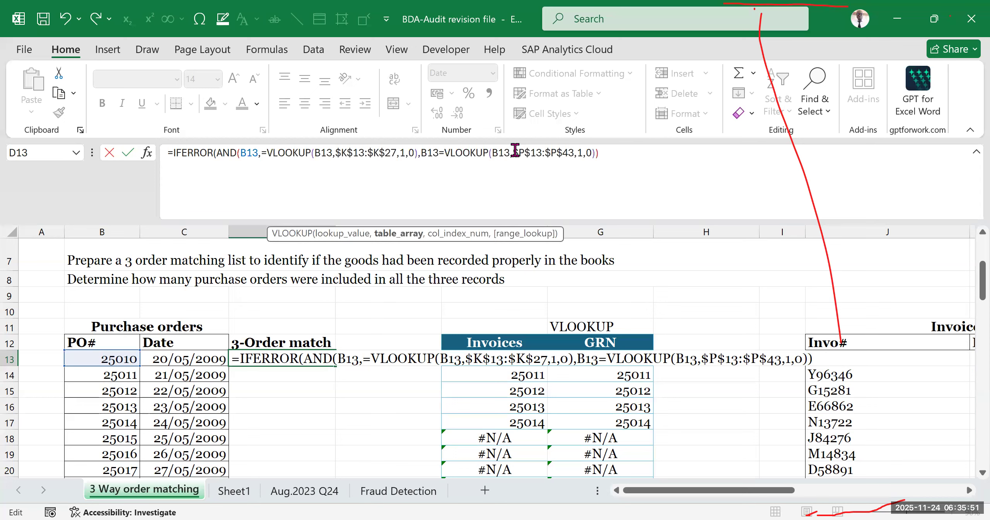
pyautogui.click(219, 152)
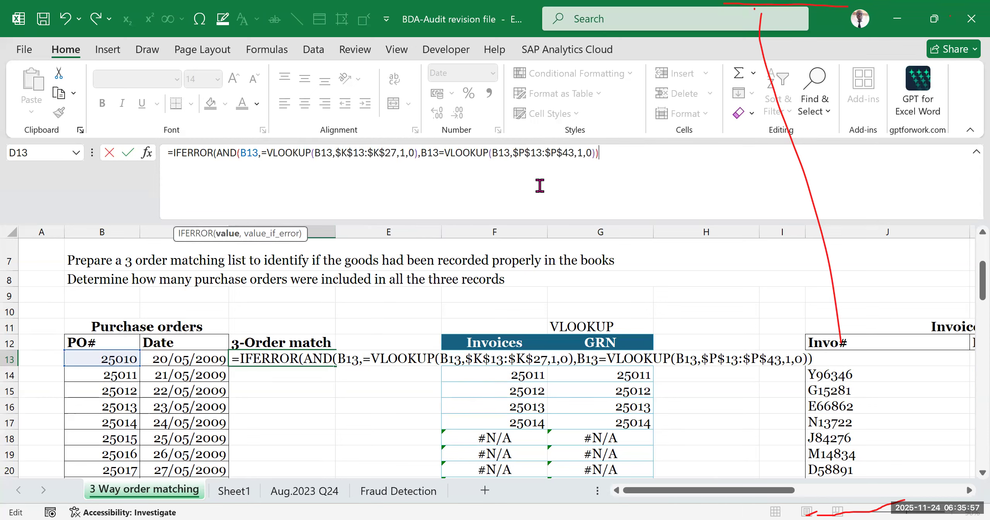
# - Set IFERROR's value_if_error argument to "FALSE" and close the function with a parenthesis
pyautogui.write(',')
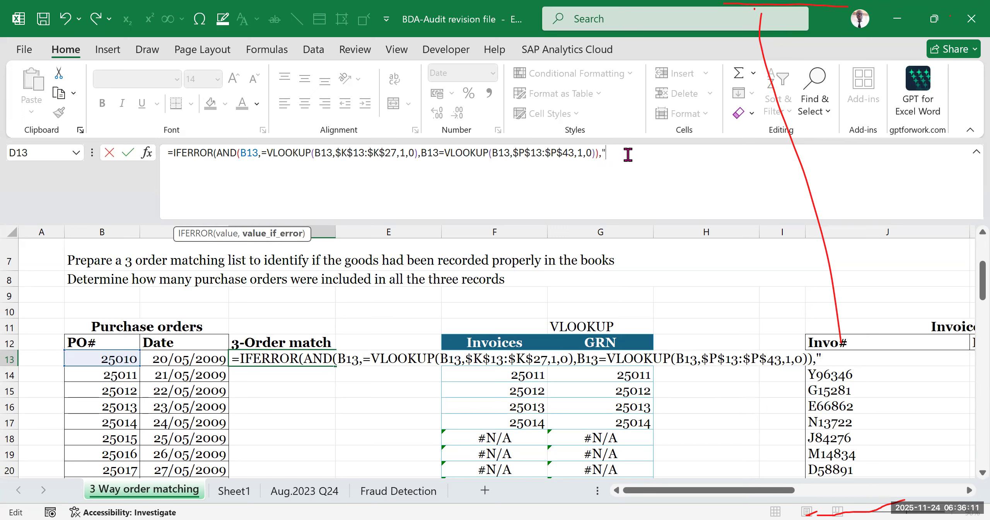
pyautogui.write('FALSE"')
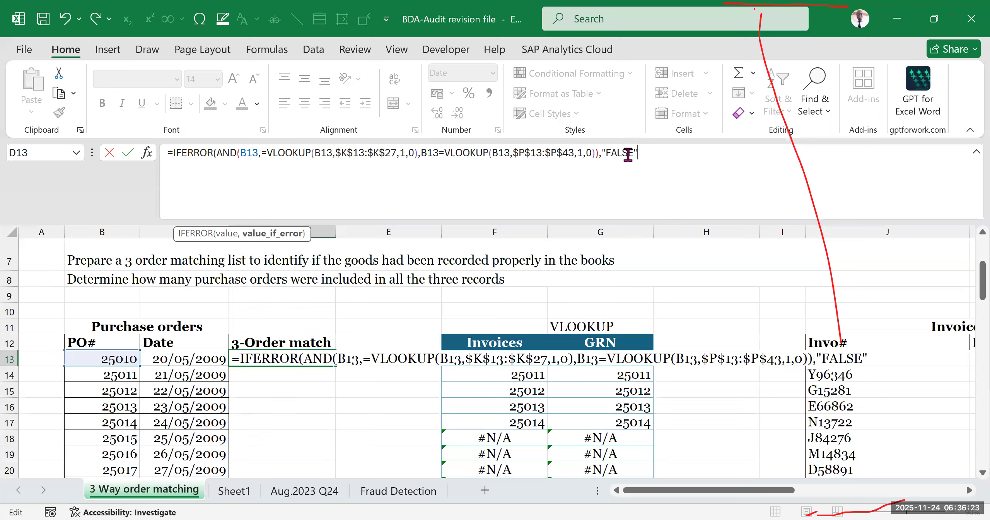
pyautogui.write(')')
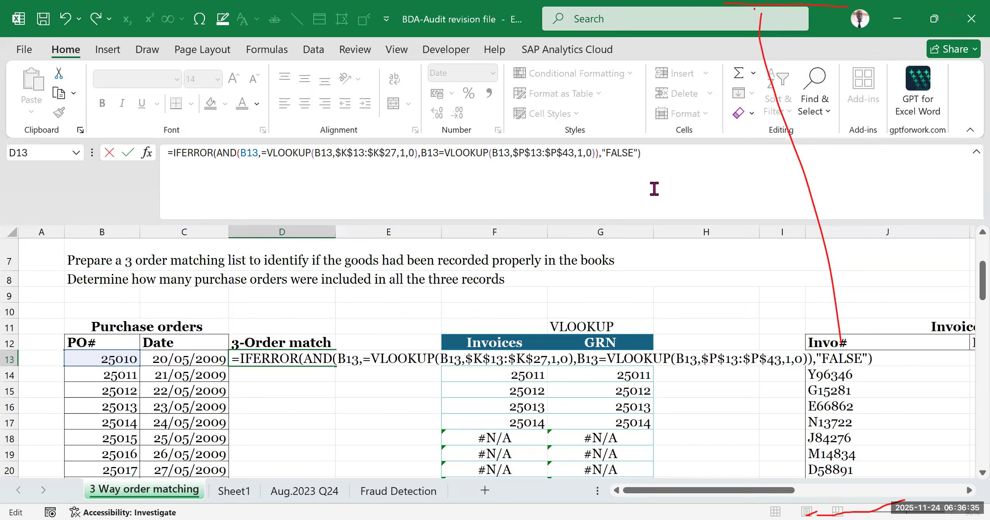
# - Review the completed D13 formula's two VLOOKUP conditions, AND function, and IFERROR wrapper
pyautogui.click(284, 153)
pyautogui.moveTo(241, 152); pyautogui.dragTo(491, 153)
pyautogui.moveTo(421, 153); pyautogui.dragTo(580, 153)
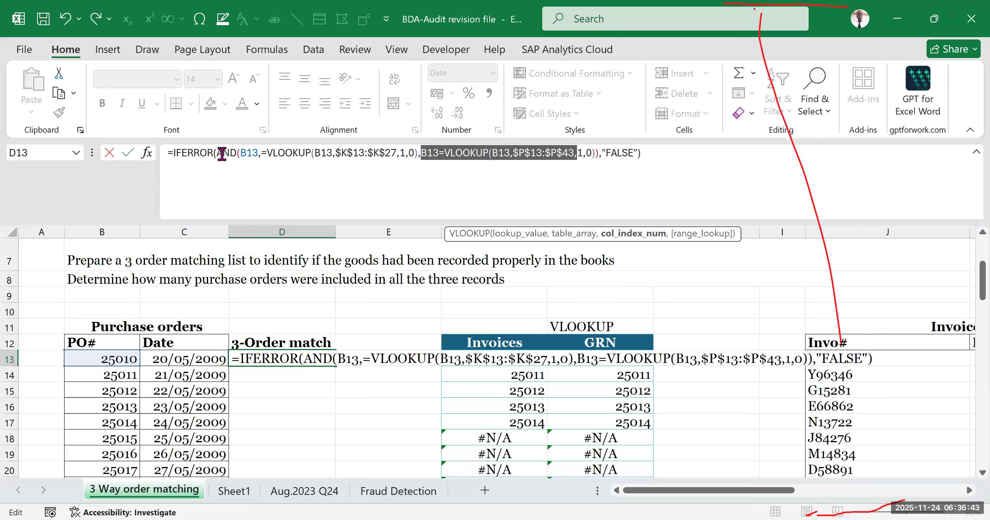
pyautogui.moveTo(222, 151); pyautogui.dragTo(231, 151)
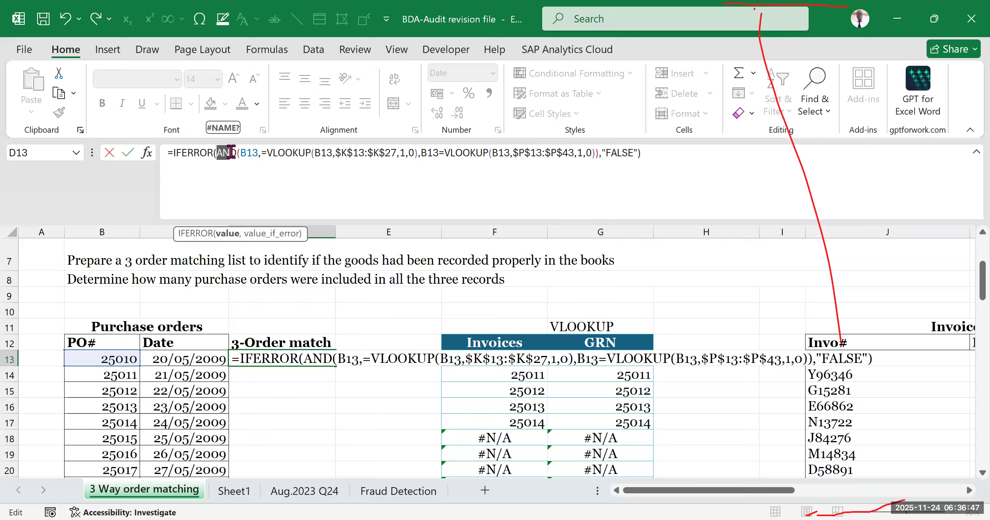
pyautogui.click(193, 154)
pyautogui.click(638, 155)
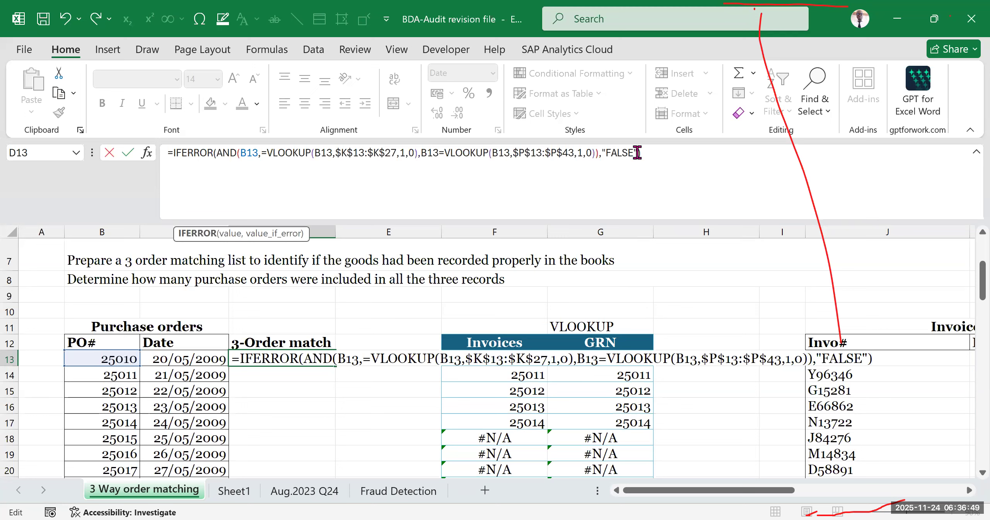
pyautogui.click(650, 207)
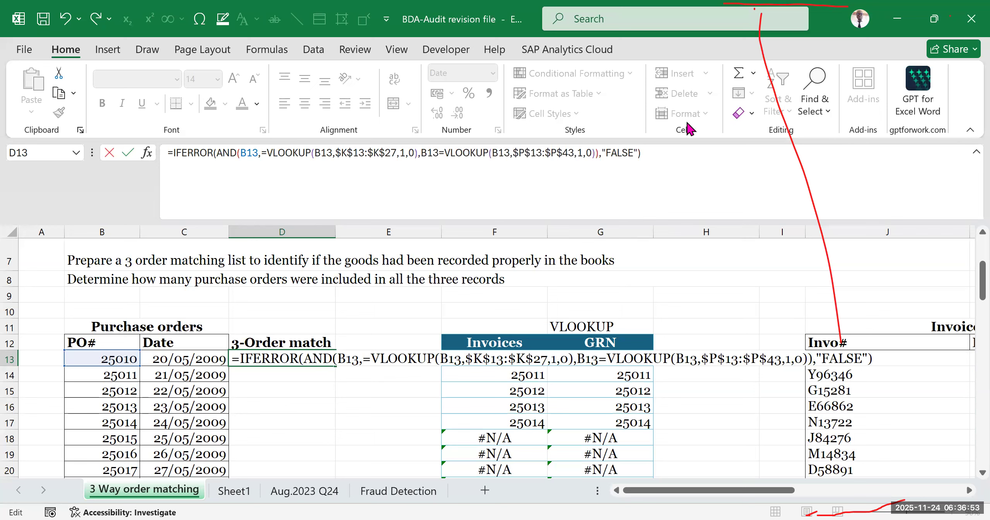
# - Try to enter the completed three-way match formula in D13
pyautogui.moveTo(665, 155); pyautogui.dragTo(168, 171)
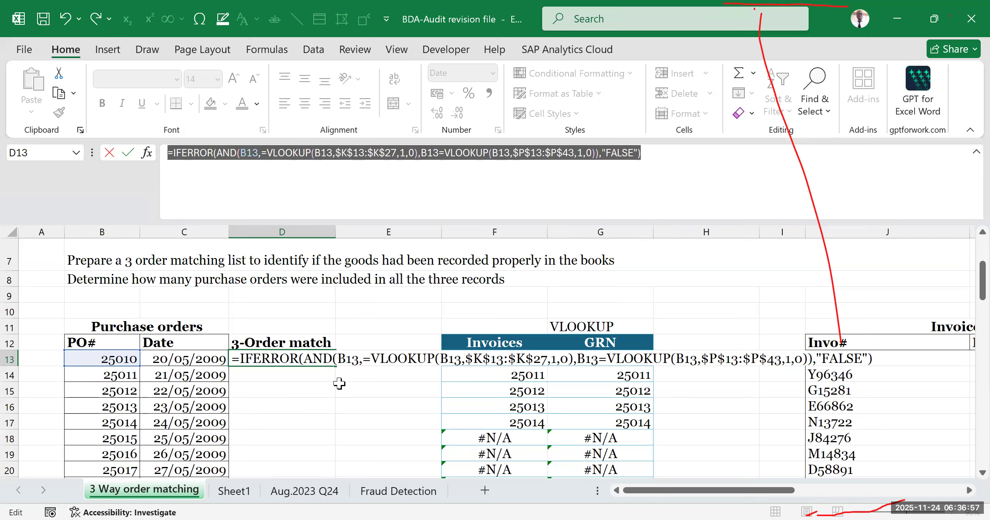
pyautogui.press('Return')
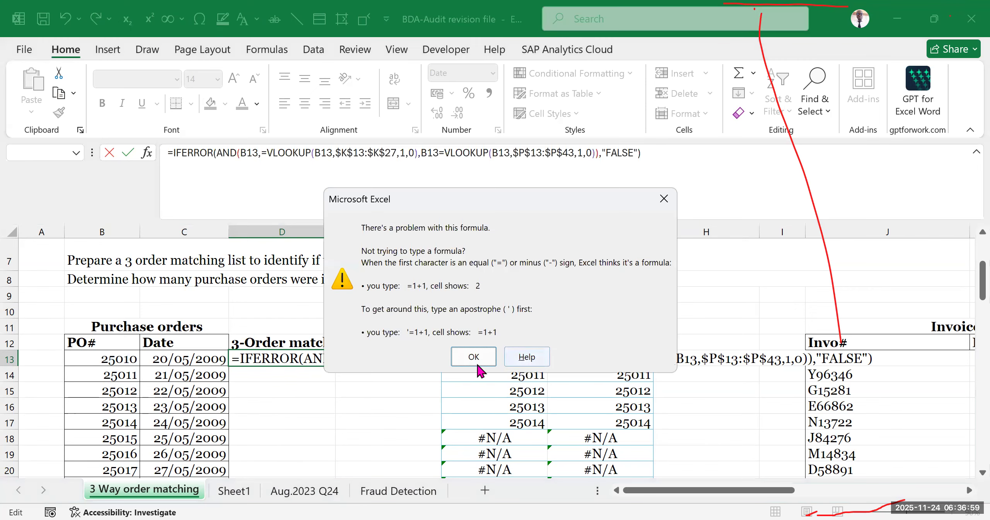
pyautogui.press('Return')
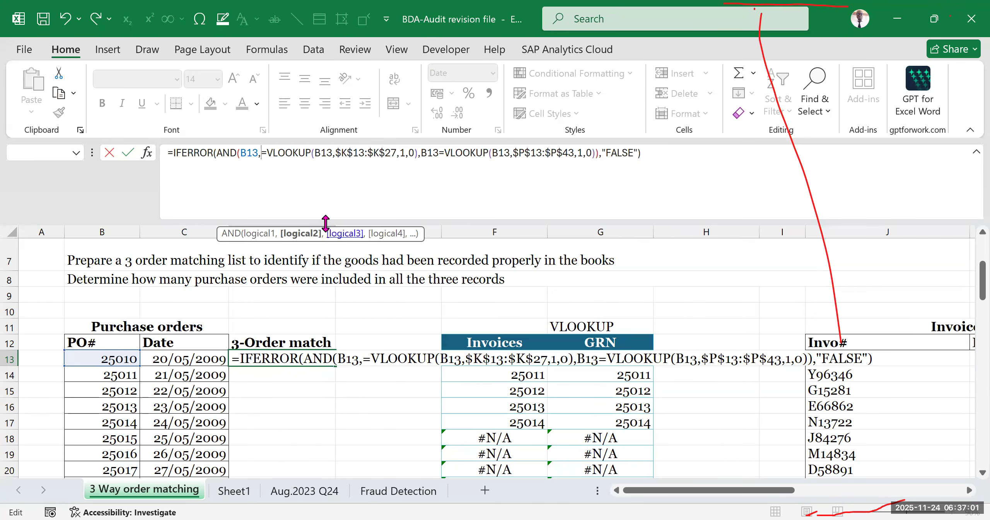
# - Examine the D13 formula's AND and VLOOKUP arguments against the PO# columns of the Invoices and Goods Received Register tables
pyautogui.click(655, 152)
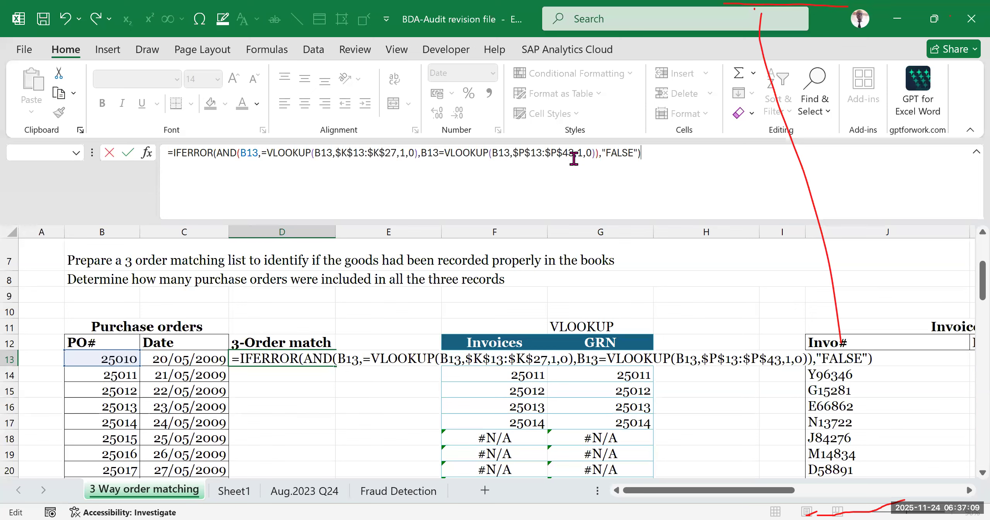
pyautogui.click(517, 152)
pyautogui.moveTo(761, 490); pyautogui.dragTo(866, 485)
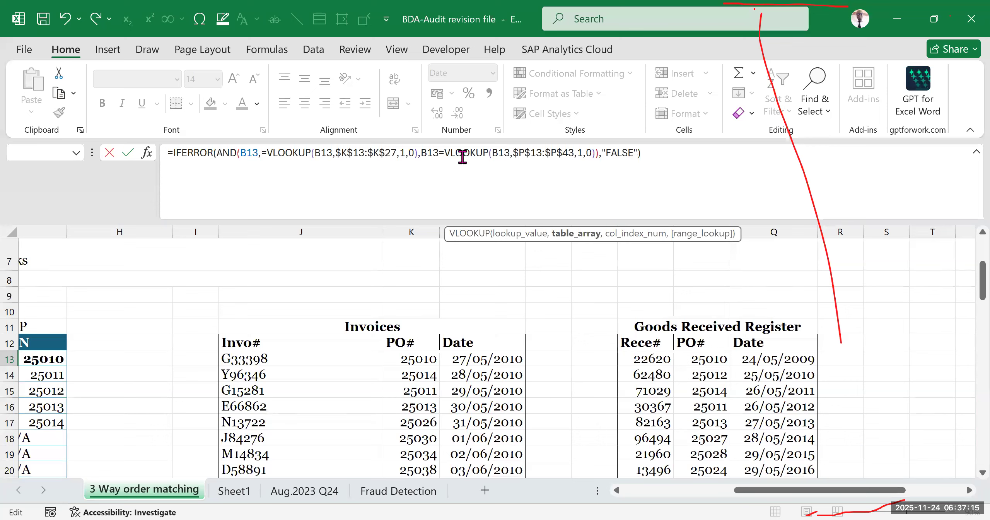
pyautogui.click(408, 157)
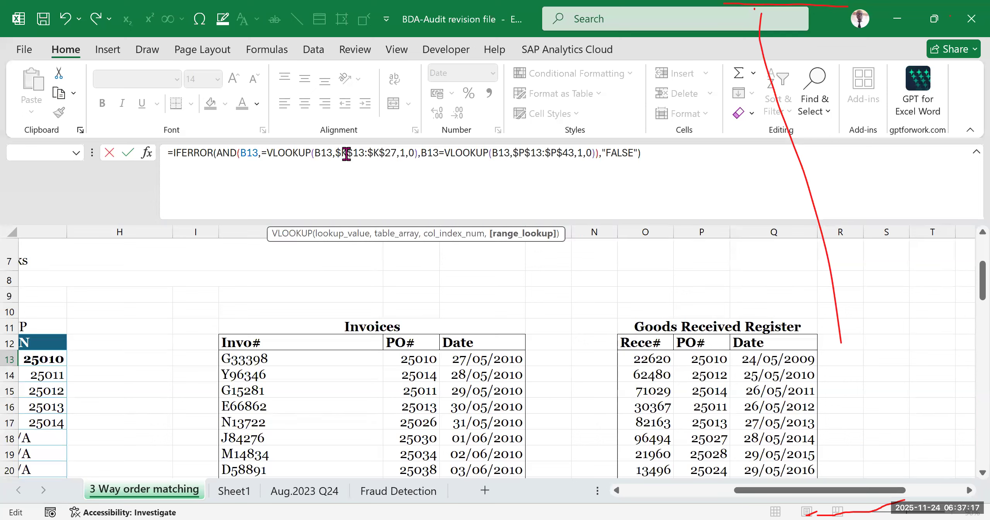
pyautogui.click(258, 154)
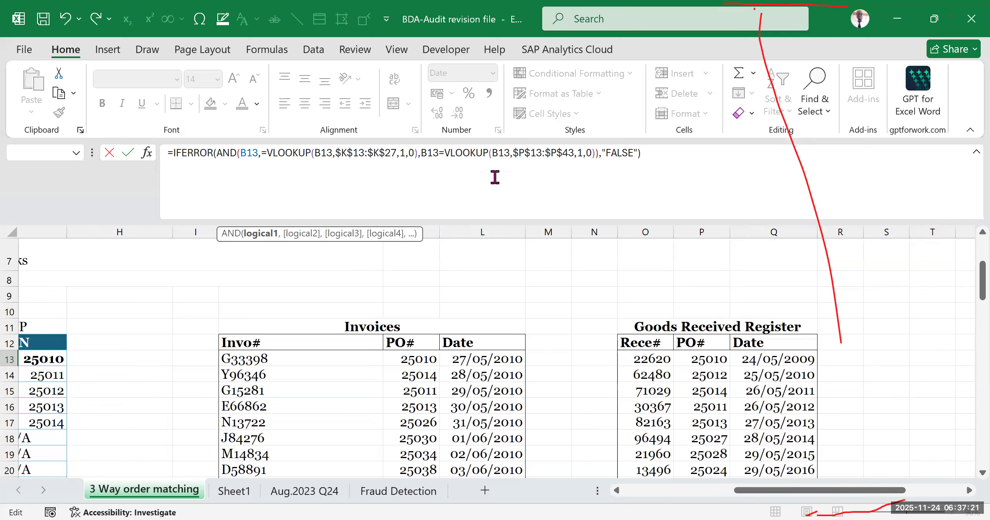
pyautogui.click(430, 152)
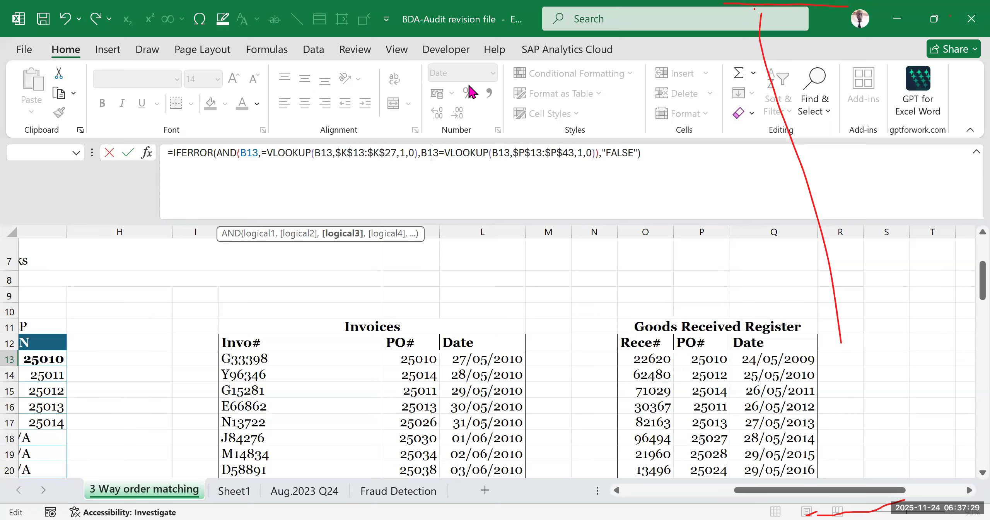
pyautogui.click(676, 312)
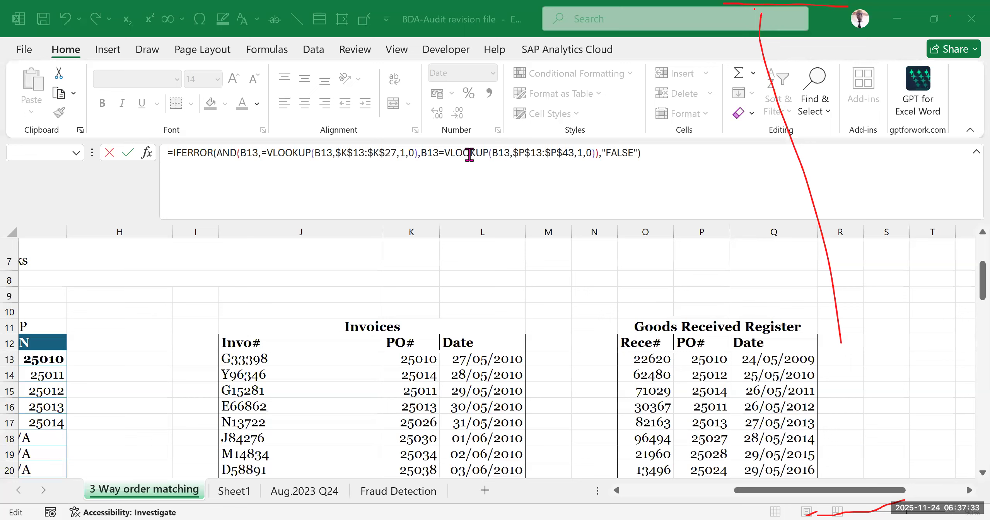
# - Try to enter the D13 formula with an extra closing parenthesis after "FALSE", and remove that parenthesis again
pyautogui.click(653, 156)
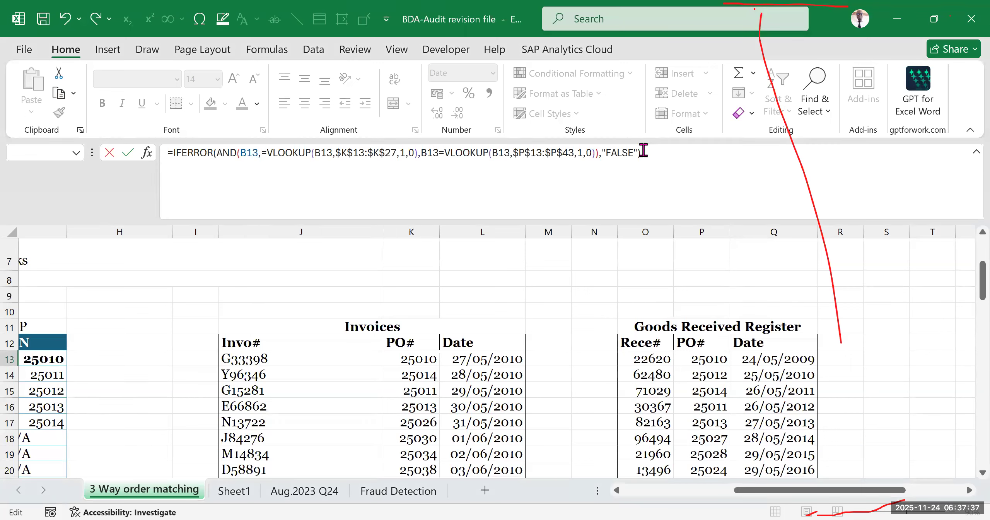
pyautogui.write(')')
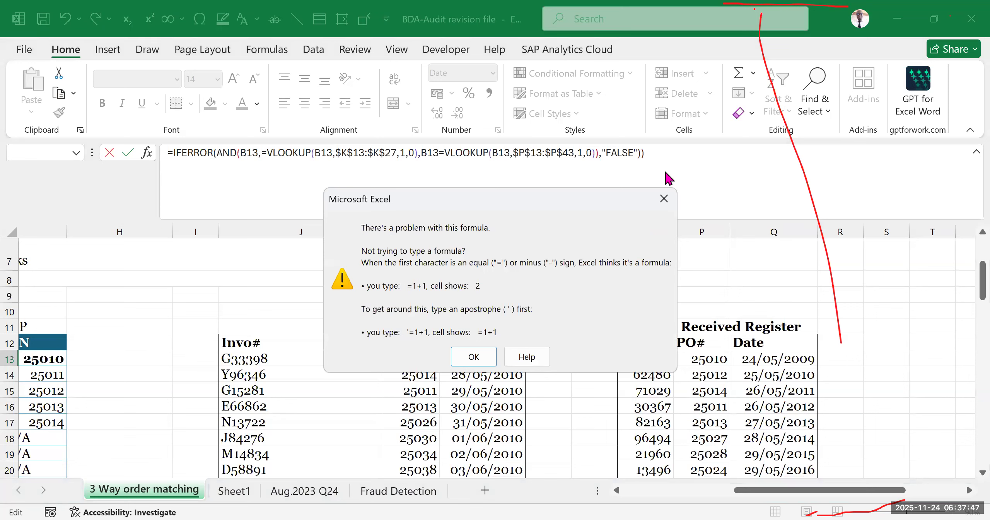
pyautogui.press('Return')
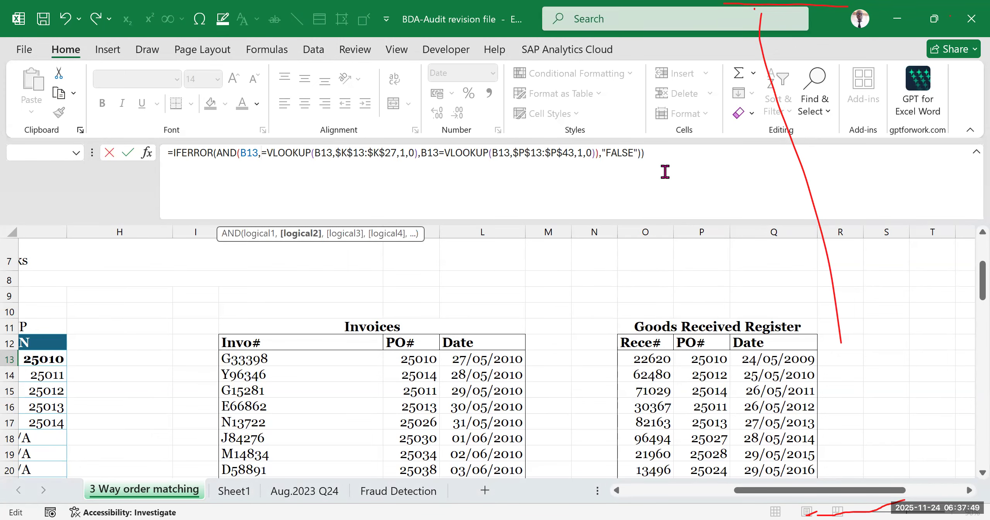
pyautogui.click(615, 154)
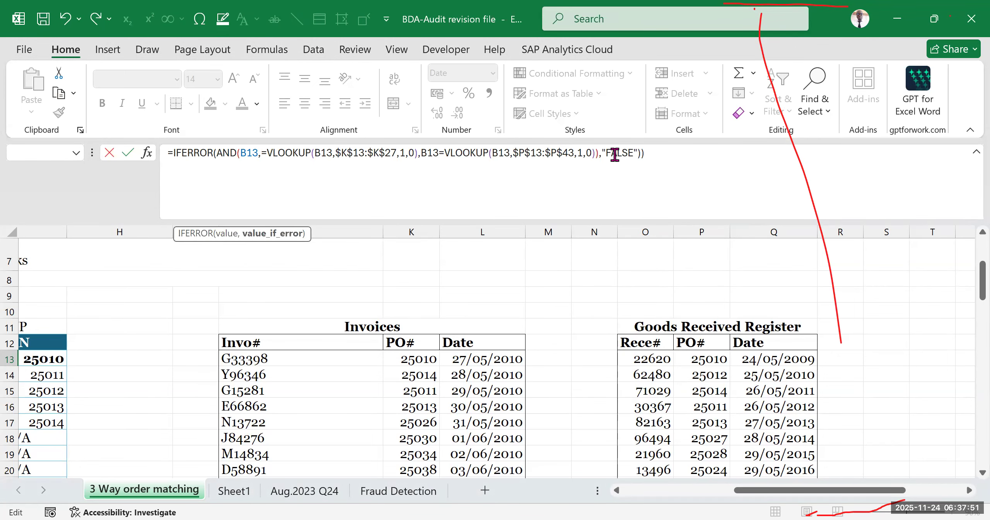
pyautogui.click(655, 154)
pyautogui.press('BackSpace')
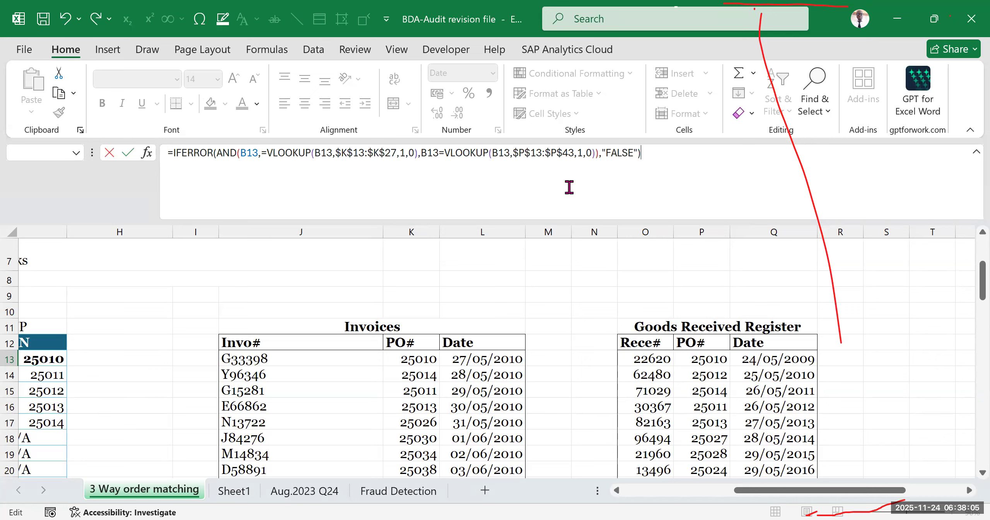
# - Delete and retype the equals signs before both VLOOKUP functions in the D13 formula
pyautogui.click(447, 156)
pyautogui.press('BackSpace')
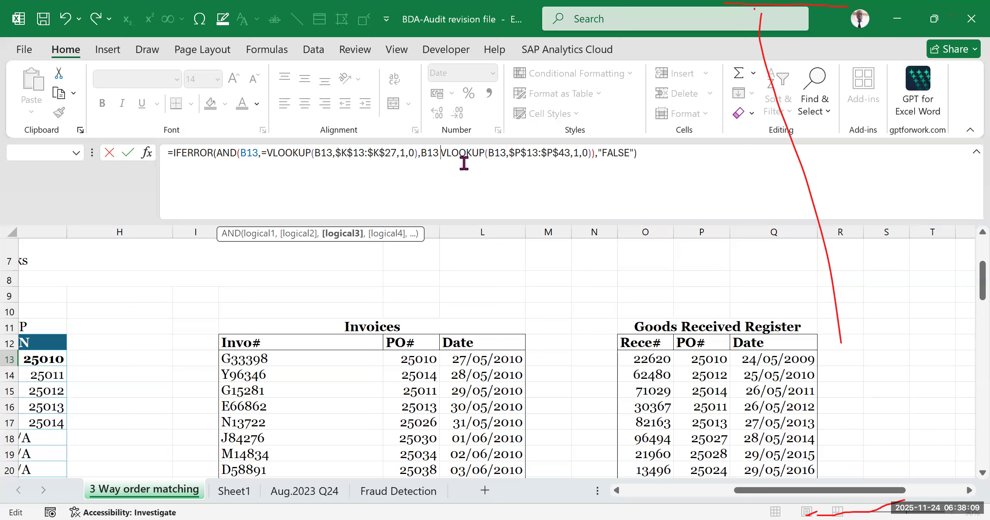
pyautogui.keyDown('shift'); pyautogui.click(500, 157); pyautogui.keyUp('shift')
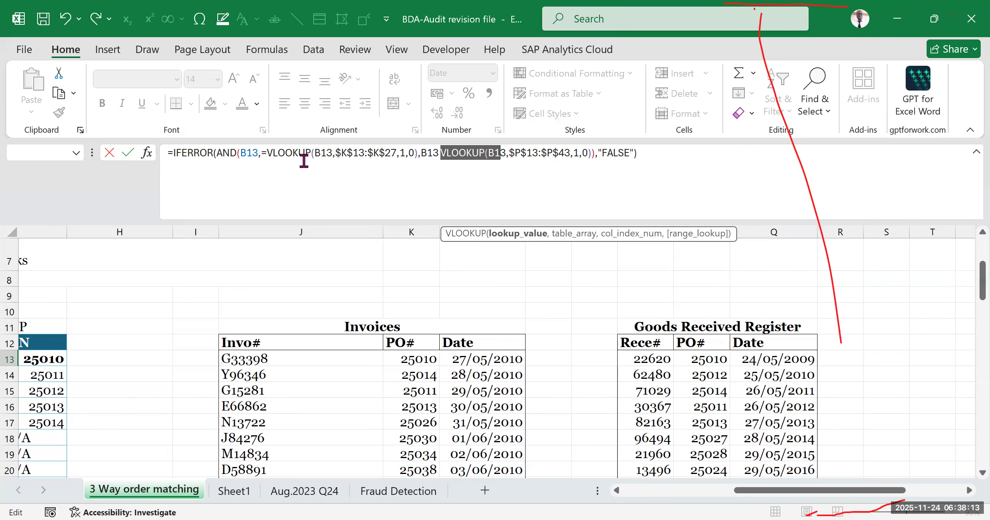
pyautogui.click(268, 153)
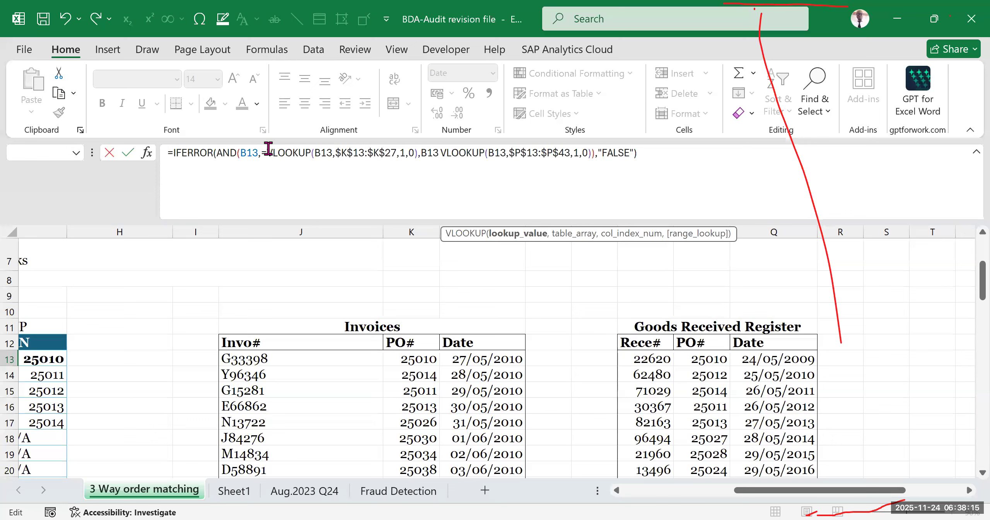
pyautogui.press('BackSpace')
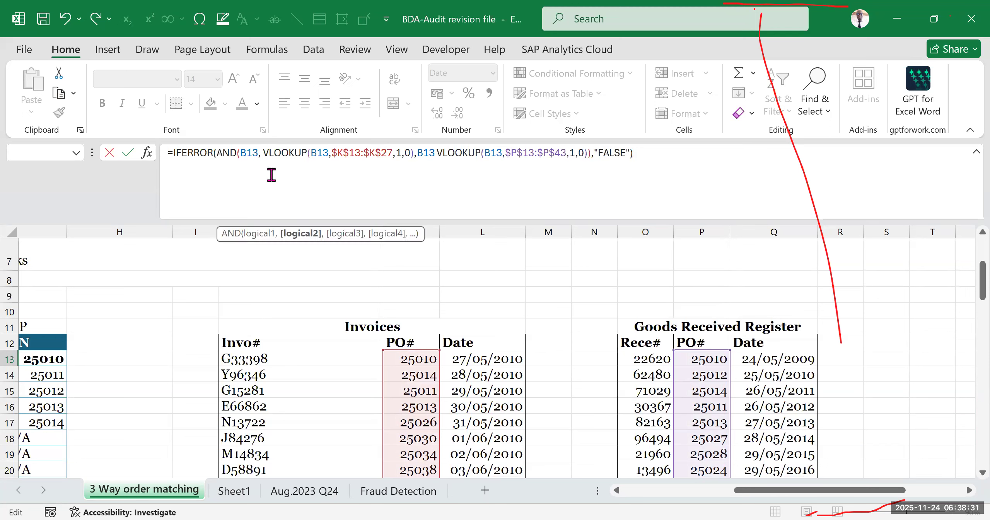
pyautogui.write('=')
pyautogui.click(443, 157)
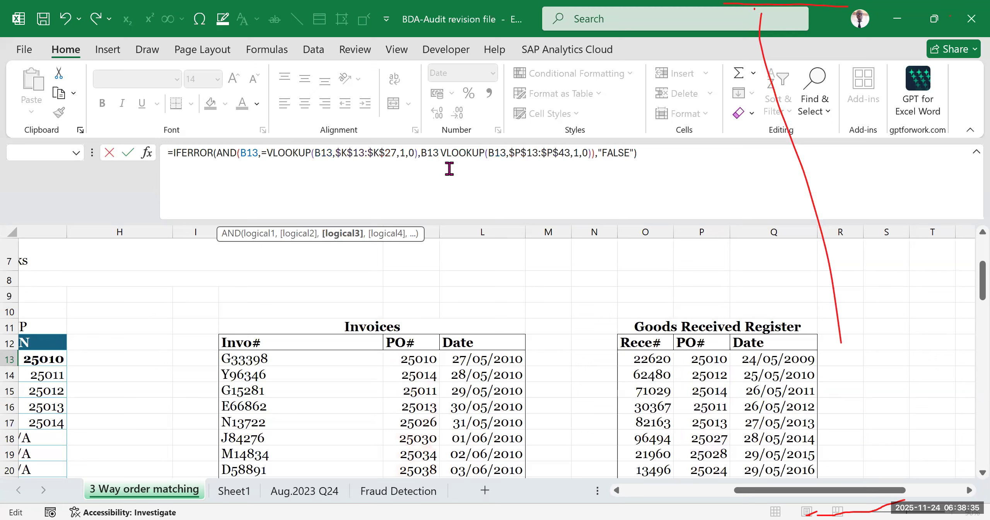
pyautogui.write('=')
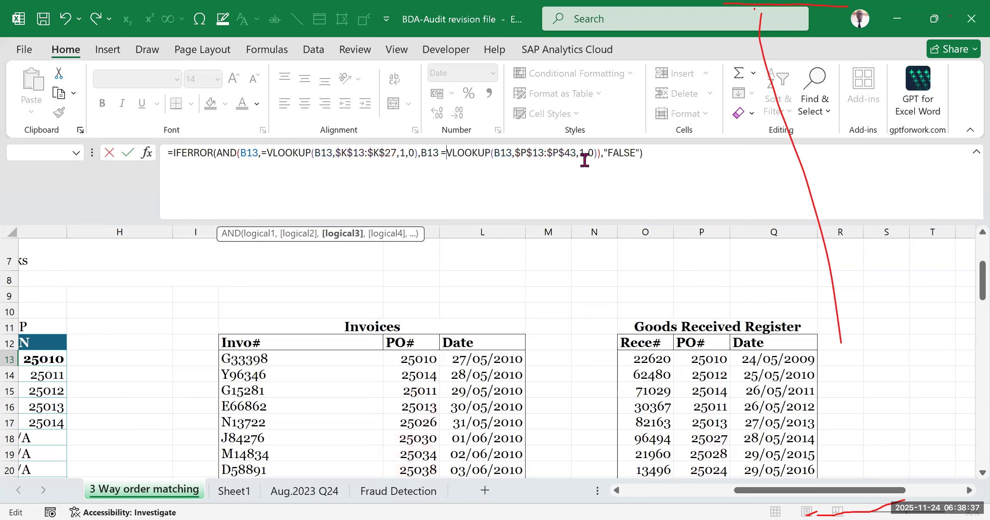
# - Recheck the comma and arguments of the first VLOOKUP condition in D13 and try to enter the formula again
pyautogui.click(667, 155)
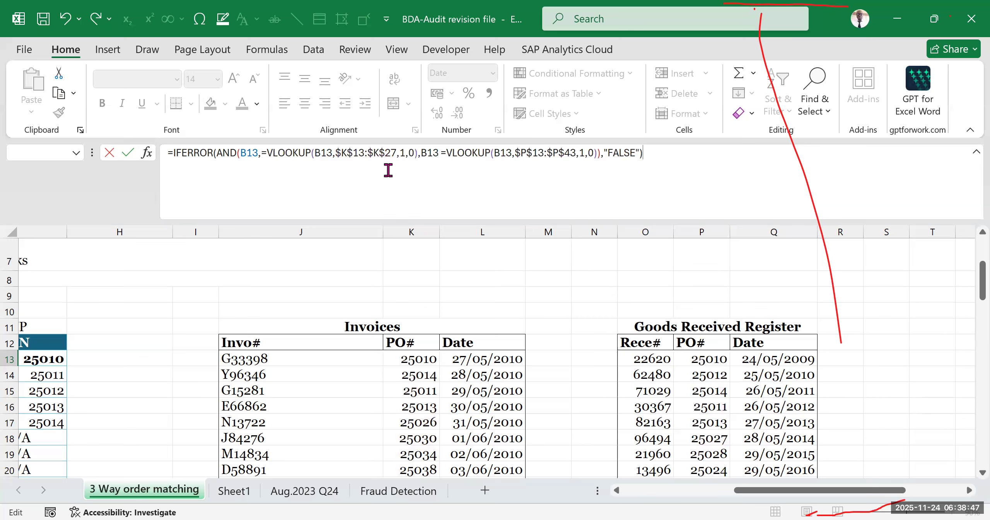
pyautogui.click(259, 156)
pyautogui.write(',')
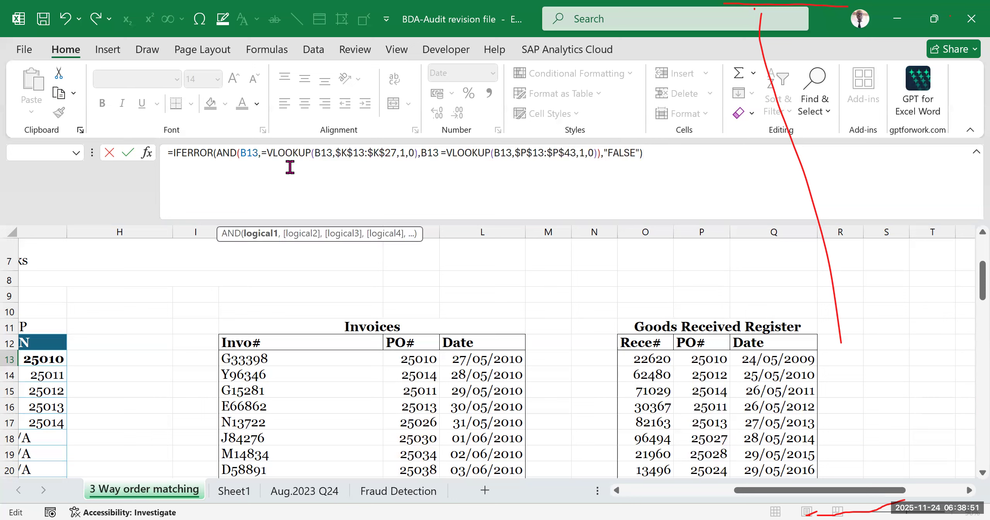
pyautogui.click(297, 153)
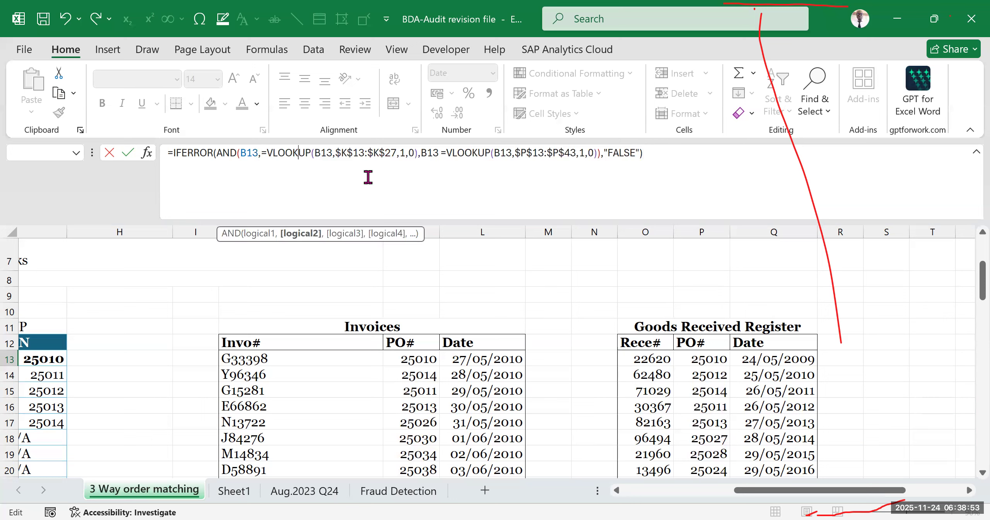
pyautogui.click(372, 162)
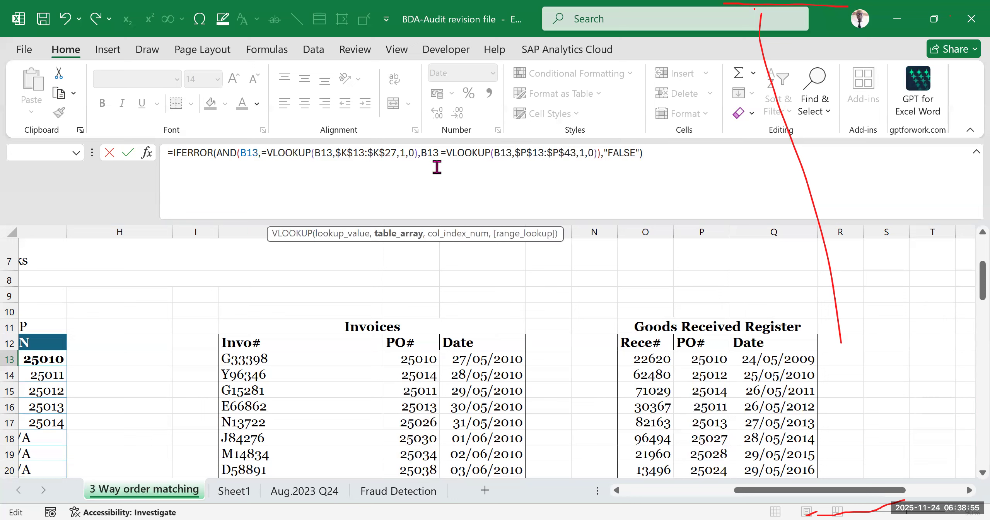
pyautogui.click(263, 153)
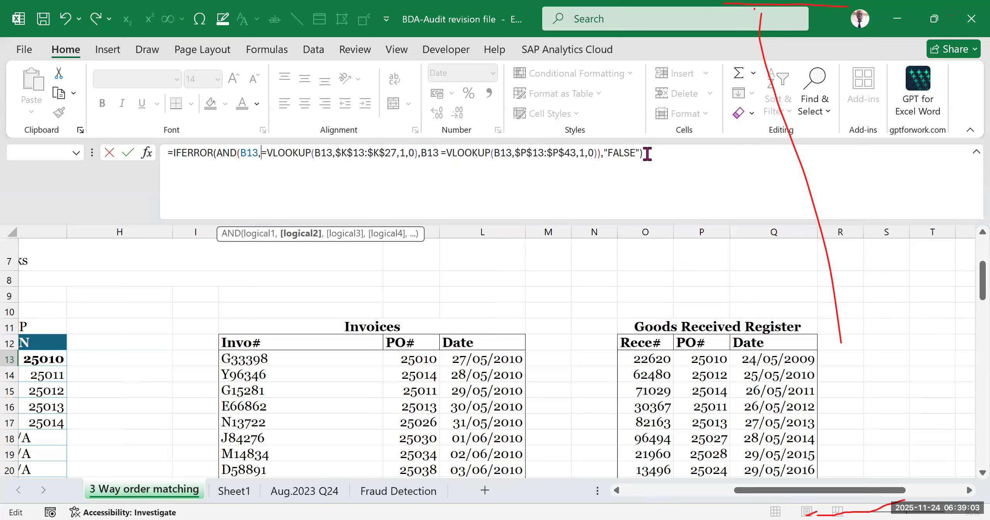
pyautogui.click(628, 170)
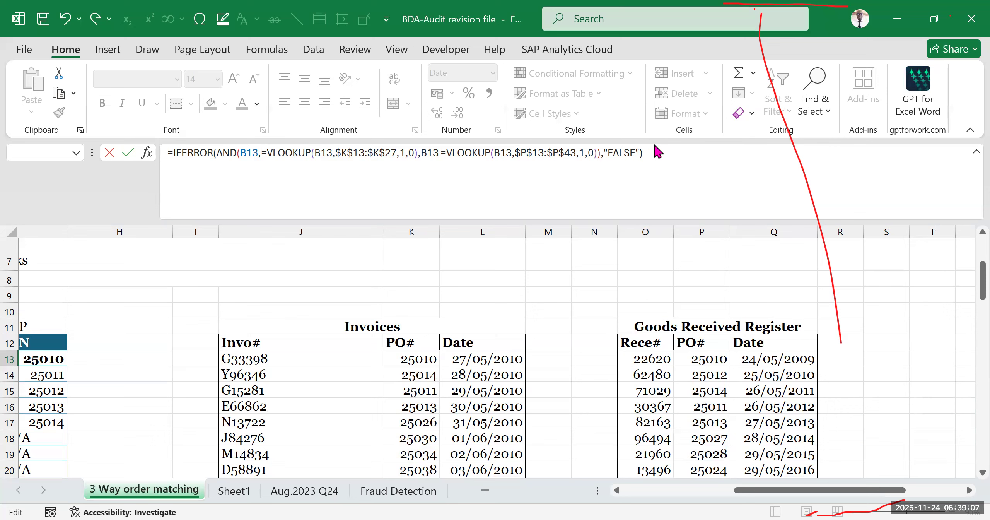
pyautogui.press('Return')
pyautogui.click(465, 353)
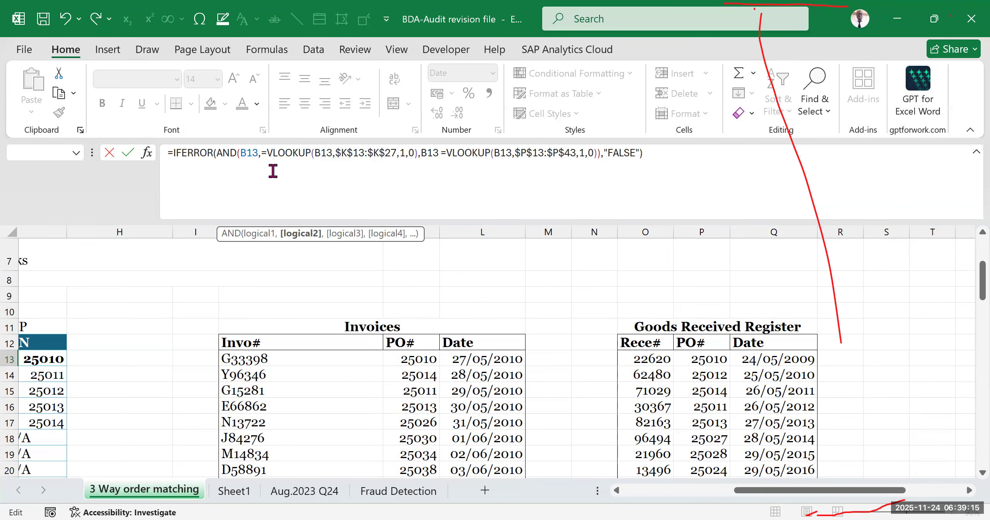
# - Delete the comma between the first B13 and its equals sign, and the commas after B13 inside both VLOOKUP functions
pyautogui.press('BackSpace')
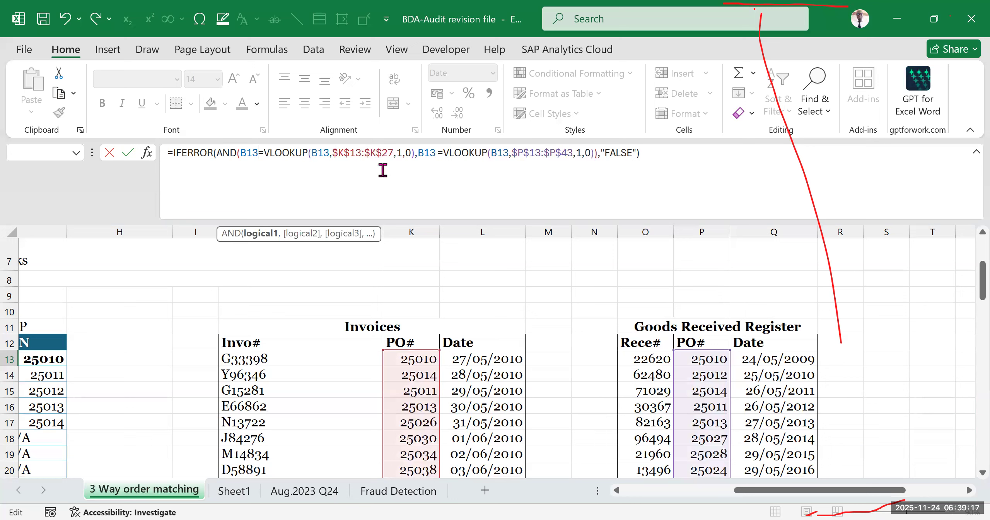
pyautogui.hotkey('ctrl', 'z')
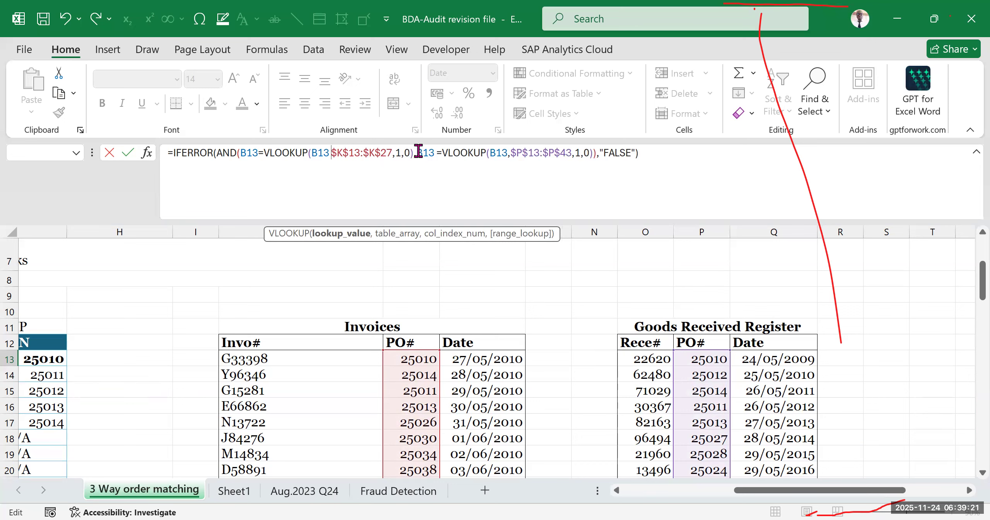
pyautogui.click(509, 154)
pyautogui.write(',')
pyautogui.press('BackSpace')
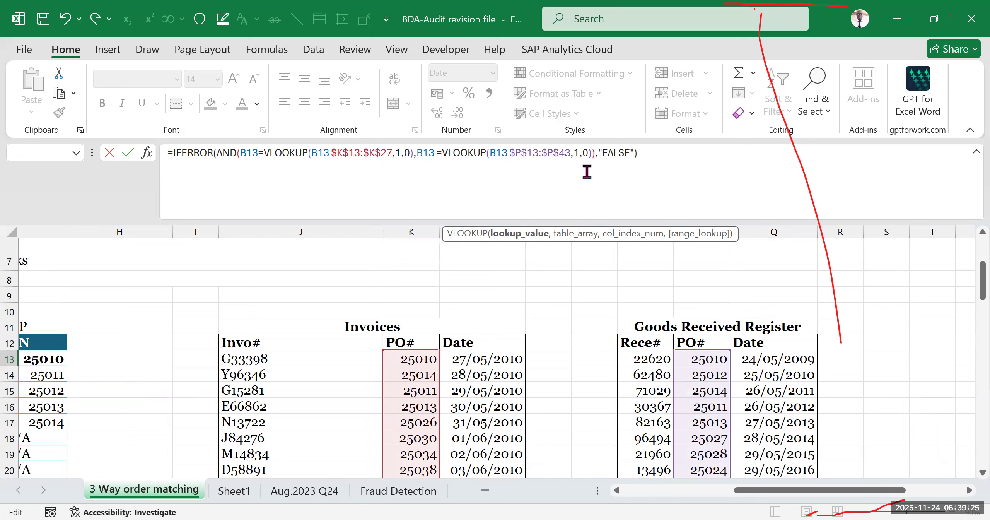
# - Restore the comma between B13 and $P$13:$P$43 in the second VLOOKUP of the D13 formula
pyautogui.click(632, 155)
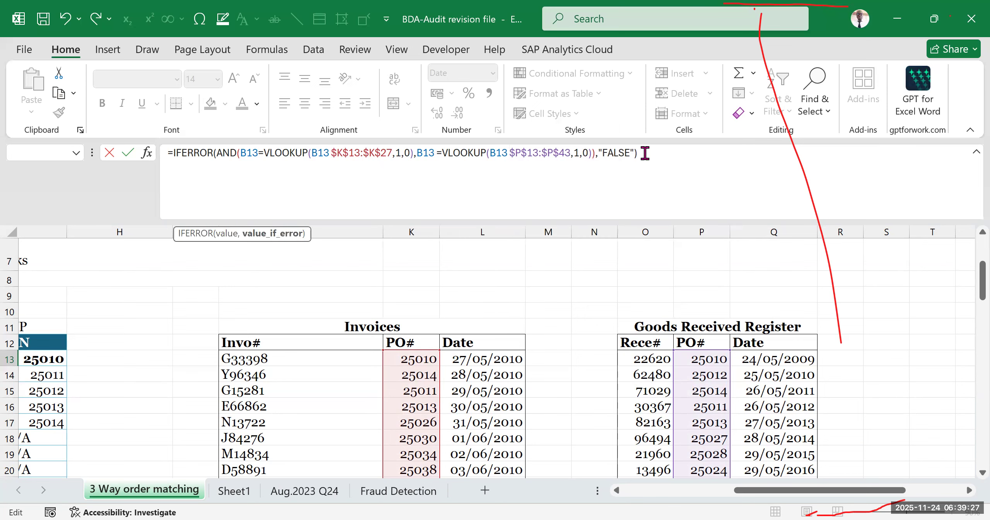
pyautogui.click(645, 154)
pyautogui.hscroll(-5, 606, 176)
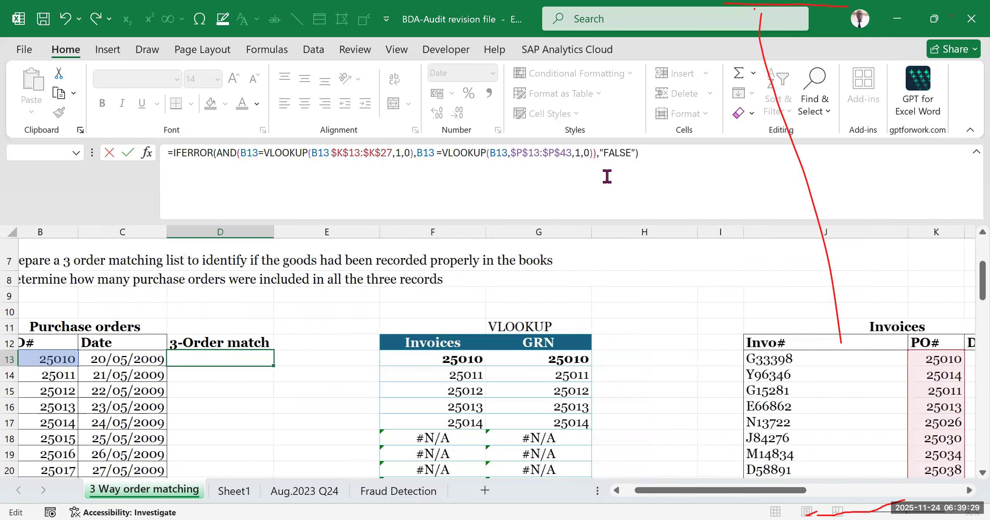
pyautogui.hotkey('ctrl', 'z')
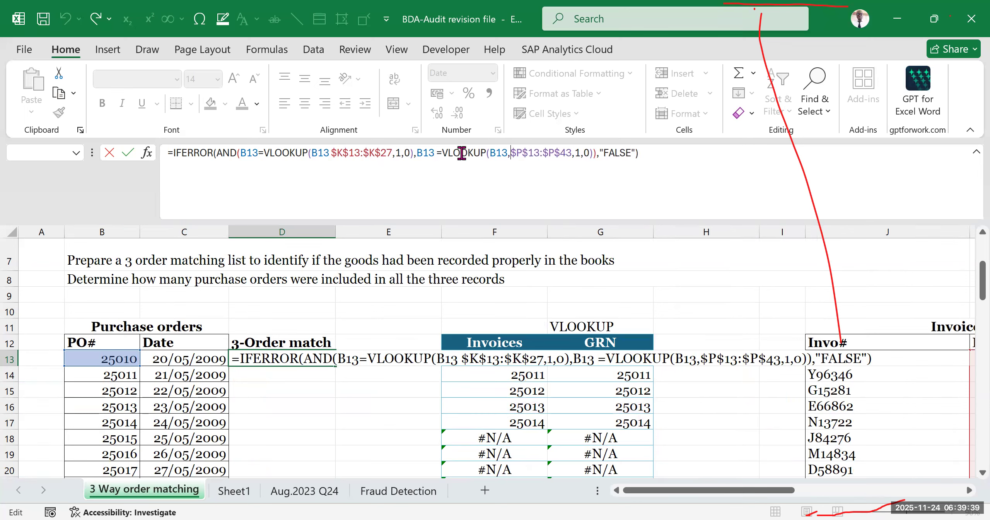
# - Remove the equals sign before the second VLOOKUP and try to enter the D13 formula
pyautogui.click(443, 153)
pyautogui.press('BackSpace')
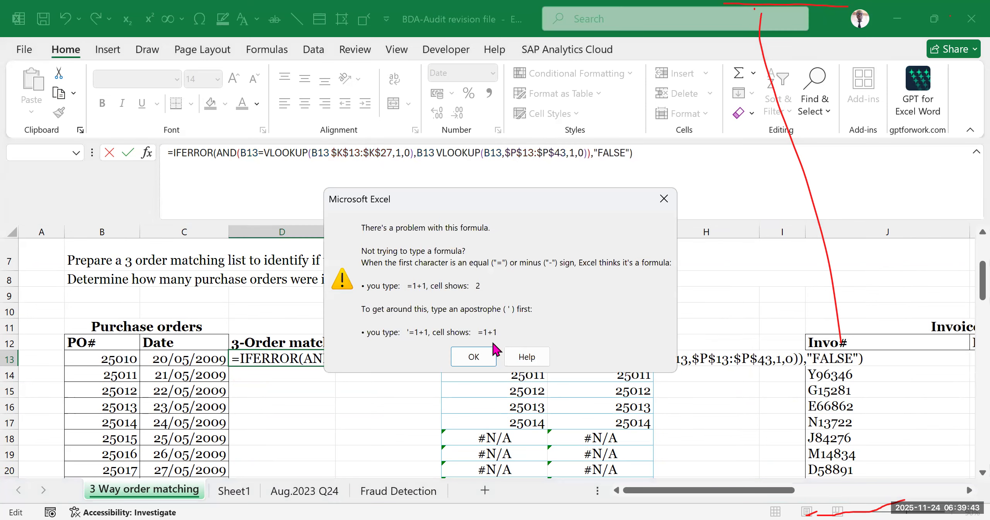
pyautogui.click(474, 357)
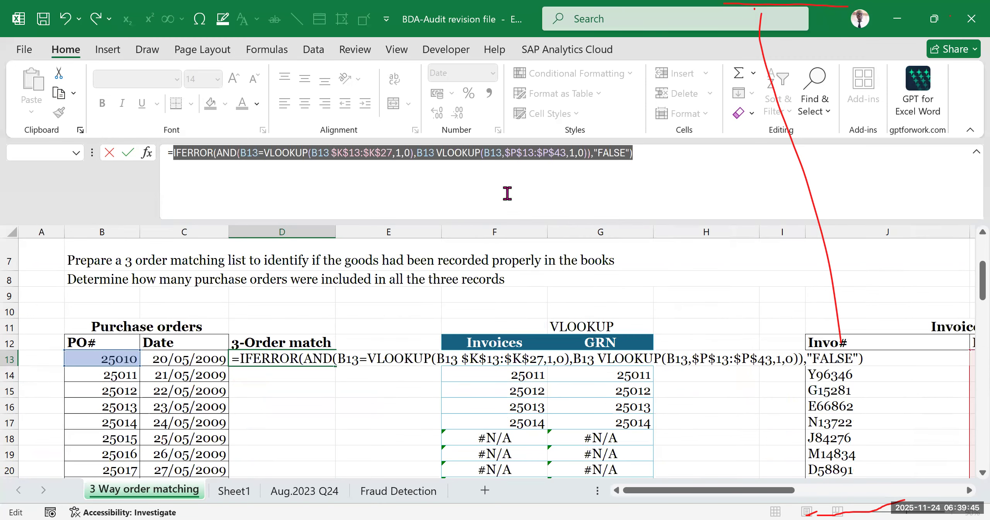
pyautogui.click(643, 155)
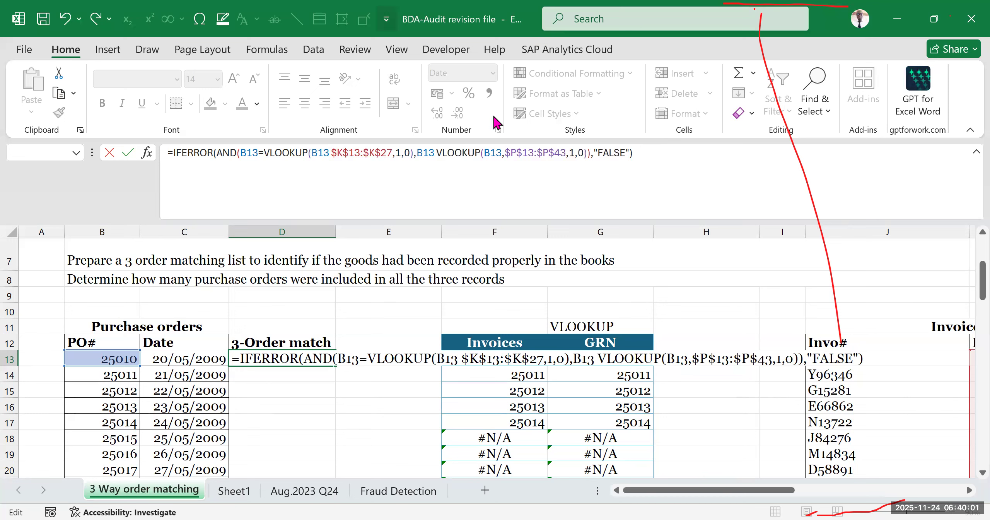
pyautogui.press('Return')
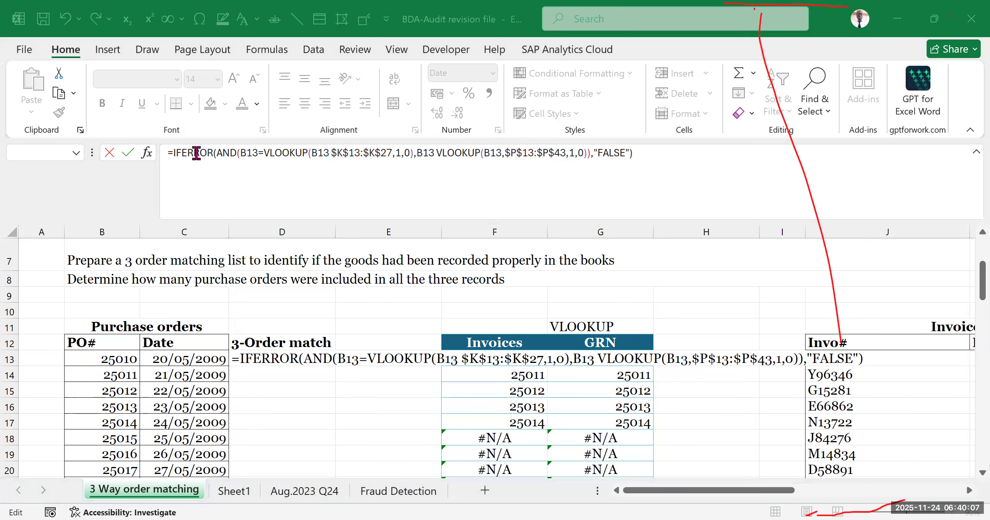
pyautogui.click(216, 193)
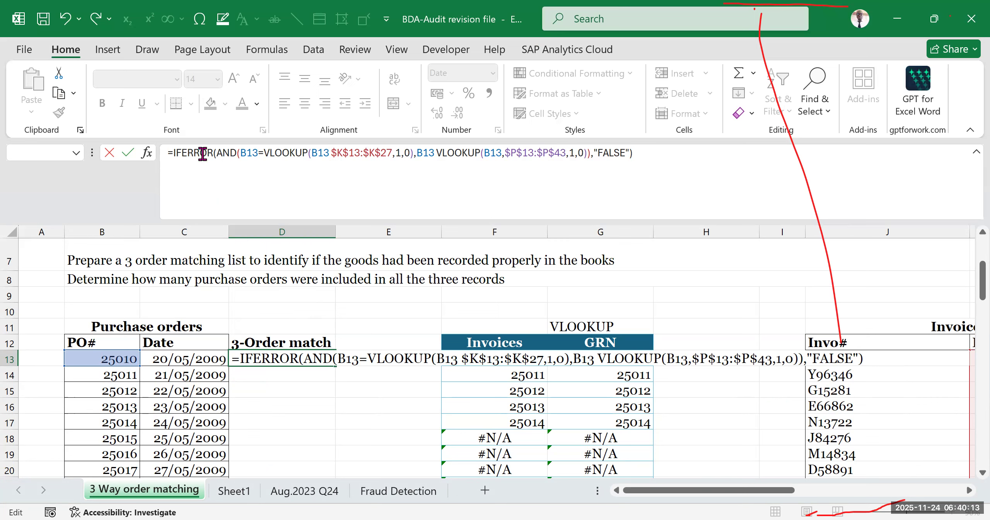
# - Insert a comma between B13 and $K$13:$K$27 in the first VLOOKUP of the D13 formula and try to enter it
pyautogui.click(203, 179)
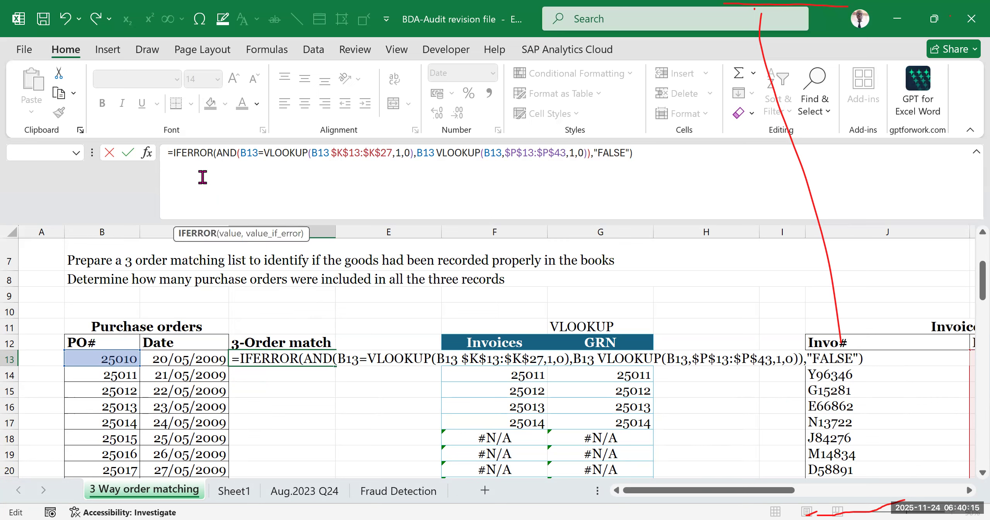
pyautogui.click(234, 155)
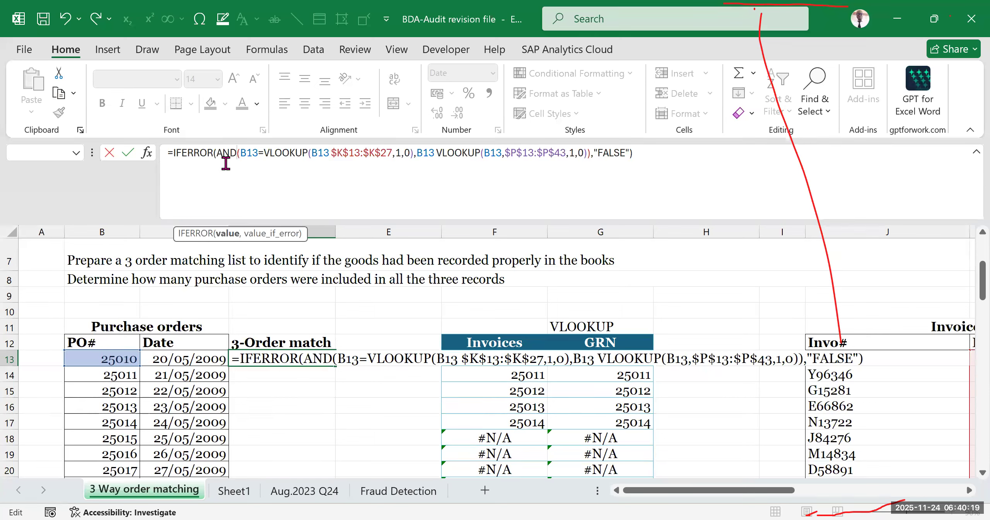
pyautogui.click(249, 153)
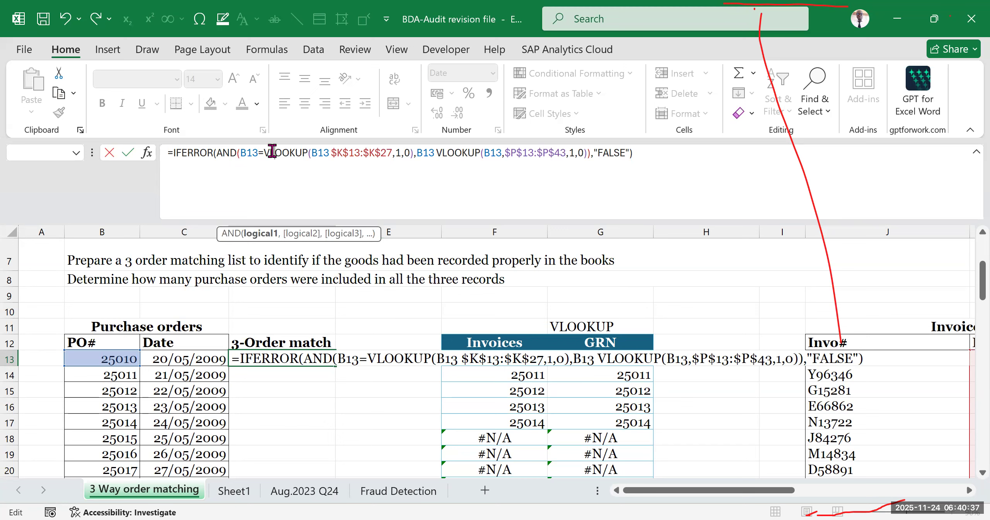
pyautogui.click(290, 152)
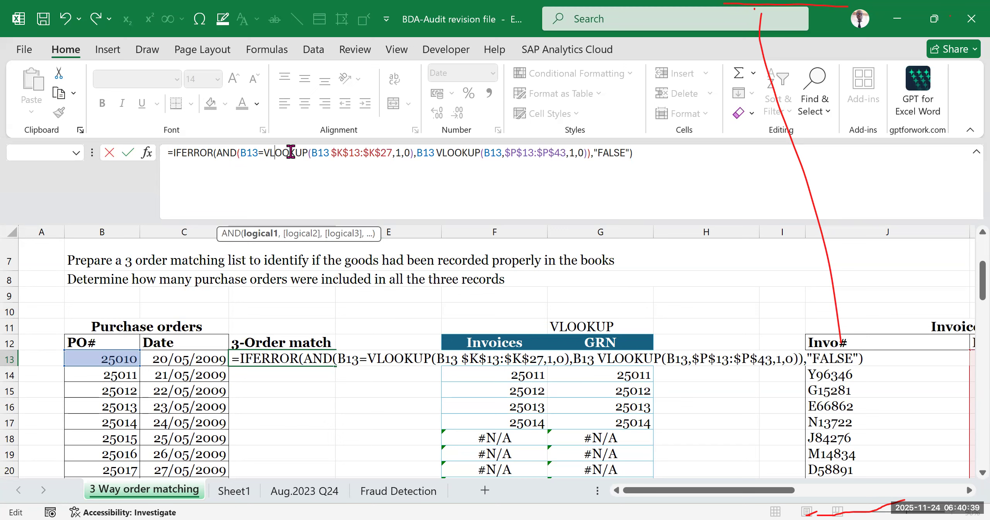
pyautogui.click(328, 152)
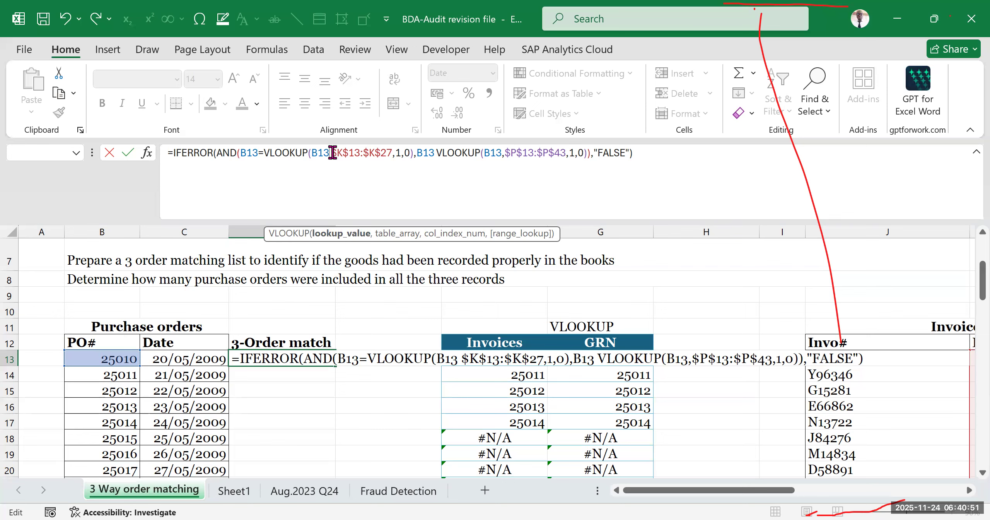
pyautogui.write(',')
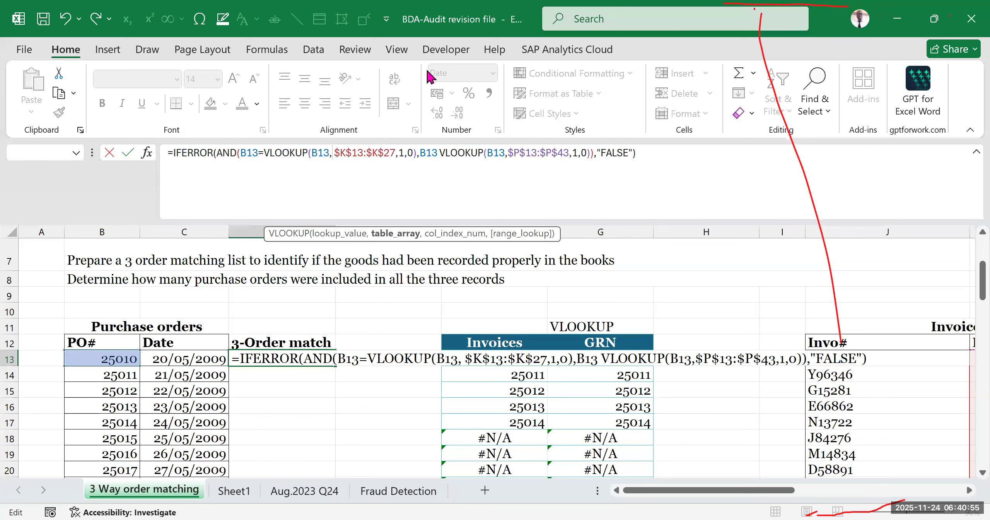
pyautogui.press('Return')
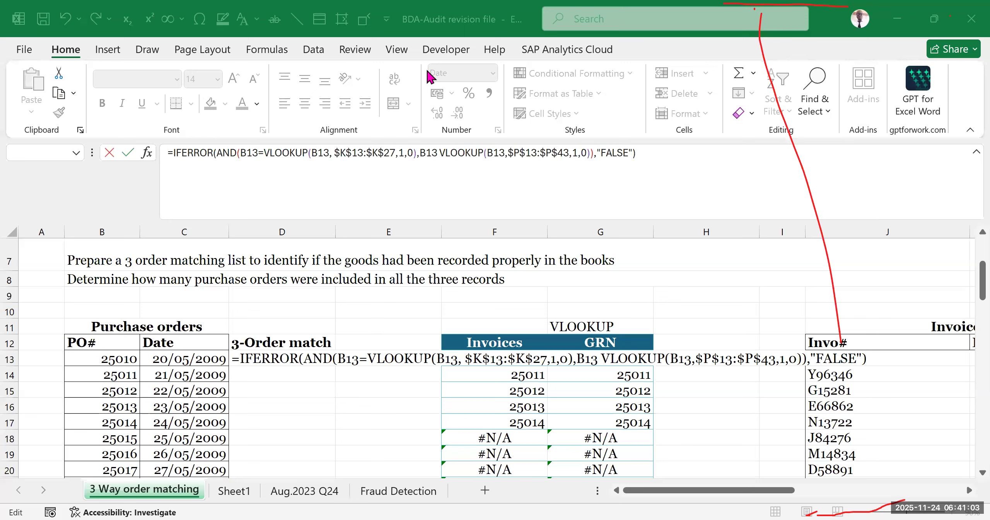
# - Check the $K$13:$K$27 range, insert an equals sign between B13 and the second VLOOKUP, and try to enter the D13 formula
pyautogui.click(332, 152)
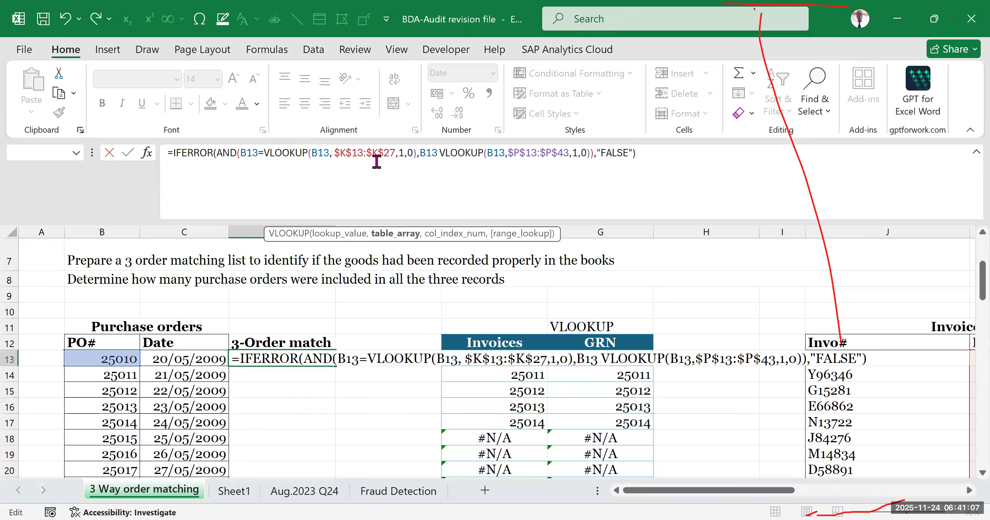
pyautogui.moveTo(729, 491); pyautogui.dragTo(768, 491)
pyautogui.scroll(-5, 719, 364)
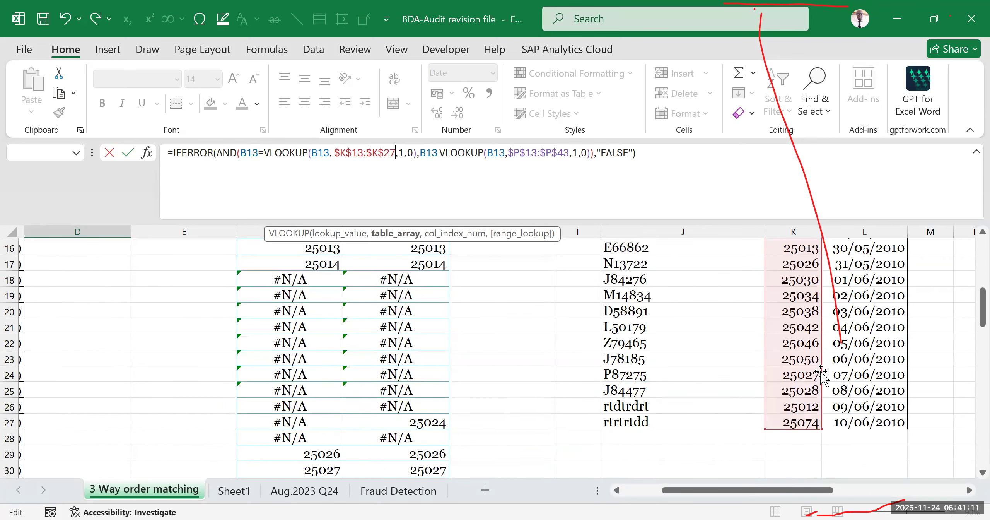
pyautogui.scroll(7, 719, 364)
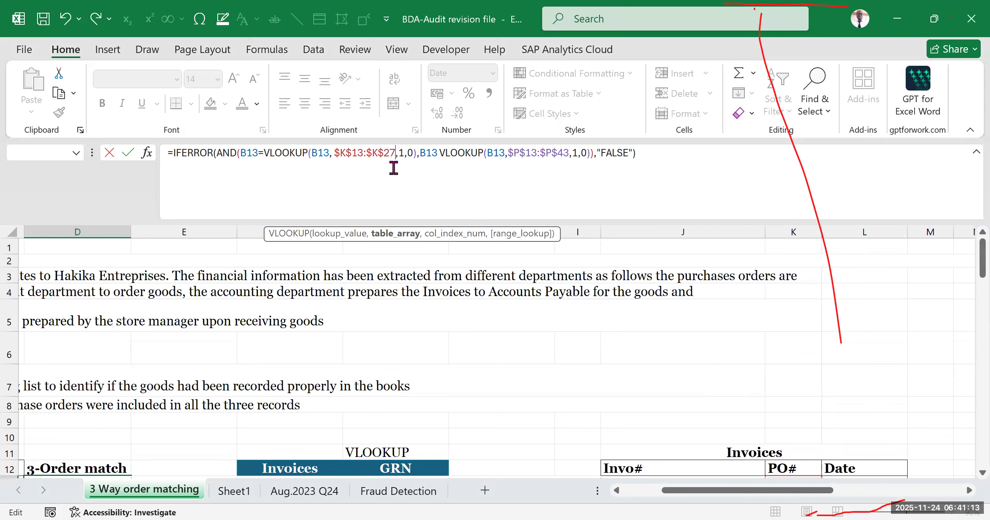
pyautogui.click(410, 151)
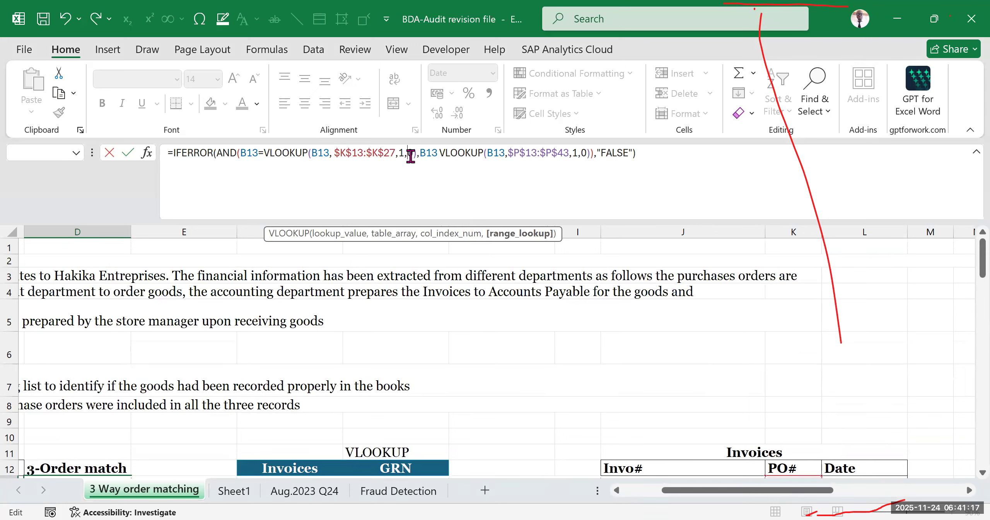
pyautogui.write(',')
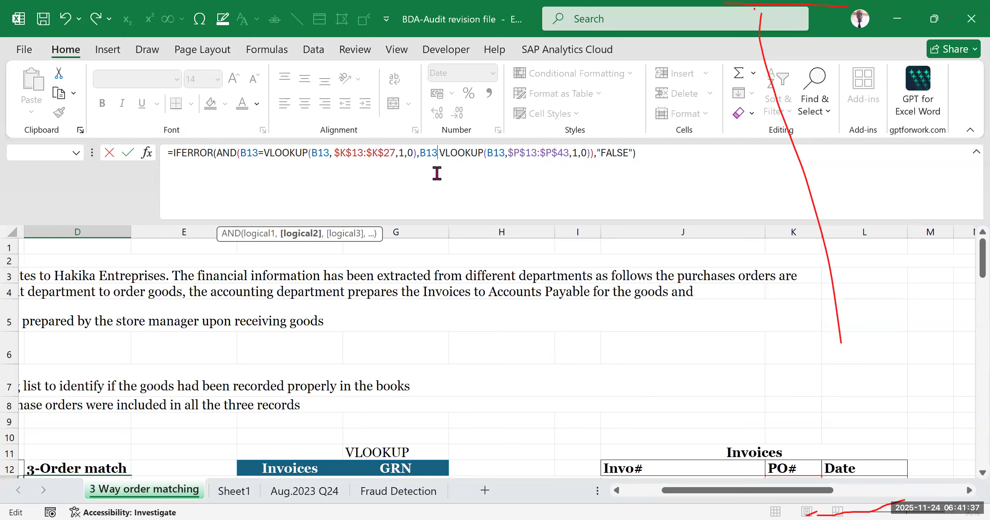
pyautogui.write('=')
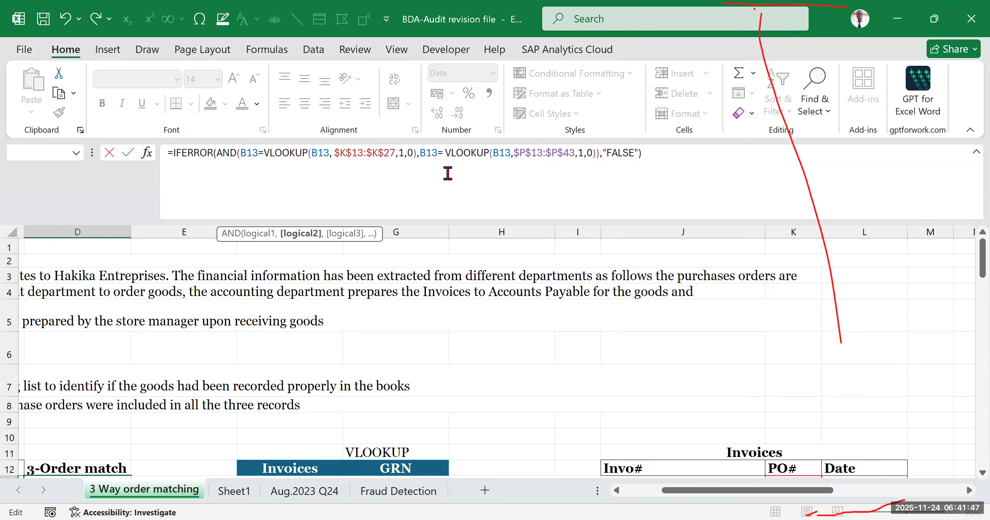
pyautogui.hotkey('alt', 'Tab')
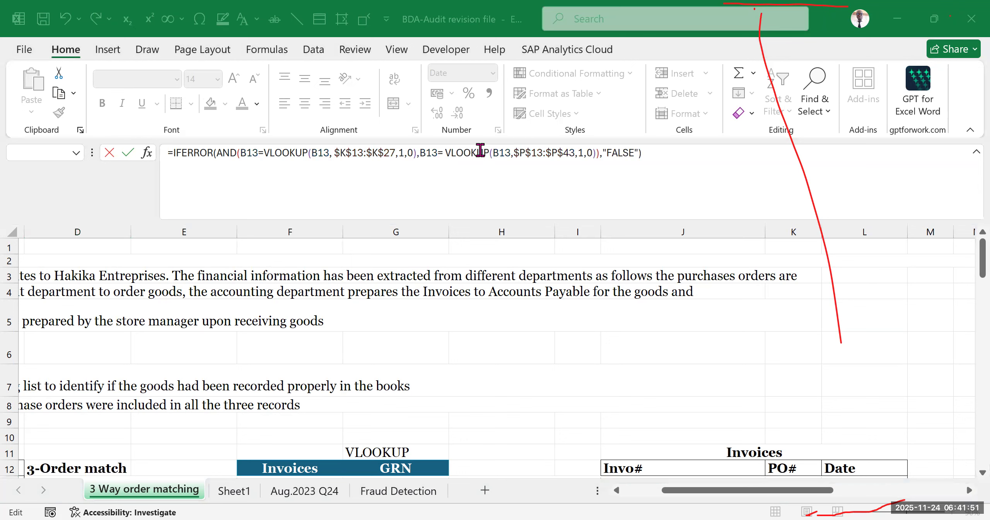
pyautogui.hotkey('alt', 'Tab')
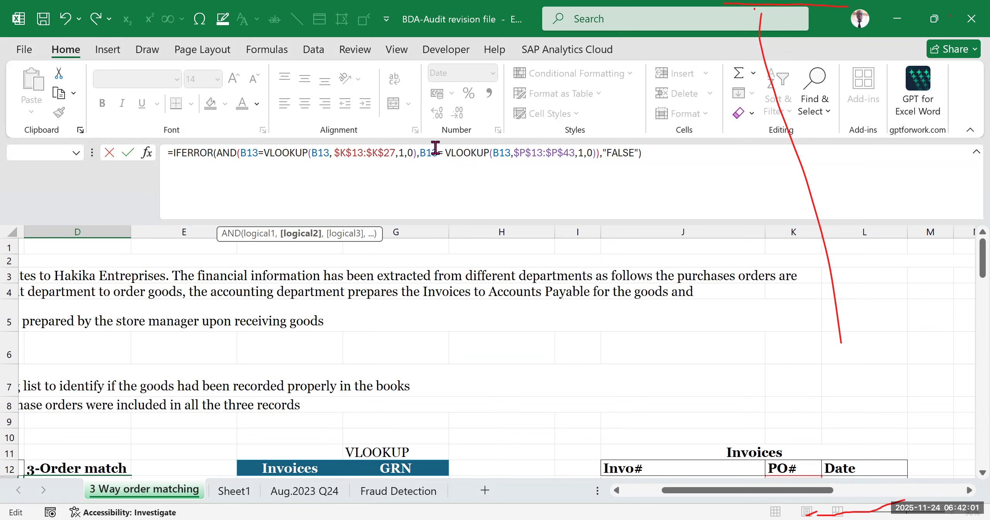
# - Delete the B13 reference that starts the second AND condition and replace it by picking cell B13 on the sheet
pyautogui.press('BackSpace')
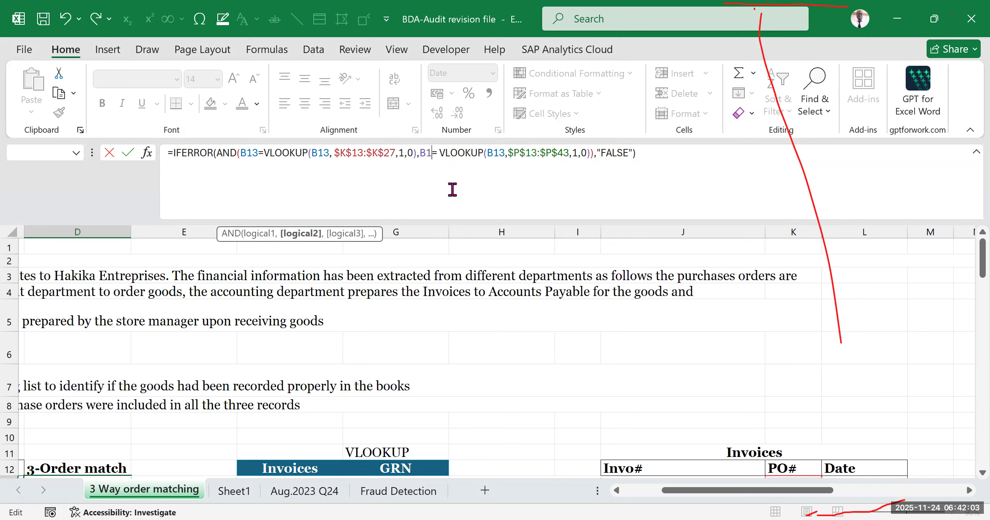
pyautogui.press('BackSpace')
pyautogui.press('BackSpace')
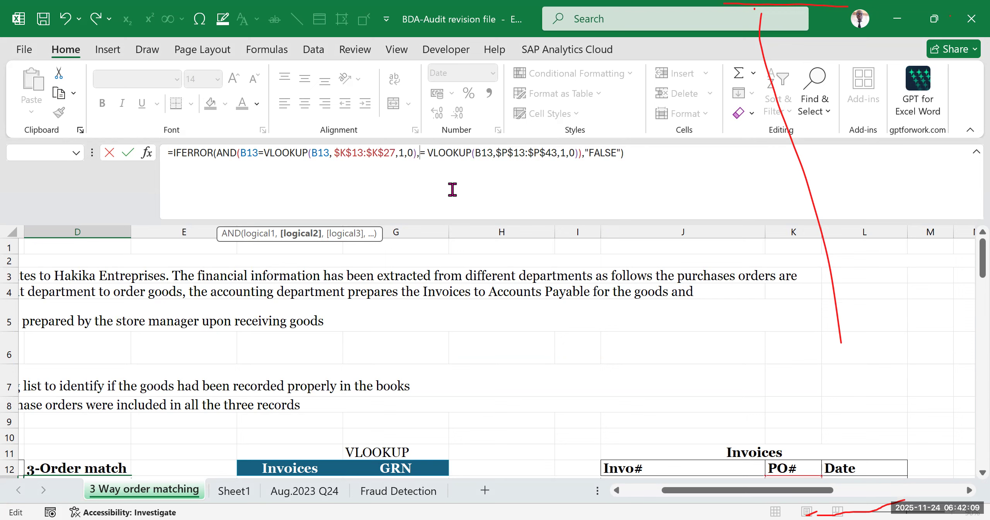
pyautogui.click(247, 153)
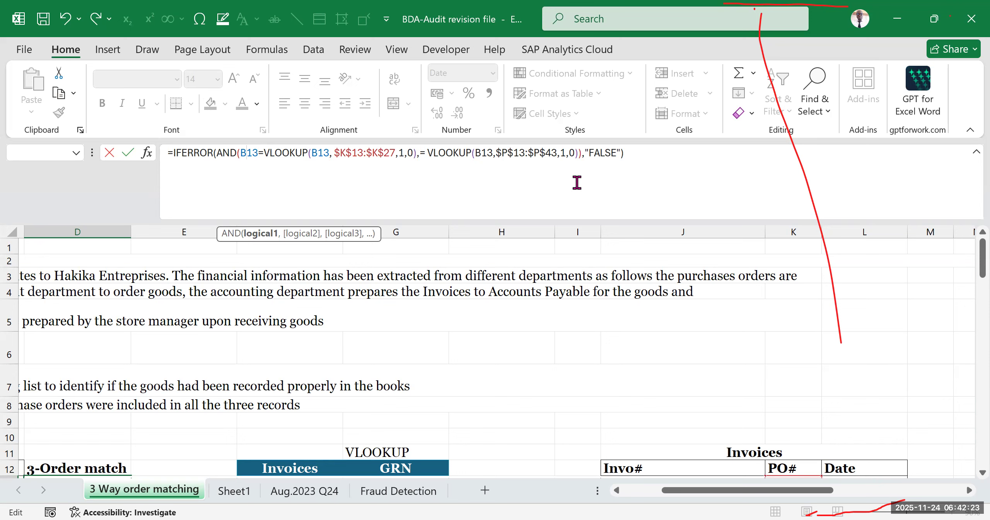
pyautogui.click(420, 152)
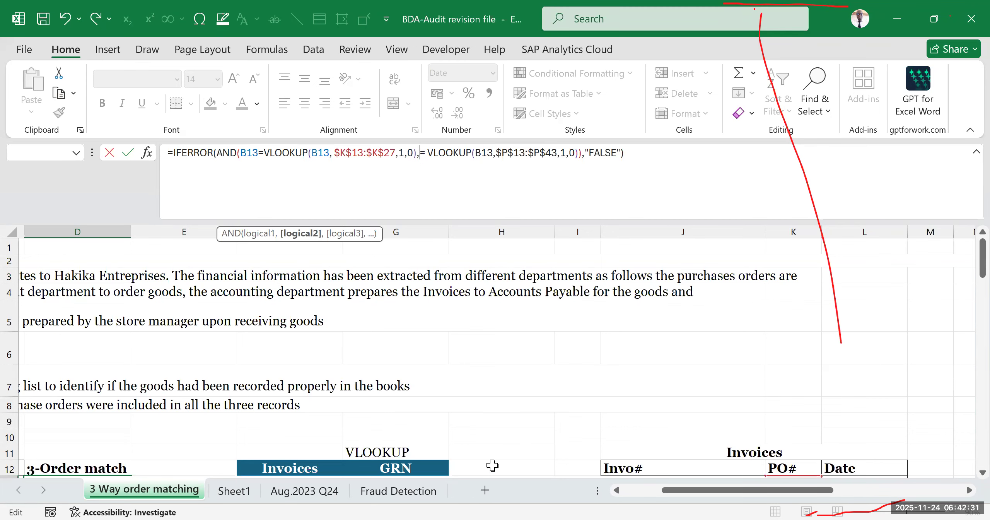
pyautogui.scroll(-2, 490, 464)
pyautogui.moveTo(698, 490); pyautogui.dragTo(660, 490)
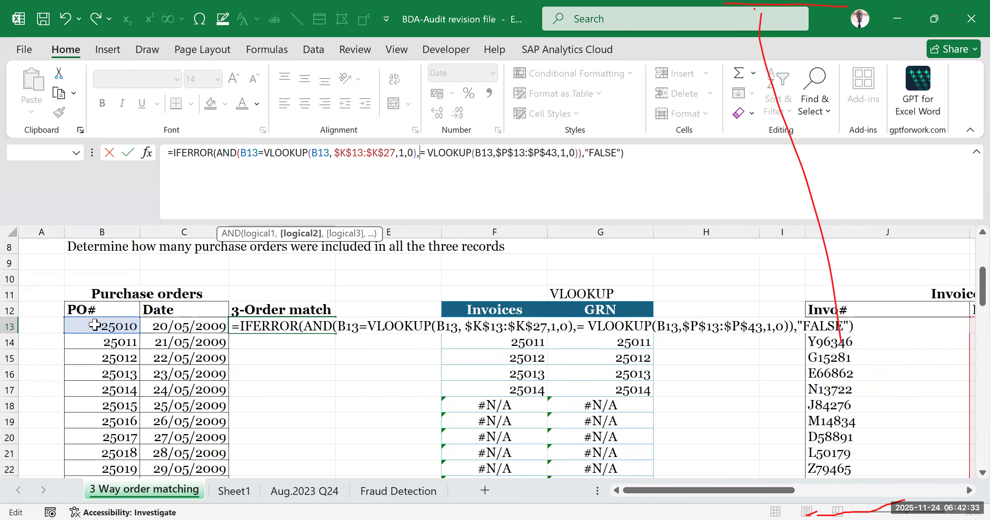
pyautogui.click(91, 328)
pyautogui.click(443, 153)
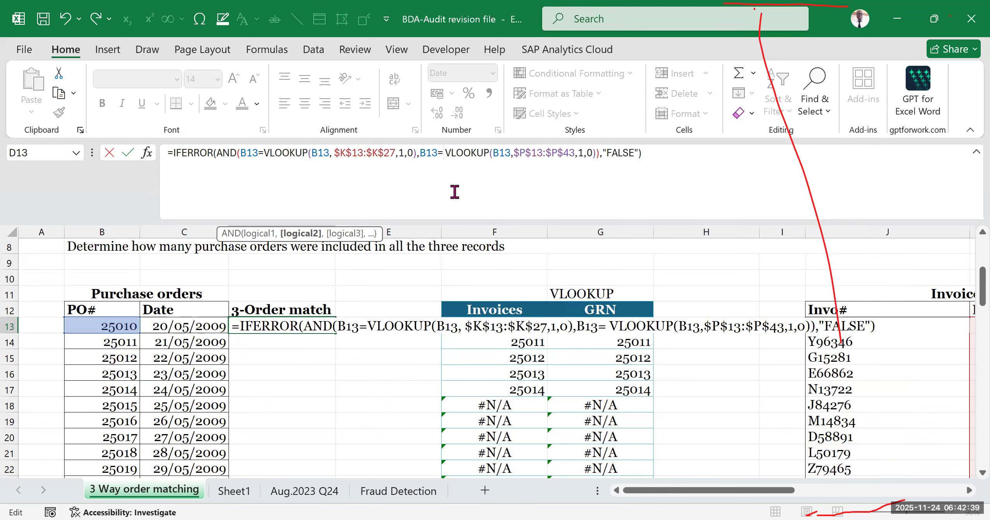
pyautogui.press('Delete')
# - Examine the D13 formula's arguments and trace the second VLOOKUP's $P$13:$P$43 range in the Goods Received Register
pyautogui.click(368, 160)
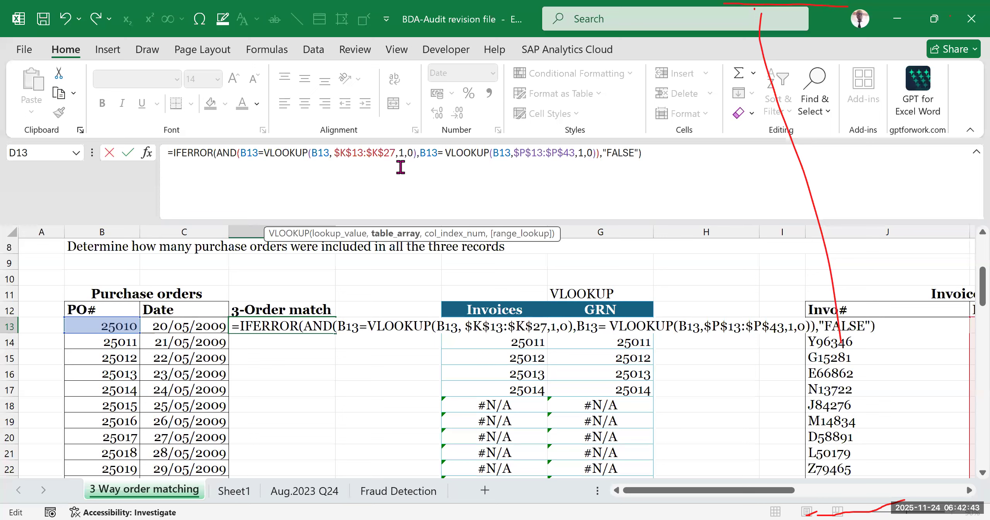
pyautogui.click(420, 154)
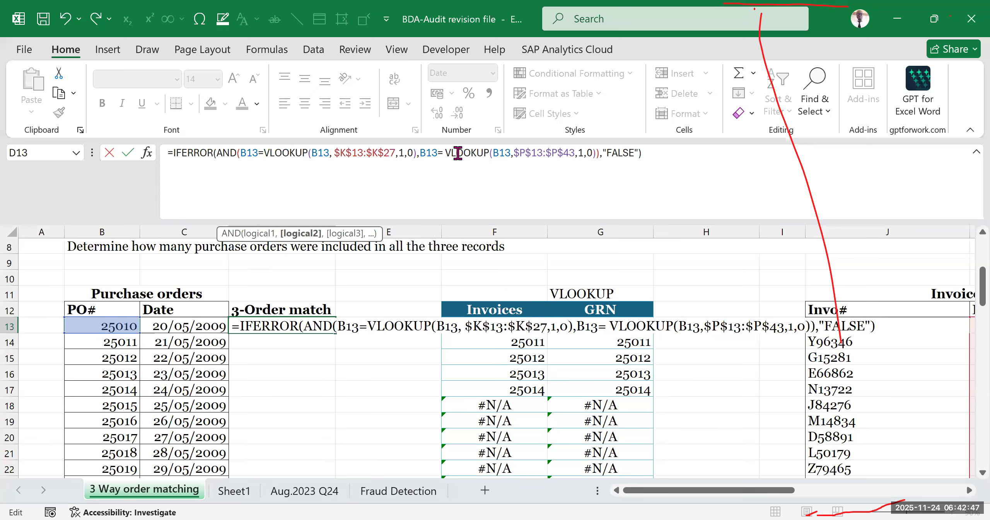
pyautogui.click(514, 153)
pyautogui.click(501, 153)
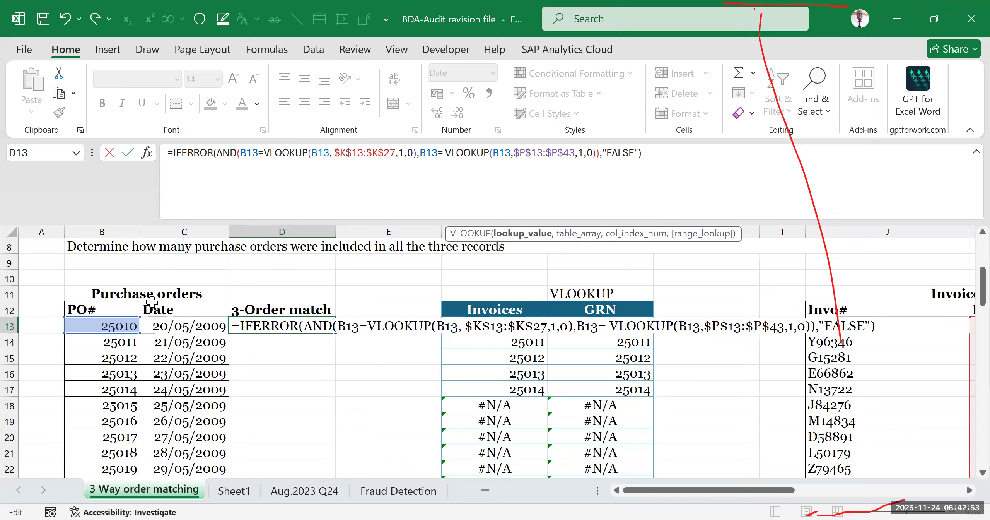
pyautogui.click(542, 153)
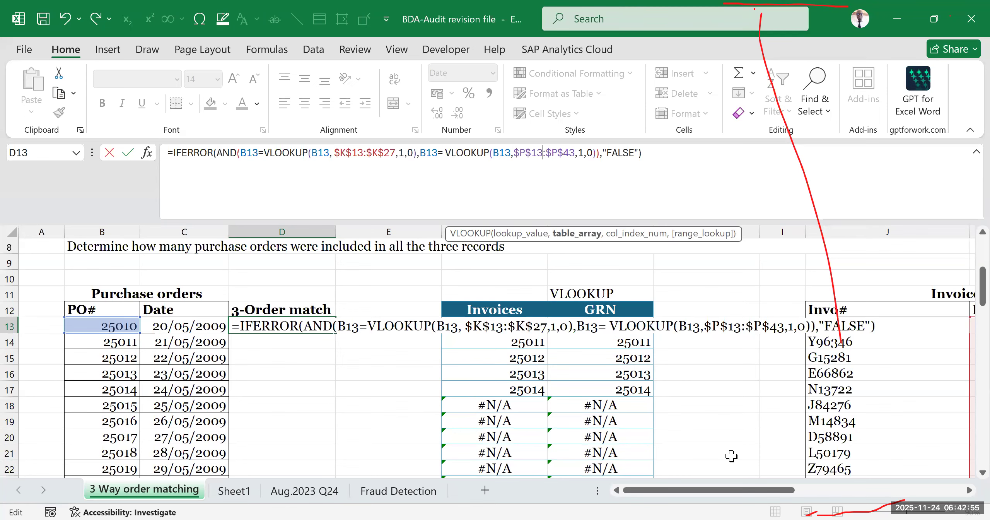
pyautogui.moveTo(726, 496); pyautogui.dragTo(844, 491)
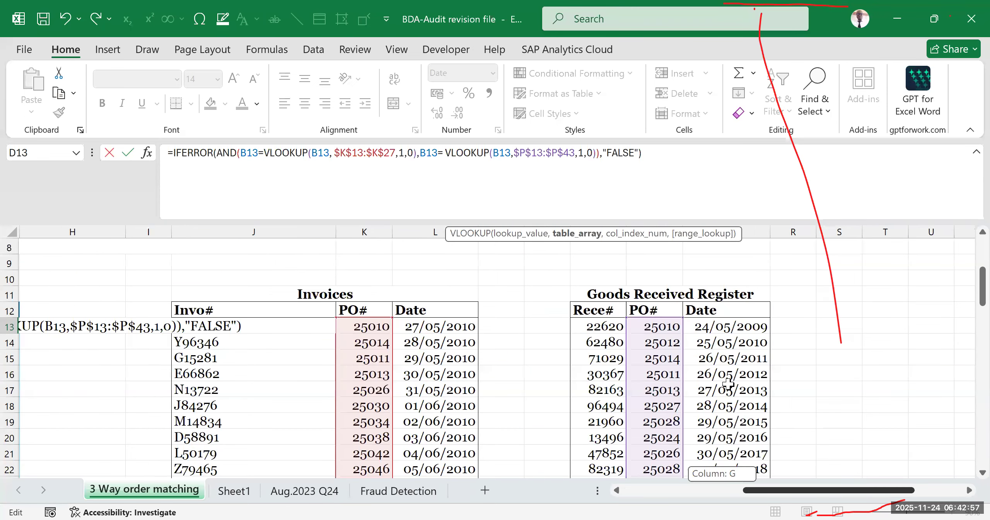
pyautogui.scroll(-3, 727, 387)
pyautogui.scroll(-3, 726, 394)
pyautogui.moveTo(765, 495); pyautogui.dragTo(647, 495)
pyautogui.scroll(7, 575, 312)
pyautogui.scroll(2, 575, 312)
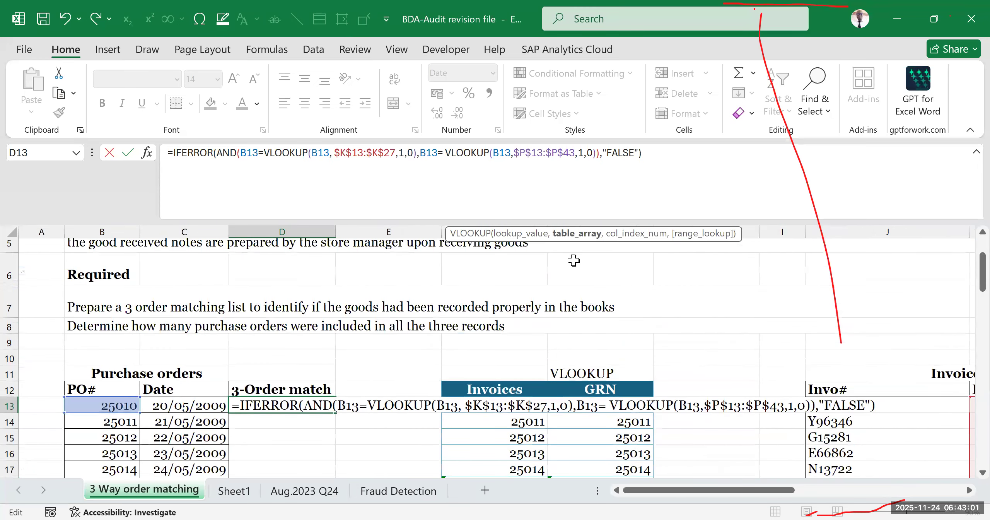
pyautogui.click(598, 154)
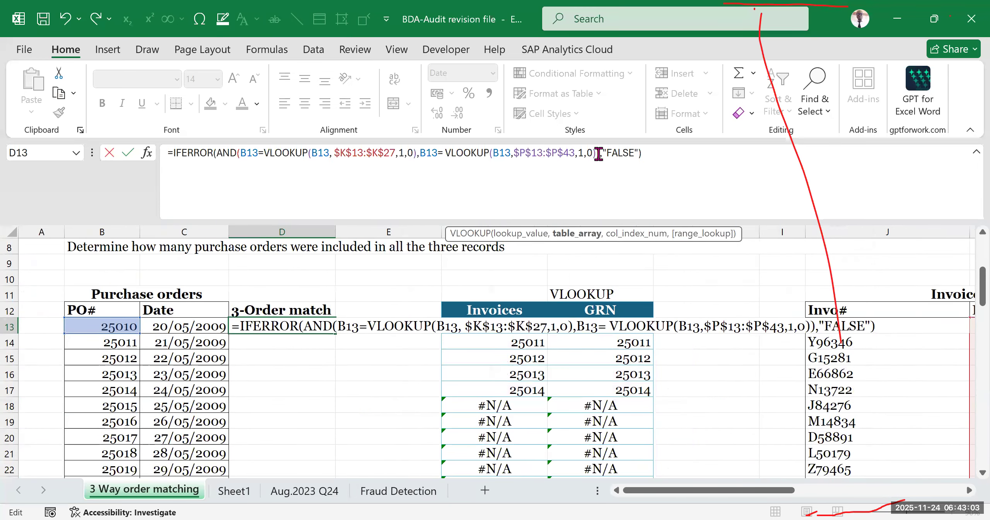
pyautogui.click(576, 152)
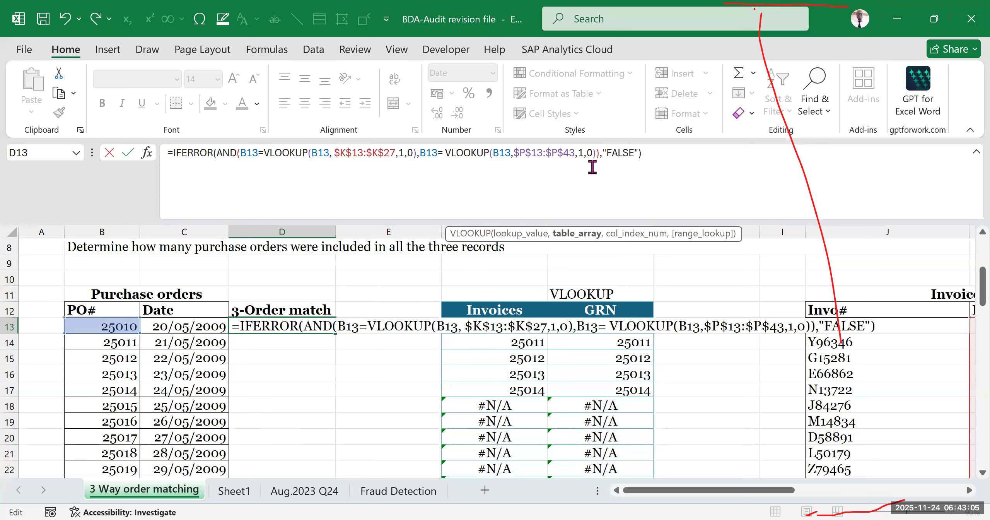
pyautogui.click(583, 153)
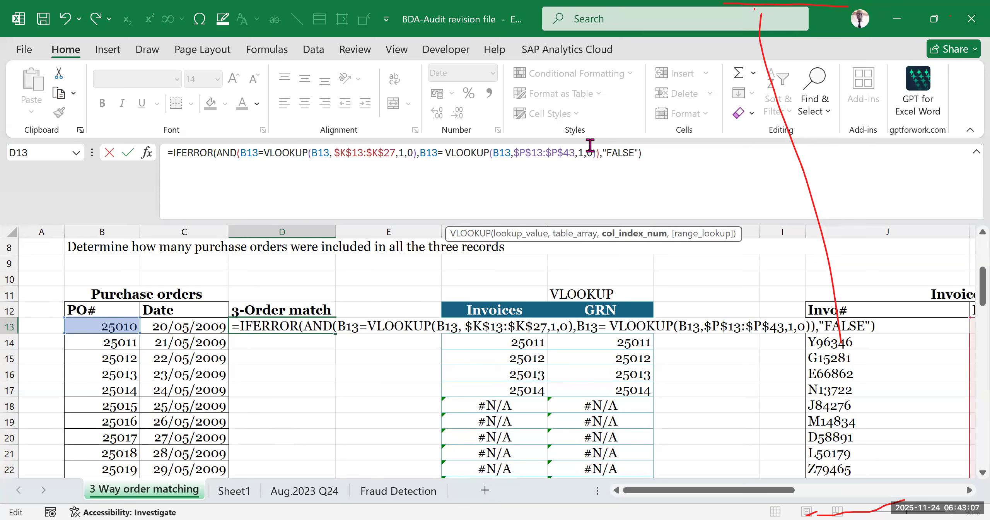
pyautogui.click(648, 153)
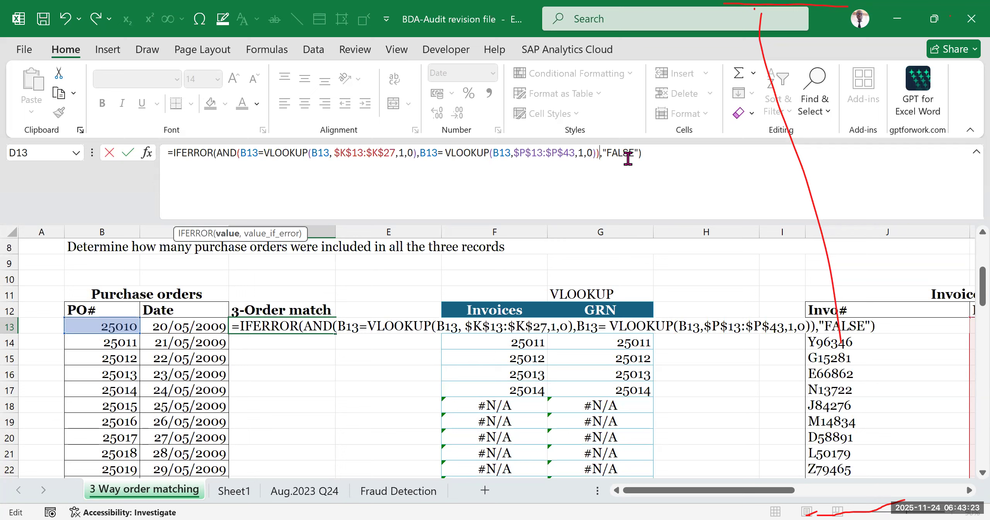
# - Recheck both AND conditions, enter the corrected IFERROR formula in D13, and reselect that cell
pyautogui.click(251, 152)
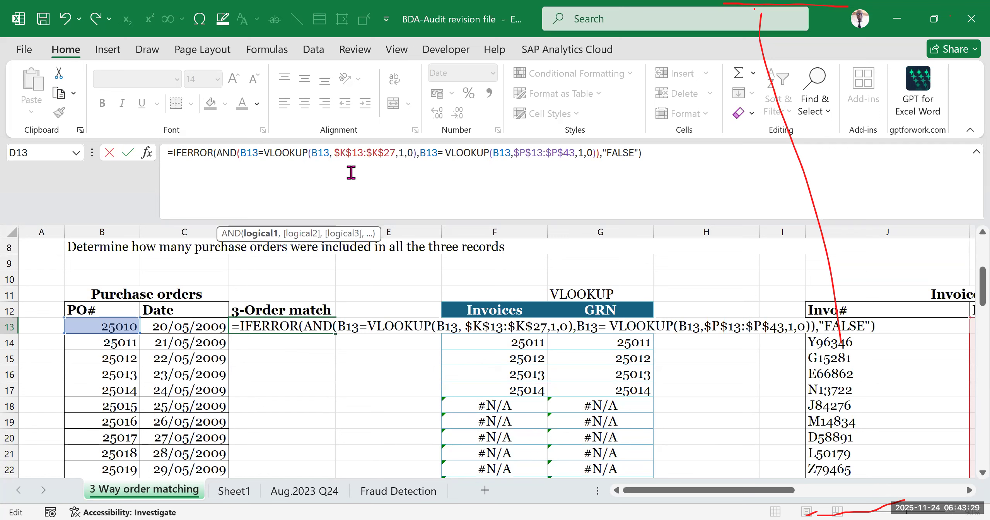
pyautogui.moveTo(265, 153); pyautogui.dragTo(390, 153)
pyautogui.click(431, 152)
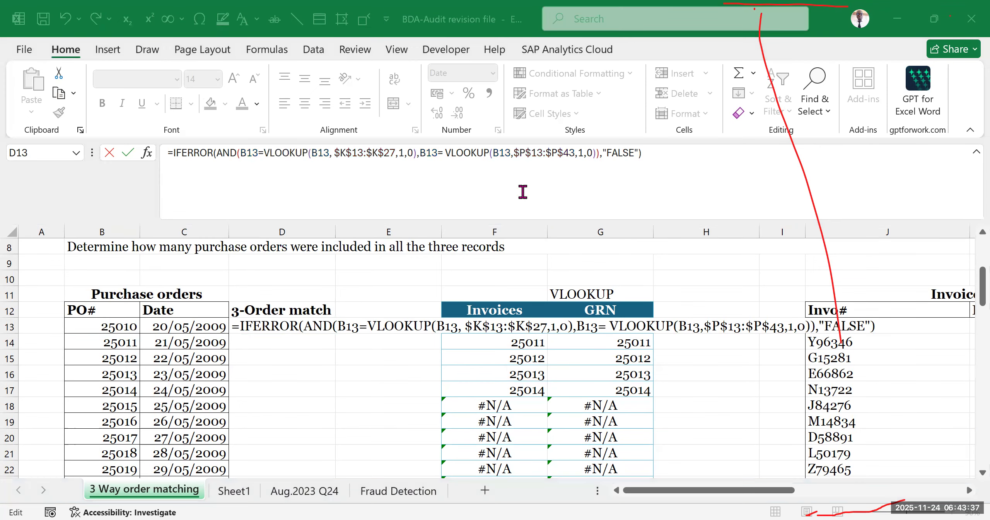
pyautogui.click(434, 163)
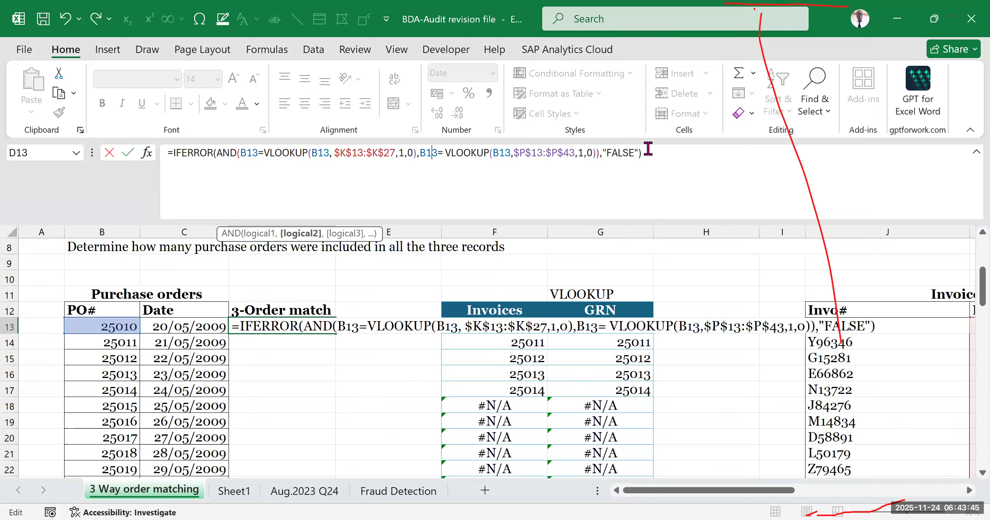
pyautogui.press('Return')
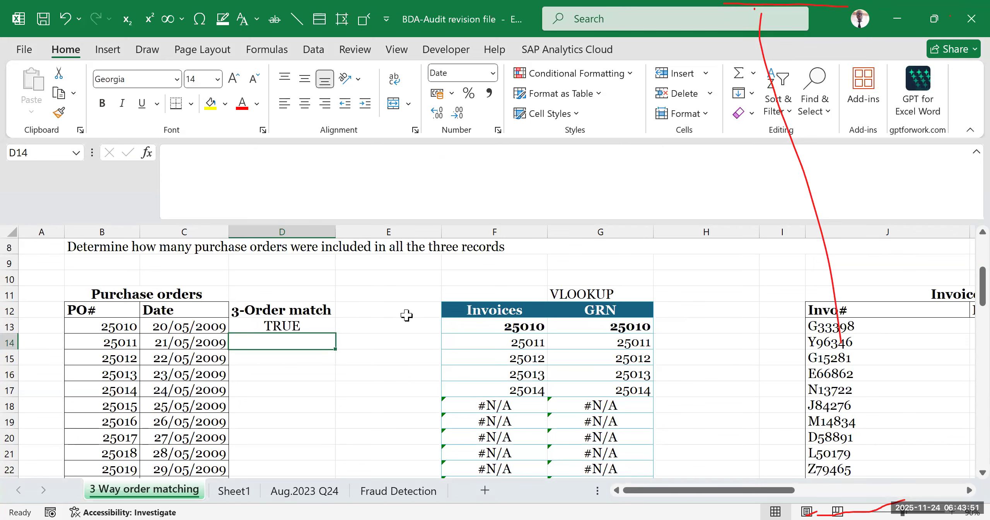
pyautogui.scroll(-2, 398, 325)
pyautogui.scroll(2, 350, 337)
pyautogui.click(315, 327)
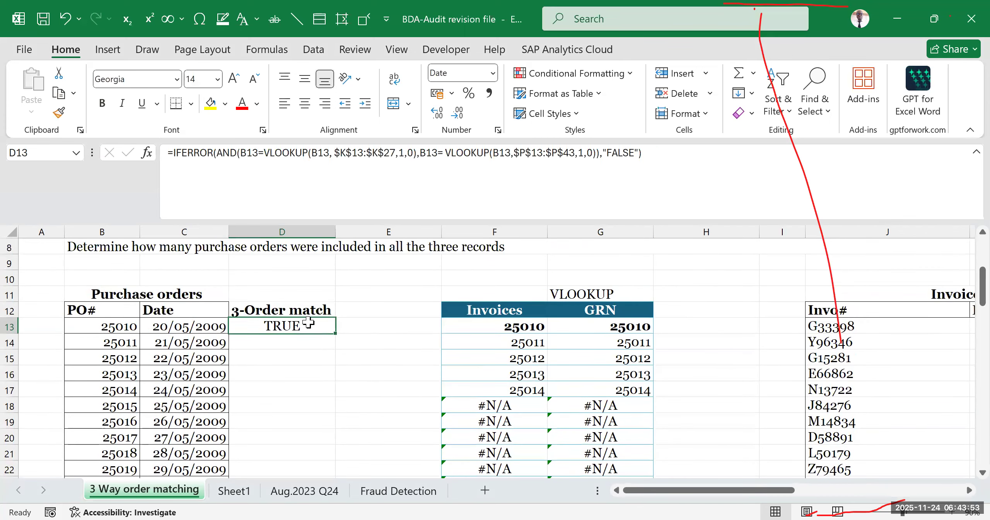
# - Fill the D13 three-way match formula down column D to D77 and check the filled rows
pyautogui.scroll(-2, 318, 356)
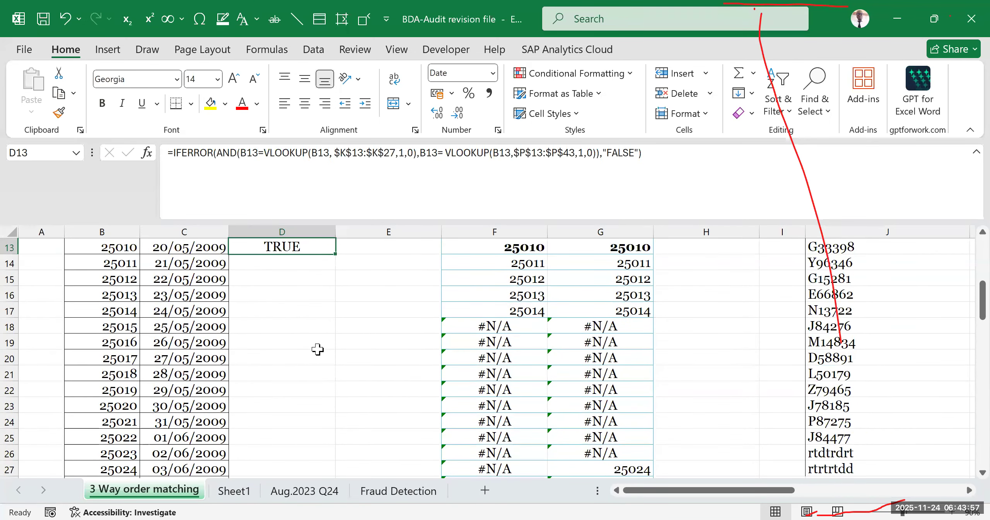
pyautogui.scroll(2, 317, 349)
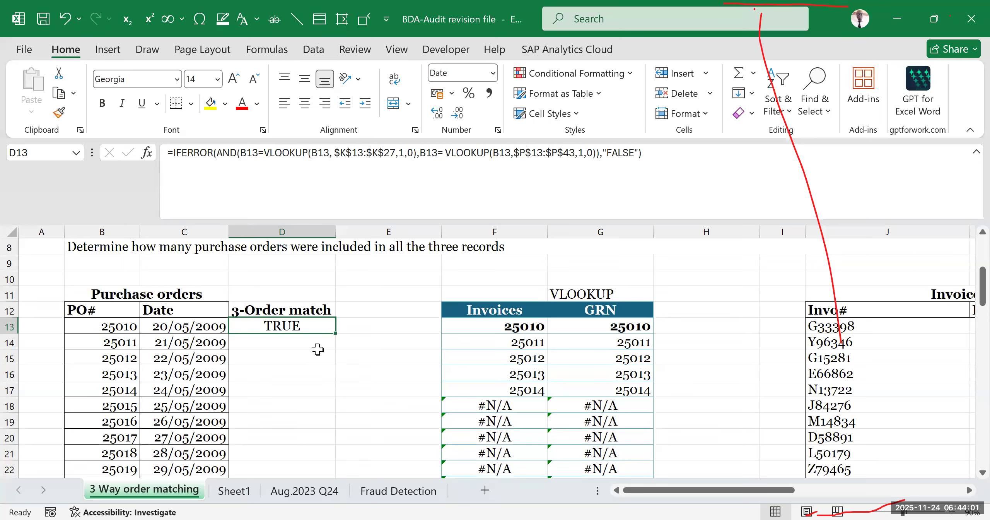
pyautogui.scroll(-2, 348, 339)
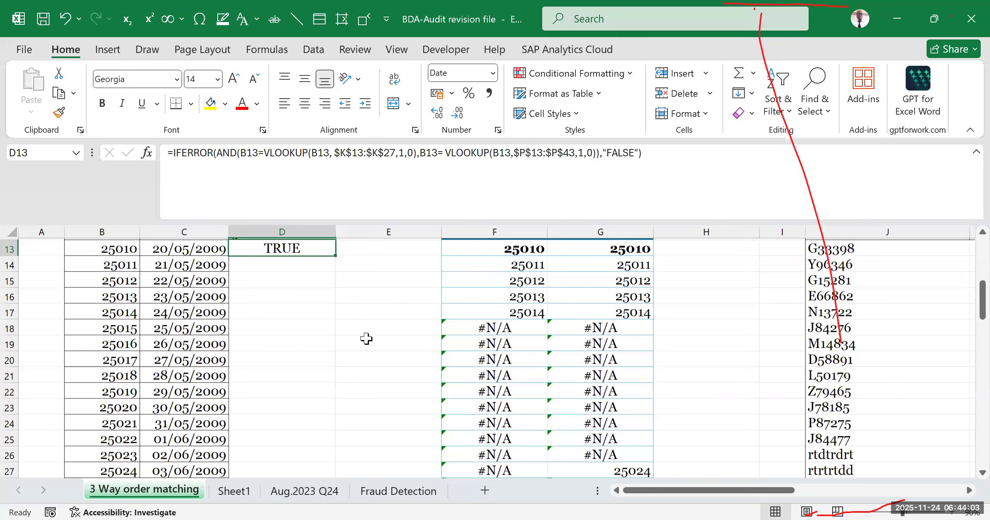
pyautogui.click(335, 256)
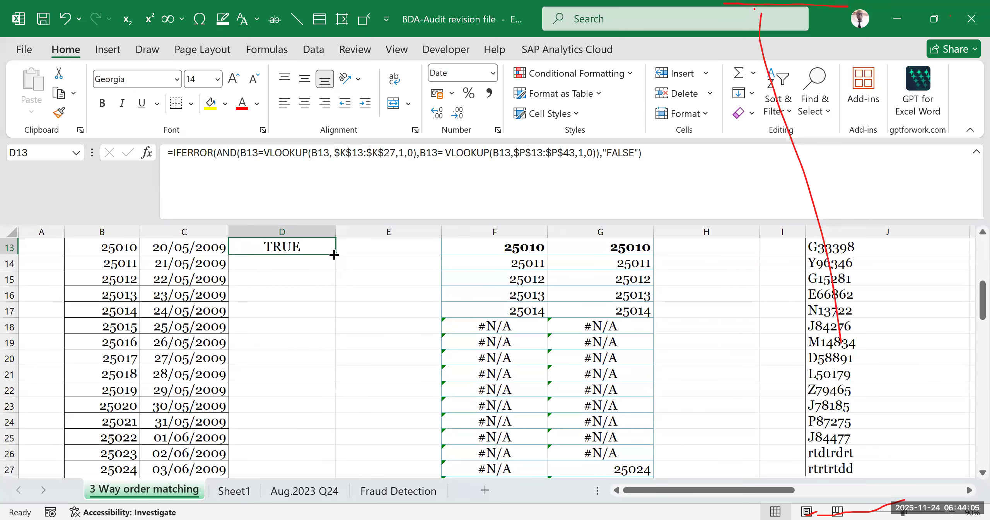
pyautogui.doubleClick(334, 254)
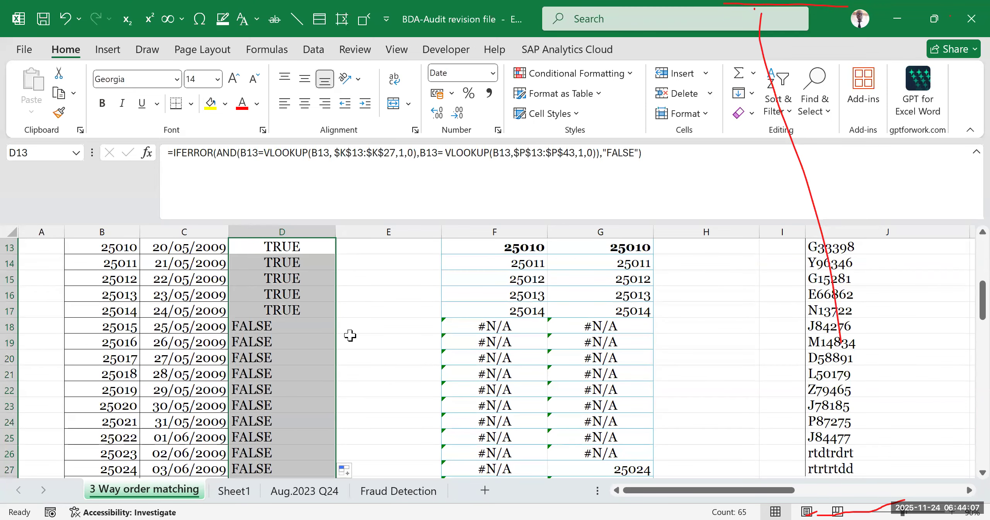
pyautogui.scroll(-3, 350, 339)
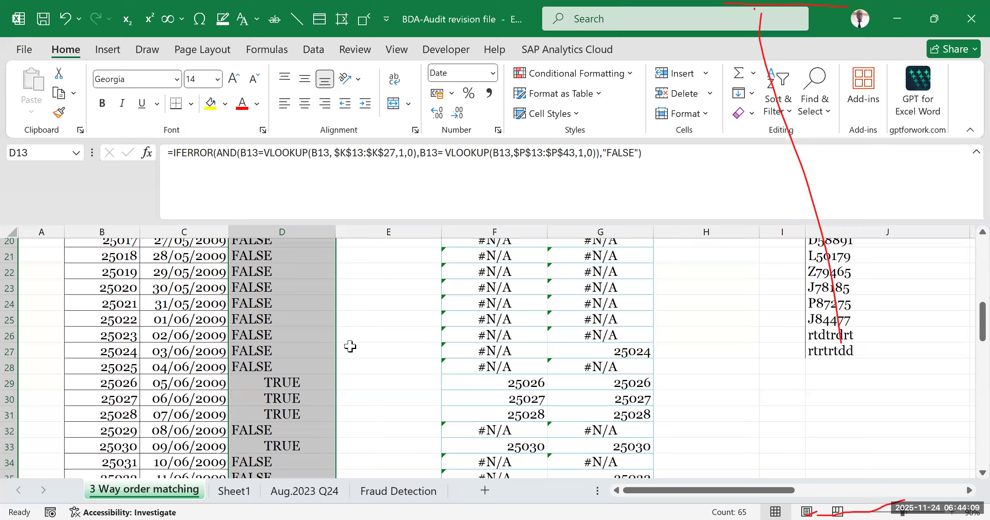
pyautogui.scroll(-18, 350, 346)
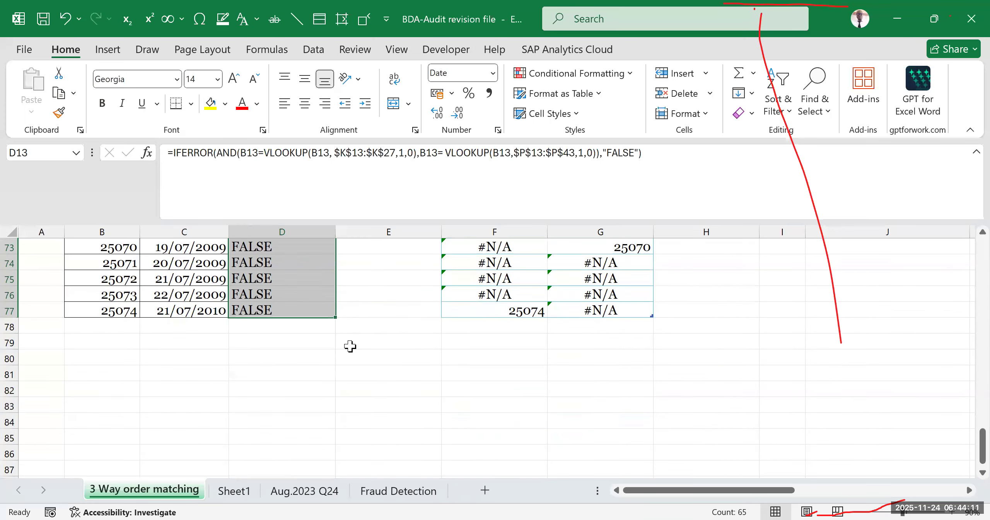
pyautogui.scroll(13, 350, 346)
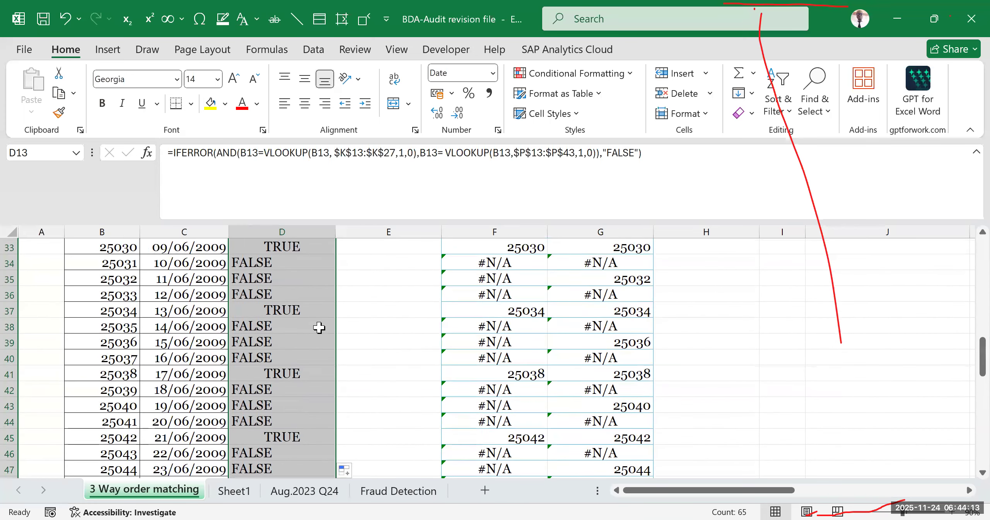
pyautogui.click(319, 328)
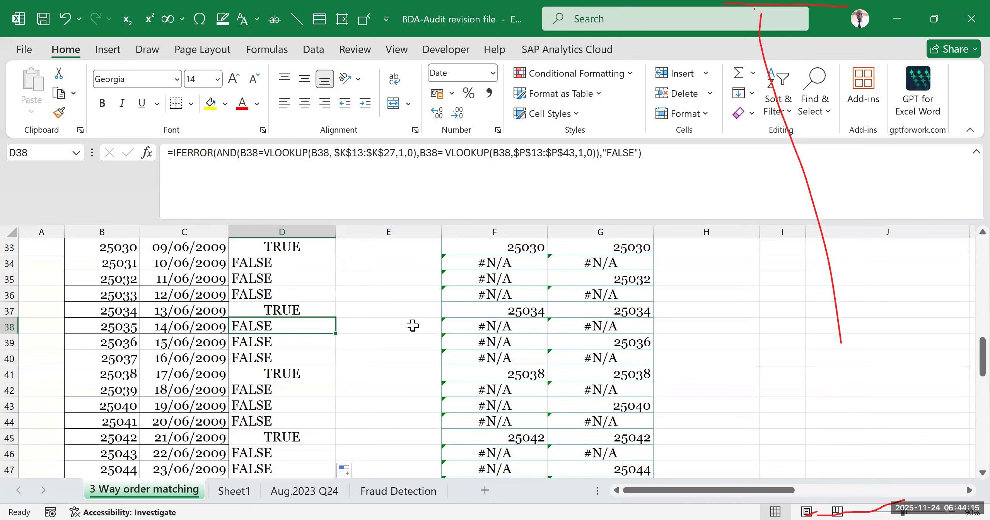
# - Compare the 3-Order match results in rows 13 to 17 with the PO numbers and the Invoices and GRN lookups
pyautogui.scroll(8, 412, 326)
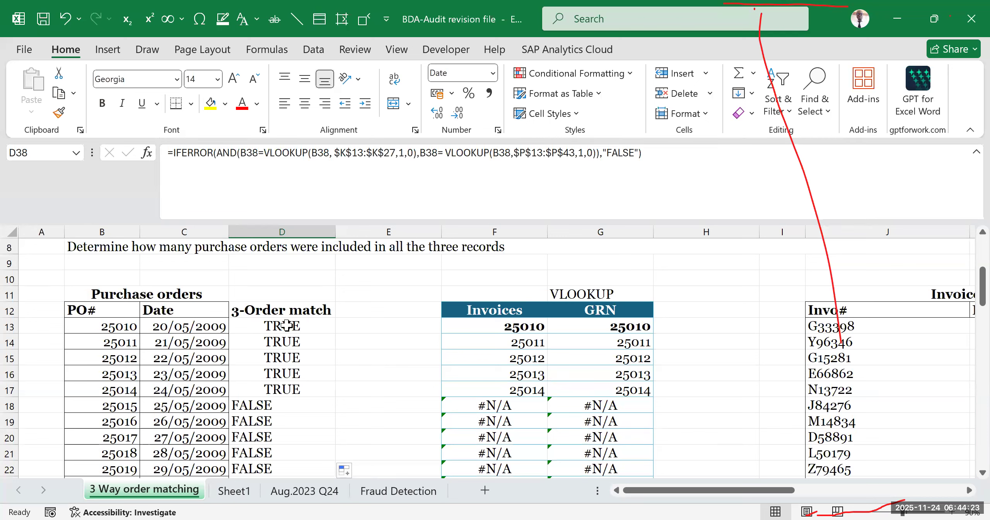
pyautogui.moveTo(310, 327); pyautogui.dragTo(590, 389)
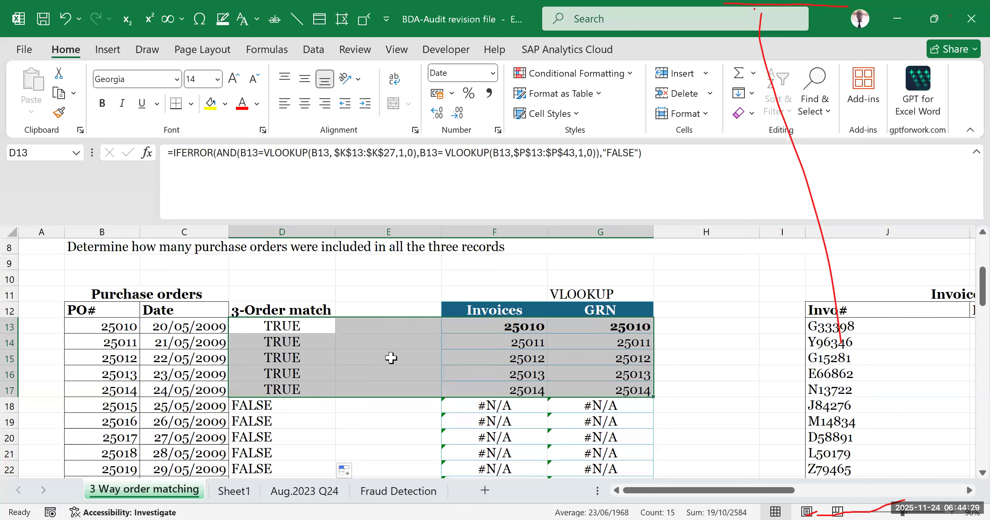
pyautogui.click(491, 330)
pyautogui.click(104, 323)
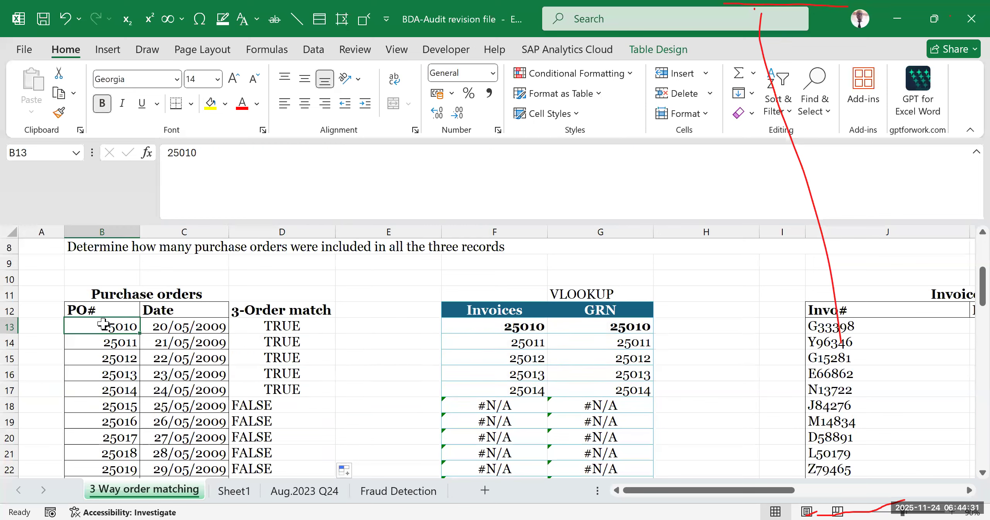
pyautogui.click(526, 338)
pyautogui.click(623, 328)
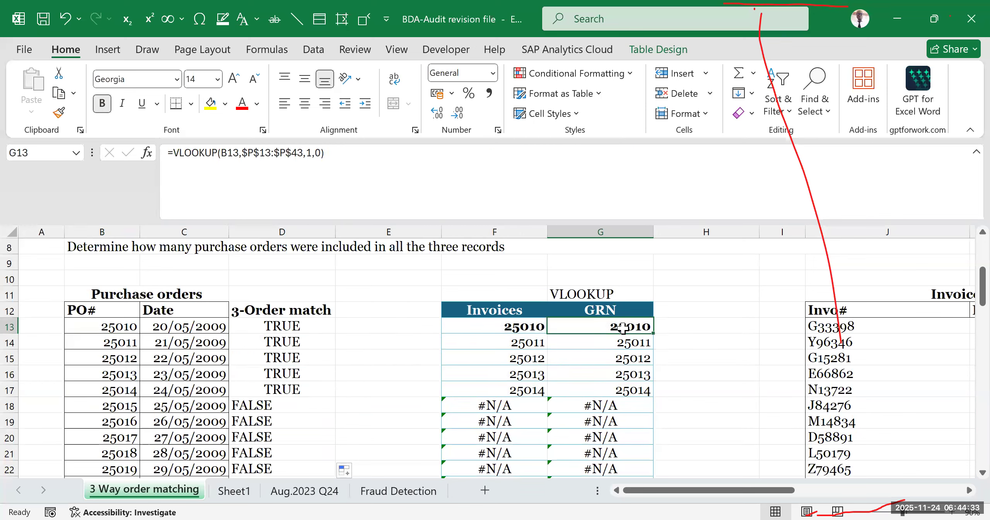
pyautogui.moveTo(302, 326); pyautogui.dragTo(610, 384)
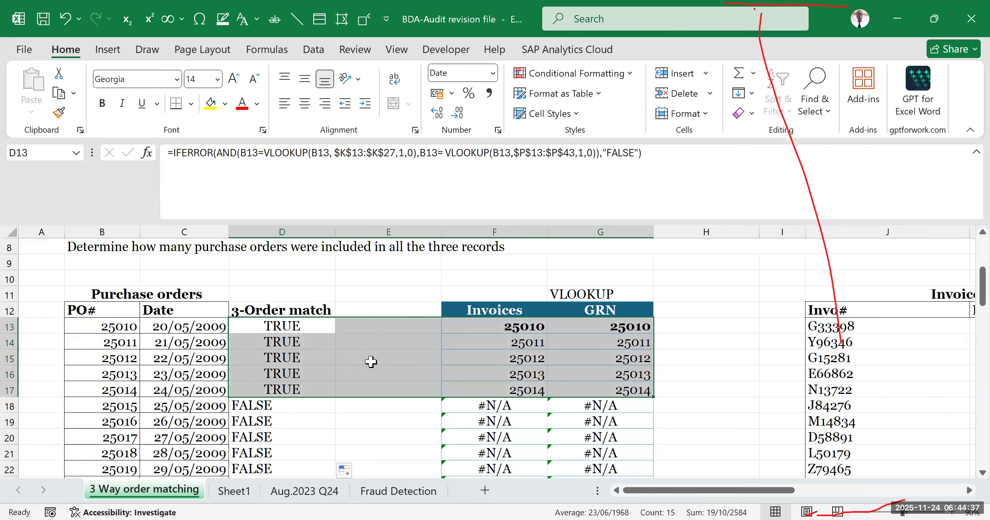
# - Compare the 3-Order match results from row 18 through row 32 with the corresponding Invoices and GRN lookups
pyautogui.scroll(-2, 385, 363)
pyautogui.click(587, 344)
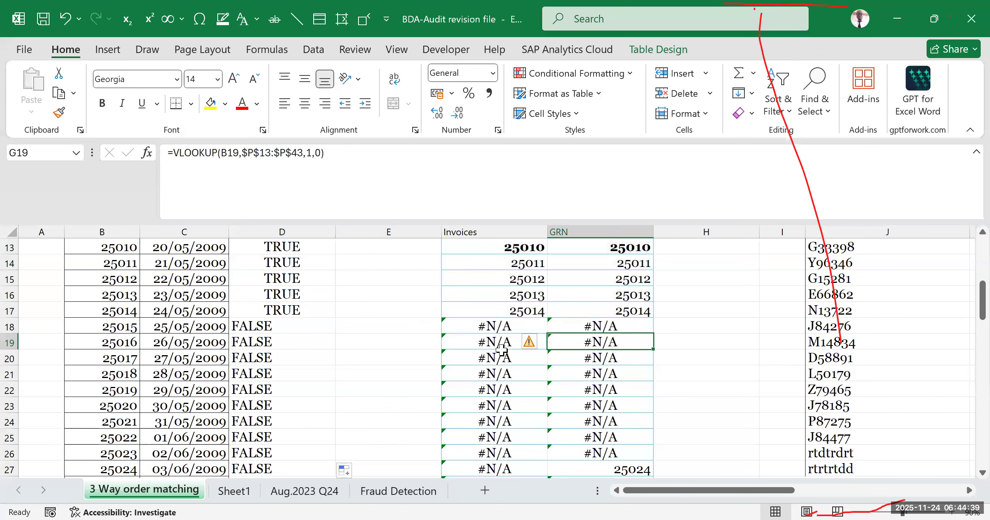
pyautogui.click(500, 329)
pyautogui.moveTo(513, 360); pyautogui.dragTo(505, 404)
pyautogui.scroll(-2, 362, 374)
pyautogui.moveTo(274, 246); pyautogui.dragTo(281, 406)
pyautogui.scroll(-2, 577, 382)
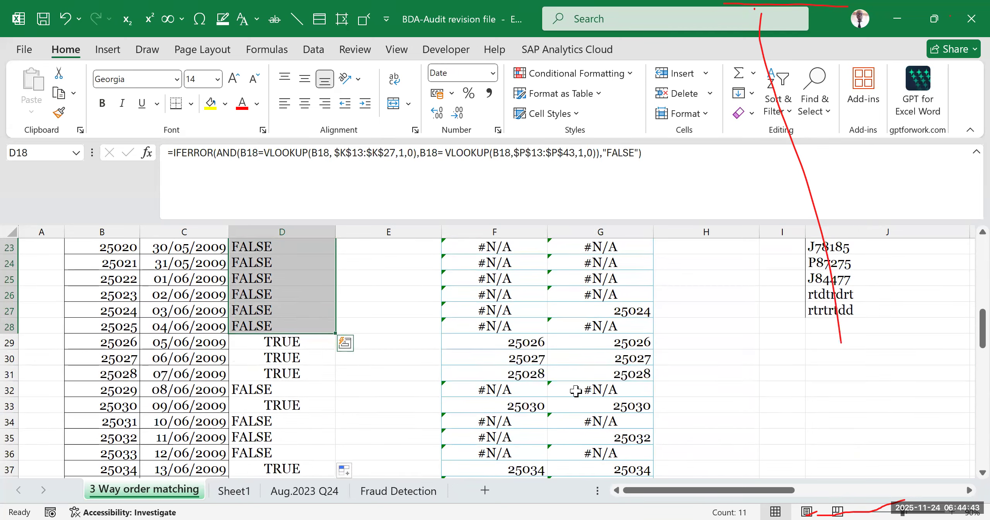
pyautogui.click(579, 388)
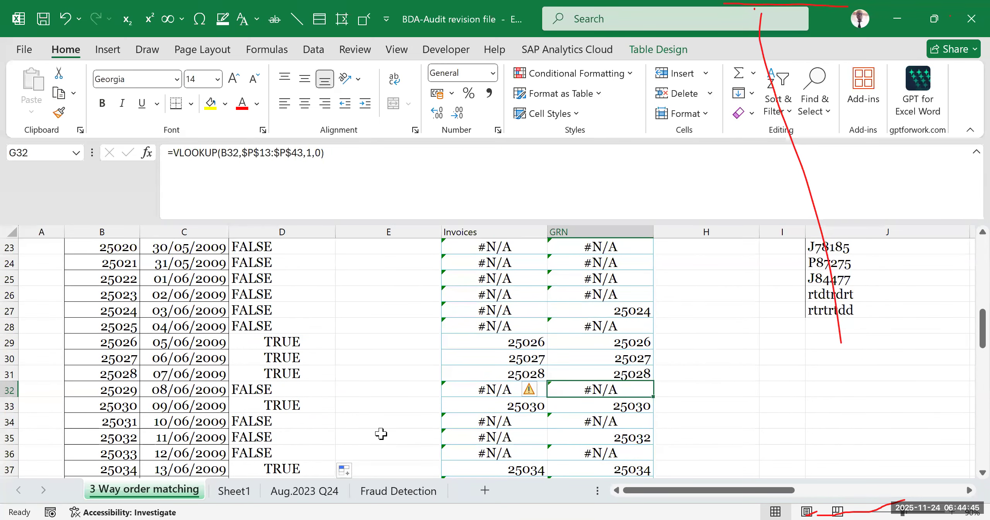
pyautogui.moveTo(491, 347); pyautogui.dragTo(610, 377)
pyautogui.scroll(-2, 327, 380)
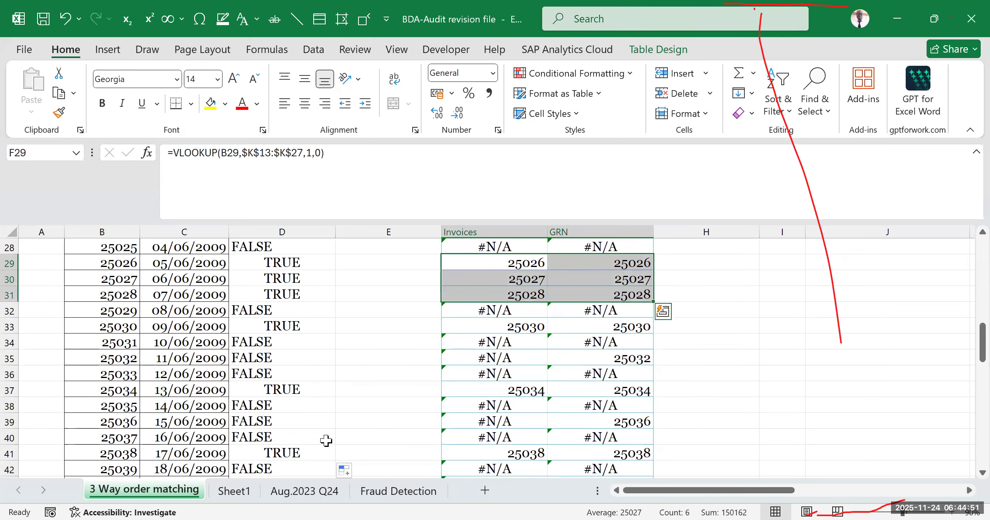
# - Highlight the whole of row 35 with yellow fill
pyautogui.click(10, 357)
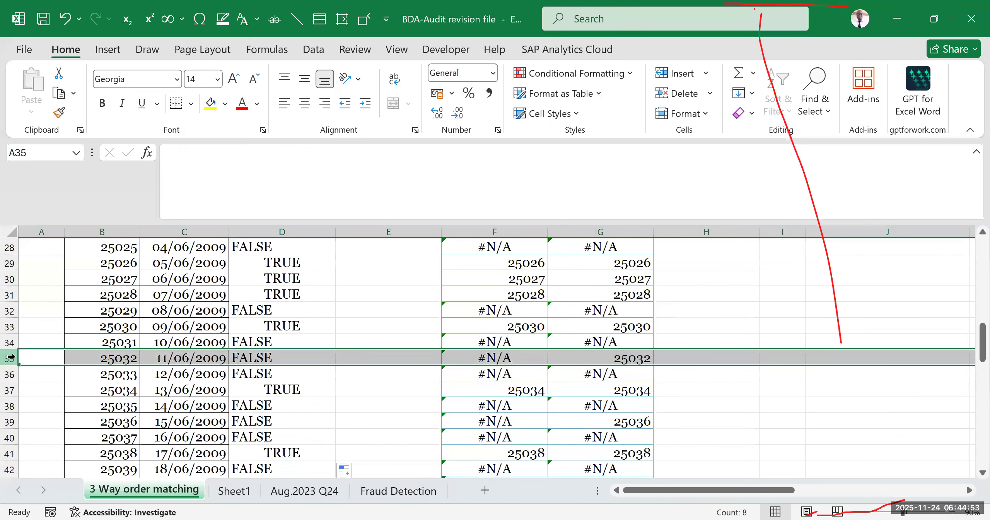
pyautogui.click(211, 103)
pyautogui.click(717, 402)
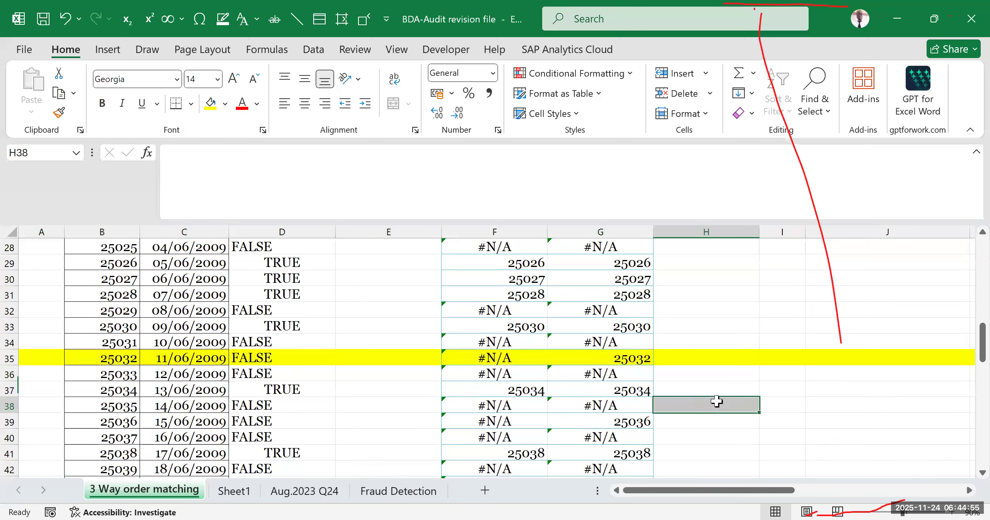
pyautogui.scroll(7, 692, 405)
pyautogui.scroll(1, 654, 413)
pyautogui.scroll(-8, 642, 390)
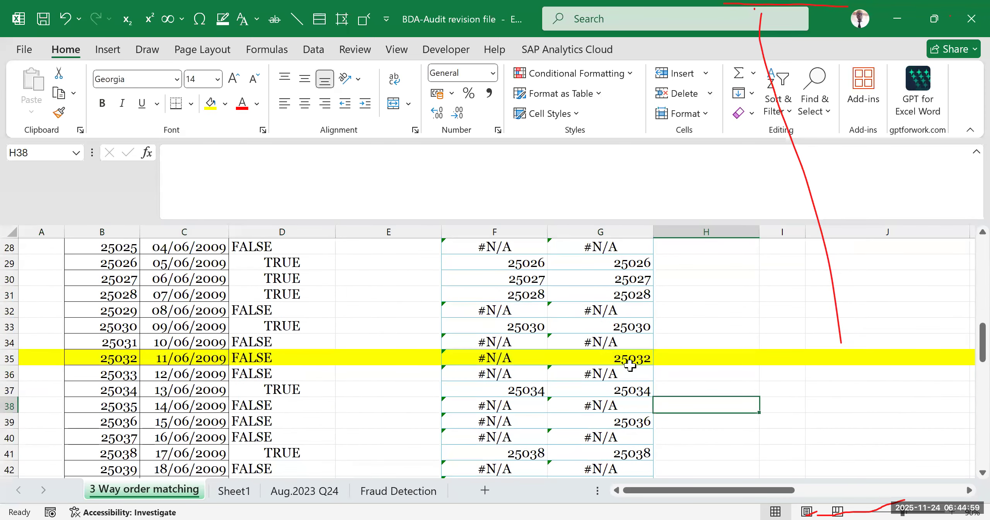
# - Examine row 35's match result in D35 against its Invoices lookup in F35 and GRN lookup in G35
pyautogui.click(630, 365)
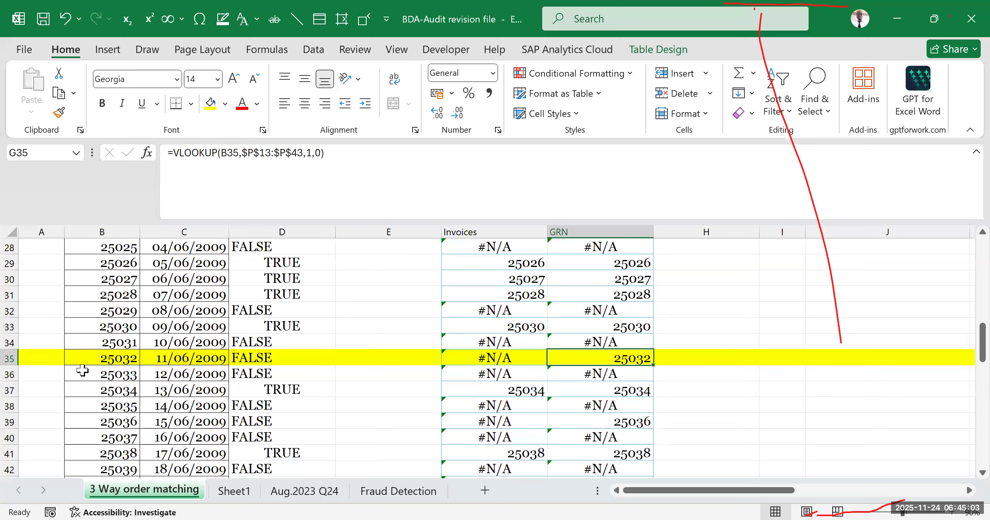
pyautogui.click(262, 359)
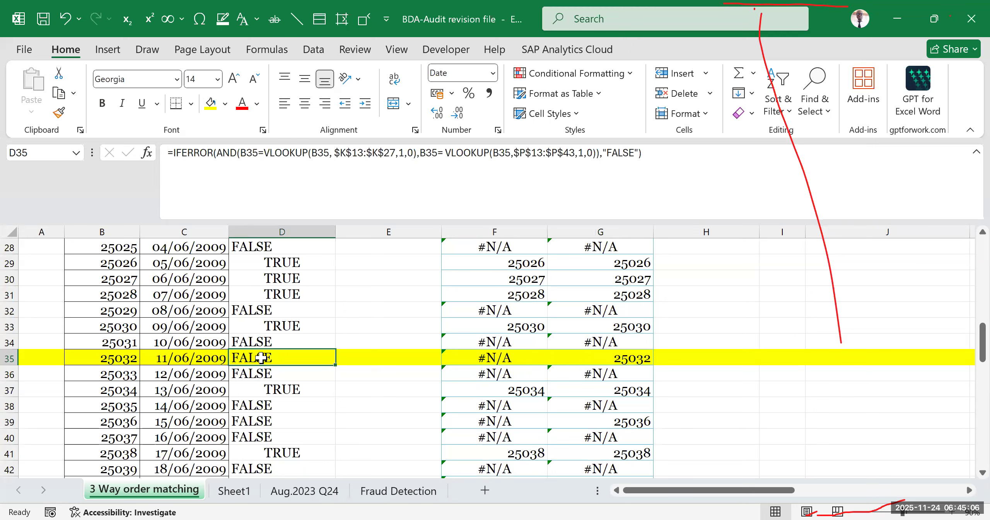
pyautogui.click(500, 359)
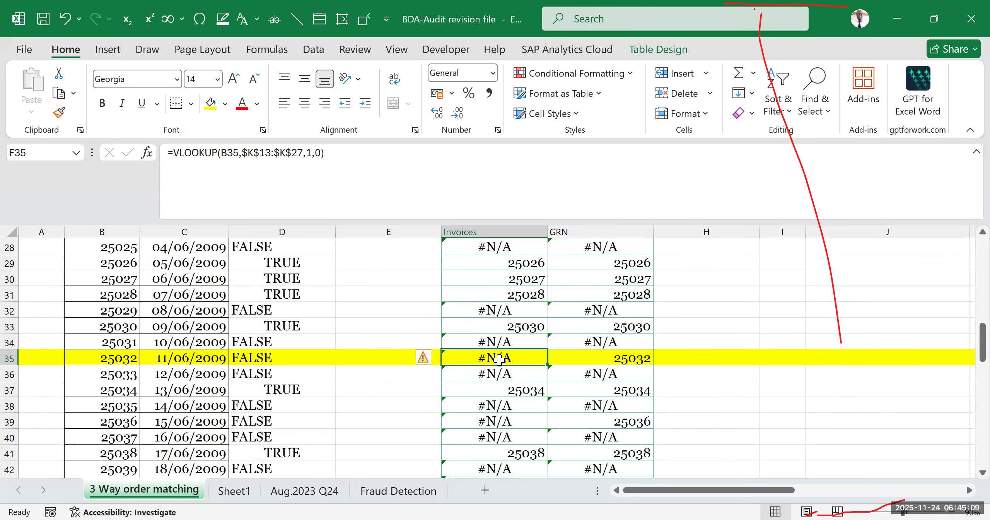
pyautogui.click(276, 365)
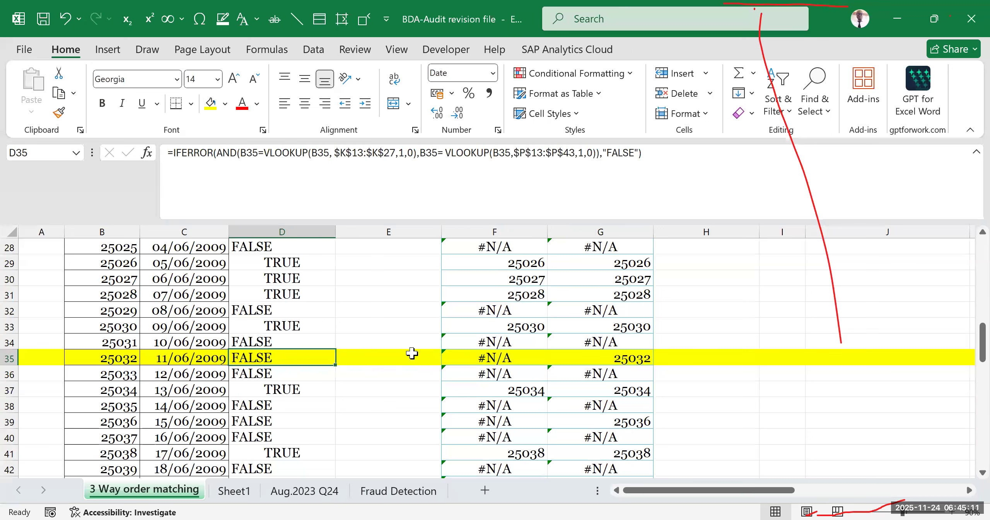
pyautogui.click(510, 358)
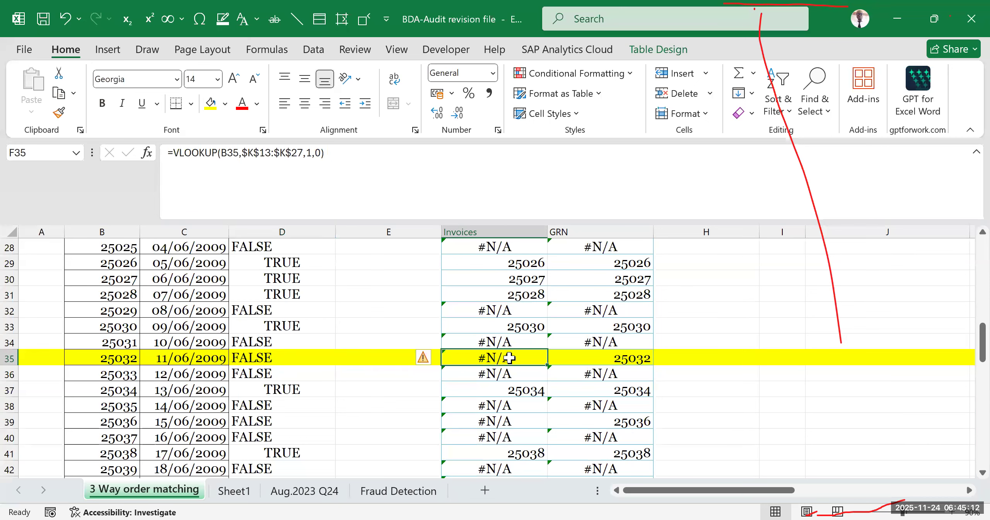
pyautogui.click(619, 359)
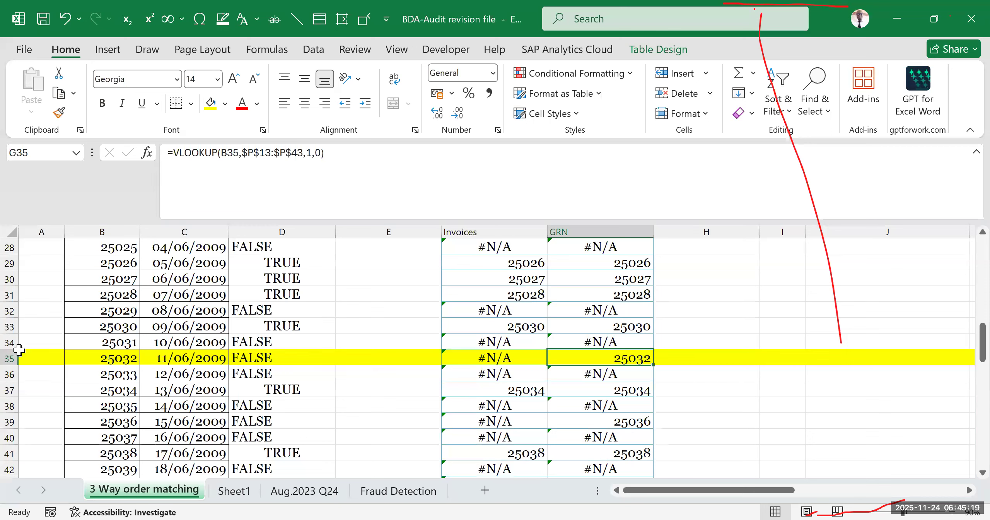
# - Remove the yellow fill from row 35
pyautogui.click(11, 359)
pyautogui.click(211, 103)
pyautogui.click(763, 358)
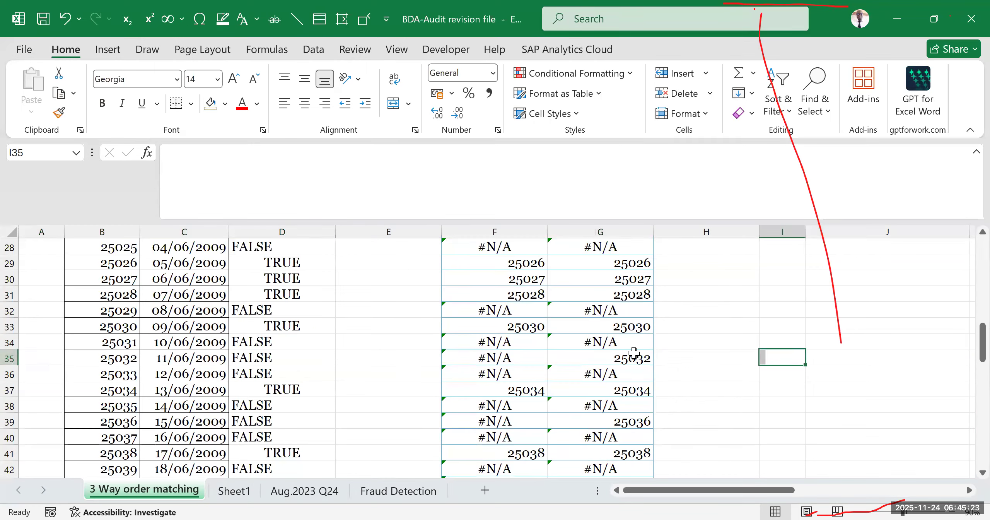
# - Review the remaining match results down to row 77 and compare D77 with its Invoices and GRN lookups
pyautogui.scroll(-3, 690, 354)
pyautogui.scroll(-13, 690, 355)
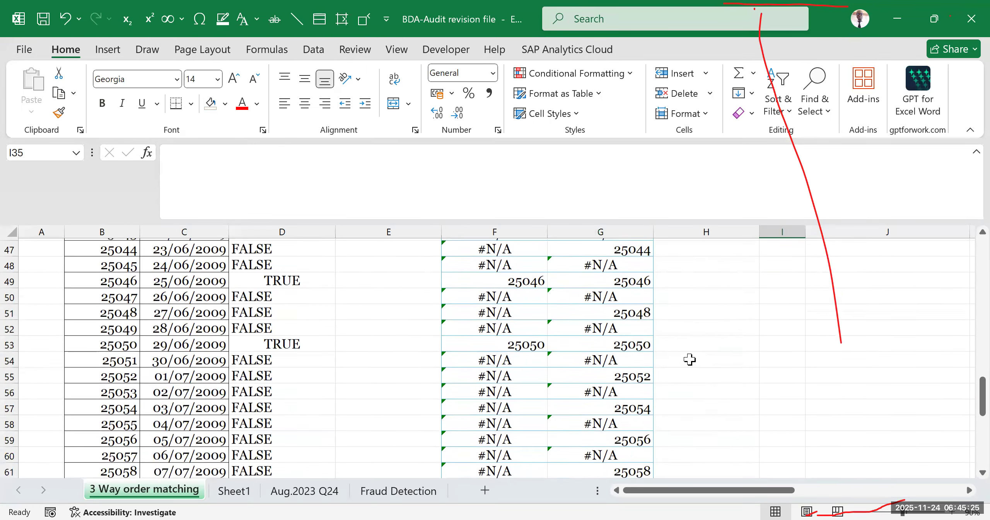
pyautogui.scroll(5, 687, 366)
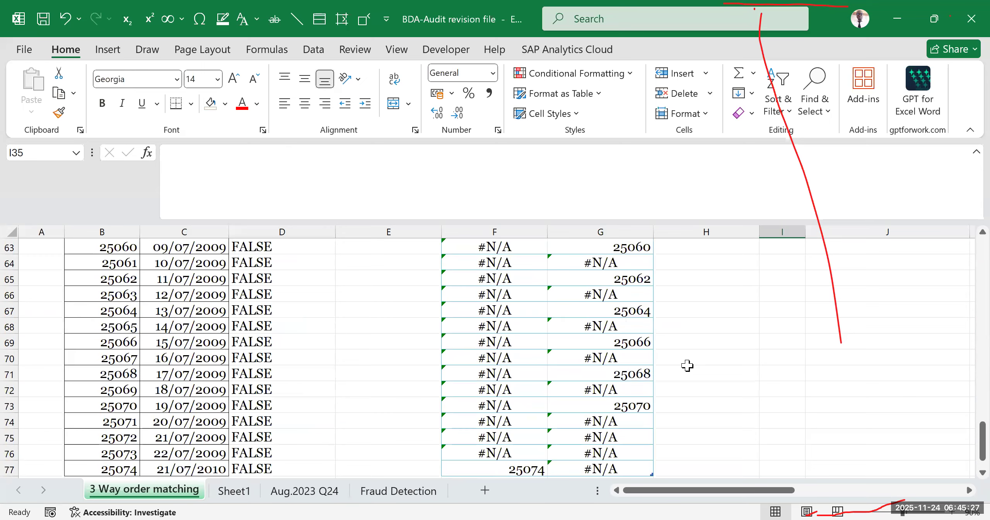
pyautogui.scroll(-2, 687, 366)
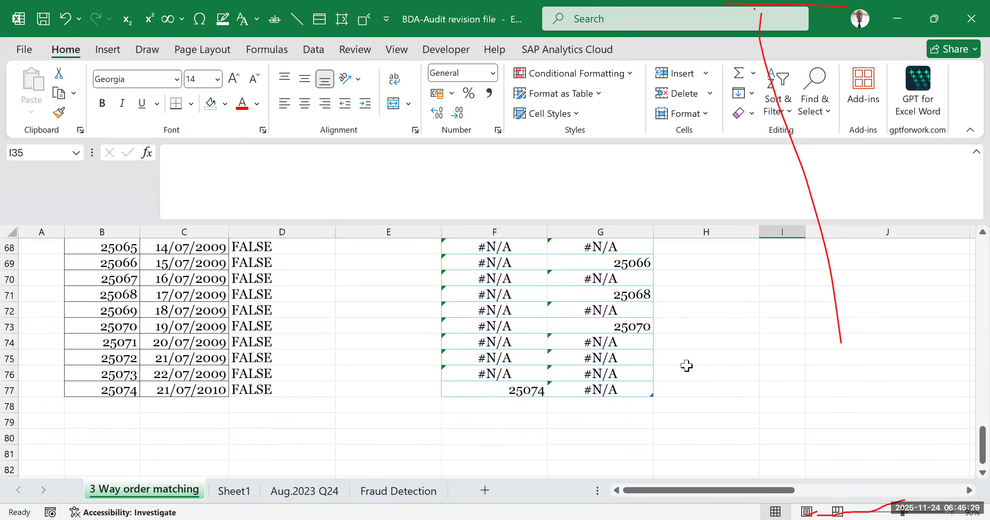
pyautogui.click(9, 390)
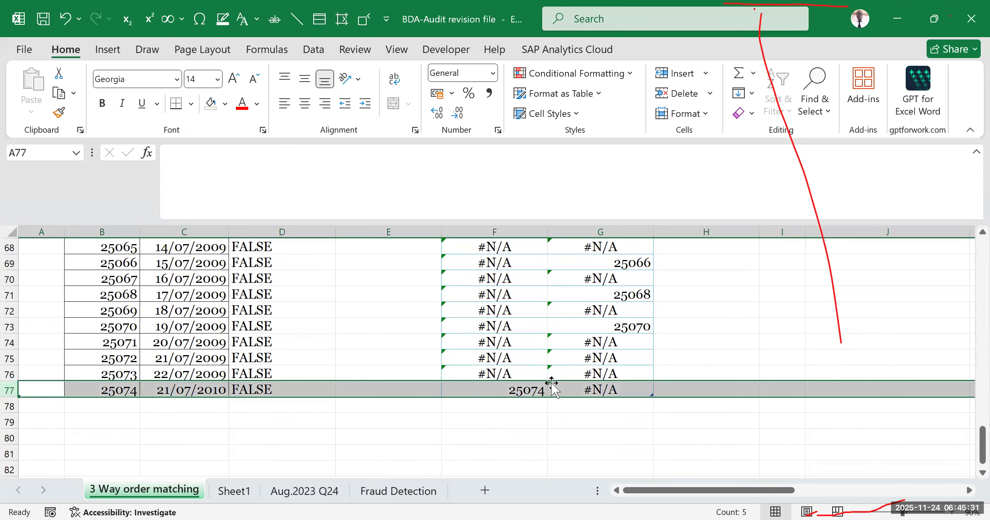
pyautogui.click(532, 392)
pyautogui.click(606, 391)
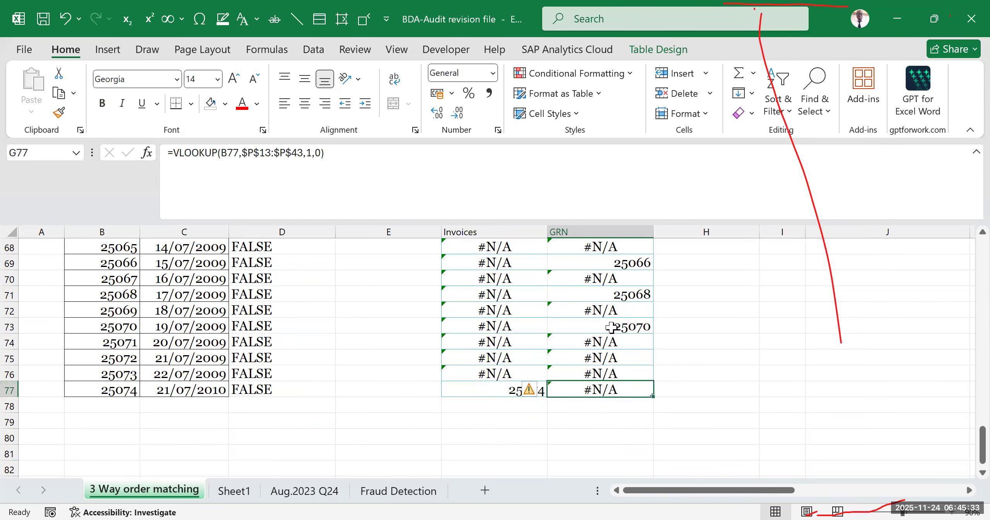
pyautogui.click(294, 390)
pyautogui.scroll(3, 317, 373)
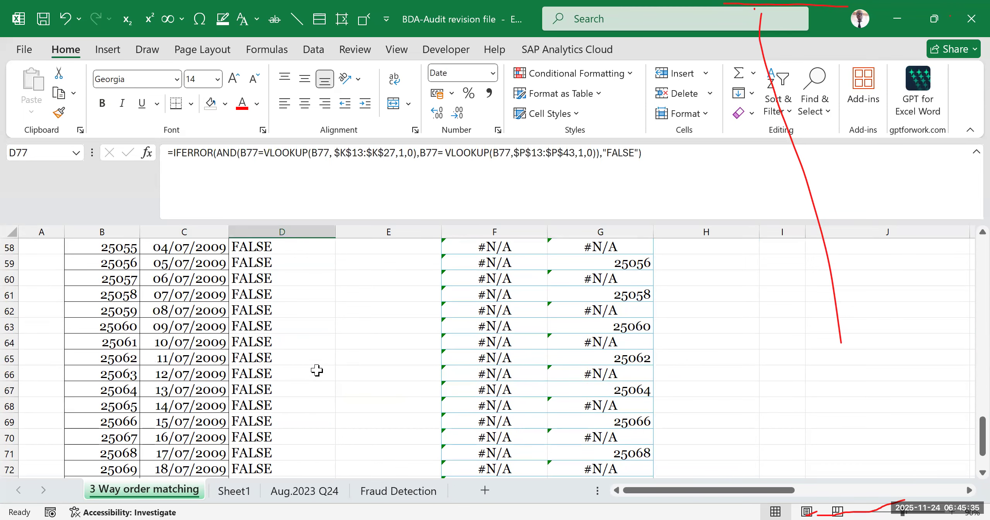
pyautogui.scroll(7, 317, 370)
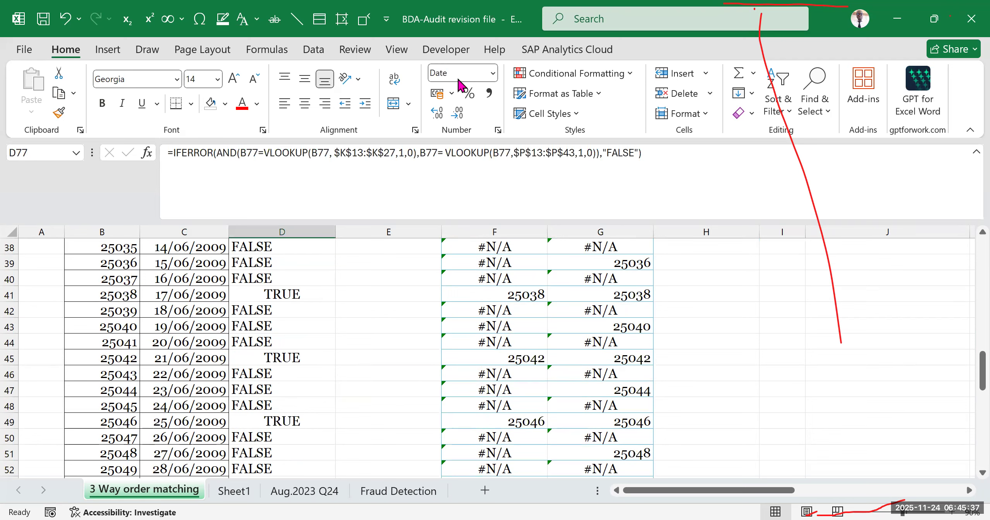
# - Open the three-way match formula in D13 for inspection
pyautogui.click(458, 79)
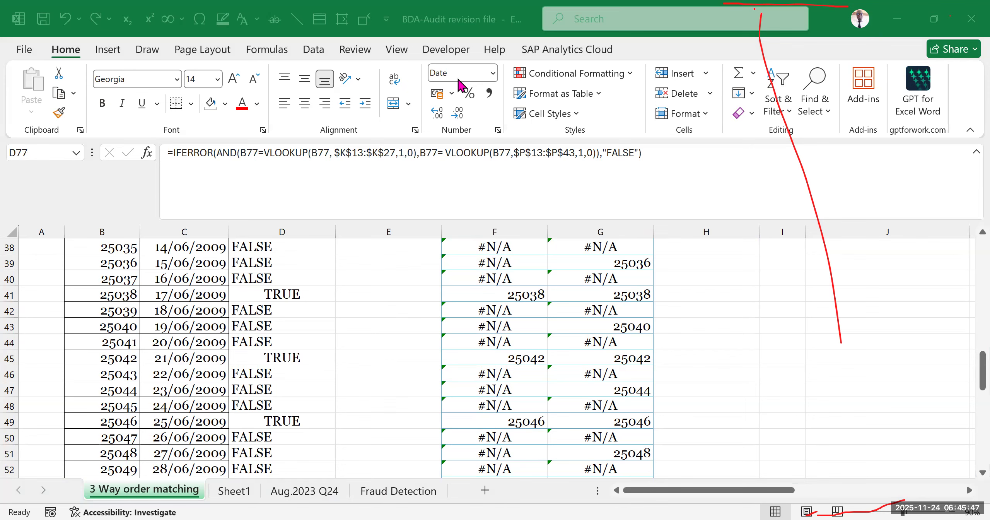
pyautogui.scroll(12, 686, 343)
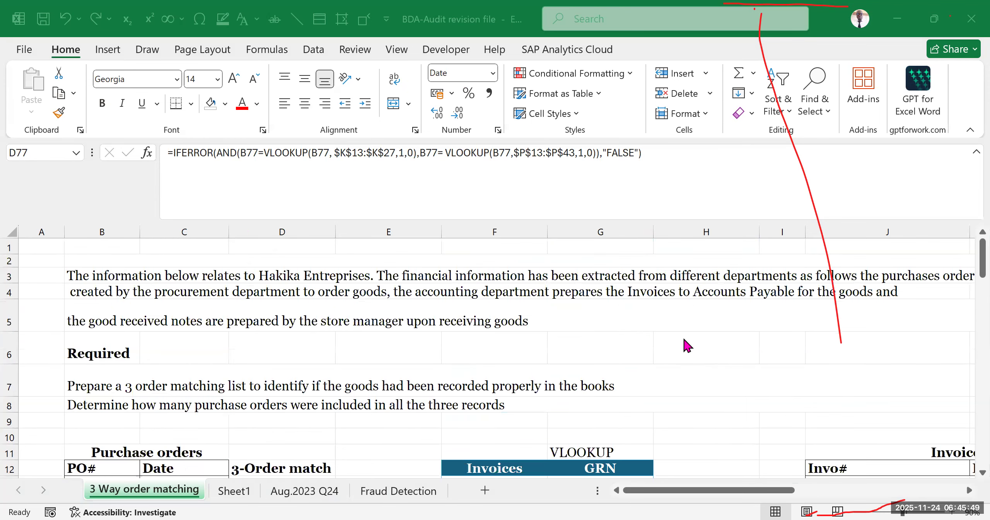
pyautogui.scroll(-3, 592, 349)
pyautogui.click(317, 342)
pyautogui.click(311, 326)
pyautogui.doubleClick(311, 326)
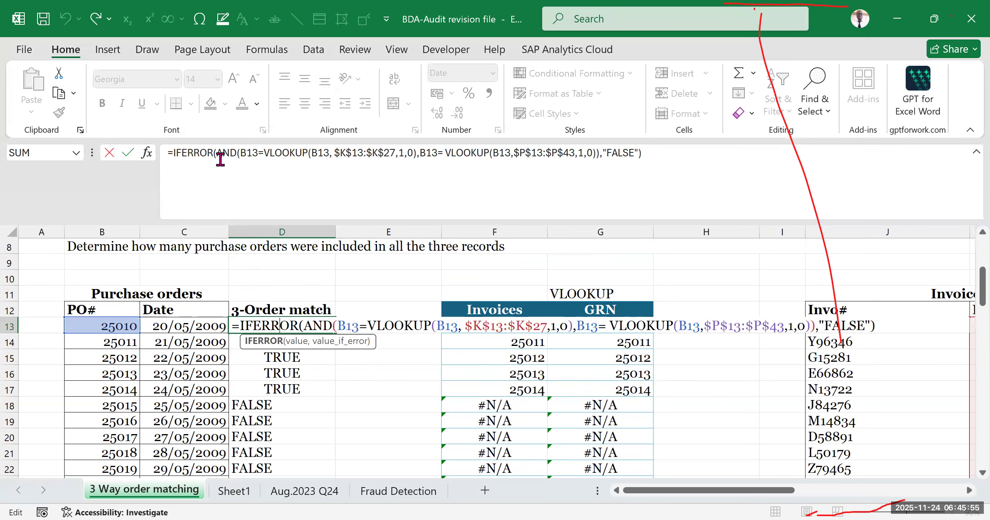
# - Examine the equals comparisons, AND conditions and IFERROR fallback argument in D13's formula
pyautogui.click(254, 154)
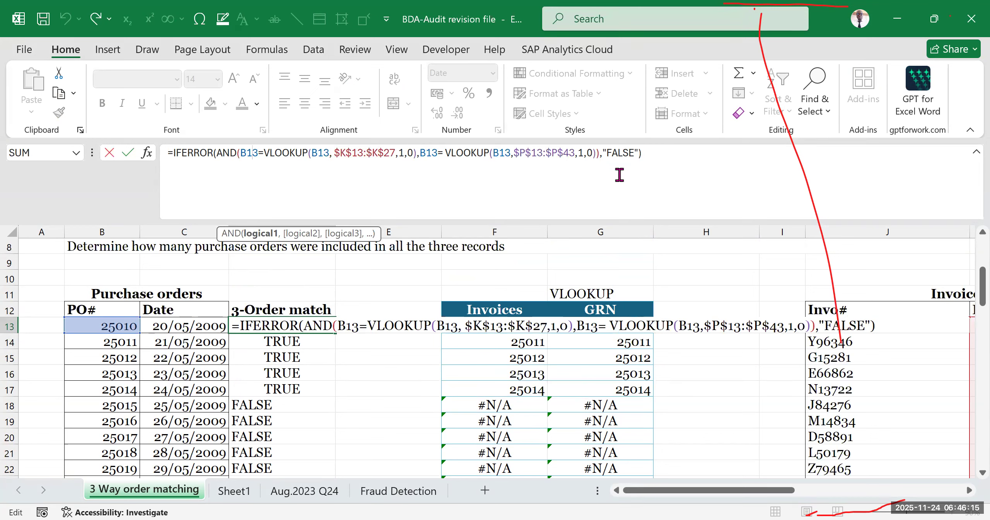
pyautogui.doubleClick(441, 155)
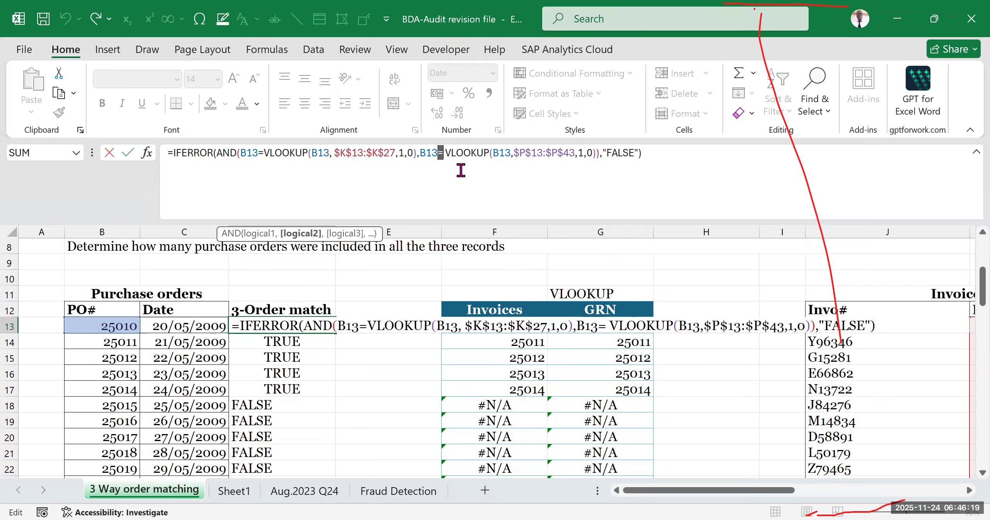
pyautogui.doubleClick(261, 153)
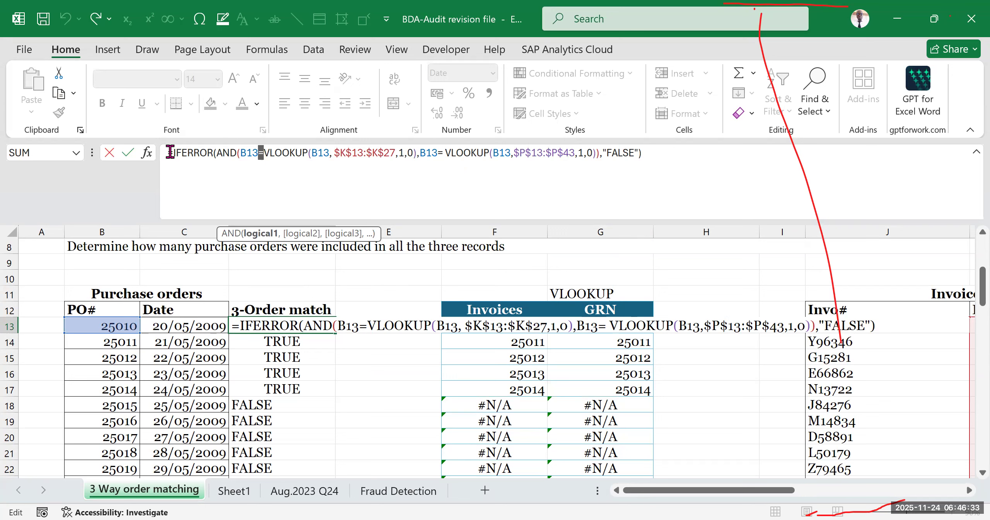
pyautogui.moveTo(169, 152); pyautogui.dragTo(173, 155)
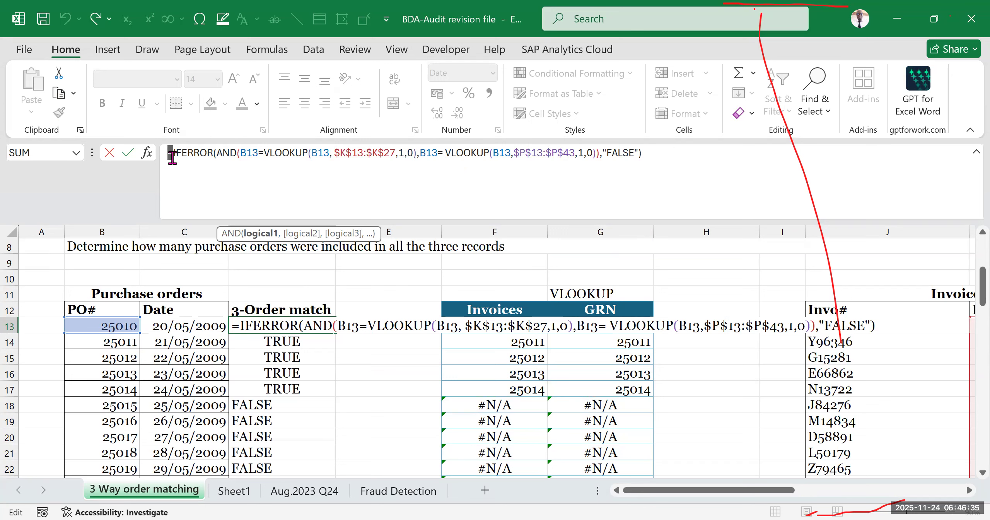
pyautogui.click(229, 153)
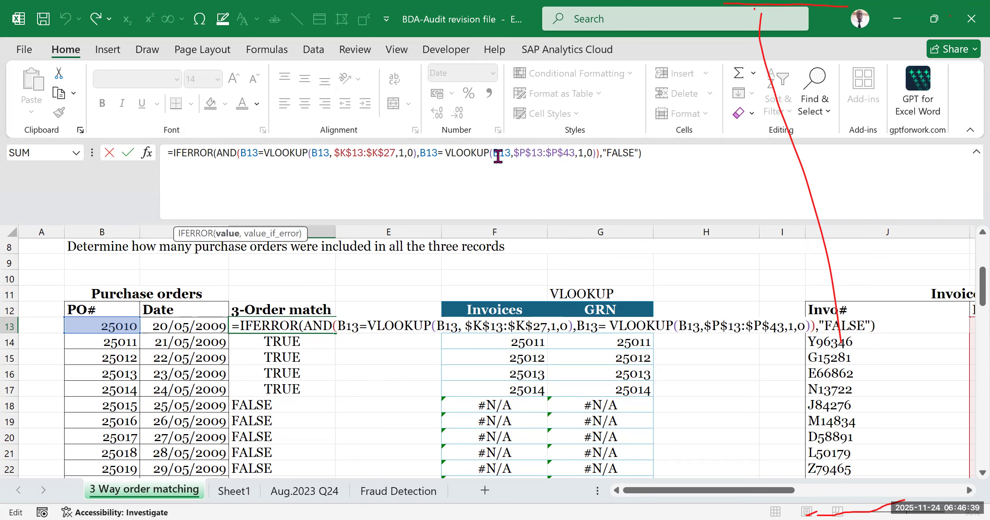
pyautogui.click(171, 149)
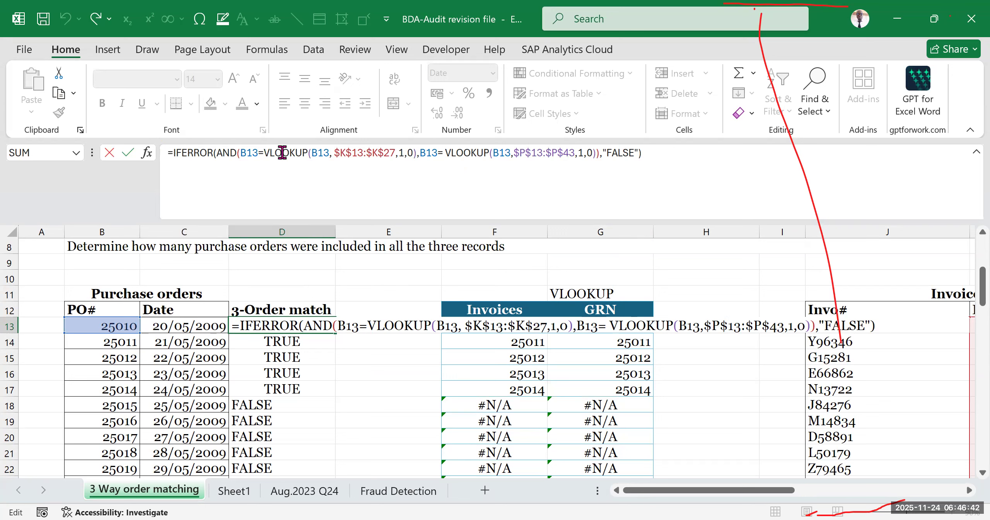
pyautogui.doubleClick(441, 153)
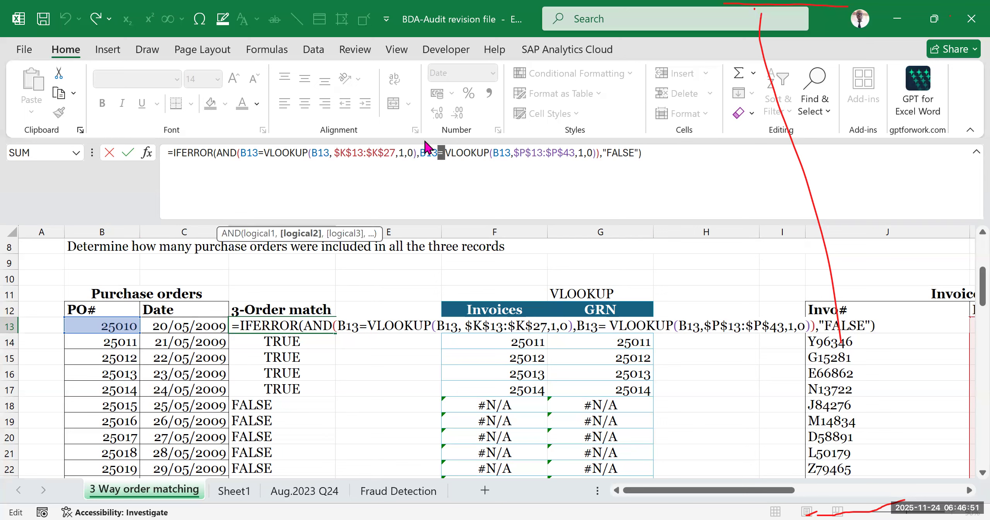
pyautogui.click(602, 152)
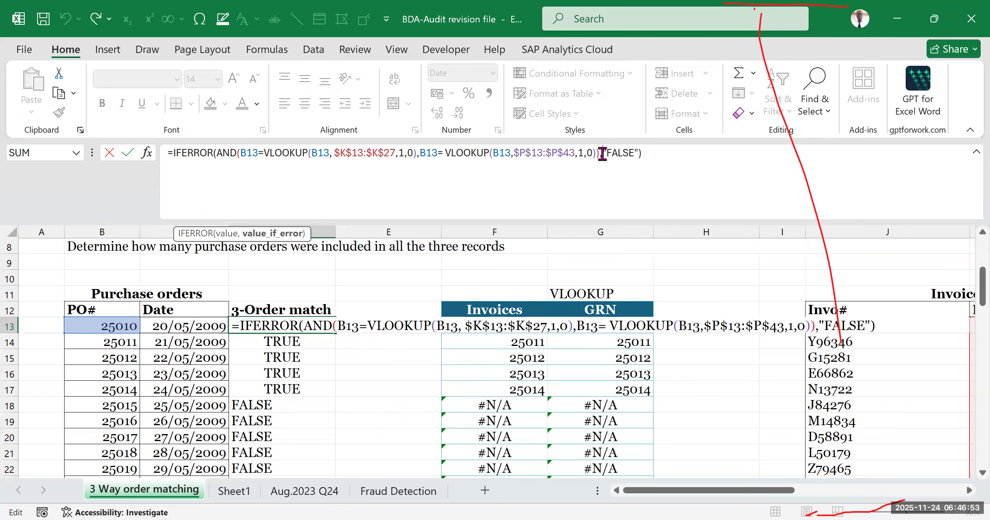
pyautogui.click(240, 152)
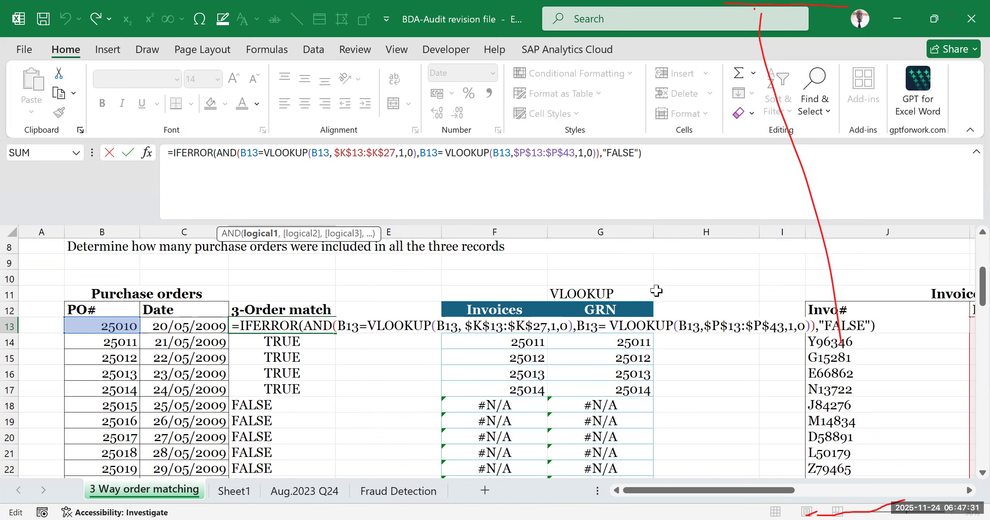
# - Close D13's formula, reread the required task in rows 6 to 8, and select the VLOOKUP helper block F10:G21
pyautogui.press('Return')
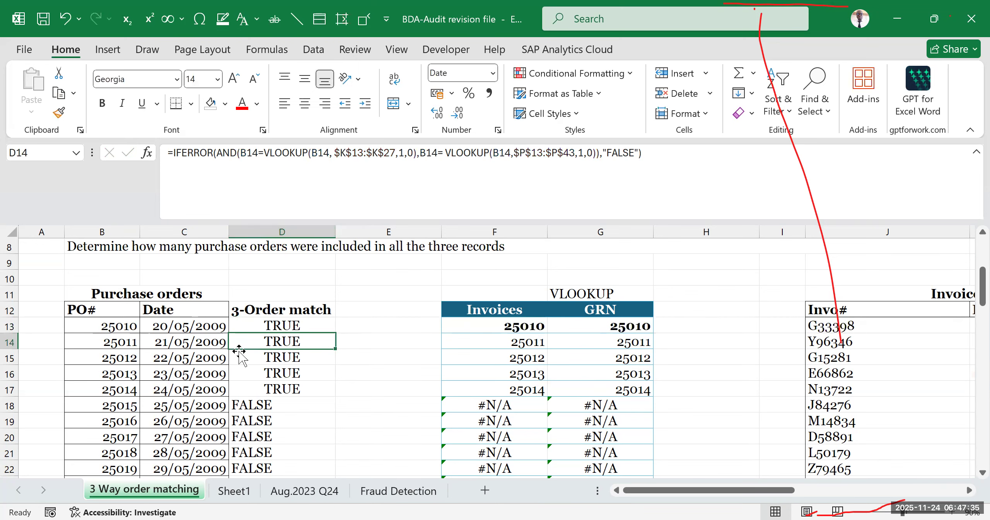
pyautogui.scroll(1, 262, 328)
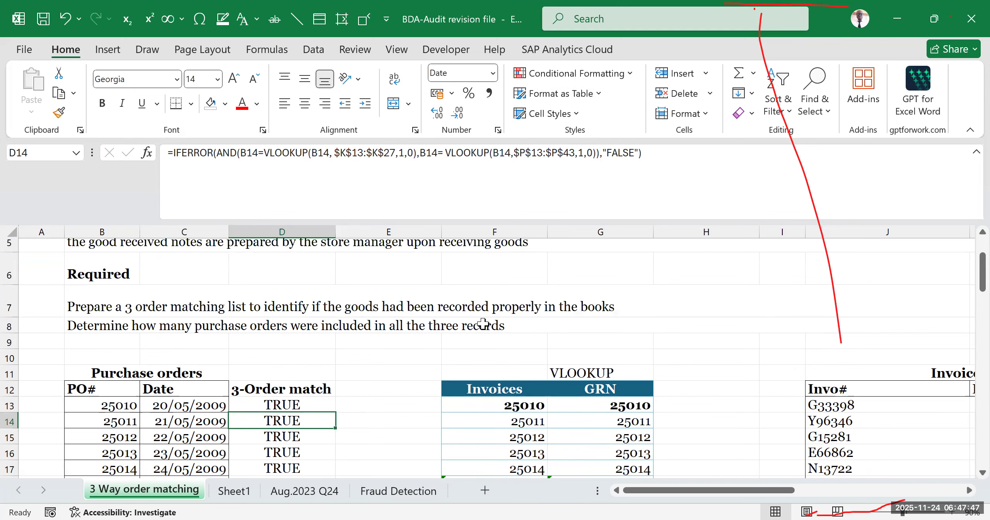
pyautogui.scroll(-1, 483, 324)
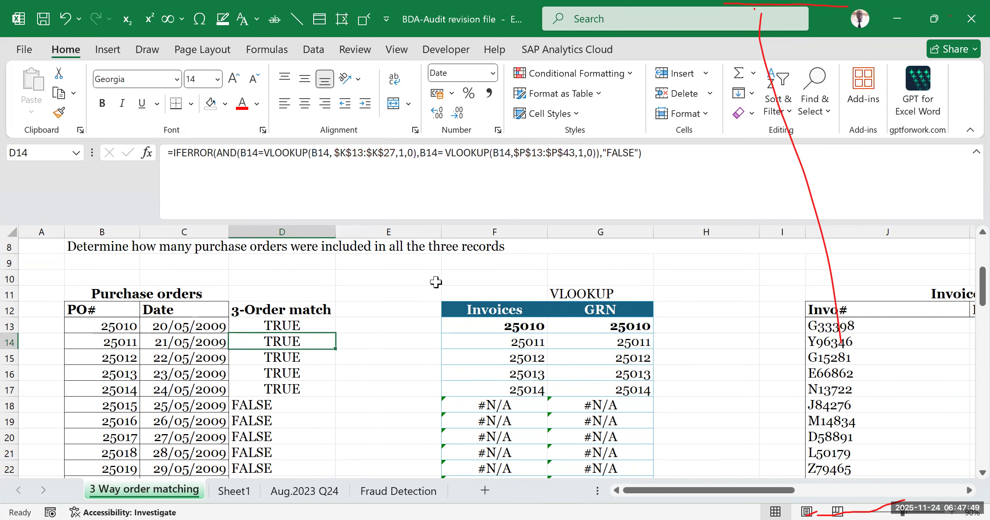
pyautogui.click(462, 278)
pyautogui.moveTo(504, 295); pyautogui.dragTo(621, 454)
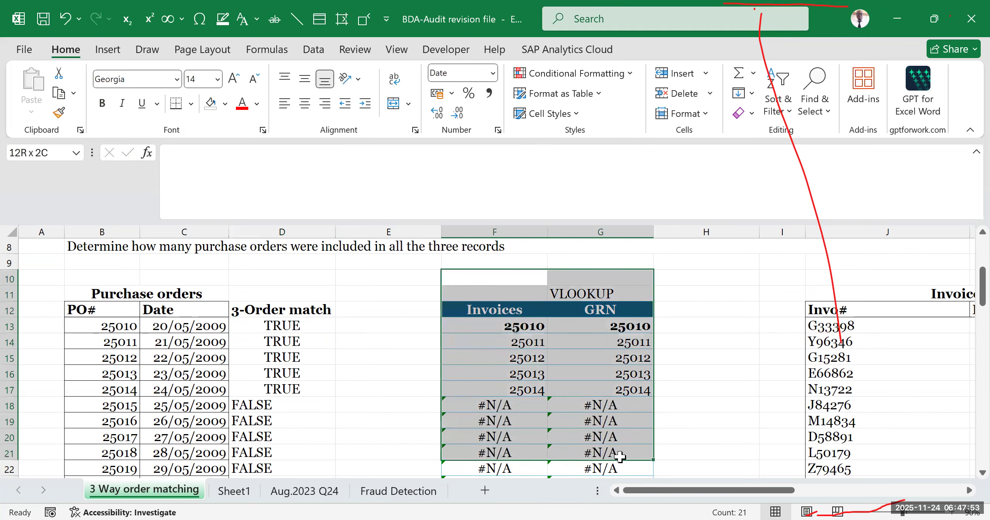
# - Inspect the first VLOOKUP condition in D13's formula, then leave the formula without keeping any change
pyautogui.click(300, 325)
pyautogui.doubleClick(301, 326)
pyautogui.click(241, 152)
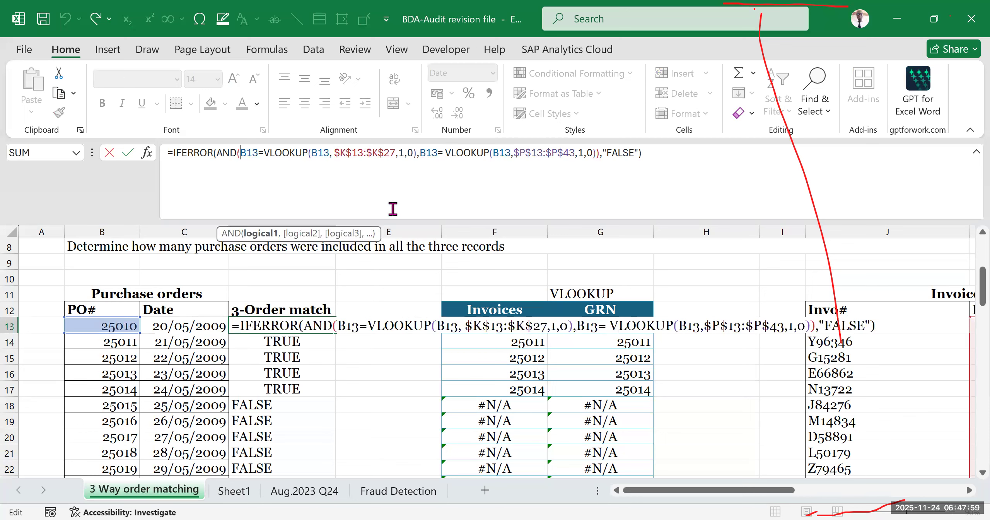
pyautogui.moveTo(267, 150); pyautogui.dragTo(421, 152)
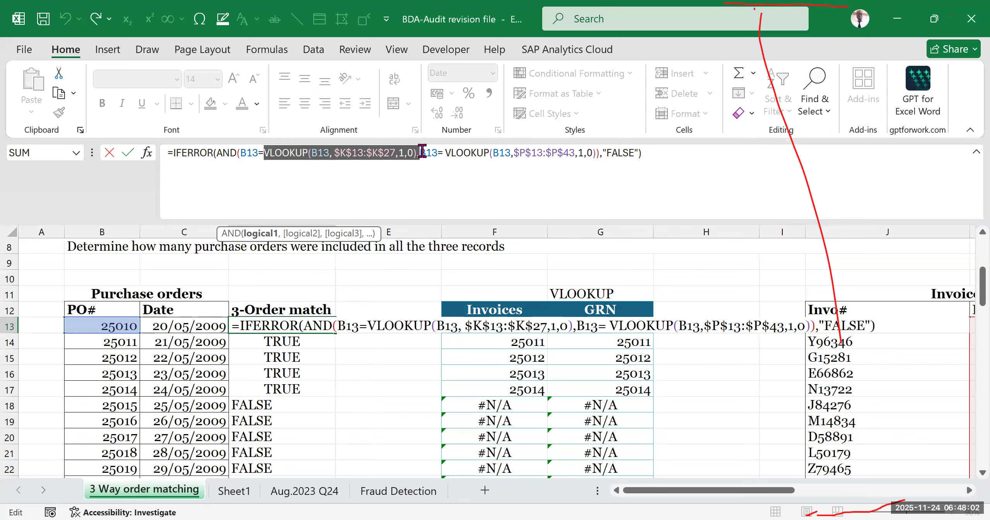
pyautogui.click(711, 266)
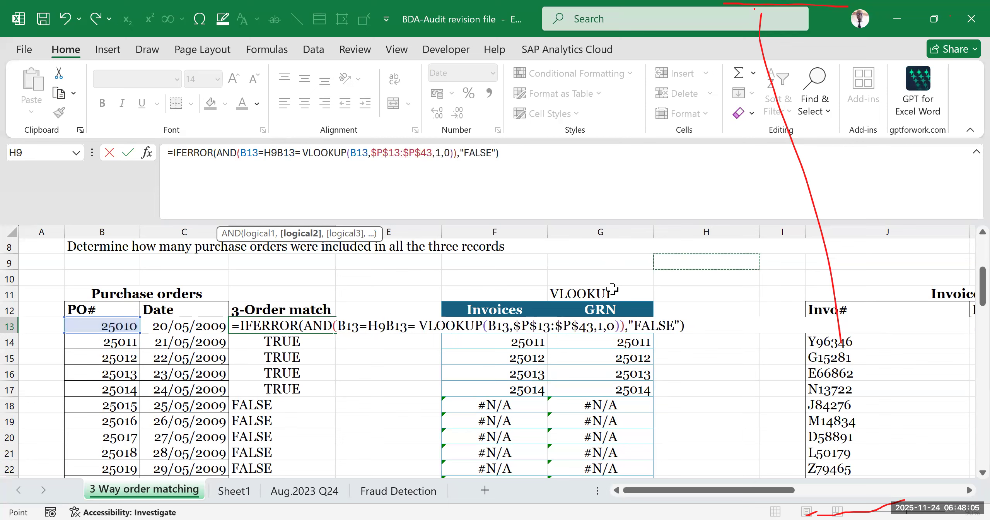
pyautogui.press('Escape')
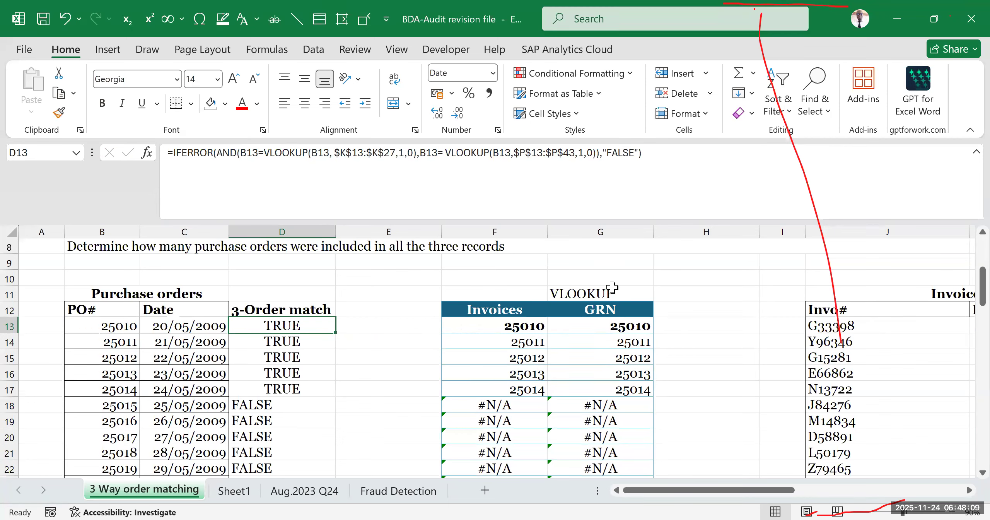
# - Fill the Invoices and GRN lookup columns F and G with yellow
pyautogui.moveTo(456, 229); pyautogui.dragTo(634, 257)
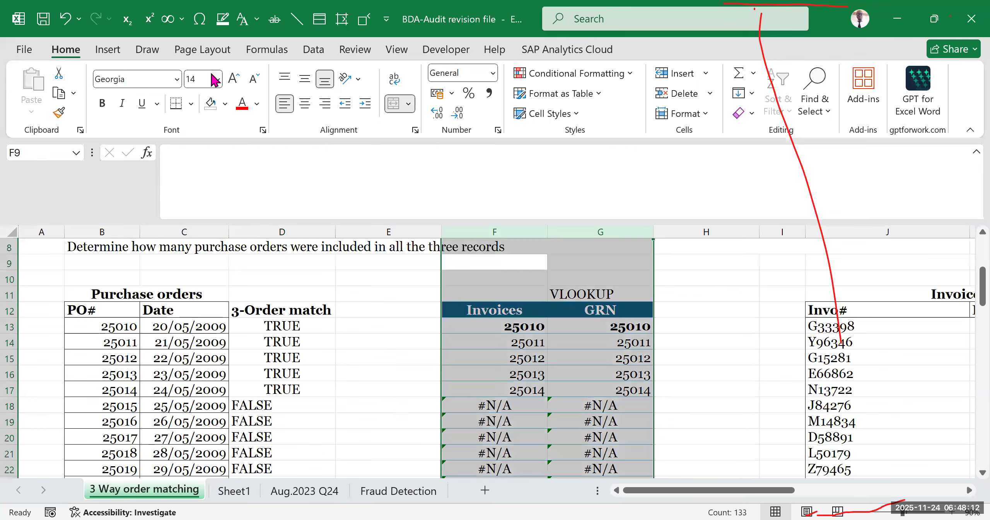
pyautogui.click(225, 103)
pyautogui.click(282, 333)
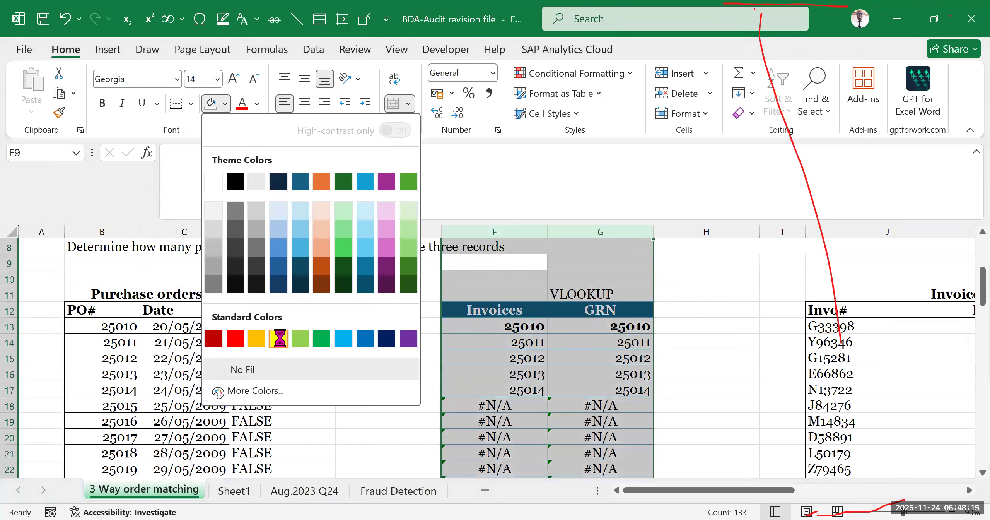
pyautogui.click(714, 279)
pyautogui.click(582, 278)
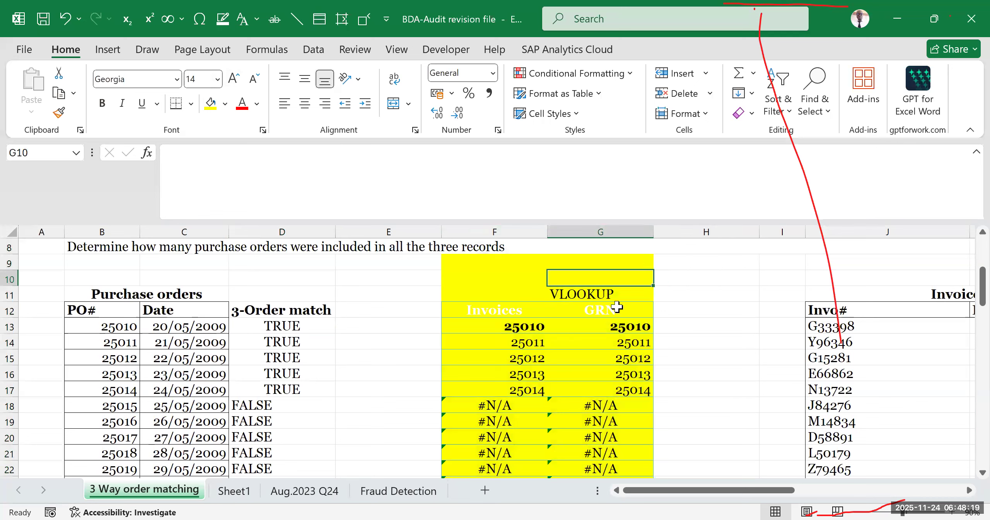
# - Compare the 3-Order match results with the highlighted lookup columns and undo the yellow fill on columns F and G
pyautogui.click(287, 280)
pyautogui.moveTo(286, 279); pyautogui.dragTo(288, 434)
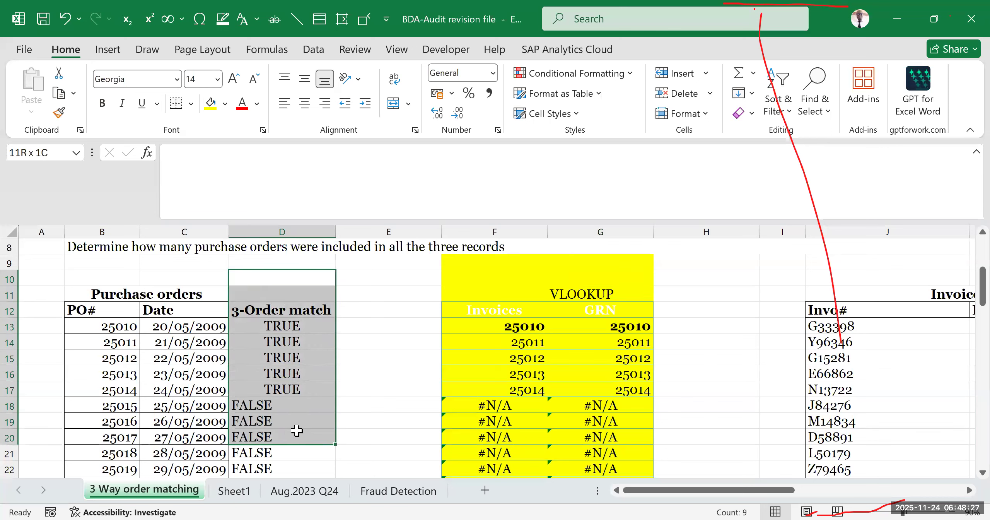
pyautogui.moveTo(296, 430); pyautogui.dragTo(297, 431)
pyautogui.click(561, 331)
pyautogui.click(520, 375)
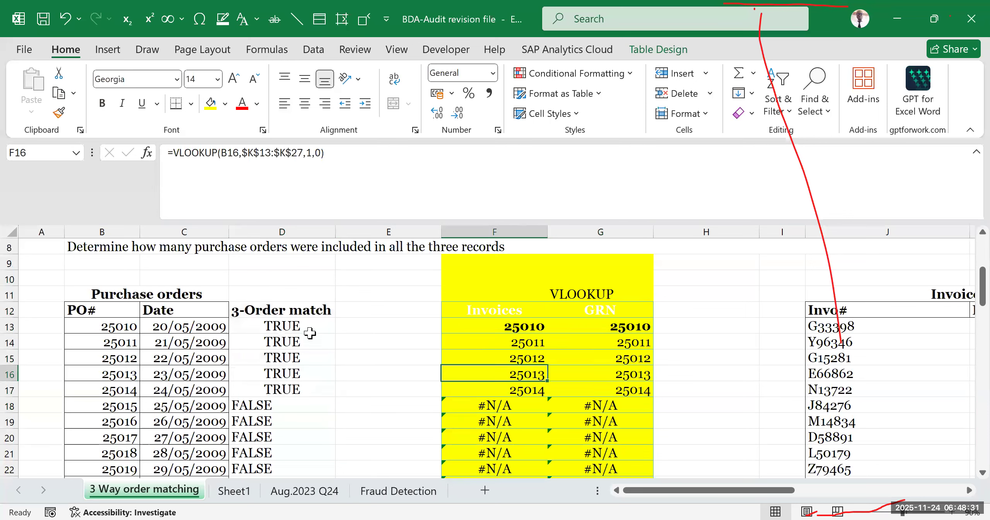
pyautogui.hotkey('ctrl', 'z')
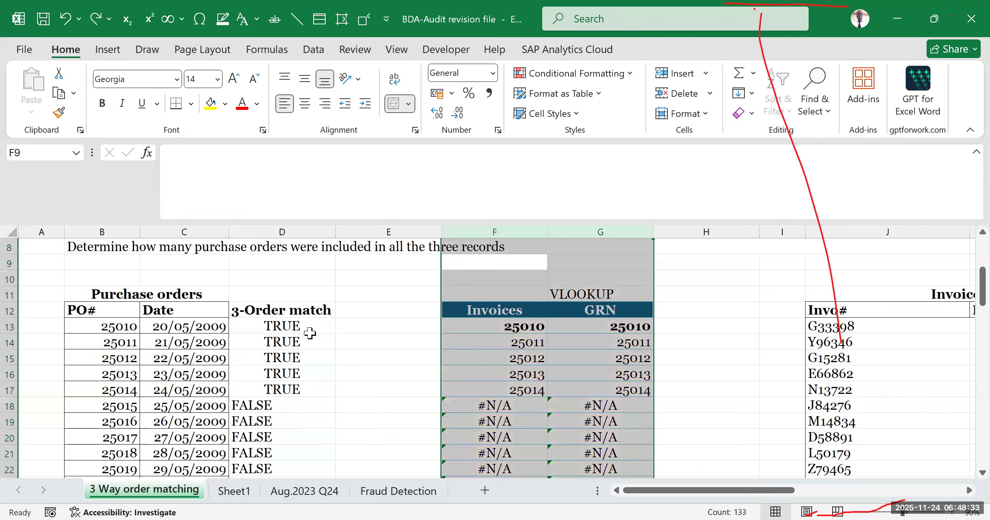
# - Reopen D13's match formula and examine its VLOOKUP against the invoice range $K$13:$K$27
pyautogui.click(328, 305)
pyautogui.doubleClick(310, 326)
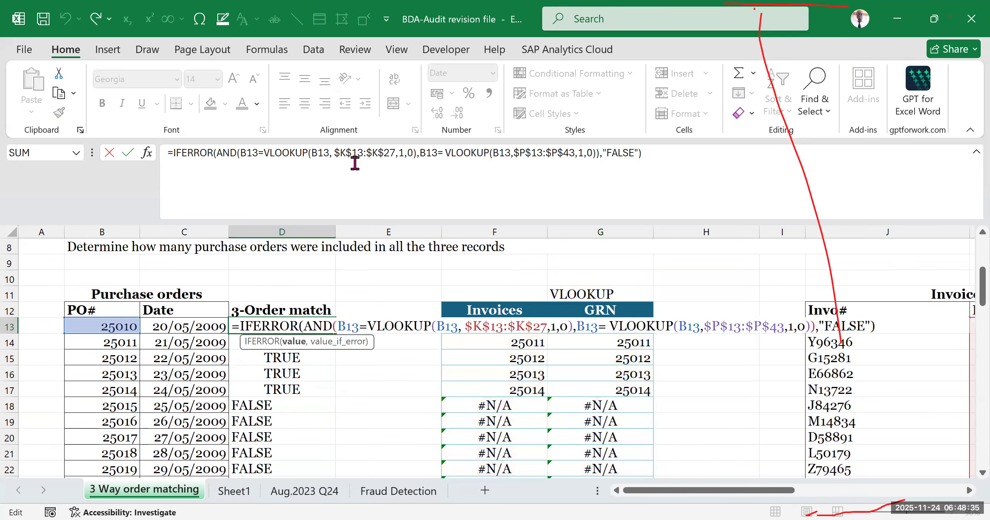
pyautogui.moveTo(259, 153); pyautogui.dragTo(418, 153)
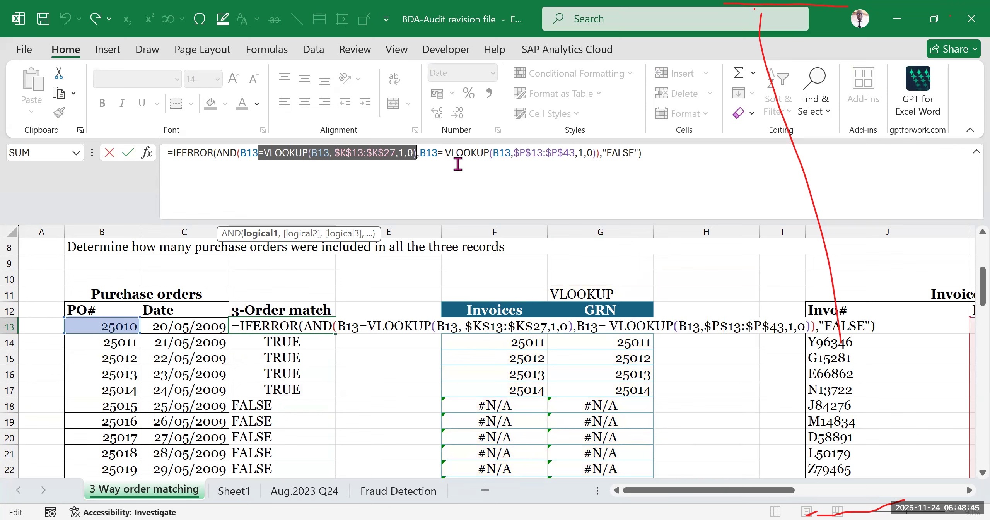
pyautogui.press('Return')
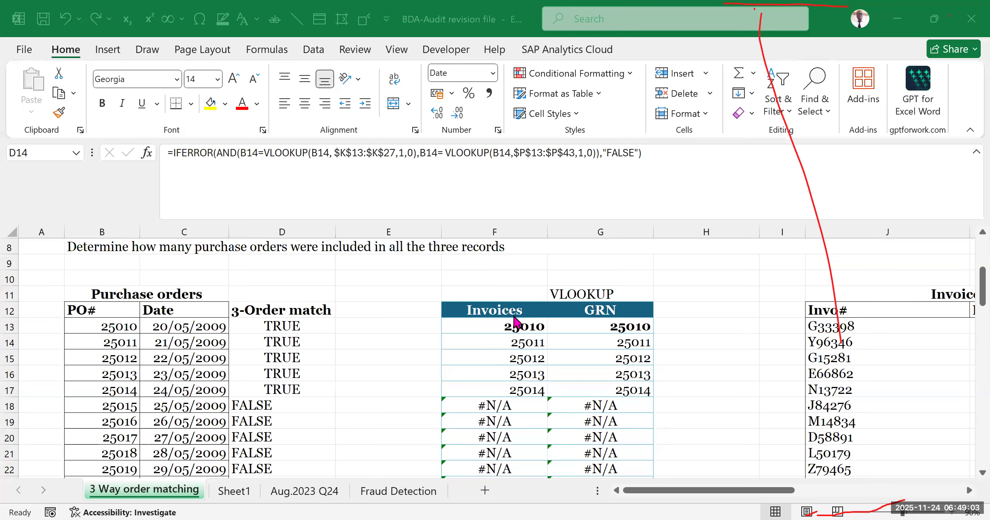
# - Highlight the purchase order 25024 row, B27:G27, with yellow fill
pyautogui.click(450, 295)
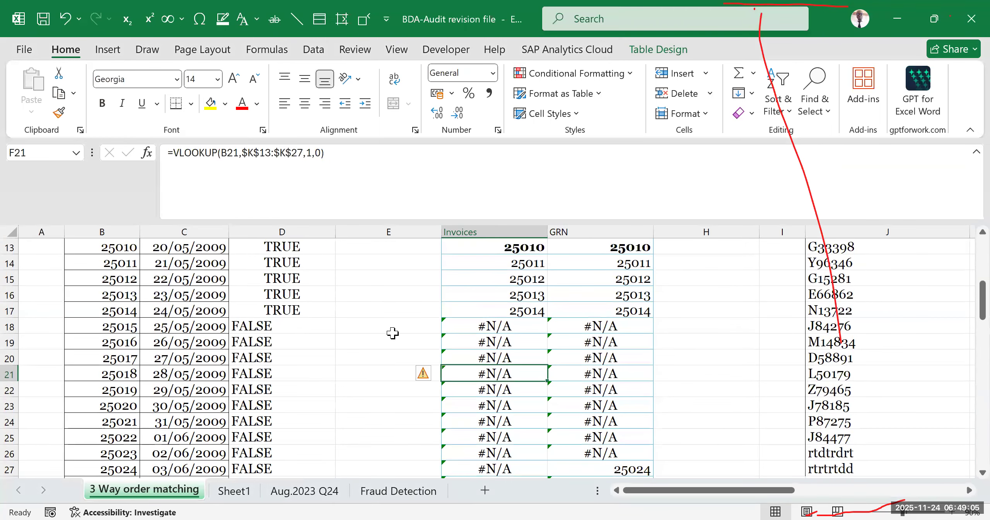
pyautogui.click(273, 311)
pyautogui.scroll(-2, 614, 343)
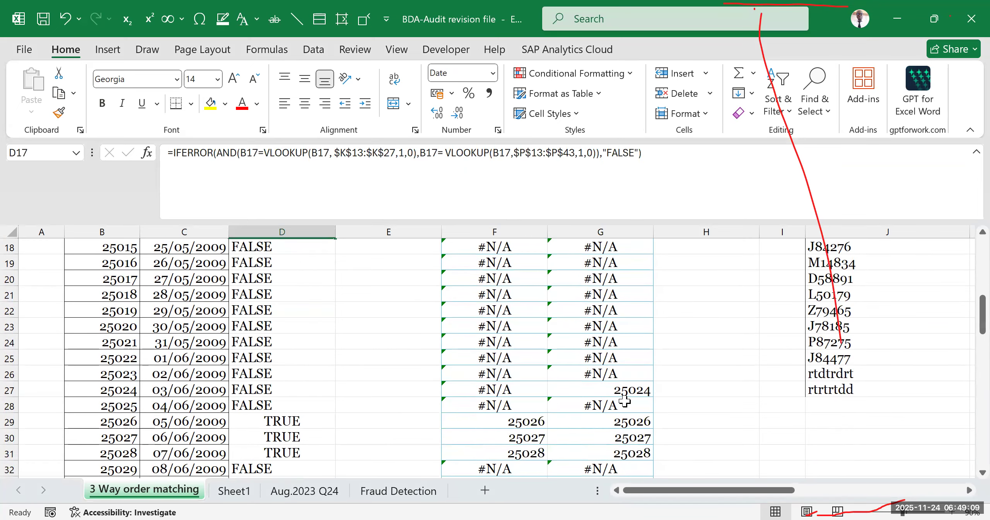
pyautogui.moveTo(112, 390); pyautogui.dragTo(565, 391)
pyautogui.click(210, 103)
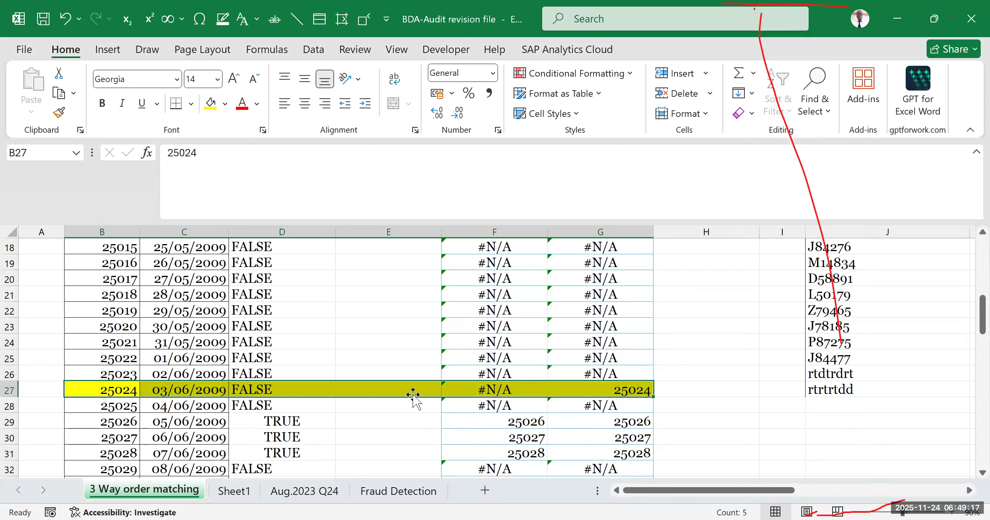
pyautogui.click(411, 325)
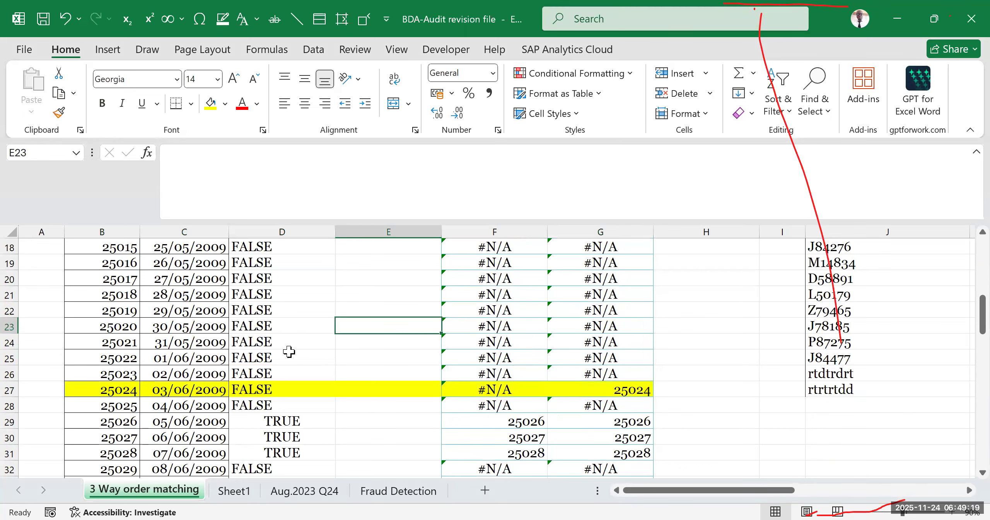
# - Examine both VLOOKUP conditions and the "FALSE" fallback in D27's match formula
pyautogui.click(274, 391)
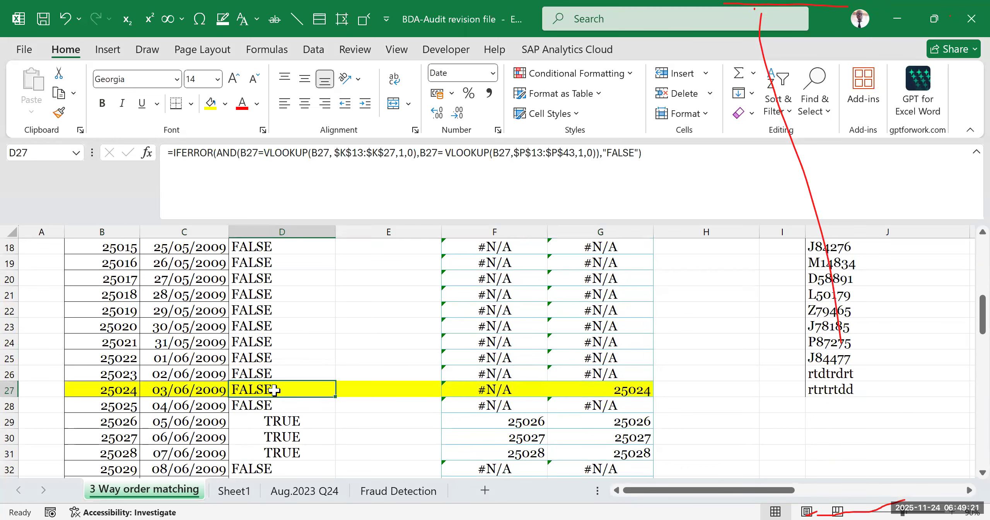
pyautogui.doubleClick(273, 389)
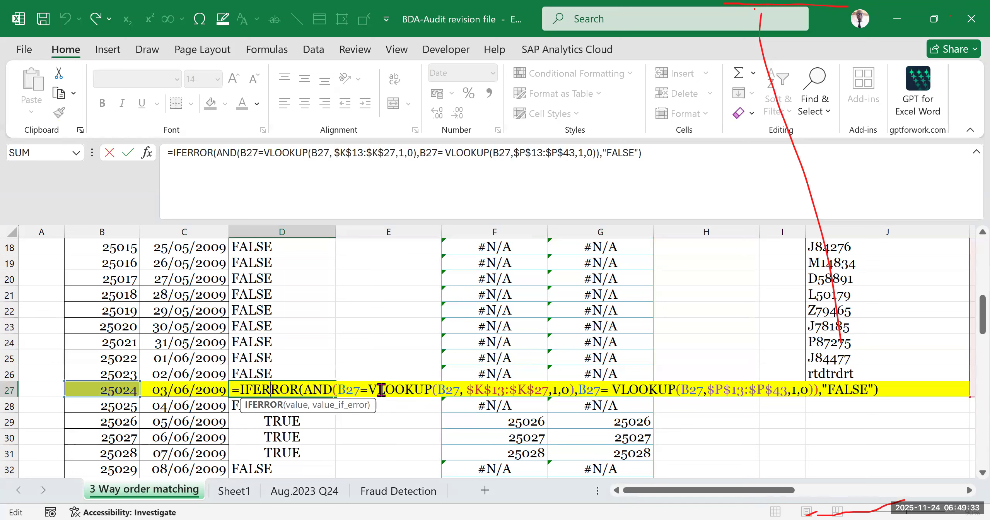
pyautogui.moveTo(368, 389); pyautogui.dragTo(548, 389)
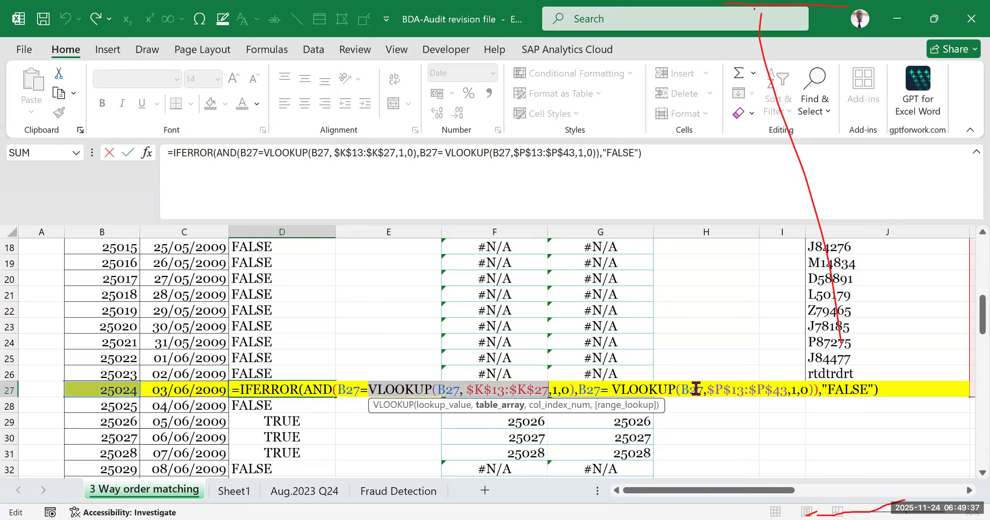
pyautogui.moveTo(697, 388); pyautogui.dragTo(840, 390)
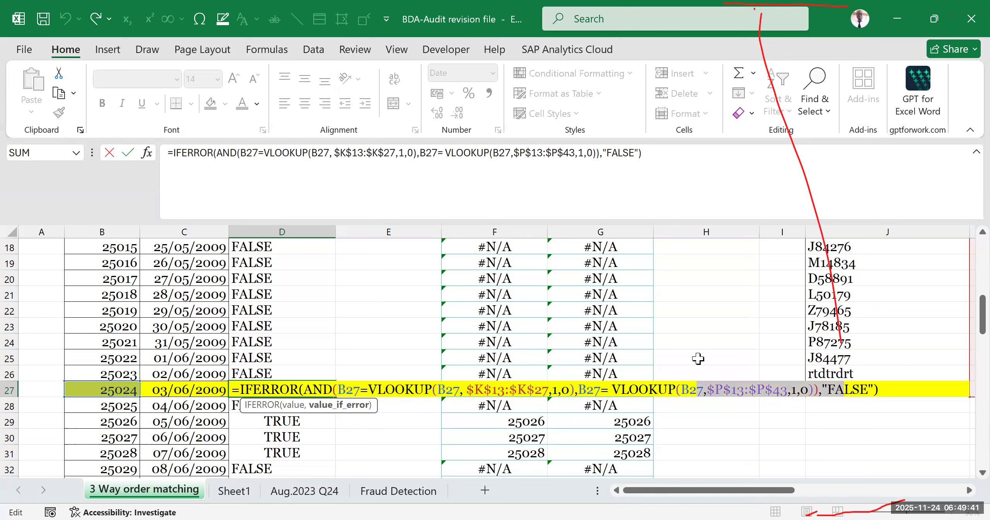
pyautogui.press('Return')
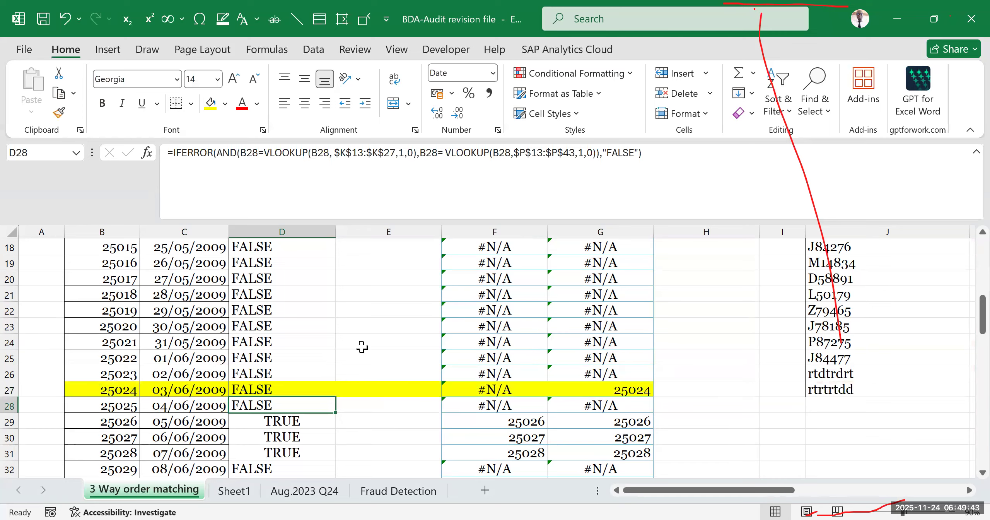
# - Inspect the B13 comparison and the lookup value argument of the first VLOOKUP in D13's formula
pyautogui.scroll(3, 305, 339)
pyautogui.doubleClick(296, 325)
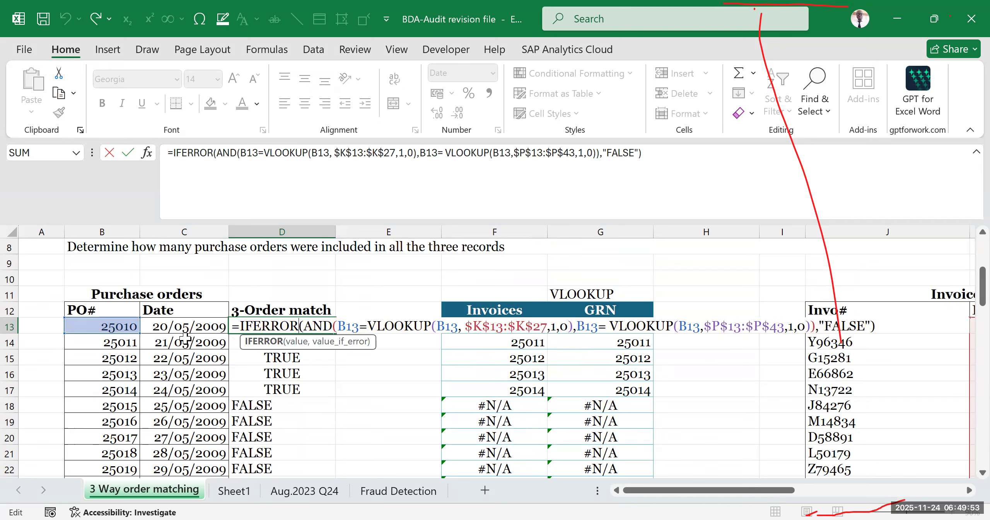
pyautogui.click(353, 327)
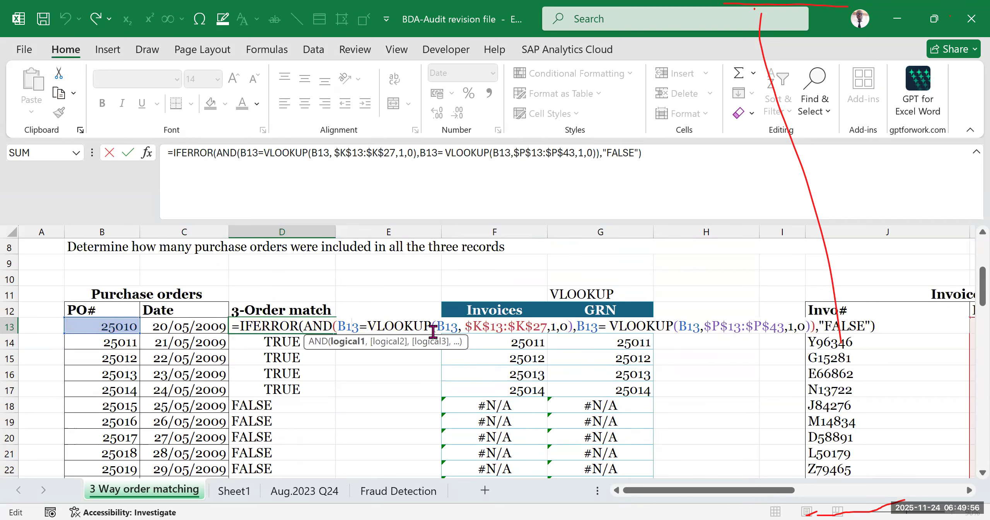
pyautogui.click(454, 327)
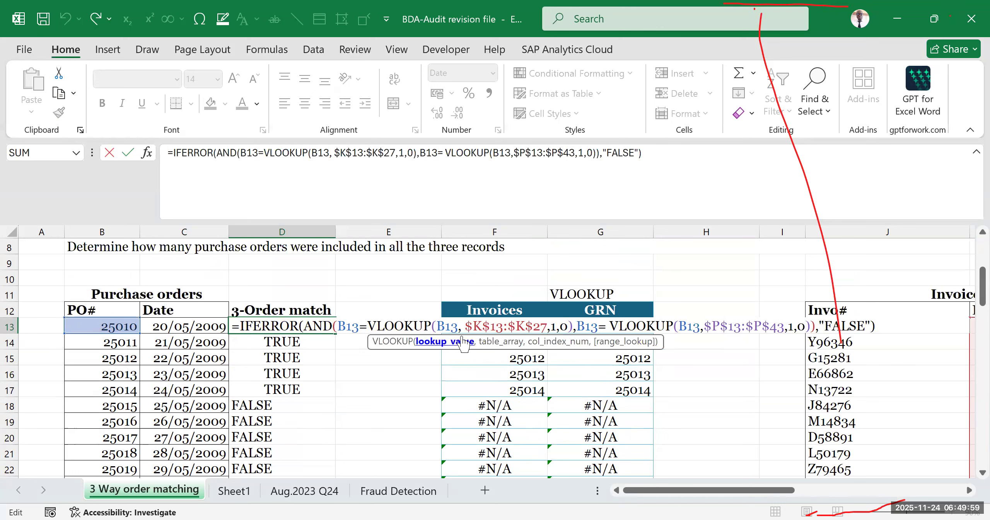
pyautogui.doubleClick(447, 326)
pyautogui.click(441, 325)
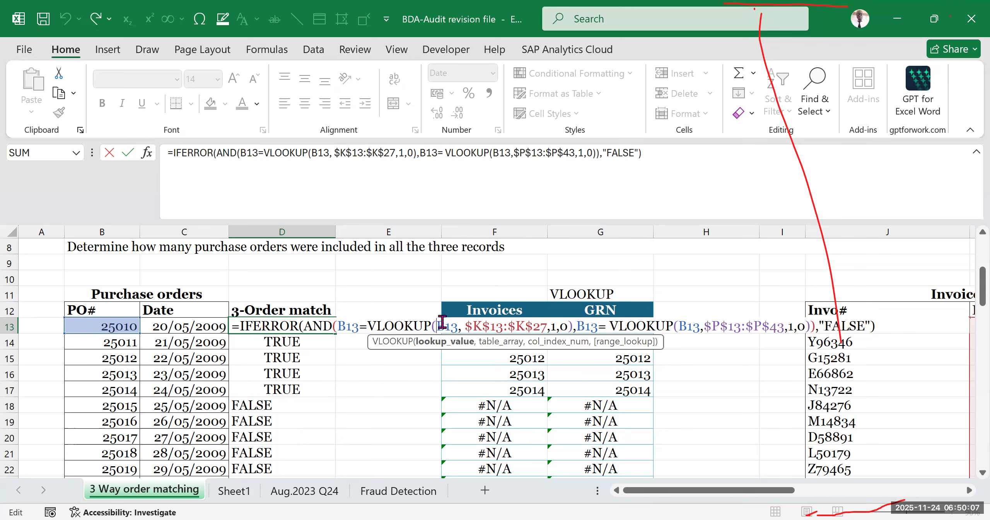
pyautogui.press('Return')
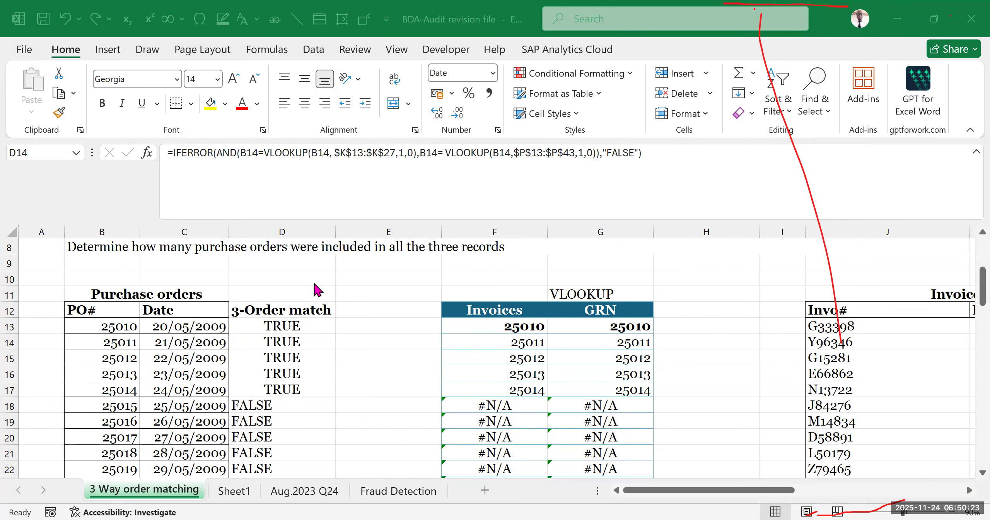
# - Review the Required instructions above the table against the 3-Order match results
pyautogui.click(681, 282)
pyautogui.scroll(-3, 698, 380)
pyautogui.scroll(5, 573, 410)
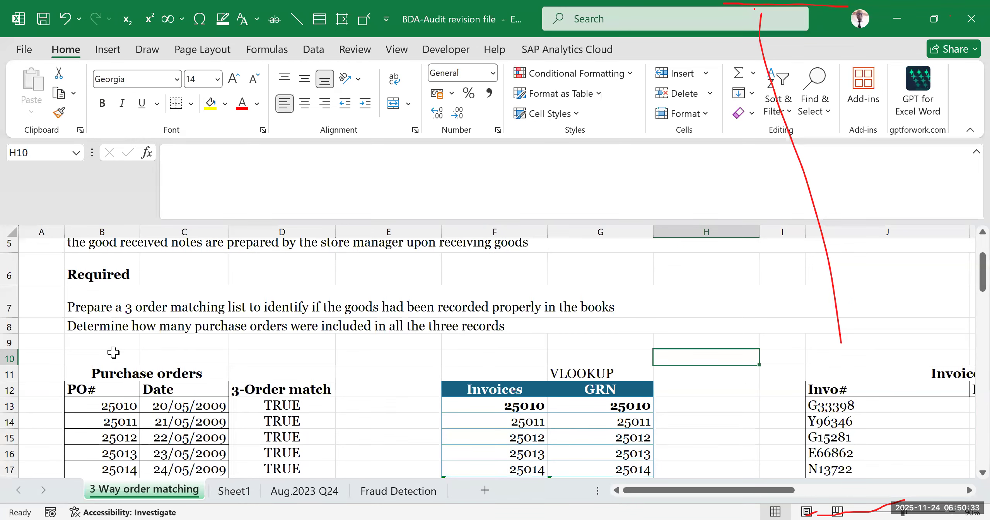
pyautogui.scroll(-1, 333, 348)
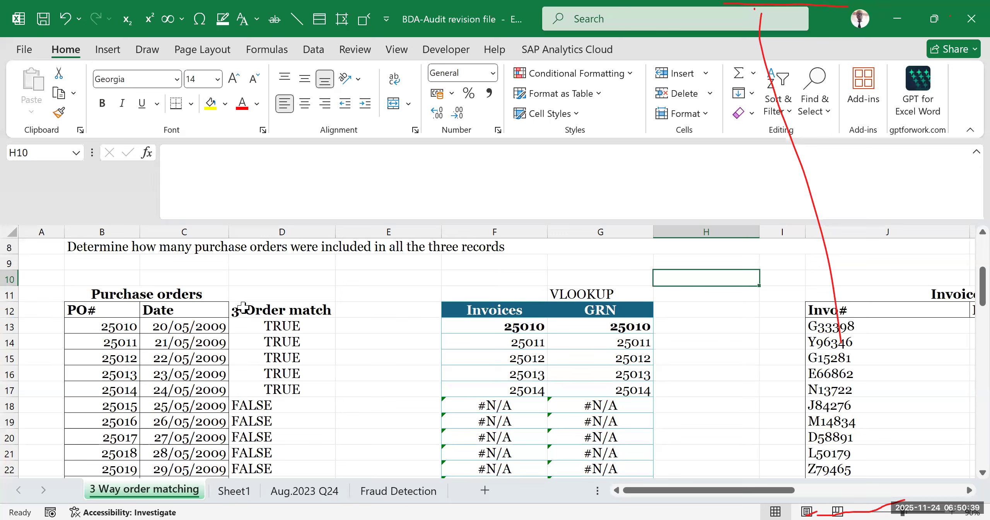
# - Insert a blank column at column F, between the 3-Order match results and the Invoices lookup column
pyautogui.click(364, 322)
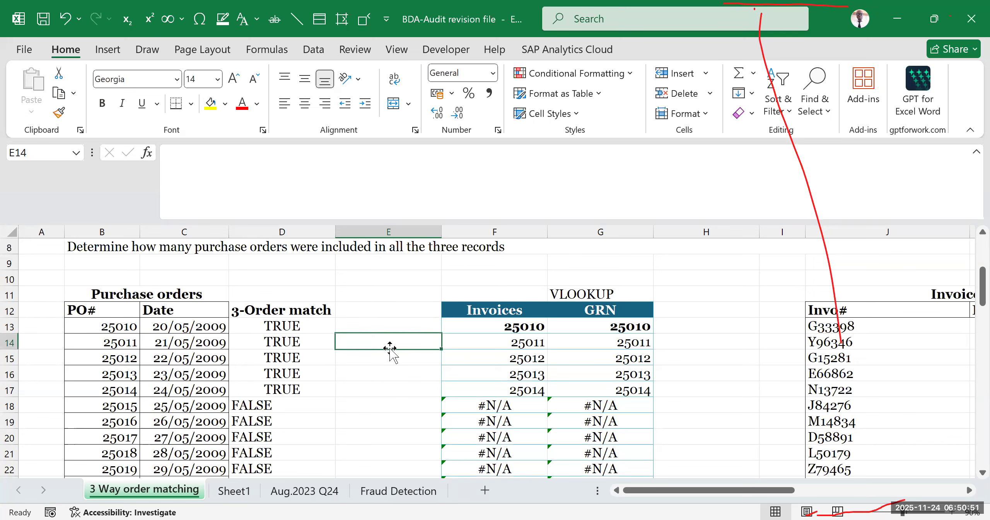
pyautogui.click(461, 229)
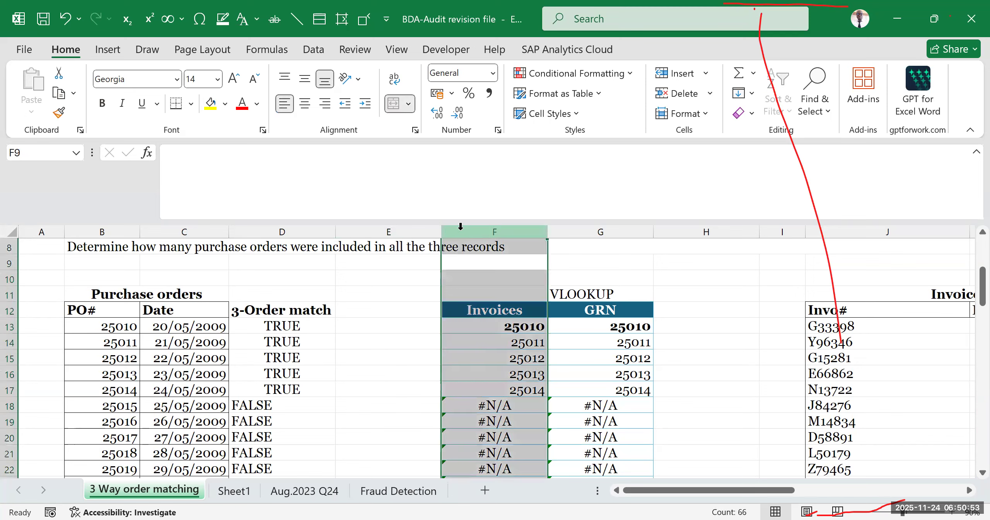
pyautogui.hotkey('ctrl', 'shift', '+')
pyautogui.click(490, 389)
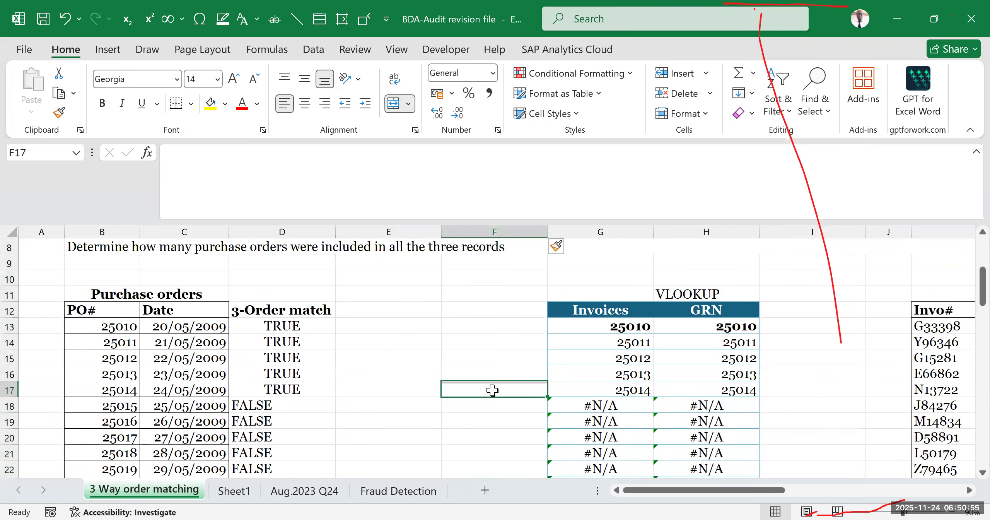
# - Enter the count labels TRUE in E13 and FALSE in E14 beside the 3-Order match column
pyautogui.click(421, 310)
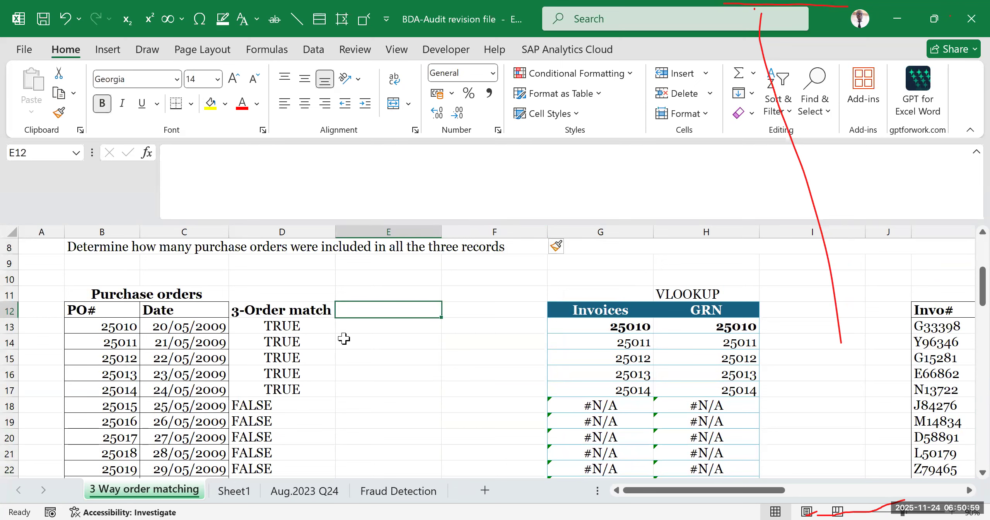
pyautogui.click(401, 369)
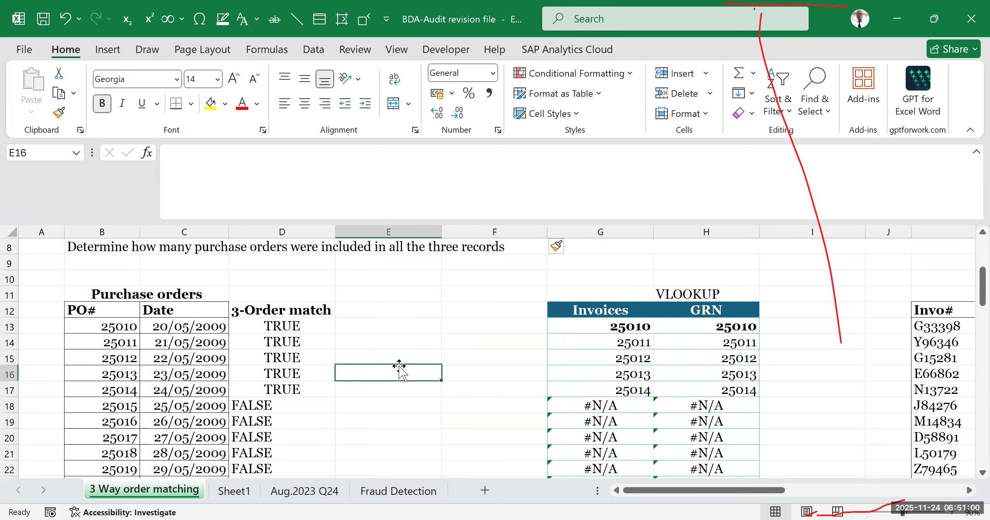
pyautogui.click(415, 331)
pyautogui.write('TR')
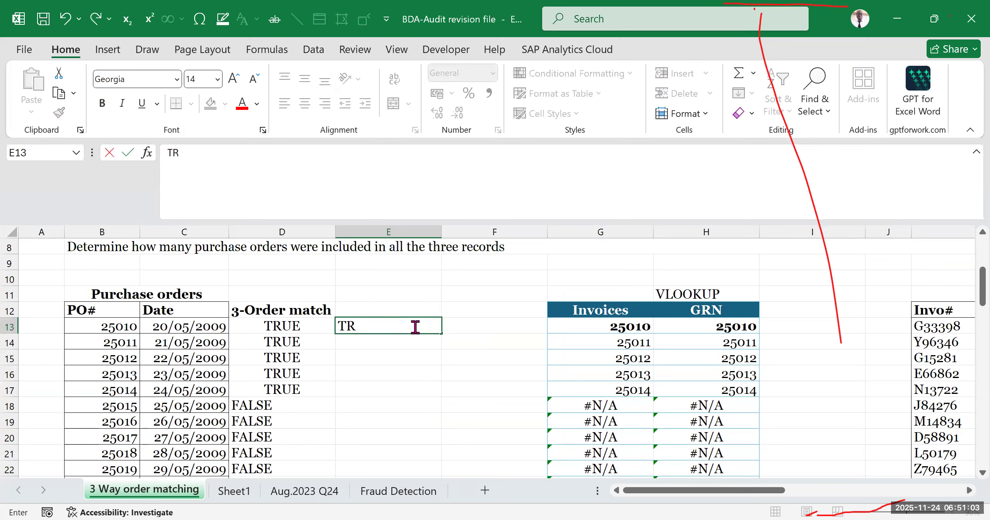
pyautogui.write('UE')
pyautogui.press('Return')
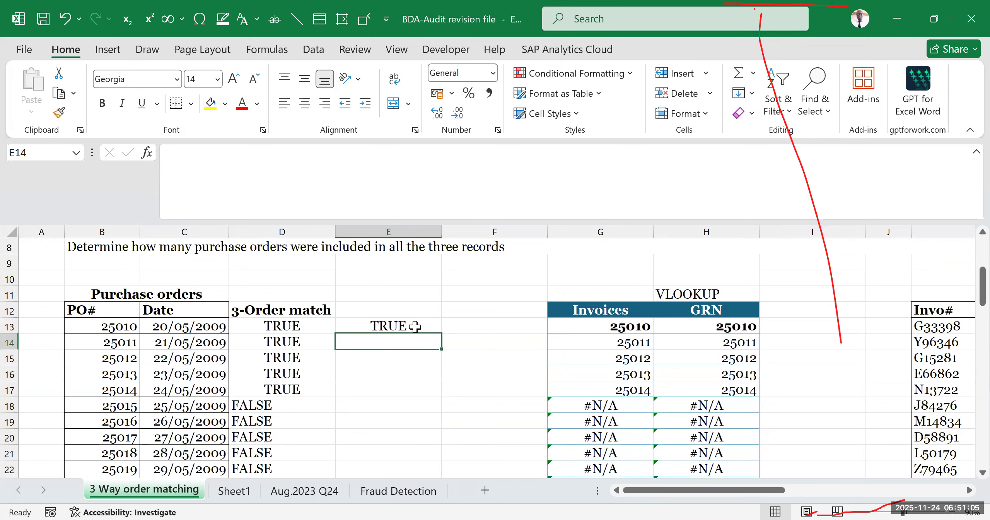
pyautogui.write('F')
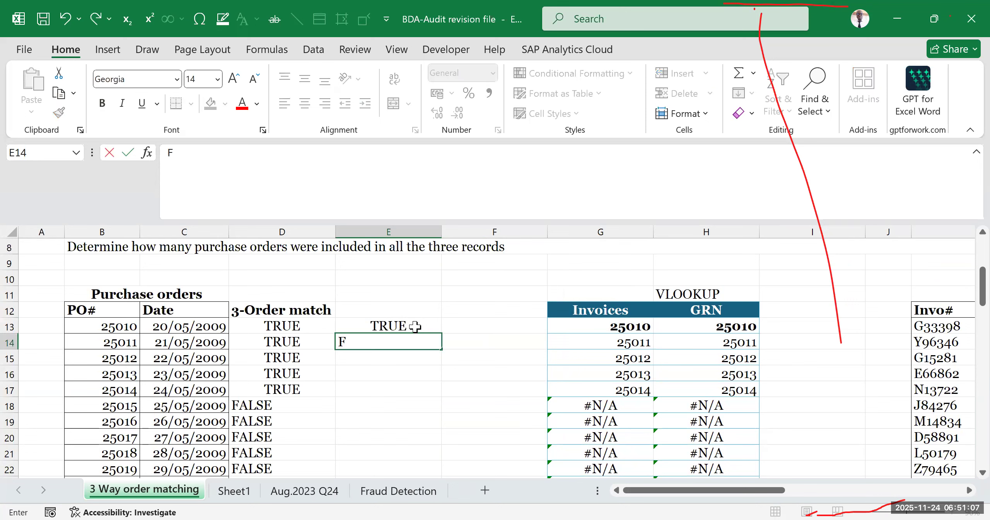
pyautogui.write('ALSE')
pyautogui.click(494, 421)
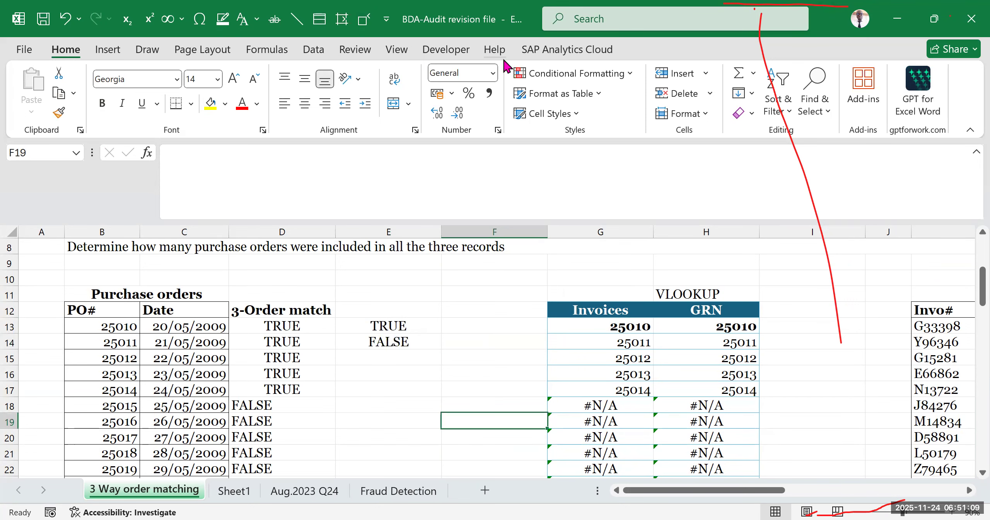
pyautogui.click(495, 110)
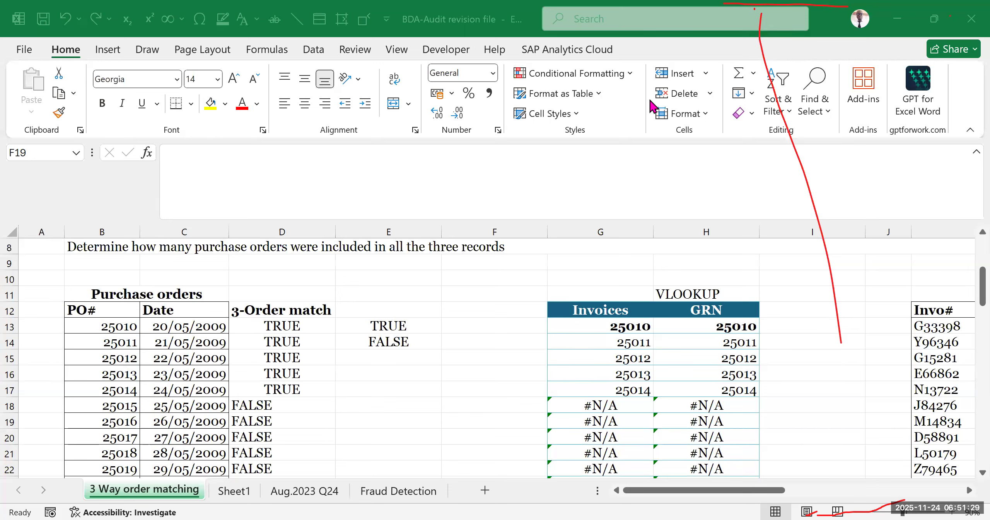
# - Start a COUNTIF formula in F13 with the absolute range $D$13:$D$77
pyautogui.click(445, 327)
pyautogui.write('=')
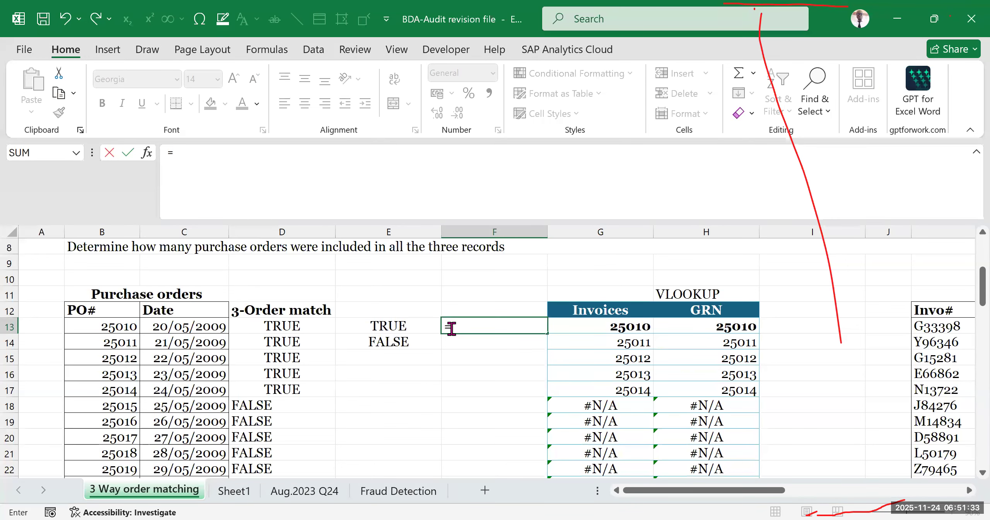
pyautogui.write('COUNTI')
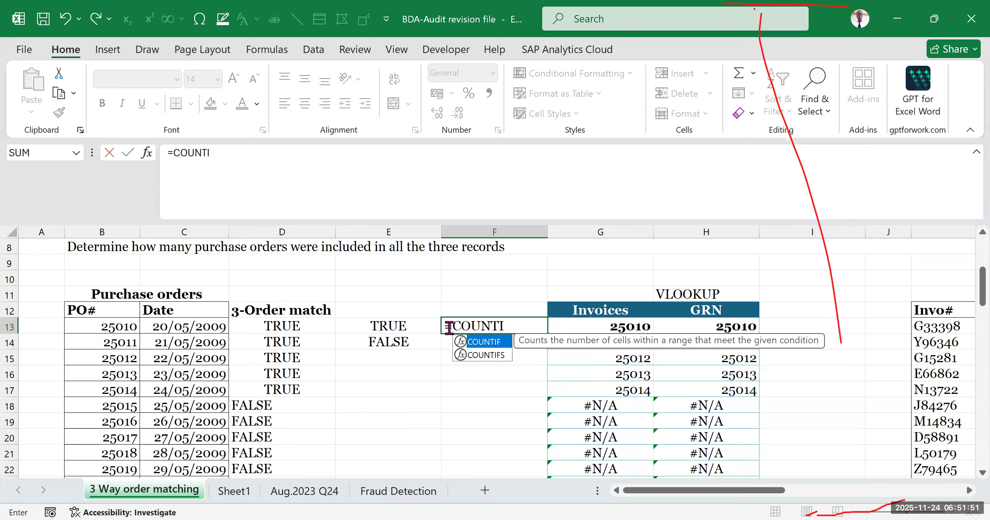
pyautogui.press('Down')
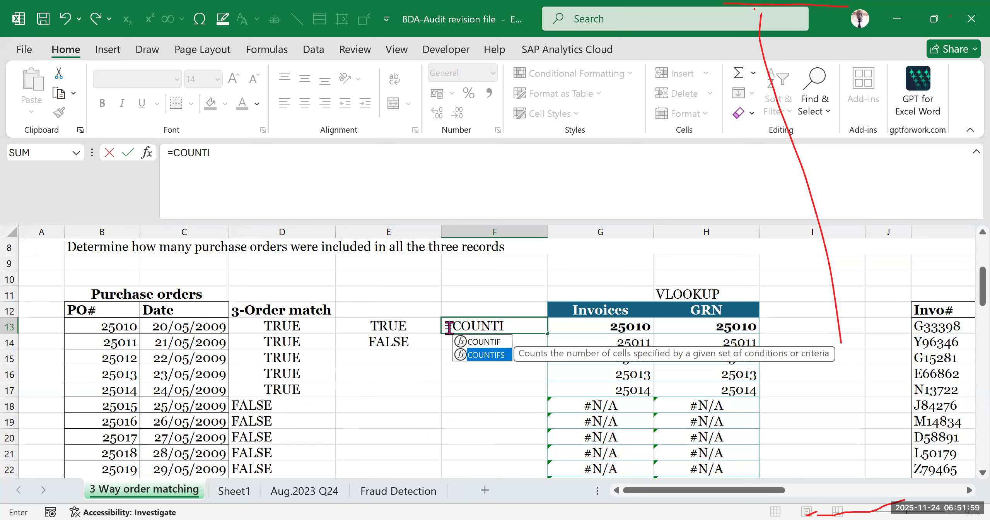
pyautogui.click(480, 342)
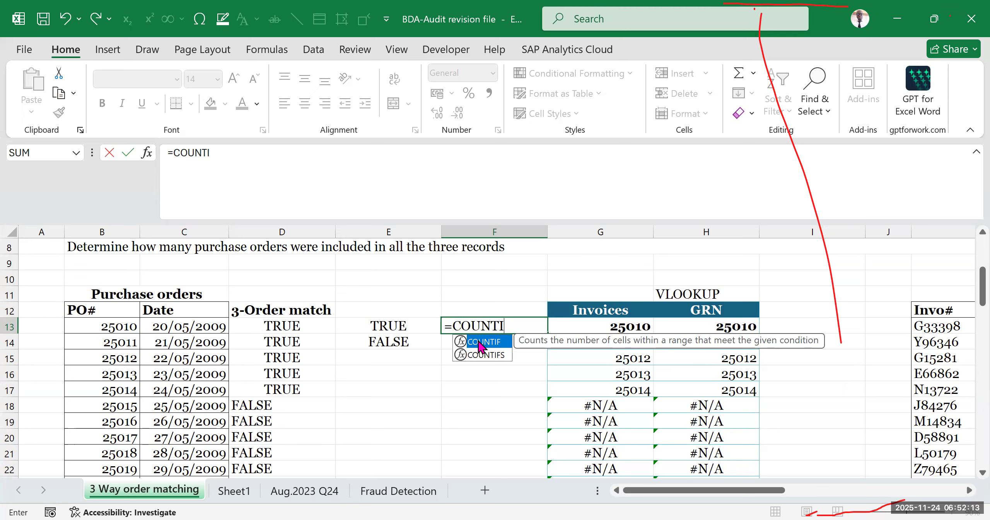
pyautogui.doubleClick(480, 341)
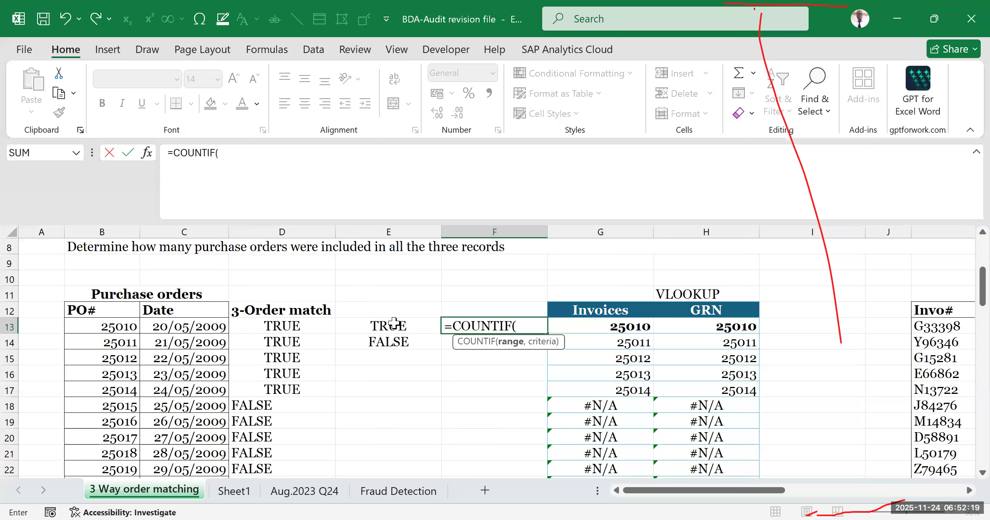
pyautogui.click(259, 324)
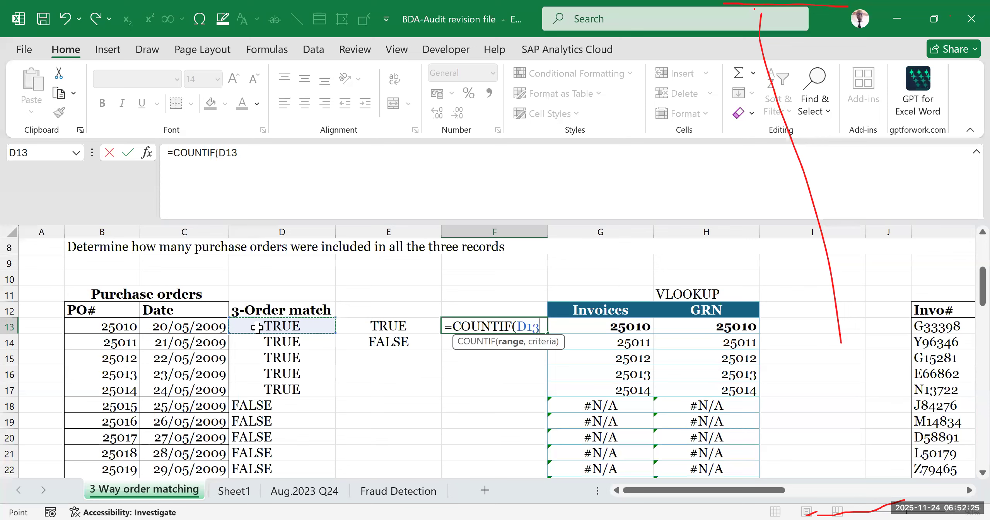
pyautogui.hotkey('ctrl', 'shift', 'Down')
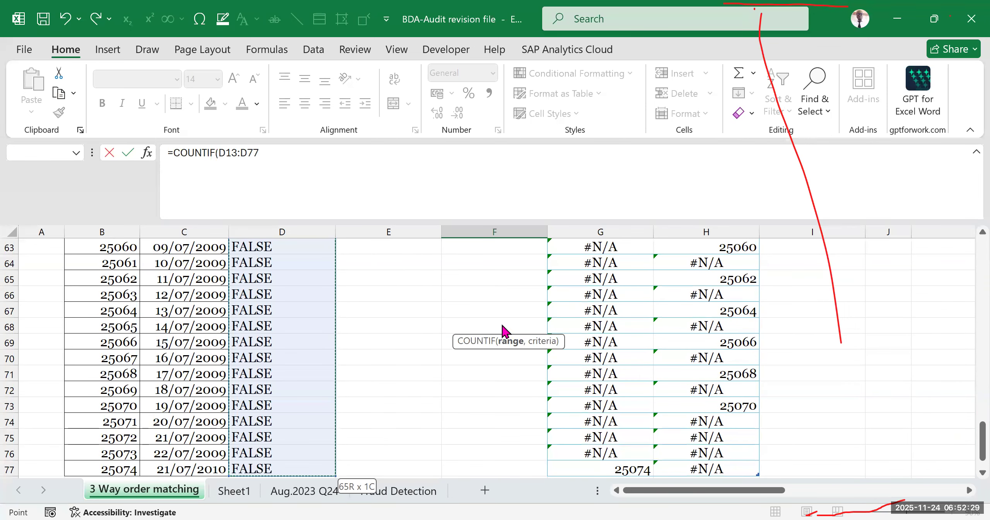
pyautogui.press('F4')
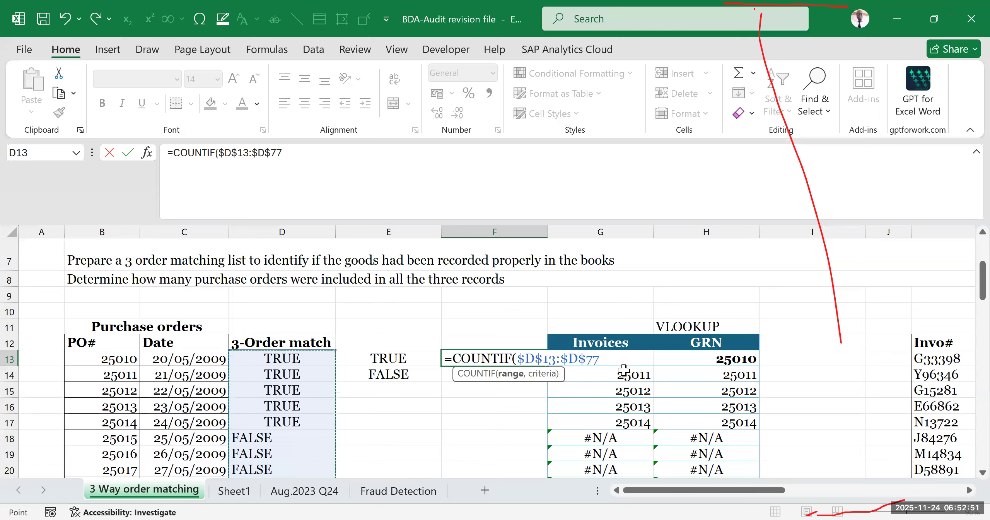
# - Complete the COUNTIF formula in F13 with the criterion "TRUE"
pyautogui.write(',')
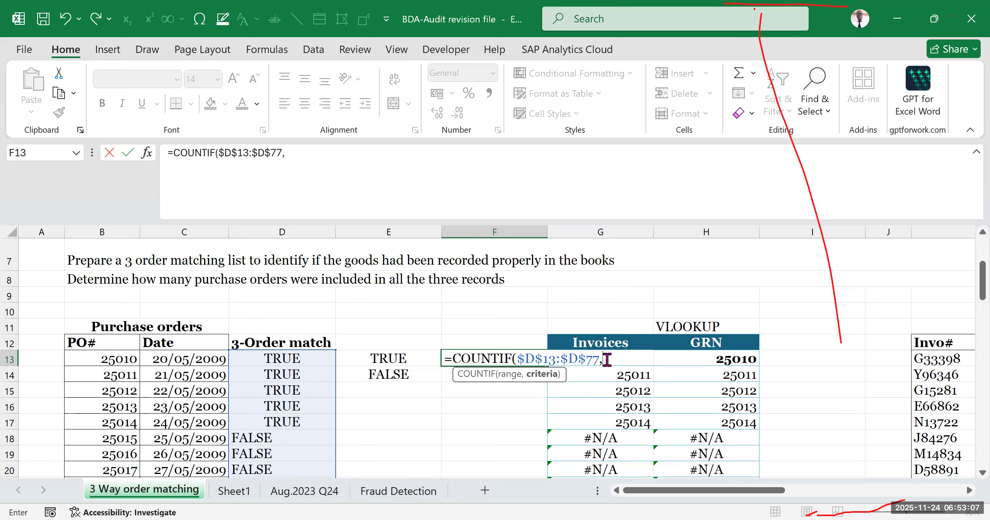
pyautogui.write('TRUE"')
pyautogui.press('Return')
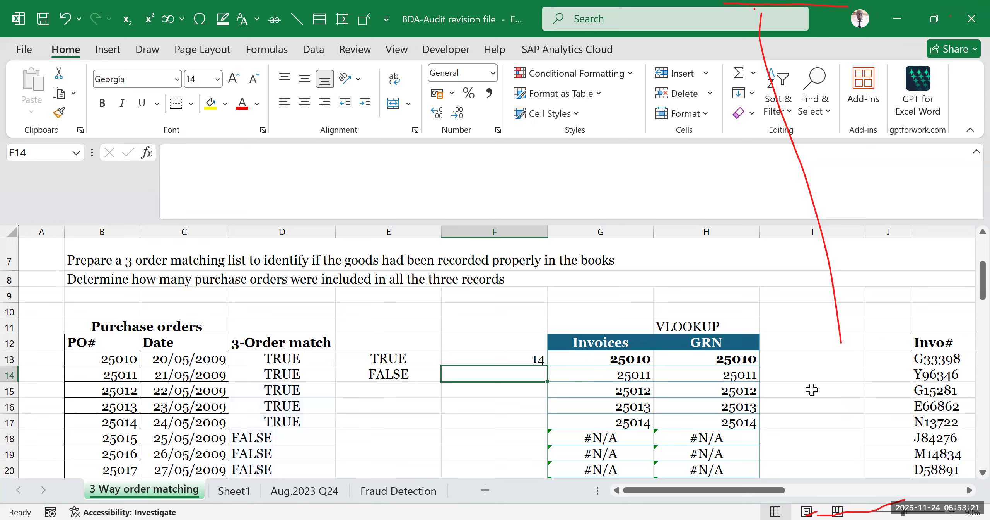
pyautogui.click(813, 343)
pyautogui.click(809, 307)
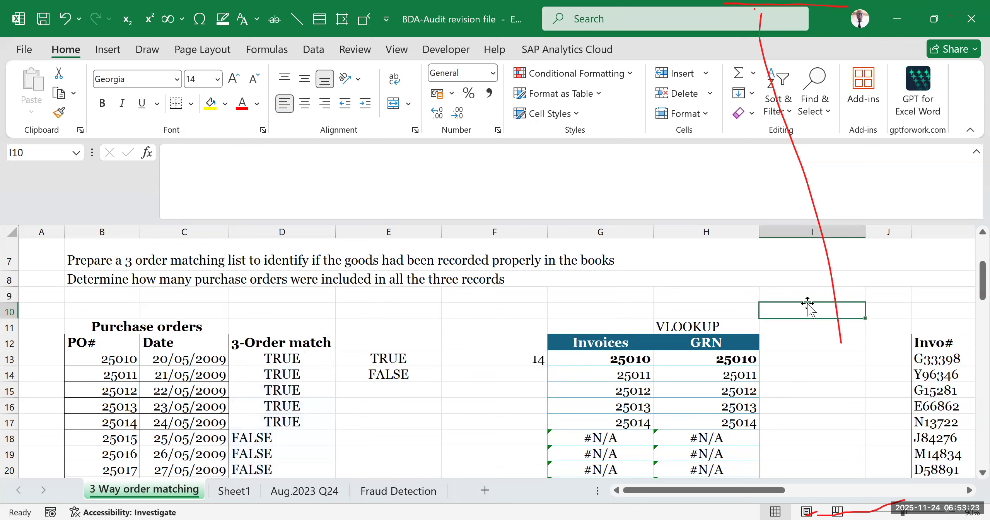
pyautogui.click(540, 311)
pyautogui.click(486, 345)
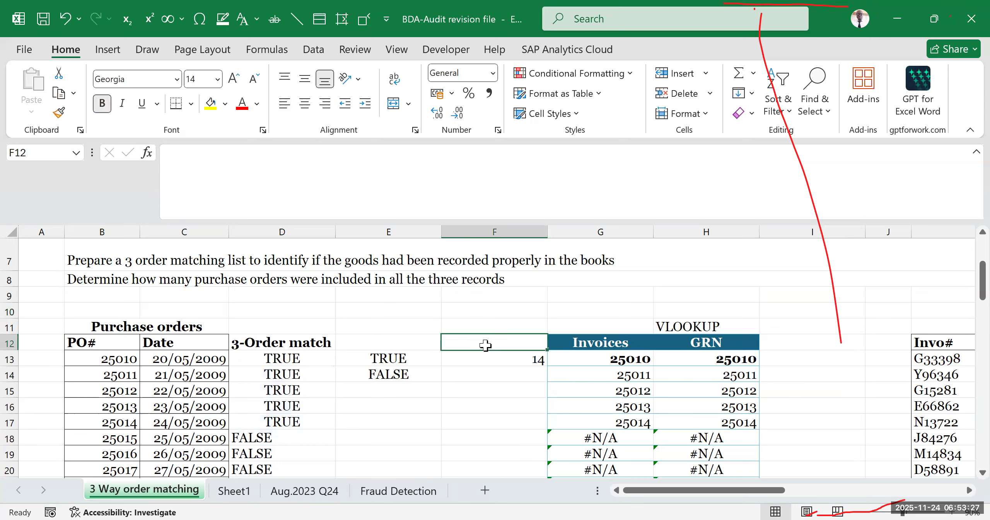
# - Start a second COUNTIF formula in F12 over the relative range D13:D77
pyautogui.click(420, 342)
pyautogui.click(508, 340)
pyautogui.write('=')
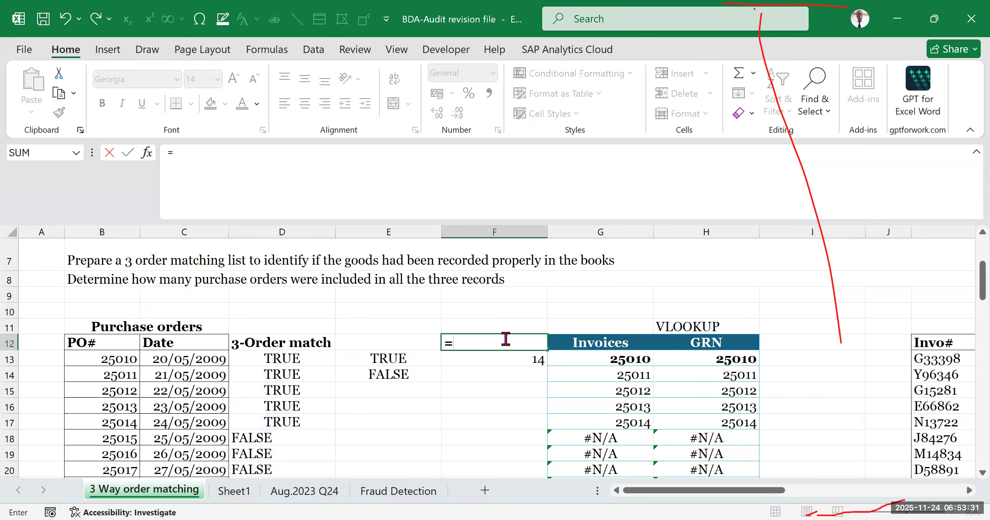
pyautogui.write('COU')
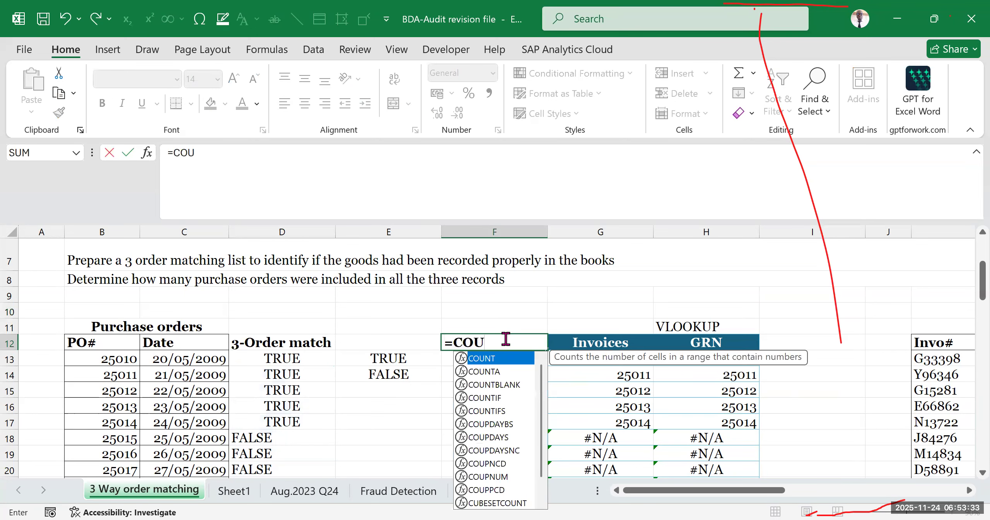
pyautogui.write('NTI')
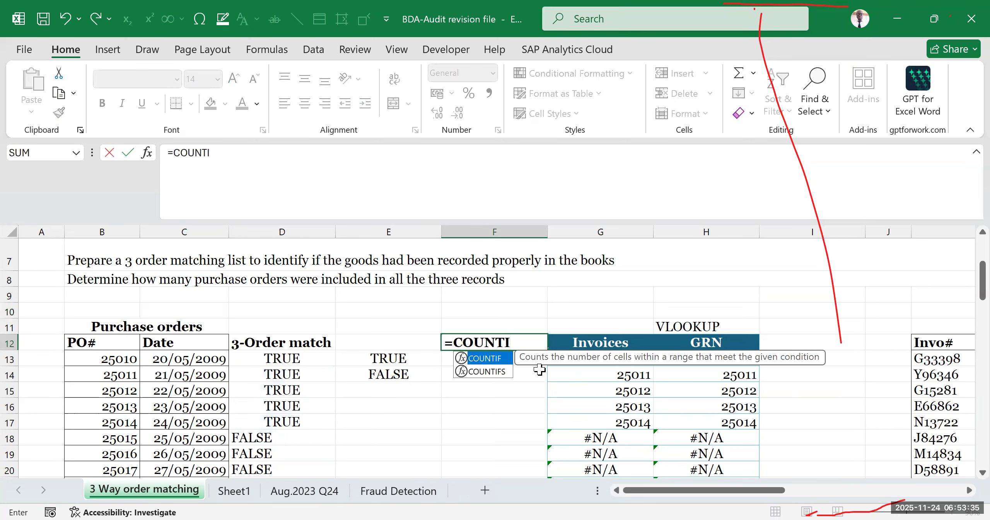
pyautogui.press('Tab')
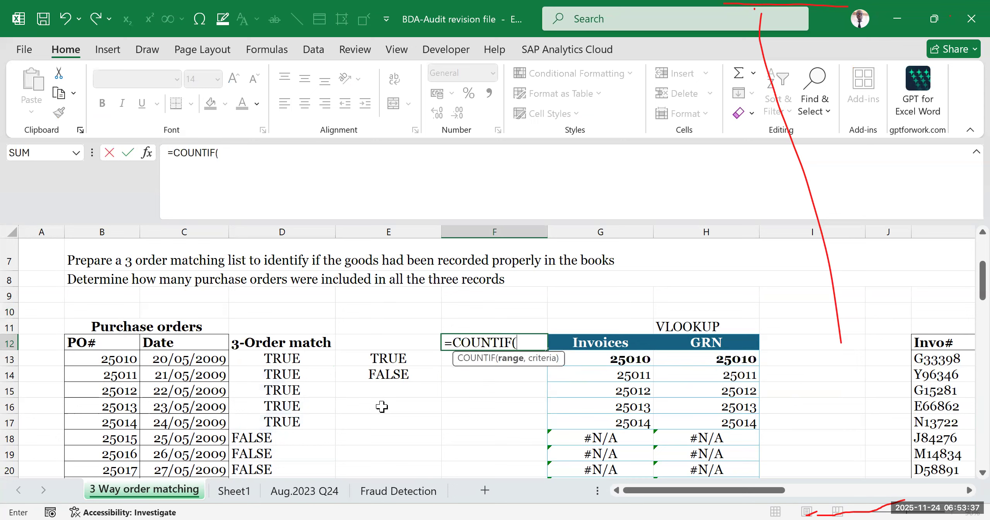
pyautogui.click(273, 356)
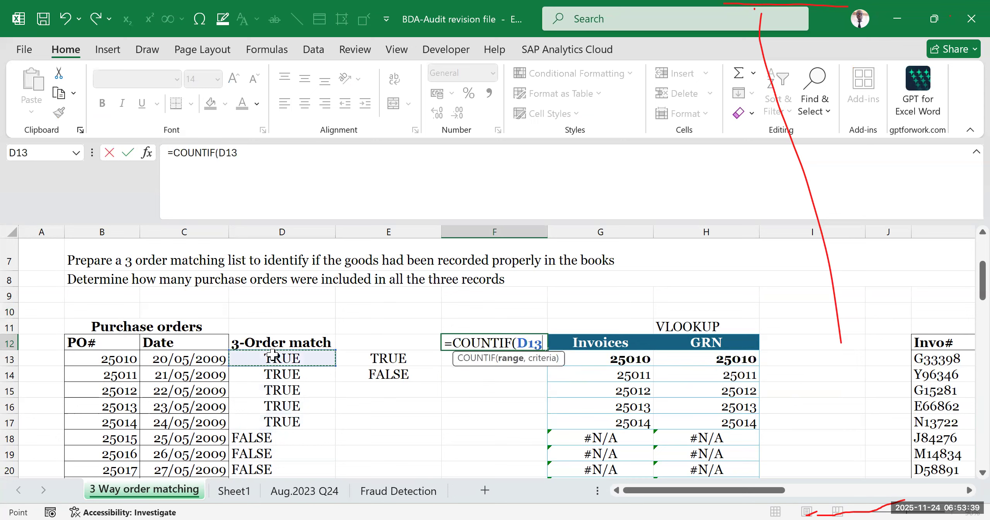
pyautogui.hotkey('ctrl', 'shift', 'Down')
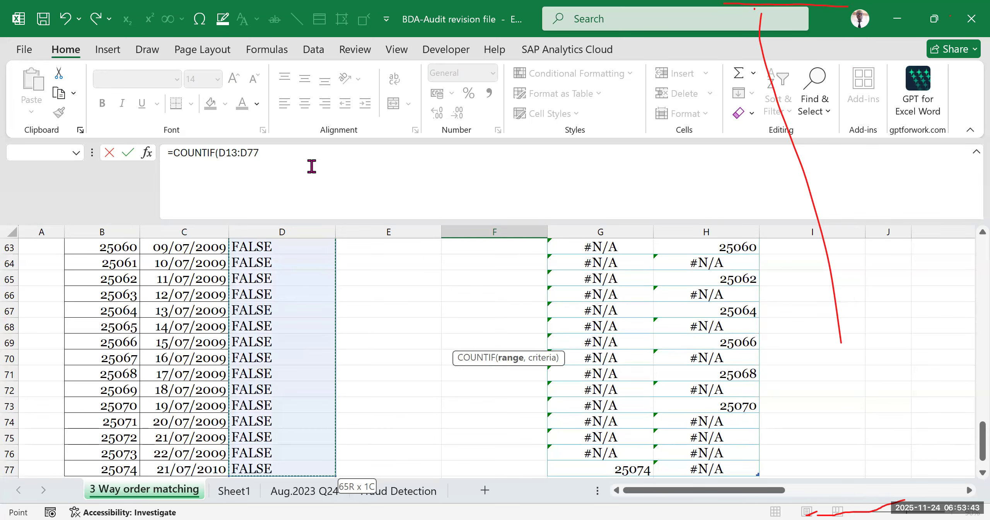
# - Finish F12's COUNTIF formula with the criterion "TRUE" and select the cell to check it
pyautogui.write(',')
pyautogui.scroll(7, 414, 306)
pyautogui.scroll(12, 414, 306)
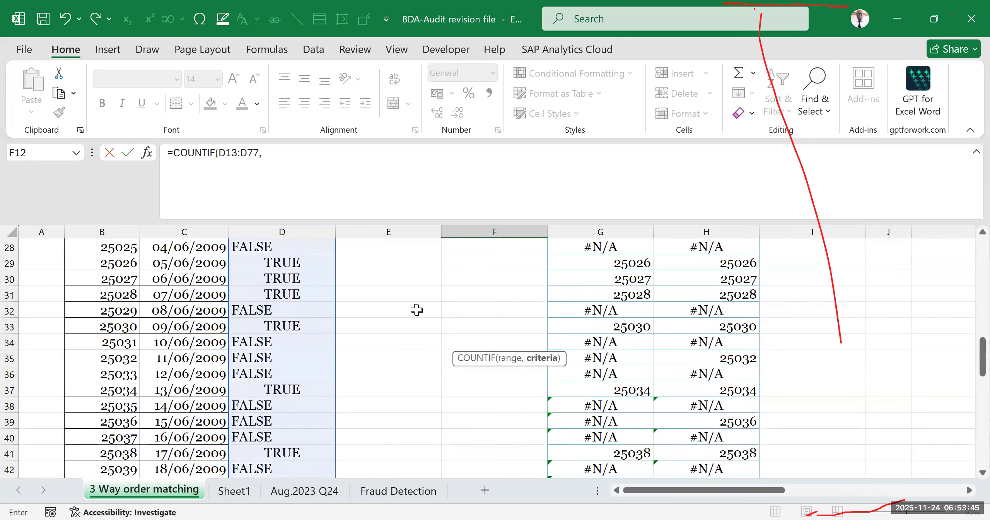
pyautogui.scroll(1, 422, 317)
pyautogui.write('"TRUE"')
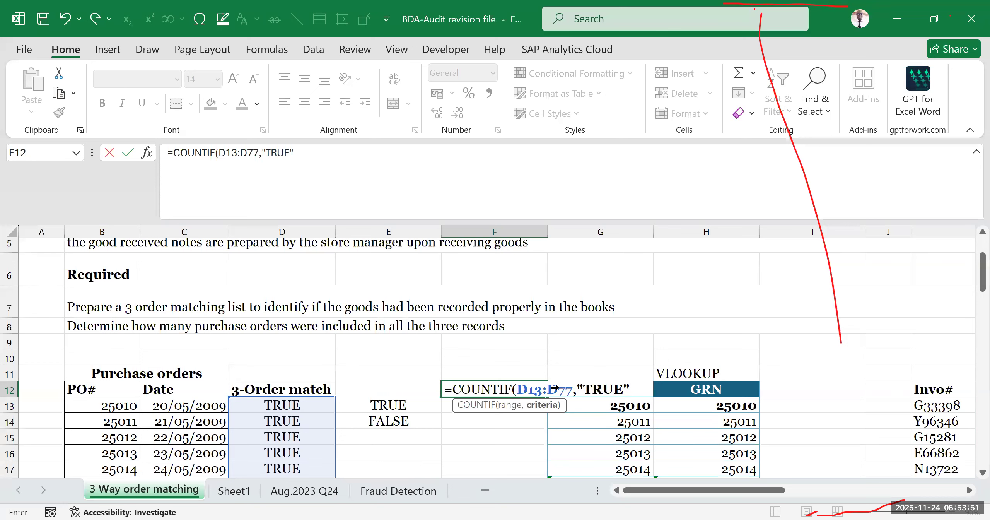
pyautogui.press('Return')
pyautogui.click(505, 395)
pyautogui.scroll(-1, 484, 391)
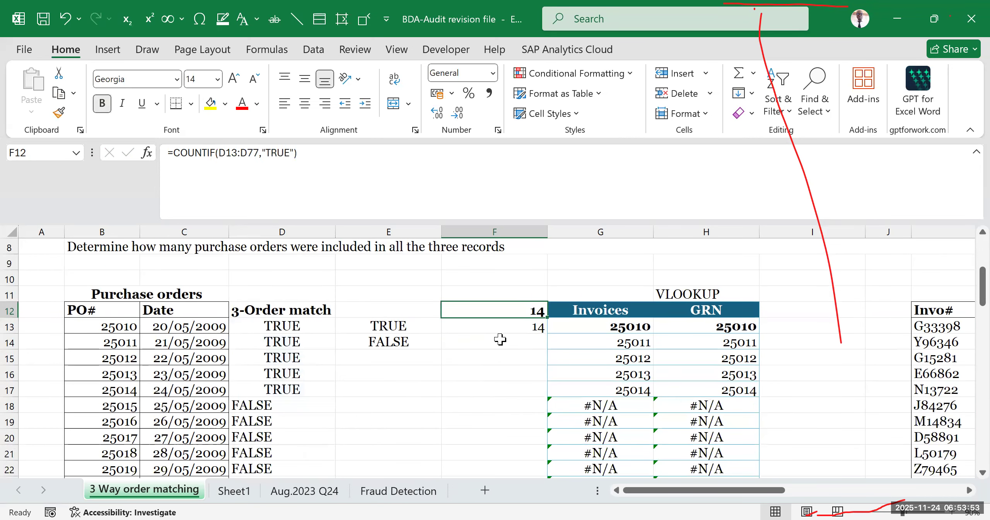
# - Review the results in the upper rows of the 3-Order match column that the COUNTIF formula counts
pyautogui.click(450, 340)
pyautogui.moveTo(282, 327); pyautogui.dragTo(288, 452)
pyautogui.click(293, 360)
pyautogui.moveTo(300, 330); pyautogui.dragTo(296, 342)
pyautogui.click(333, 370)
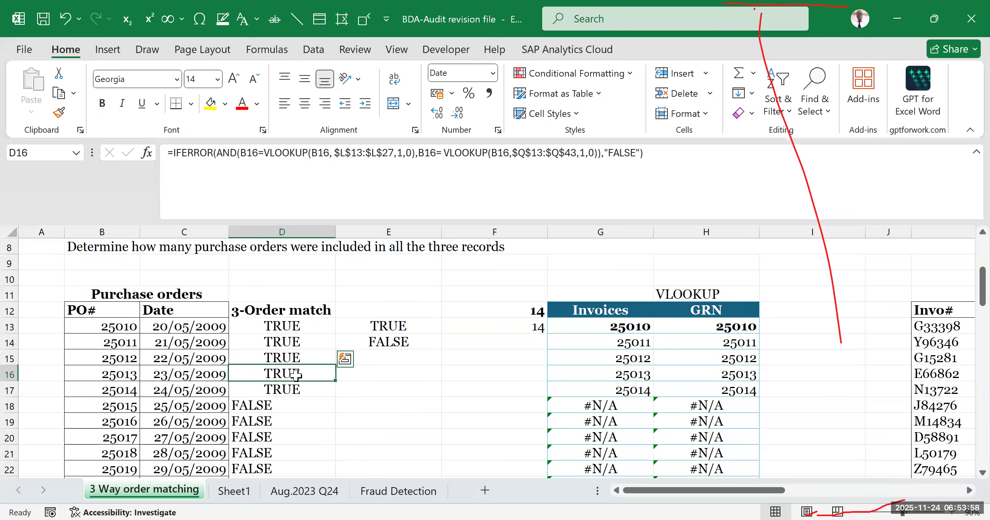
# - Delete the duplicate COUNTIF formula from F12
pyautogui.click(510, 312)
pyautogui.click(476, 325)
pyautogui.click(499, 307)
pyautogui.press('Delete')
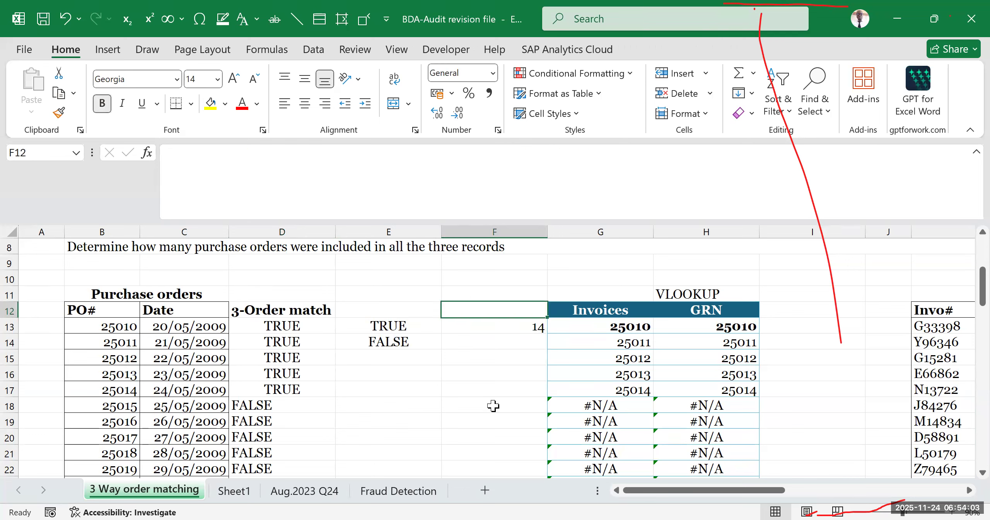
pyautogui.click(492, 405)
pyautogui.click(418, 439)
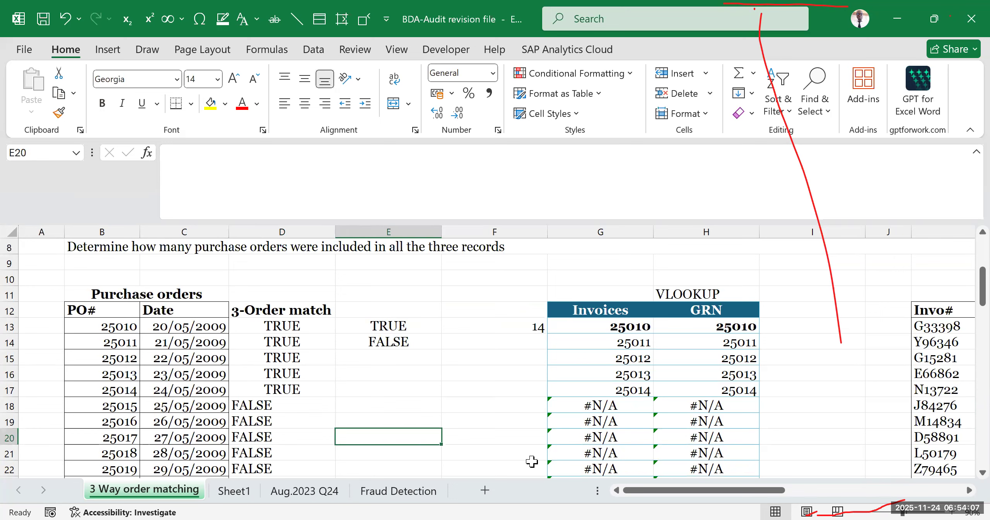
pyautogui.moveTo(637, 492); pyautogui.dragTo(579, 499)
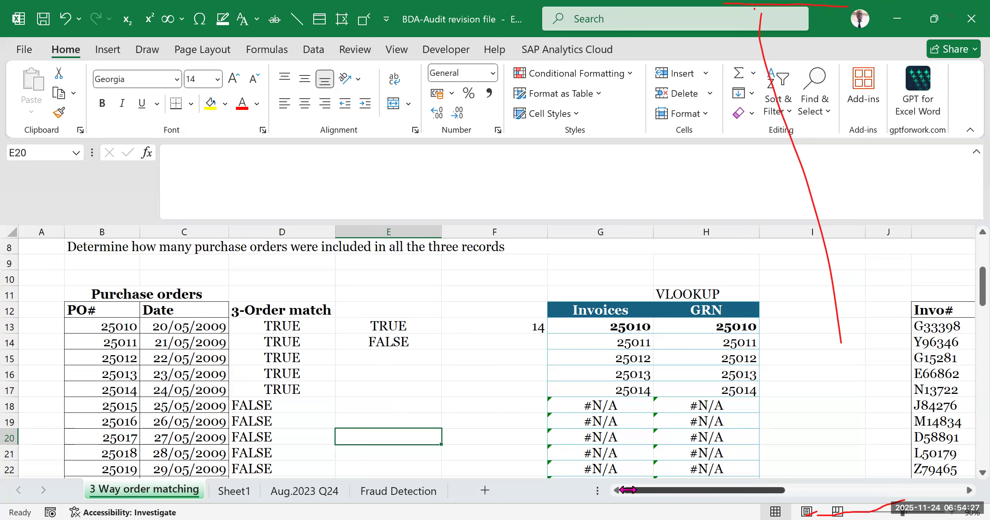
pyautogui.click(29, 314)
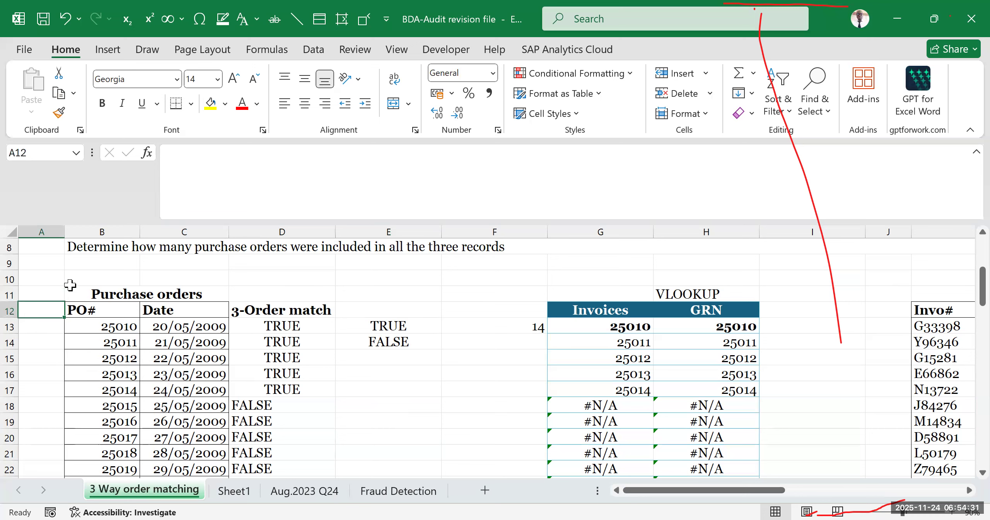
pyautogui.moveTo(91, 325); pyautogui.dragTo(66, 405)
pyautogui.click(36, 311)
pyautogui.moveTo(414, 326); pyautogui.dragTo(450, 325)
pyautogui.click(45, 326)
pyautogui.click(40, 310)
pyautogui.click(508, 72)
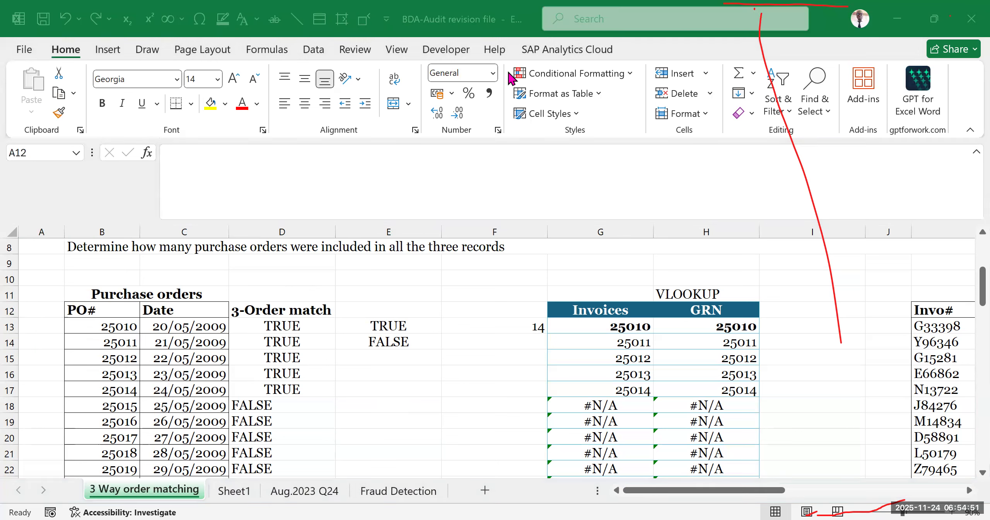
# - Count the purchase order numbers in cell A12 with the formula =COUNT(B13:B77)
pyautogui.click(43, 311)
pyautogui.write('=')
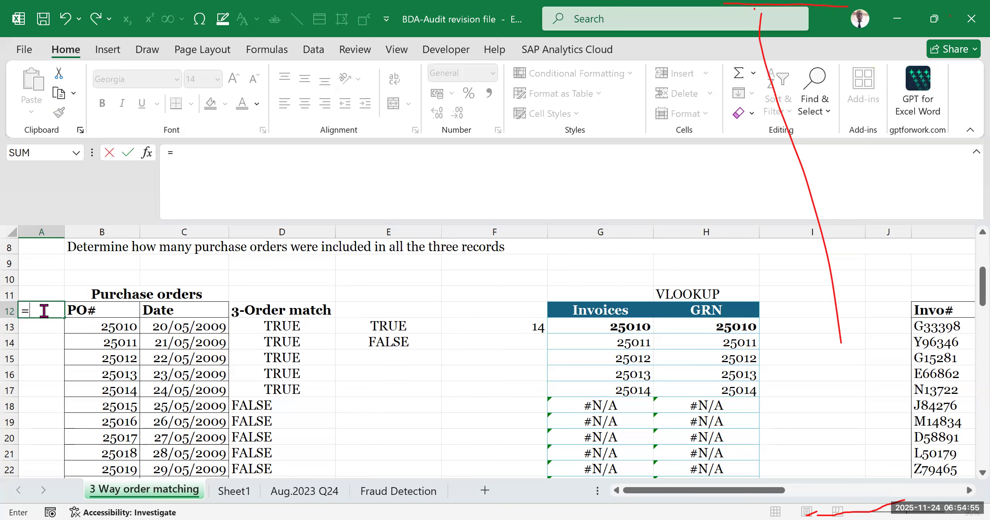
pyautogui.write('COUNT')
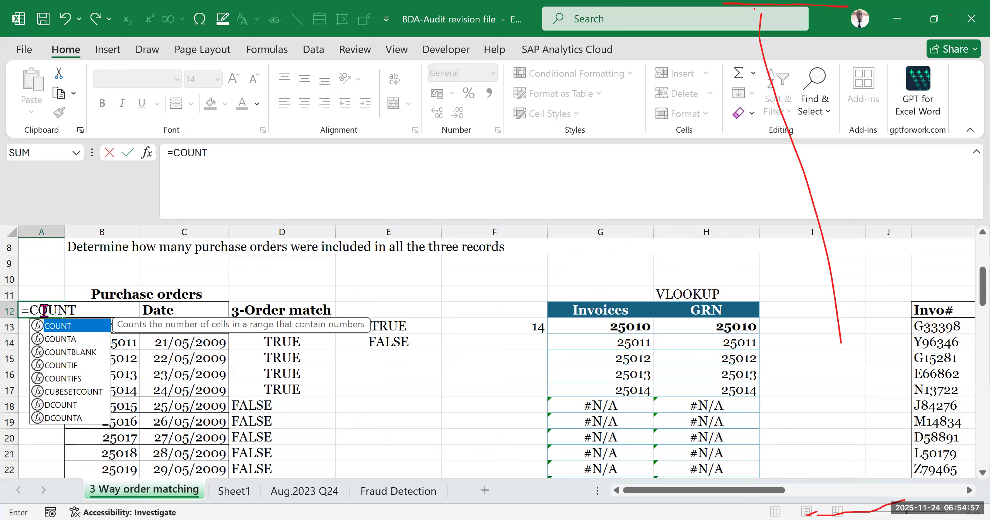
pyautogui.write('(')
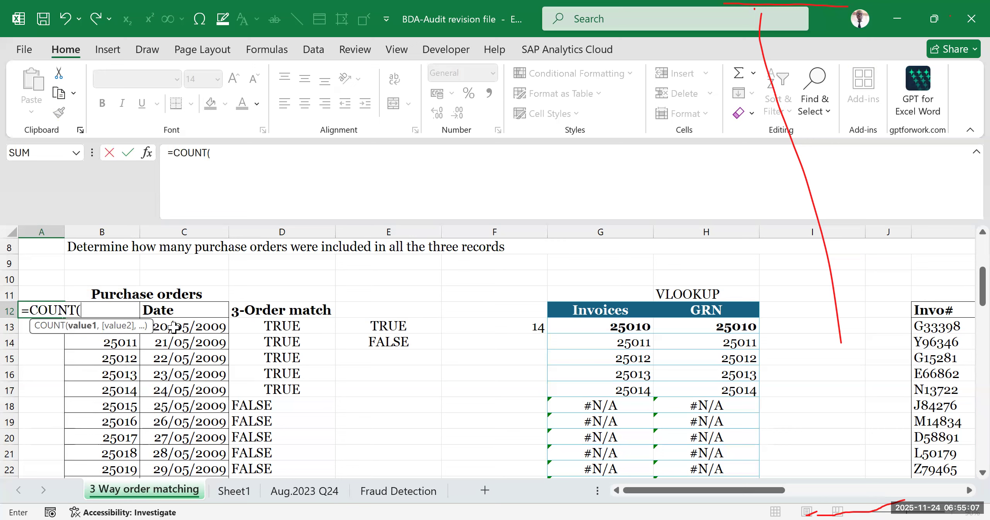
pyautogui.click(172, 324)
pyautogui.press('Left')
pyautogui.press('Left')
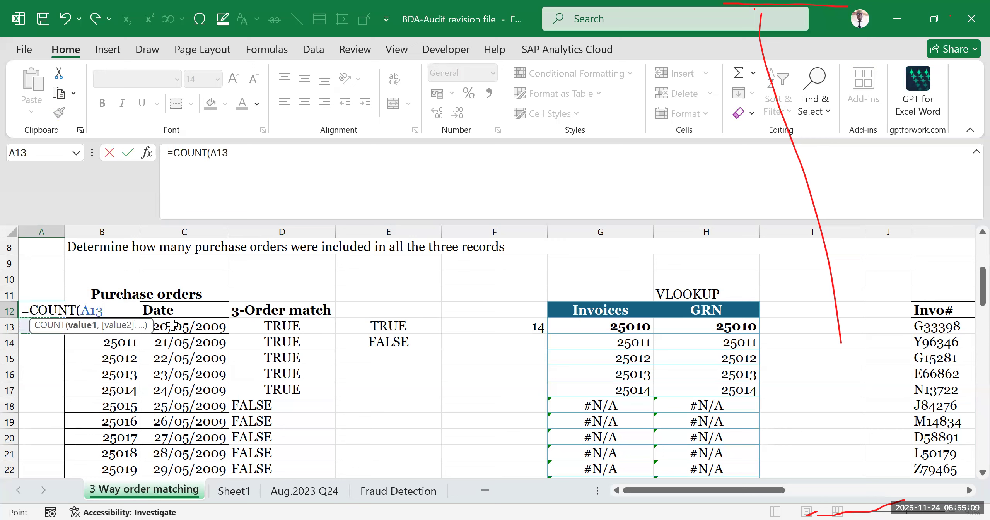
pyautogui.press('Right')
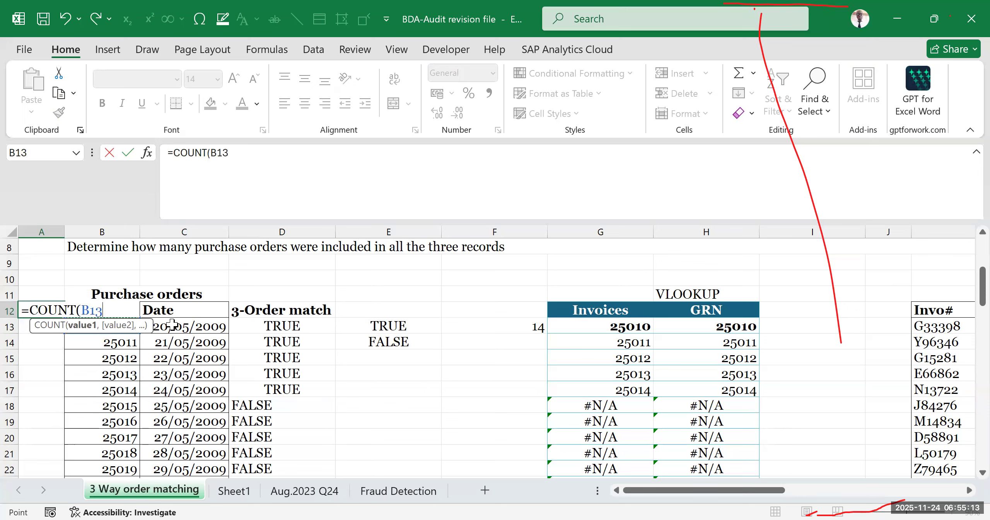
pyautogui.hotkey('ctrl', 'shift', 'Down')
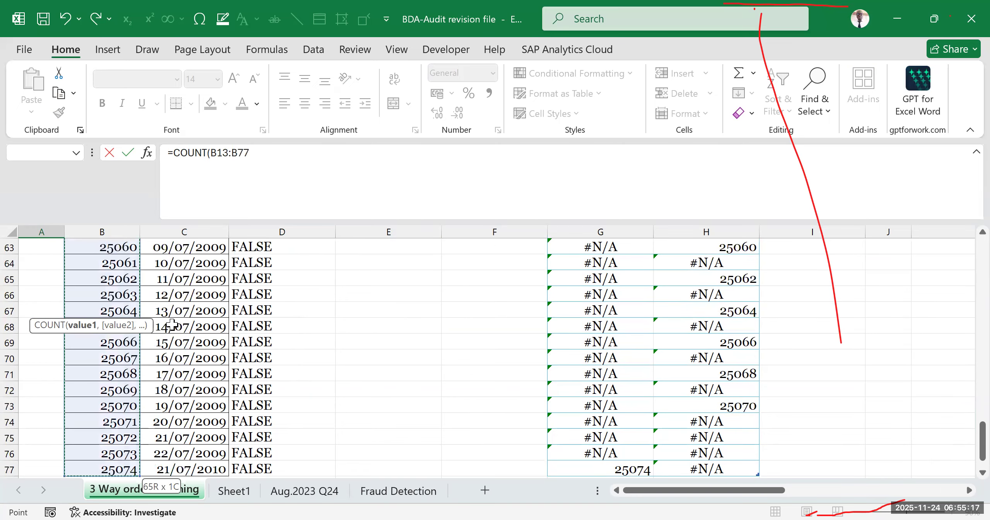
pyautogui.press('Return')
# - Check the COUNT formula and its result in A12 beside the purchase orders list
pyautogui.scroll(3, 179, 323)
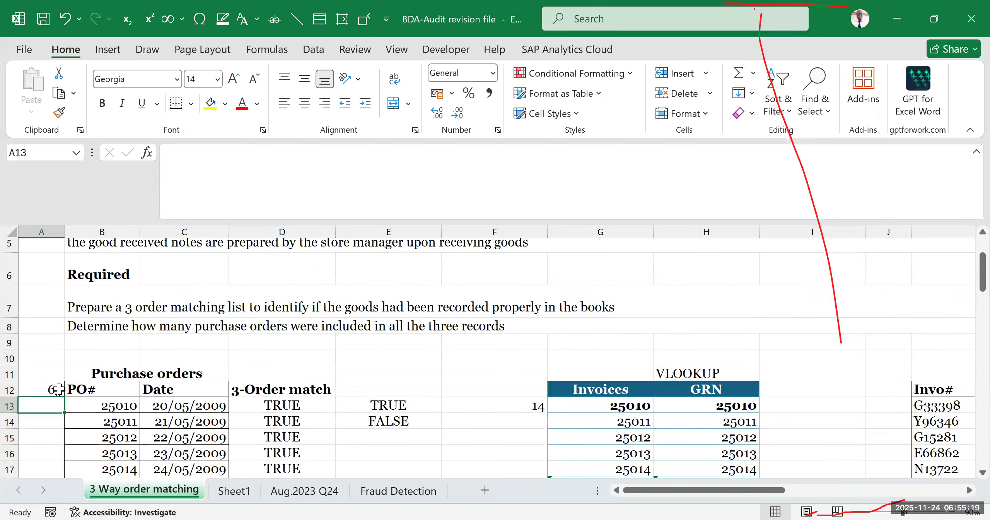
pyautogui.click(46, 386)
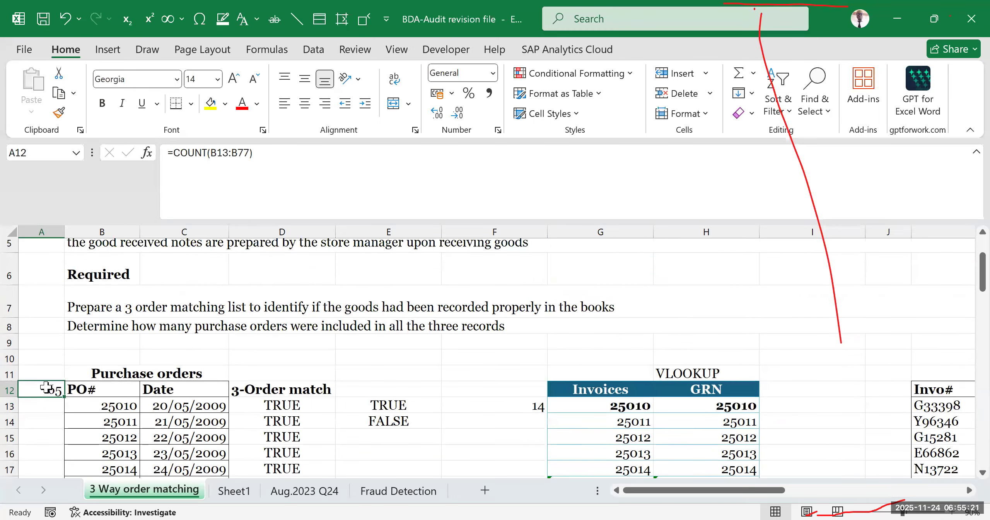
pyautogui.click(387, 368)
pyautogui.scroll(-1, 136, 397)
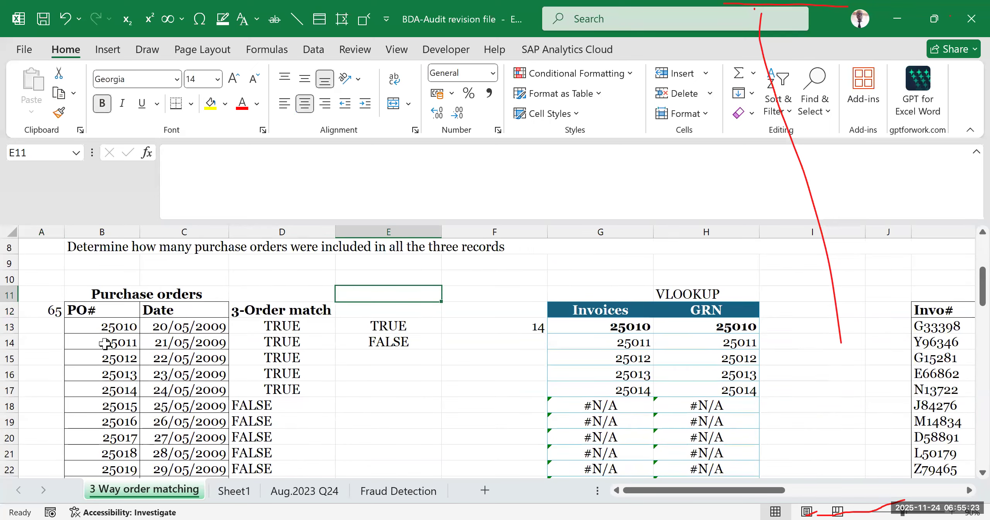
pyautogui.click(48, 331)
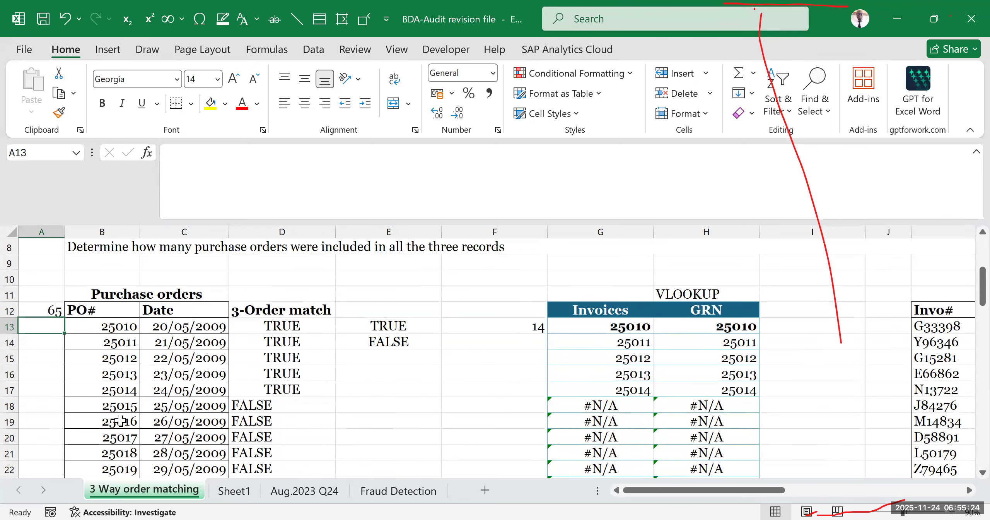
pyautogui.click(46, 309)
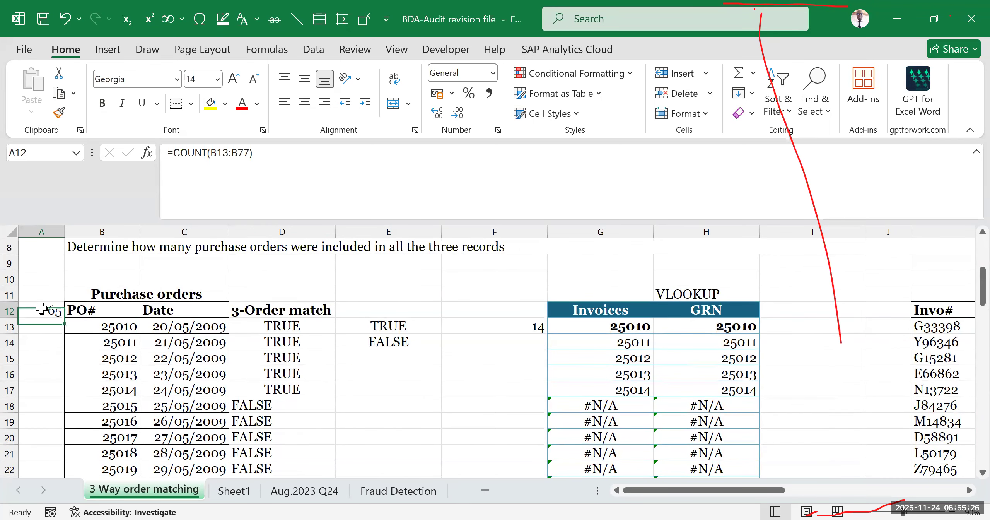
# - Highlight the TRUE label and its count in E13:F13 with yellow fill
pyautogui.click(512, 319)
pyautogui.moveTo(403, 333); pyautogui.dragTo(469, 326)
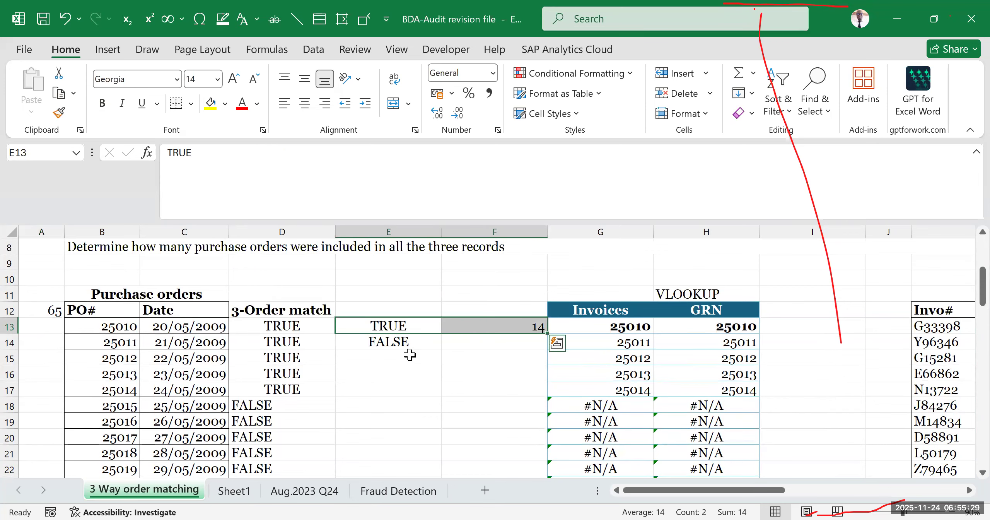
pyautogui.click(205, 107)
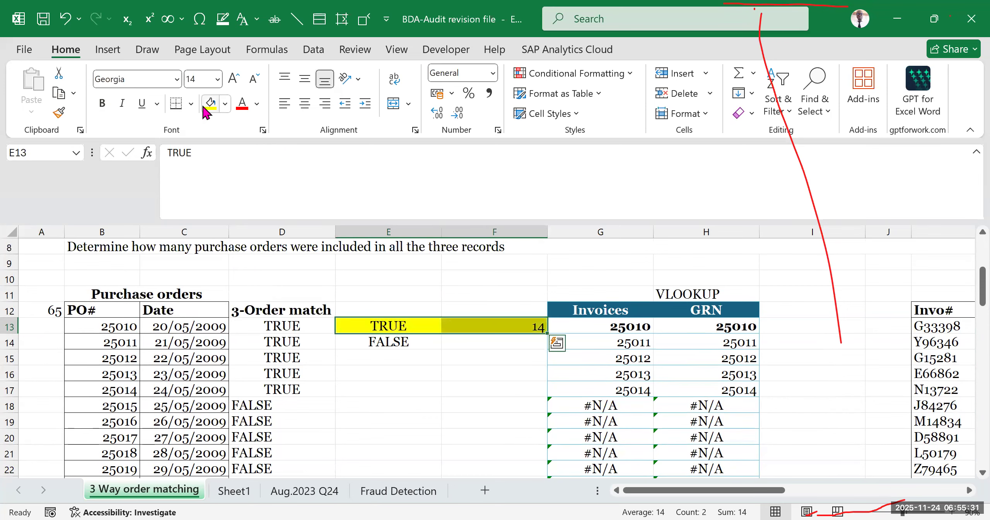
pyautogui.click(475, 450)
# - Review the highlighted TRUE count in E13:F13 and its COUNTIF formula against the requirements in B7 and B8
pyautogui.scroll(2, 266, 347)
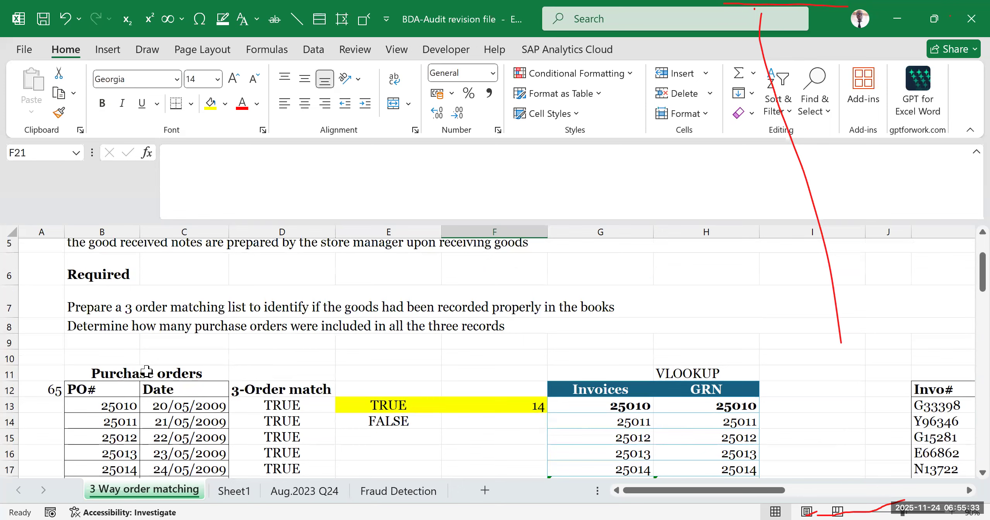
pyautogui.scroll(-1, 484, 356)
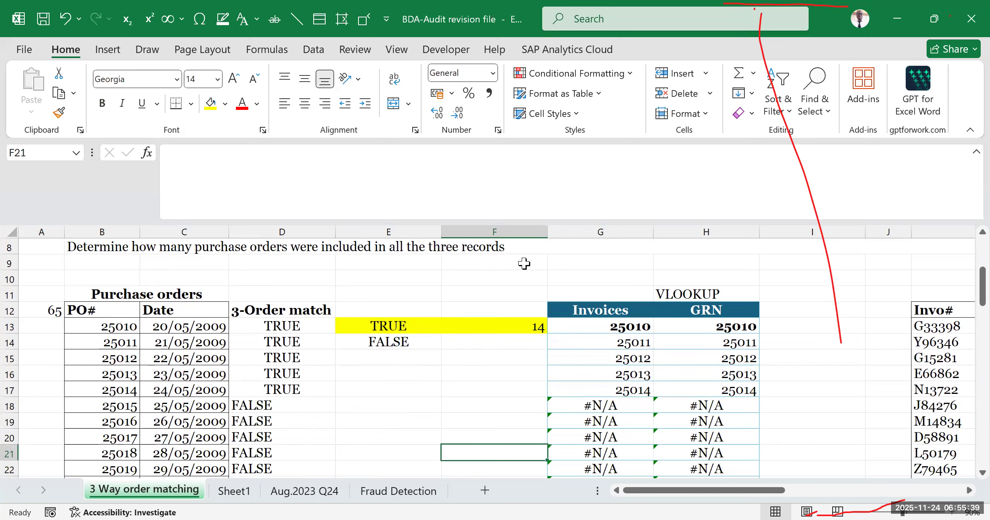
pyautogui.moveTo(396, 325); pyautogui.dragTo(483, 326)
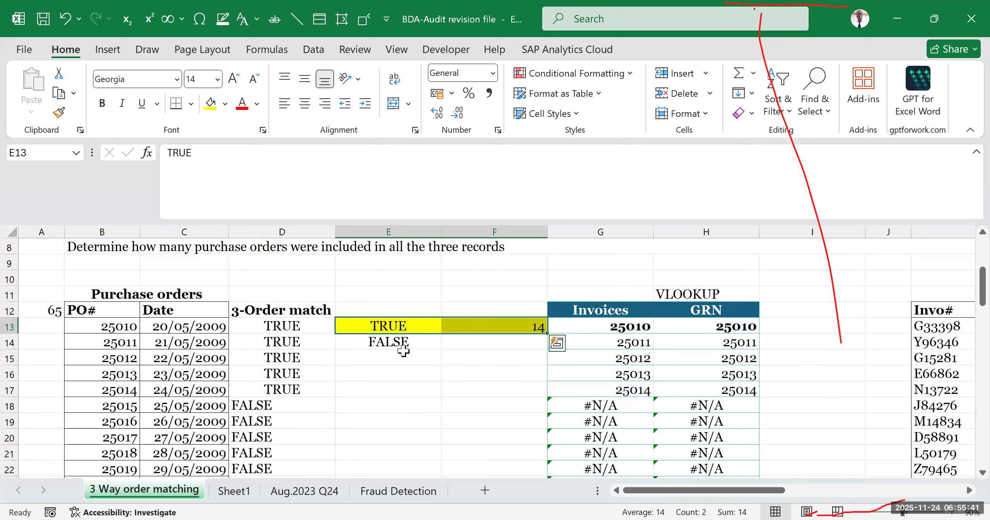
pyautogui.click(458, 376)
pyautogui.moveTo(365, 327); pyautogui.dragTo(533, 325)
pyautogui.scroll(1, 108, 310)
pyautogui.click(116, 325)
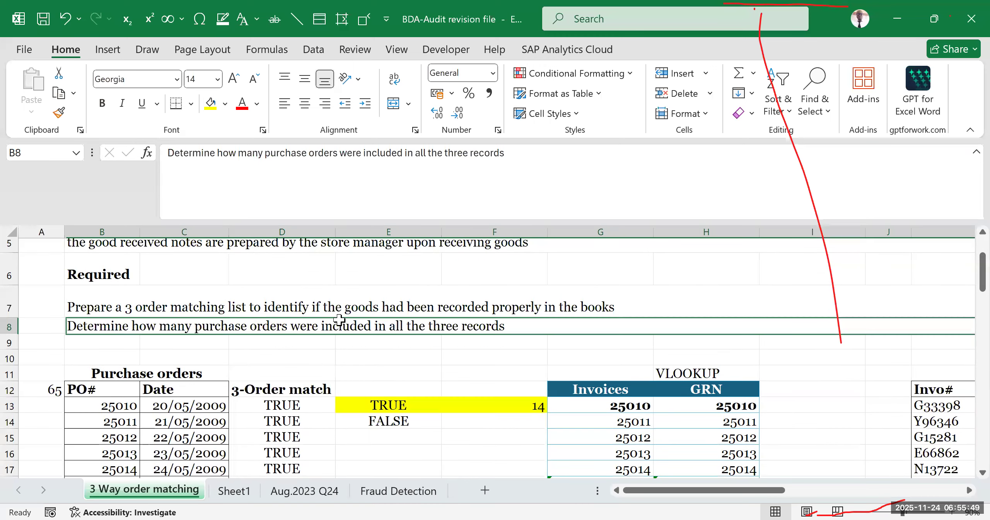
pyautogui.click(496, 404)
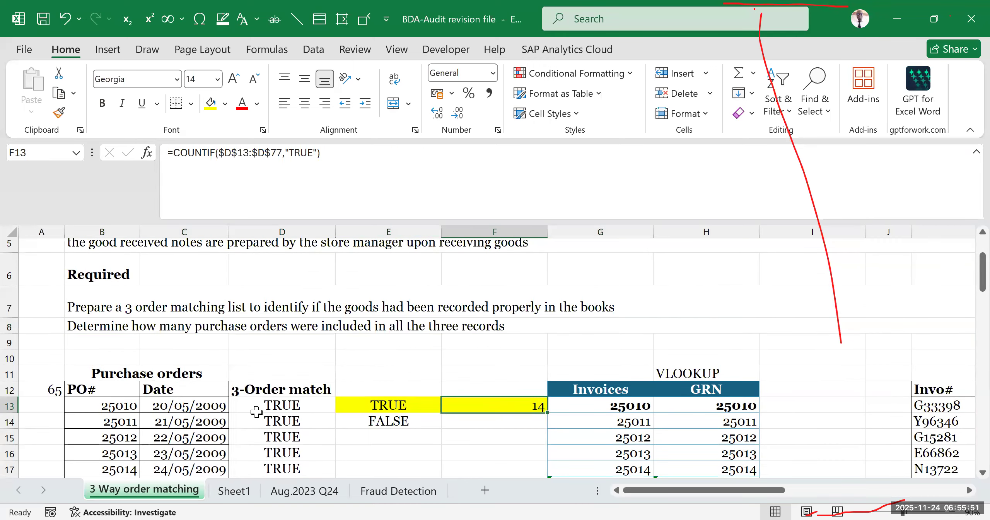
pyautogui.click(116, 308)
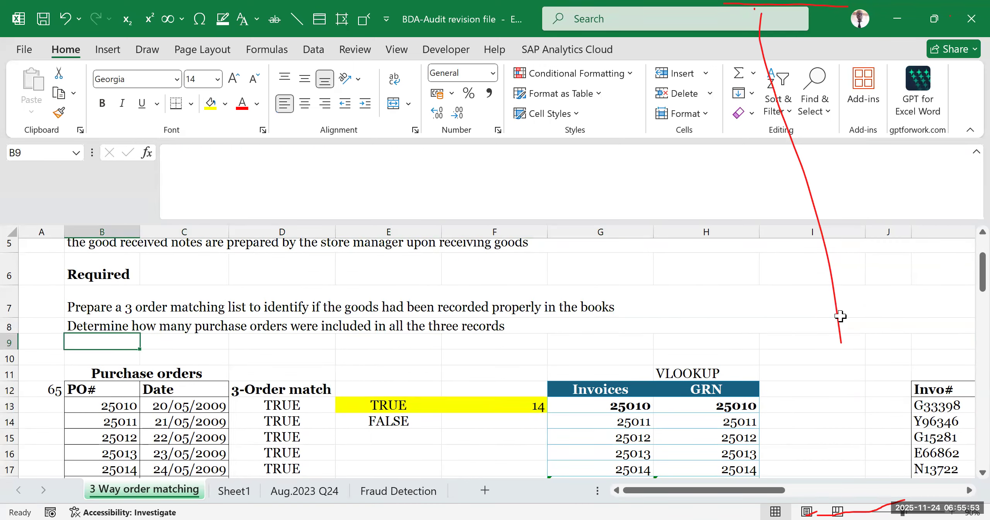
pyautogui.click(731, 274)
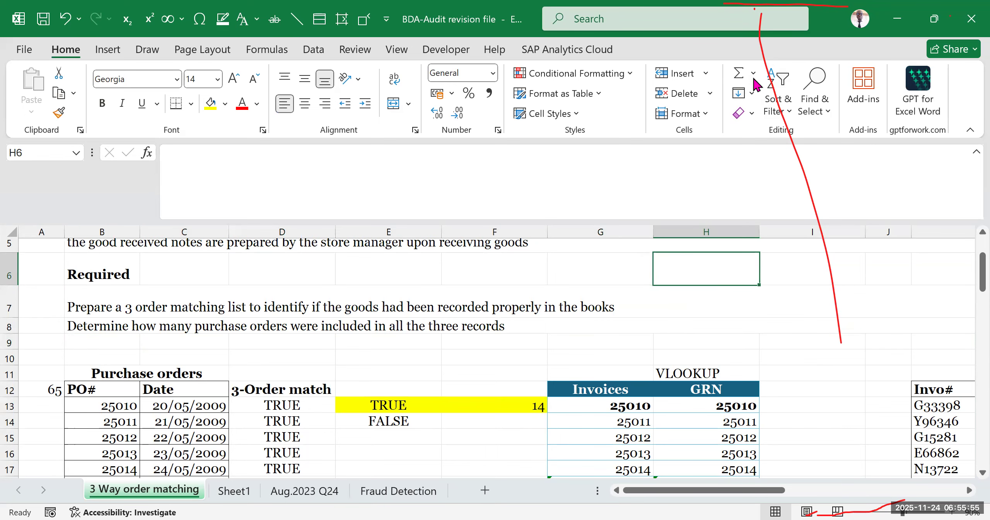